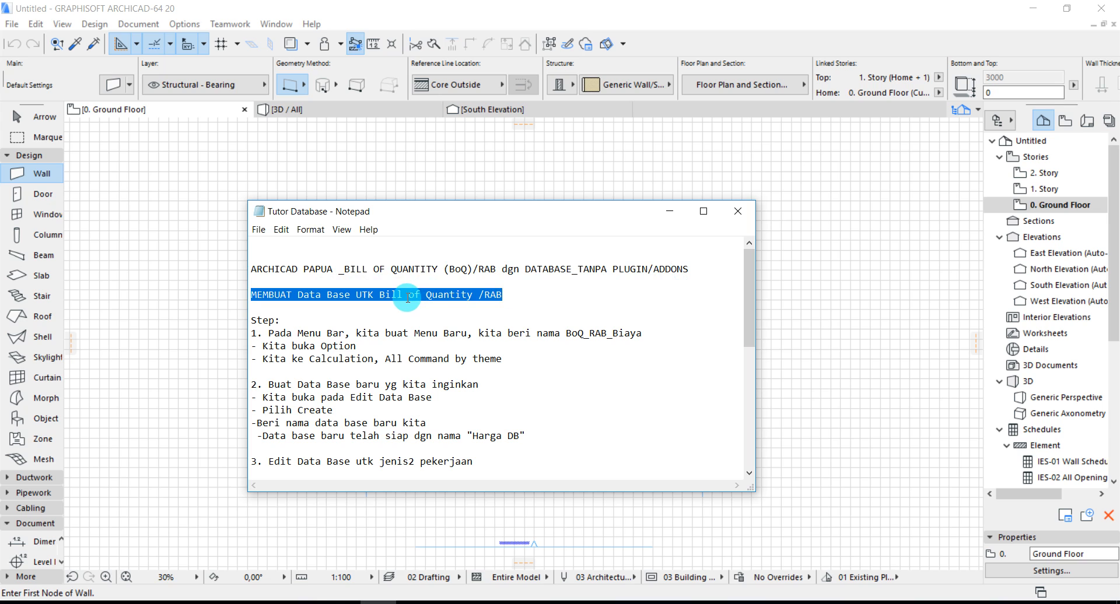
- Review step 1 of the Tutor Database notes, covering the new menu bar entry and the Option instruction
left_click(376, 308)
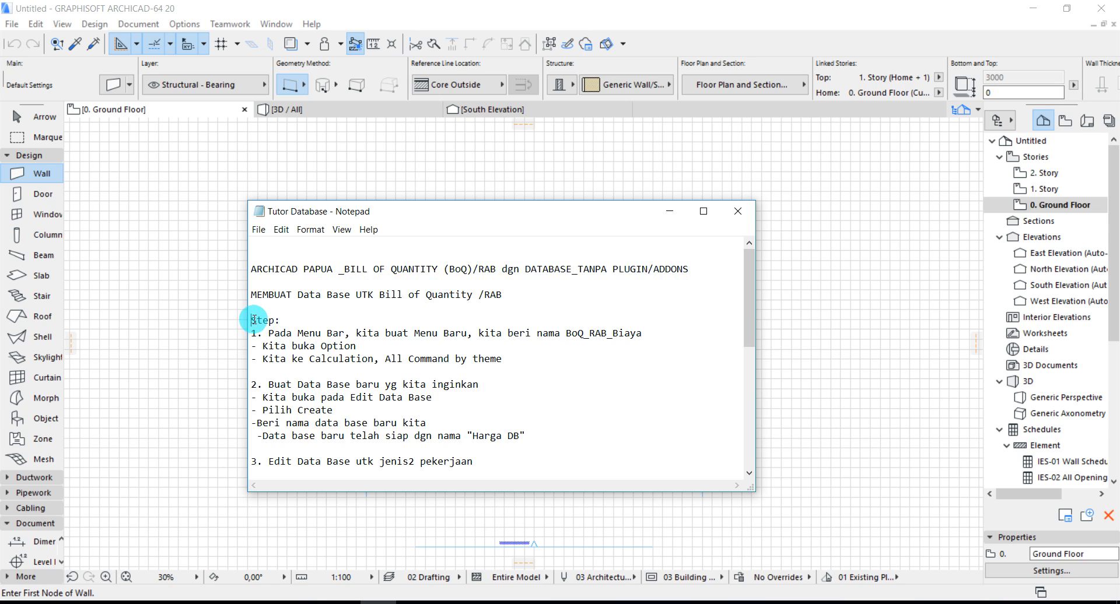
left_click_drag(254, 320, 647, 331)
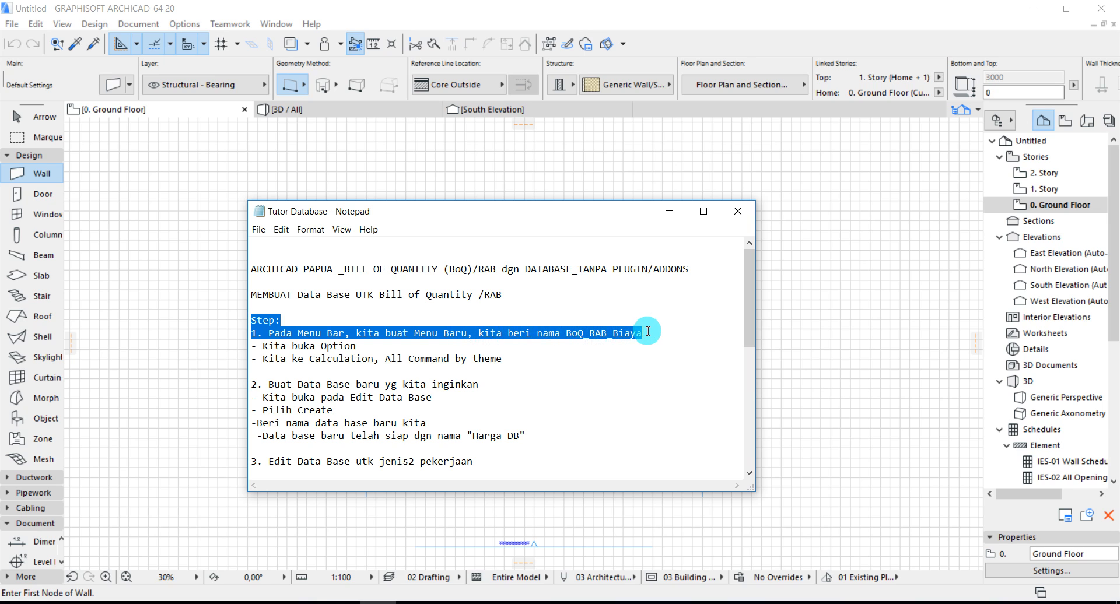
left_click(367, 346)
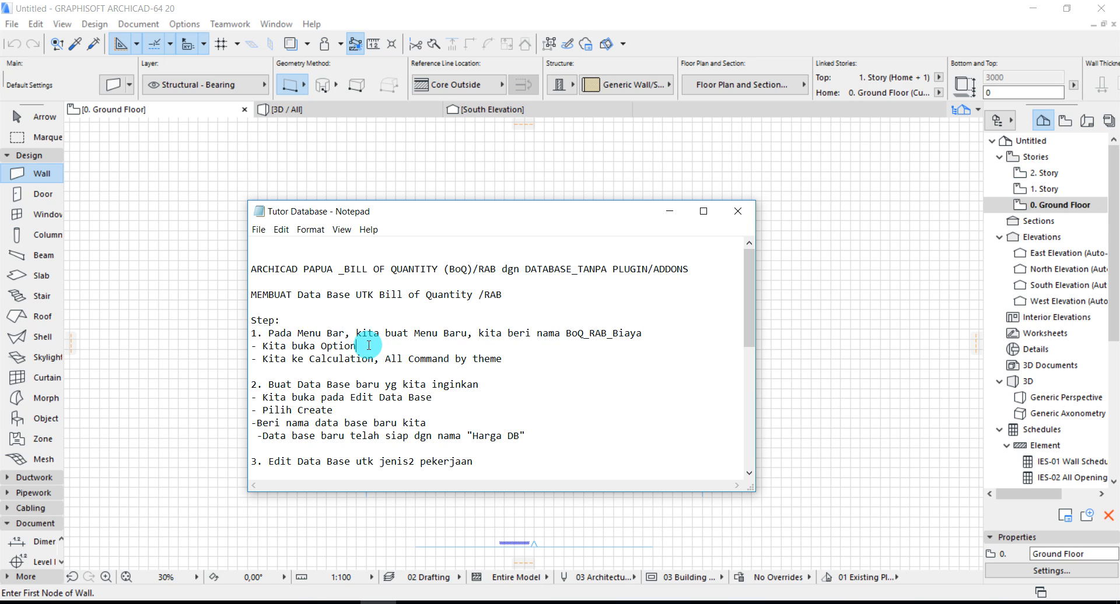
left_click_drag(322, 347, 354, 347)
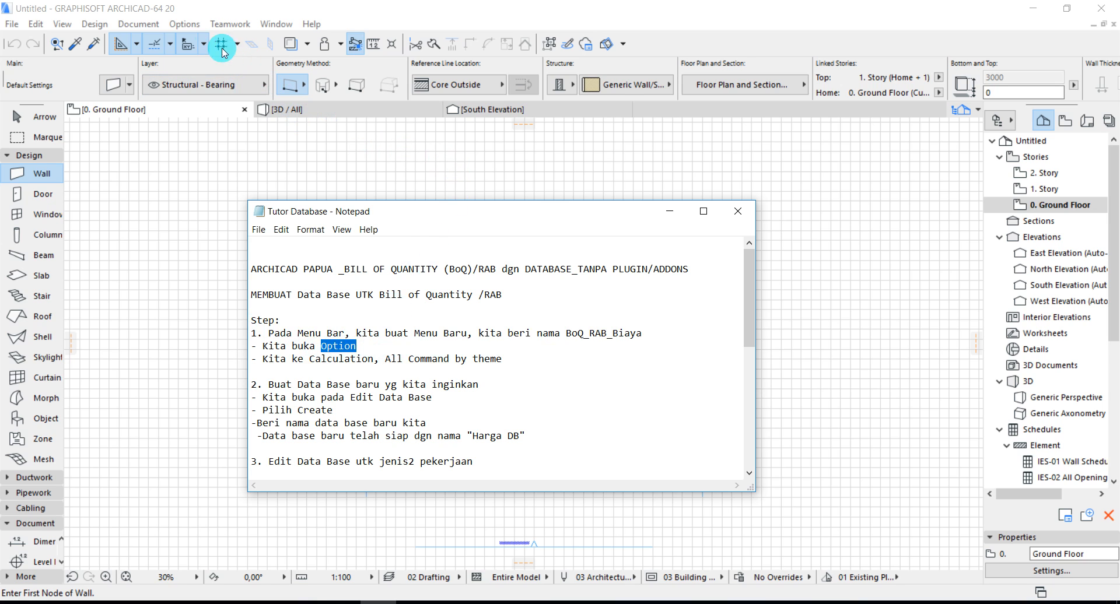
- Switch to ARCHICAD and create a new menu bar menu named BoQ_RAB in the Work Environment menu customization
left_click(188, 28)
left_click(188, 28)
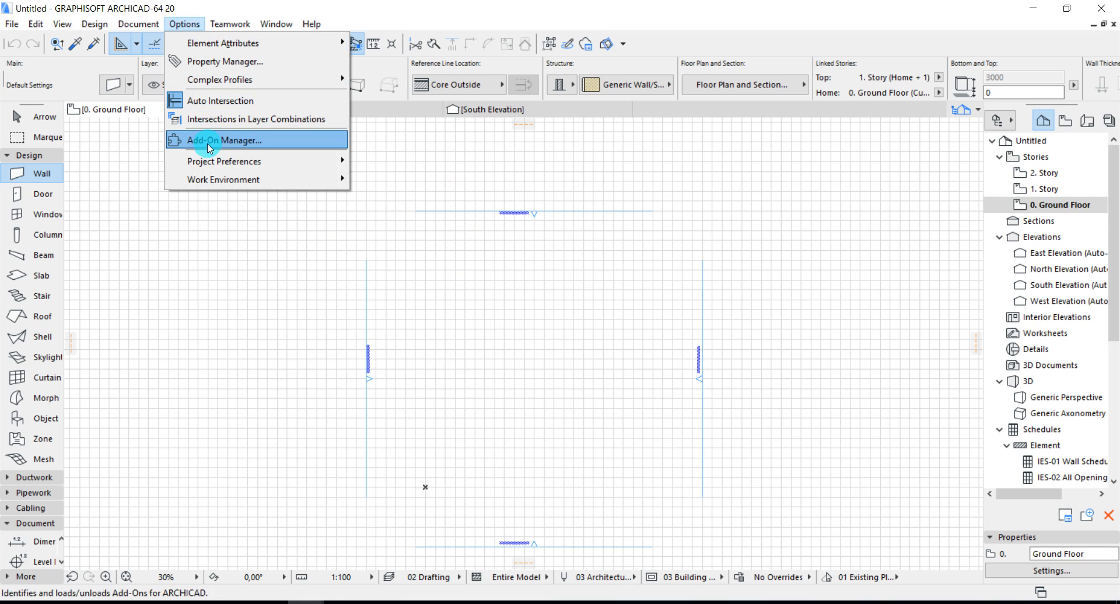
mouse_move(210, 179)
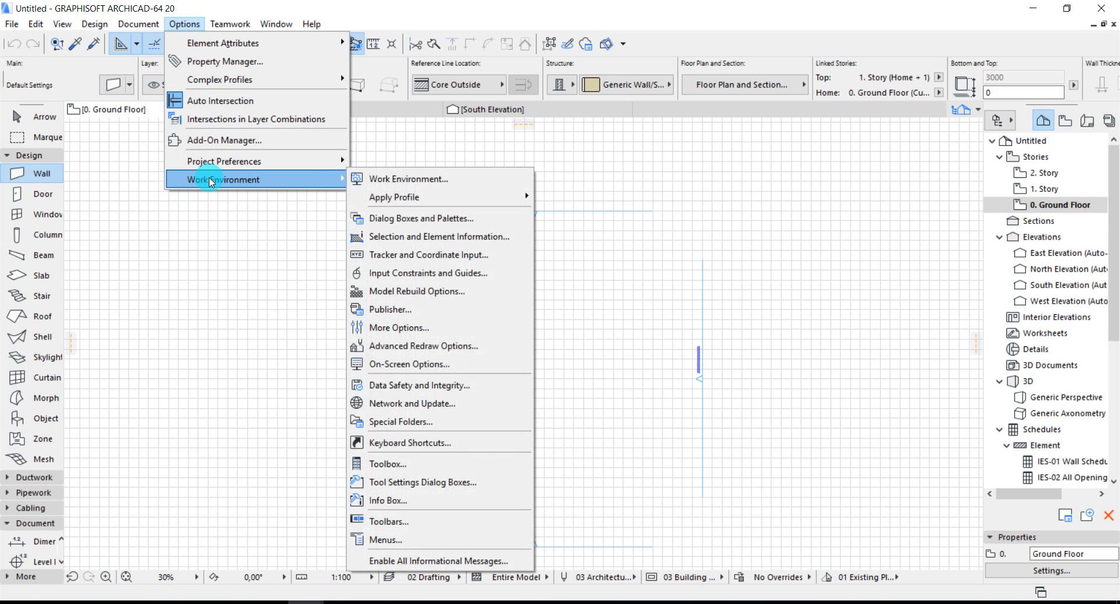
left_click(391, 179)
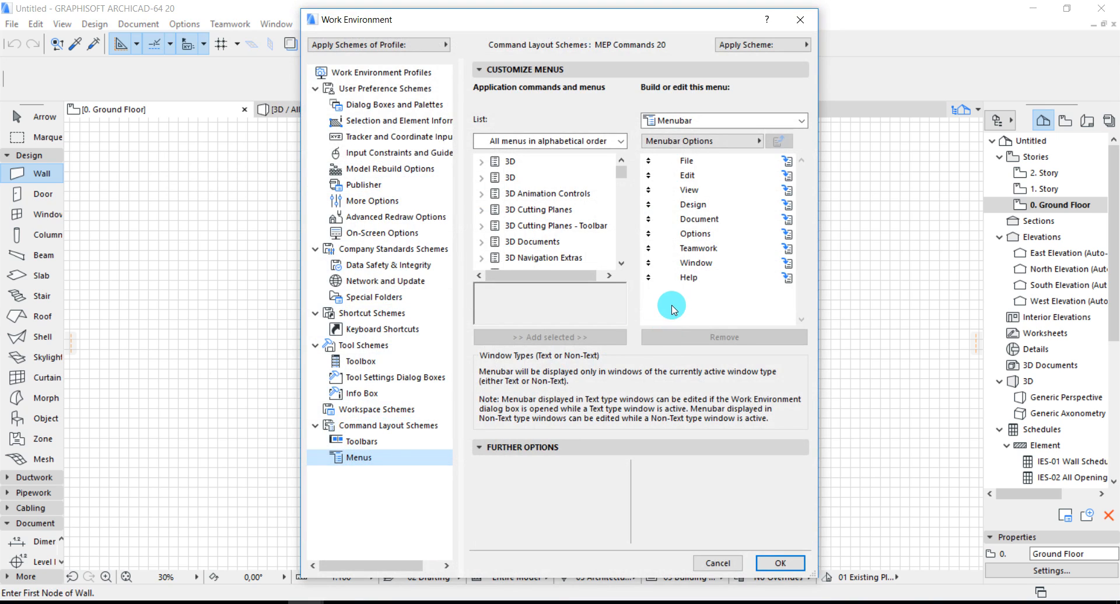
left_click(702, 143)
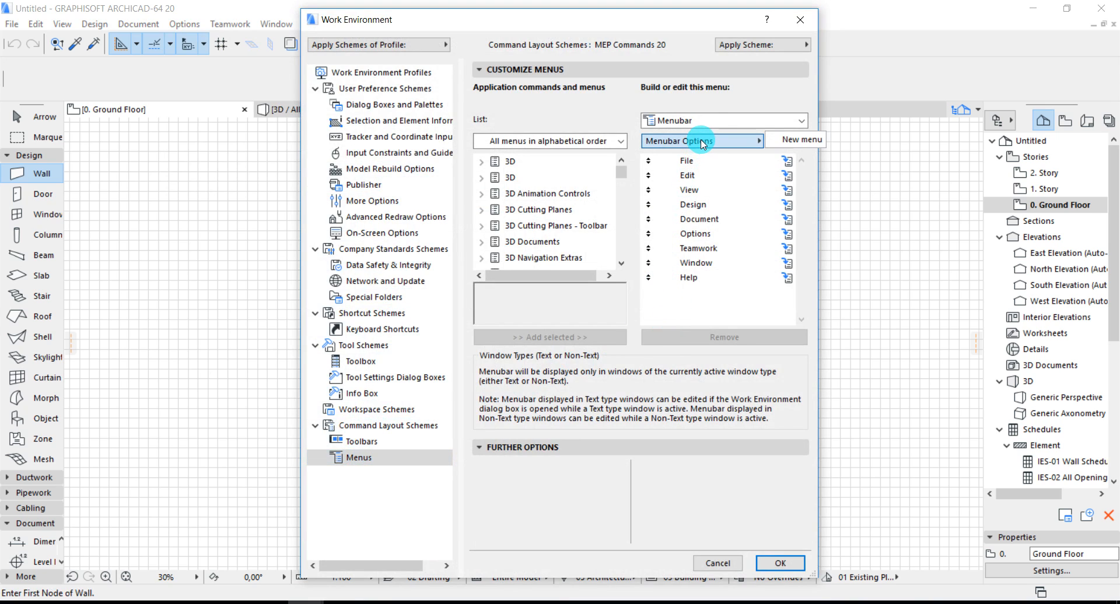
left_click(821, 144)
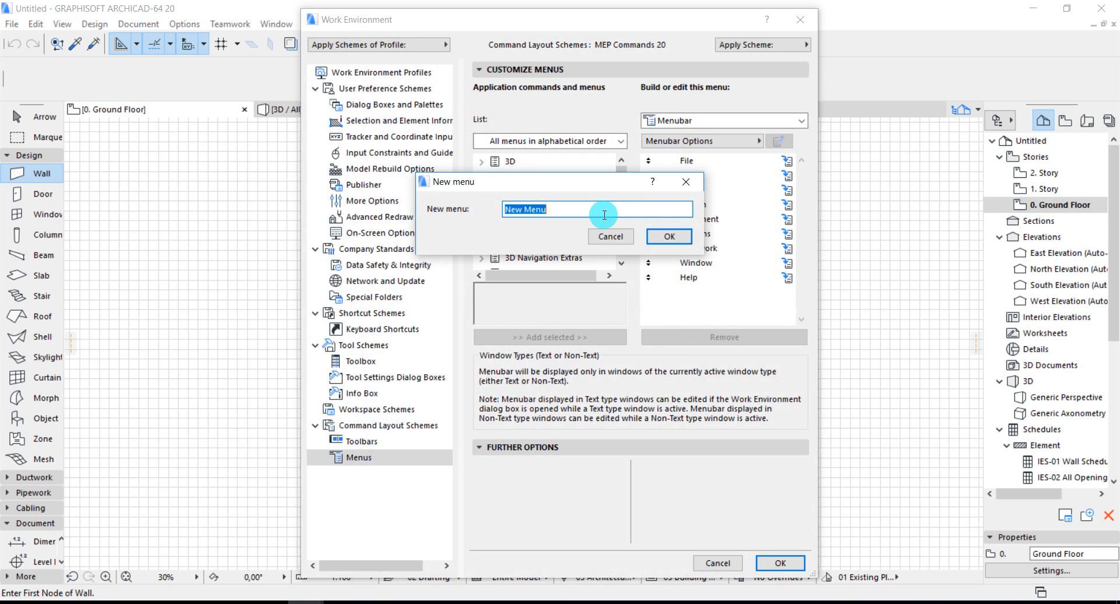
type("BoQ_RAB")
left_click(665, 236)
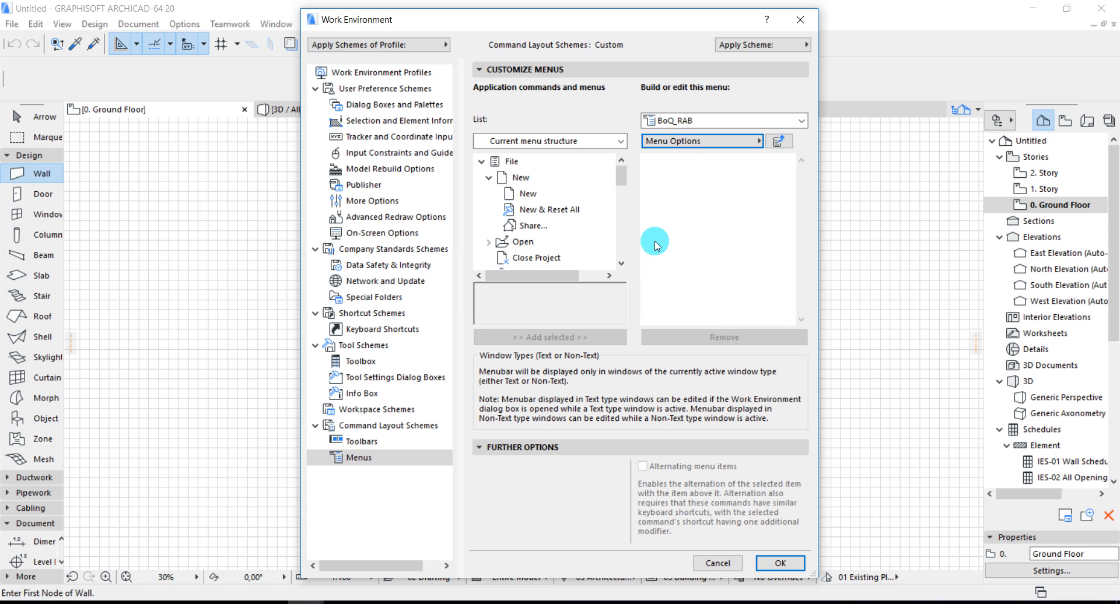
- Check the Notepad instruction about Calculation and All Command by theme, and return to the Work Environment settings
mouse_move(327, 601)
left_click(361, 561)
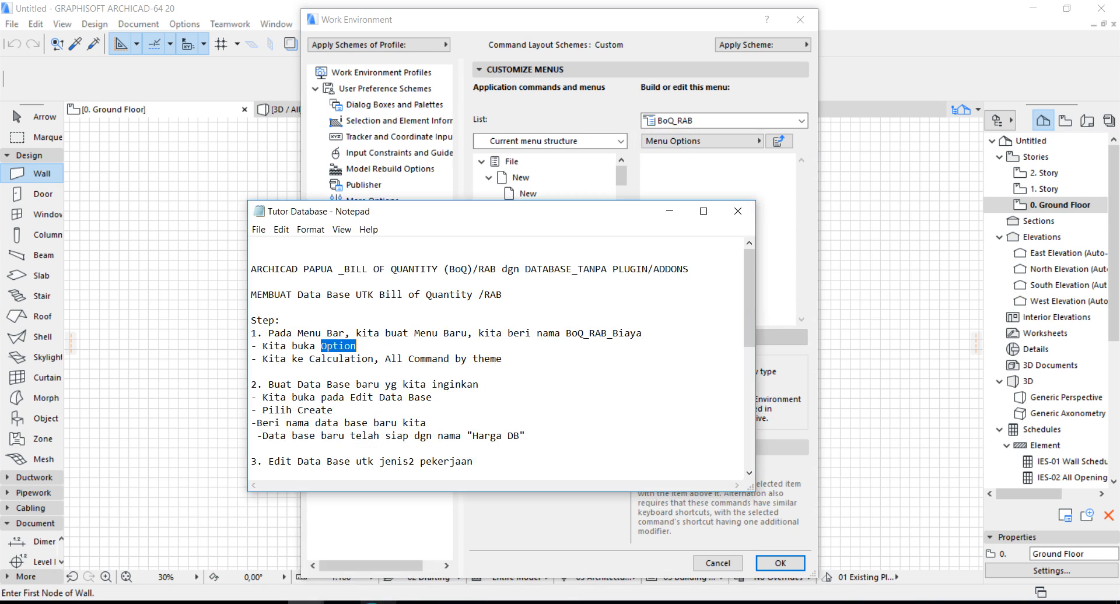
left_click(291, 358)
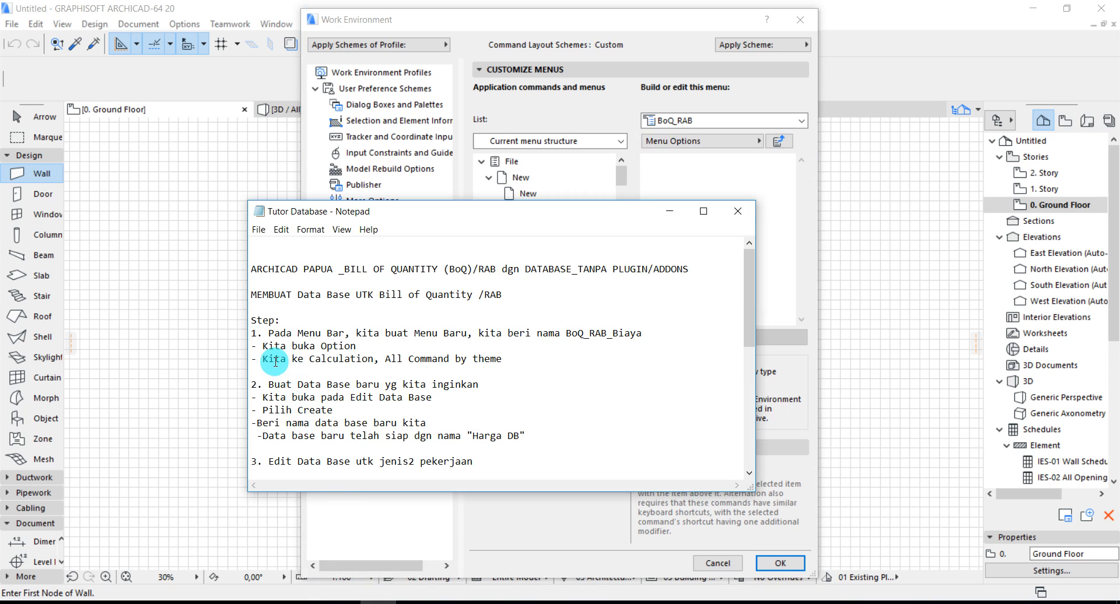
left_click(306, 357)
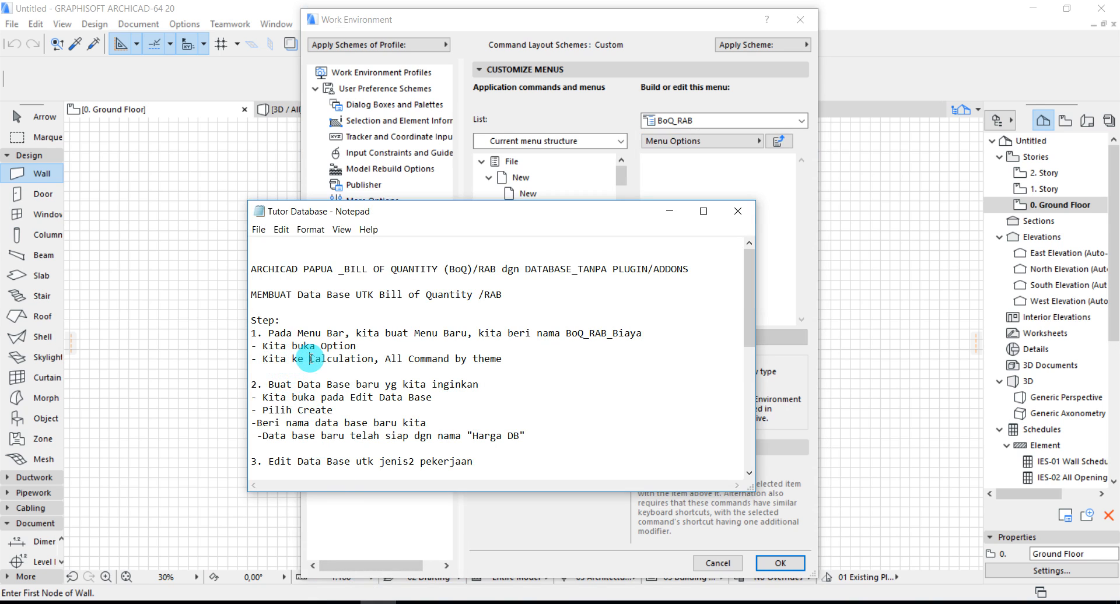
left_click_drag(311, 358, 508, 360)
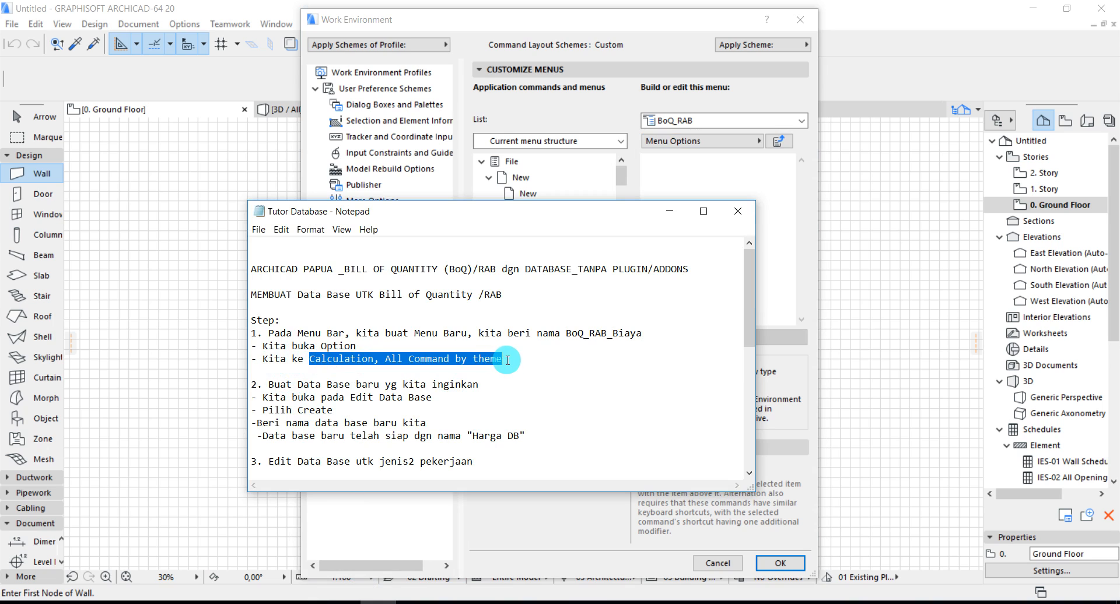
left_click(511, 360)
left_click(665, 47)
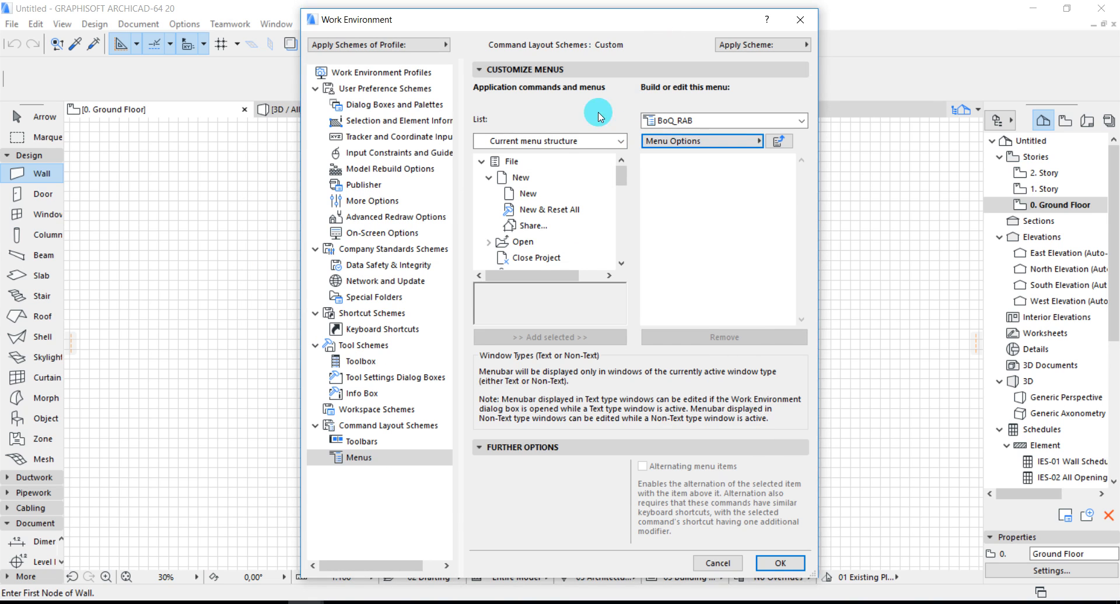
- List all commands by theme and add Set Up List Schemes, Edit Database, New Property Objects and Edit Property Objects from 16 Calculate to BoQ_RAB
left_click(551, 142)
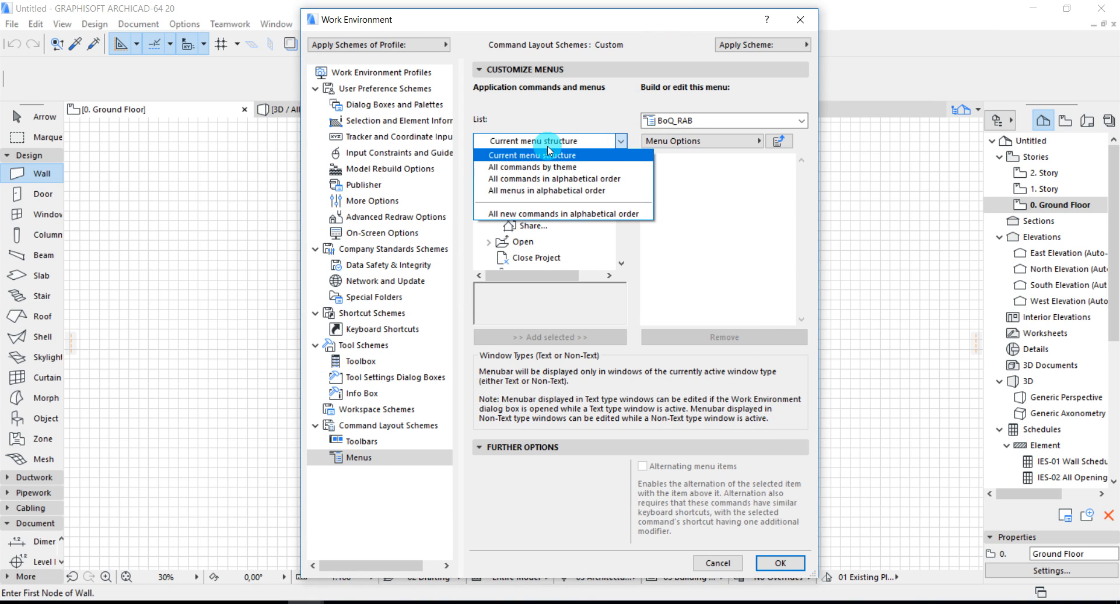
left_click(543, 170)
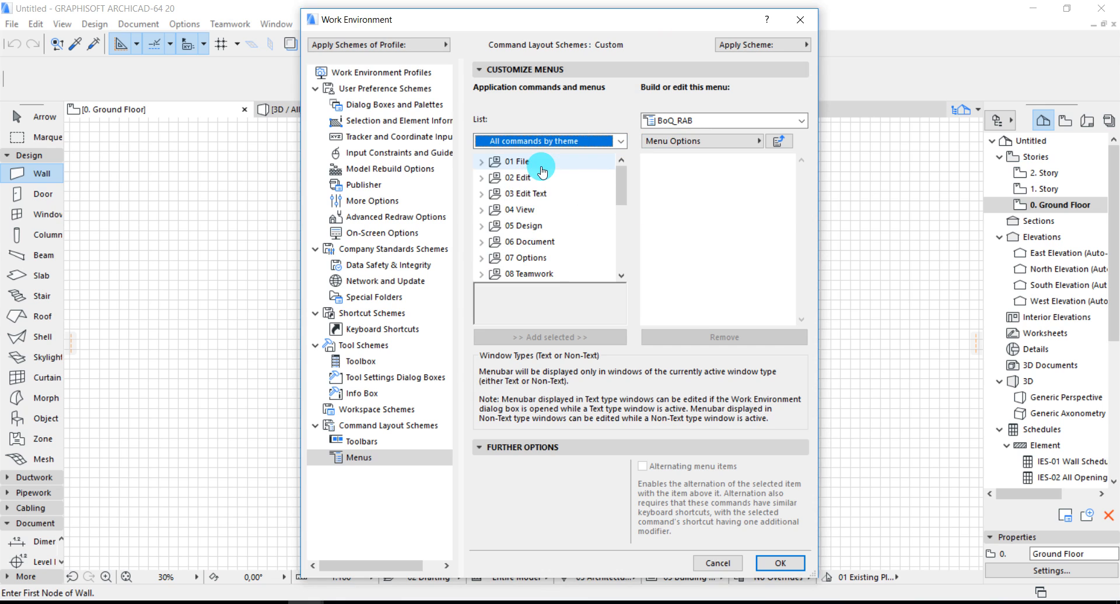
left_click(624, 183)
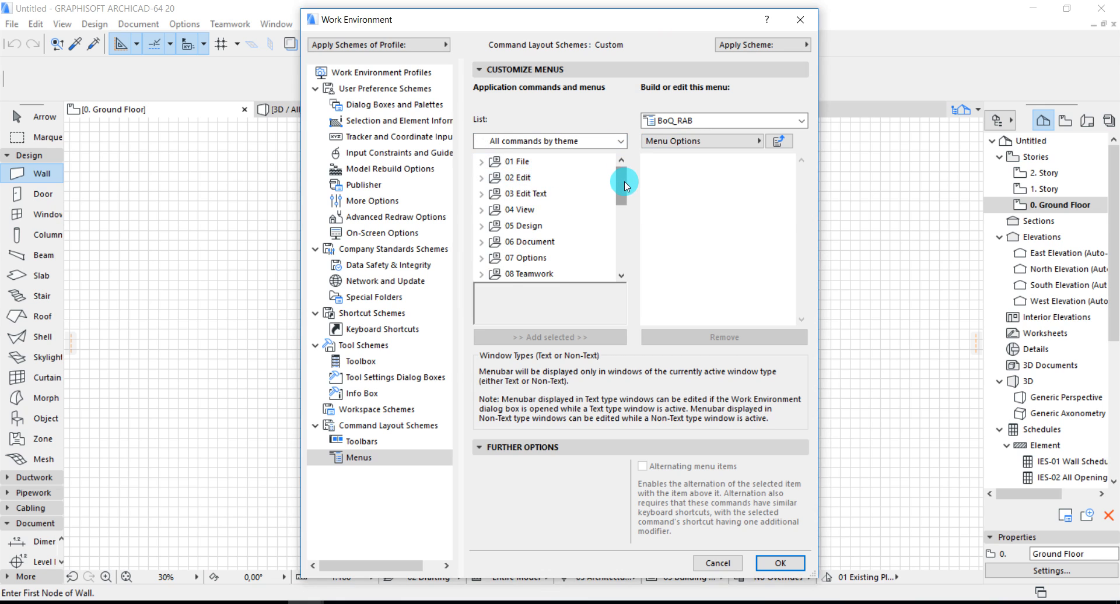
left_click_drag(625, 186, 570, 245)
left_click(491, 260)
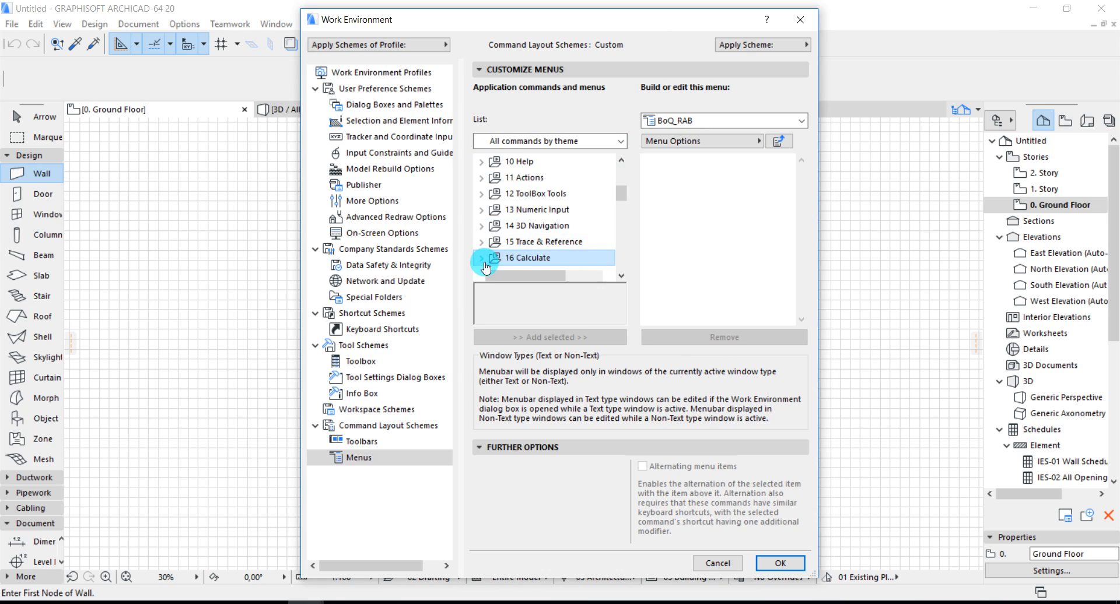
left_click(484, 262)
left_click(523, 181)
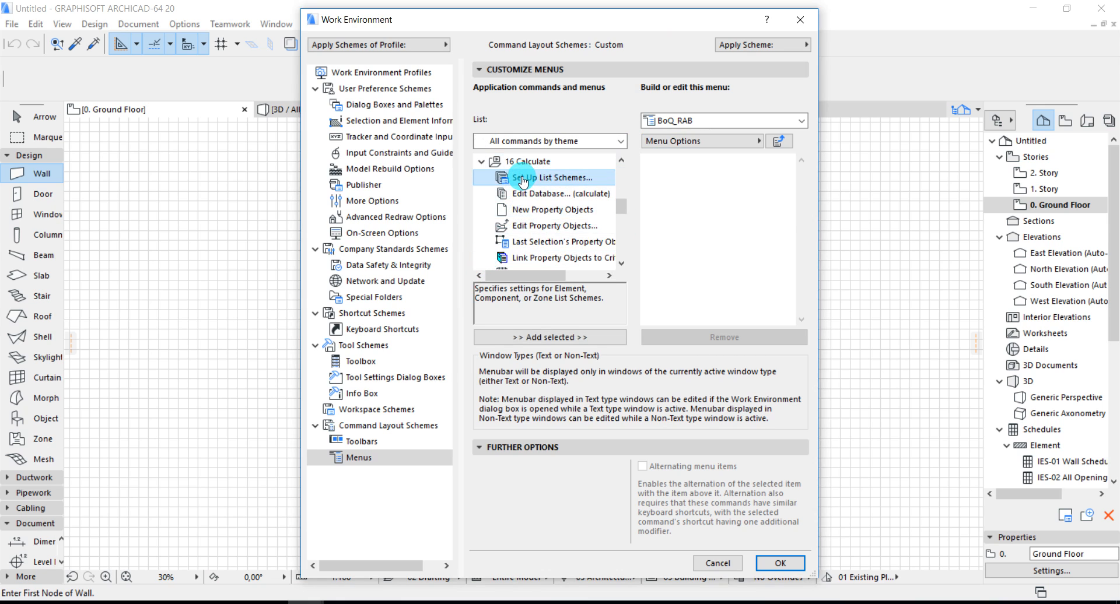
left_click_drag(525, 181, 527, 232)
left_click(570, 337)
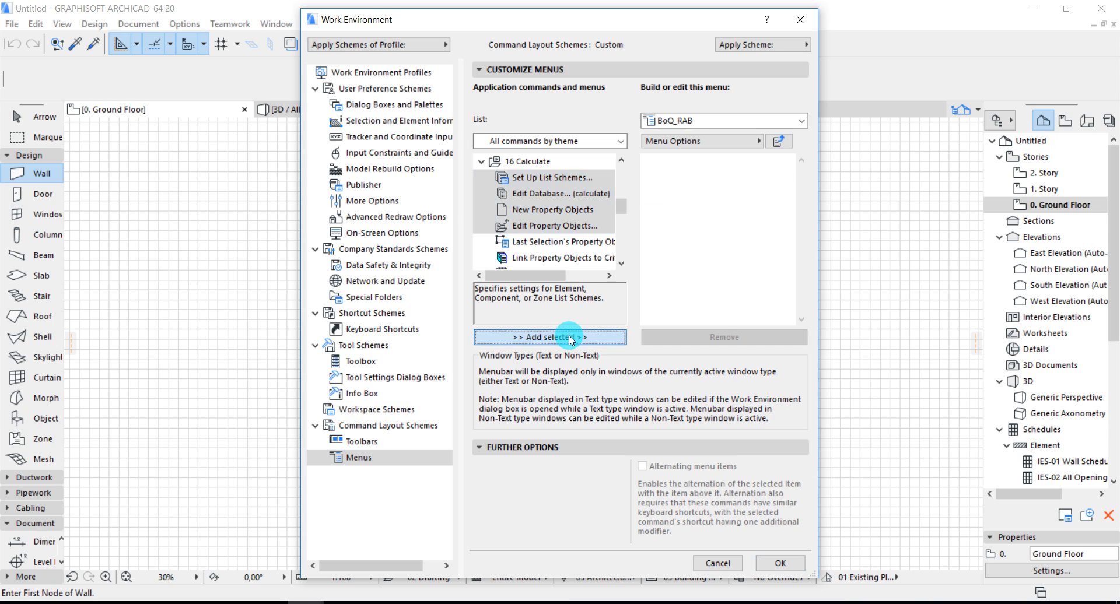
- Add the Component Lists command to the BoQ_RAB menu and apply the customized menu layout
scroll(560, 255, "down", 2)
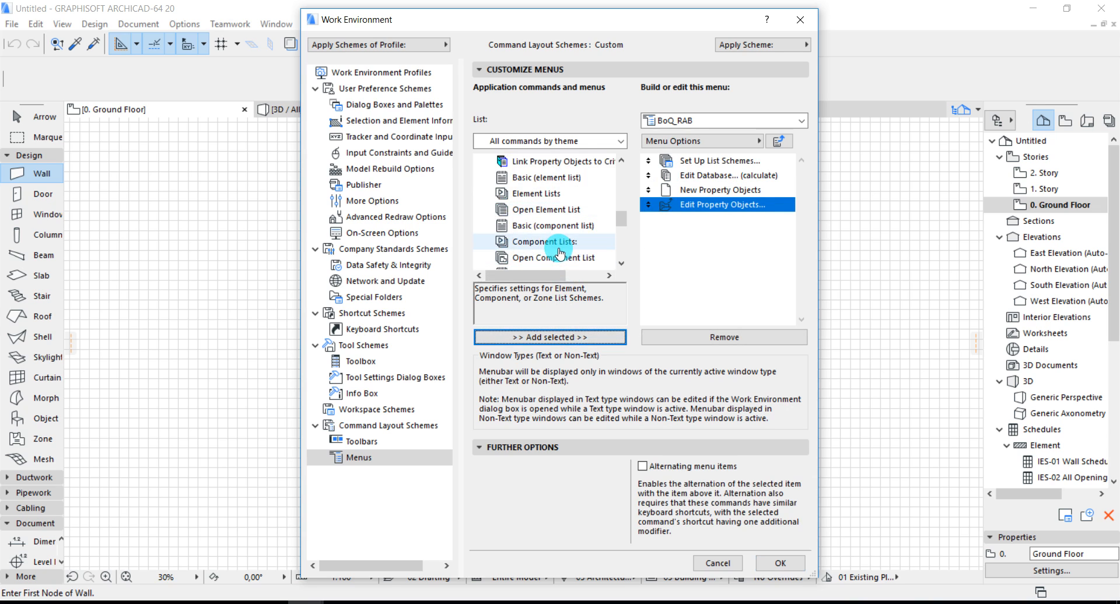
left_click(554, 243)
left_click(539, 338)
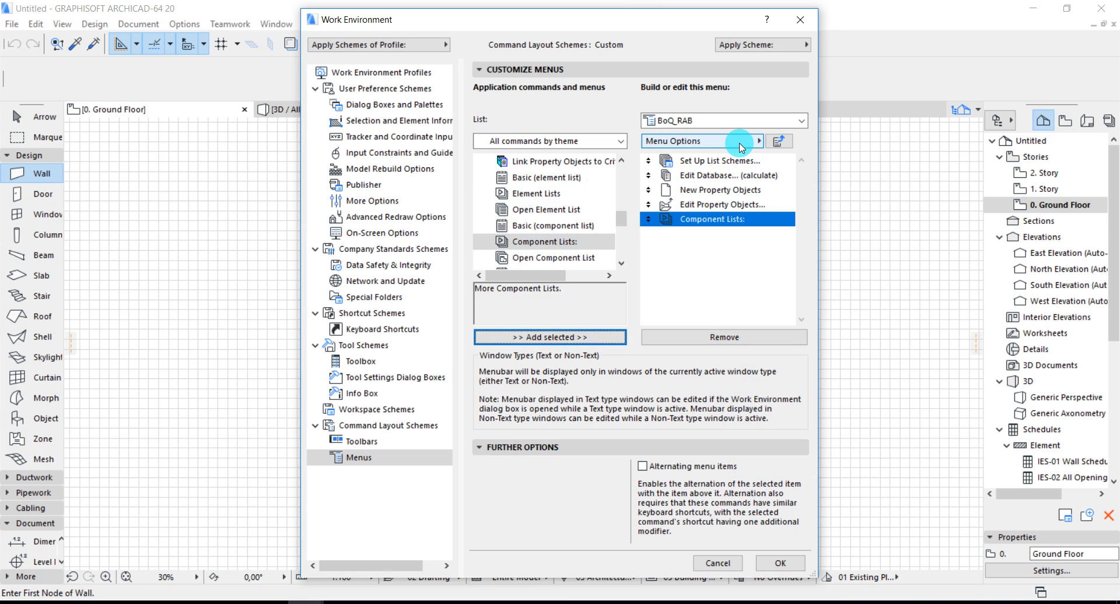
left_click(770, 563)
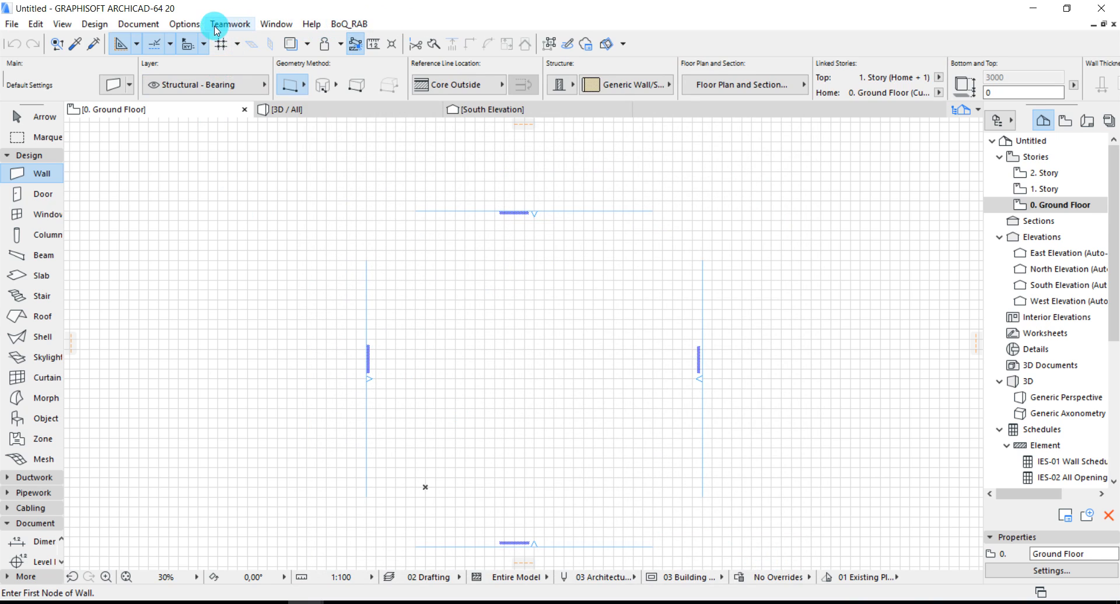
- Reorder the menu bar in the Work Environment settings so BoQ_RAB sits before Help, and view the BoQ_RAB menu's commands
left_click(184, 23)
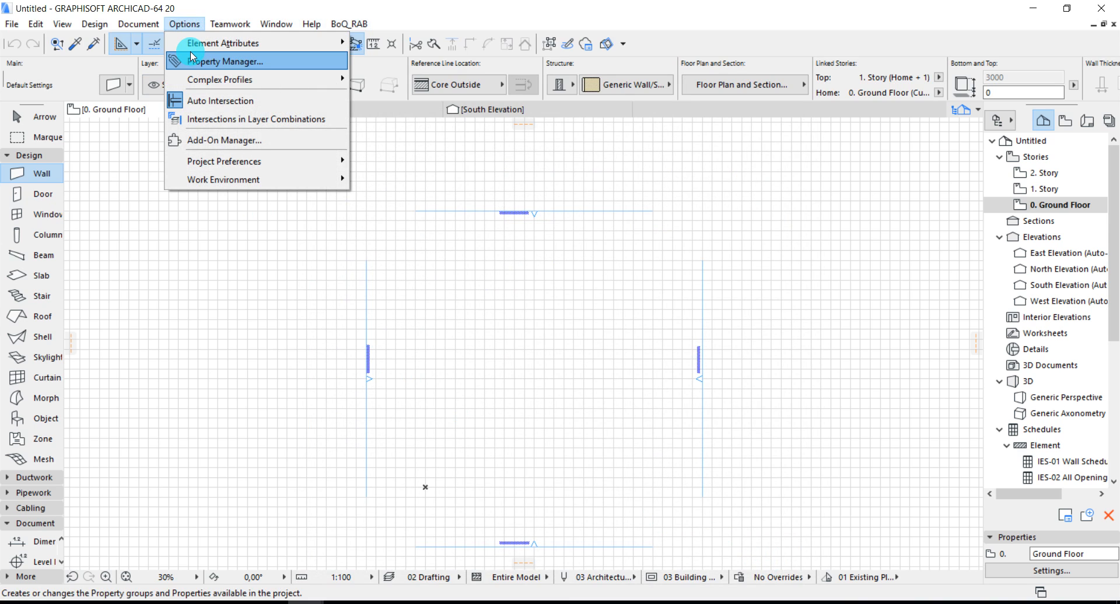
mouse_move(216, 179)
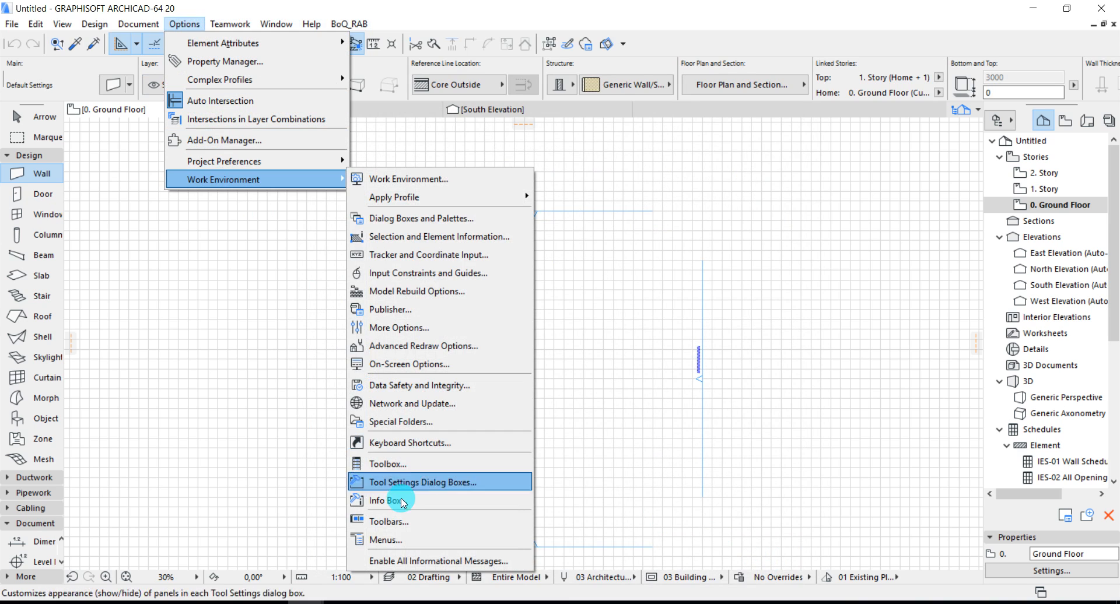
left_click(385, 540)
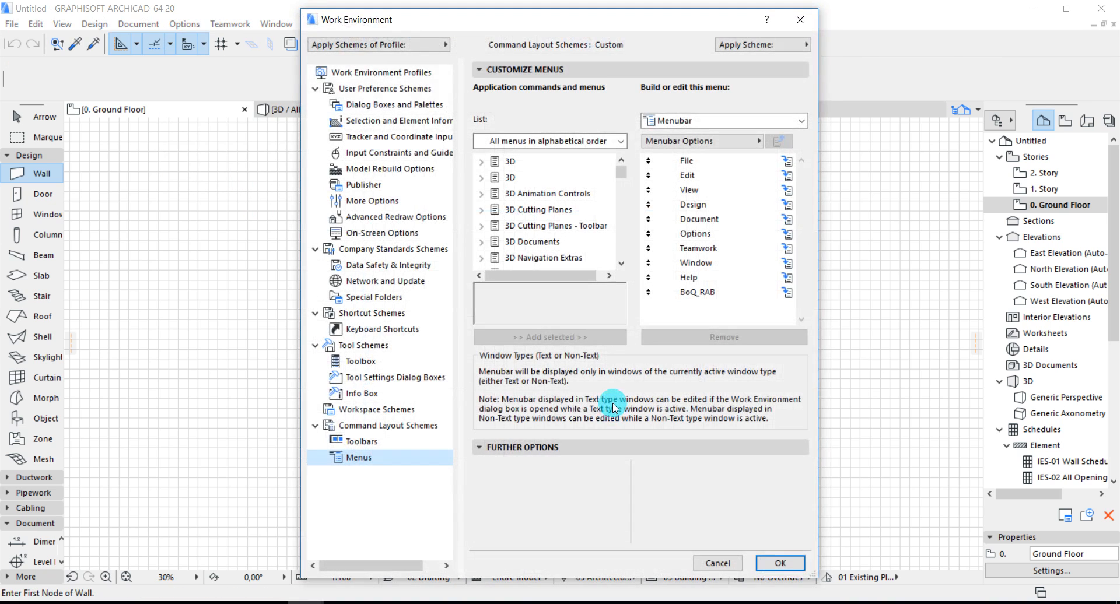
left_click(648, 294)
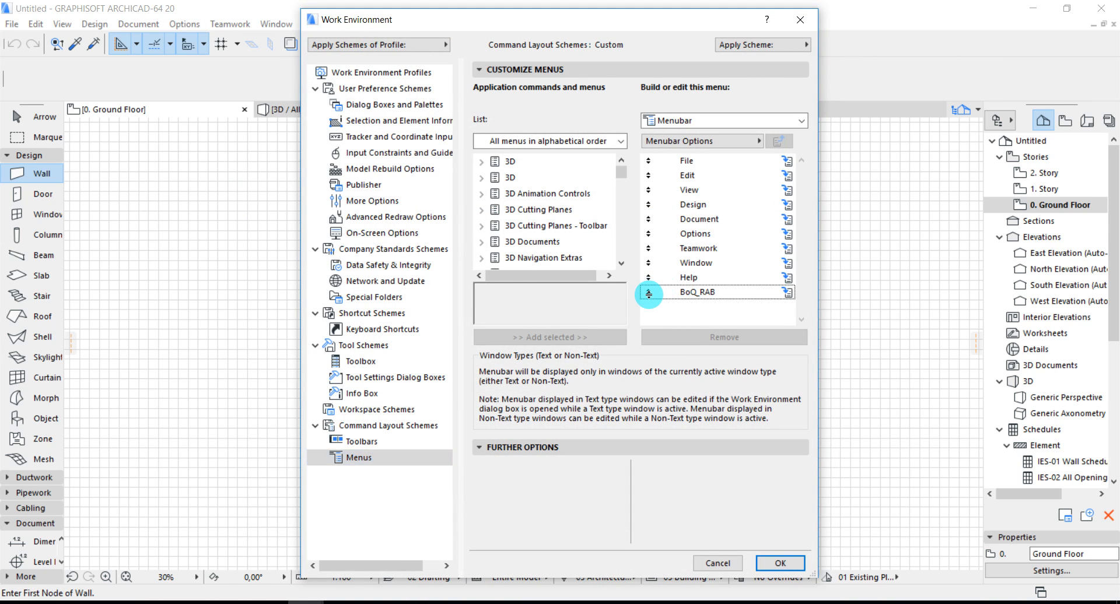
left_click_drag(649, 294, 648, 272)
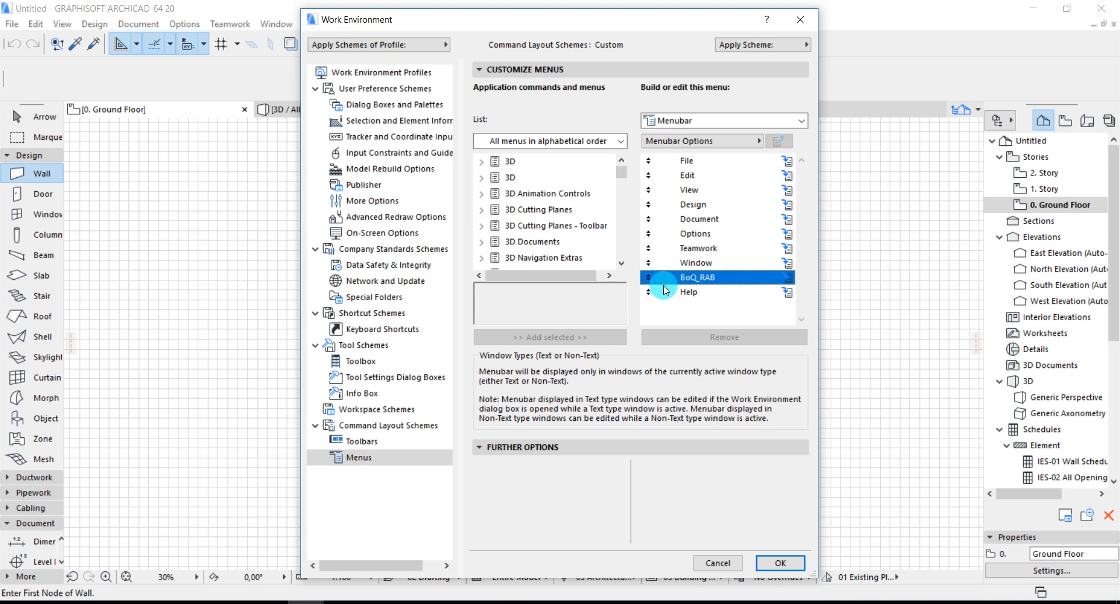
left_click(768, 564)
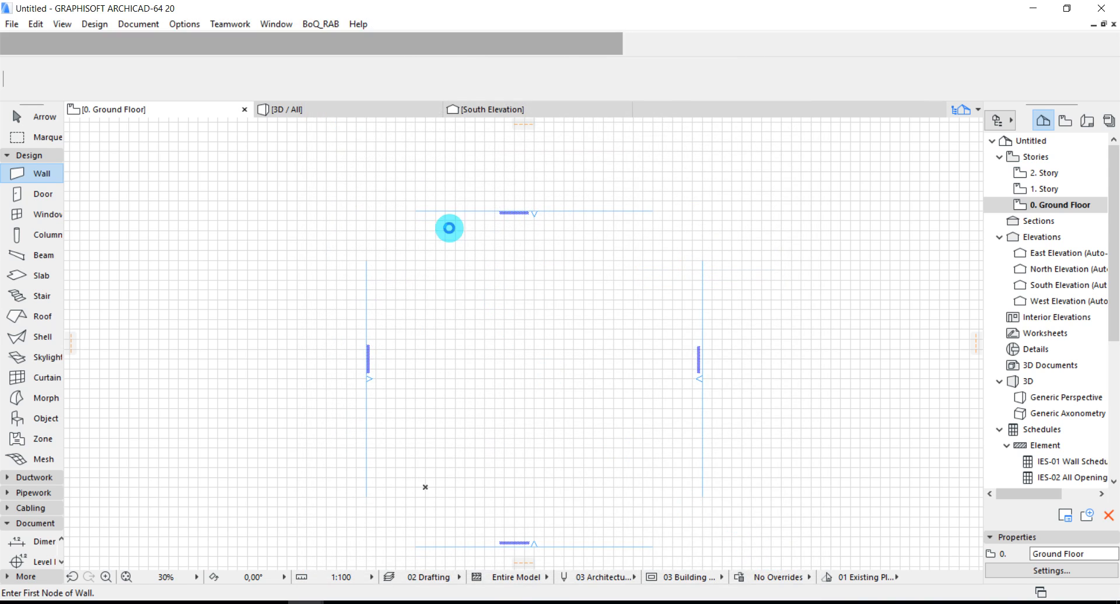
left_click(320, 24)
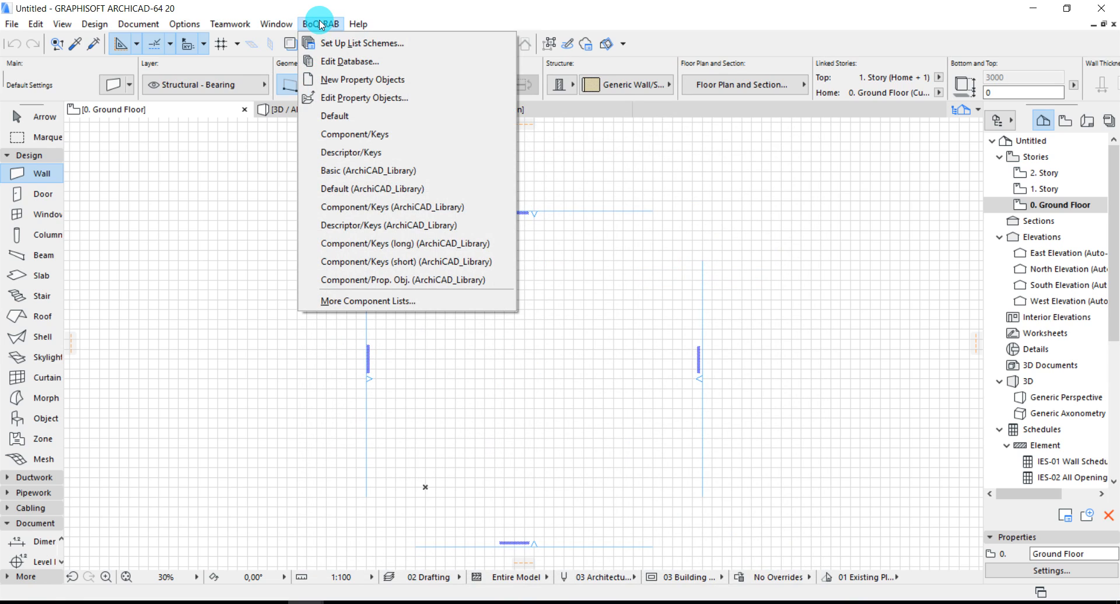
- Check the Notepad instruction about opening Edit Data Base under step 2, and return to ARCHICAD
left_click(379, 603)
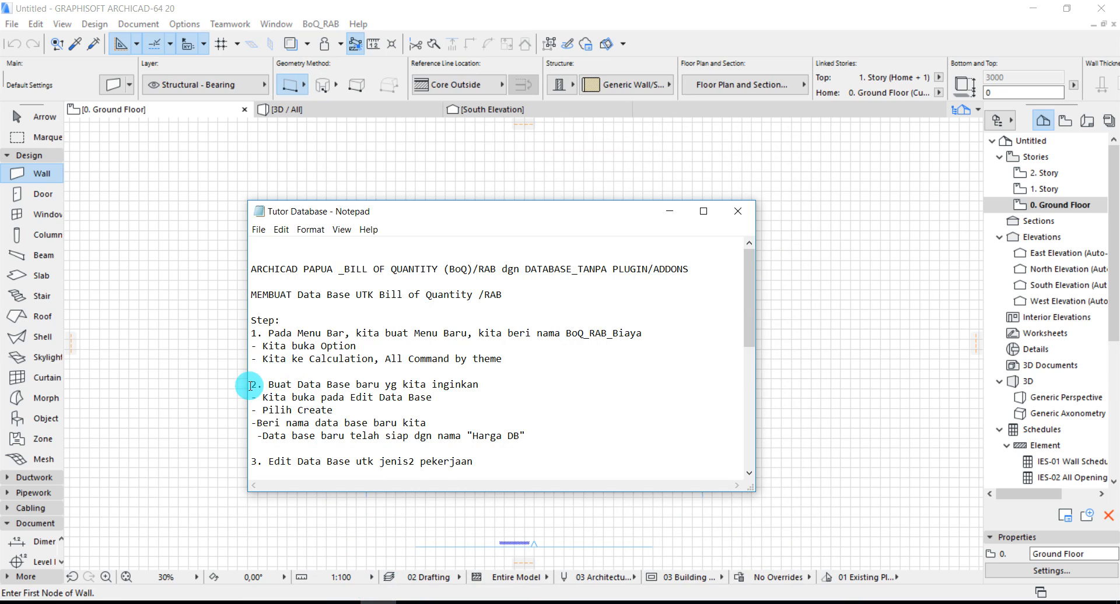
left_click_drag(253, 385, 432, 397)
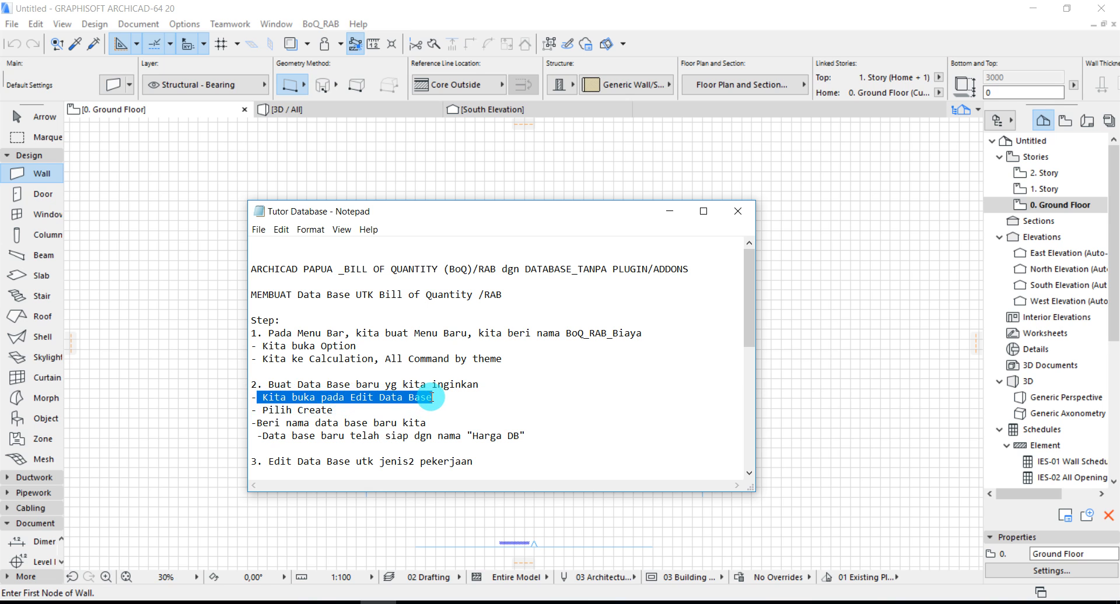
left_click(374, 3)
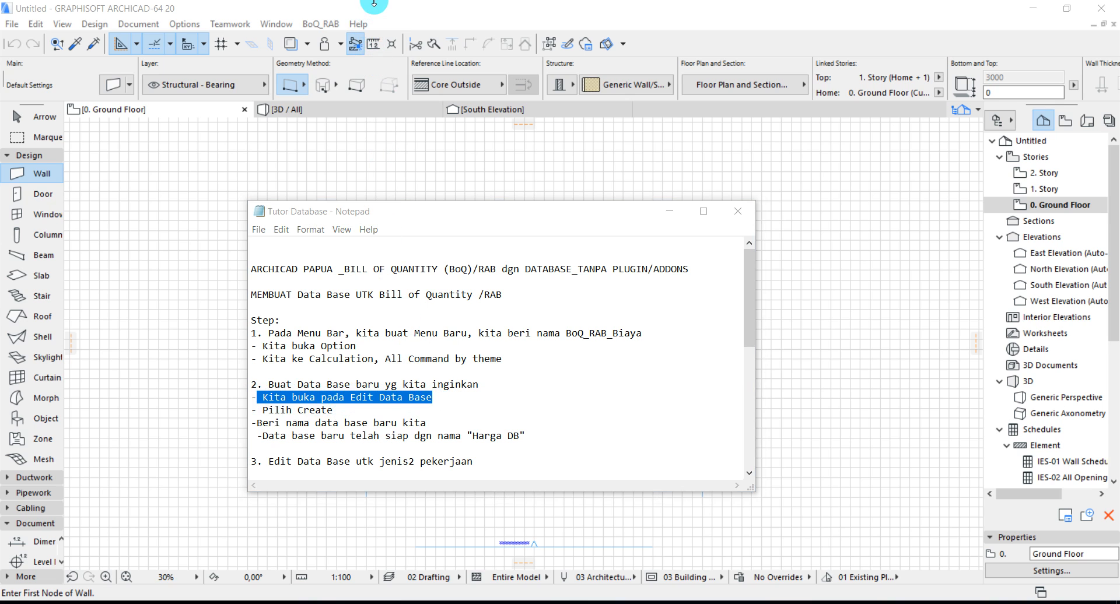
- Open Edit Database from the BoQ_RAB commands and start creating a new database
left_click(338, 24)
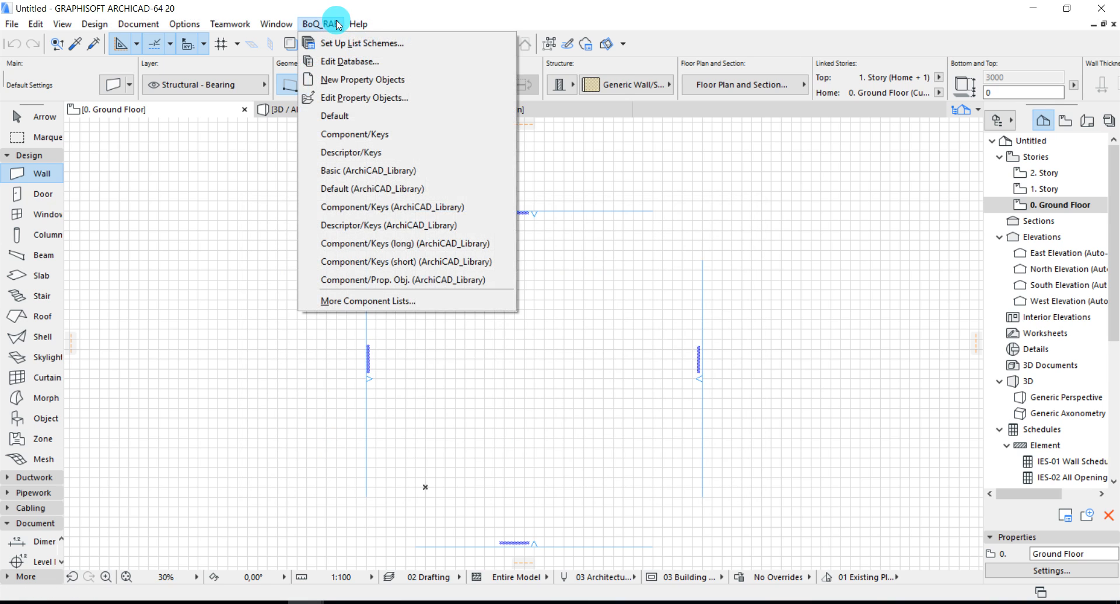
left_click(338, 70)
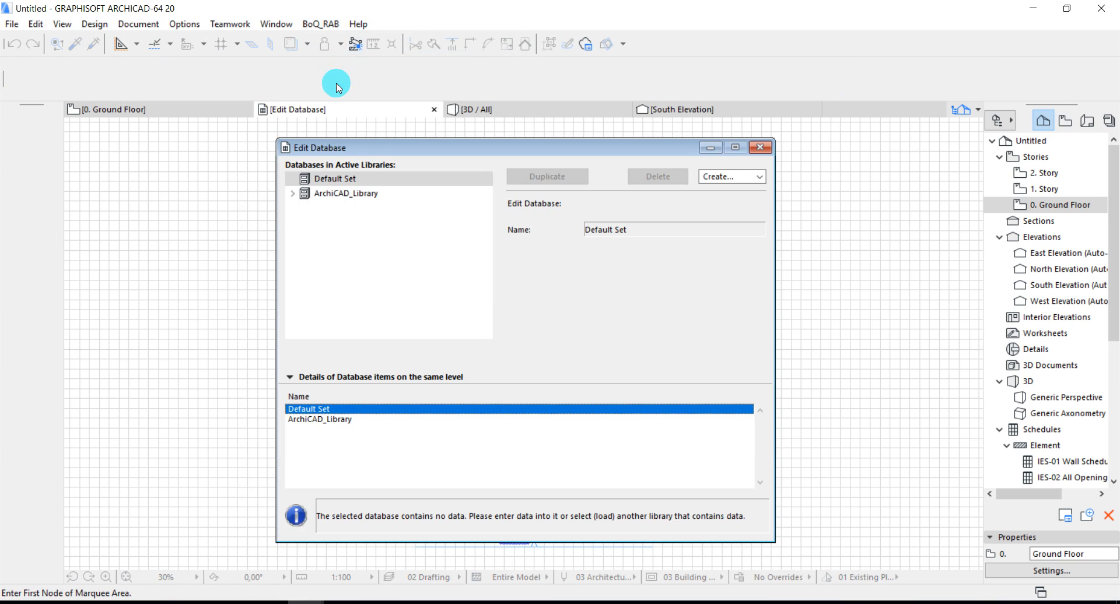
left_click(731, 177)
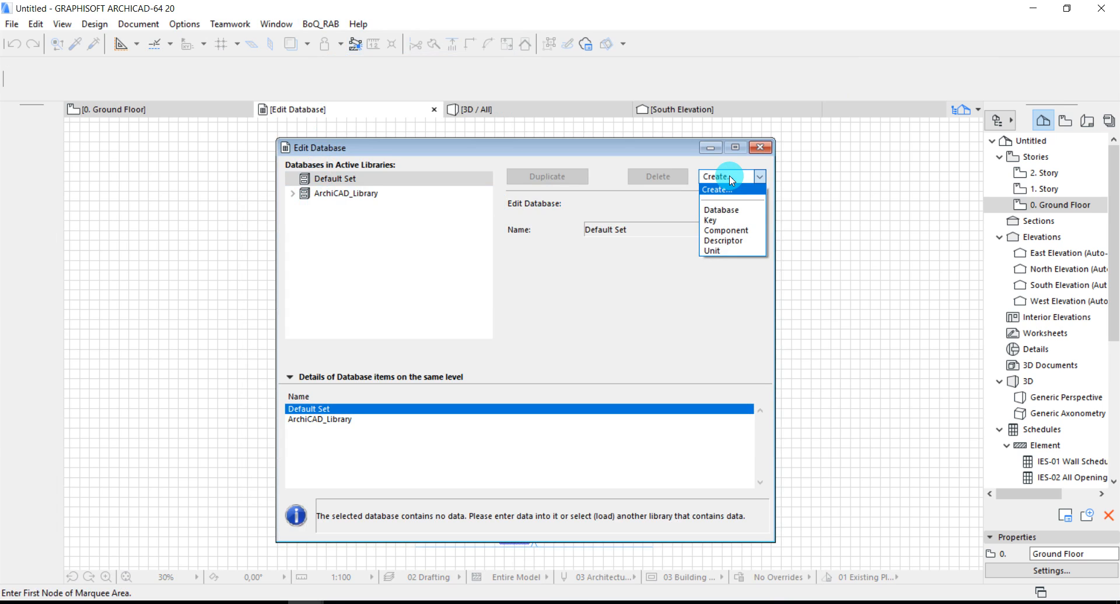
left_click(725, 210)
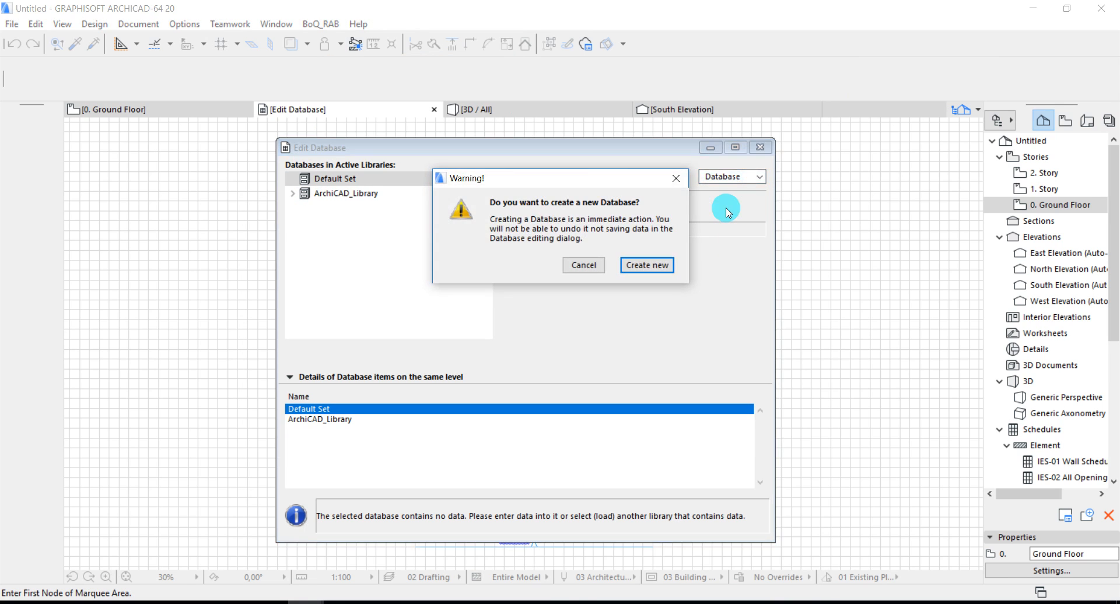
left_click(654, 276)
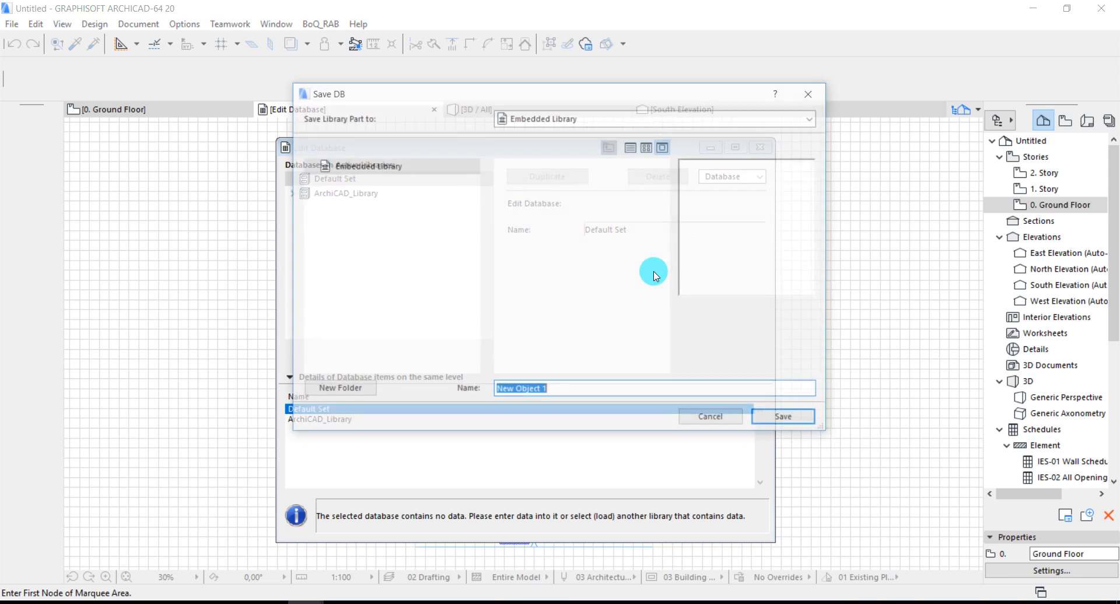
- Choose a save location outside the Embedded Library, browsing on drive D: to MAM__+AC.Bikin Tutor ACGw and its Tutor Gw_Database folder
left_click(553, 117)
left_click(541, 156)
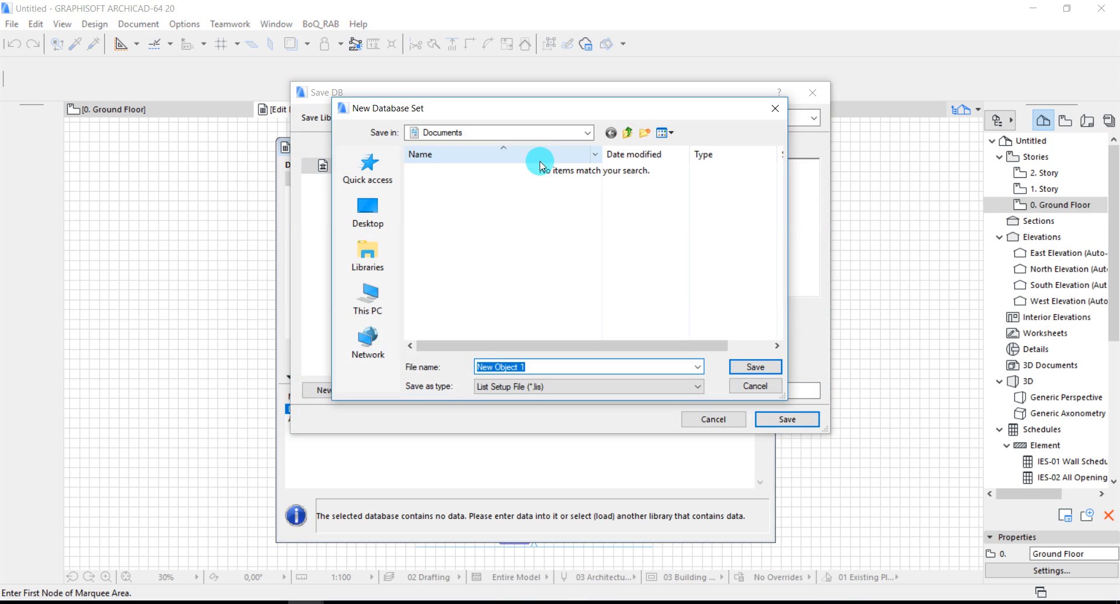
left_click(374, 302)
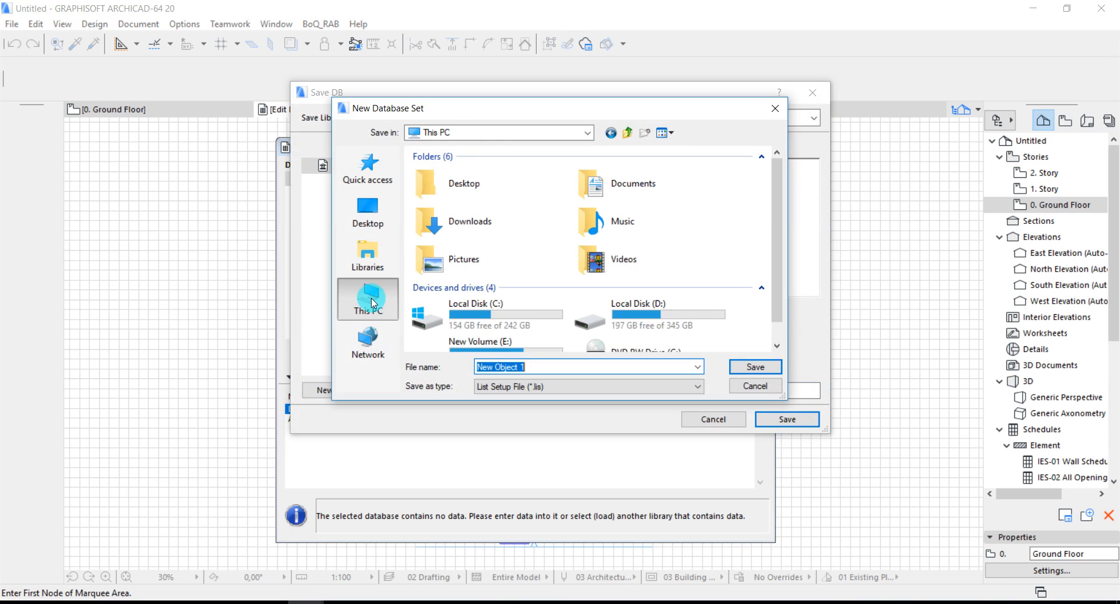
scroll(489, 318, "down", 1)
double_click(619, 295)
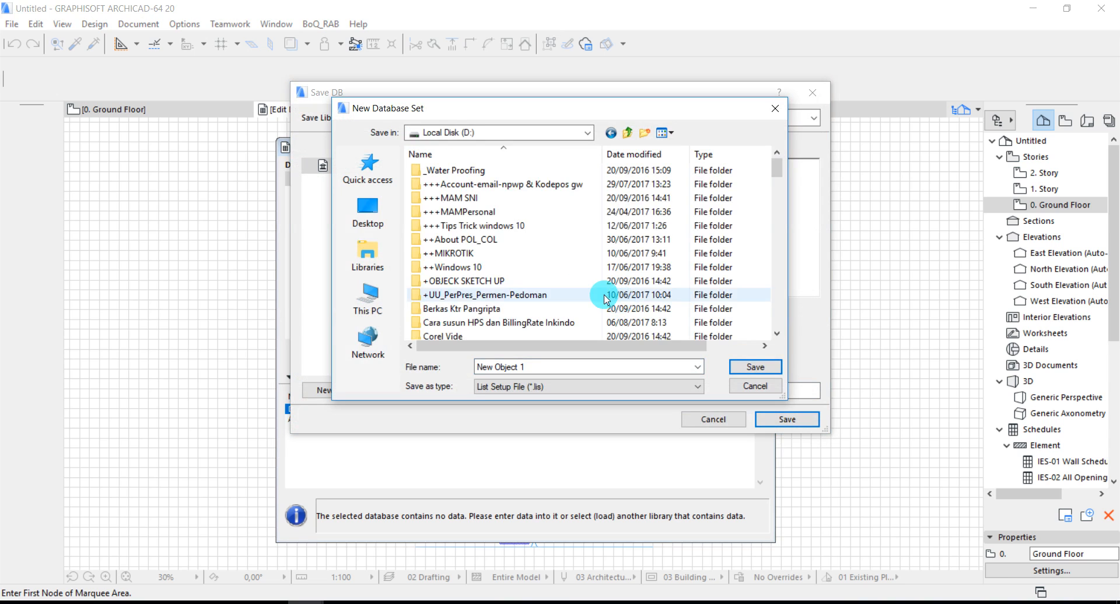
scroll(503, 270, "down", 3)
scroll(502, 269, "down", 1)
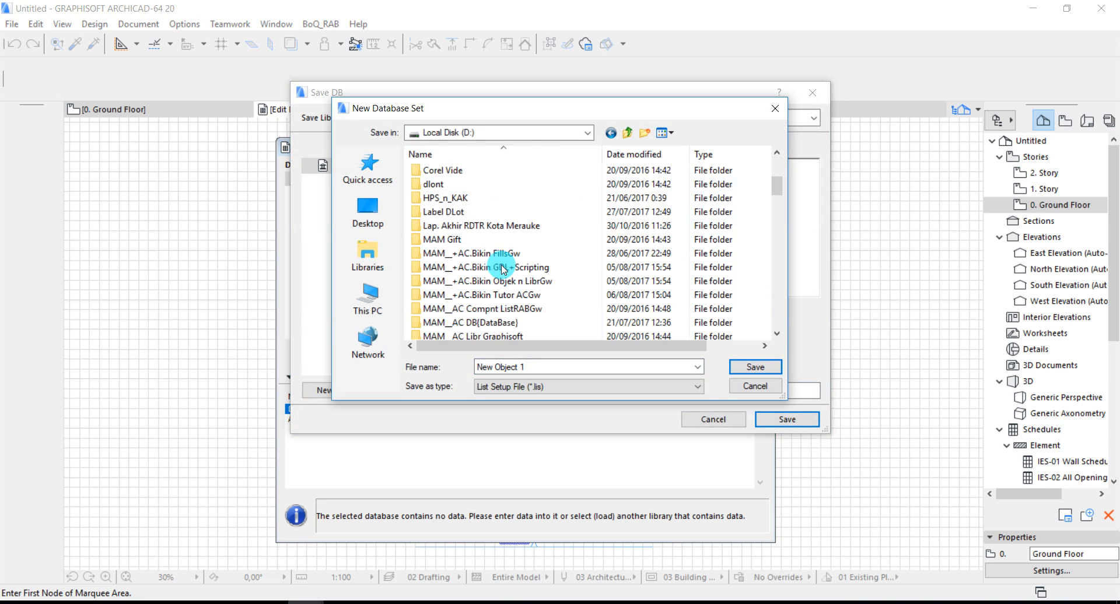
double_click(495, 293)
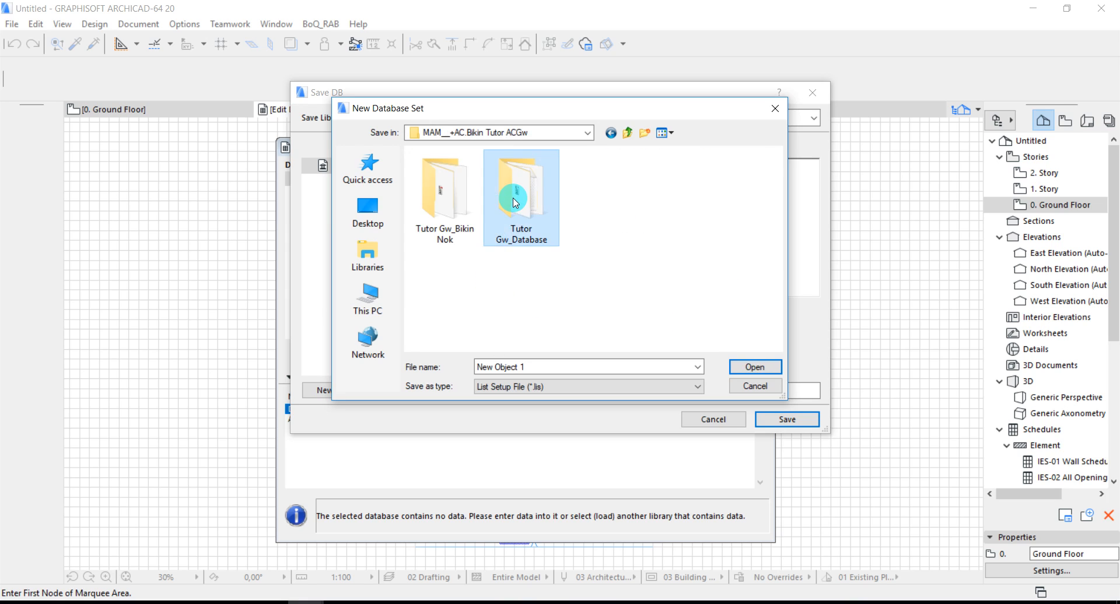
double_click(514, 189)
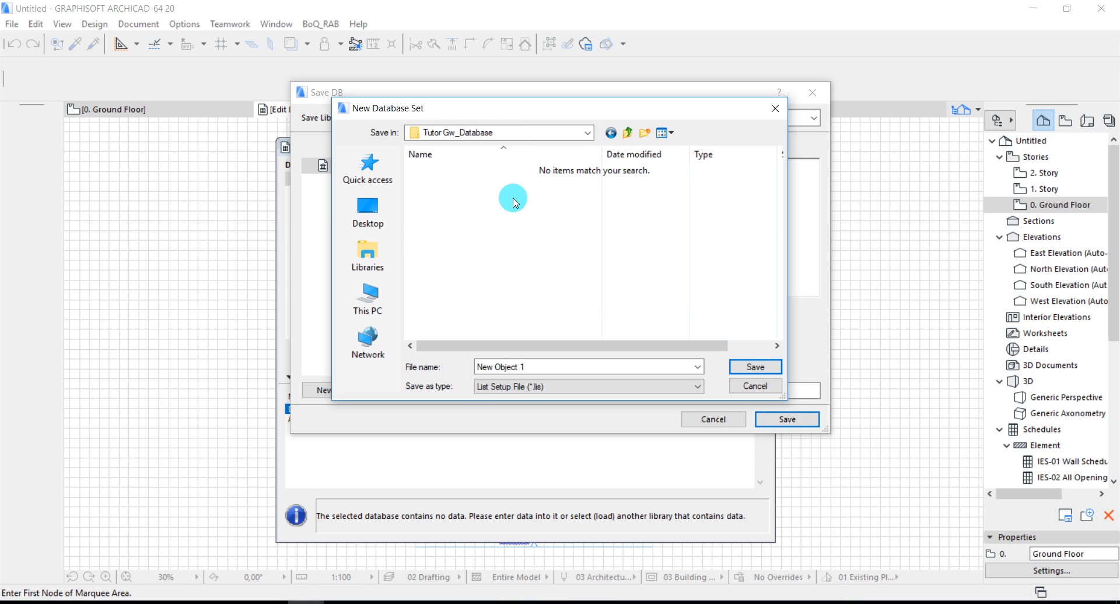
- Enter BOQ as the database file name, and create and open a subfolder named BOQ_RAB Database
left_click(524, 366)
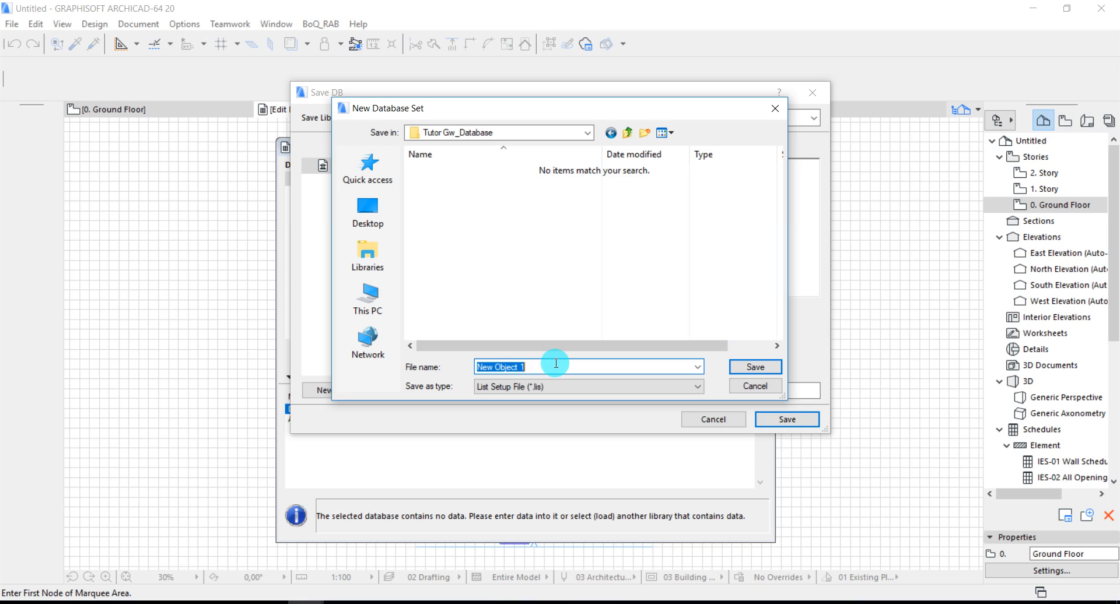
type("BOQ")
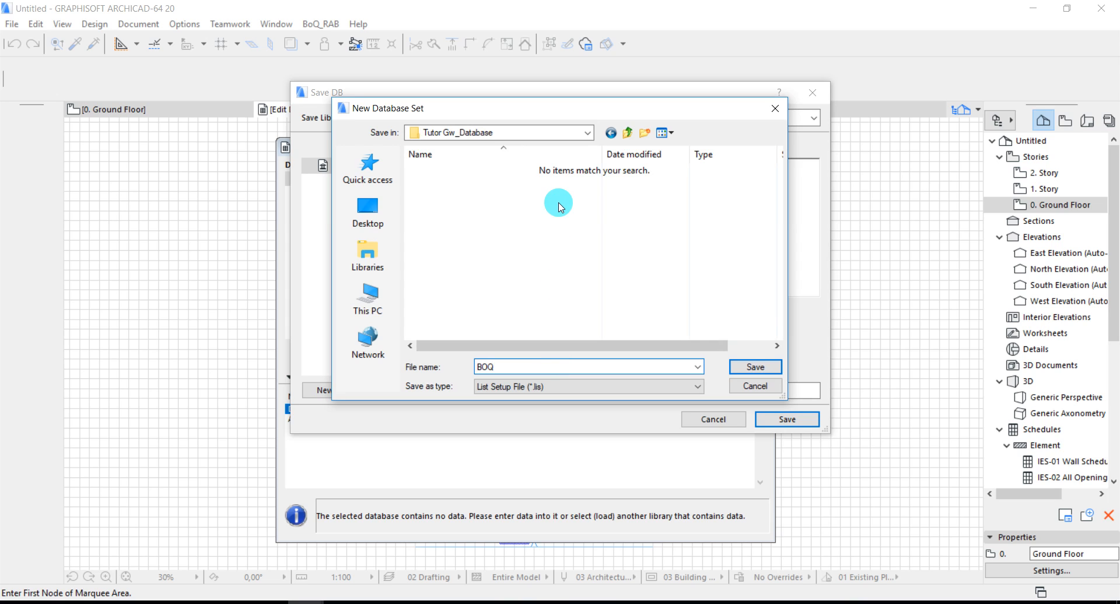
left_click(644, 132)
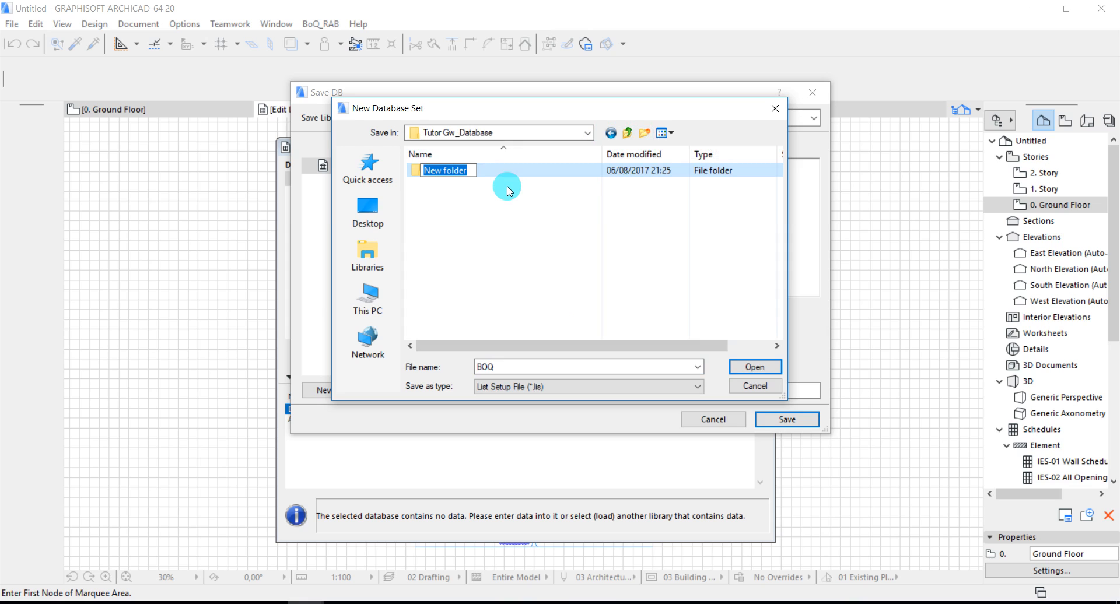
type("BOQ_RAB Database")
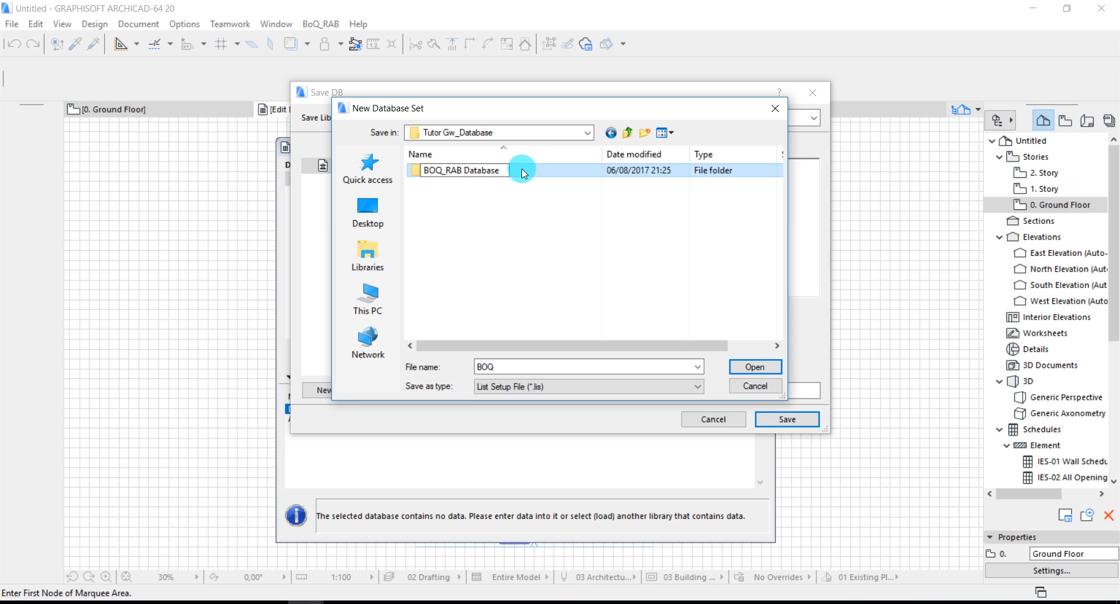
double_click(523, 170)
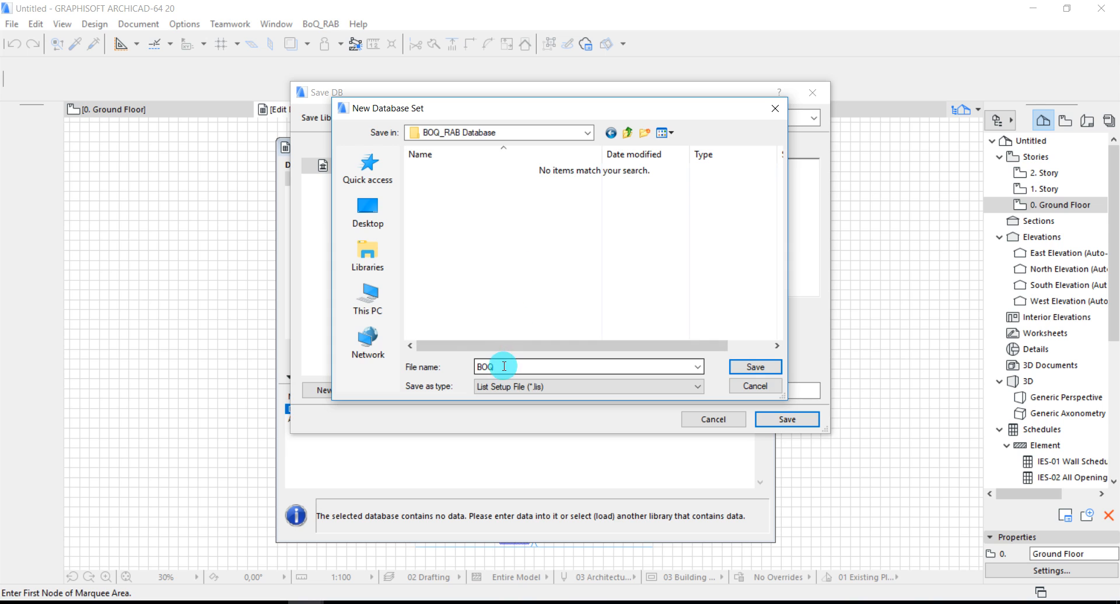
- Save the new database as Harga DB in the BOQ_RAB Database folder and select it in the database list
left_click_drag(504, 366, 449, 368)
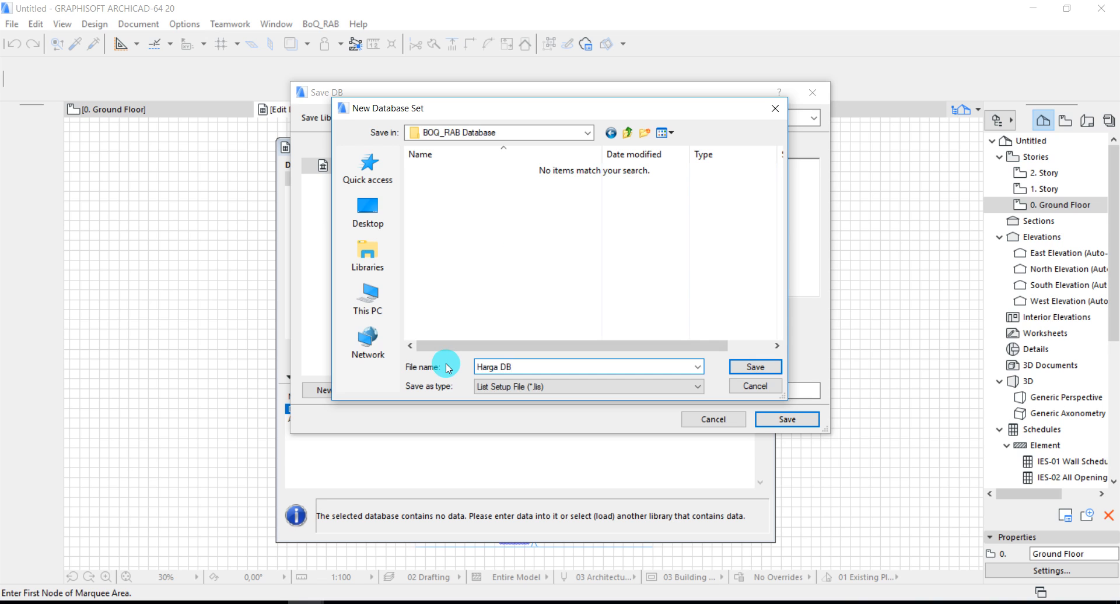
left_click(770, 369)
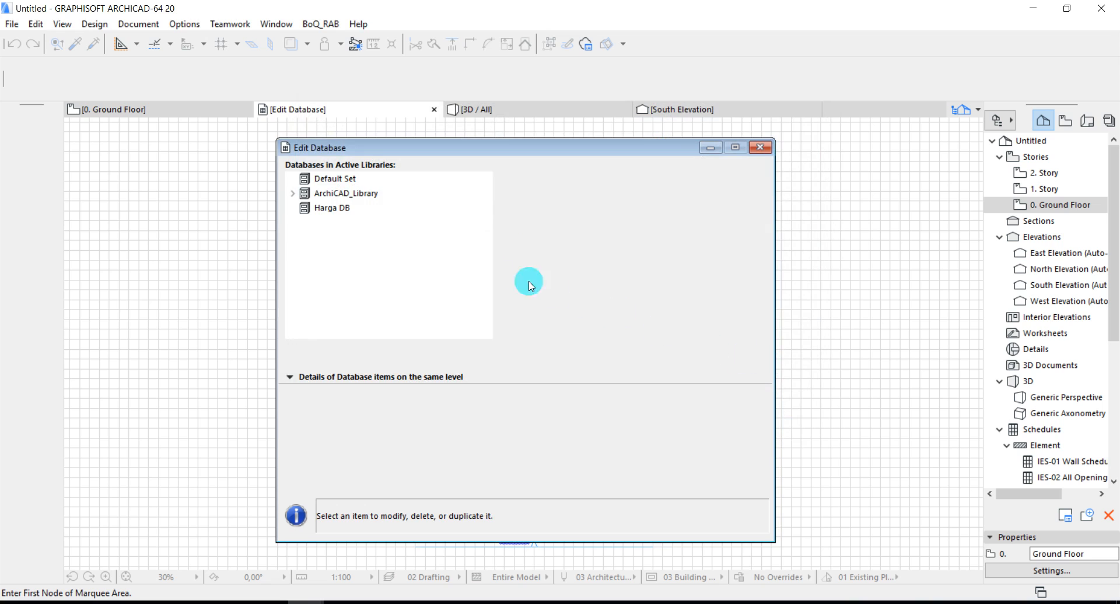
left_click(328, 216)
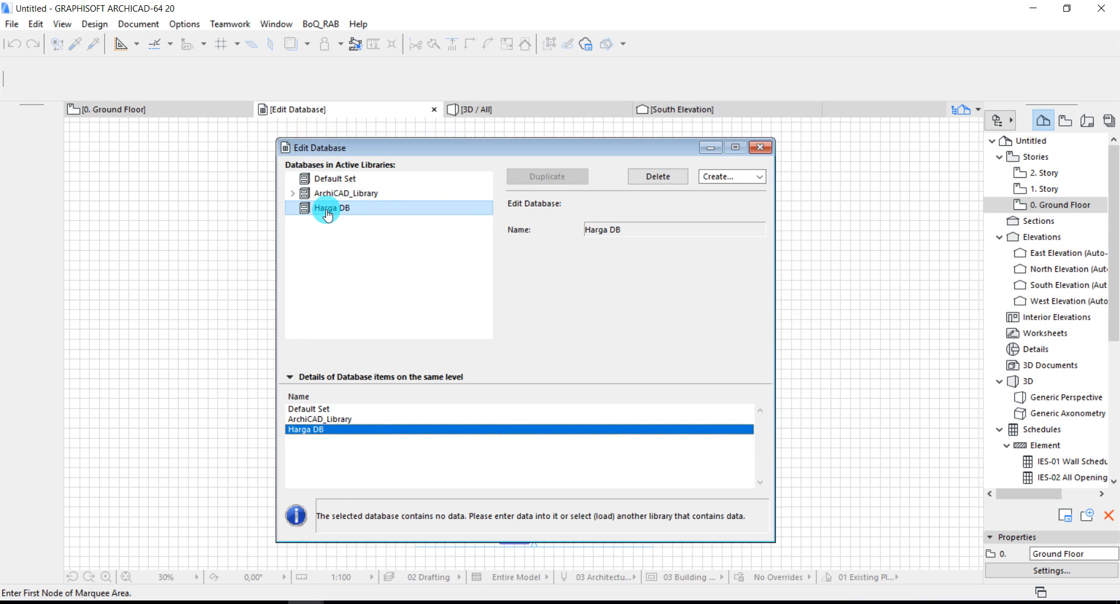
- Review the Notepad instructions on creating the database and listing the work types in step 3, and return to Edit Database
left_click(379, 602)
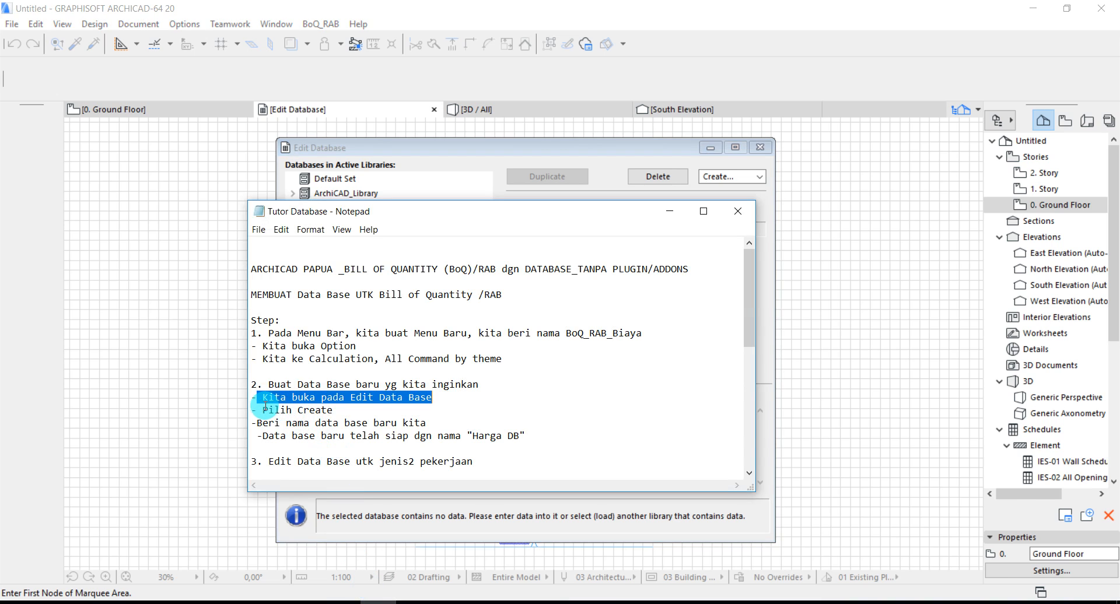
left_click_drag(251, 410, 405, 427)
left_click_drag(446, 438, 528, 437)
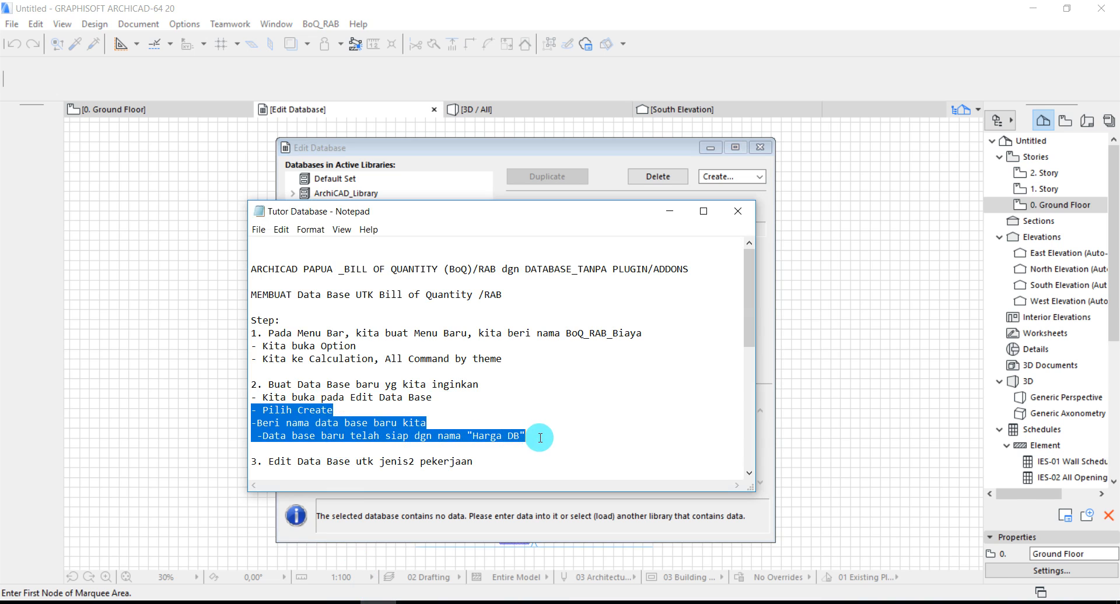
left_click(513, 437)
scroll(496, 426, "down", 2)
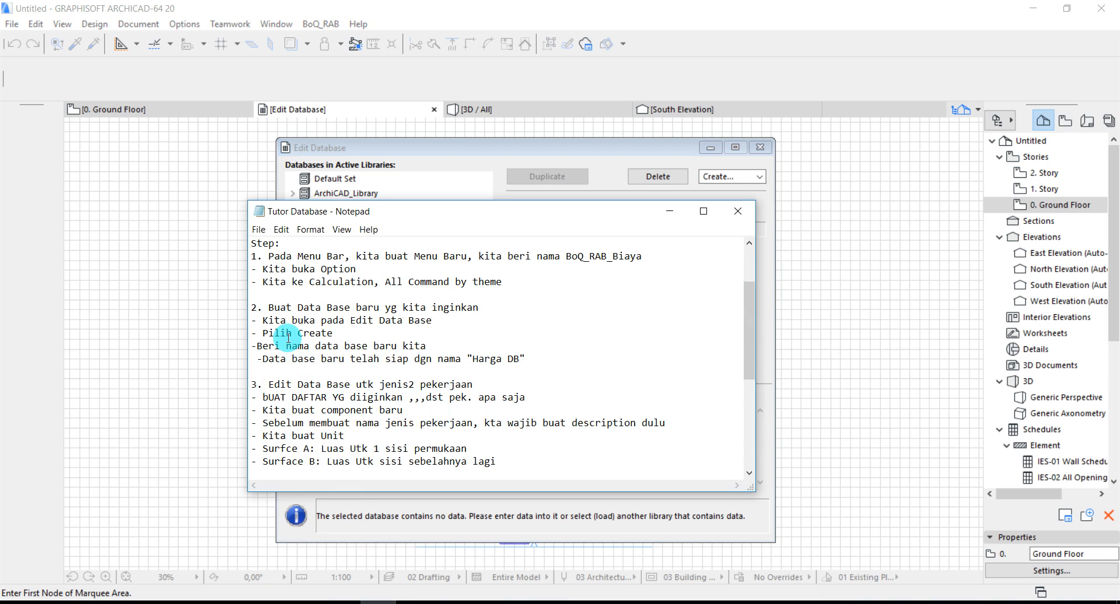
left_click_drag(271, 386, 475, 386)
left_click(420, 387)
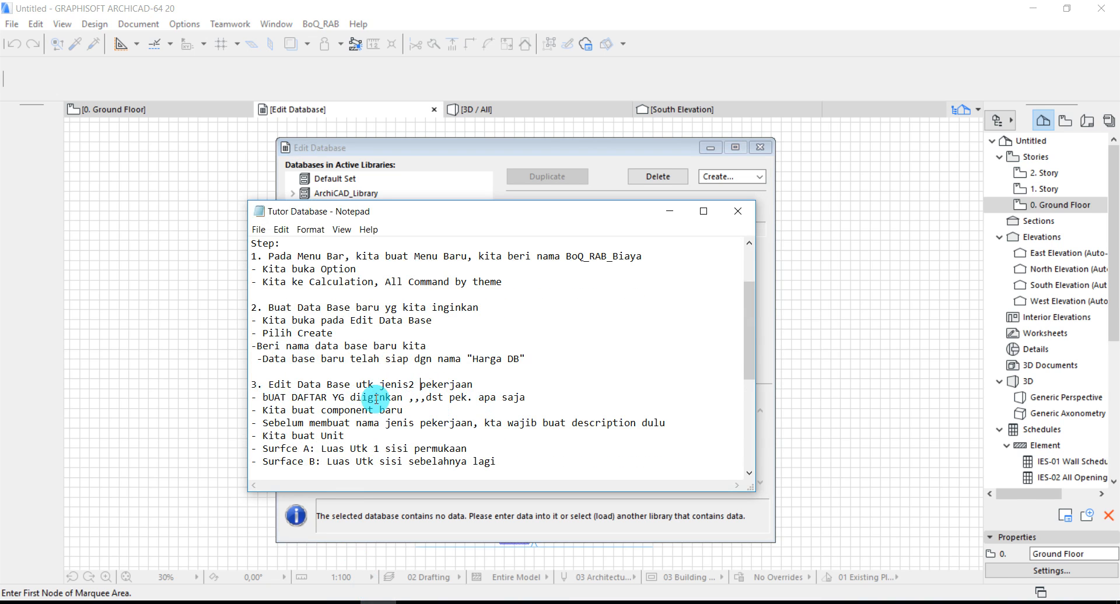
left_click_drag(269, 398, 542, 399)
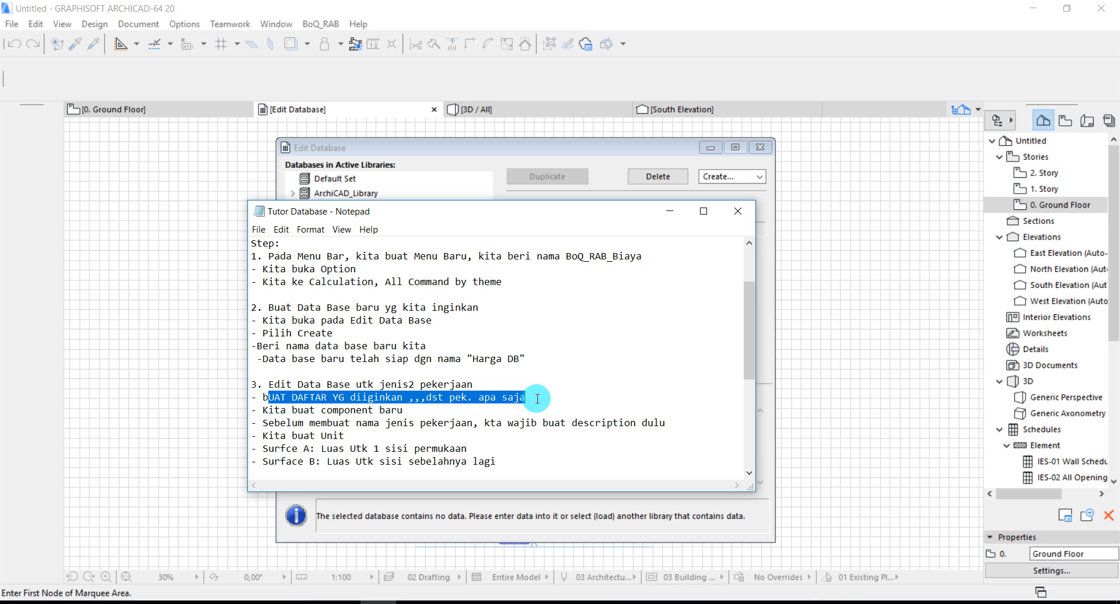
left_click(552, 397)
left_click(560, 153)
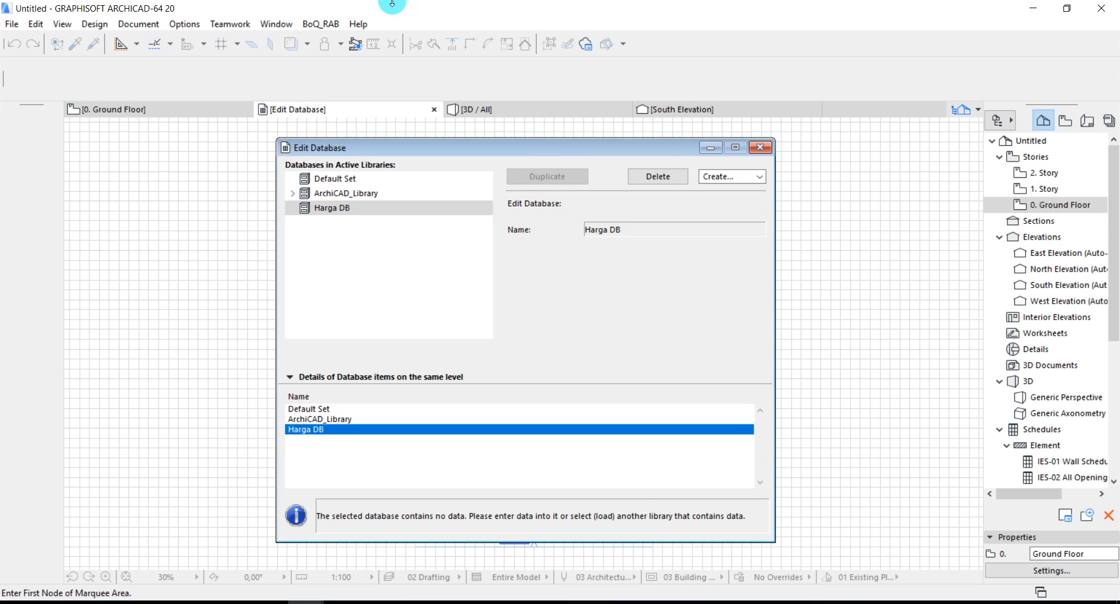
- Check the item types that can be created for Harga DB, and close the Edit Database window
left_click(350, 208)
left_click(736, 178)
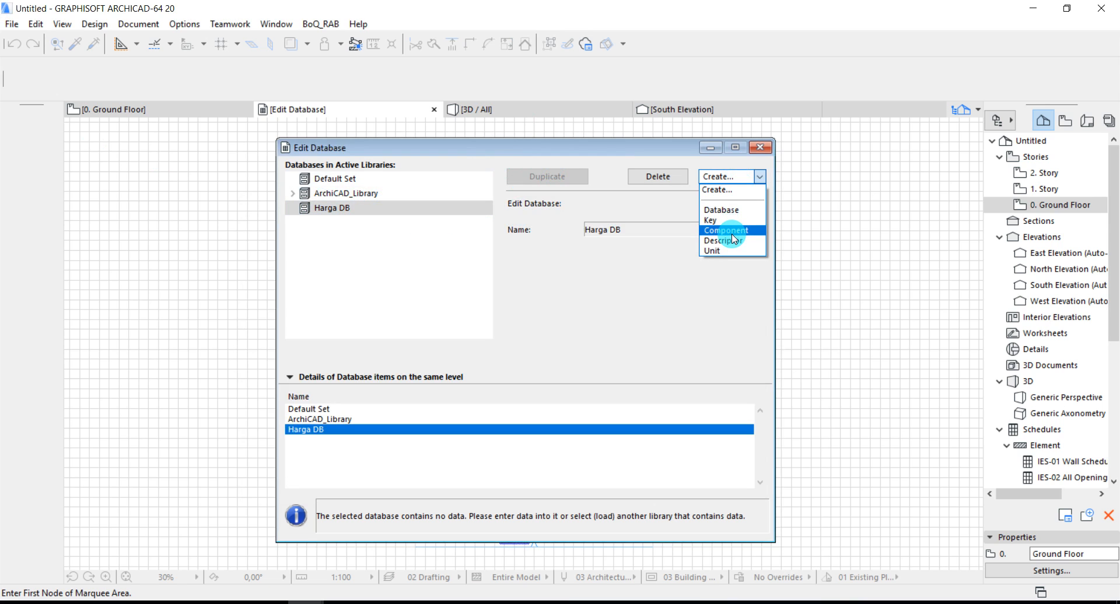
left_click(658, 251)
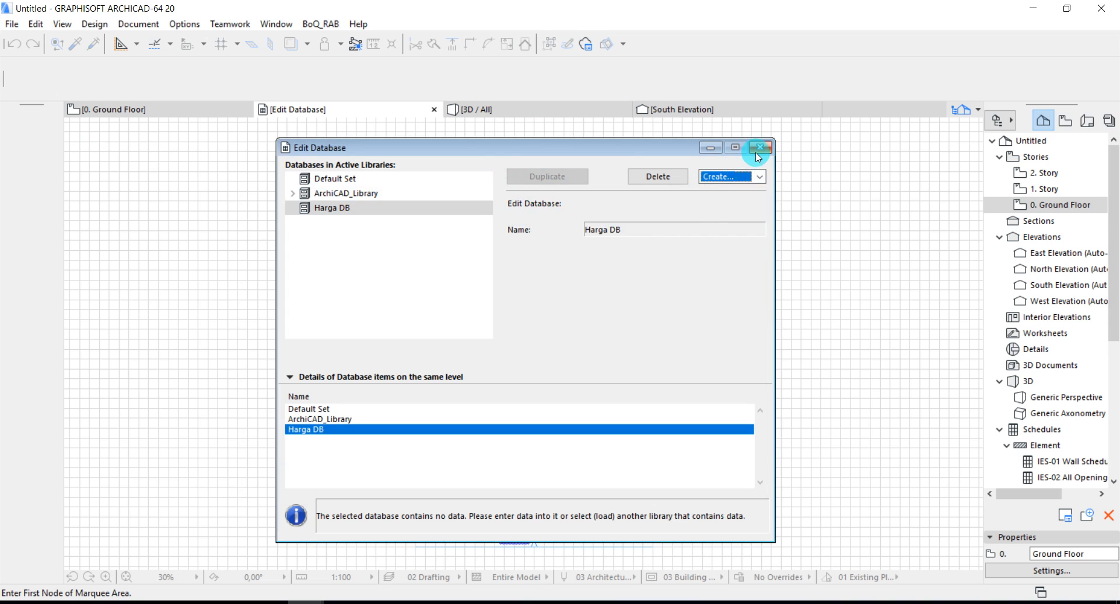
left_click(759, 149)
left_click(655, 245)
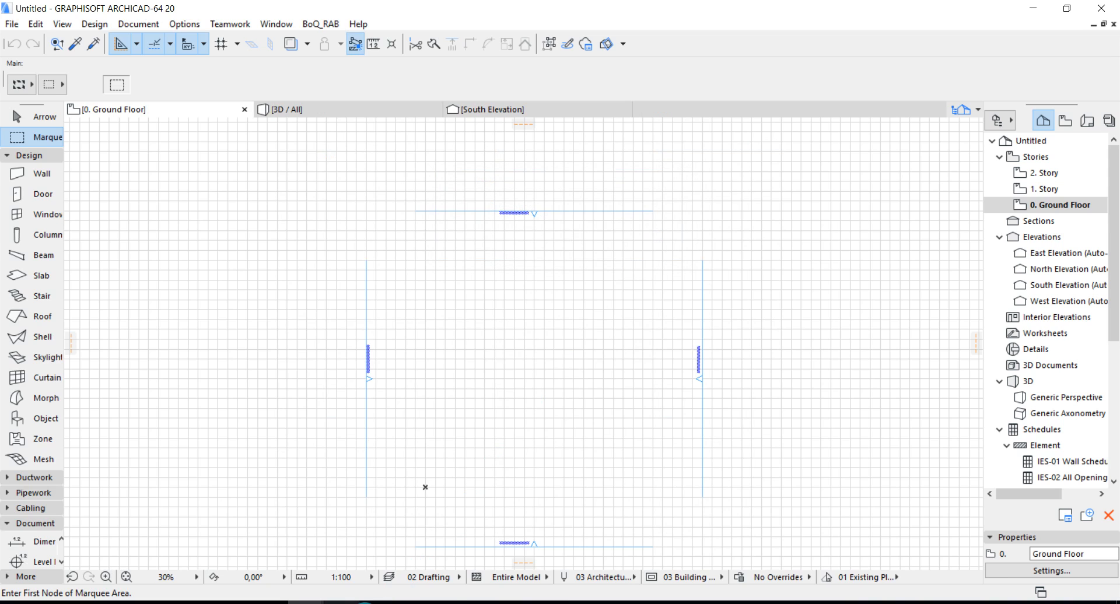
- In Notepad, add "- Sebelum kita edit. Kita close database." and "- Setelah itu dimasukkan kembali via library manager" at the end of step 2
mouse_move(378, 602)
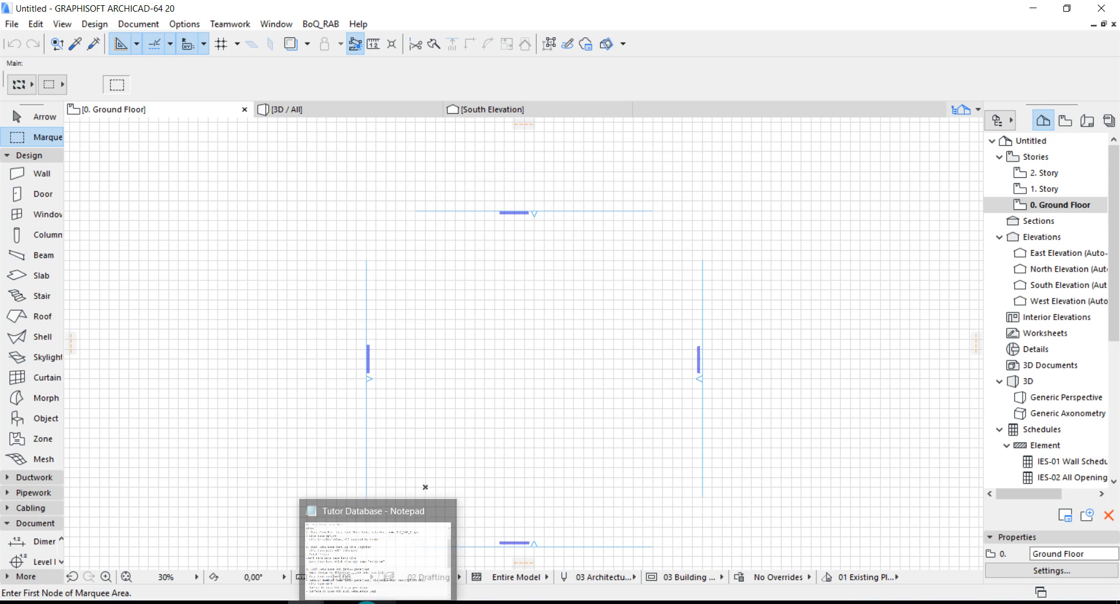
left_click(360, 541)
scroll(381, 357, "up", 2)
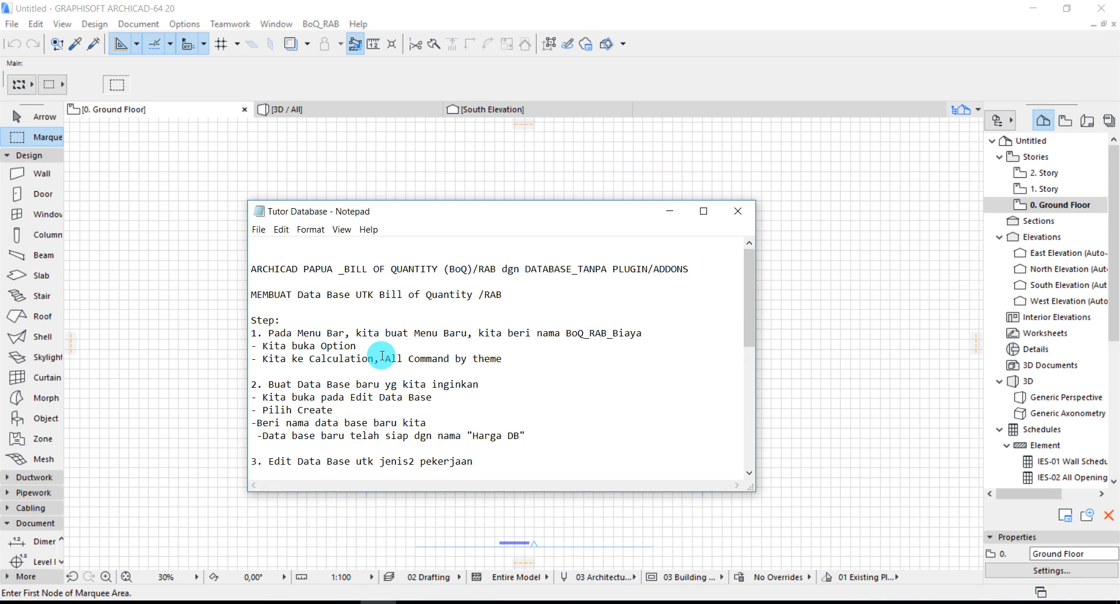
scroll(381, 357, "down", 1)
left_click(264, 408)
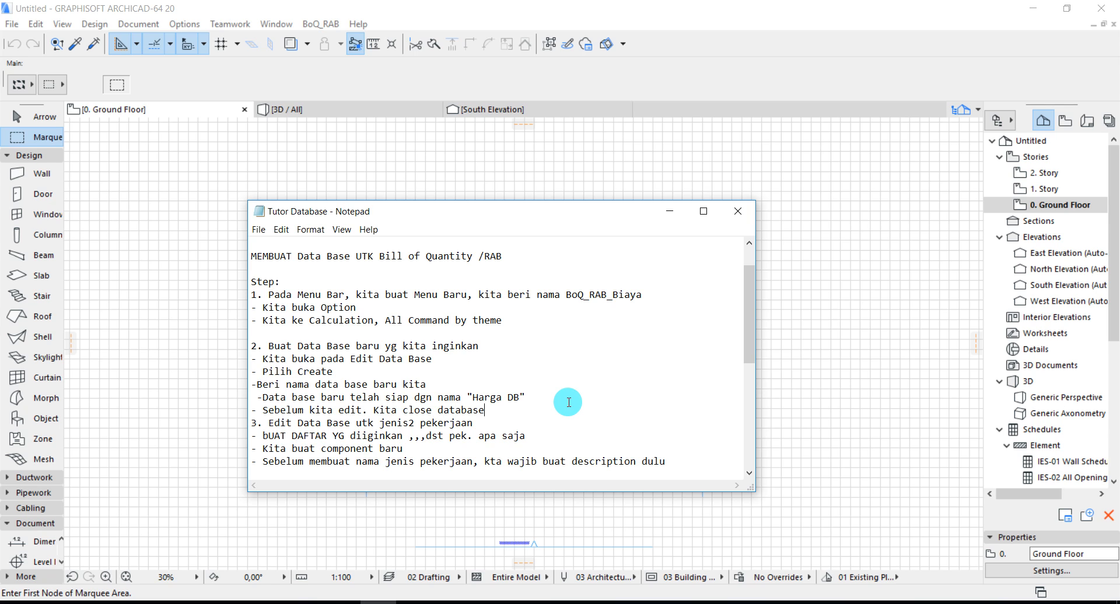
key("Return")
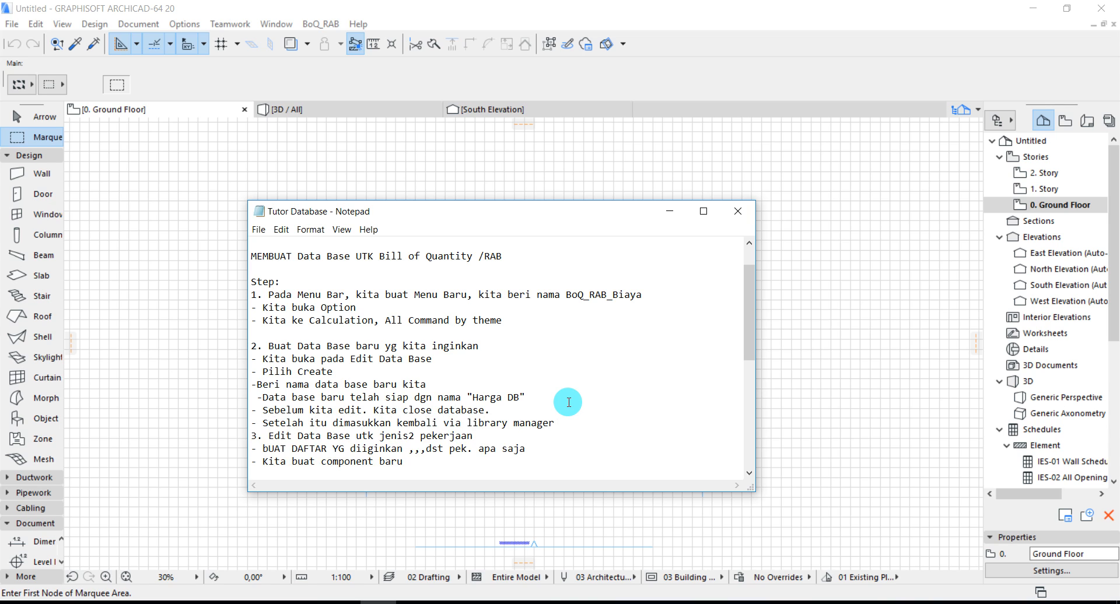
- Insert a blank line between steps 2 and 3 of the Notepad instructions, and return to the ARCHICAD project
key("Return")
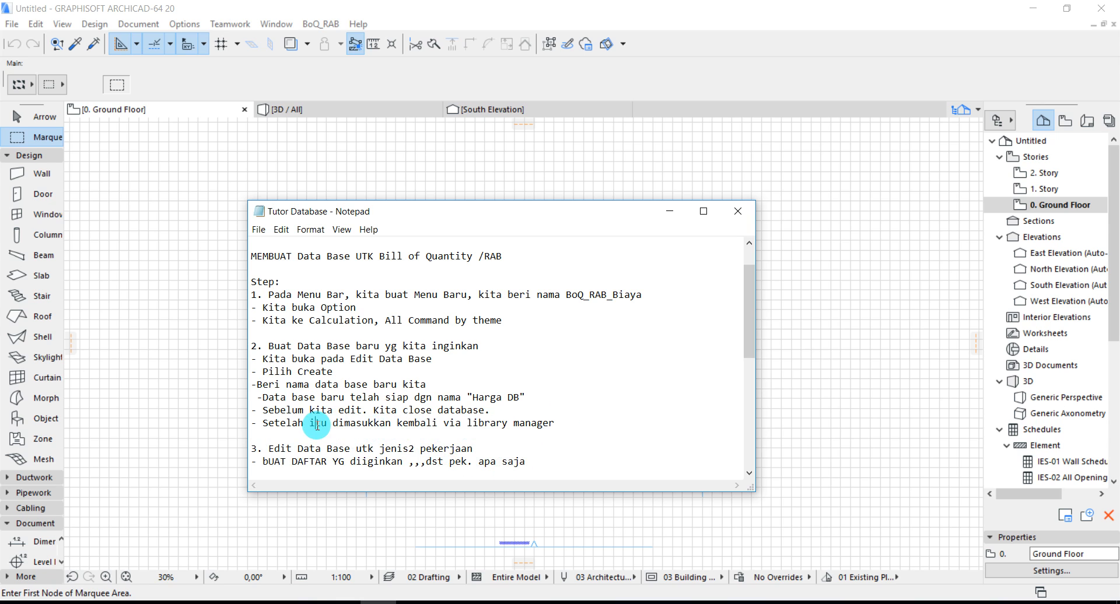
left_click_drag(391, 423, 525, 424)
left_click(575, 423)
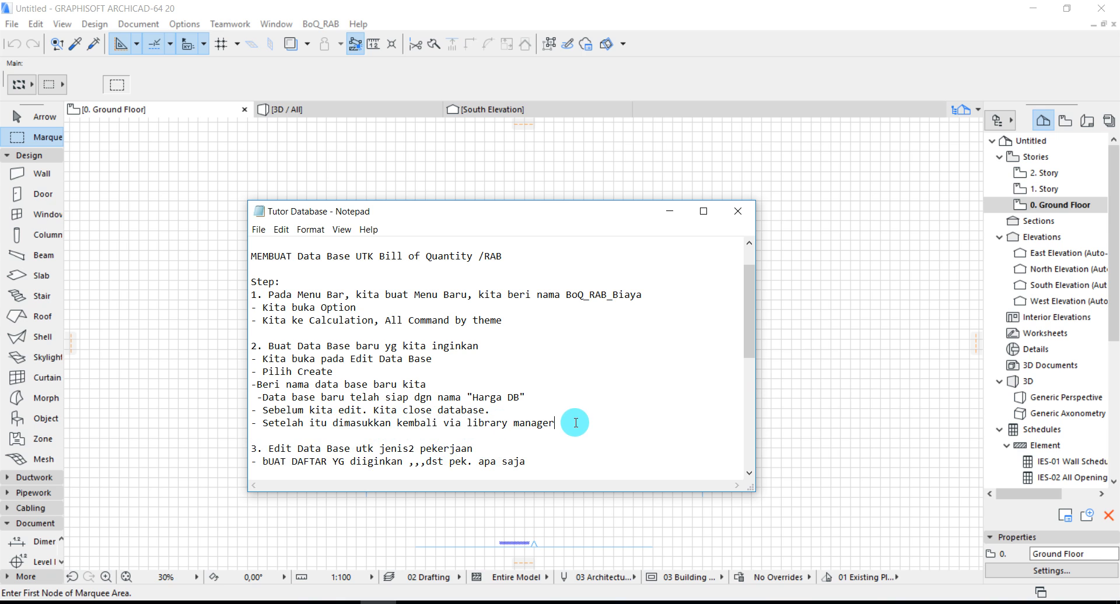
left_click(670, 211)
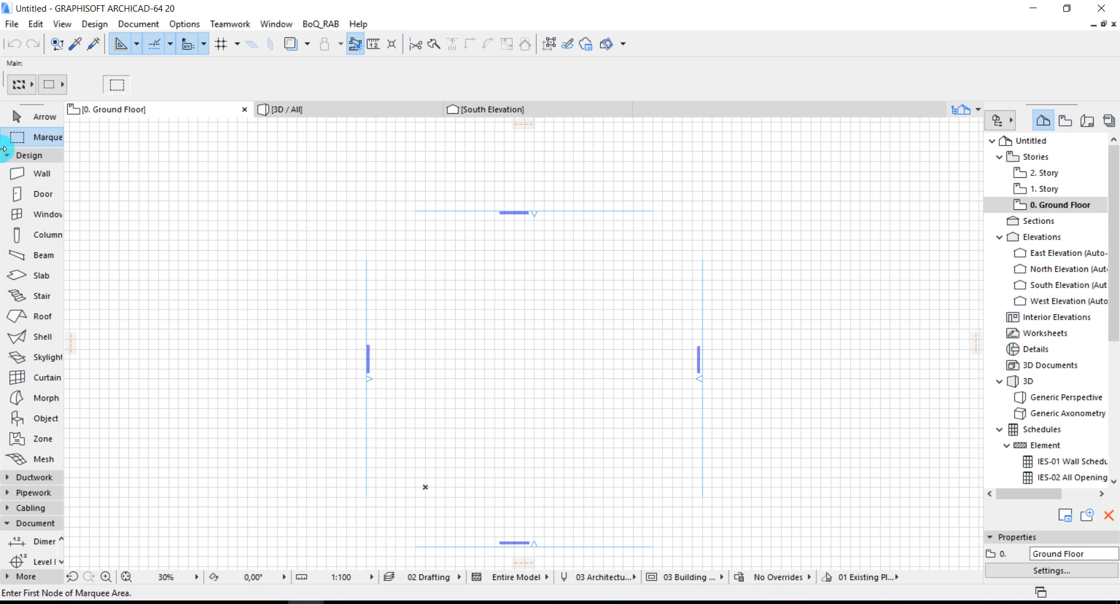
- Add the BOQ_RAB Database folder from Tutor Gw_Database to the project's libraries in the Library Manager and load it
left_click(11, 24)
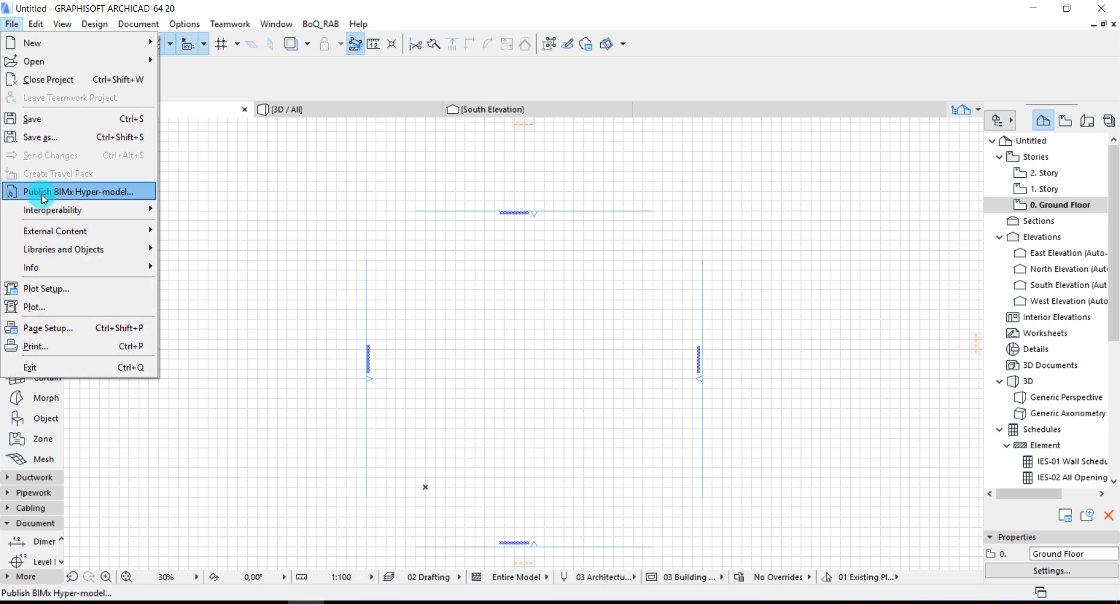
mouse_move(41, 251)
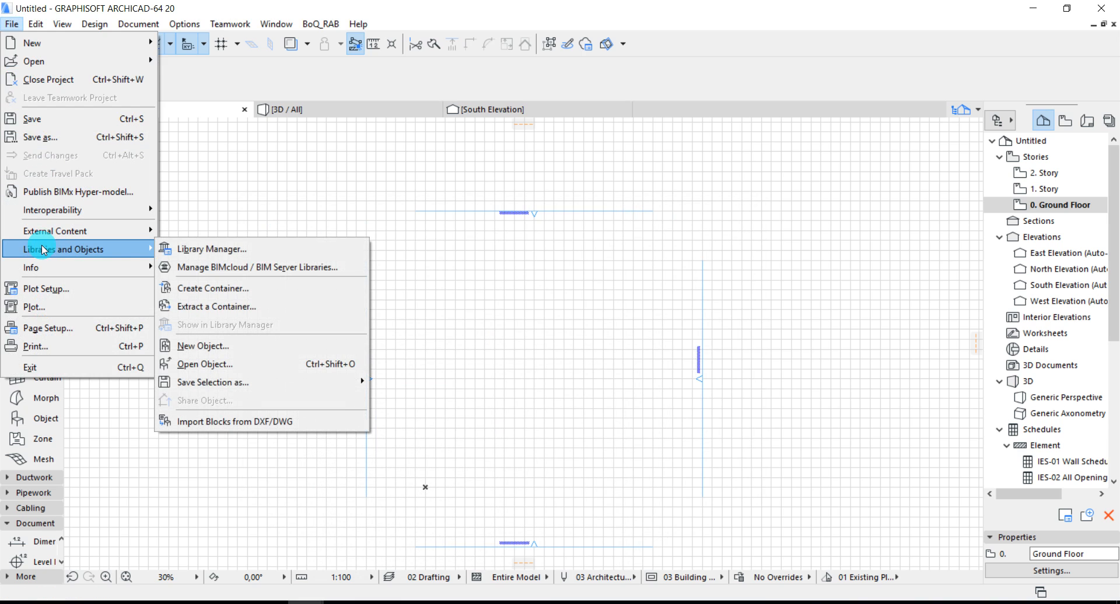
left_click(160, 252)
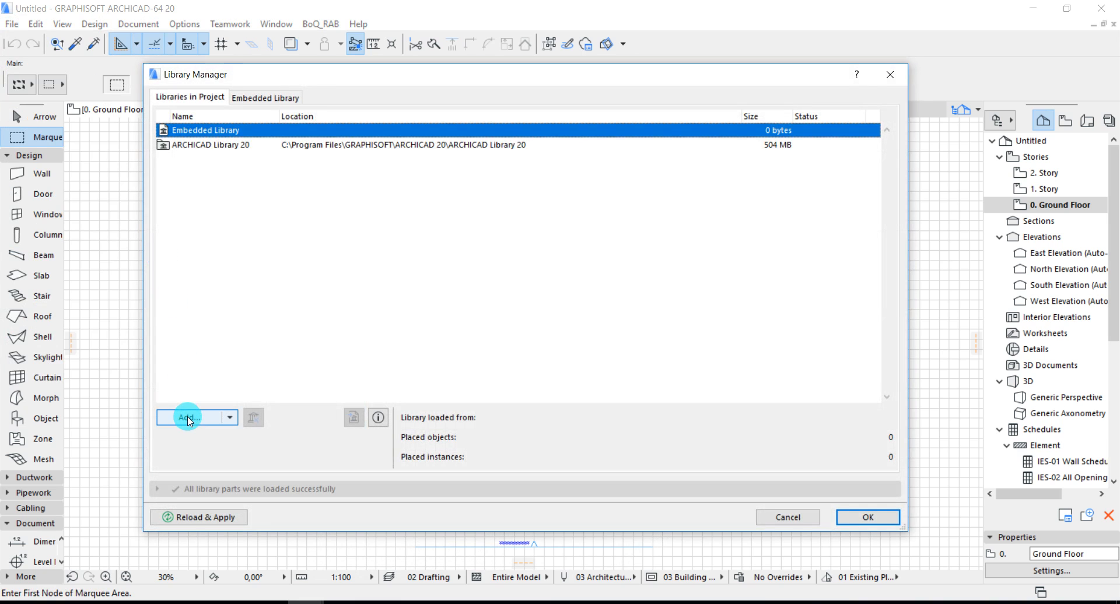
left_click(189, 418)
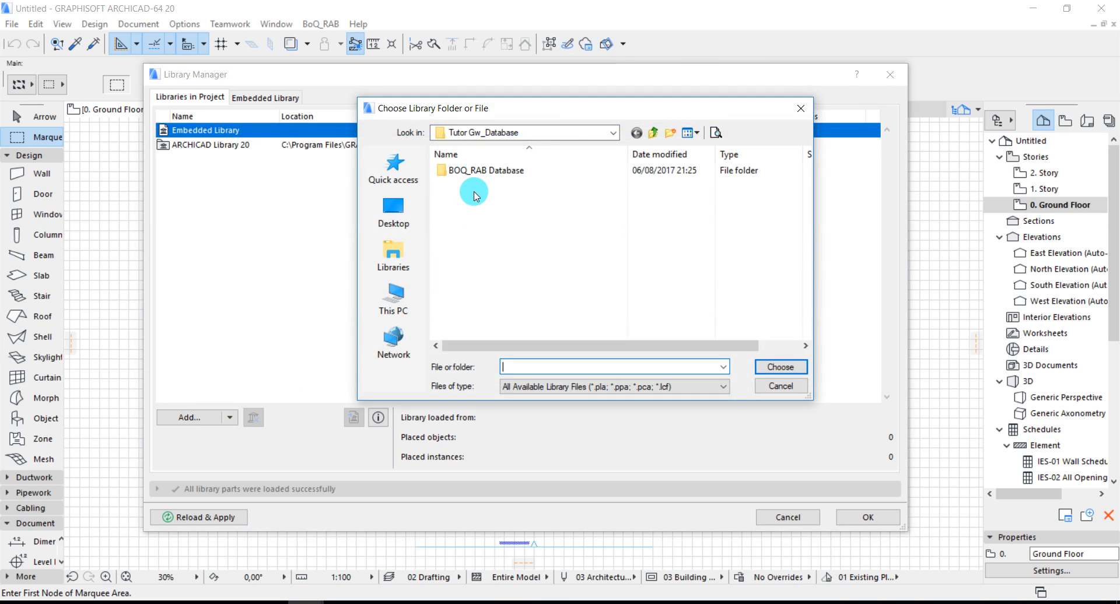
double_click(474, 171)
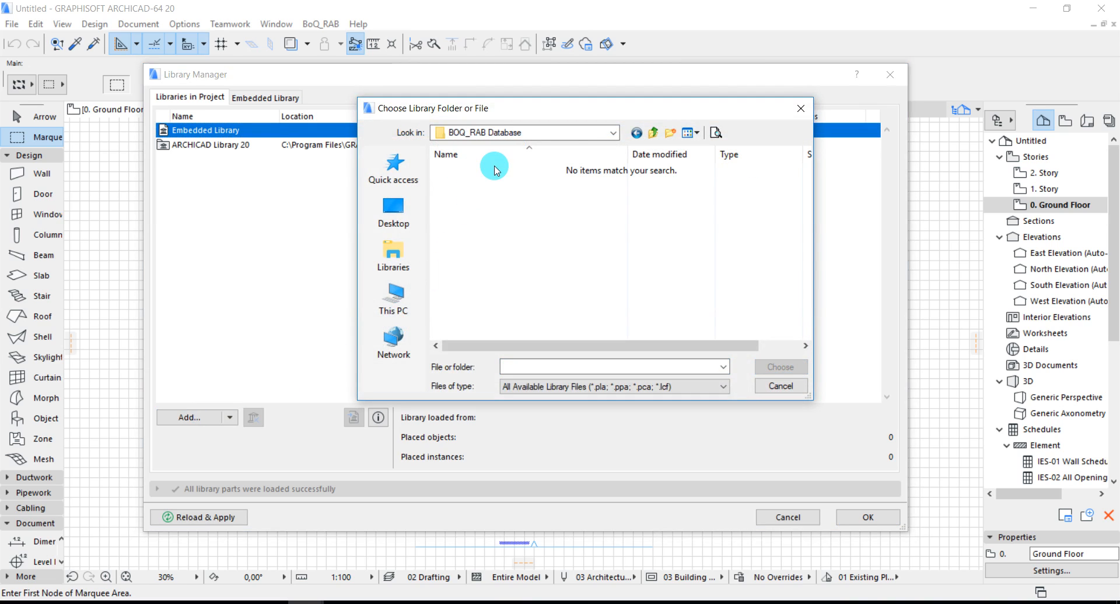
left_click(652, 136)
left_click(488, 169)
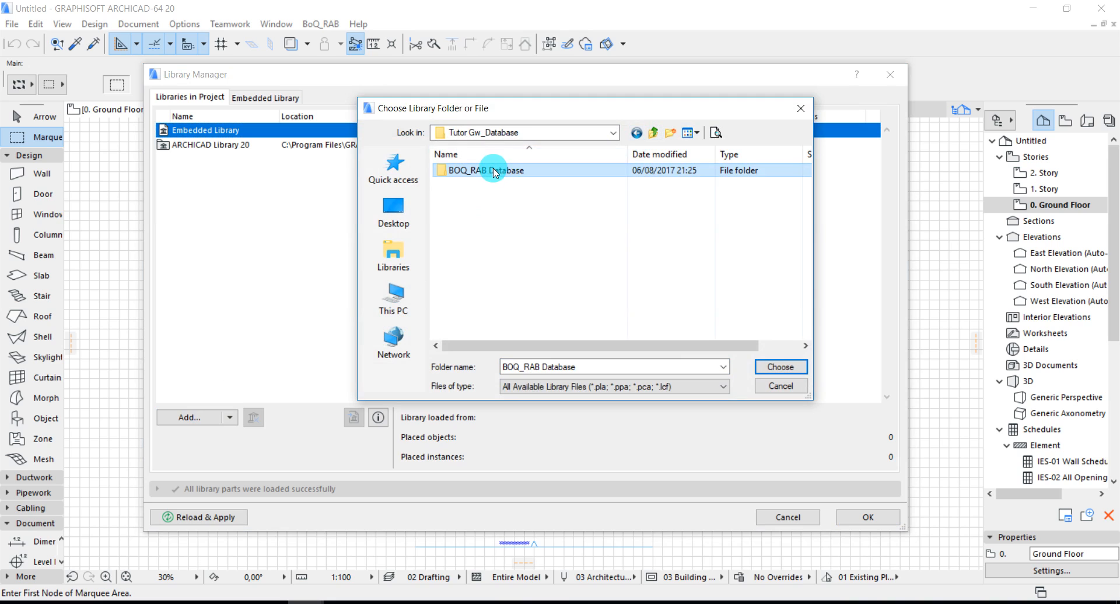
left_click(781, 367)
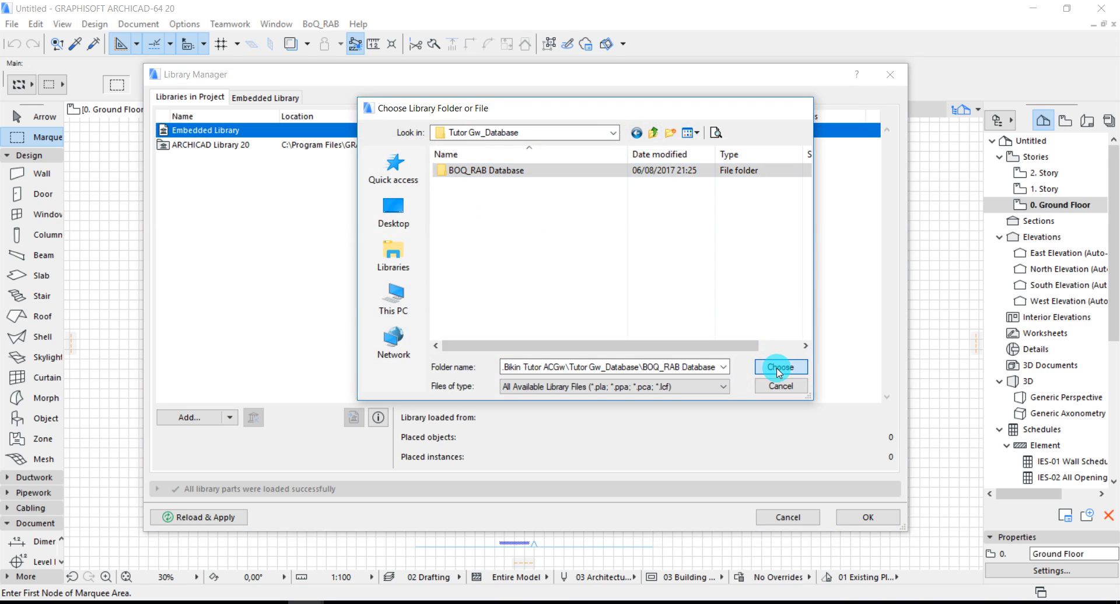
left_click(197, 158)
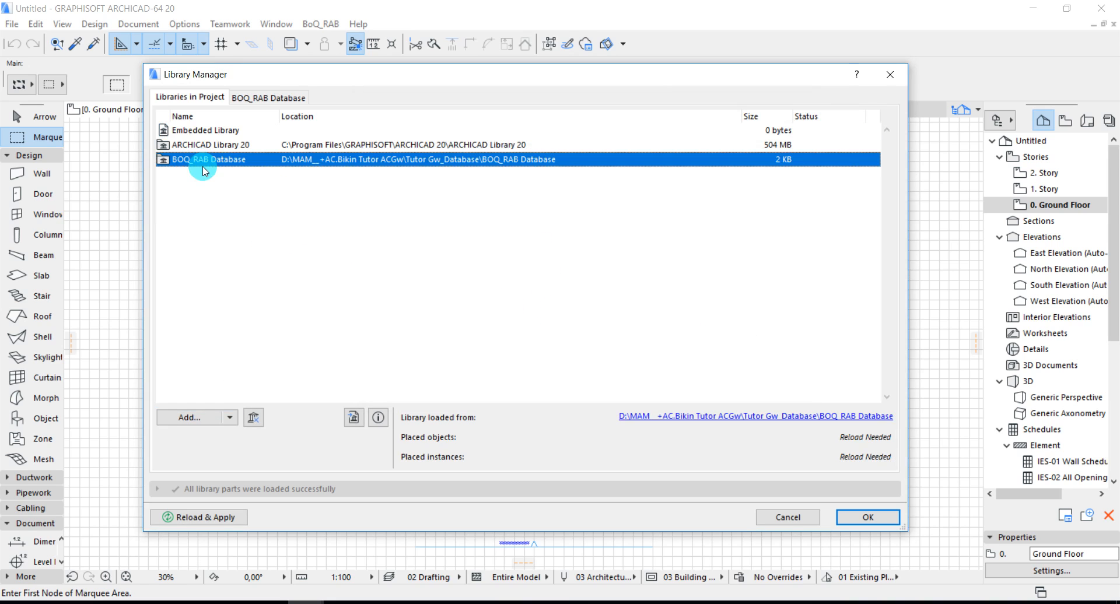
left_click(868, 517)
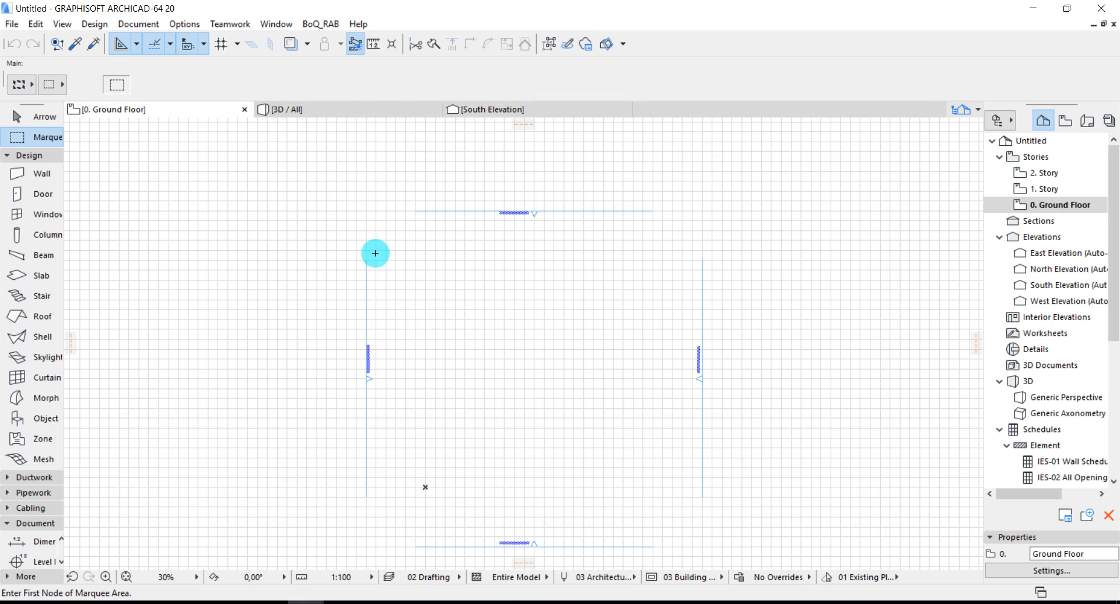
- Check the list scheme groups under Harga DB in Set Up List Schemes, and close the dialog
left_click(320, 24)
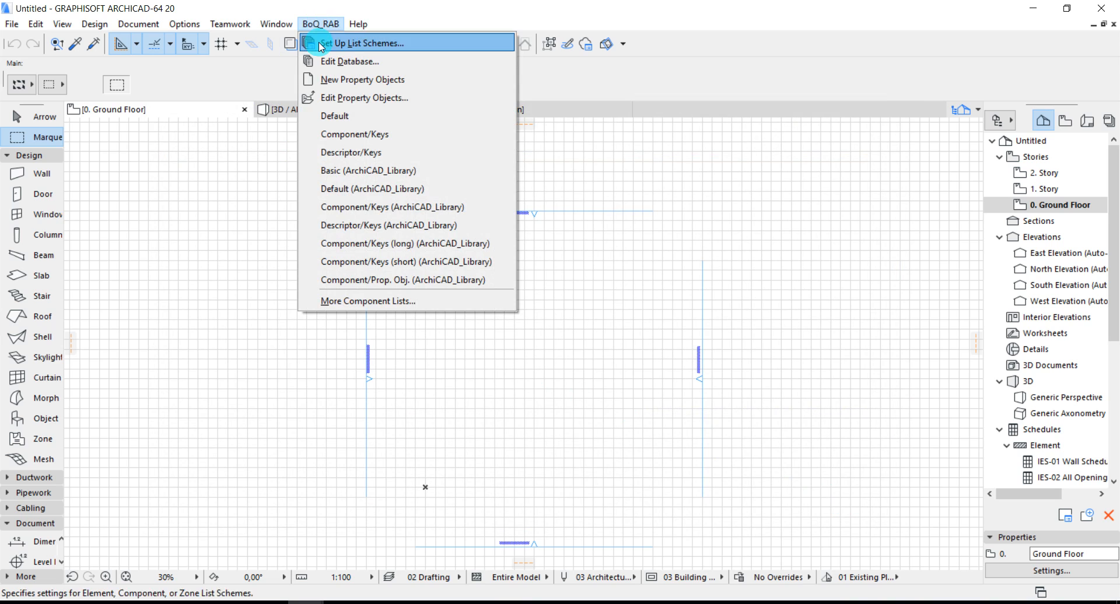
left_click(320, 43)
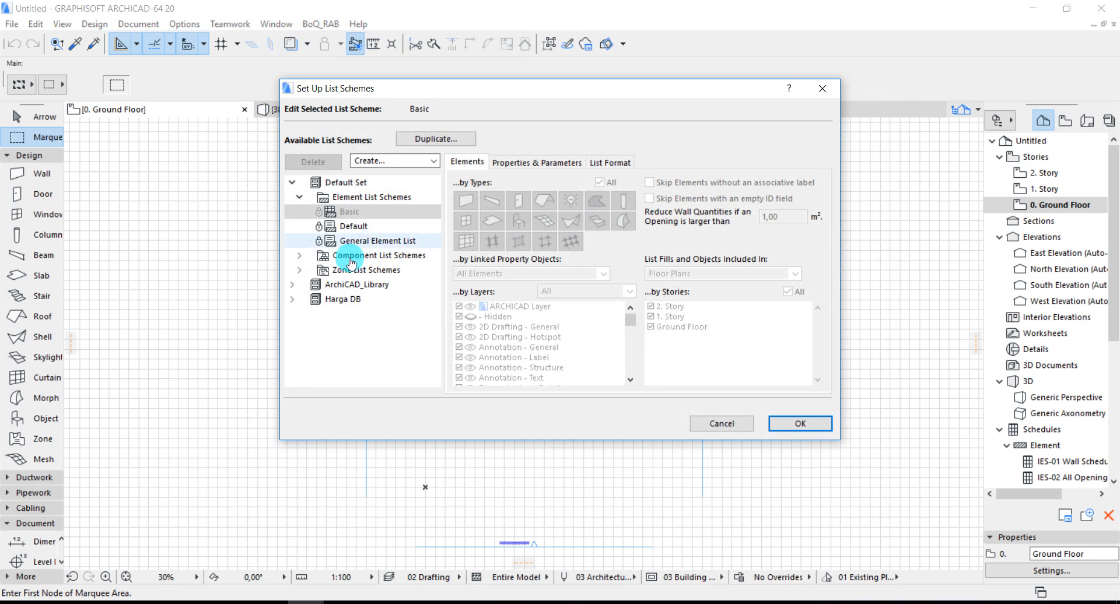
left_click(292, 298)
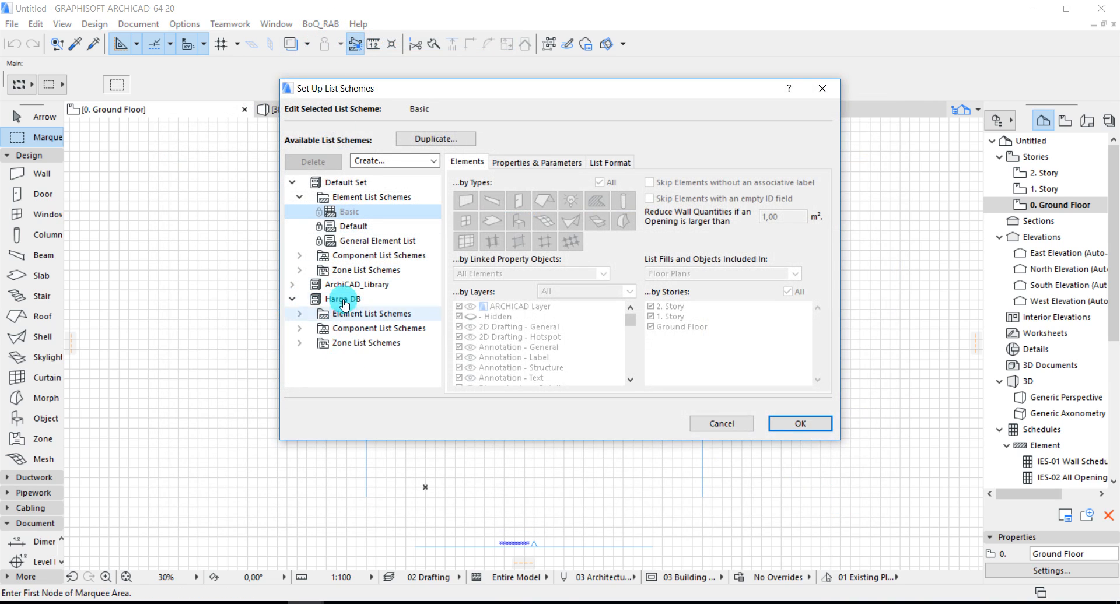
left_click(819, 91)
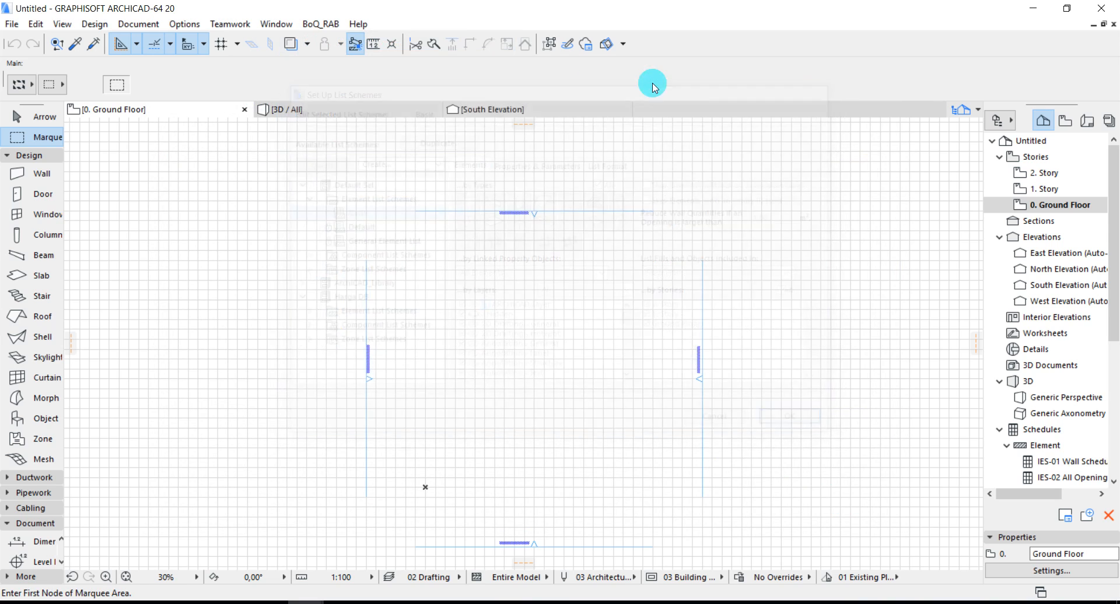
- Open the database editor from the custom BoQ_RAB menu and create a first key in the Harga DB database
left_click(321, 24)
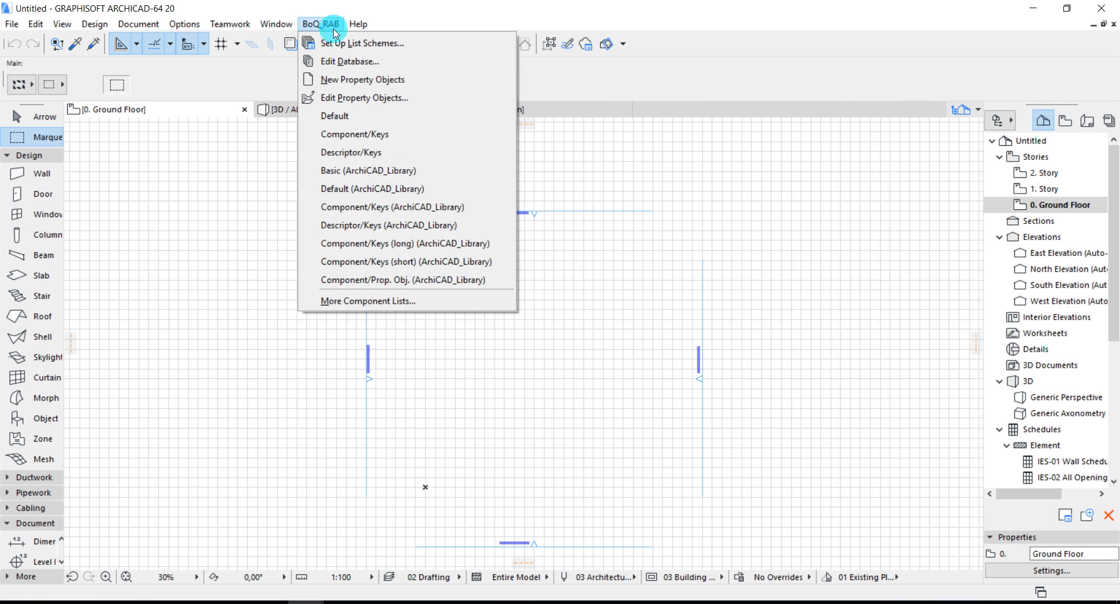
left_click(349, 61)
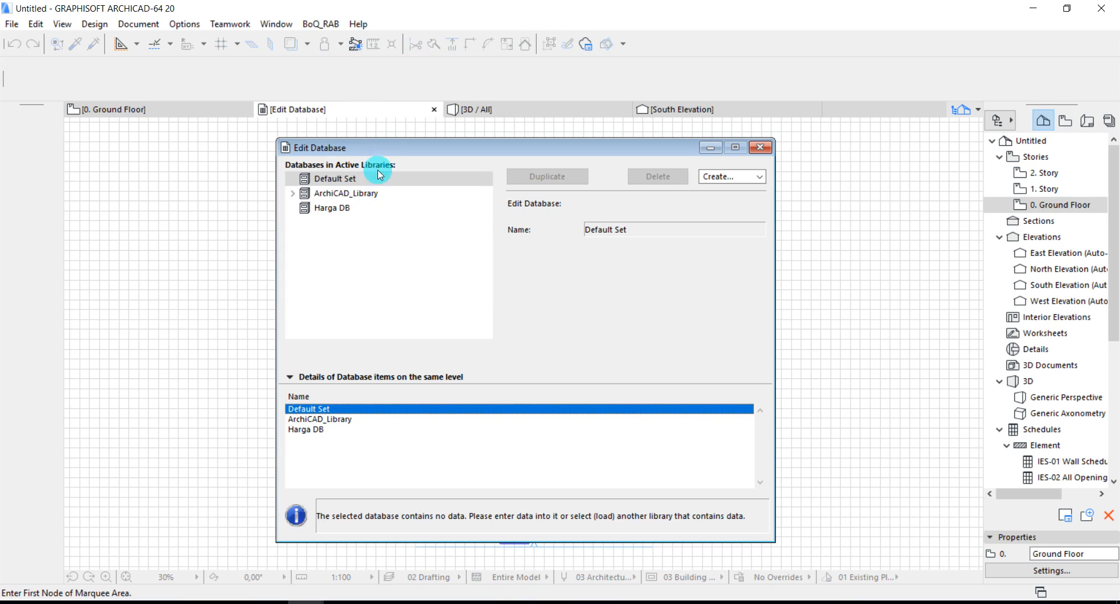
left_click(323, 208)
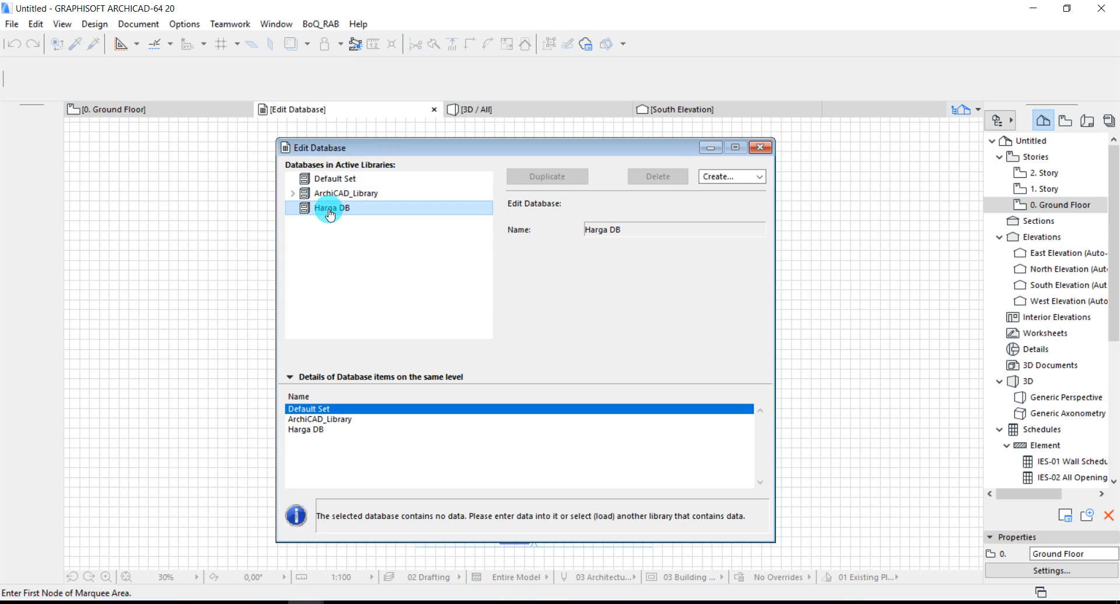
left_click(726, 176)
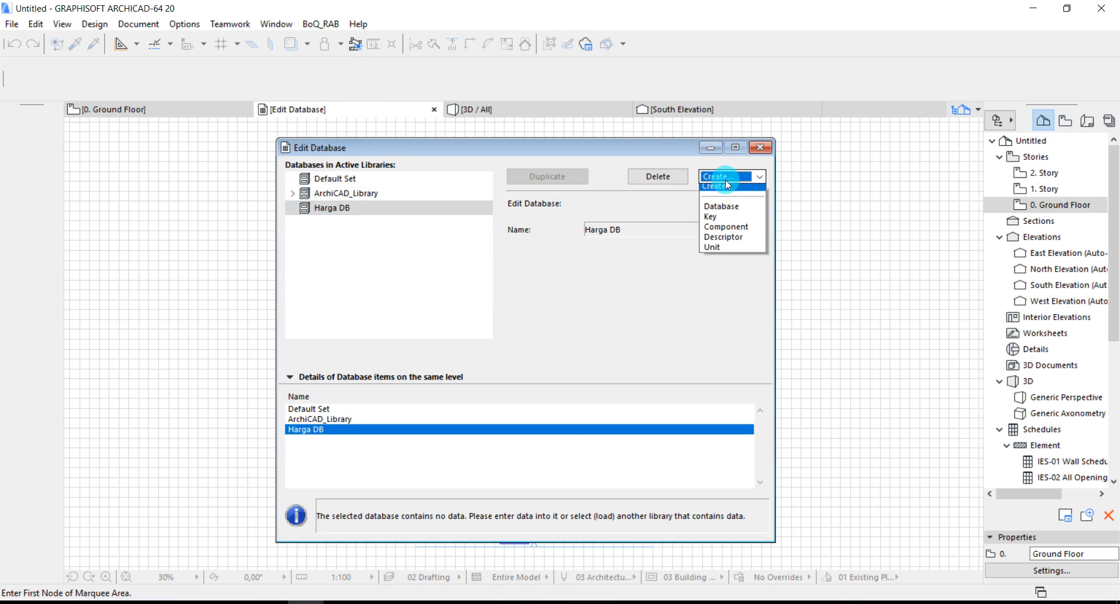
left_click(724, 222)
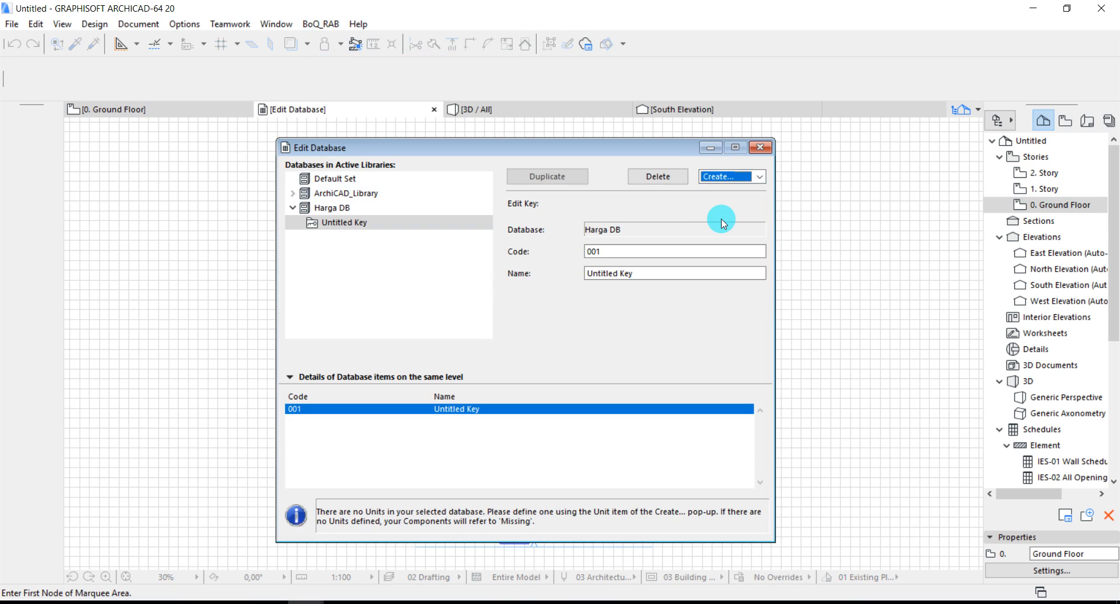
- Add three more keys to the Harga DB database and select the first key in the list
left_click(731, 178)
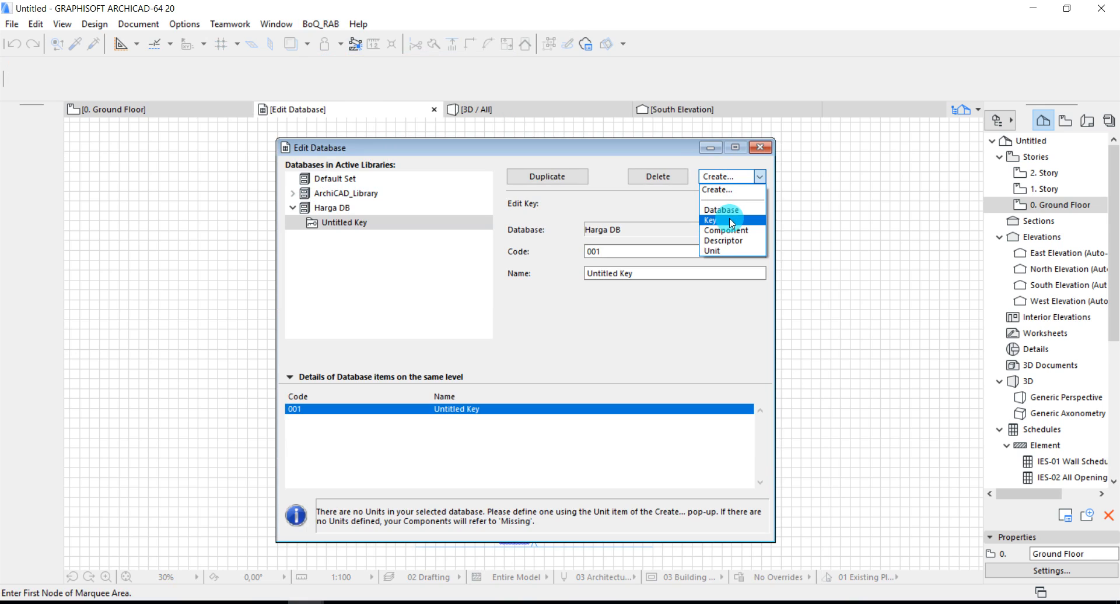
left_click(730, 221)
left_click(723, 177)
left_click(729, 221)
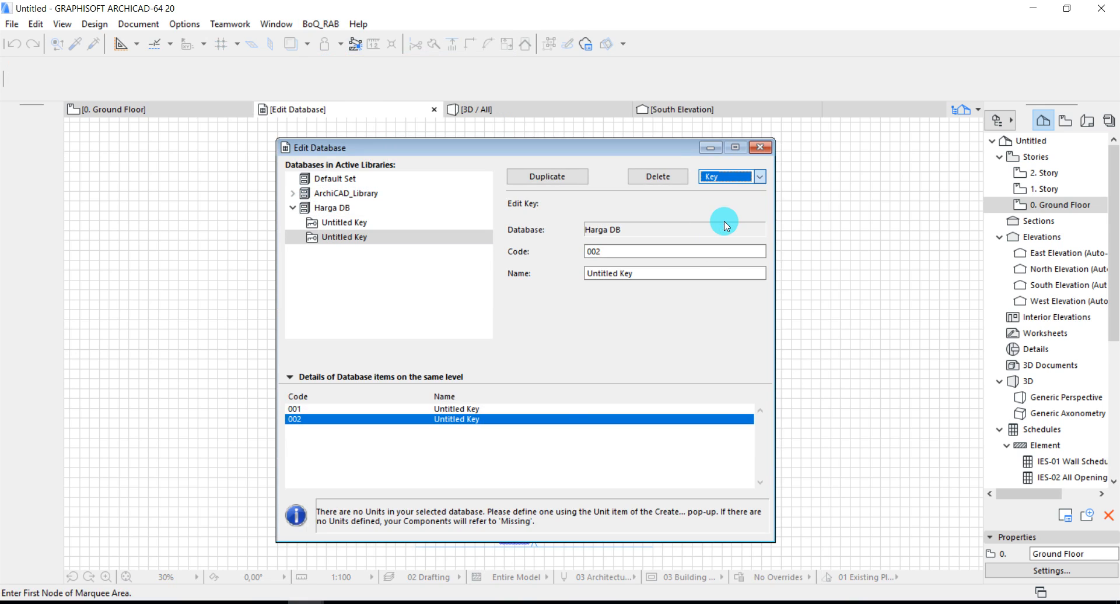
left_click(724, 187)
left_click(719, 221)
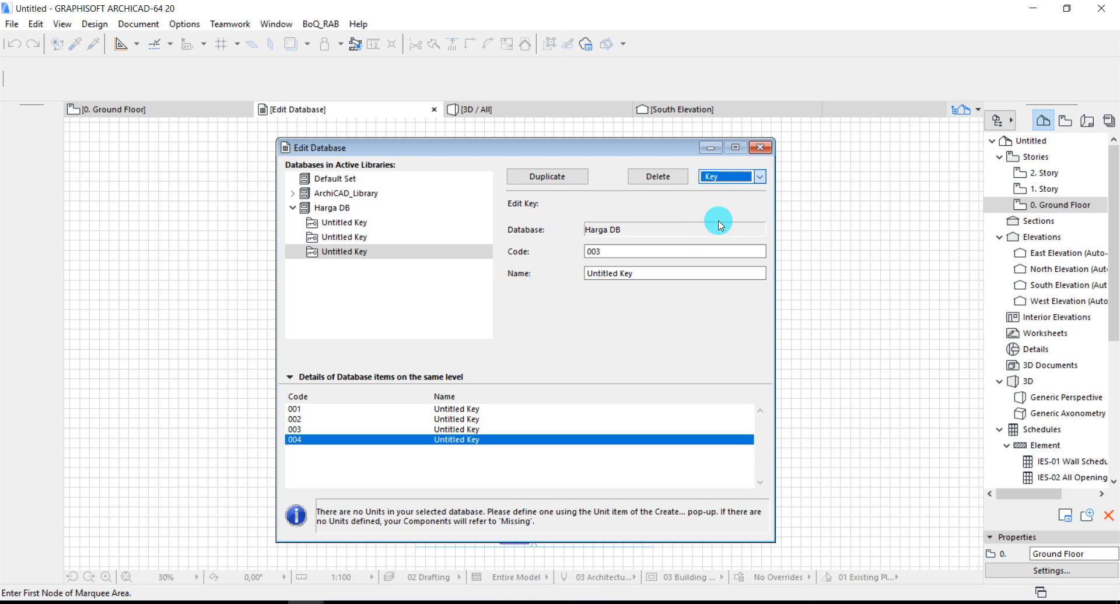
left_click(341, 223)
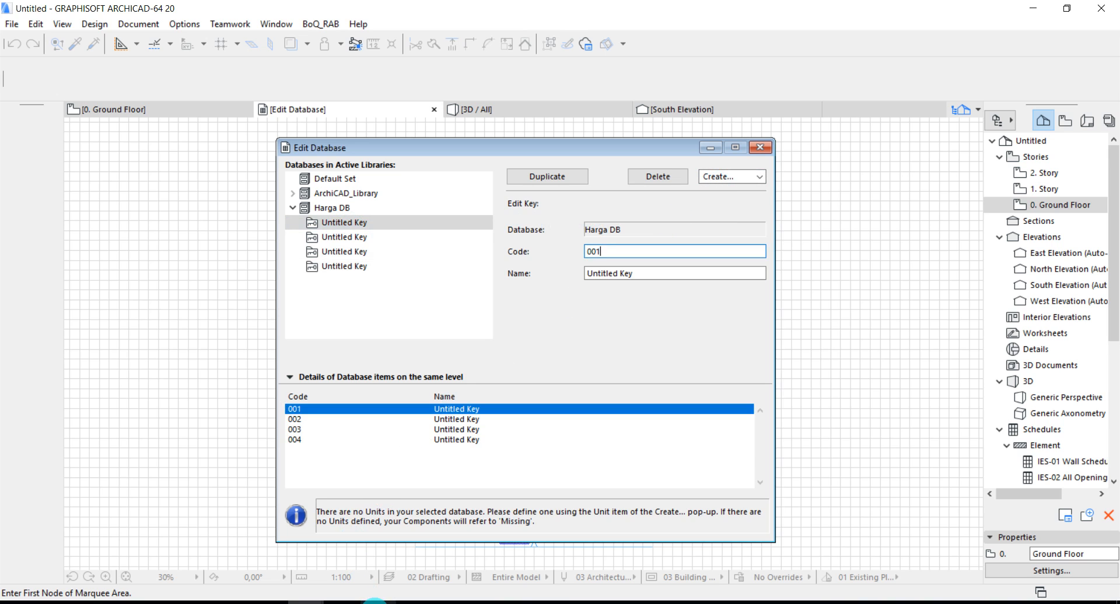
- Review the step 3 instructions in Notepad on listing work types and creating a new component, and return to Edit Database
left_click(375, 602)
scroll(318, 452, "down", 2)
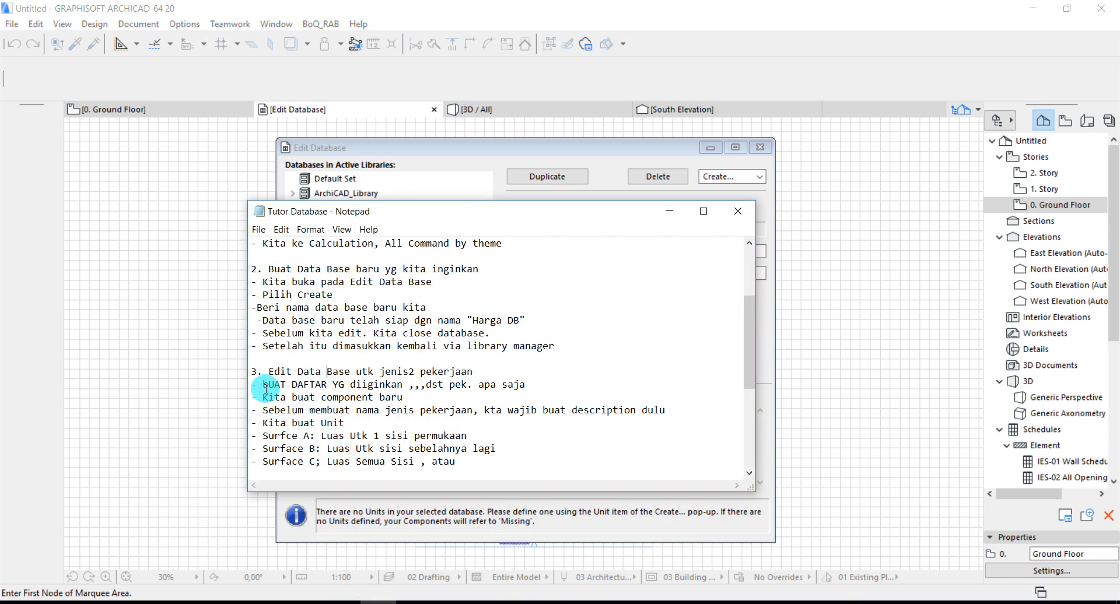
left_click_drag(262, 385, 368, 384)
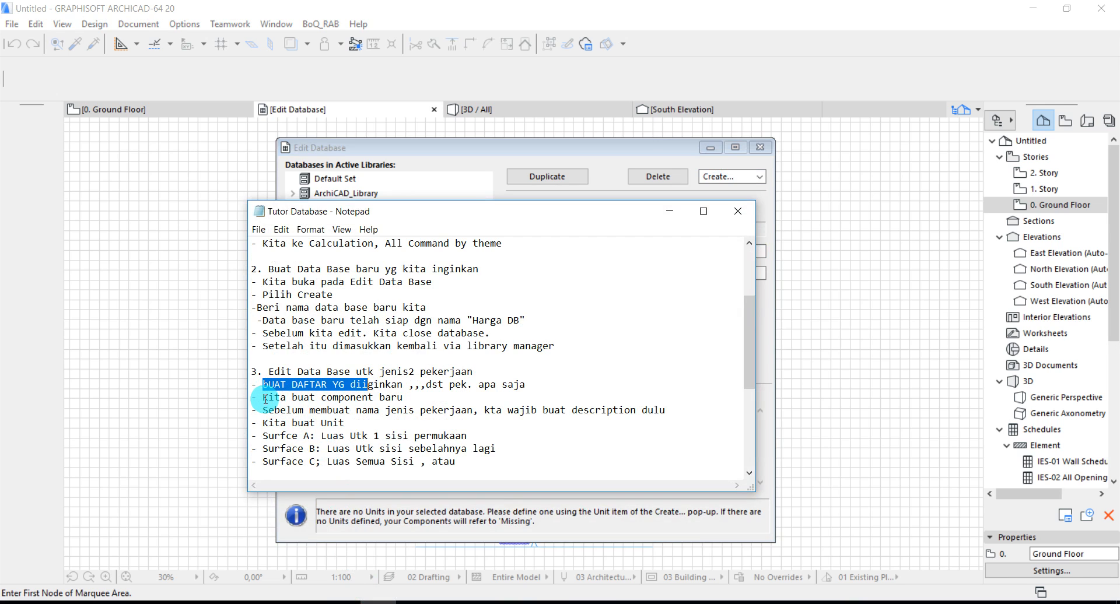
left_click_drag(260, 397, 403, 398)
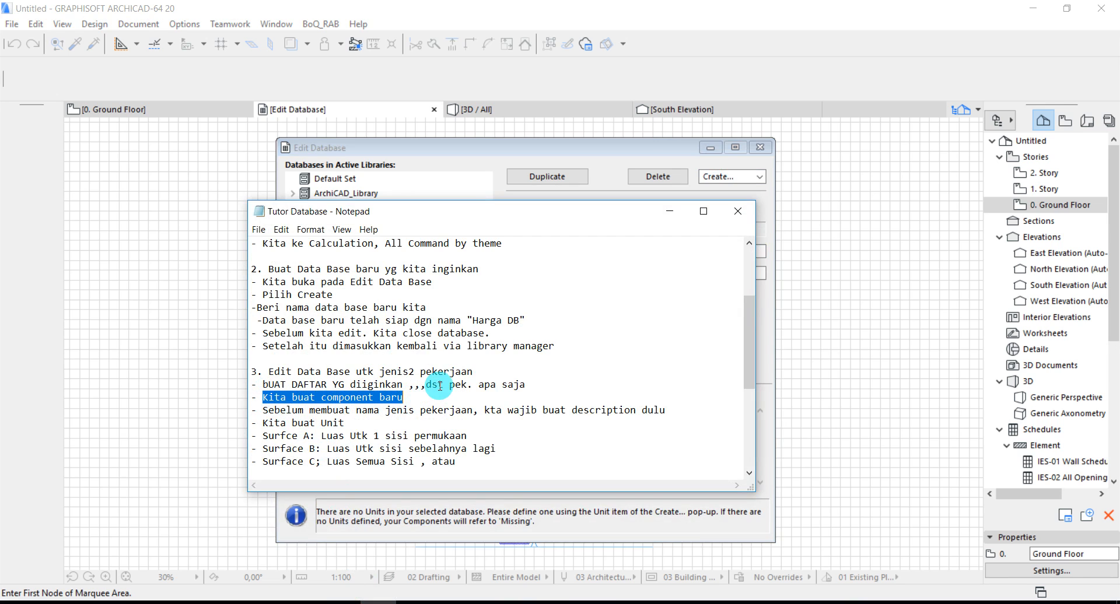
left_click(595, 157)
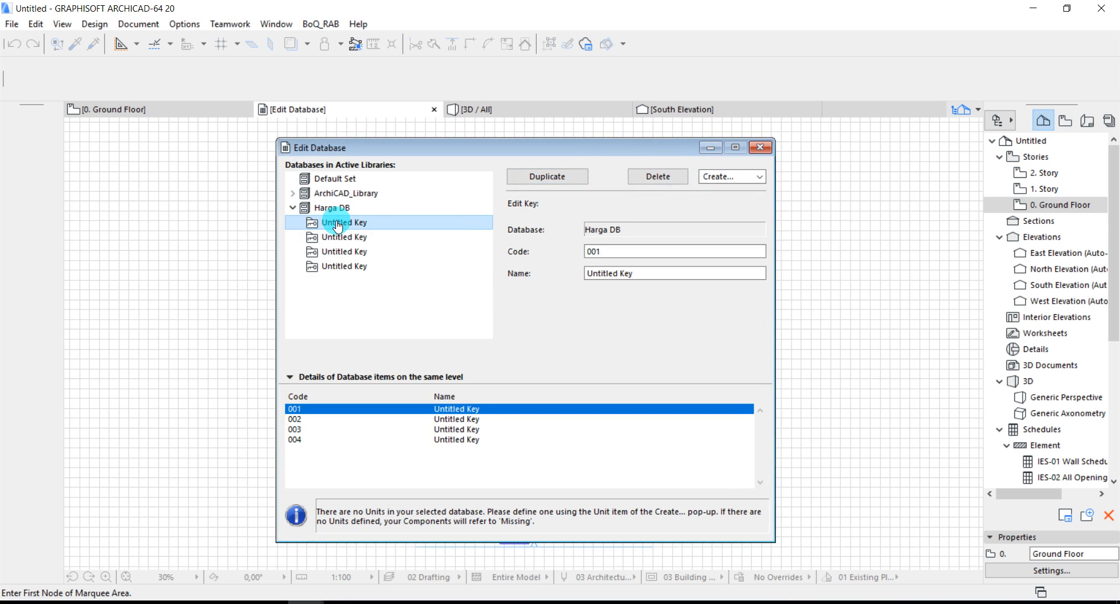
- Create three components under the first key of the Harga DB database
left_click(731, 177)
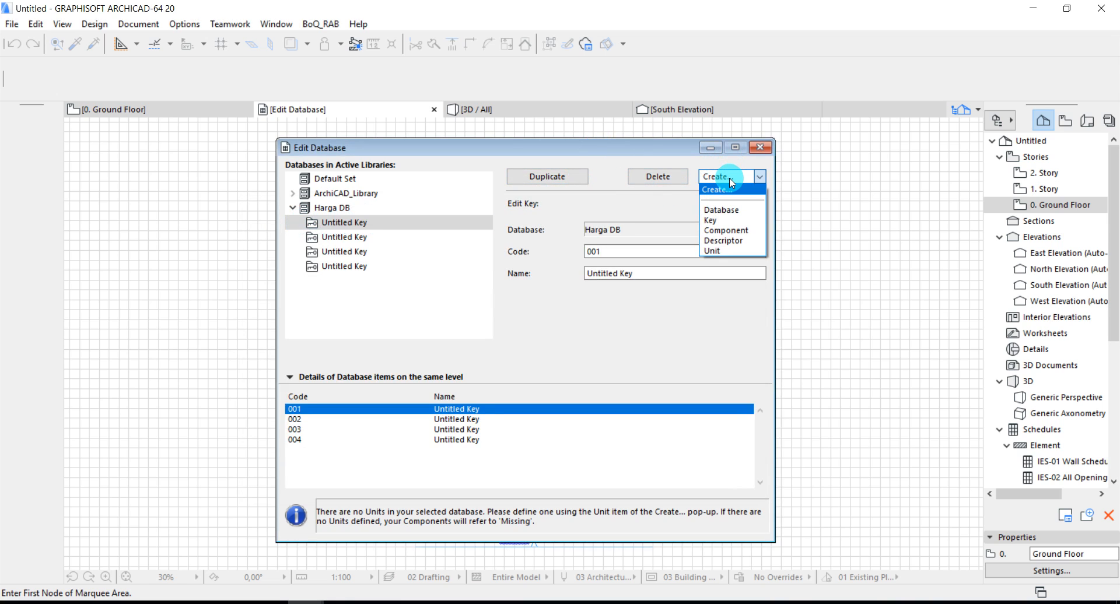
left_click(724, 221)
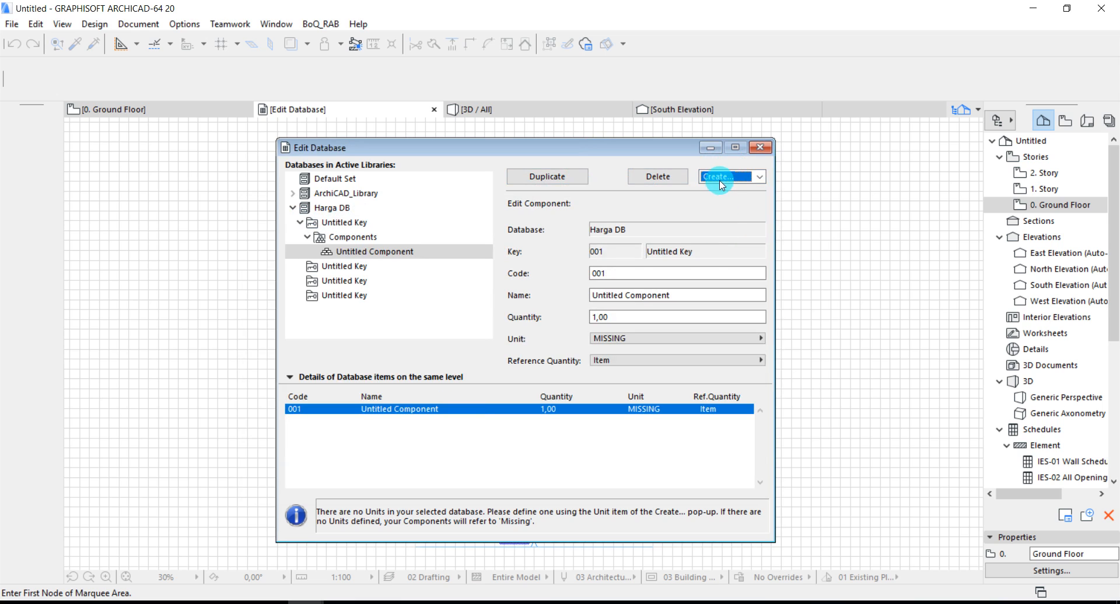
left_click(731, 178)
left_click(723, 220)
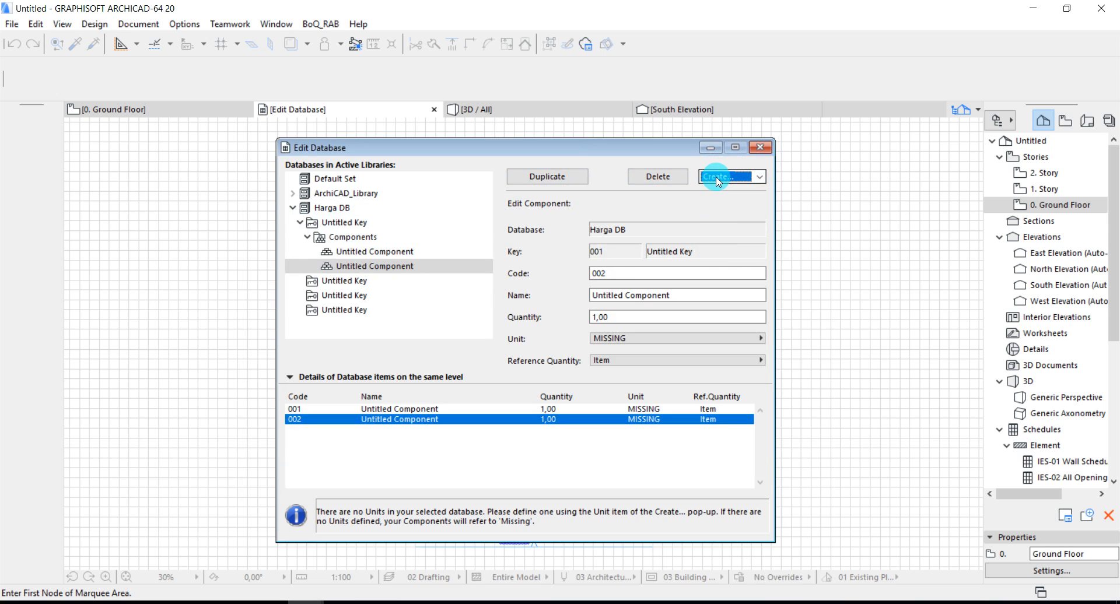
left_click(727, 177)
left_click(719, 231)
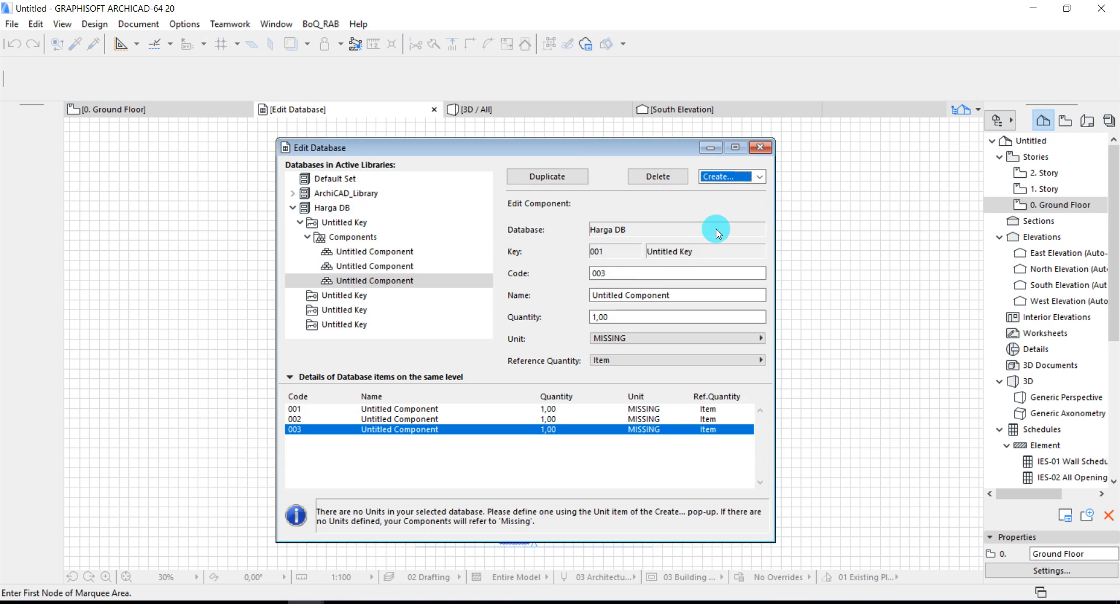
- Review the Notepad instruction on creating a description before naming the work types
left_click(379, 602)
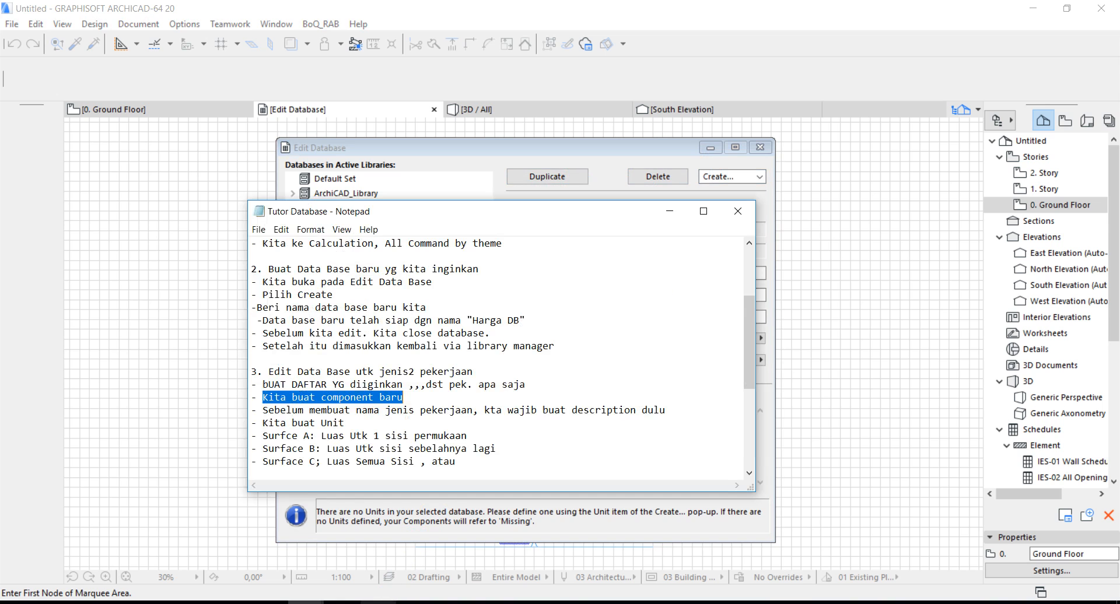
left_click(294, 423)
left_click_drag(264, 410, 561, 412)
left_click(611, 414)
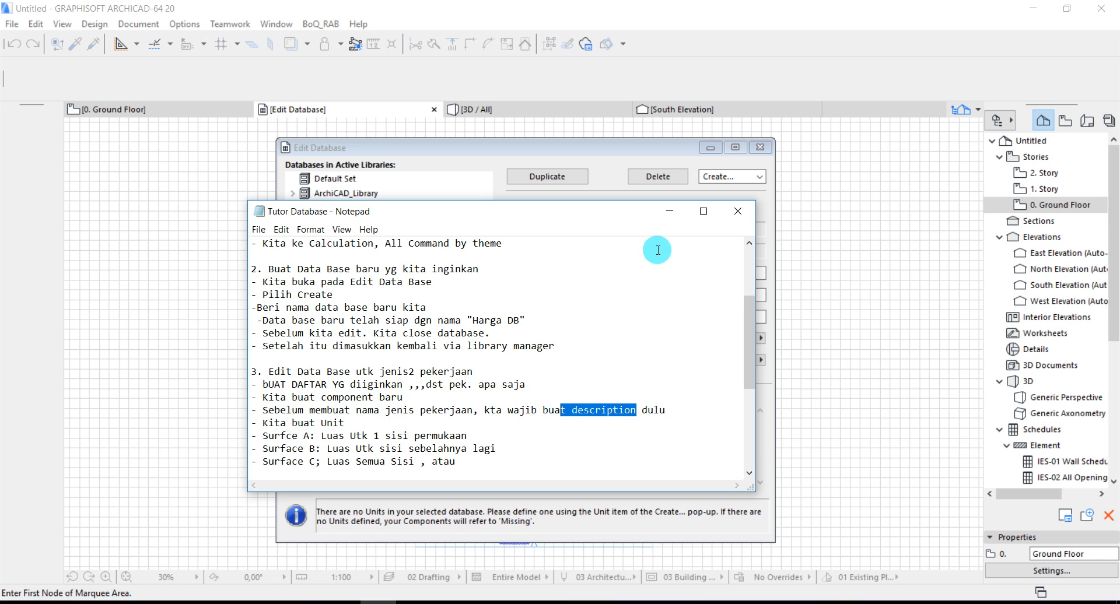
- Create a descriptor under the first key of Harga DB with the full text "untuk database"
left_click(640, 154)
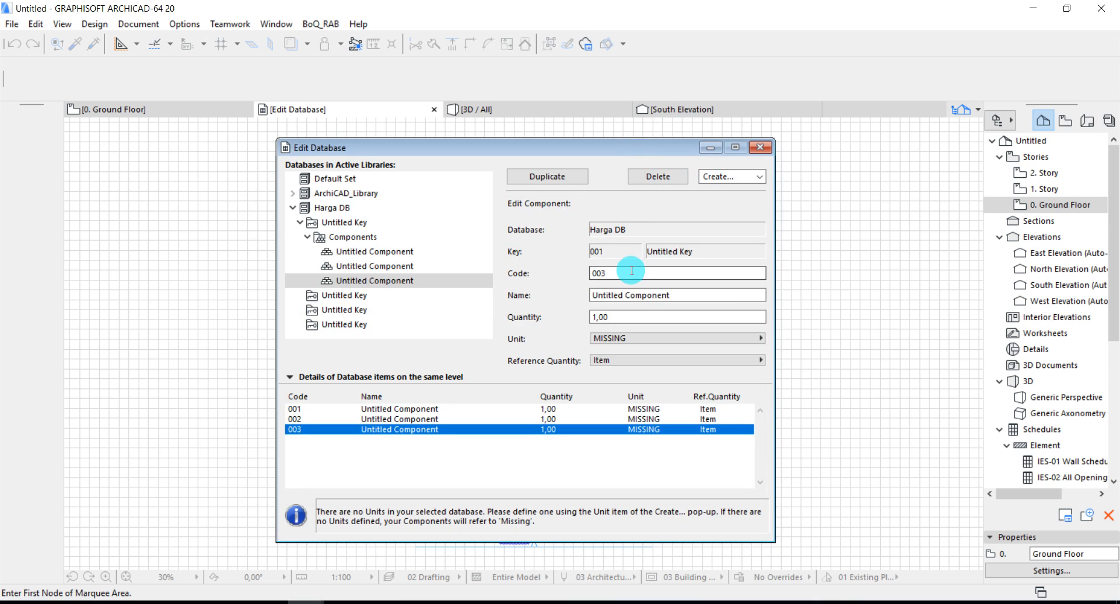
left_click(740, 179)
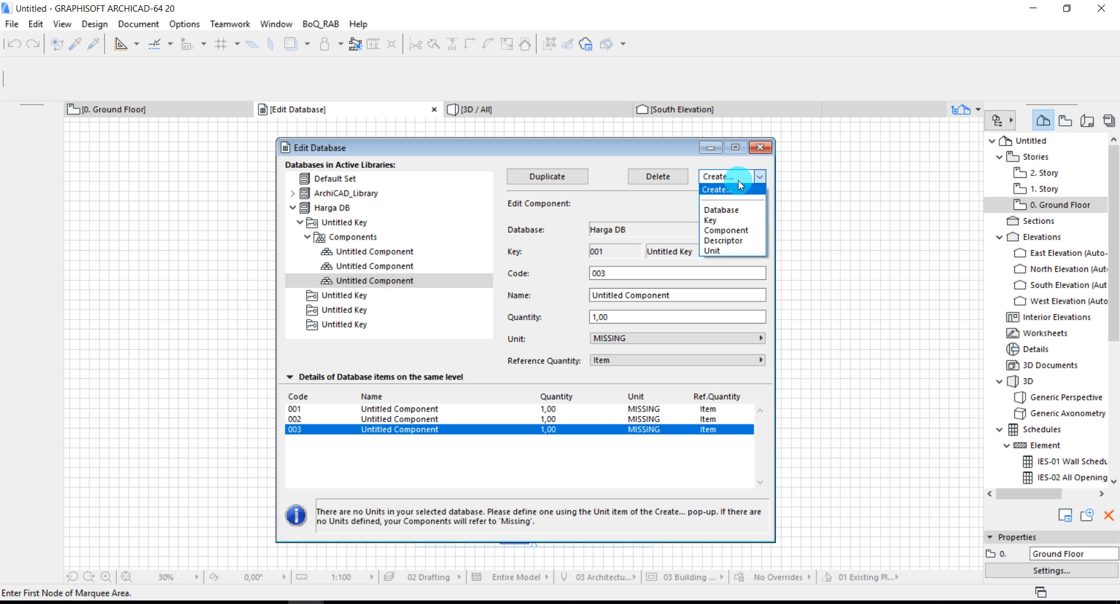
left_click(721, 241)
key("Tab")
key("Tab")
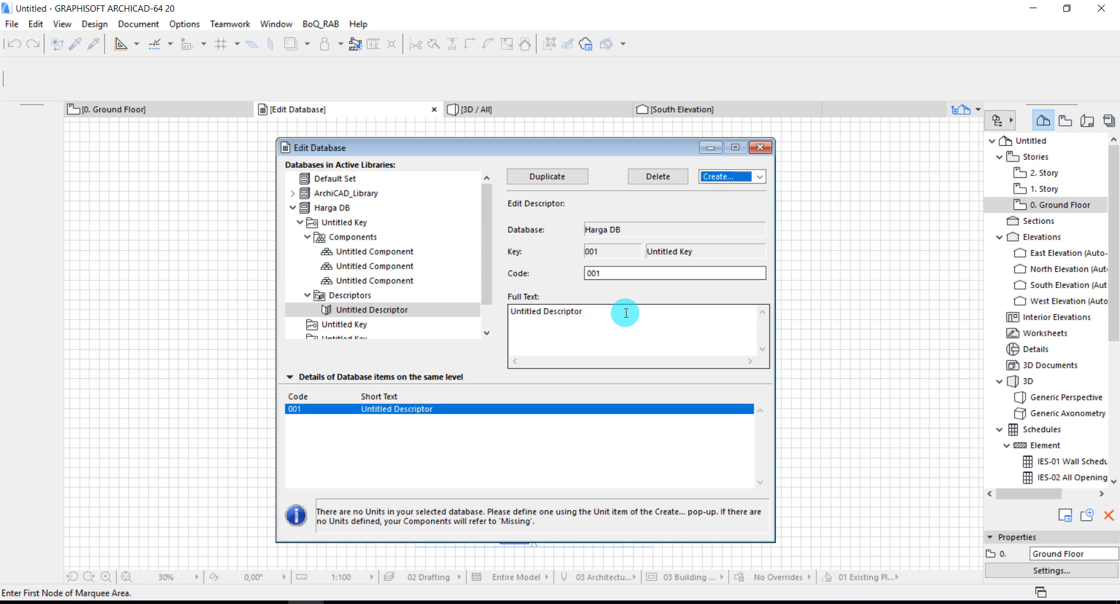
type("untuk database")
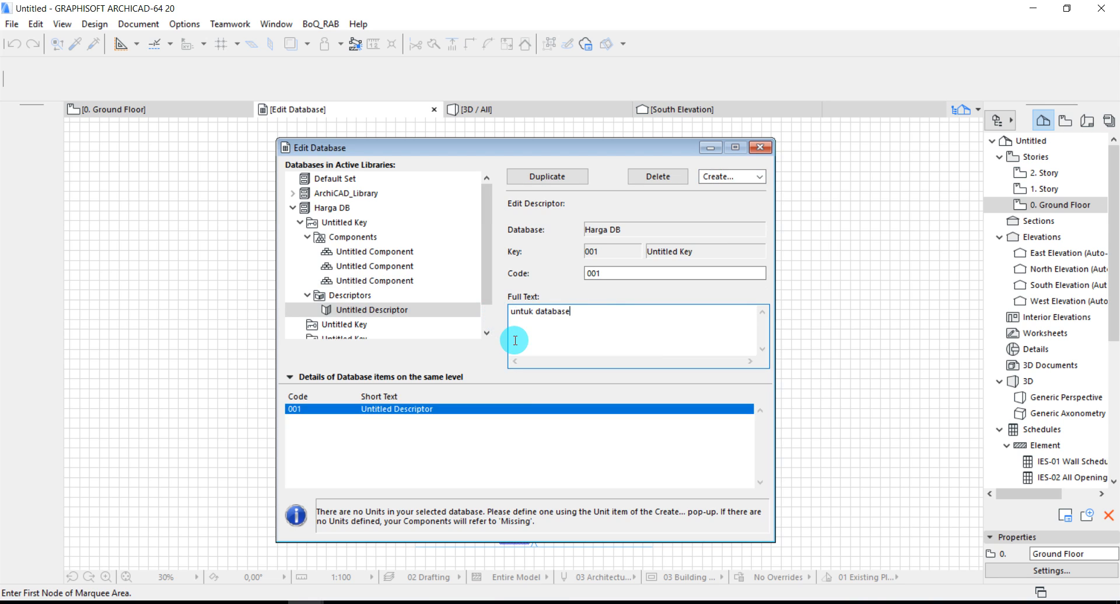
key("Tab")
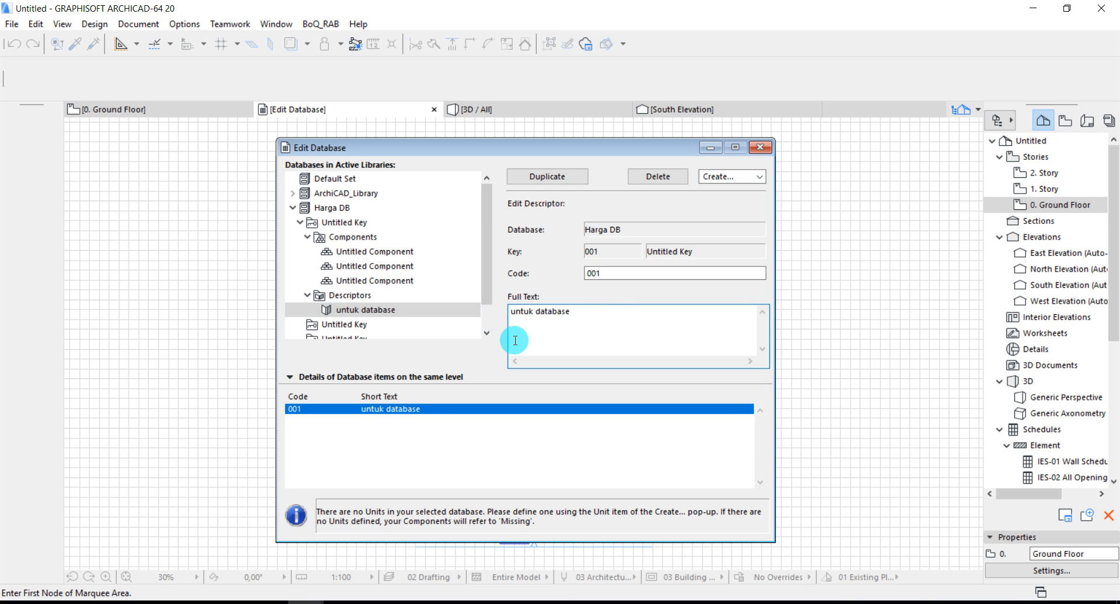
- Rename the component with code 001 as "001. PEK. PERSIAPAN"
left_click(375, 255)
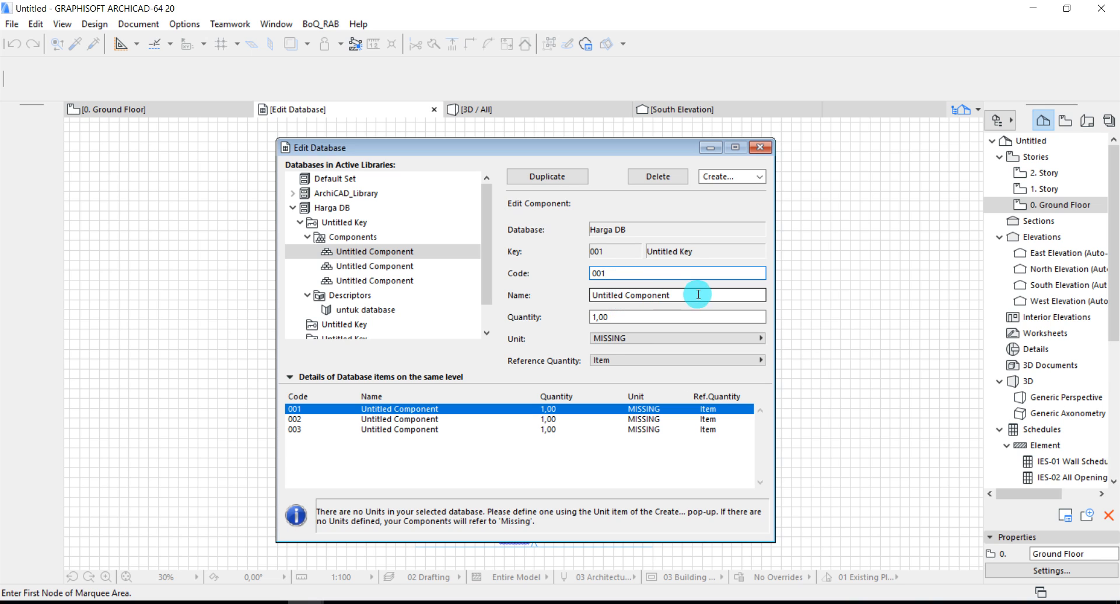
left_click_drag(698, 295, 572, 294)
type("001.")
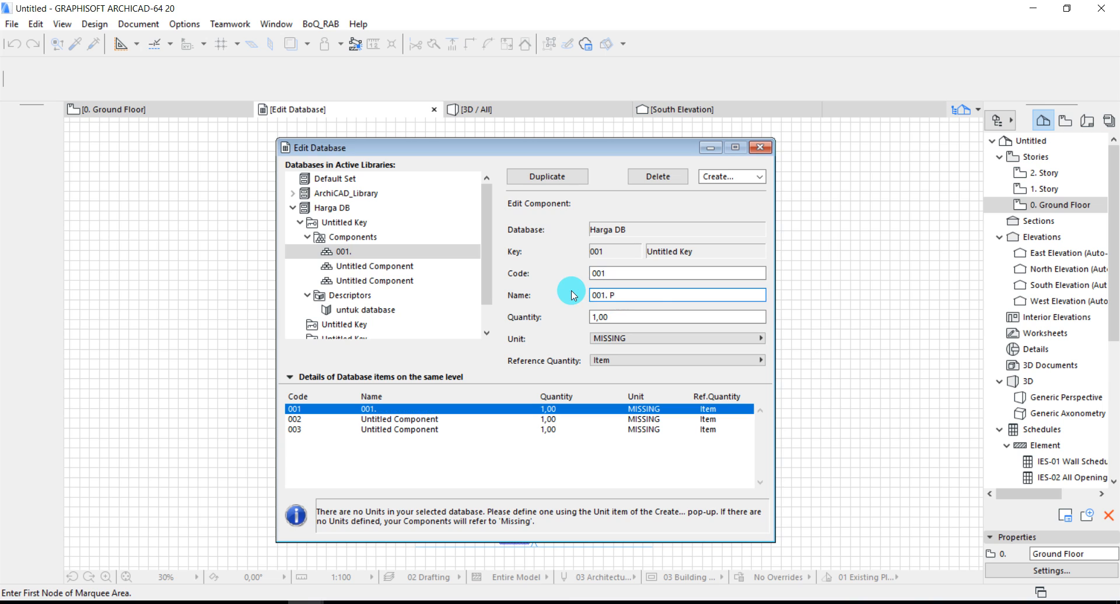
type("PERSIAPAN")
key("Return")
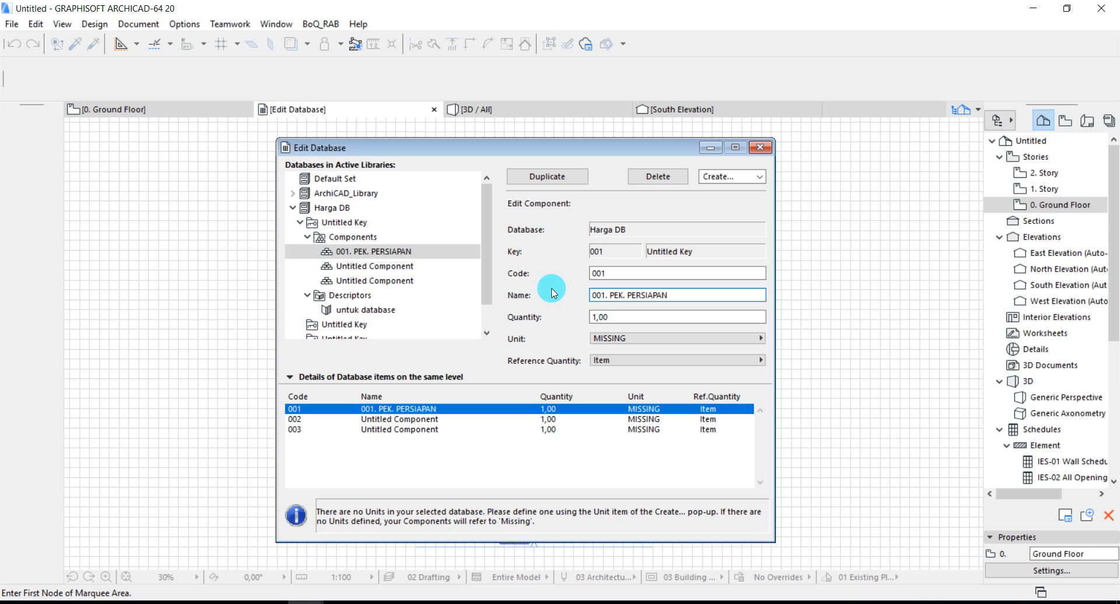
- Rename the component with code 002 as "Land Clearing"
left_click(385, 267)
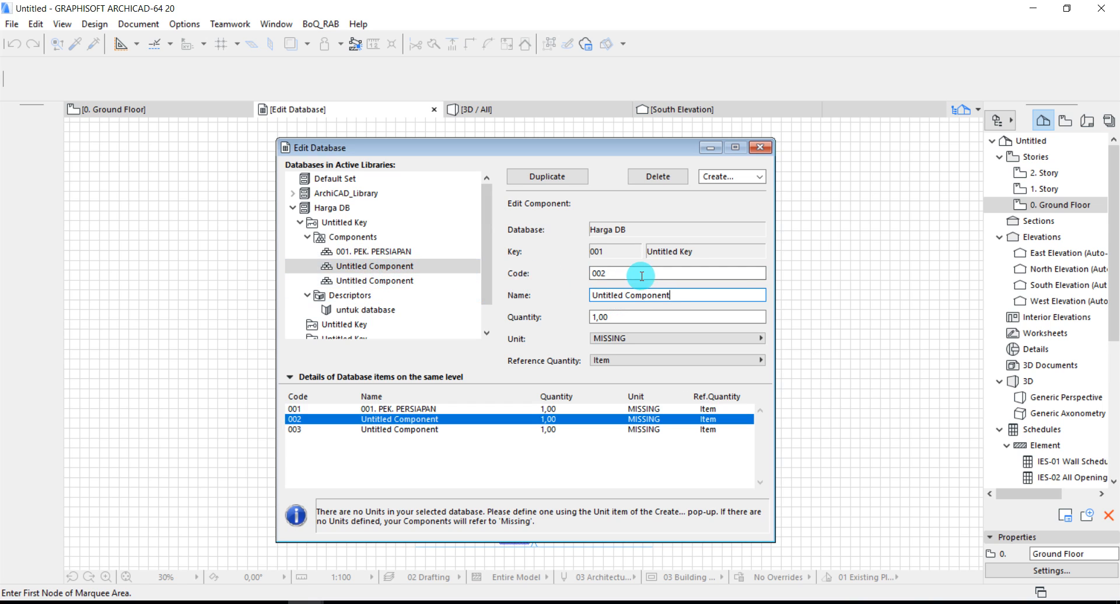
left_click(681, 297)
left_click_drag(681, 297, 569, 296)
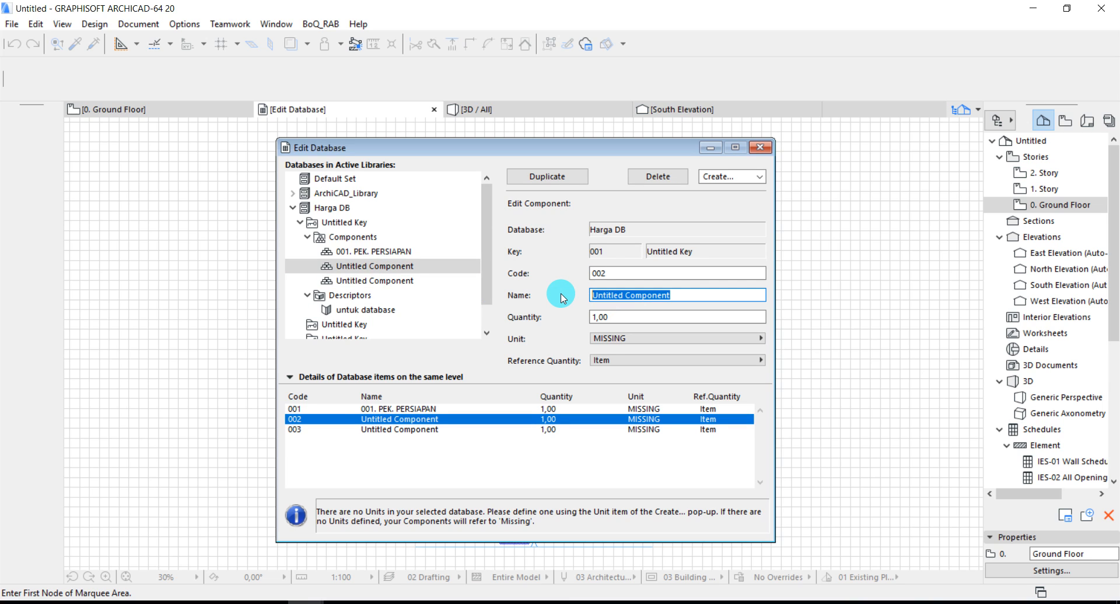
key("BackSpace")
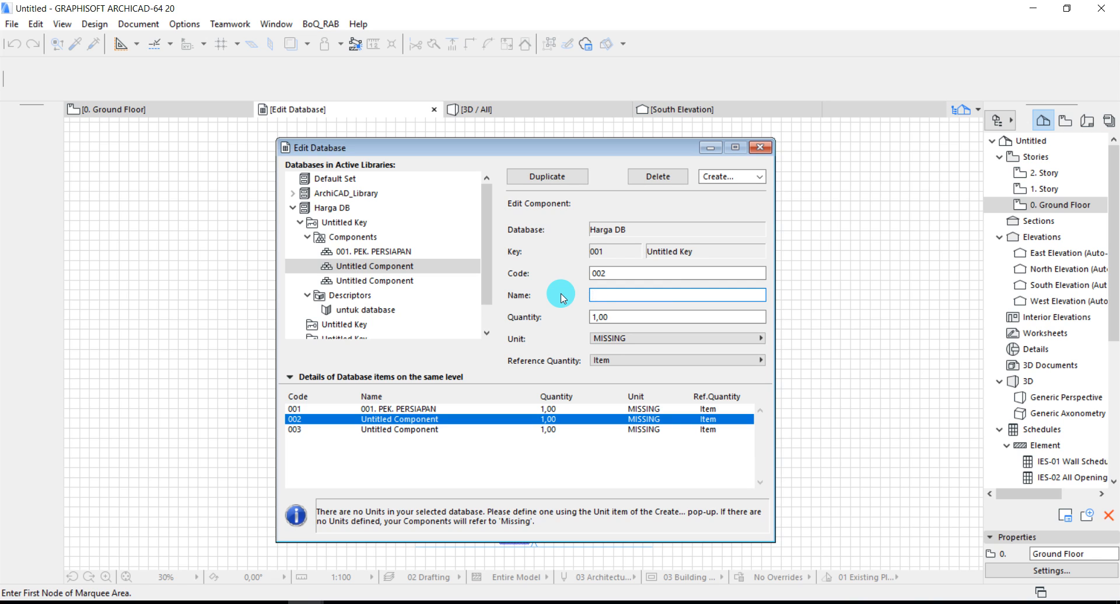
type("Land Clearing")
- Check the unit choices for the Land Clearing component and review the Notepad instruction on creating units
left_click(609, 334)
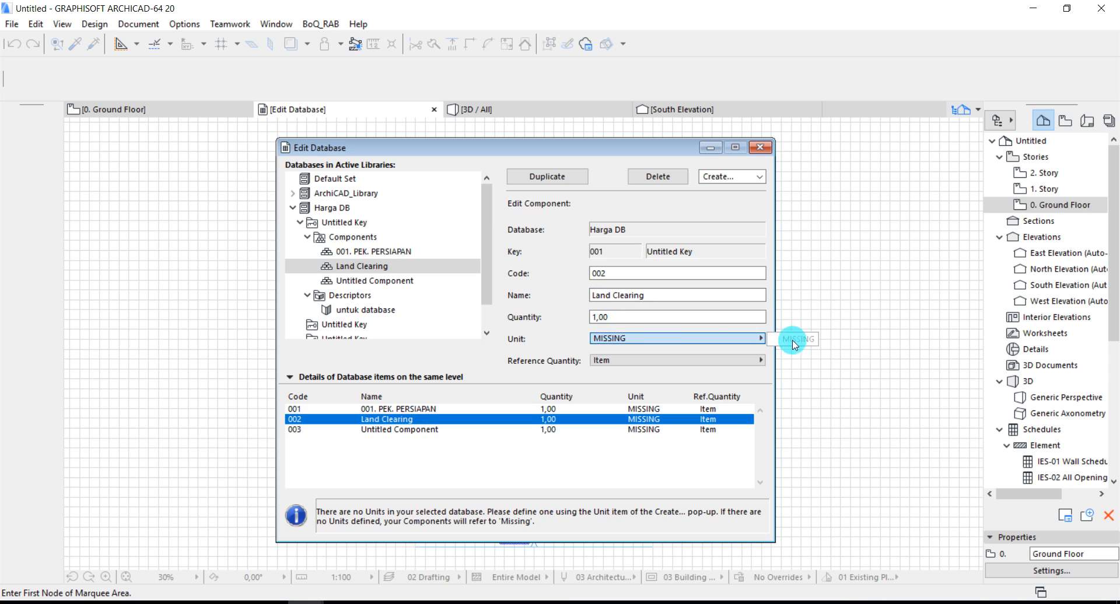
left_click(684, 342)
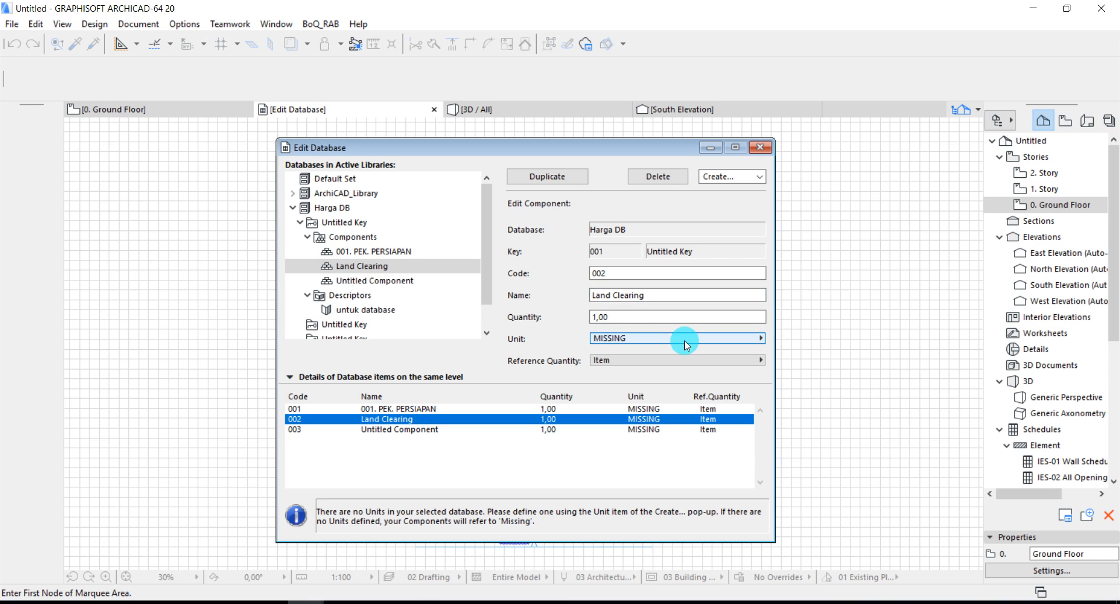
left_click(378, 601)
left_click(321, 436)
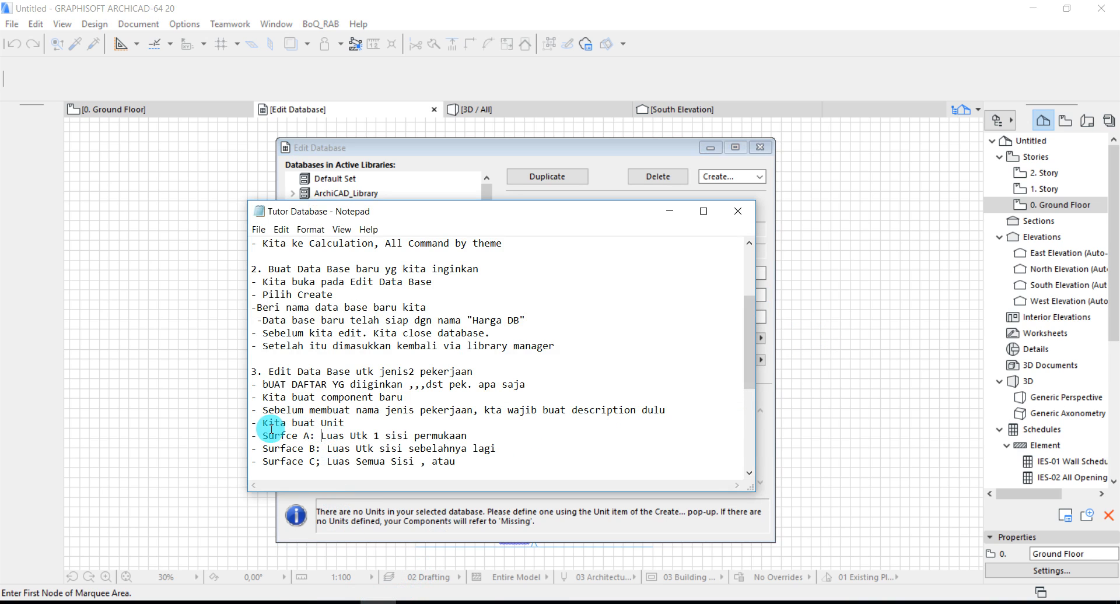
left_click_drag(262, 423, 345, 423)
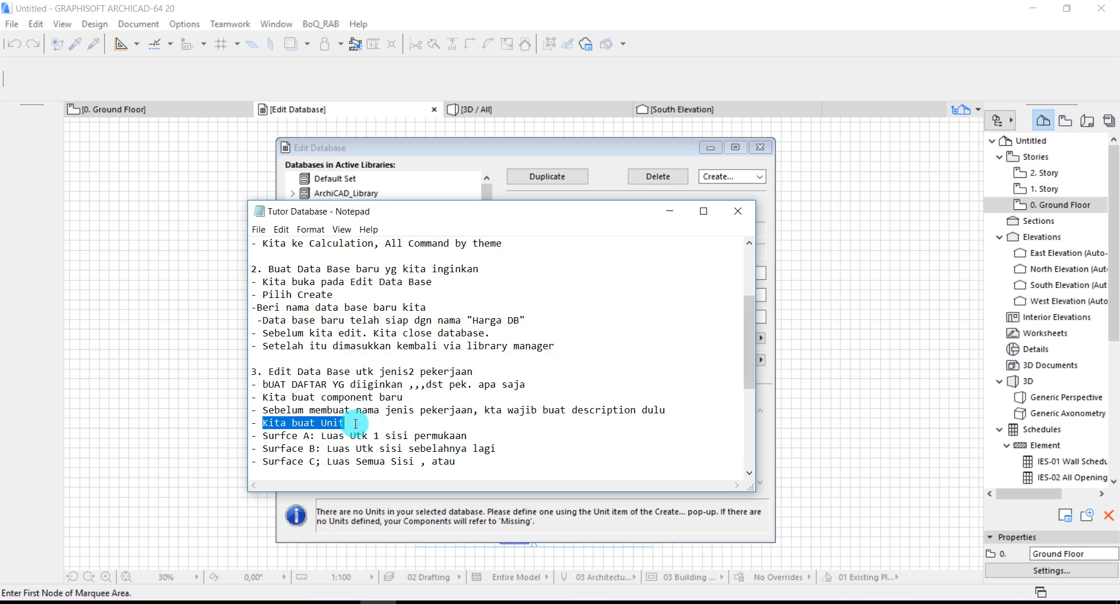
left_click(604, 153)
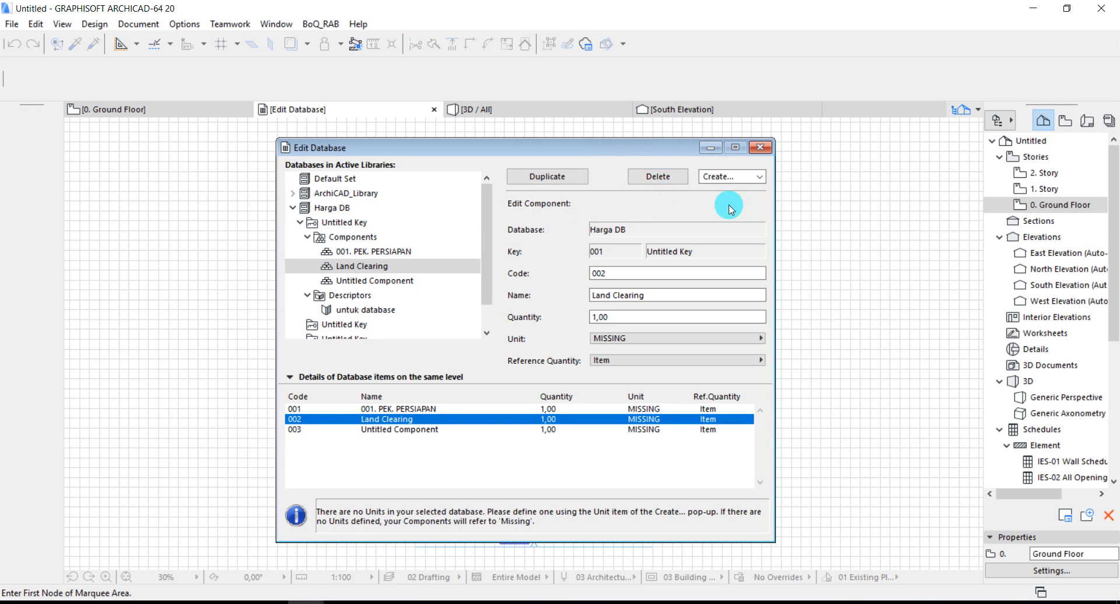
- Create two units in the Harga DB database, named m1 and m2
left_click(740, 176)
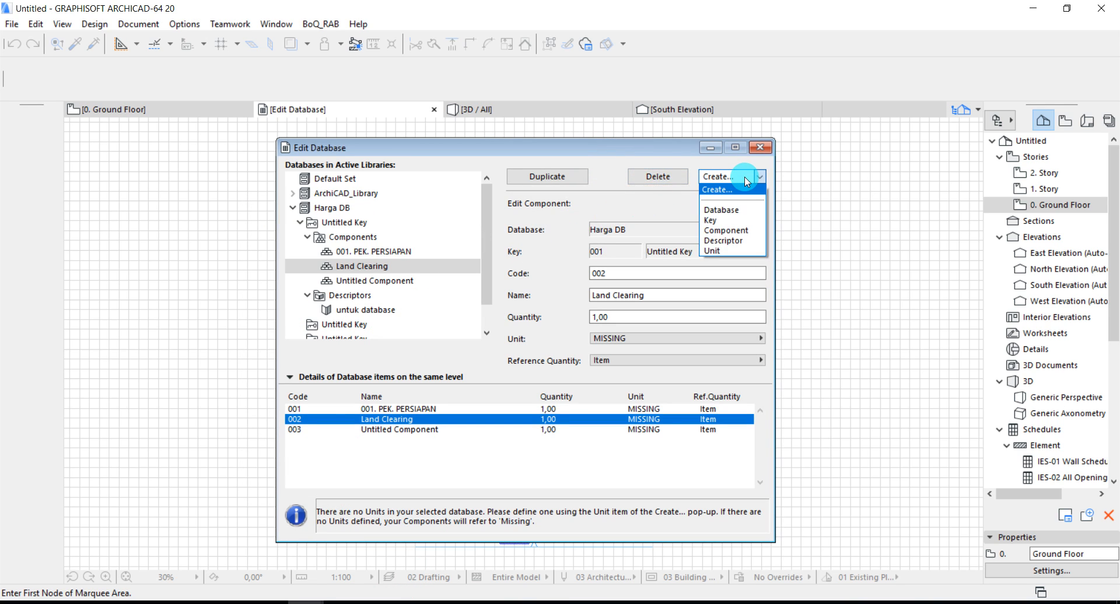
left_click(712, 252)
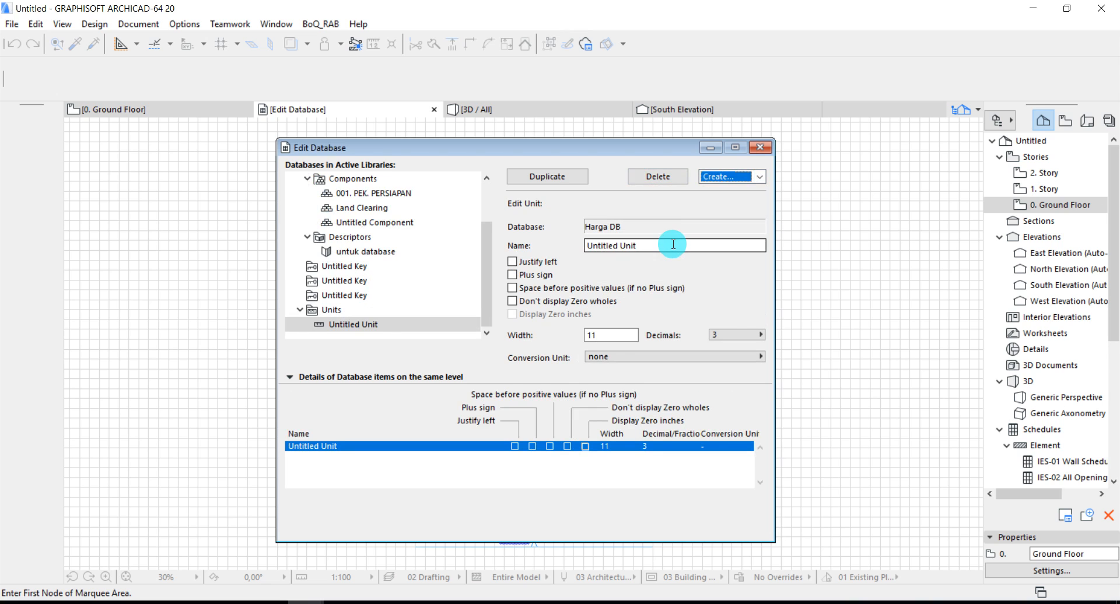
left_click_drag(673, 244, 579, 246)
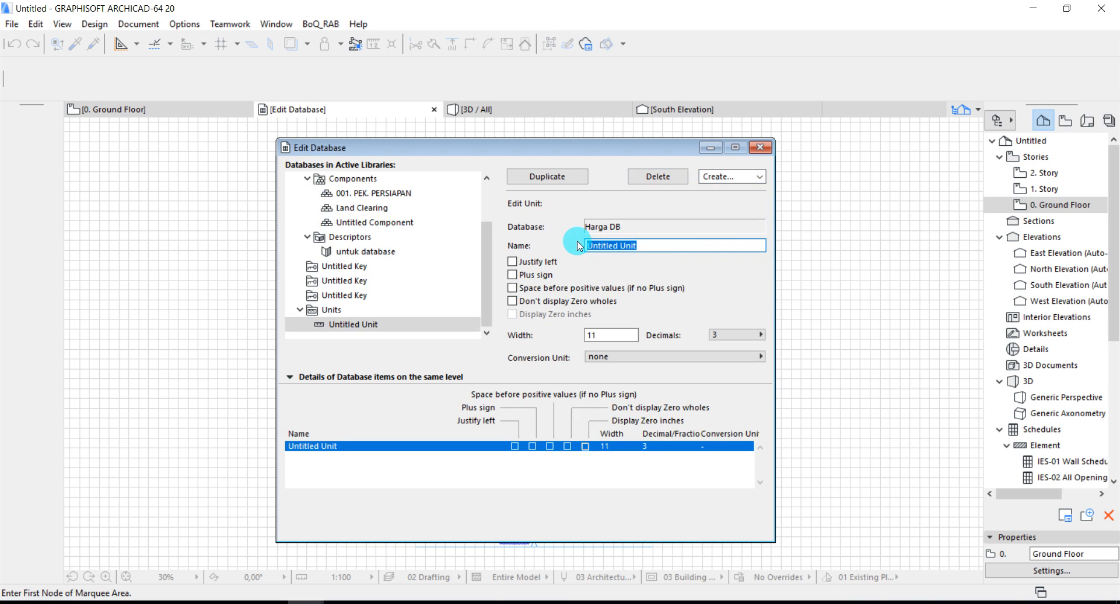
type("m1")
left_click(755, 177)
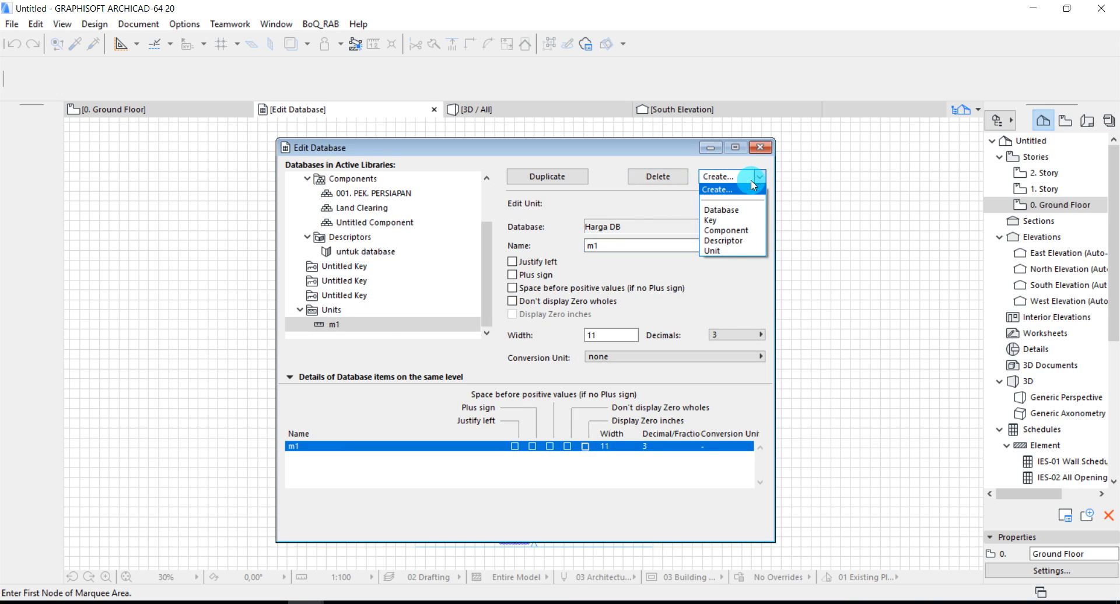
left_click(723, 251)
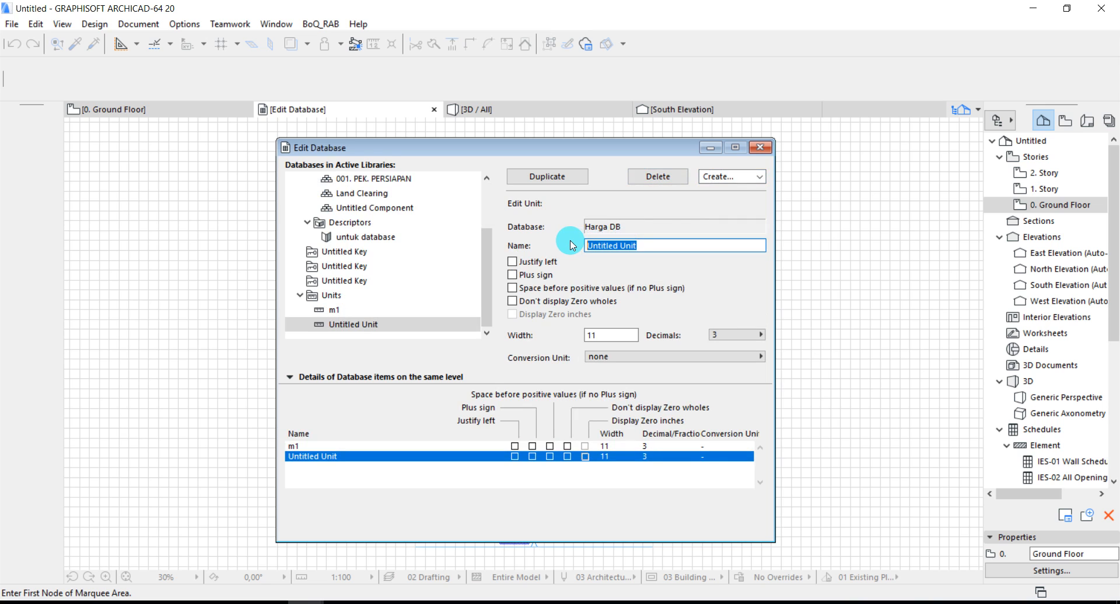
type("m2")
- Add two more units to Harga DB, named m3 and kg
left_click(749, 176)
left_click(712, 250)
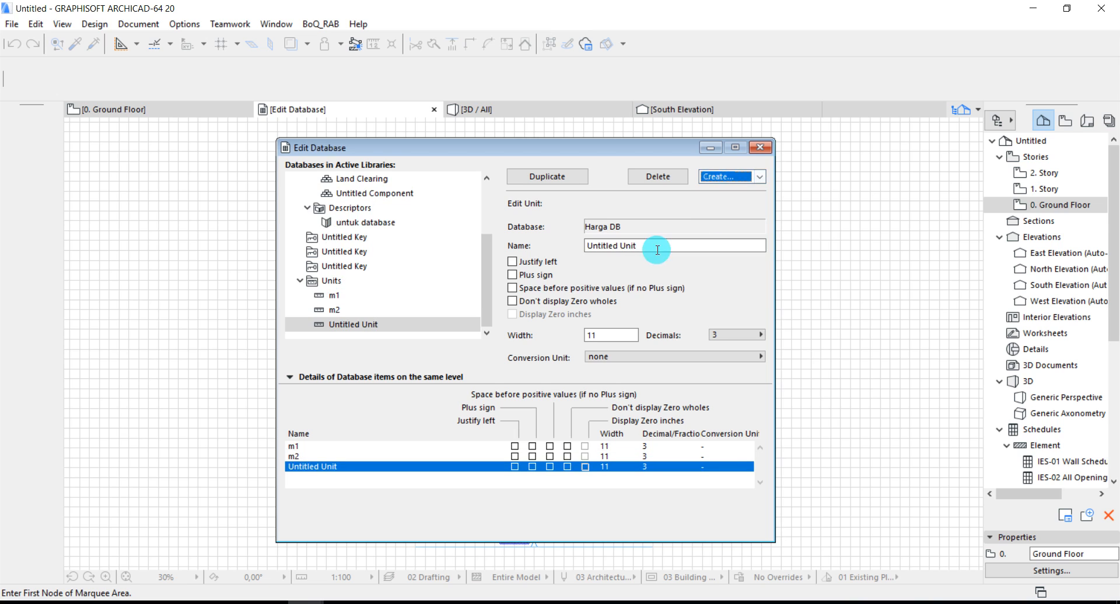
left_click(641, 246)
left_click(531, 246)
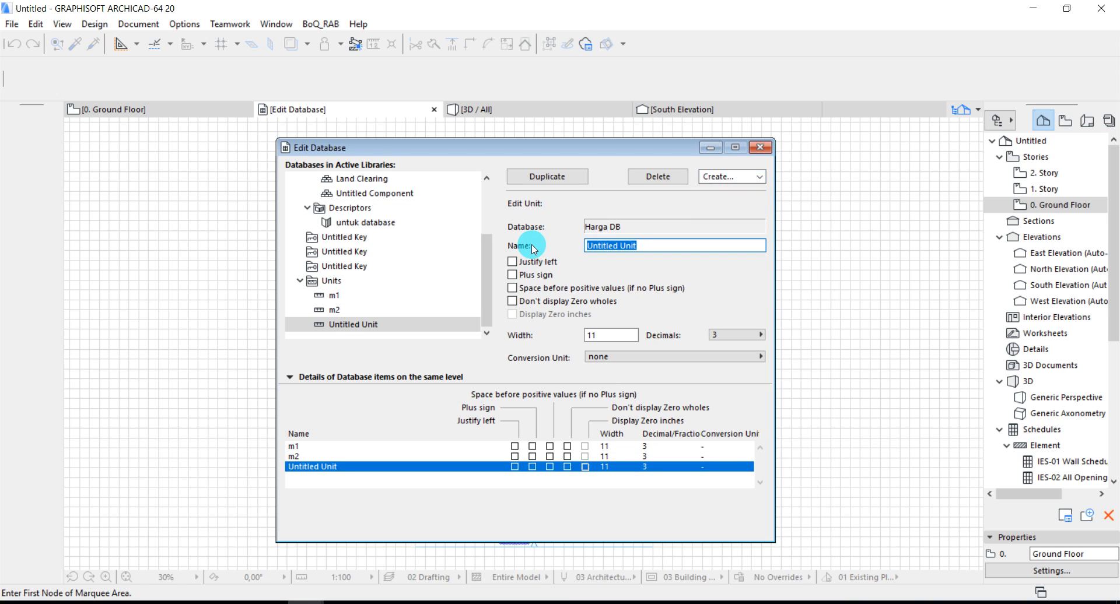
type("m3")
left_click(729, 177)
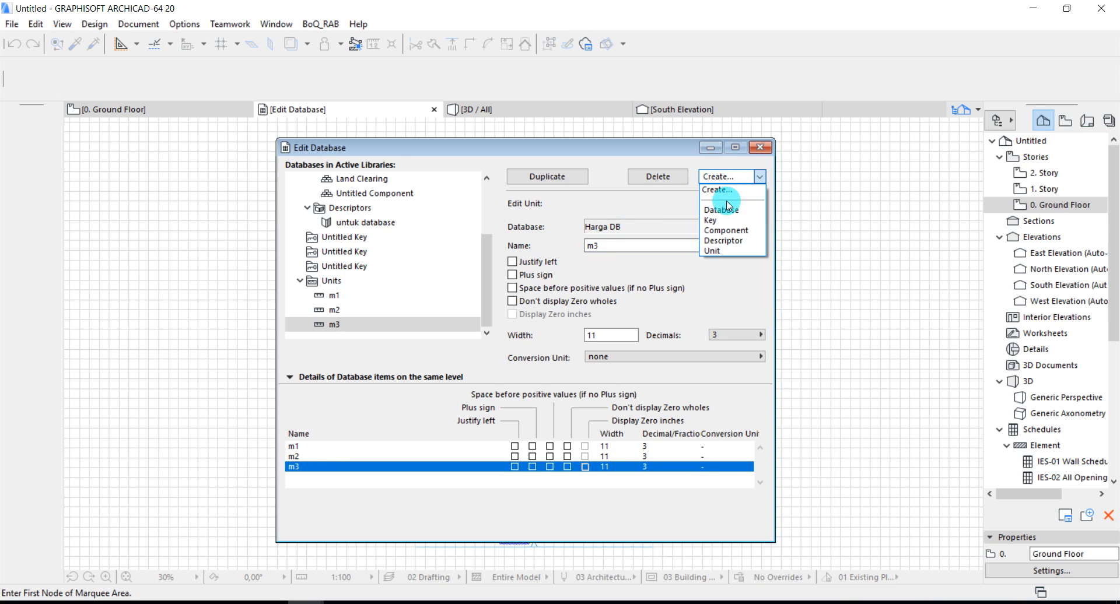
left_click(721, 250)
left_click_drag(669, 245, 569, 248)
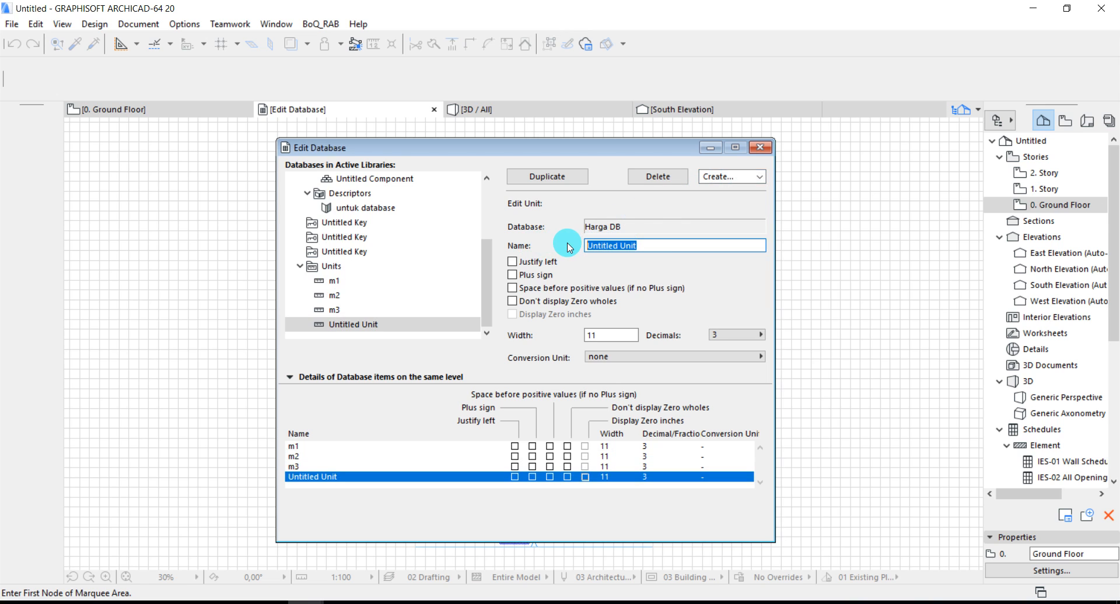
type("kg")
- Create a currency unit named Rp in the Harga DB database
left_click(717, 176)
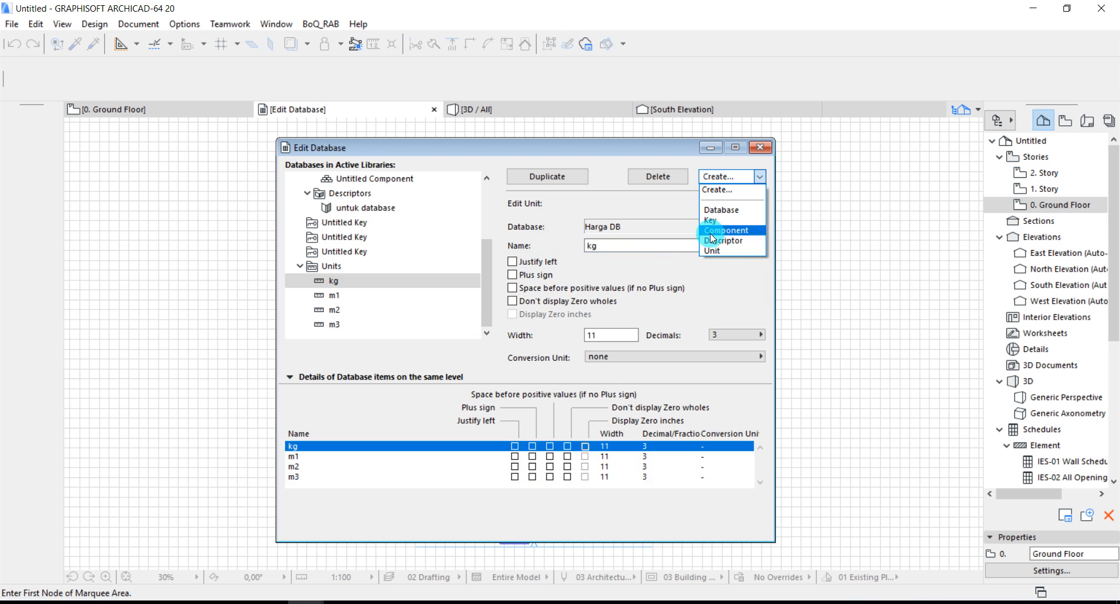
left_click(713, 250)
left_click_drag(654, 245, 553, 246)
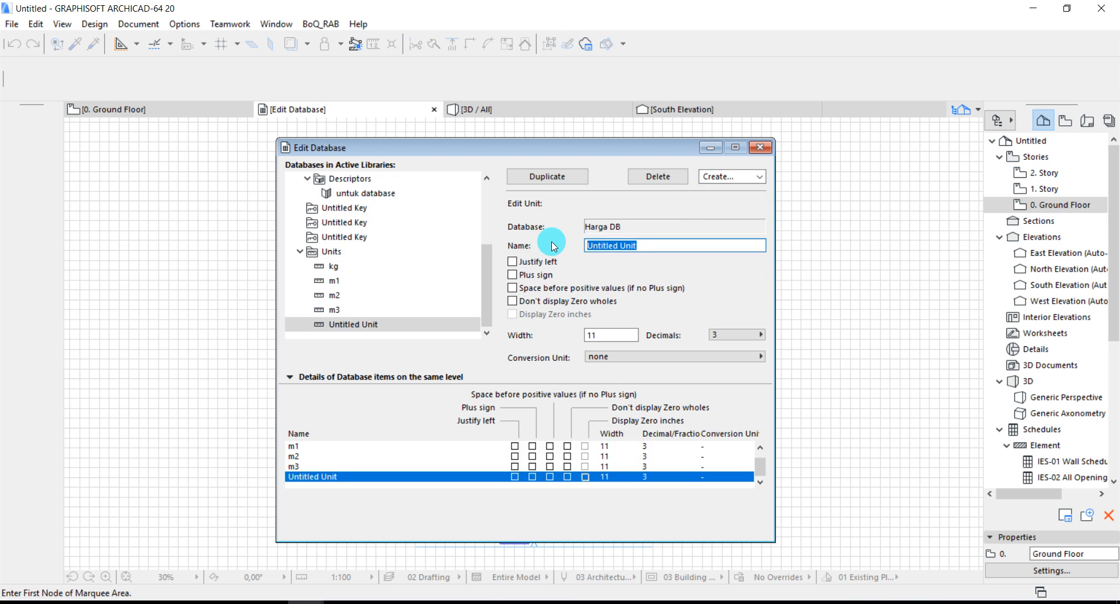
type("Rp")
- Create a unit for work titles in Harga DB, named "| judul pek |"
left_click(715, 176)
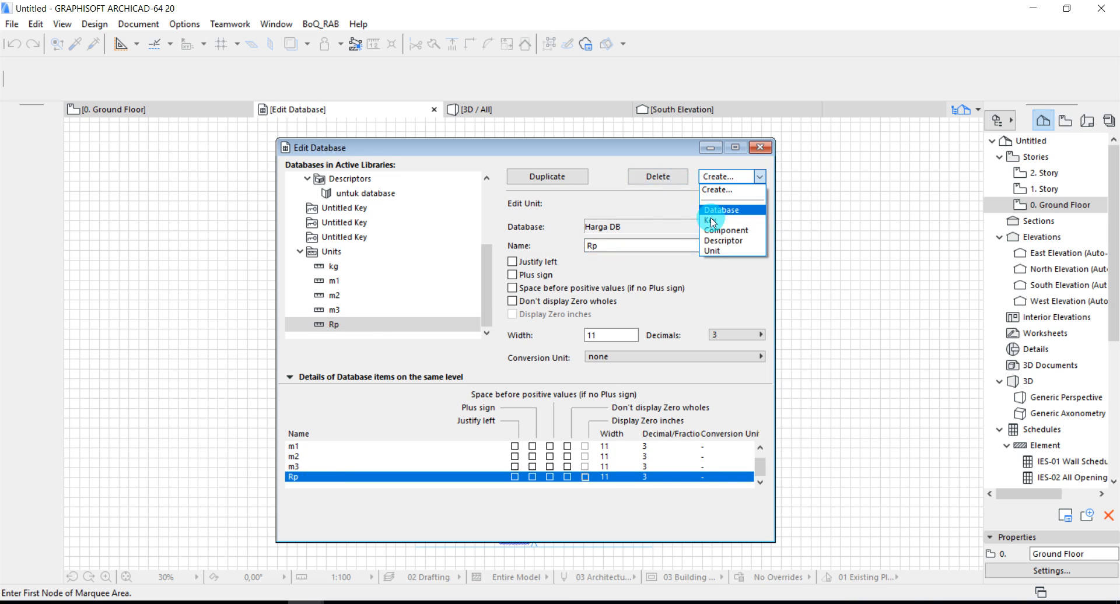
left_click(712, 252)
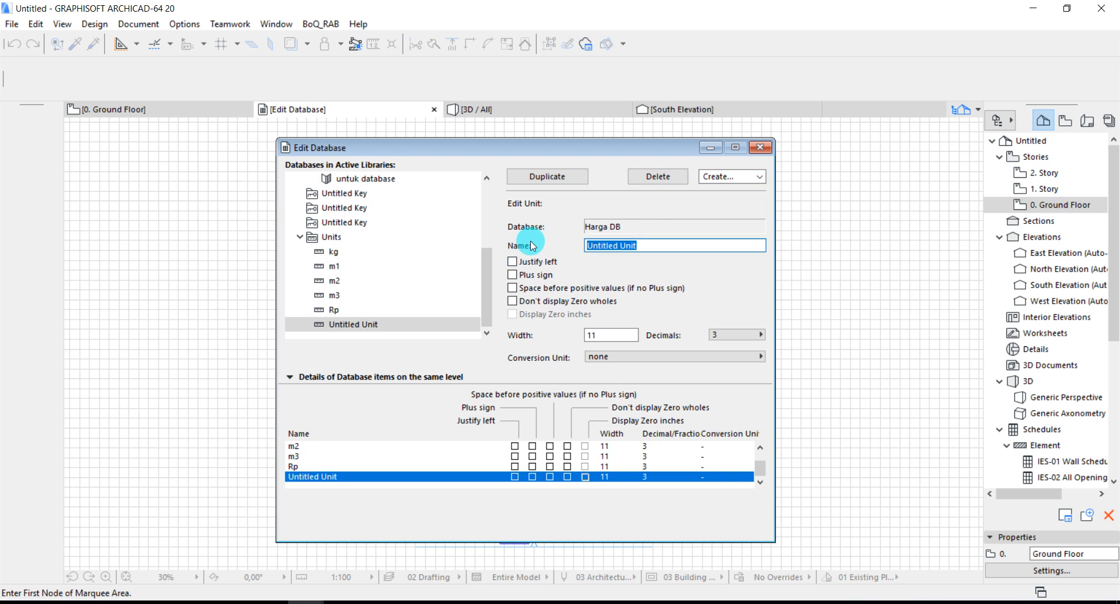
key("BackSpace")
type("Hu")
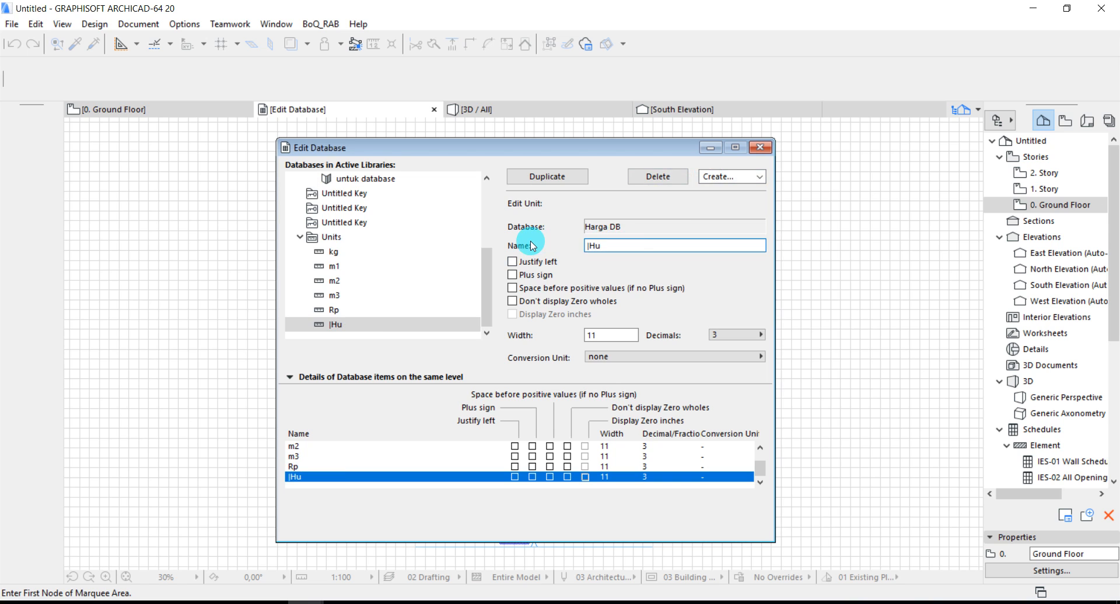
key("BackSpace")
key("BackSpace")
type("judul pek |")
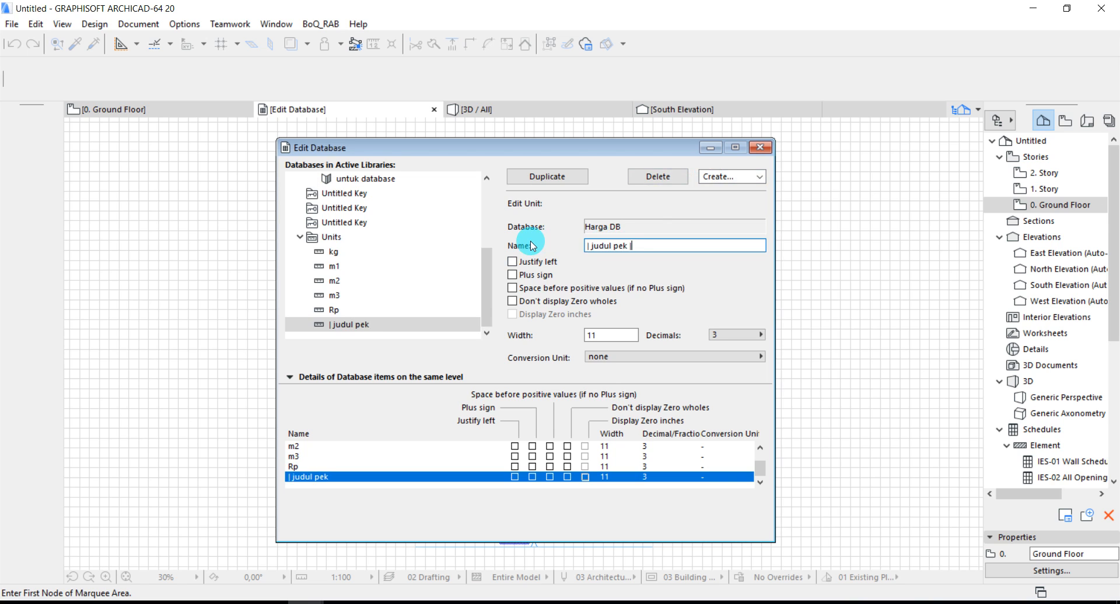
- Create a spacer unit in Harga DB, named "| spasi |"
left_click(710, 178)
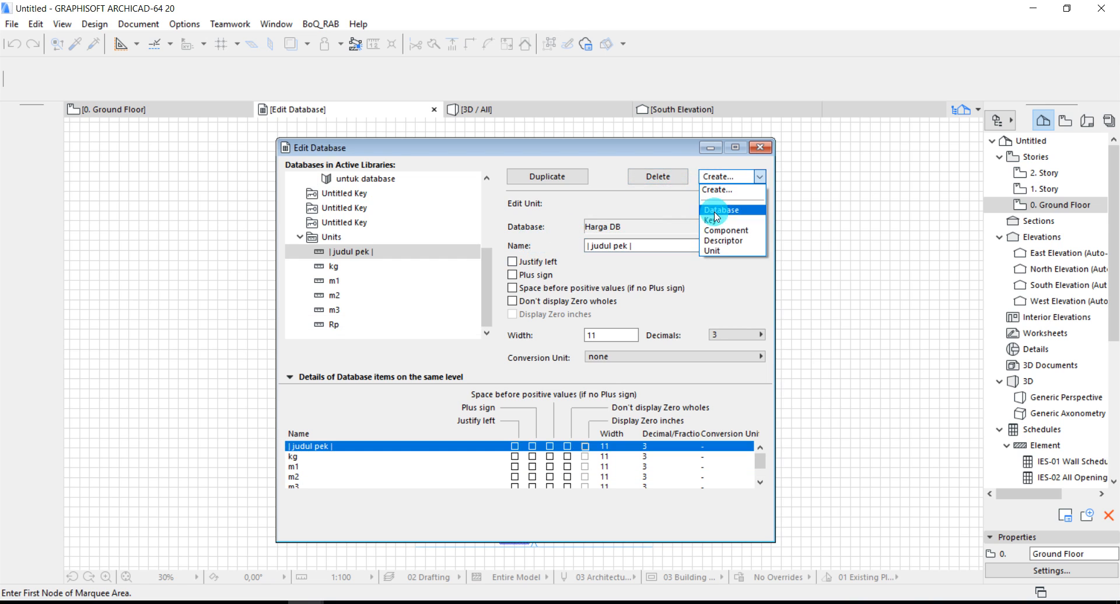
left_click(717, 250)
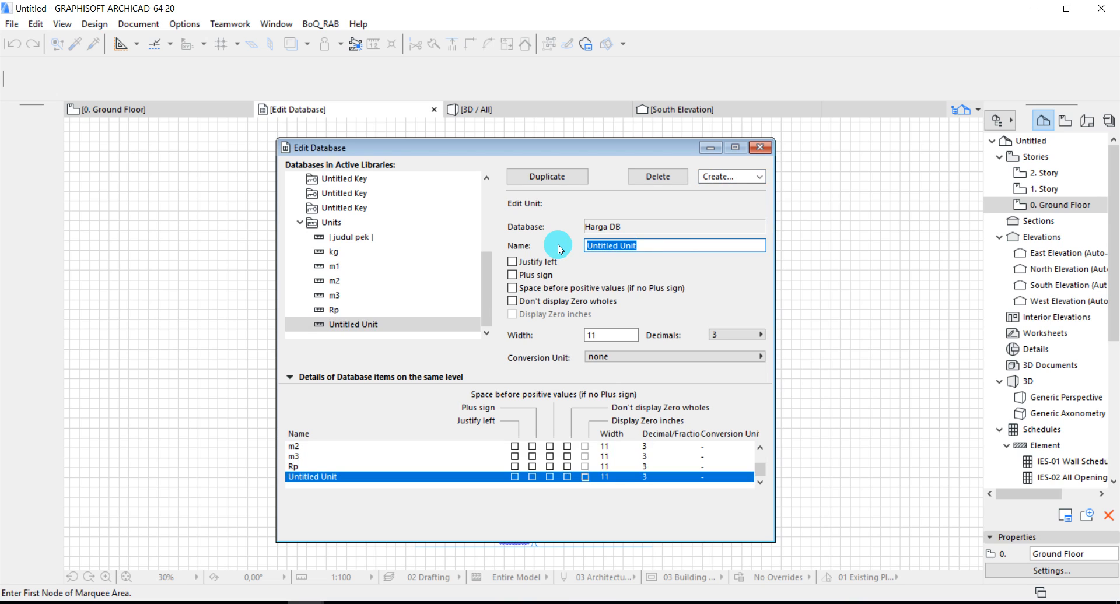
key("BackSpace")
type("| spasi |")
left_click(713, 208)
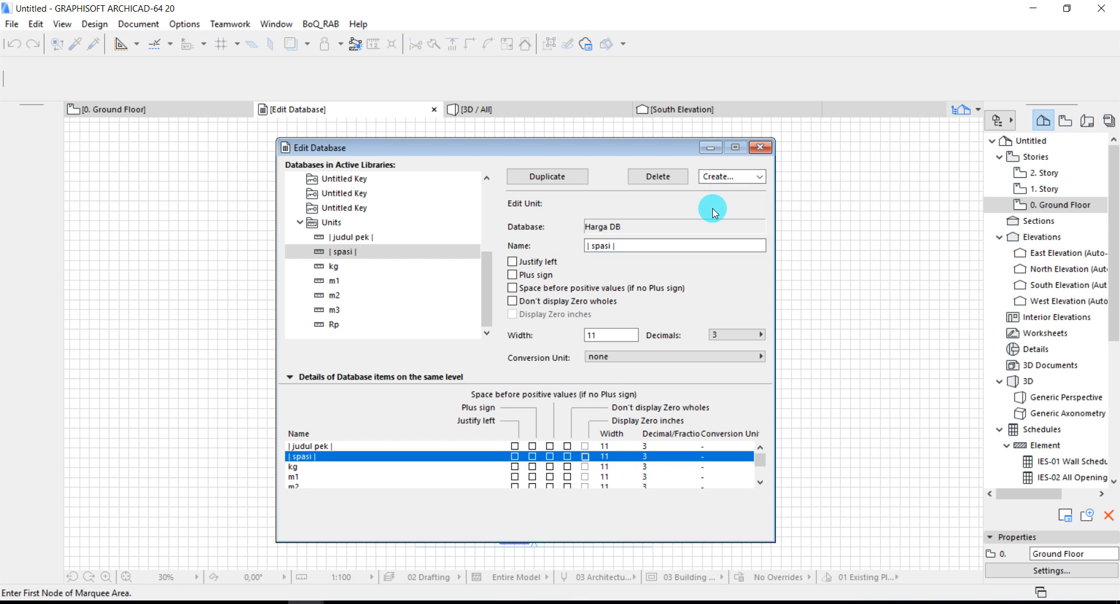
scroll(385, 222, "up", 2)
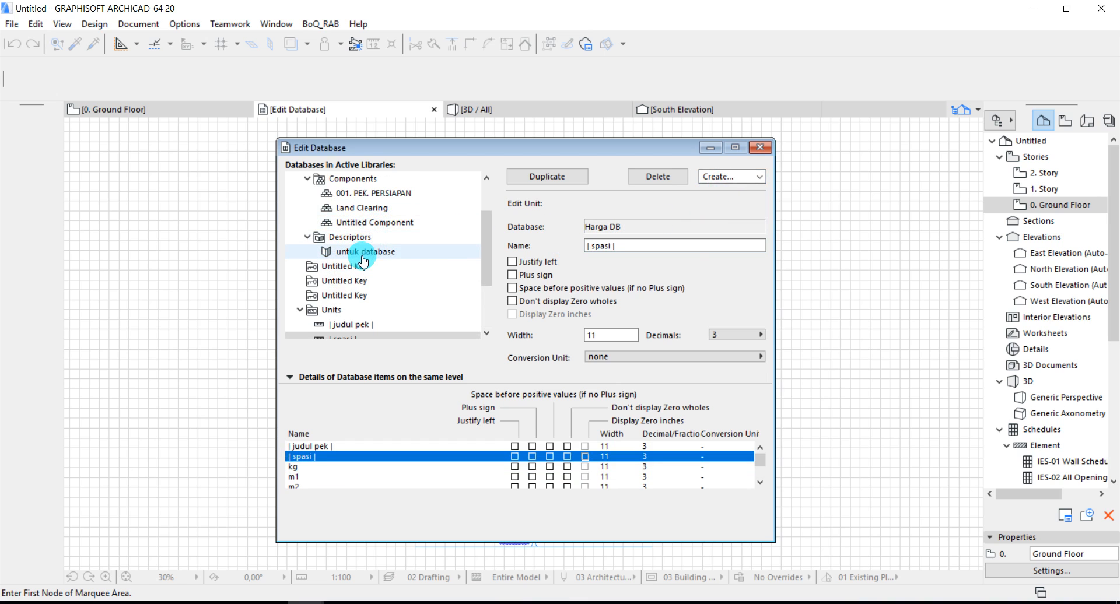
- Give the component 001. PEK. PERSIAPAN the unit "| judul pek |" and a quantity of 0
left_click(361, 208)
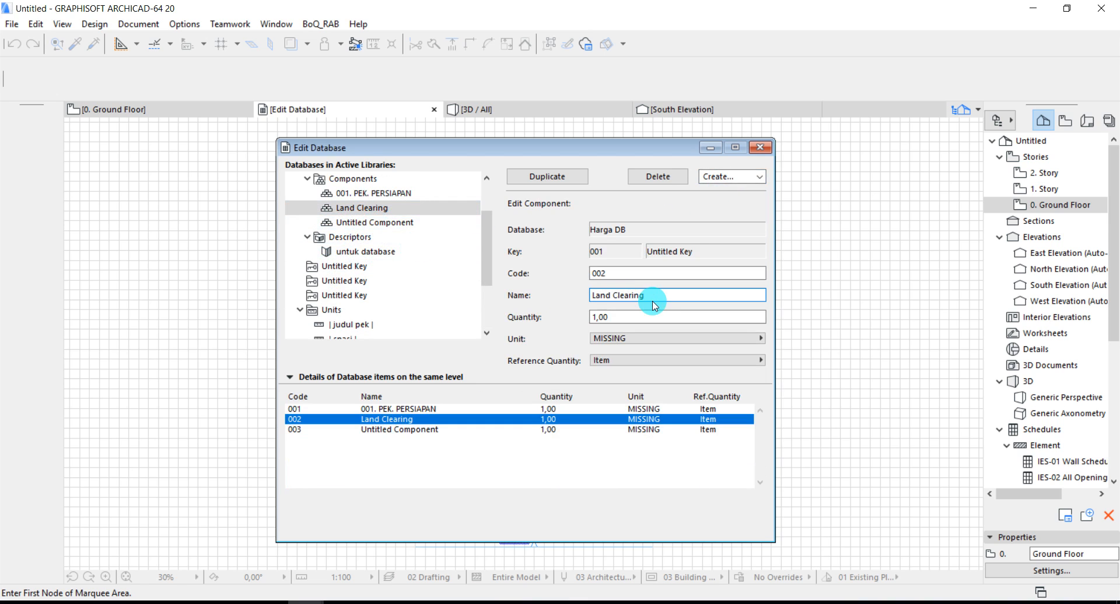
left_click(373, 193)
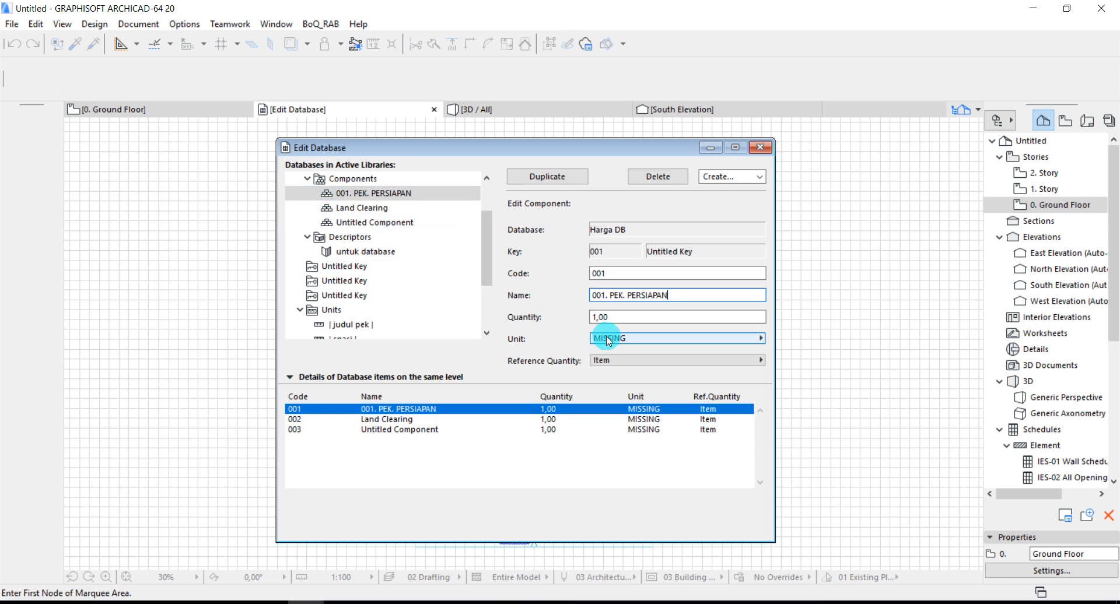
left_click(630, 340)
left_click(791, 343)
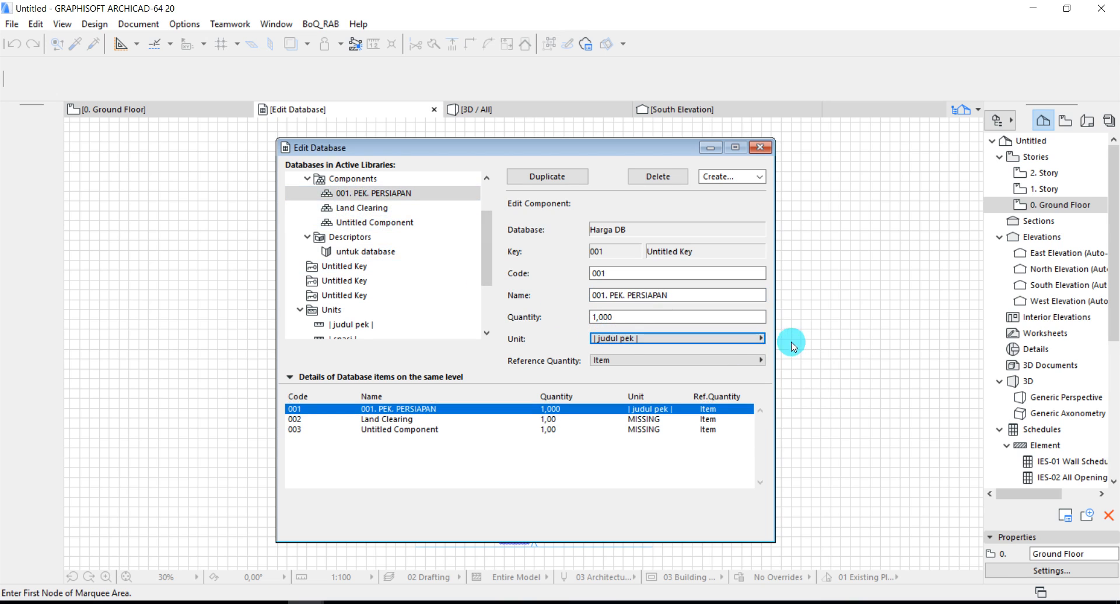
double_click(601, 317)
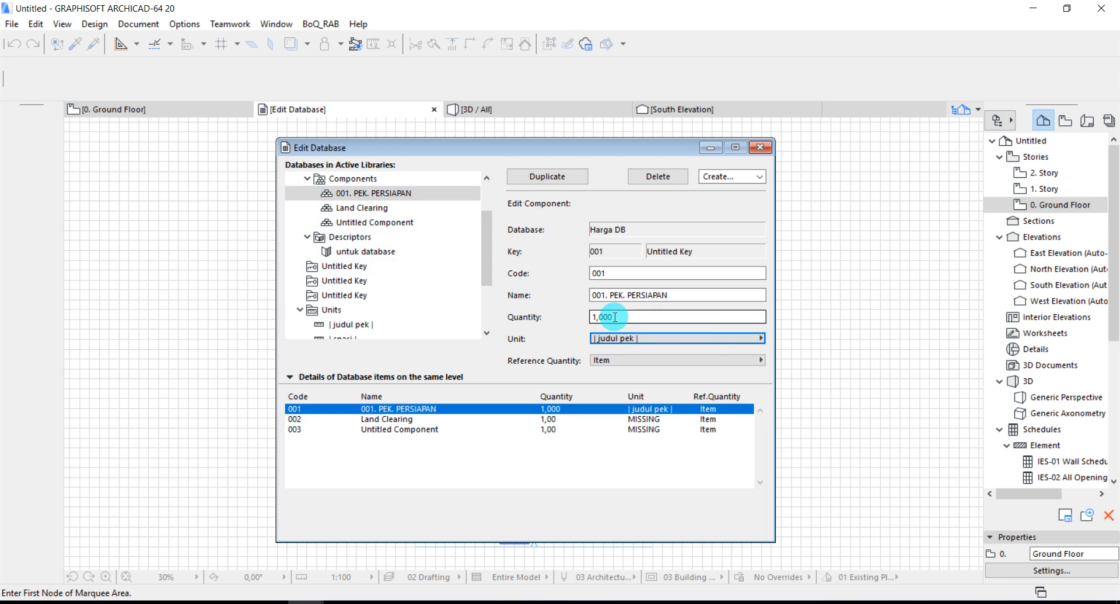
type("0")
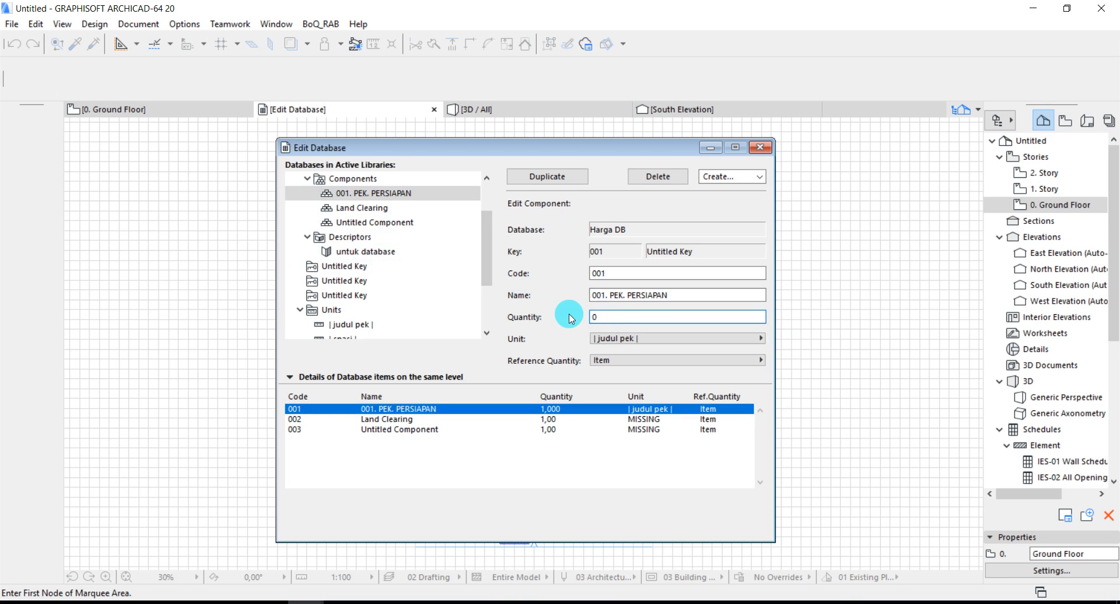
key("Return")
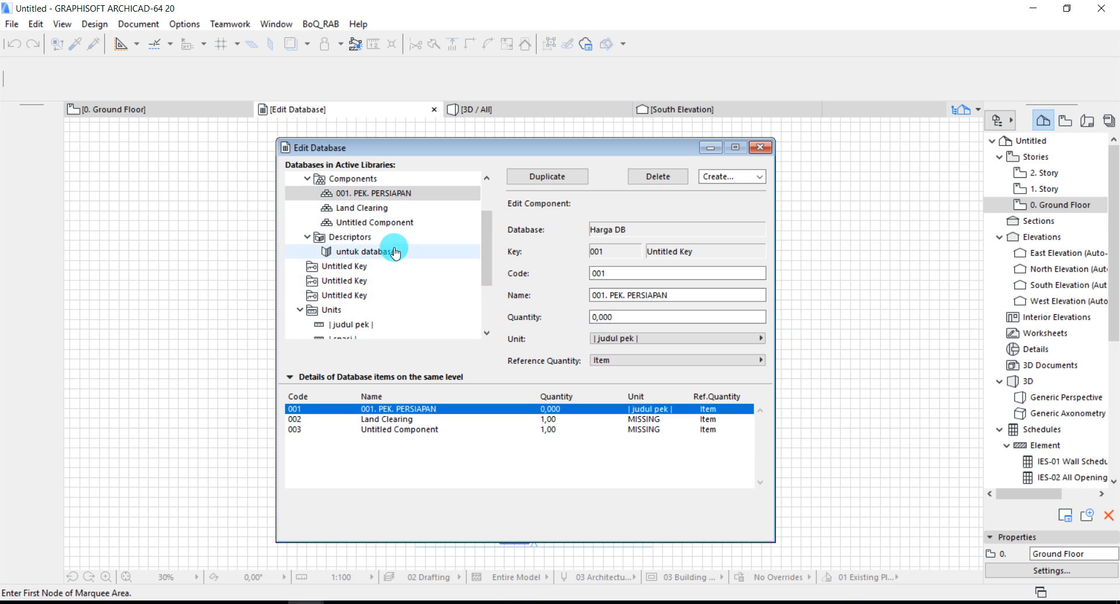
- Set the Land Clearing component's unit to m2 and its reference quantity to Surface A
left_click(368, 209)
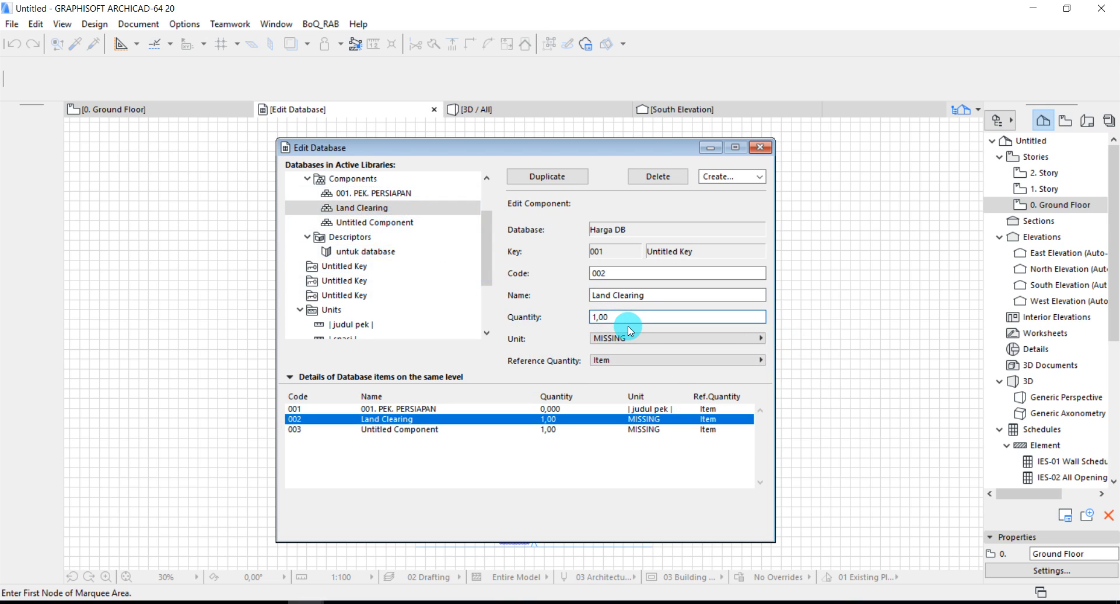
left_click(634, 344)
left_click(787, 351)
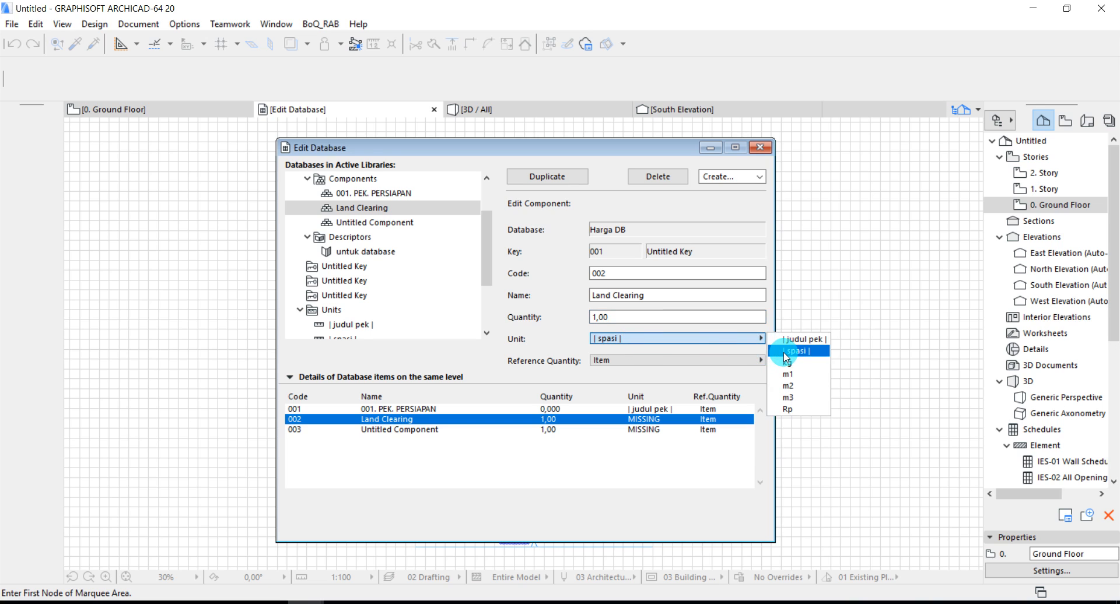
left_click(788, 385)
left_click(673, 362)
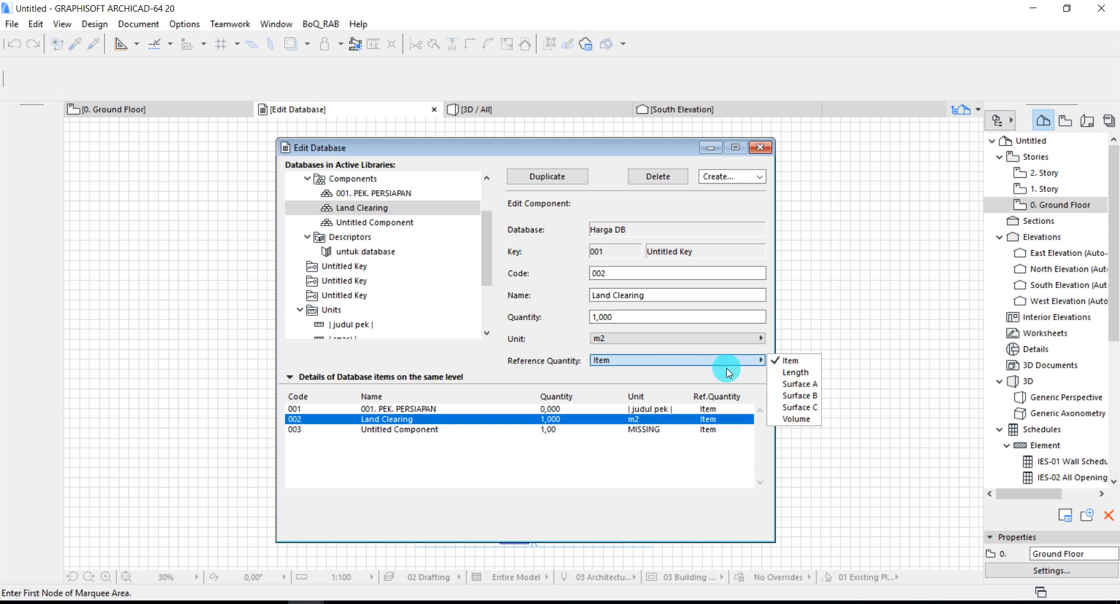
left_click(789, 384)
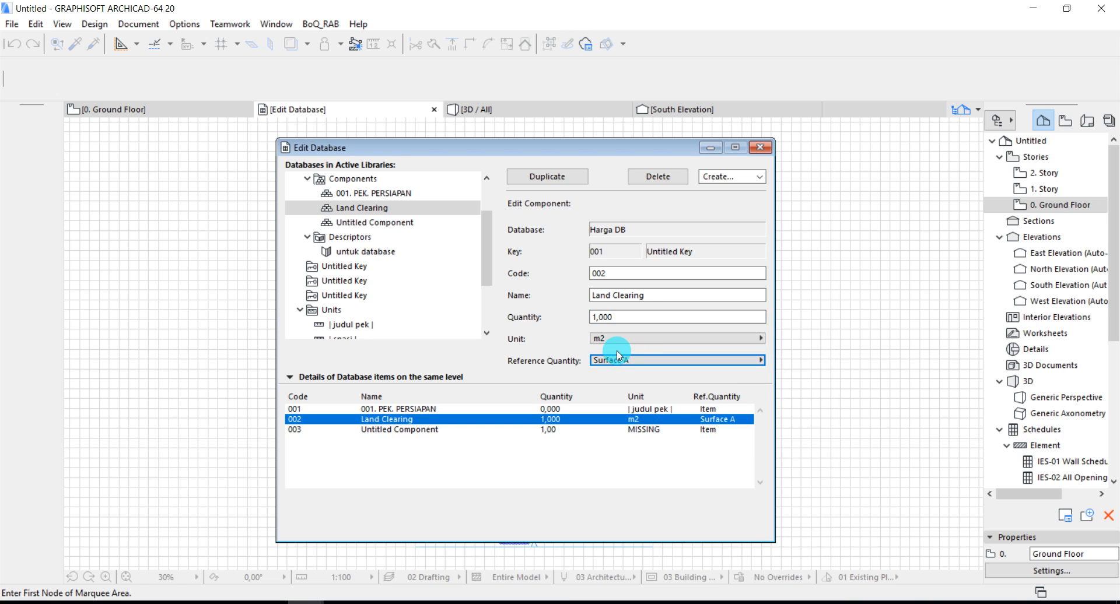
- Rename the untitled component with code 003 as "Uitset dan Pas. Bouwplank"
left_click(335, 224)
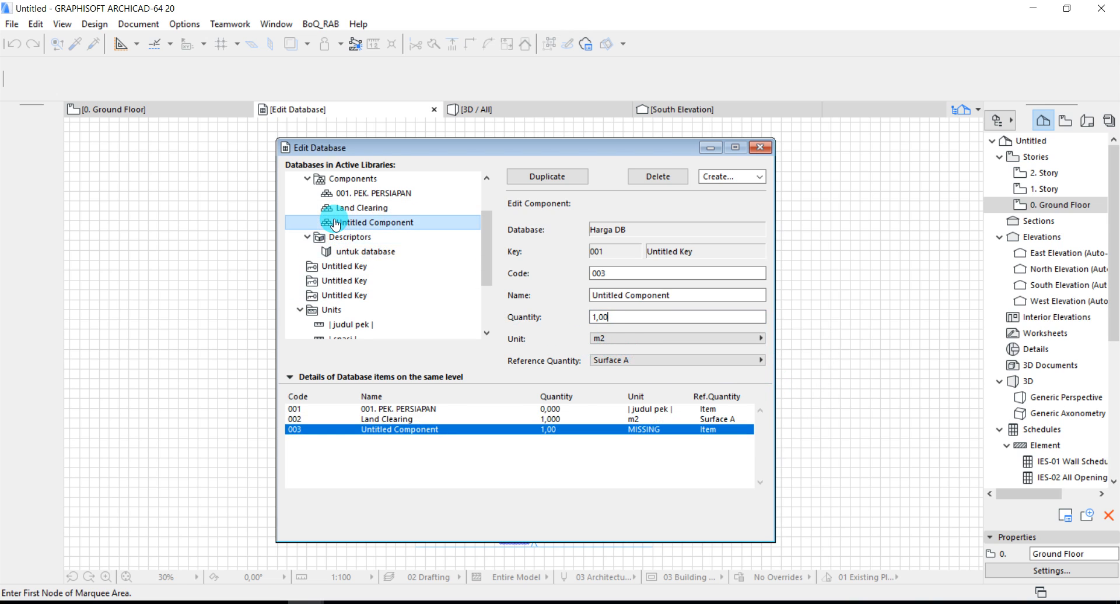
left_click(676, 295)
left_click_drag(676, 295, 582, 295)
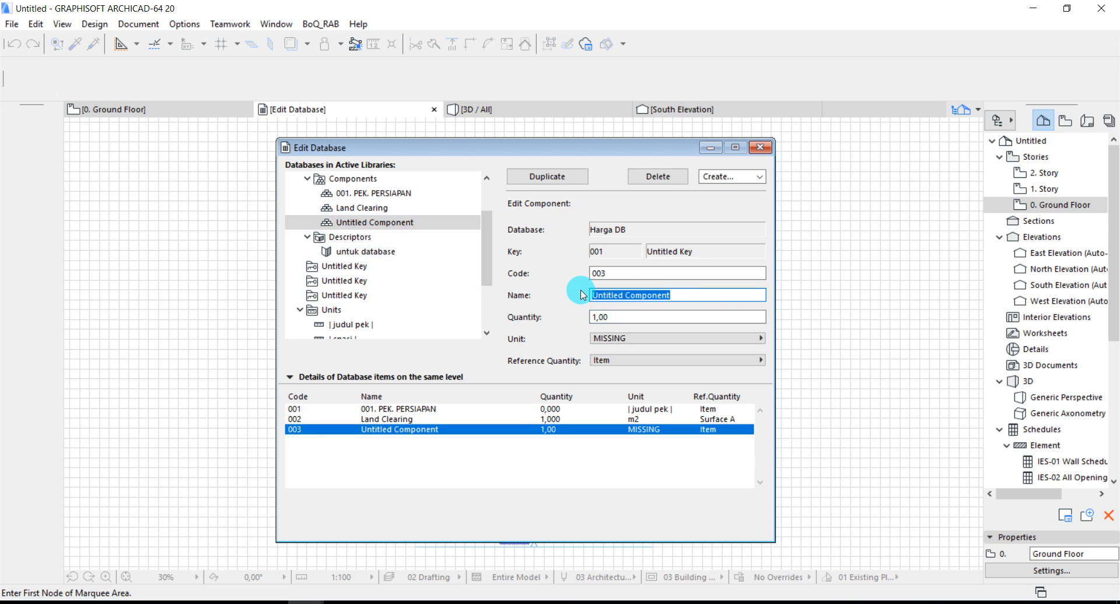
type("Pas")
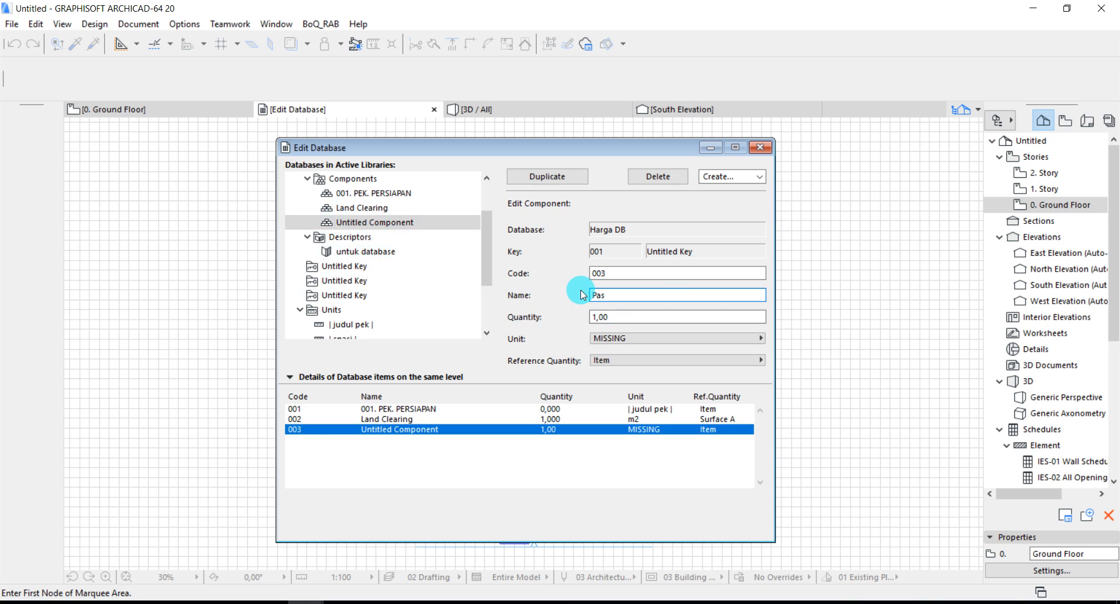
key("BackSpace")
key("BackSpace")
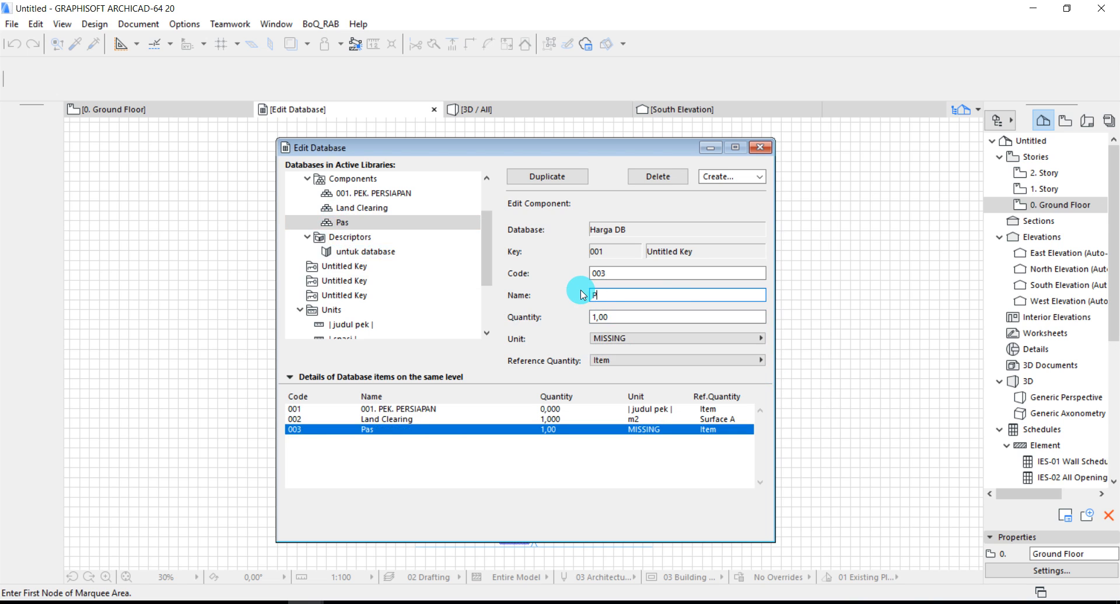
type("Uitset dan Pas. Bouwplank")
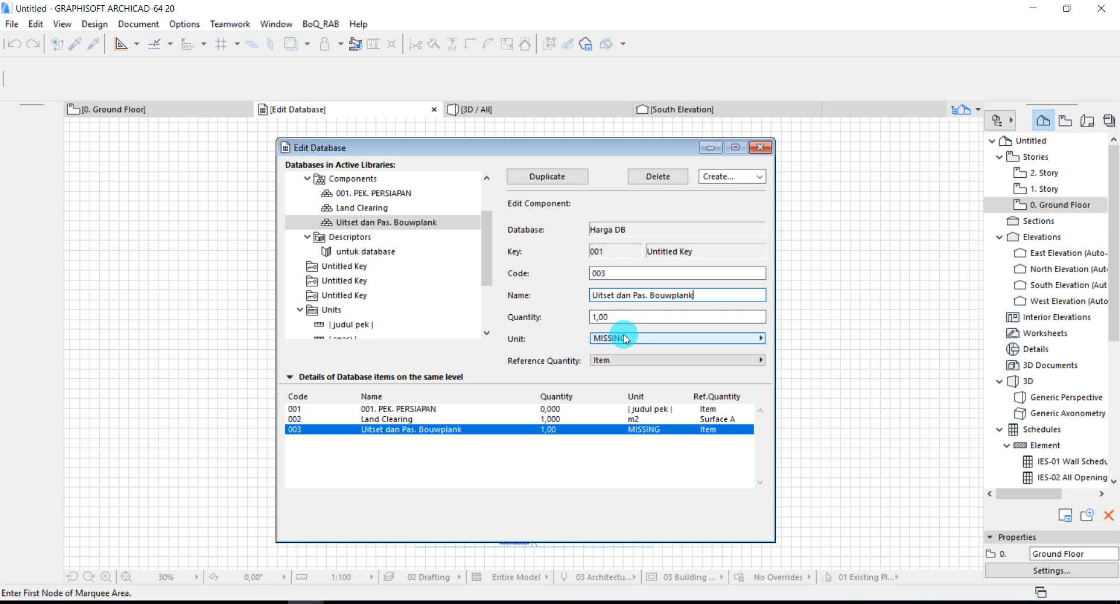
- Set the Uitset dan Pas. Bouwplank component's unit to m1 and its reference quantity to Length
left_click(626, 339)
left_click(780, 369)
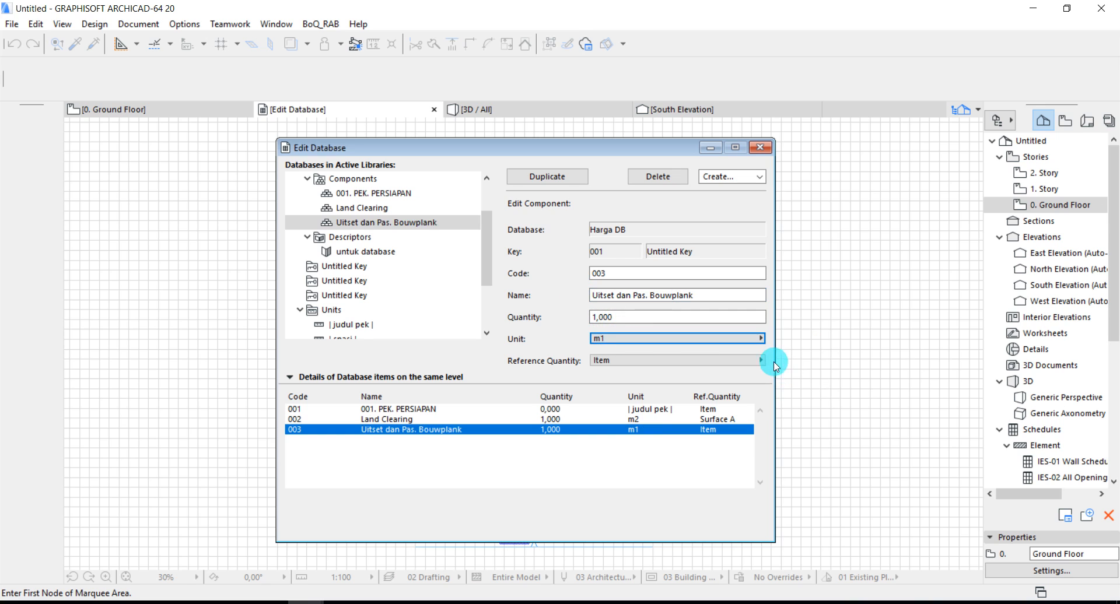
left_click(756, 360)
left_click(785, 369)
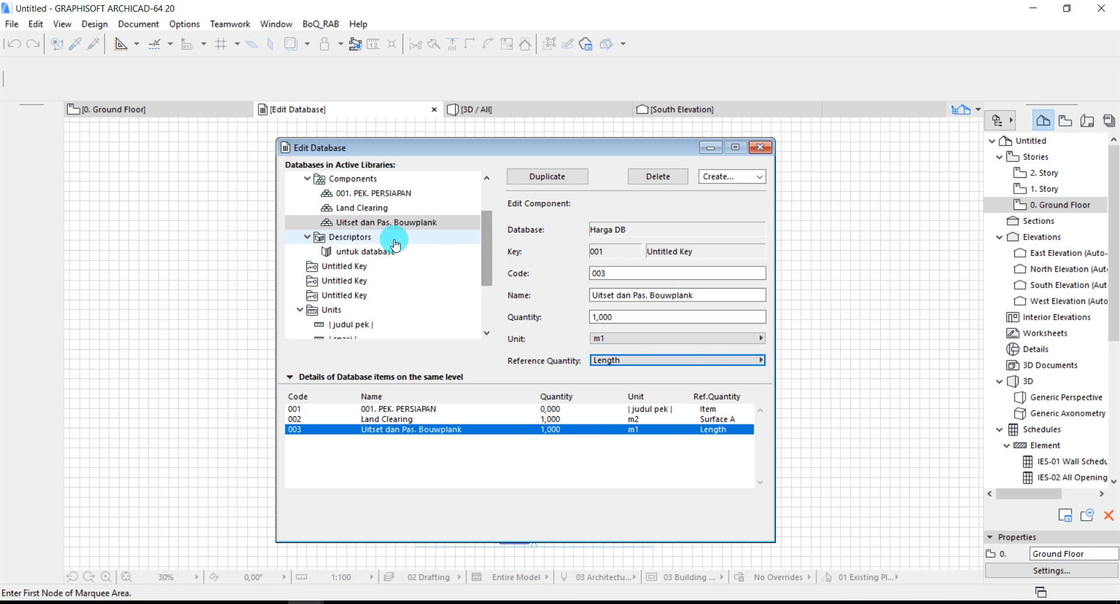
- Rename the untitled key with code 002 as "002. PEK. TANAH & PASIR"
left_click(343, 266)
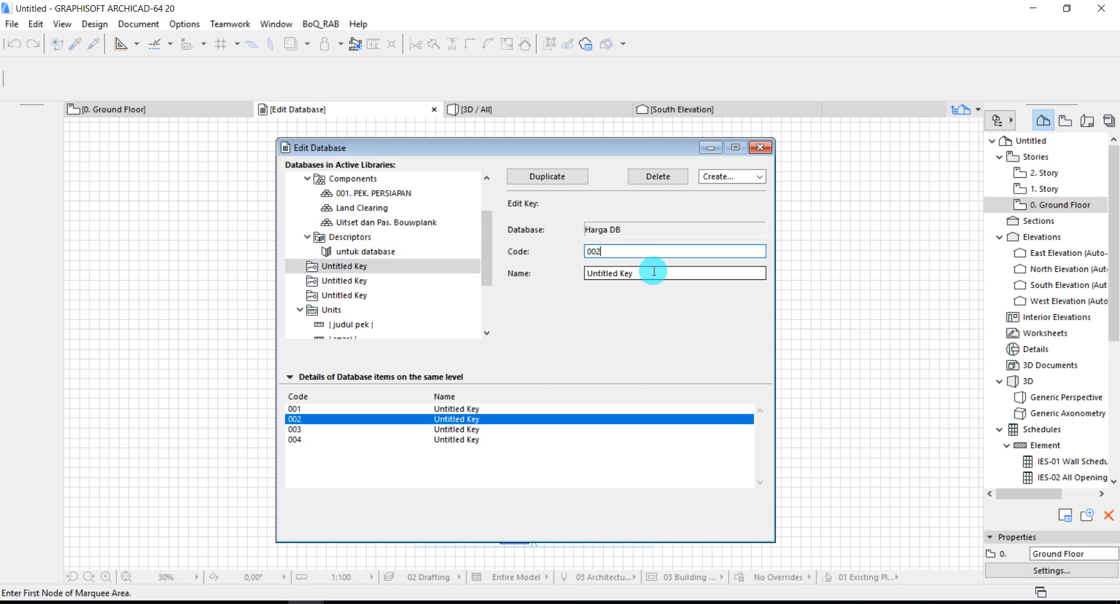
left_click_drag(653, 271, 528, 270)
type("002.")
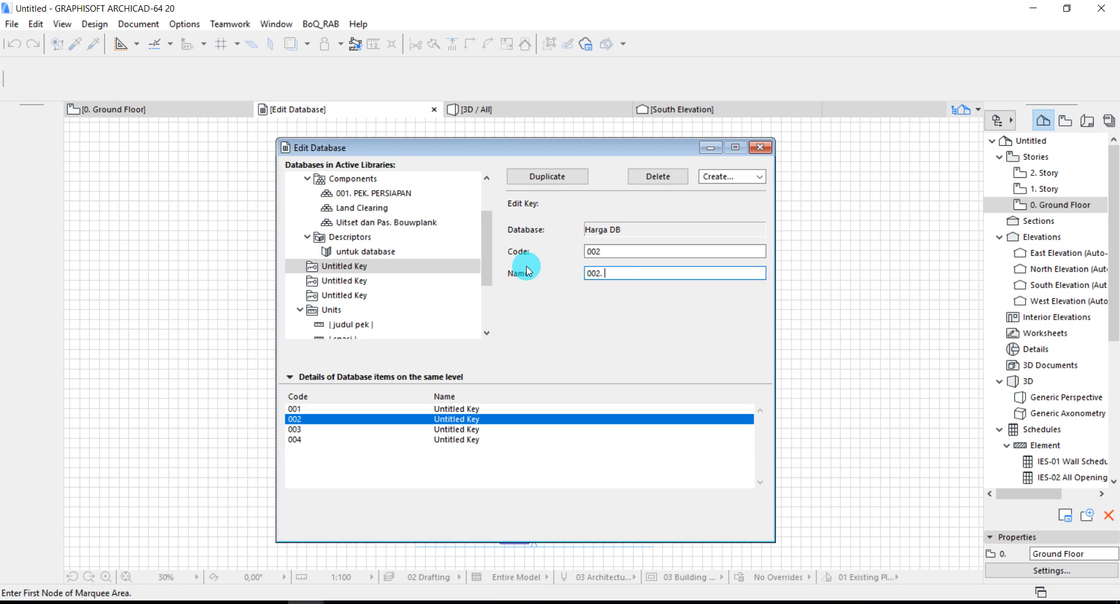
type(" PEK. TANAH & PASIR")
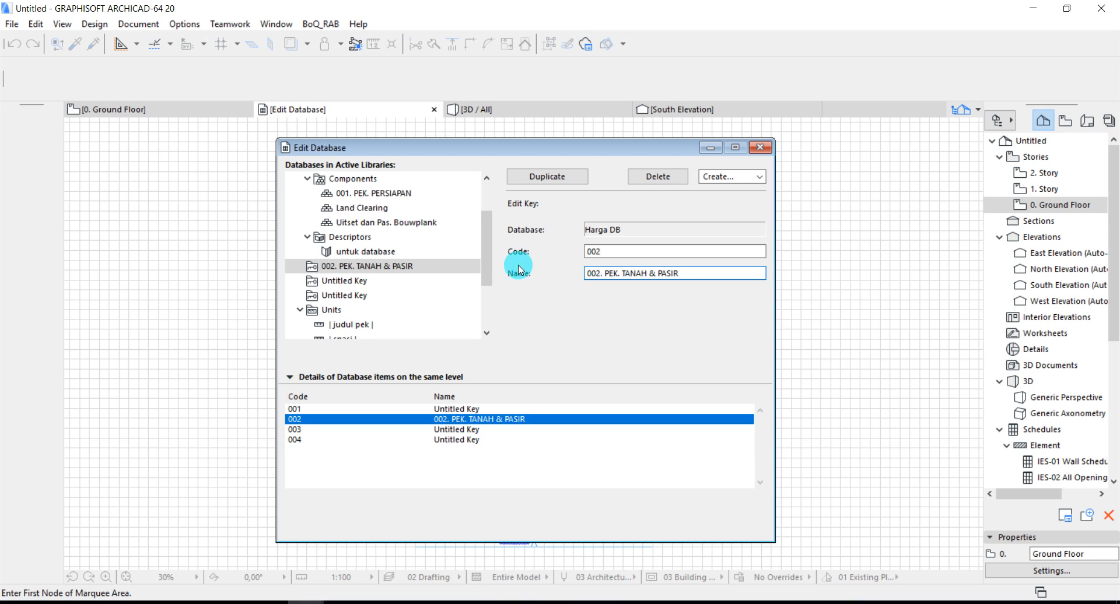
- Create five new components under the key 002. PEK. TANAH & PASIR
left_click(722, 183)
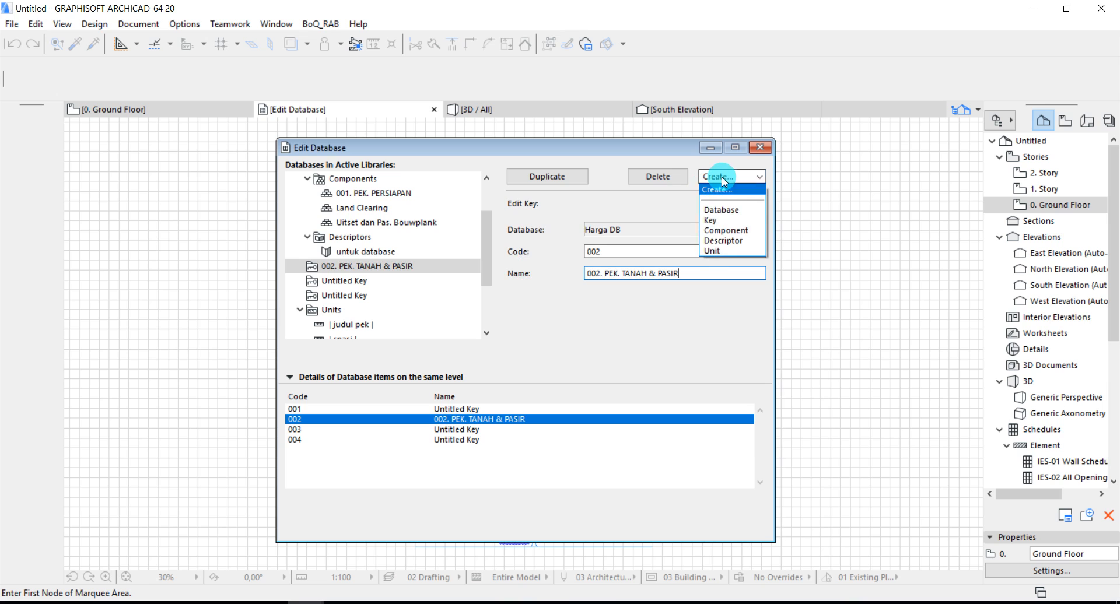
left_click(721, 233)
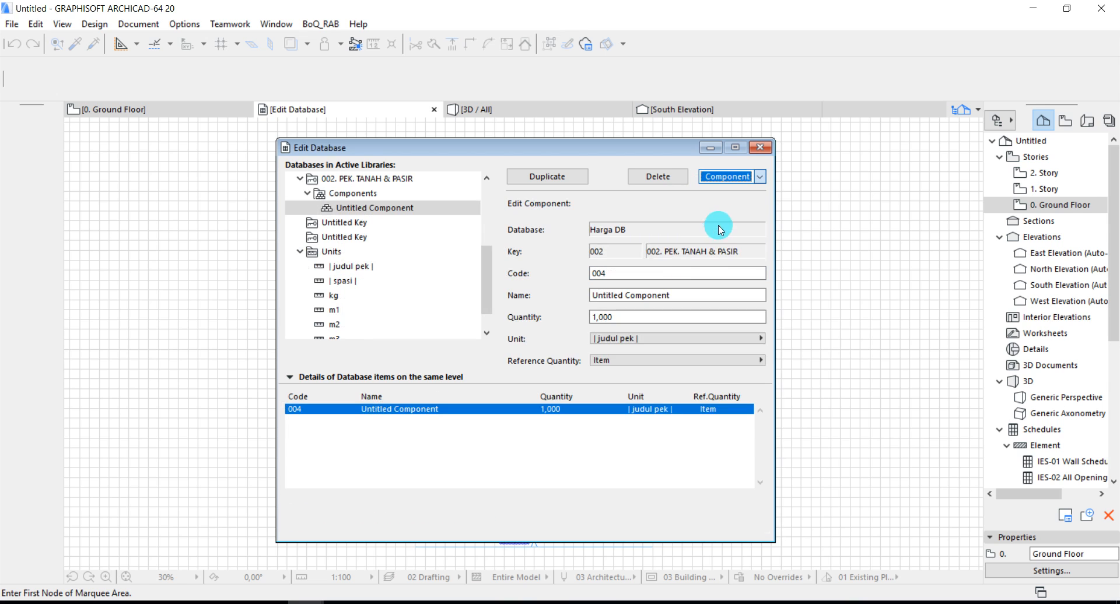
left_click(727, 176)
left_click(719, 234)
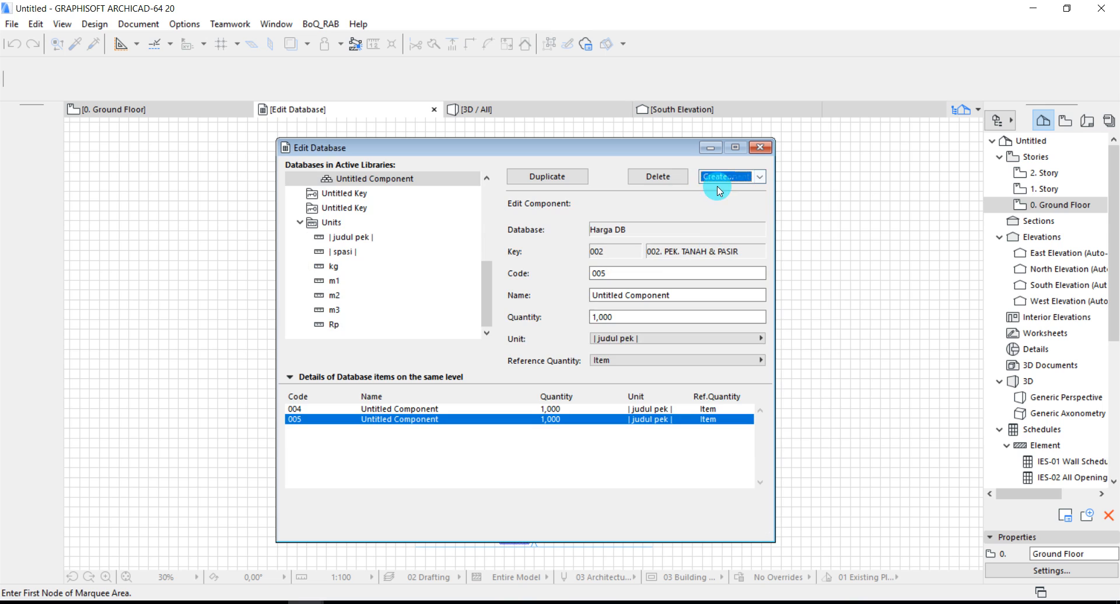
left_click(716, 175)
left_click(721, 233)
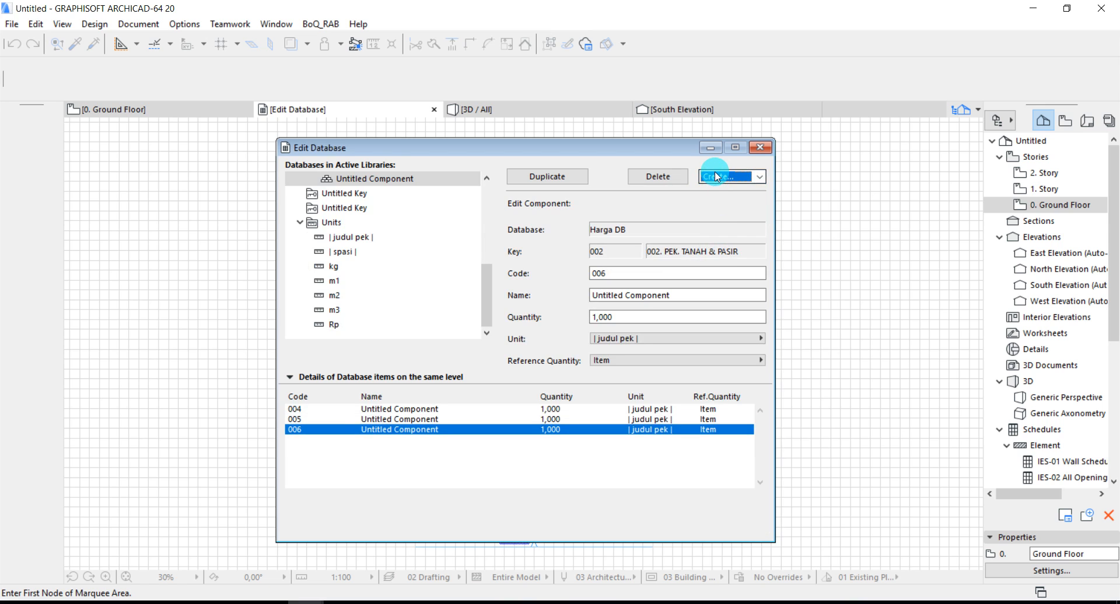
left_click(724, 176)
left_click(717, 234)
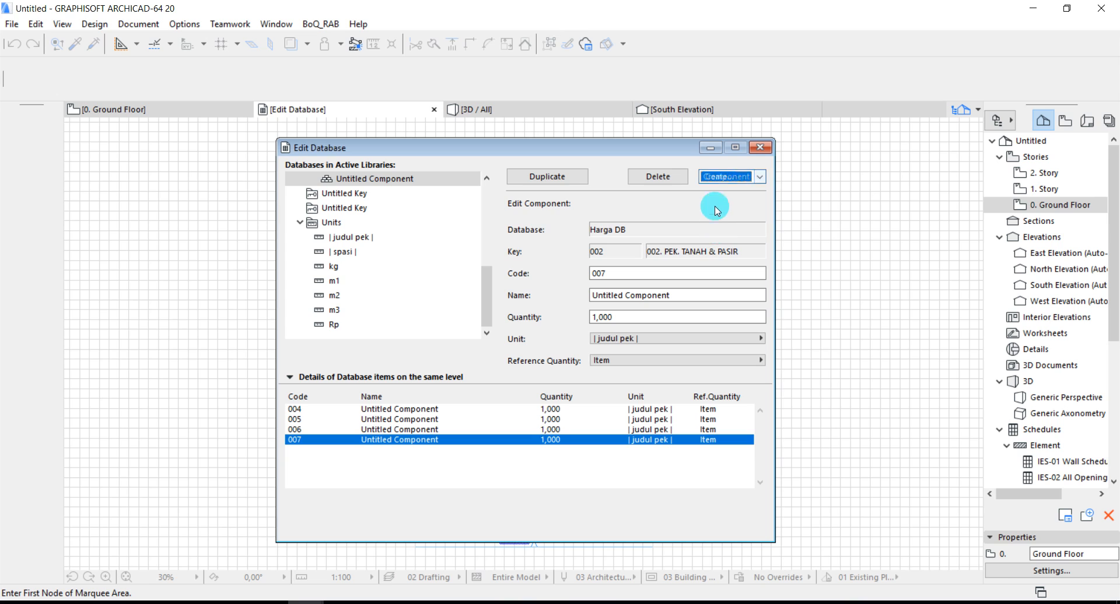
left_click(722, 176)
left_click(718, 234)
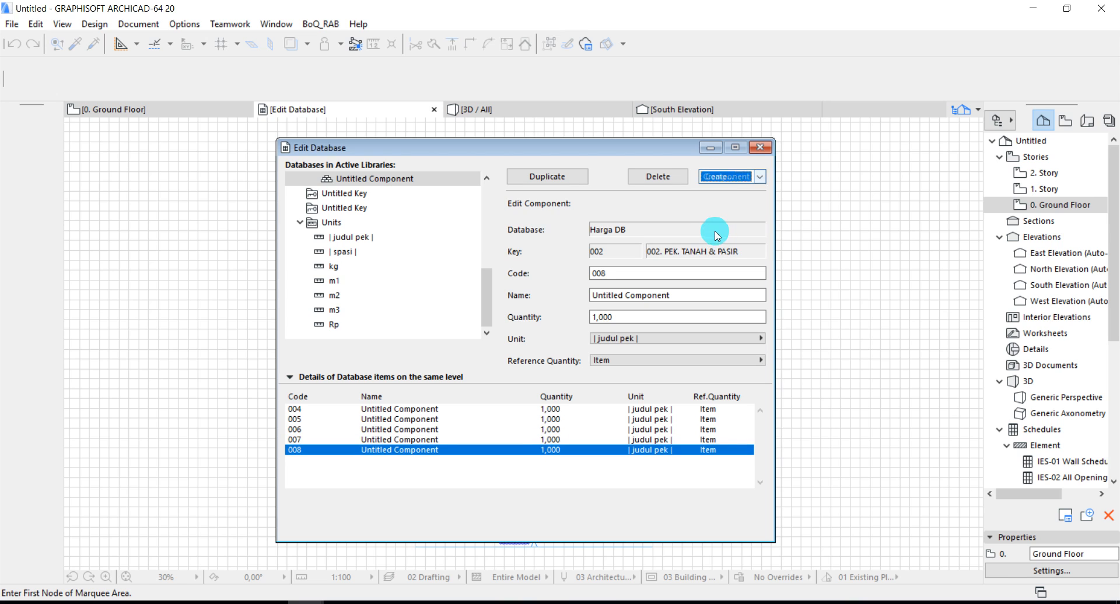
- Rename component 004 under the 002. PEK. TANAH & PASIR key as ">> PEK. TANAH & PASIR"
scroll(399, 268, "up", 2)
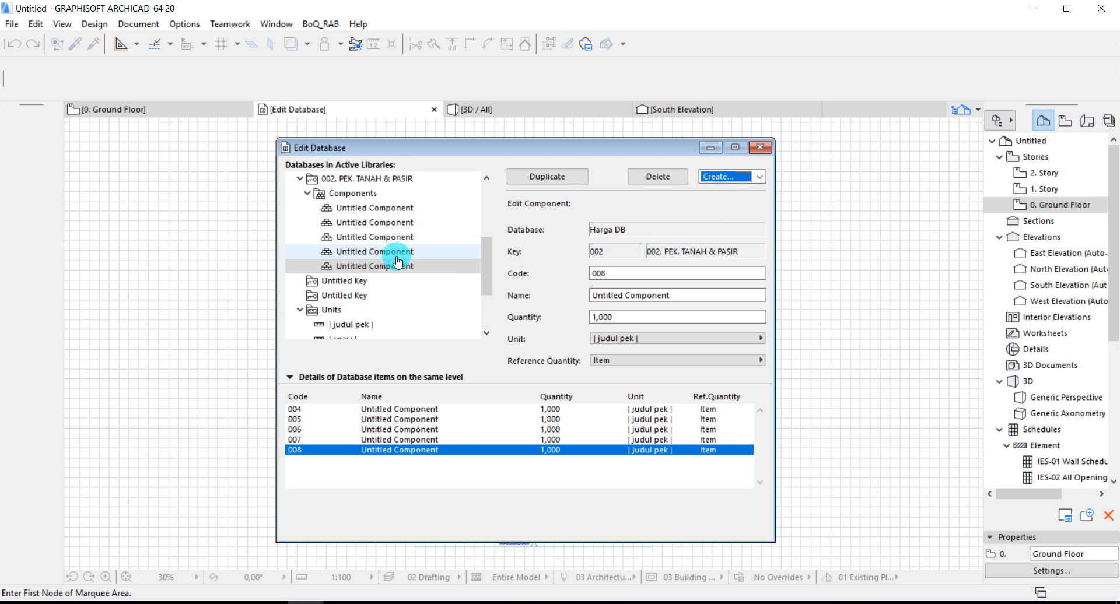
left_click(368, 209)
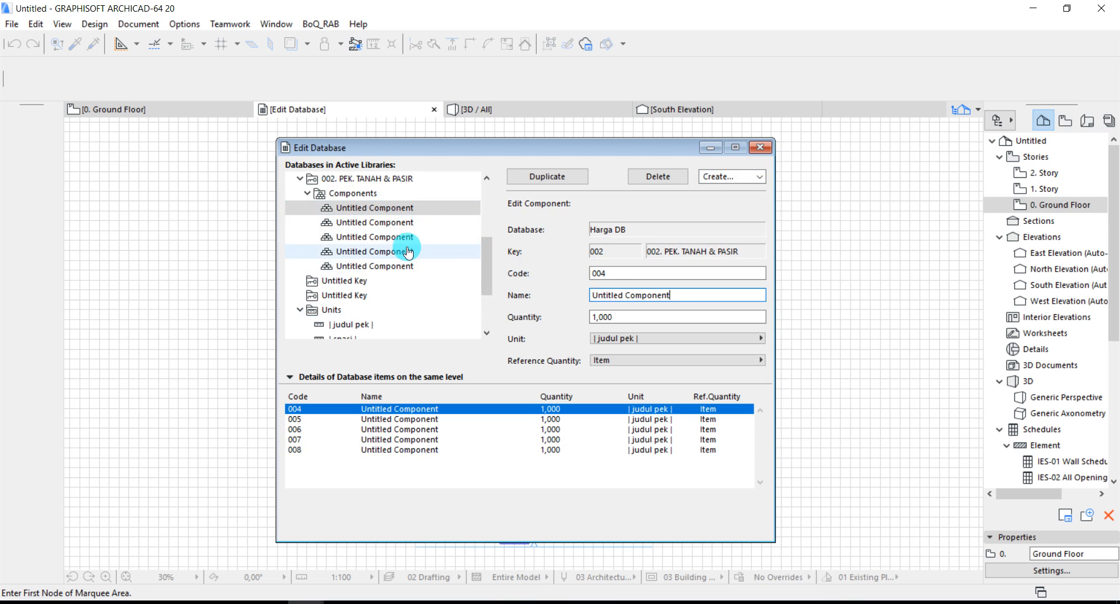
scroll(417, 251, "up", 1)
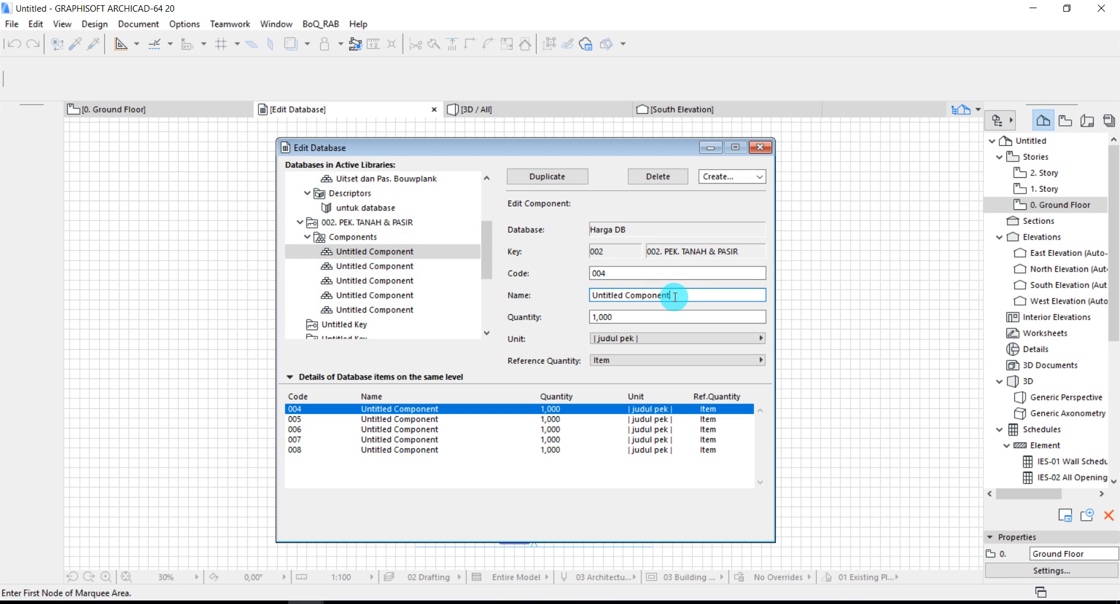
left_click_drag(671, 296, 586, 294)
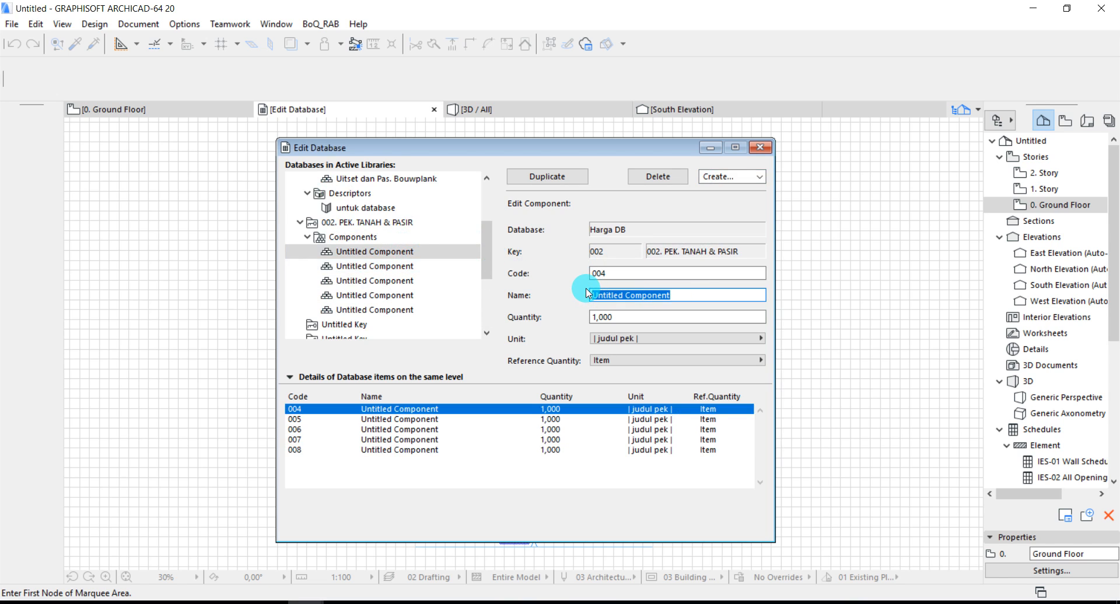
type(">>")
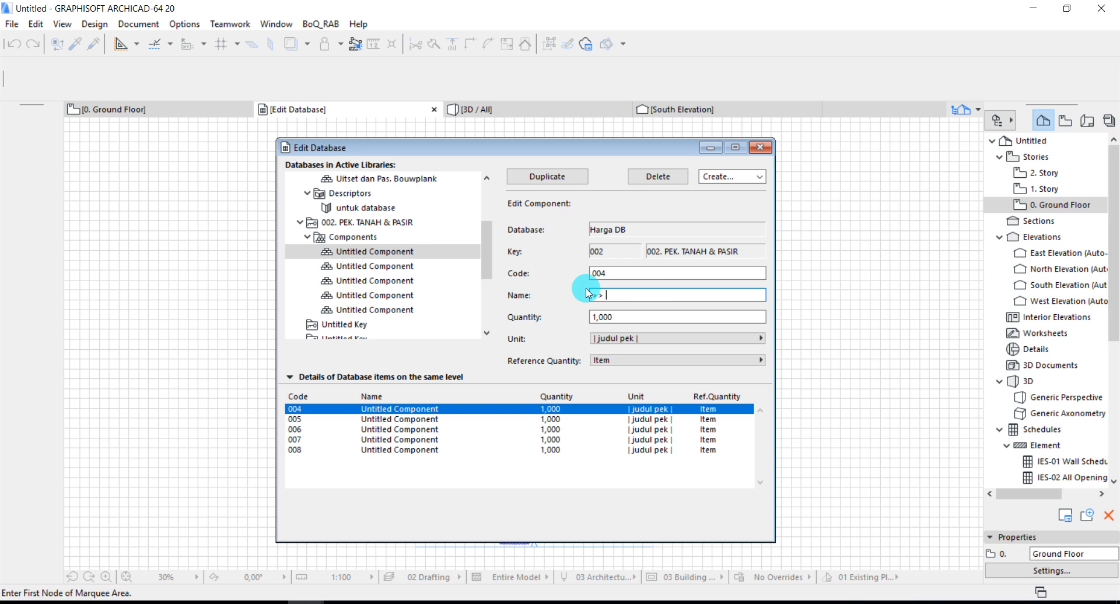
key("Return")
type("P")
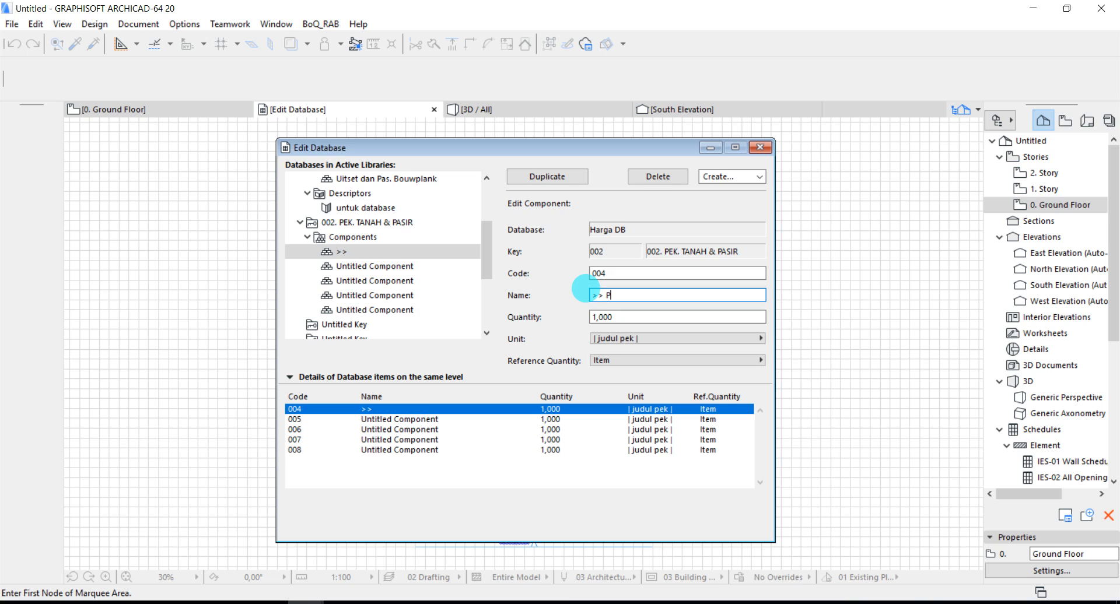
type("EK. TANAH & PASIR")
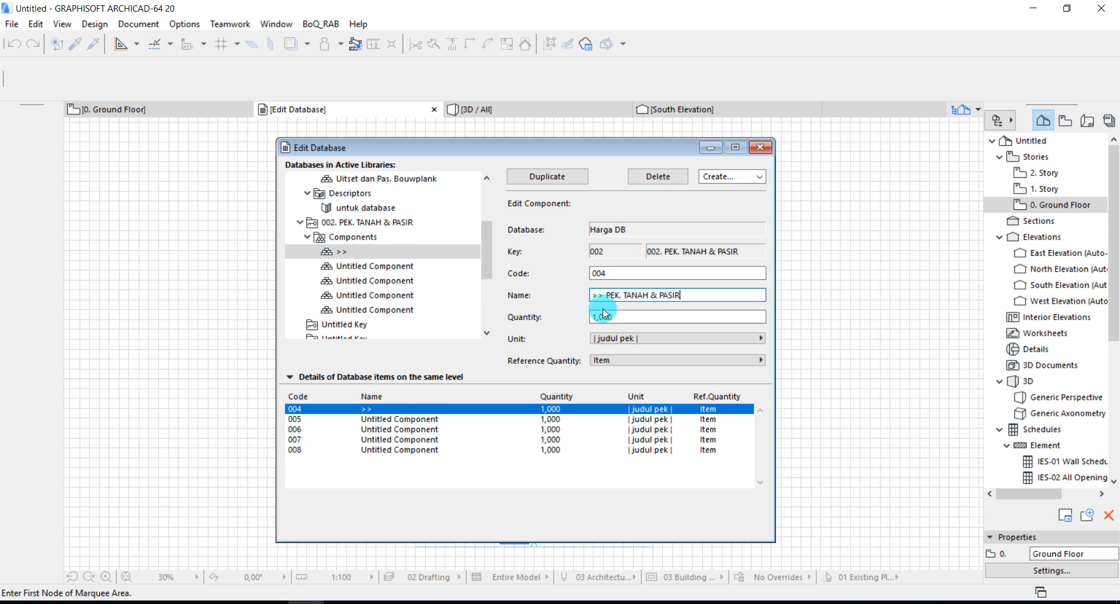
key("Return")
- Rename component 005 under the 002. PEK. TANAH & PASIR key as "Galian Tanah Pondasi"
left_click(369, 270)
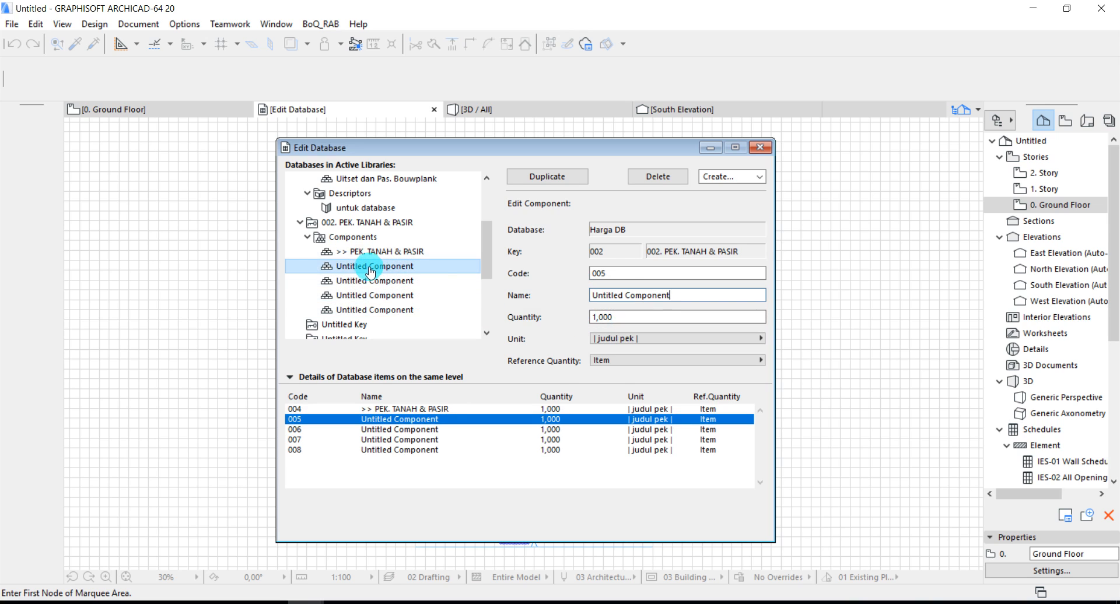
left_click(693, 293)
left_click_drag(693, 294, 582, 294)
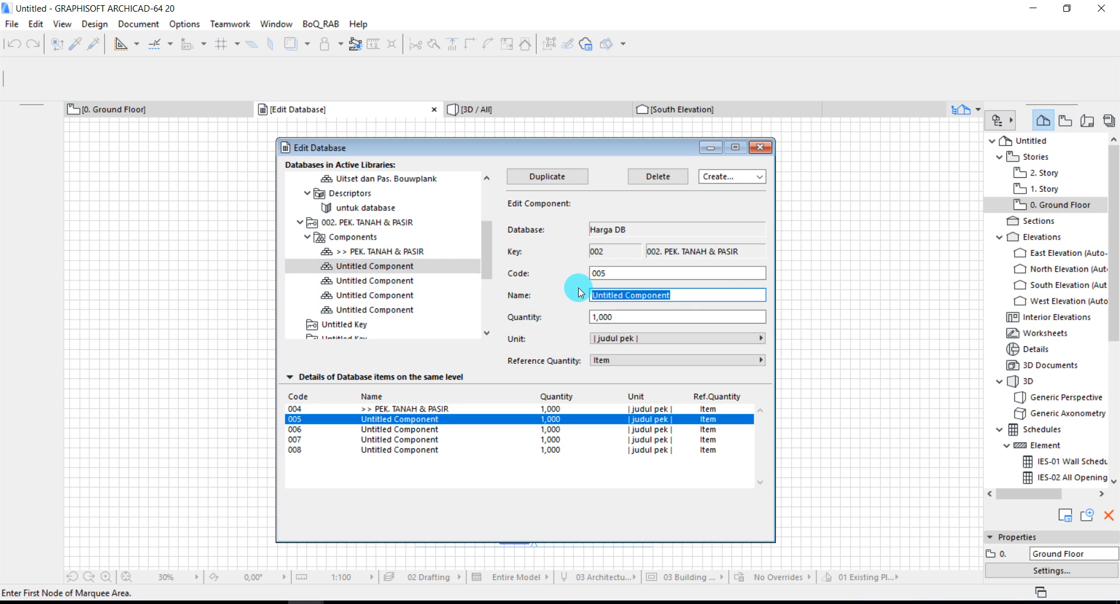
type("Galian ")
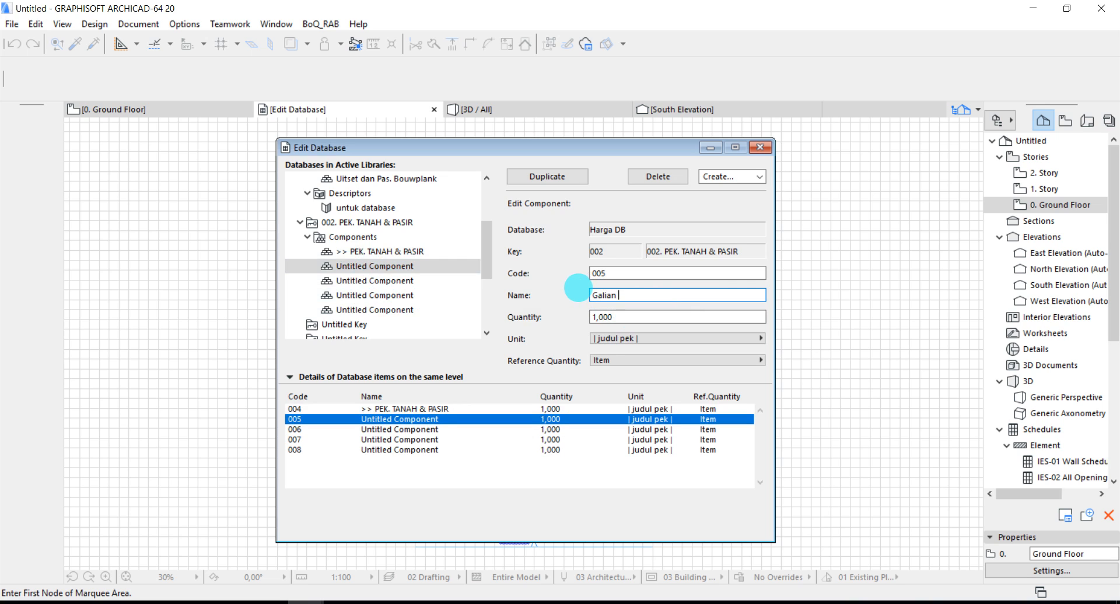
type("Tanah Pondasi")
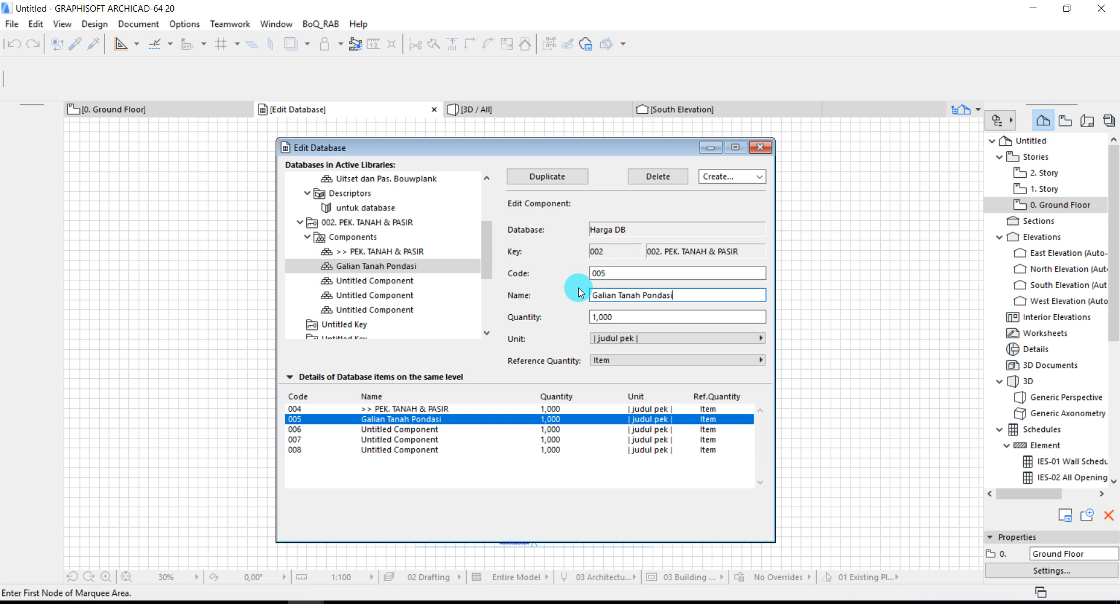
- Set the Galian Tanah Pondasi component's unit to m3 and its reference quantity to Length
left_click(618, 339)
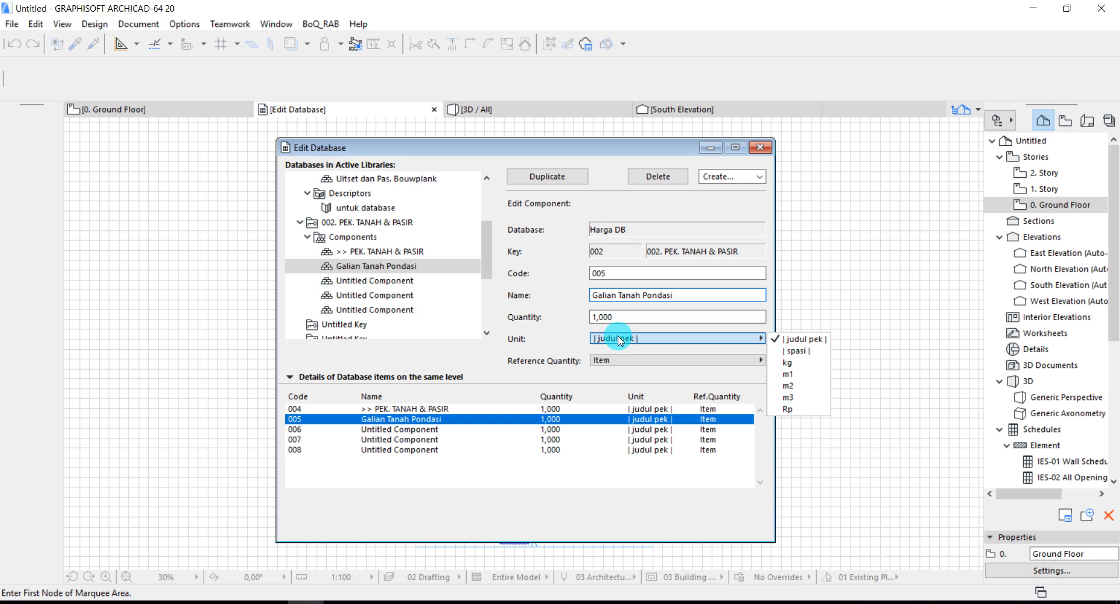
left_click(788, 398)
left_click(678, 363)
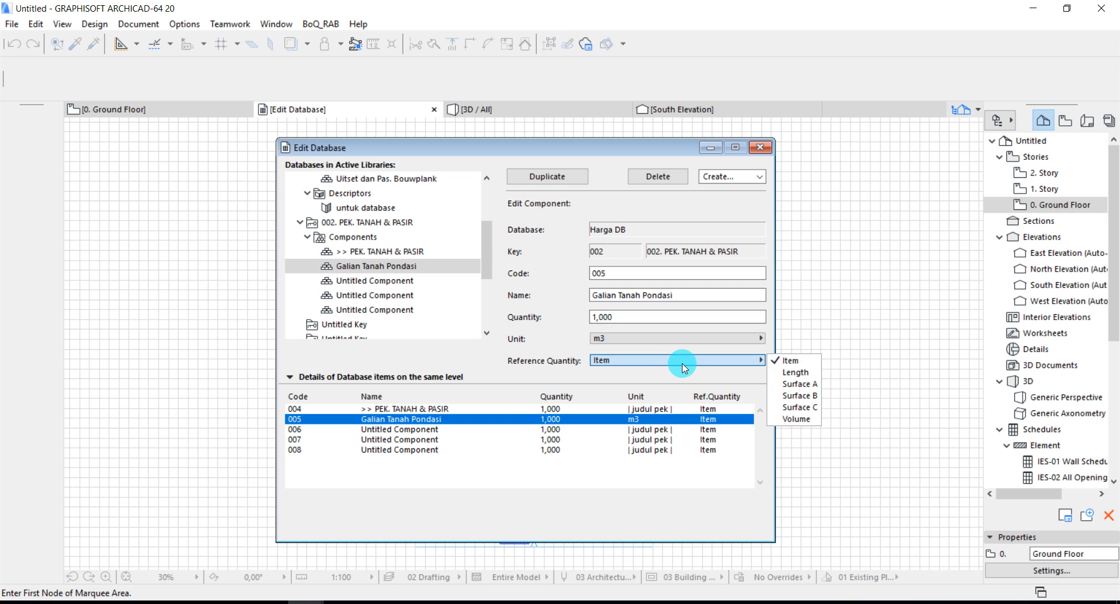
left_click(774, 373)
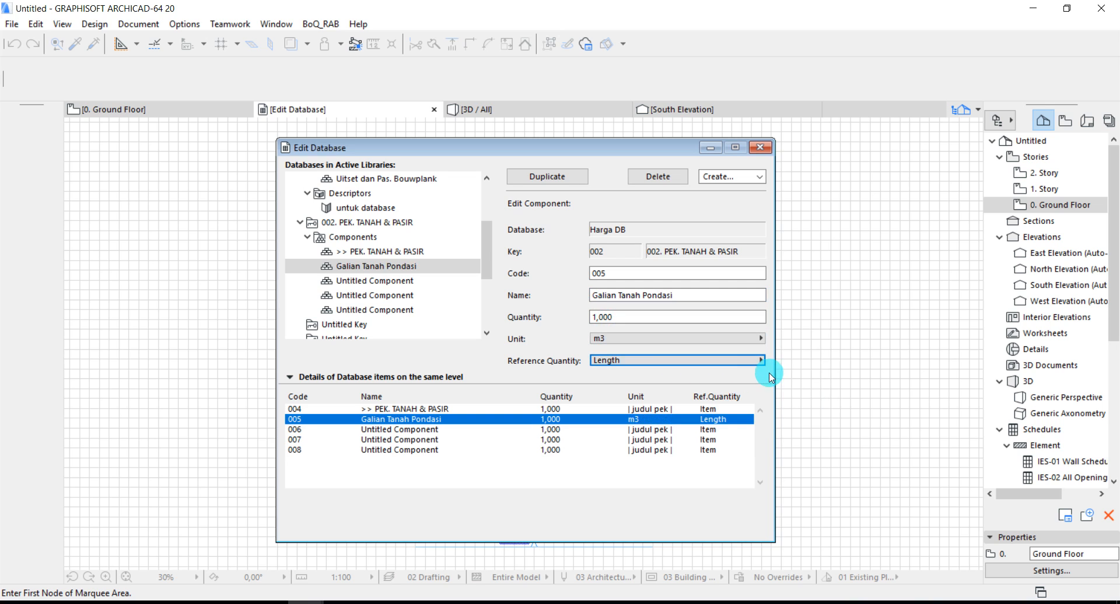
- Rename component 006 under the 002. PEK. TANAH & PASIR key as "Urugan Kembali Gal. Tanah Pondasi"
left_click(405, 282)
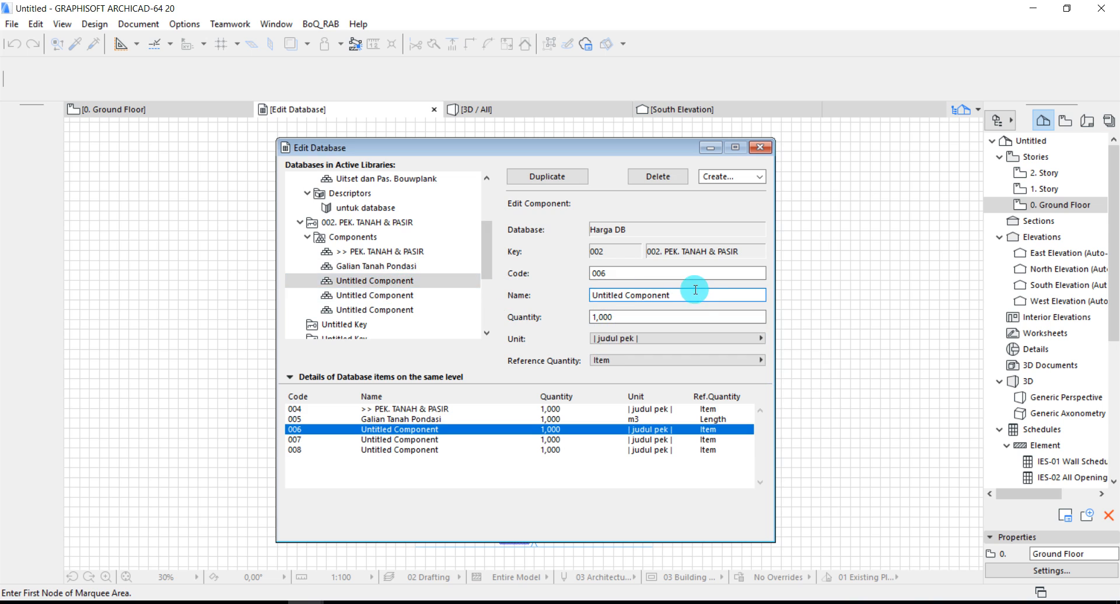
left_click_drag(677, 295, 581, 297)
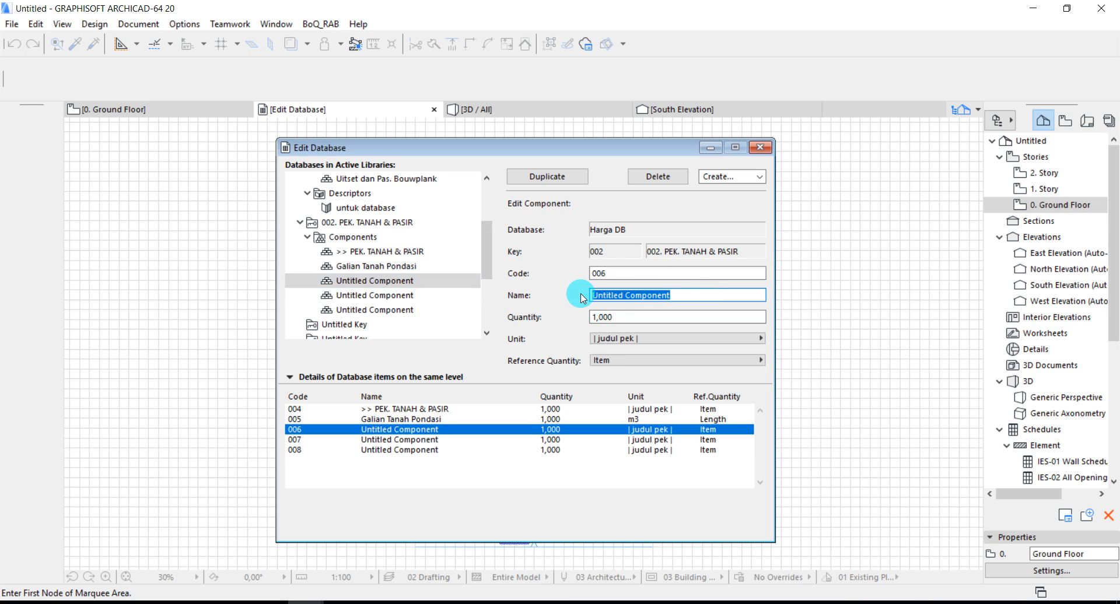
type("Ur")
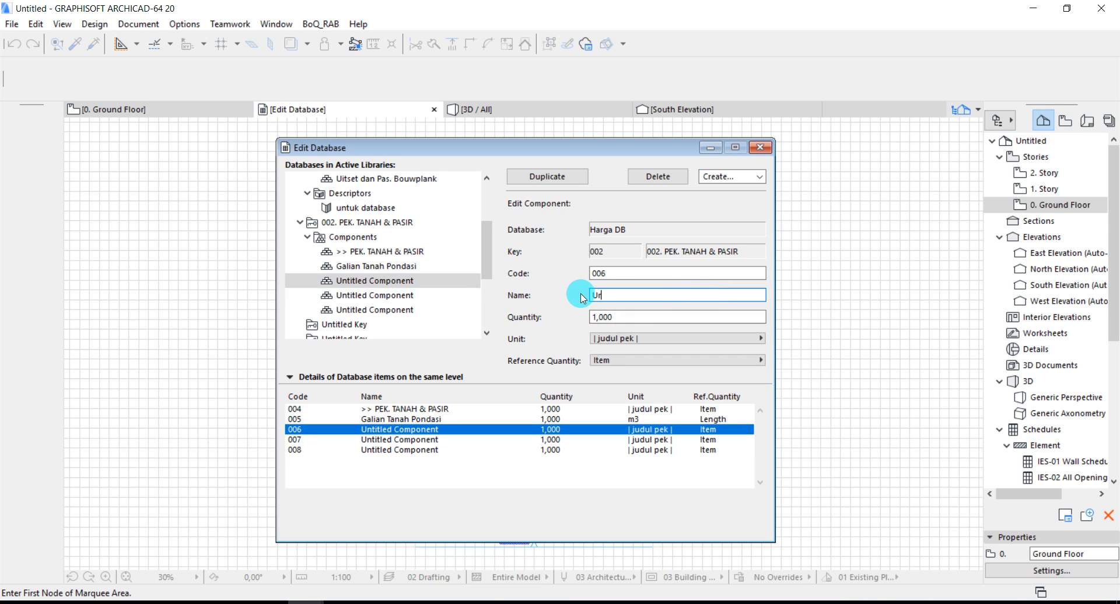
type("ugan Kembali Gal. Tanah Pond")
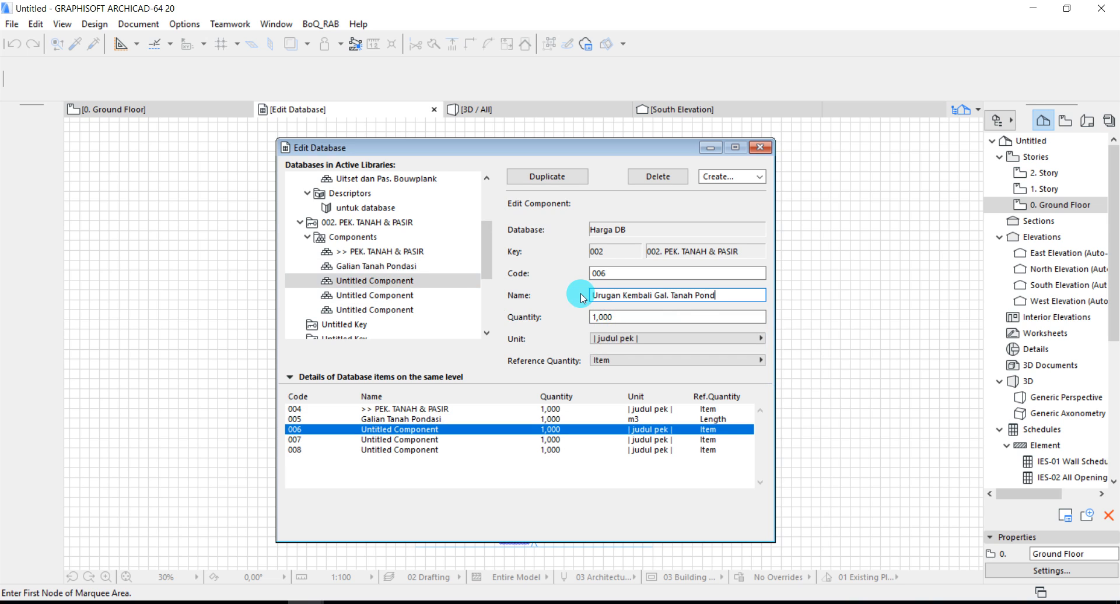
type("asi")
- Set the Urugan Kembali Gal. Tanah Pondasi component's unit to m3 and its reference quantity to Length
left_click(605, 317)
left_click(620, 340)
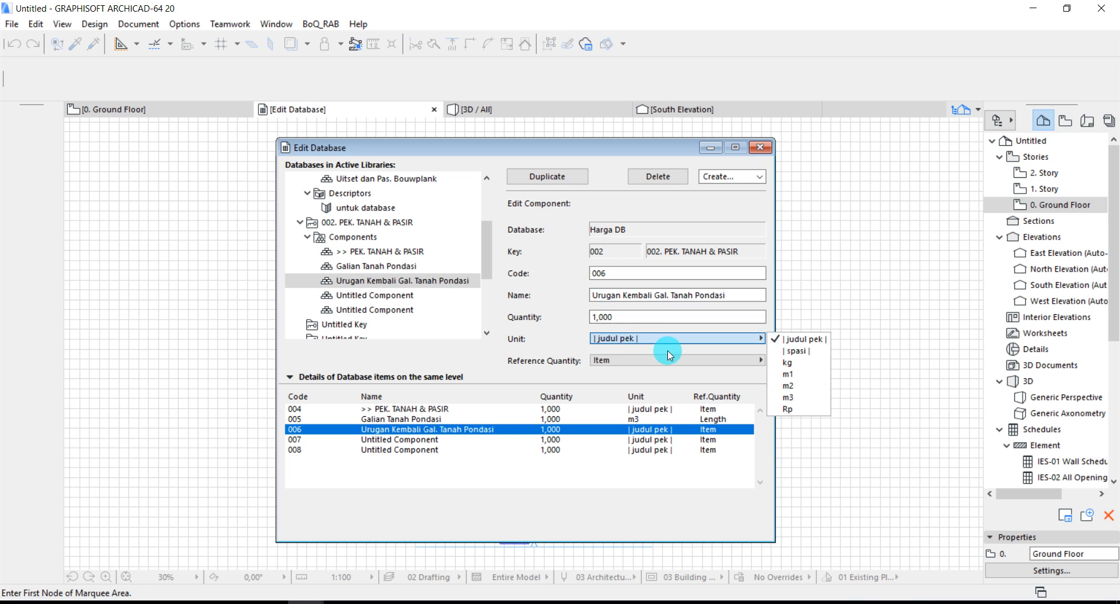
left_click(796, 397)
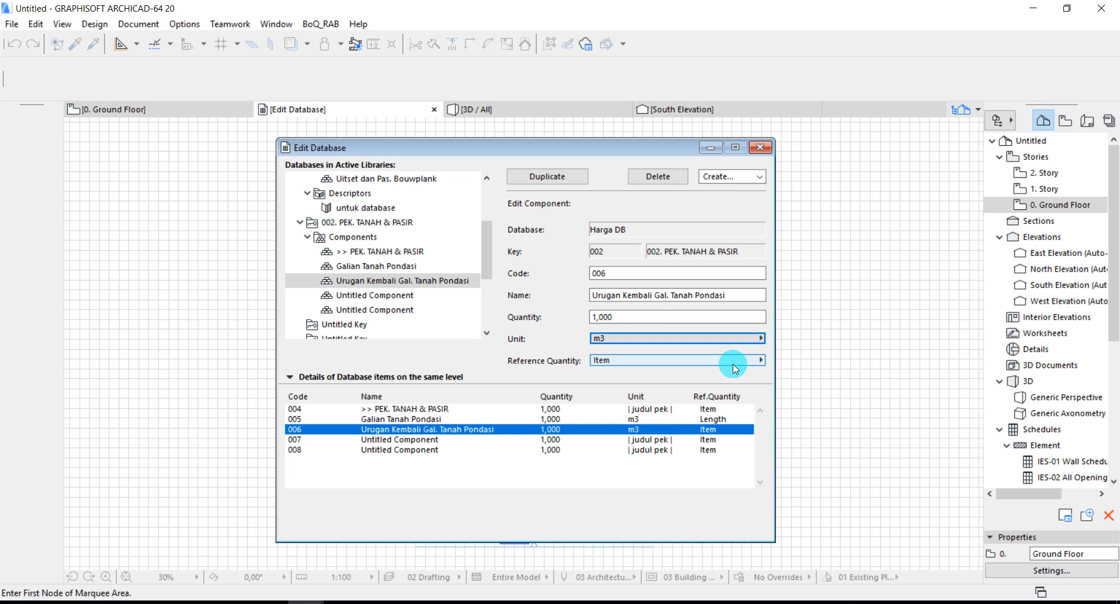
left_click(760, 361)
left_click(772, 373)
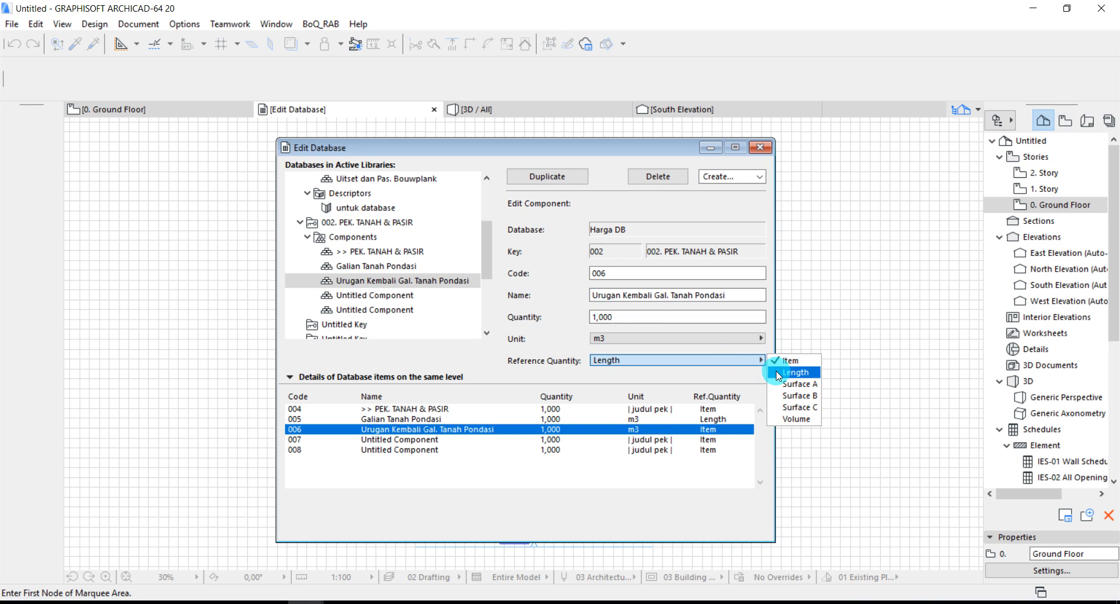
- Rename component 007 under the 002. PEK. TANAH & PASIR key as "Urugan Pasir Bawah Pondasi"
left_click(402, 295)
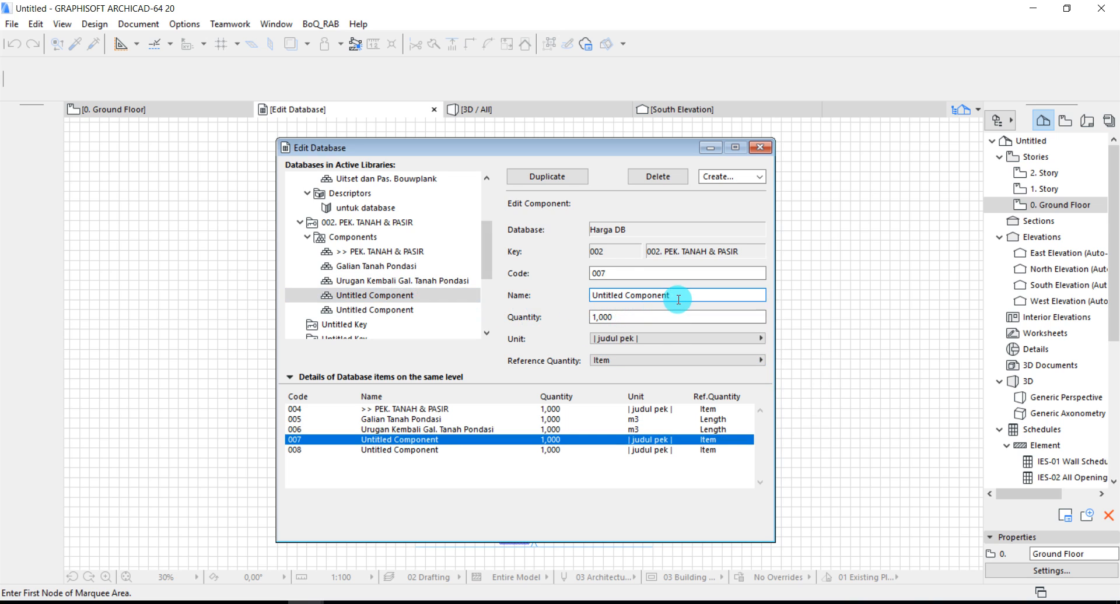
left_click_drag(676, 296, 567, 296)
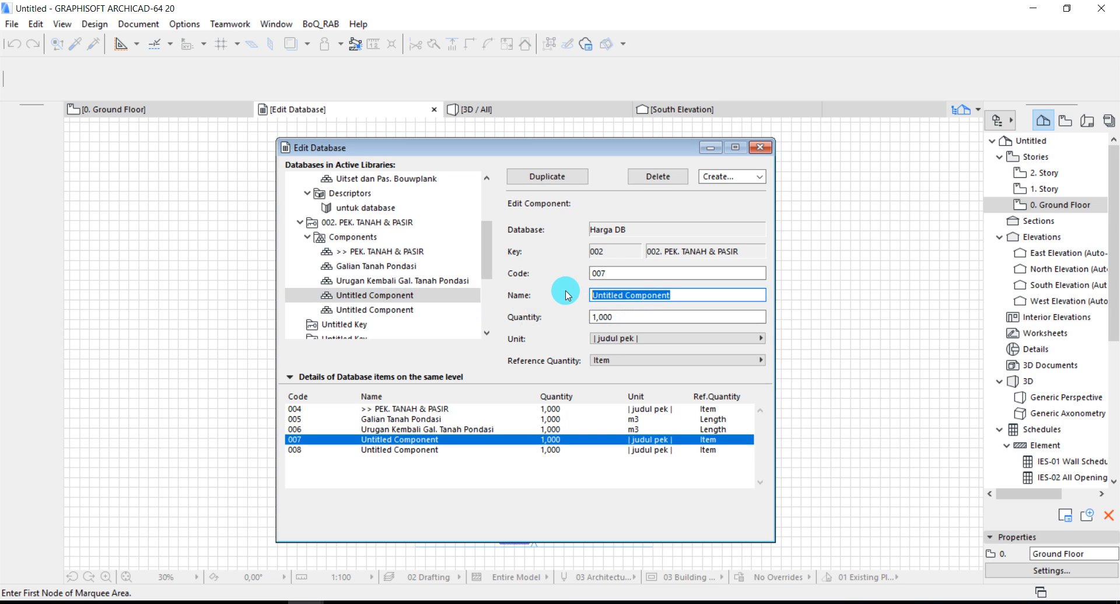
type("Uruga")
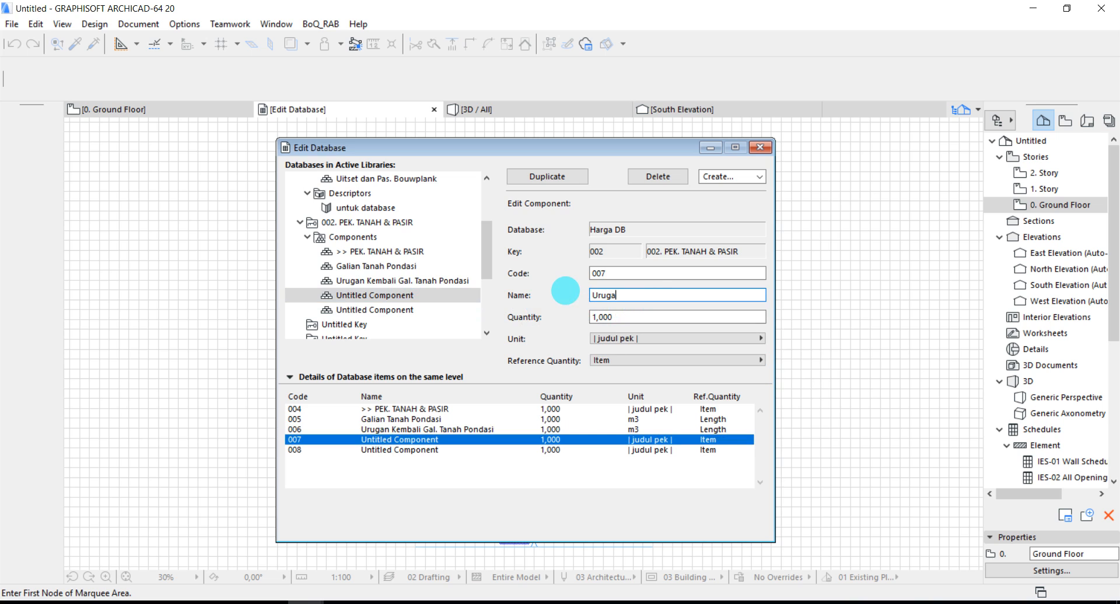
type("n Pasir Bawah Pondasi")
- Rename component 008 under the 002. PEK. TANAH & PASIR key as "Urugan Pasir Bawah LAntai"
left_click(407, 314)
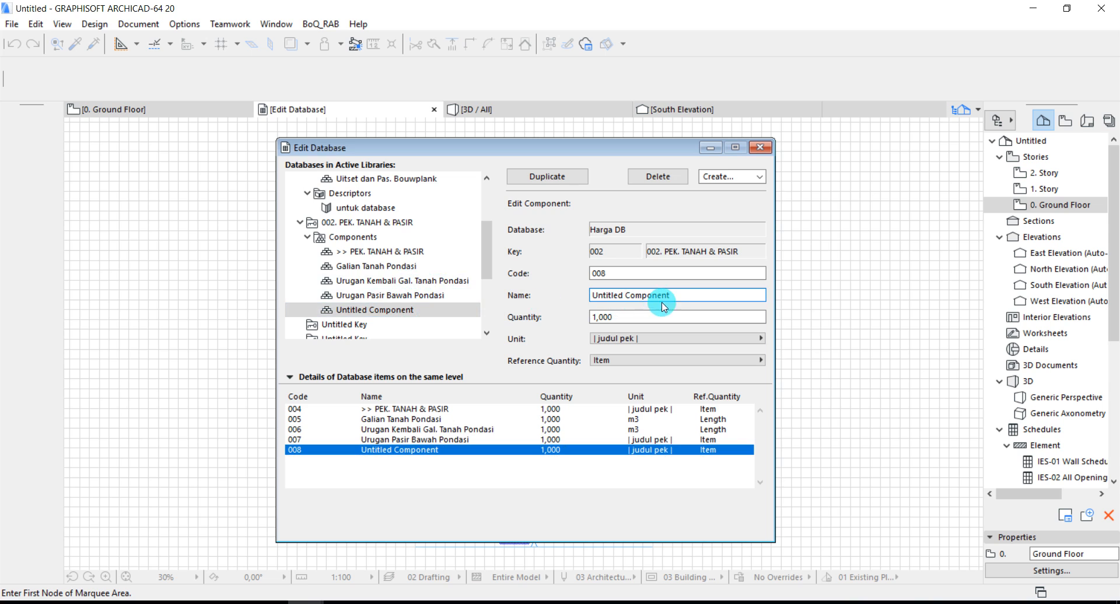
left_click_drag(683, 299, 587, 300)
type("Urug")
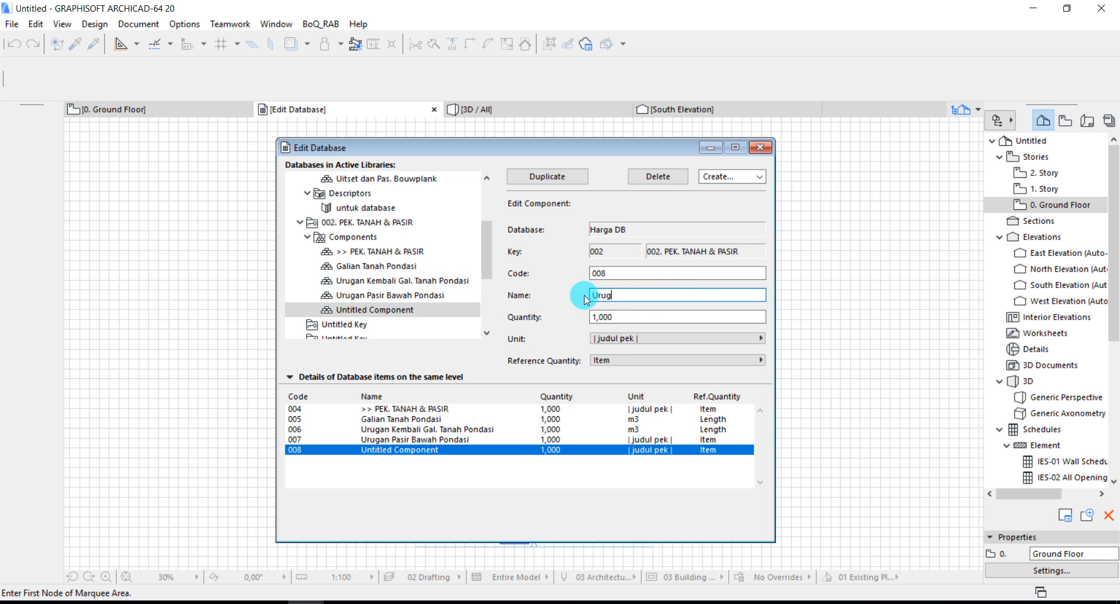
type("an Pasir Bawah")
key("Return")
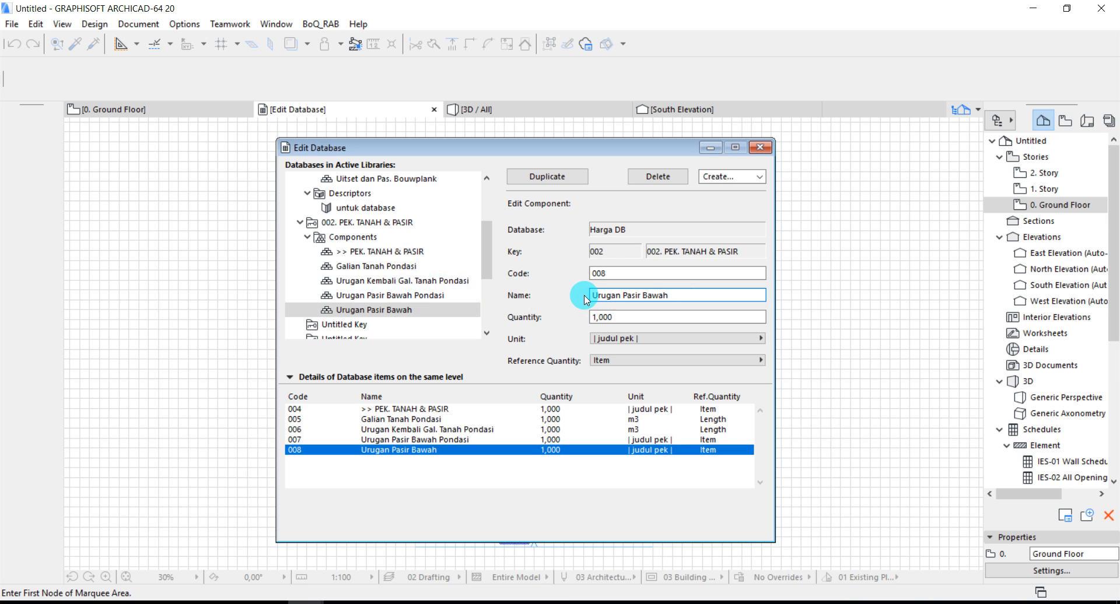
type("LAntai")
- Set the Urugan Pasir Bawah LAntai component's unit to m3 and its reference quantity to Length
left_click(601, 338)
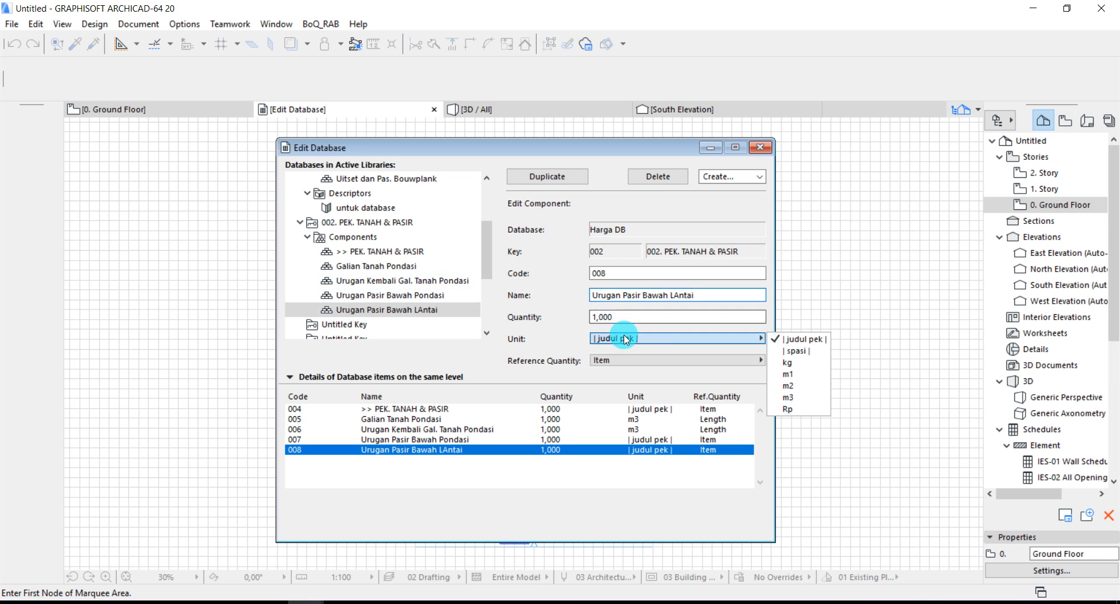
left_click(809, 397)
left_click(698, 363)
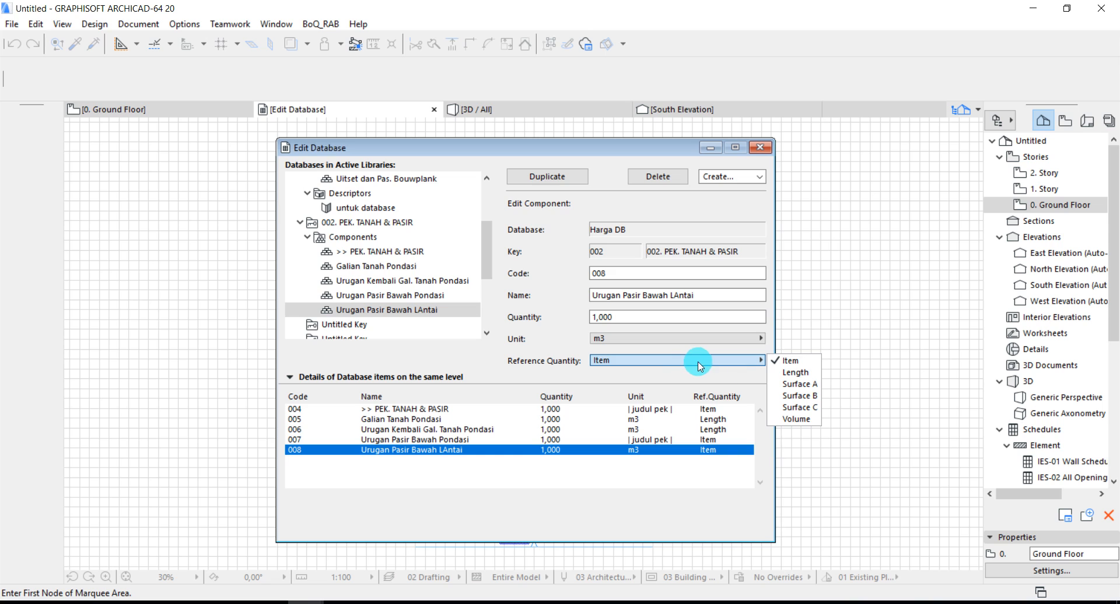
left_click(785, 372)
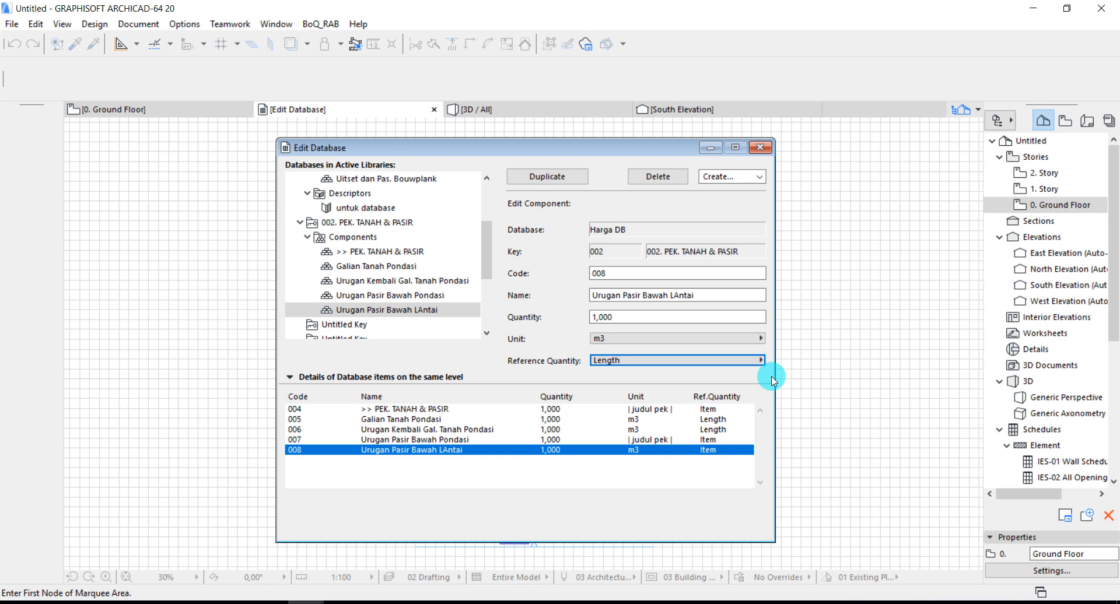
- Set the Urugan Pasir Bawah Pondasi component's unit to m3 and its reference quantity to Length
left_click(418, 298)
left_click(642, 340)
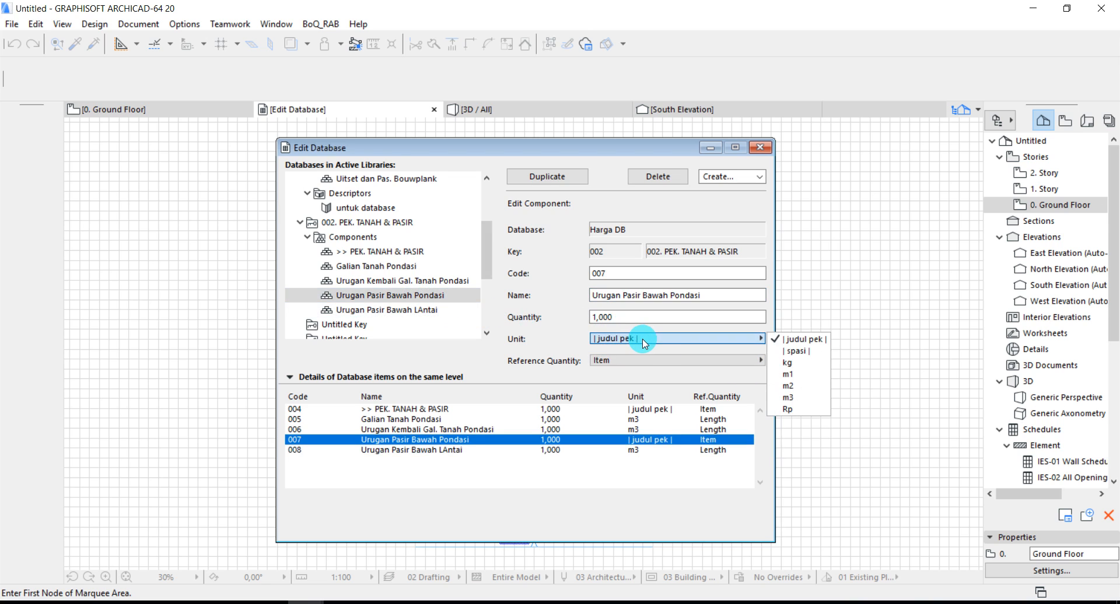
left_click(787, 397)
left_click(700, 361)
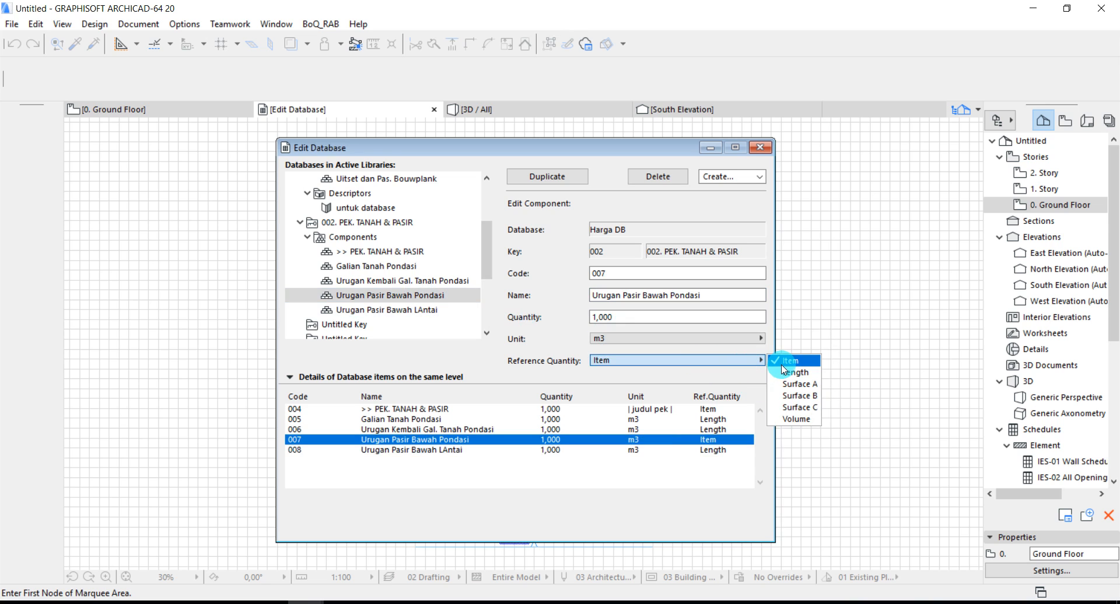
left_click(790, 372)
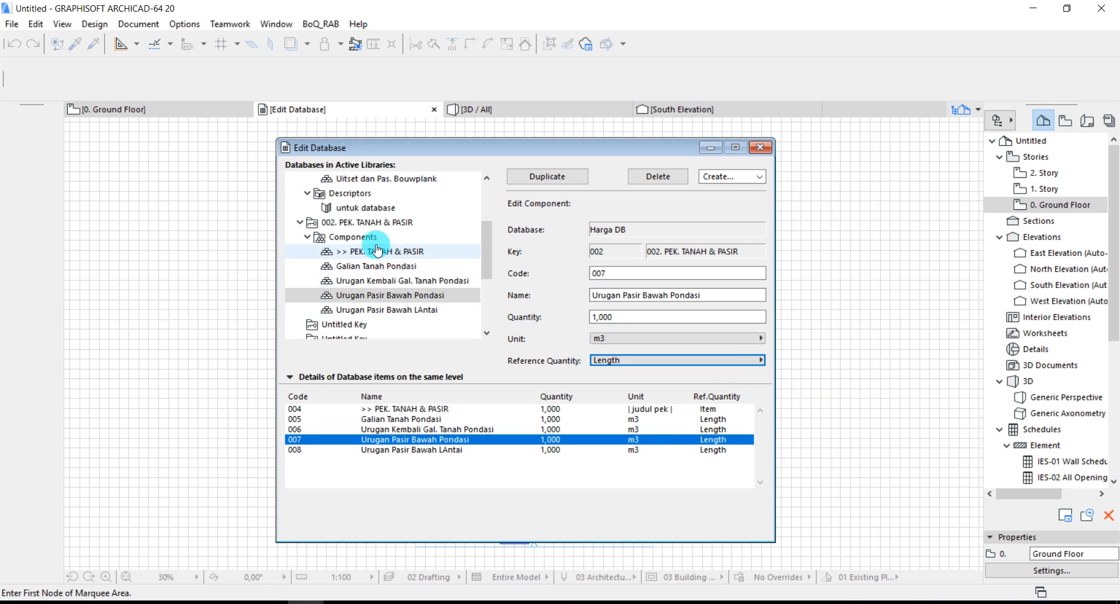
- Rename the untitled key with code 001 in Harga DB as "001. PEK. PERSIAPAN"
left_click(348, 198)
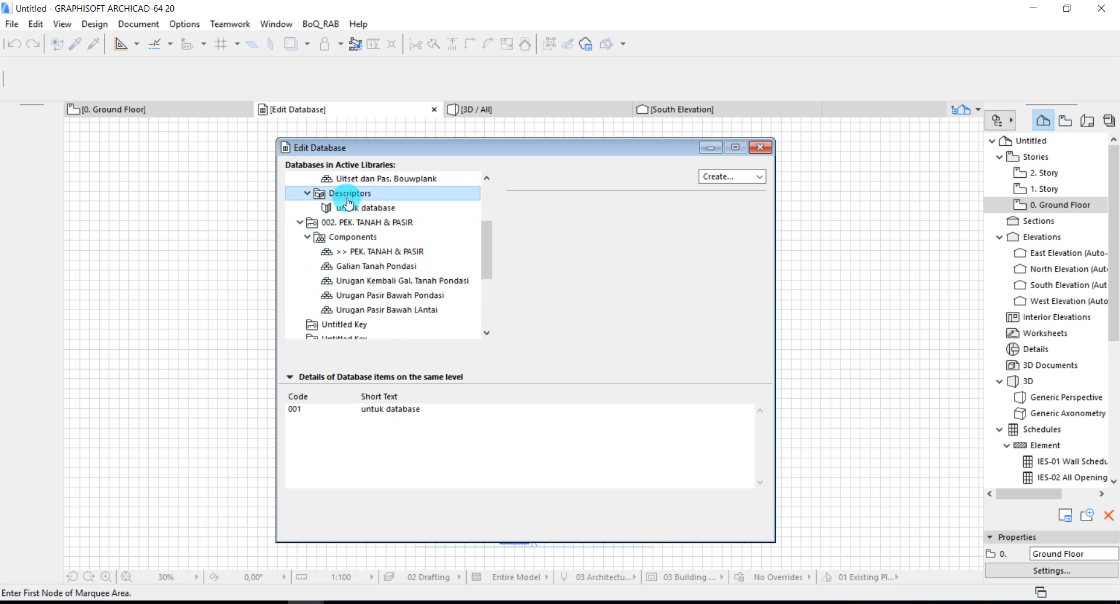
scroll(347, 201, "up", 1)
left_click(352, 208)
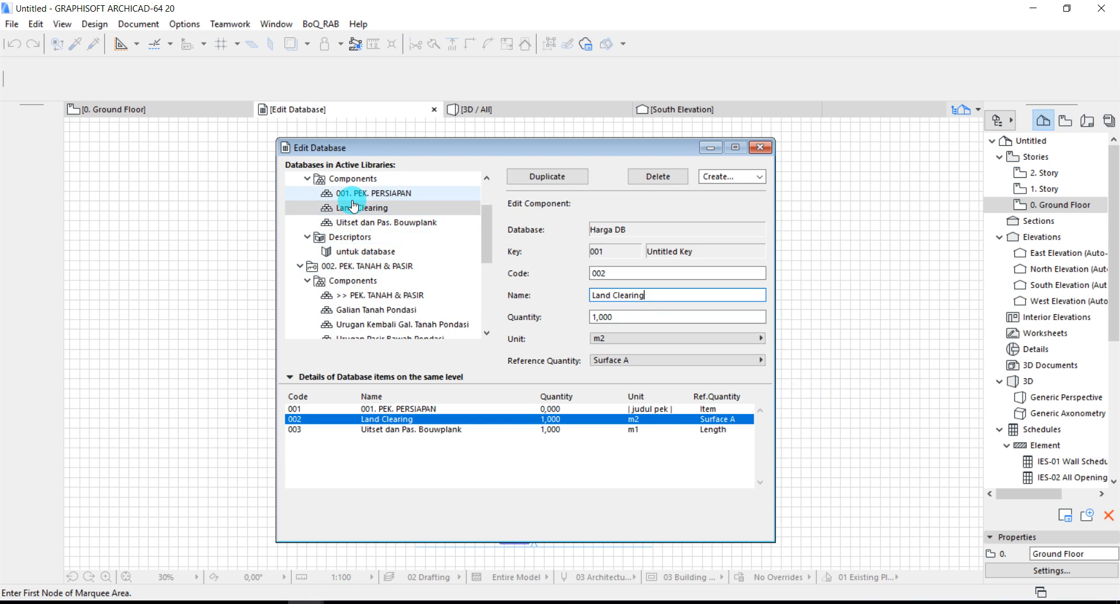
left_click(352, 193)
scroll(353, 198, "up", 1)
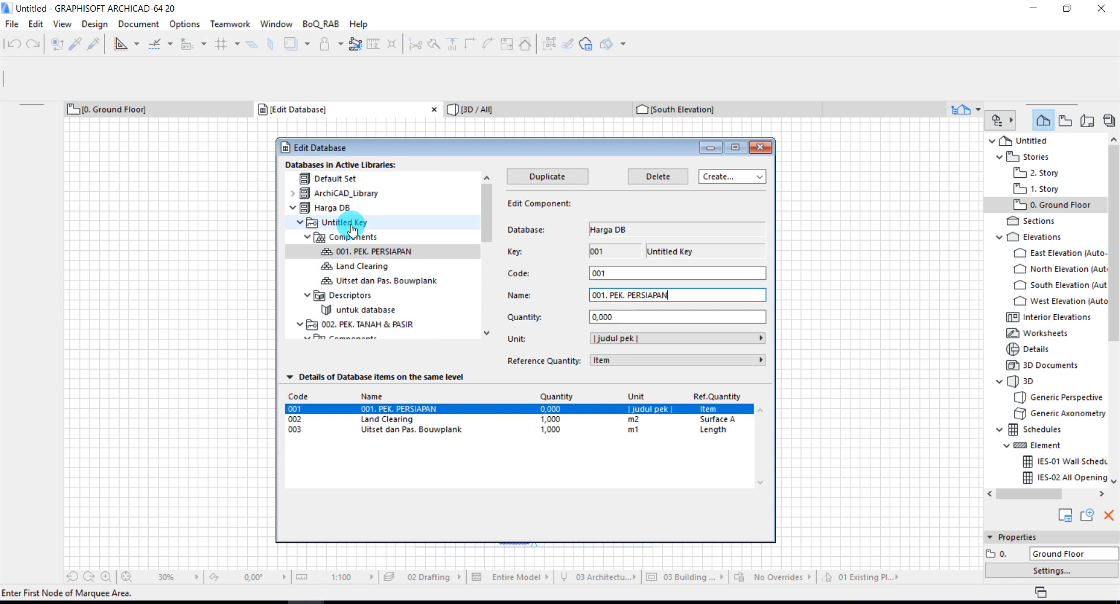
left_click(352, 225)
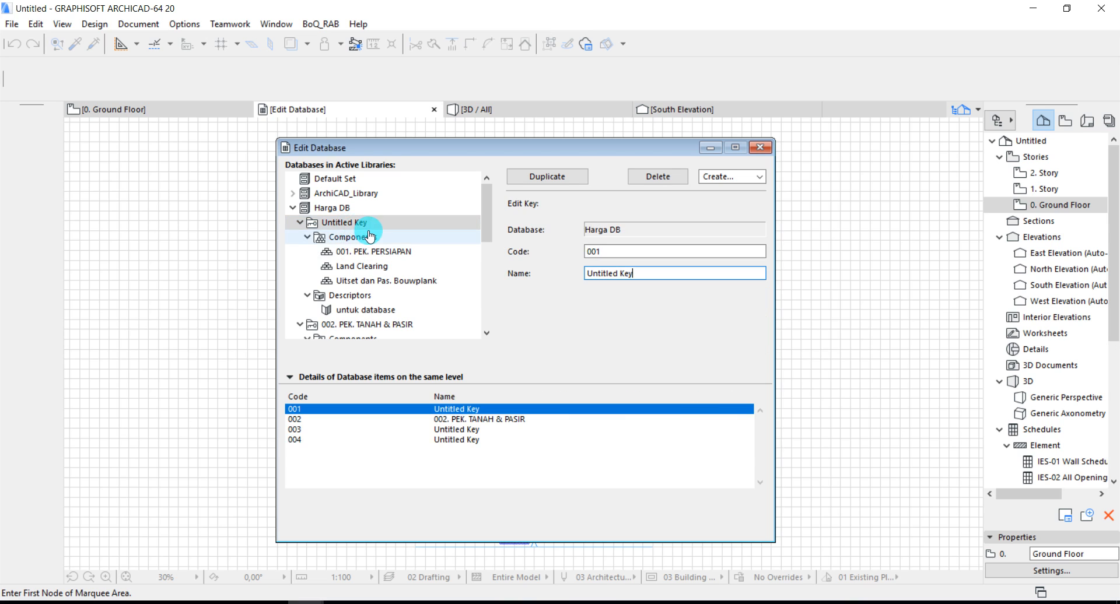
left_click(659, 272)
left_click_drag(659, 272, 530, 281)
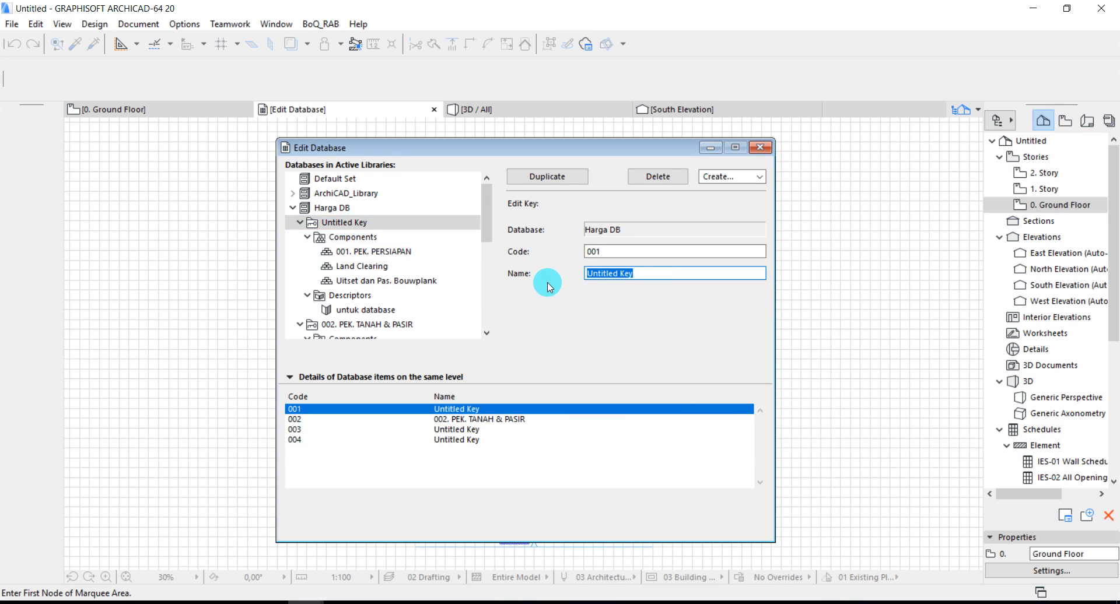
type("001. PEK")
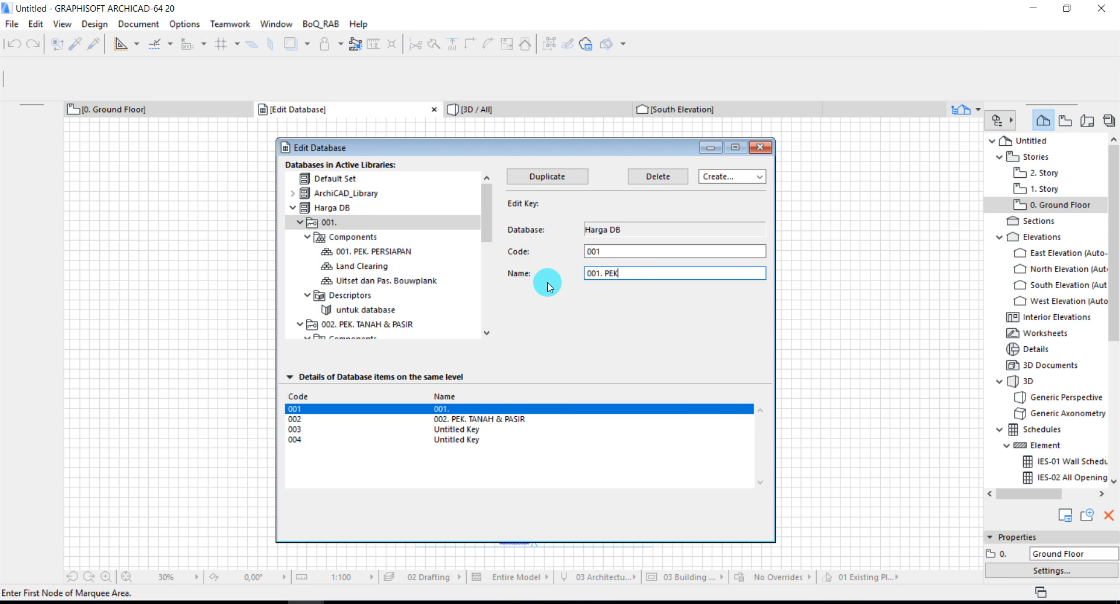
type(". PERSIAPAN")
- Replace the "001." prefix in component 001's name with ">>" so that it reads ">> PEK. PERSIAPAN"
left_click(365, 251)
left_click(611, 294)
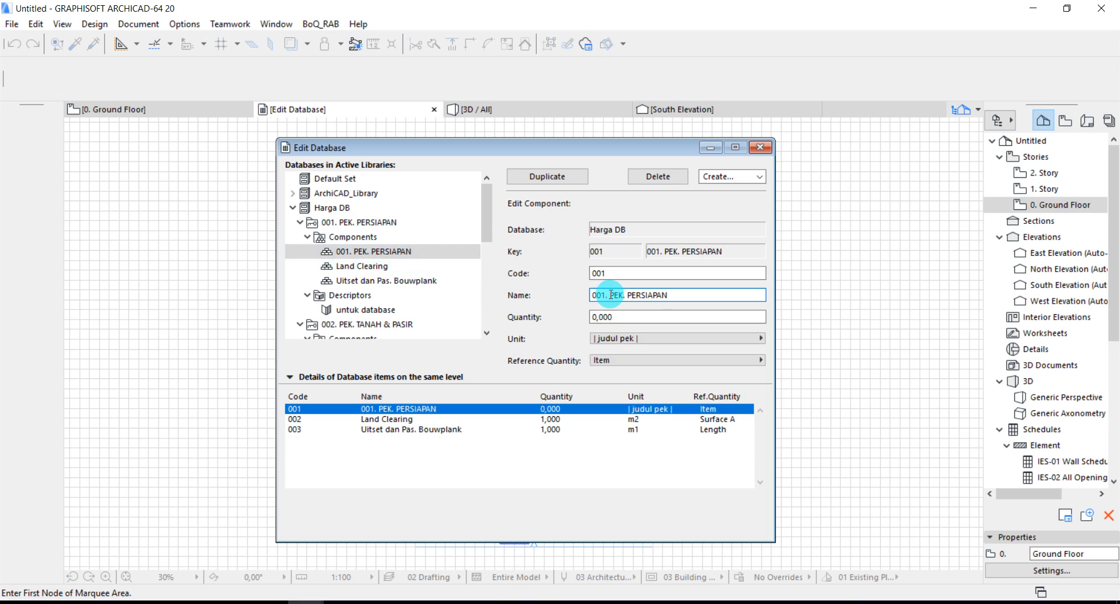
left_click_drag(609, 294, 567, 295)
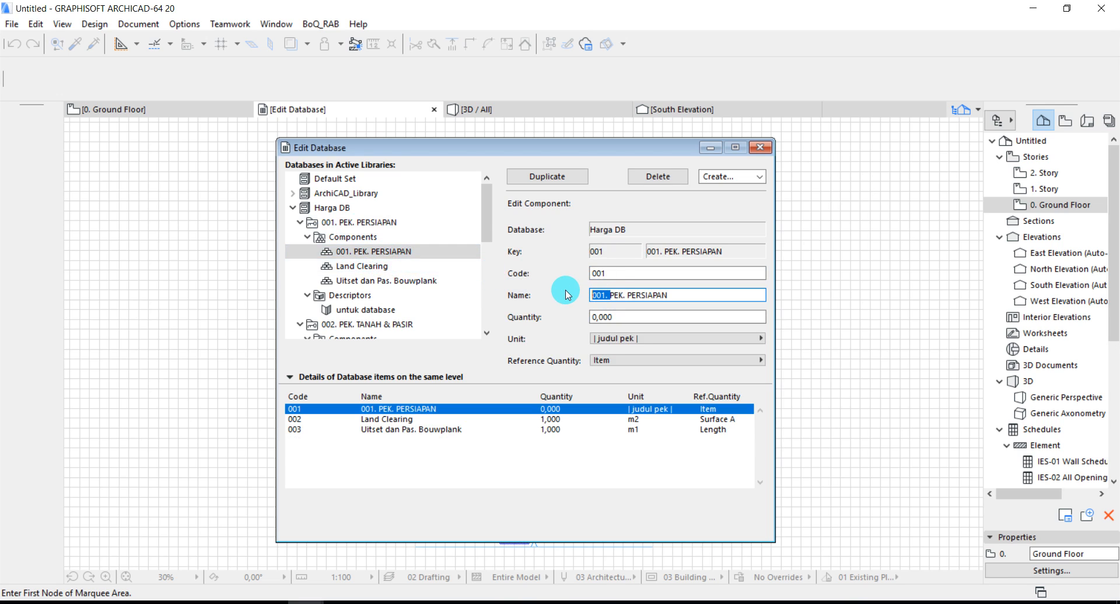
type(">>")
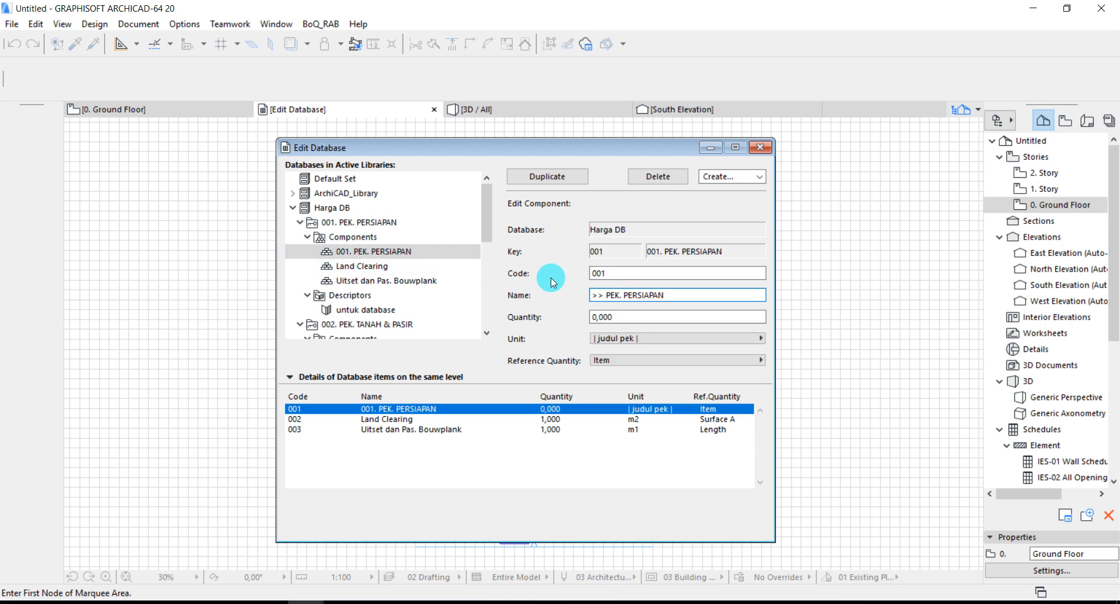
- Review the settings of the components under the 001. PEK. PERSIAPAN key and the >> PEK. TANAH & PASIR component
scroll(376, 296, "down", 1)
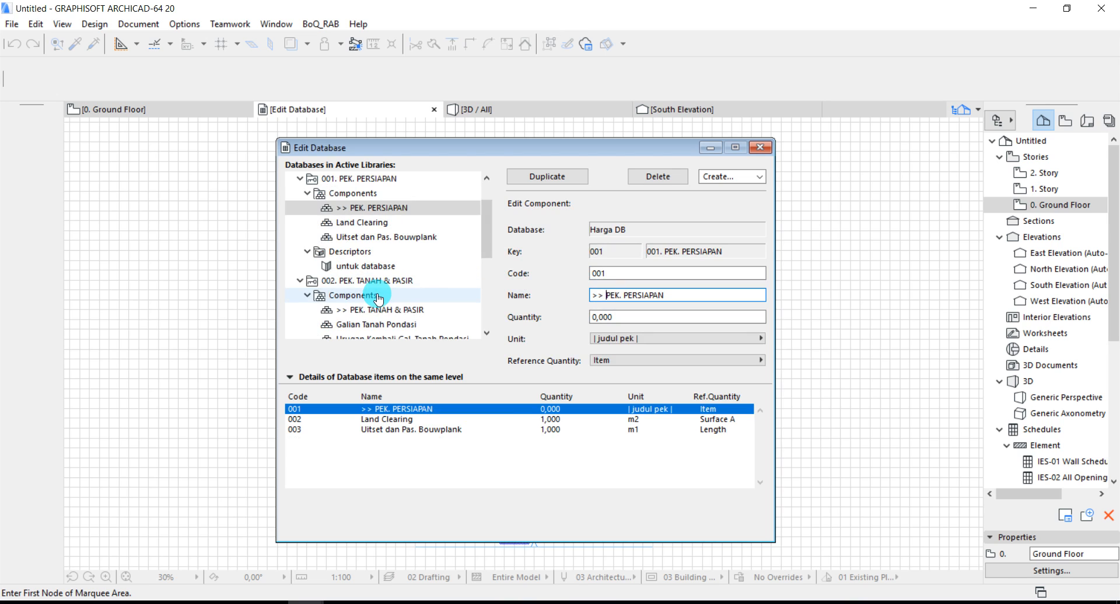
left_click(368, 225)
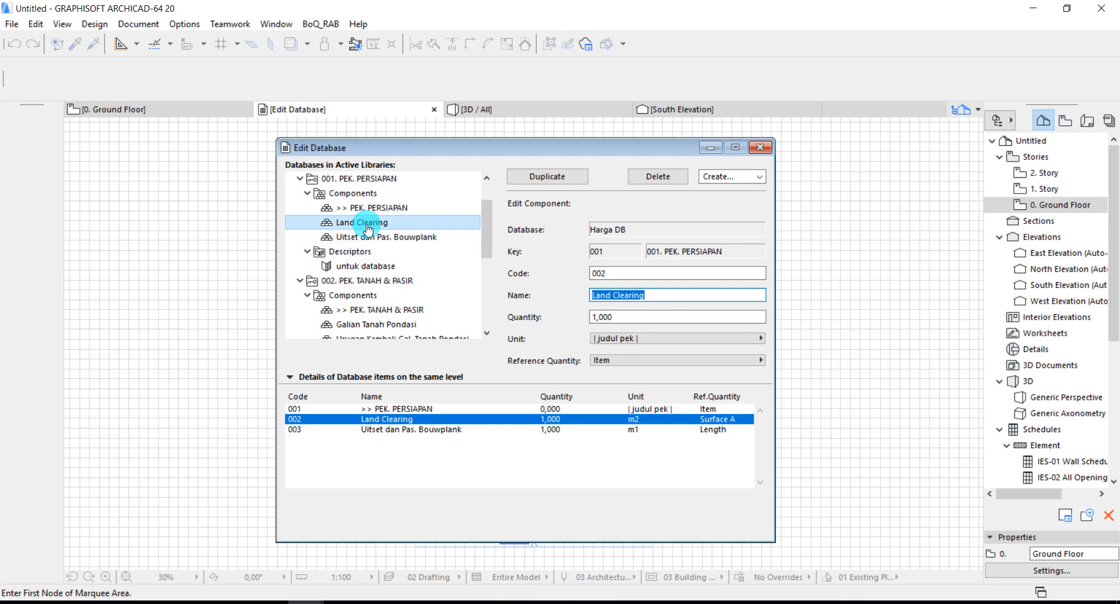
left_click(367, 237)
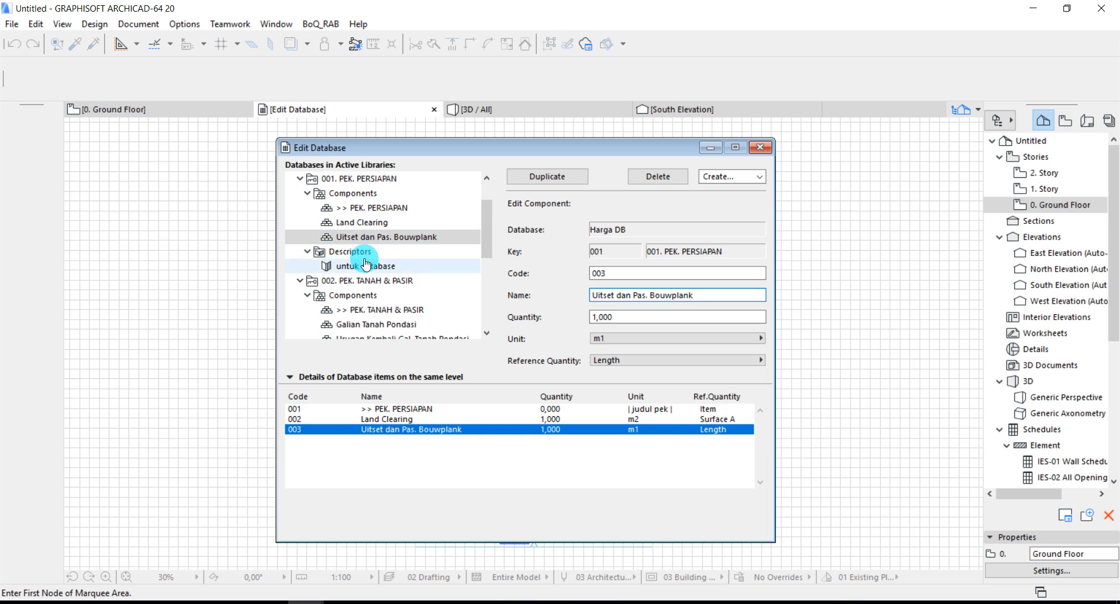
scroll(366, 266, "down", 1)
left_click(366, 266)
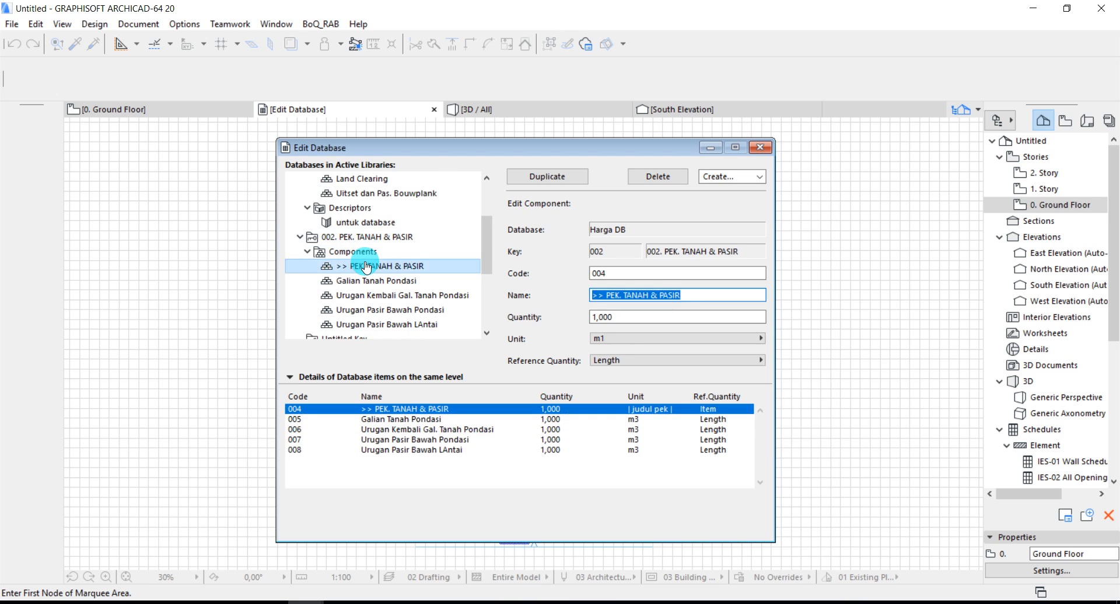
scroll(366, 266, "down", 1)
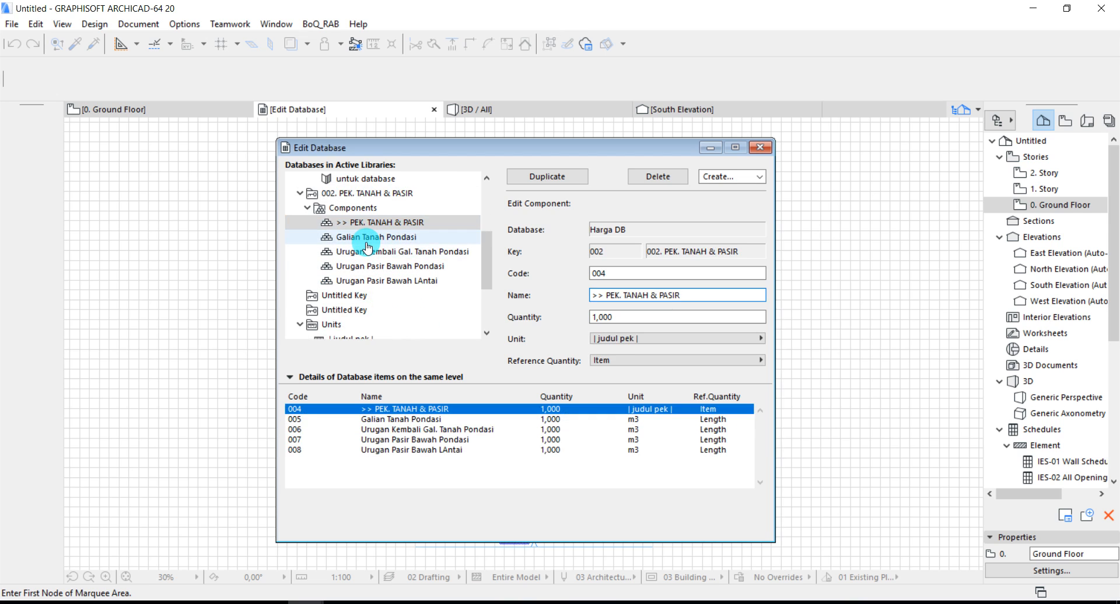
- Try Volume as the reference quantity of the Galian Tanah Pondasi component and restore it to Length
left_click(366, 238)
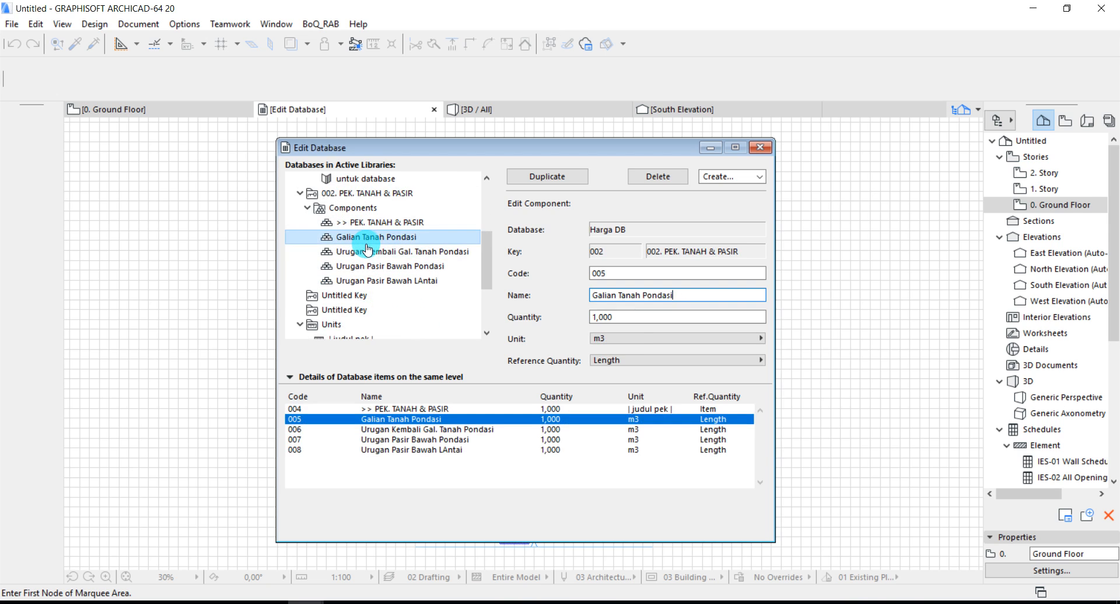
left_click(618, 360)
left_click(803, 384)
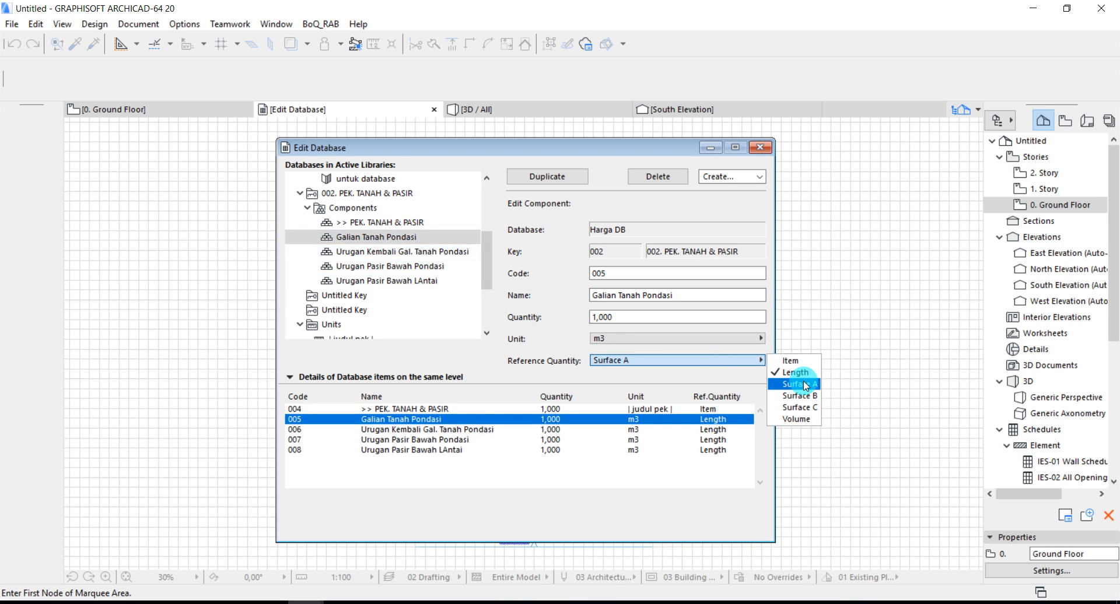
left_click(793, 419)
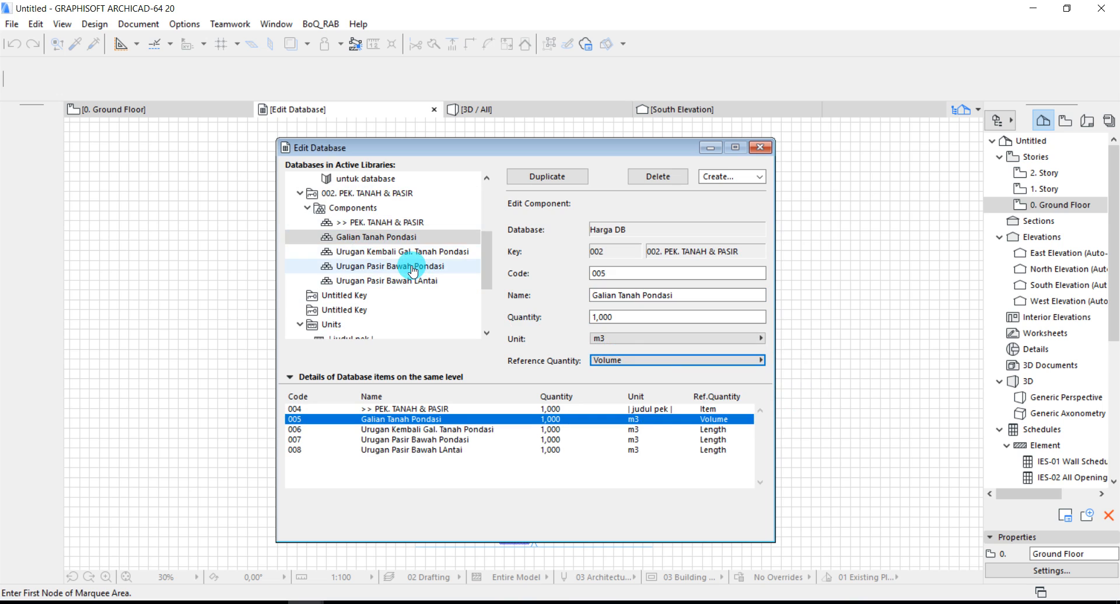
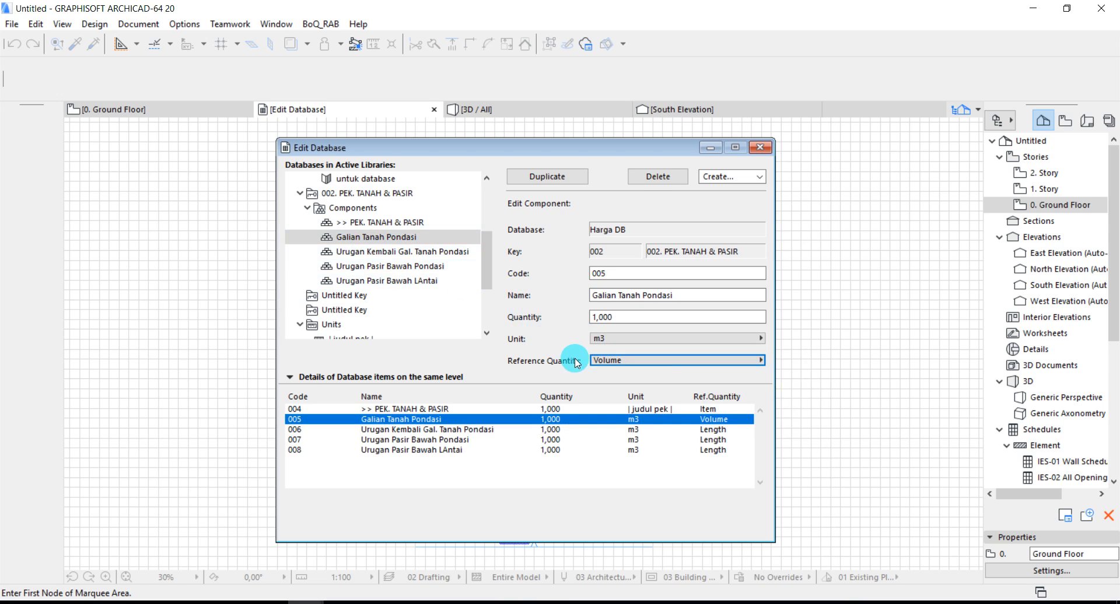
left_click(701, 362)
left_click(795, 373)
- Check the unit and reference quantity of the three Urugan components under the 002. PEK. TANAH & PASIR key
left_click(373, 255)
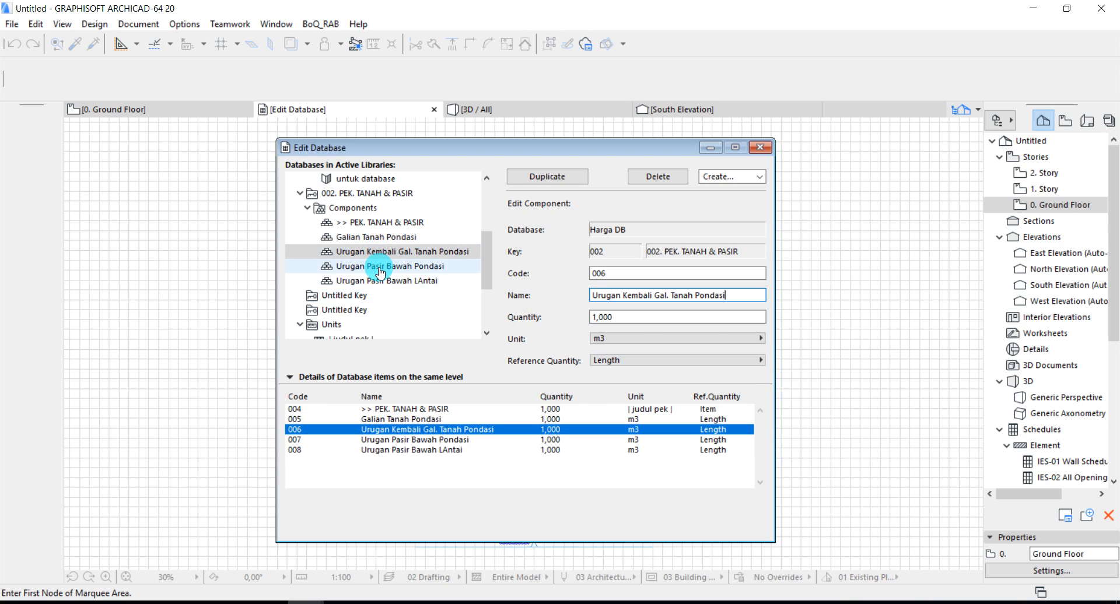
left_click(380, 269)
left_click(379, 281)
scroll(379, 292, "down", 1)
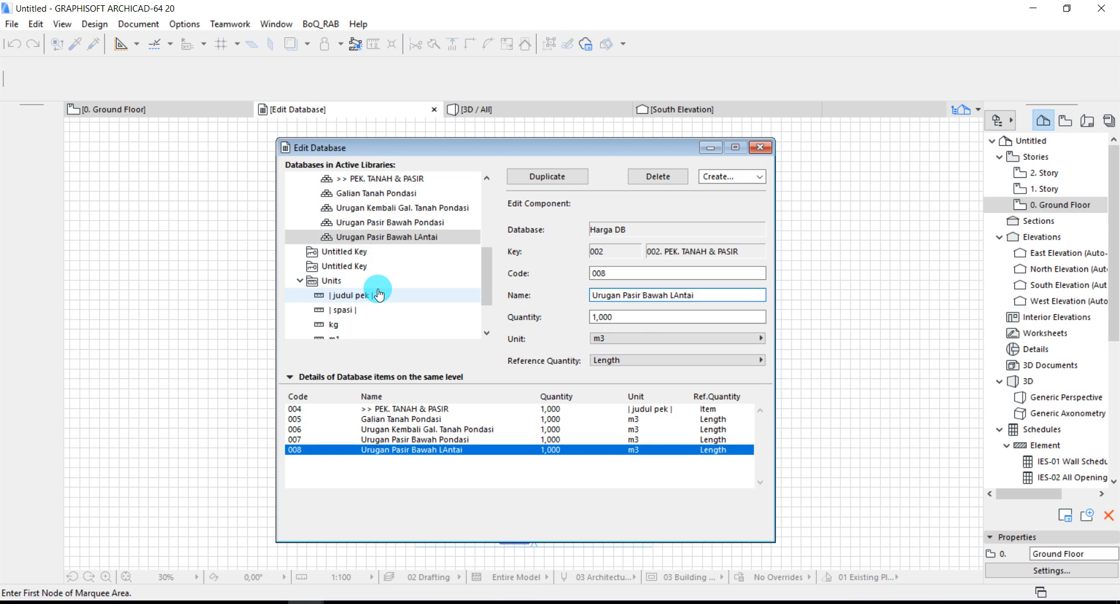
- Rename the untitled key with code 003 in Harga DB as "003. PEK. PONDASI"
left_click(336, 251)
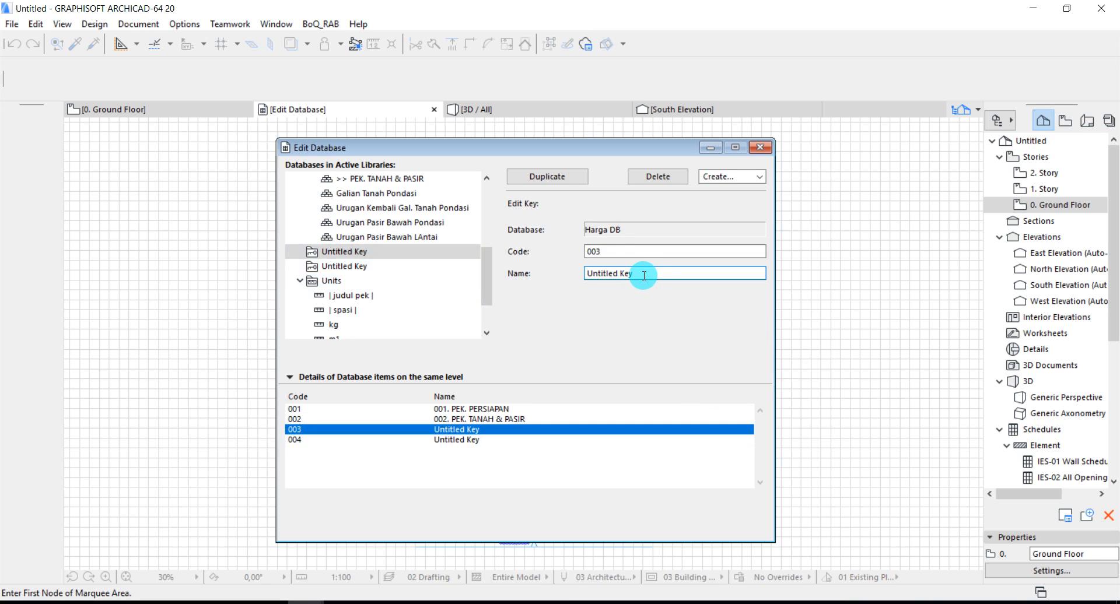
left_click_drag(644, 275, 551, 274)
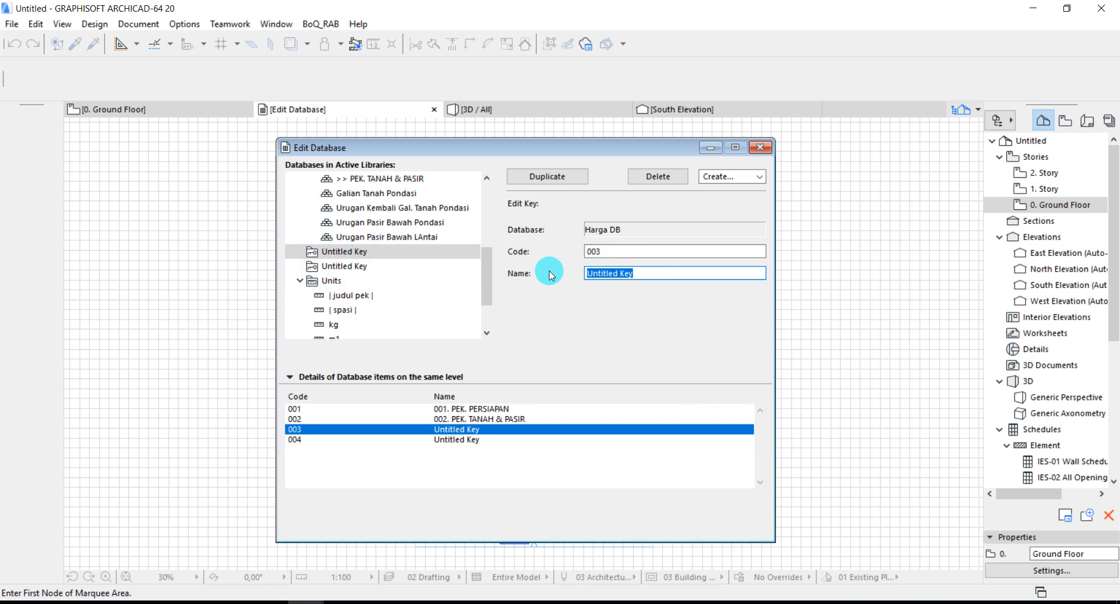
type("003")
key("Return")
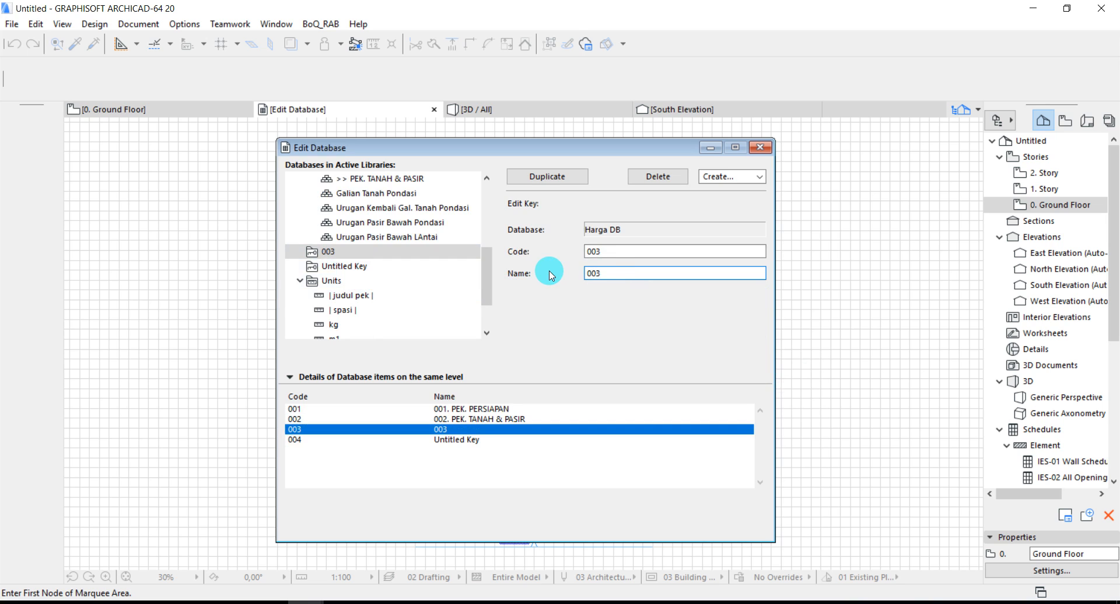
type(". ")
type("pr")
type("k")
key("BackSpace")
key("BackSpace")
key("BackSpace")
type("PEK. PONDASI")
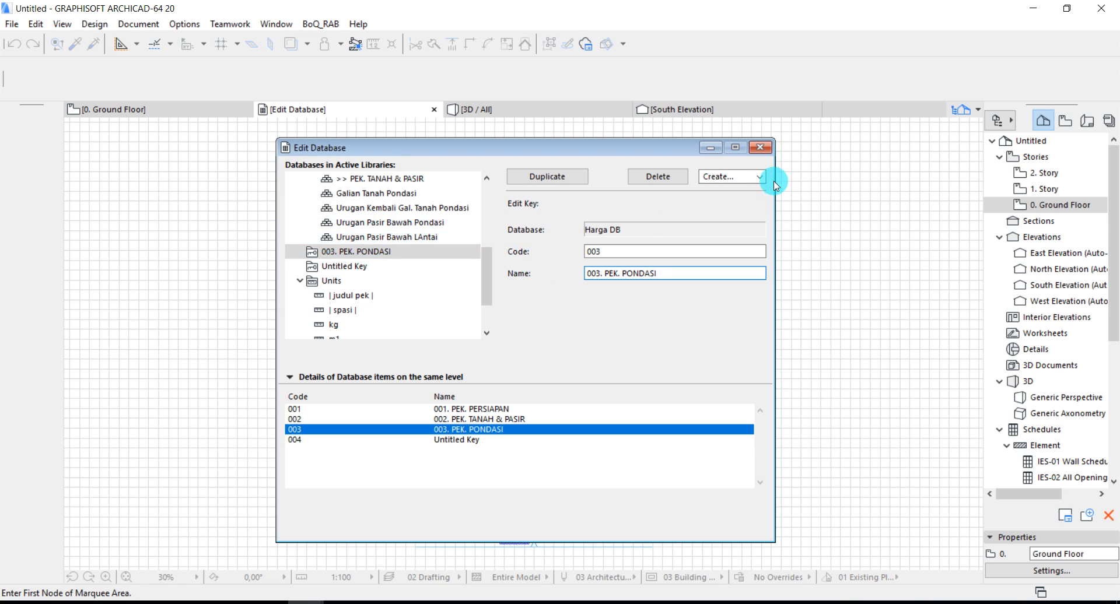
- Create four new components, codes 009 to 012, under the 003. PEK. PONDASI key
left_click(729, 176)
left_click(721, 234)
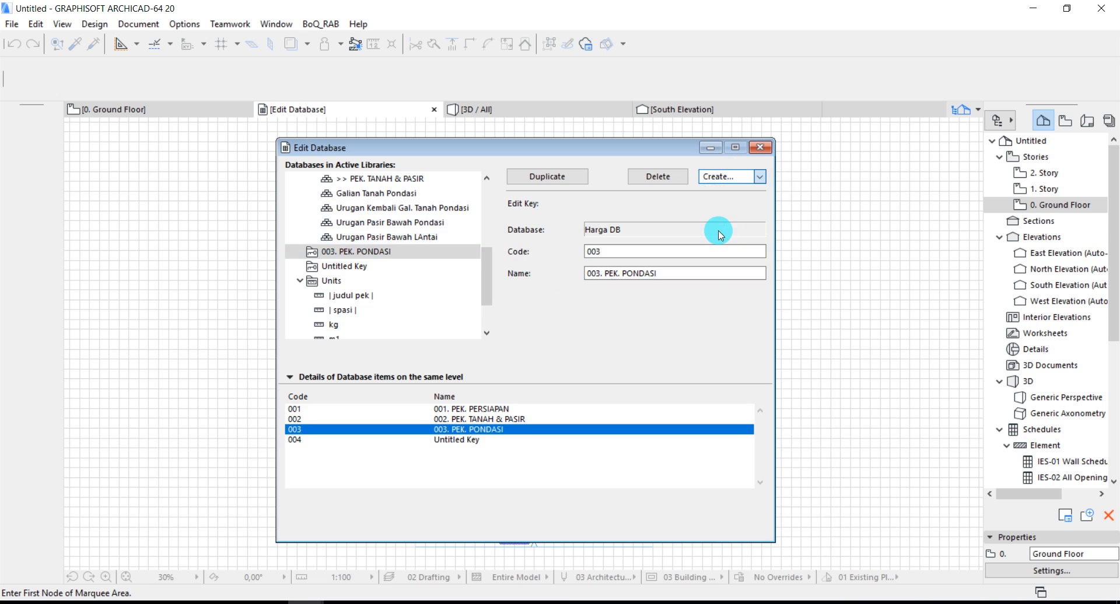
left_click(721, 176)
left_click(720, 220)
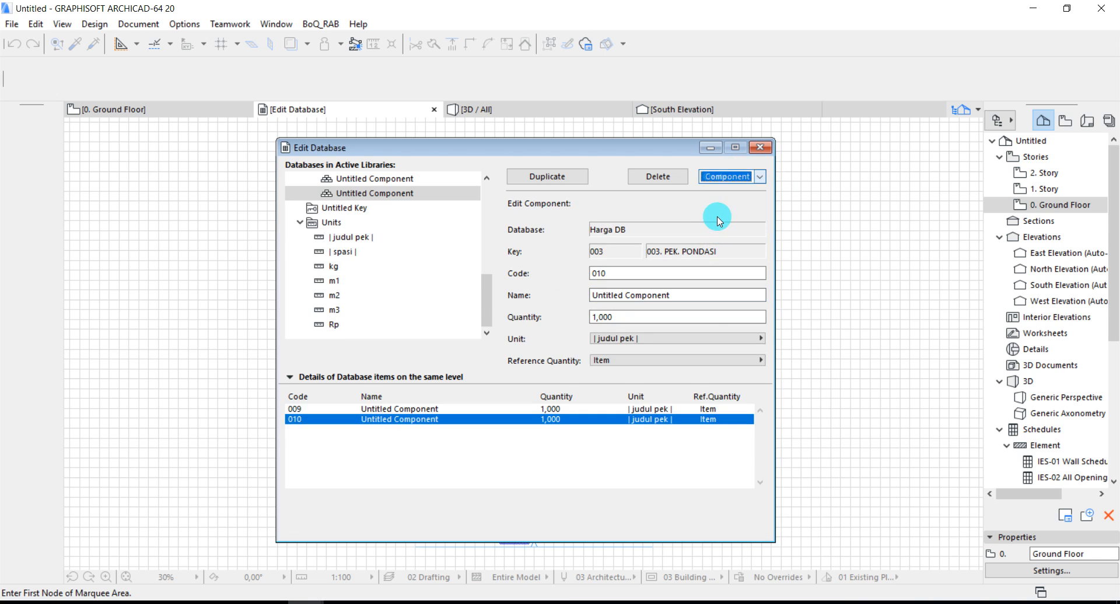
left_click(721, 176)
left_click(720, 222)
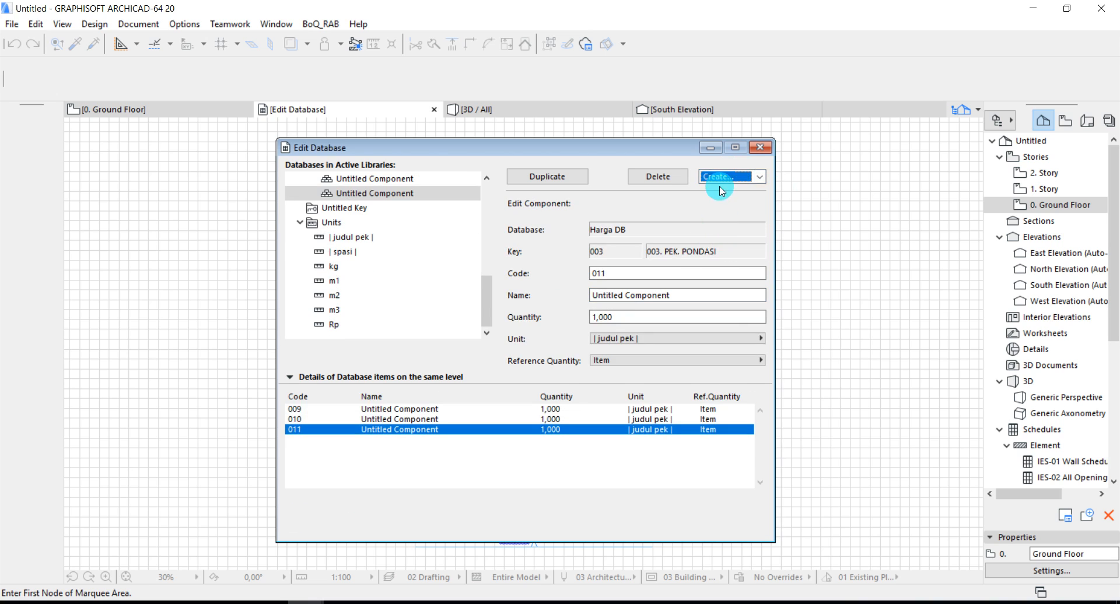
left_click(721, 176)
left_click(720, 222)
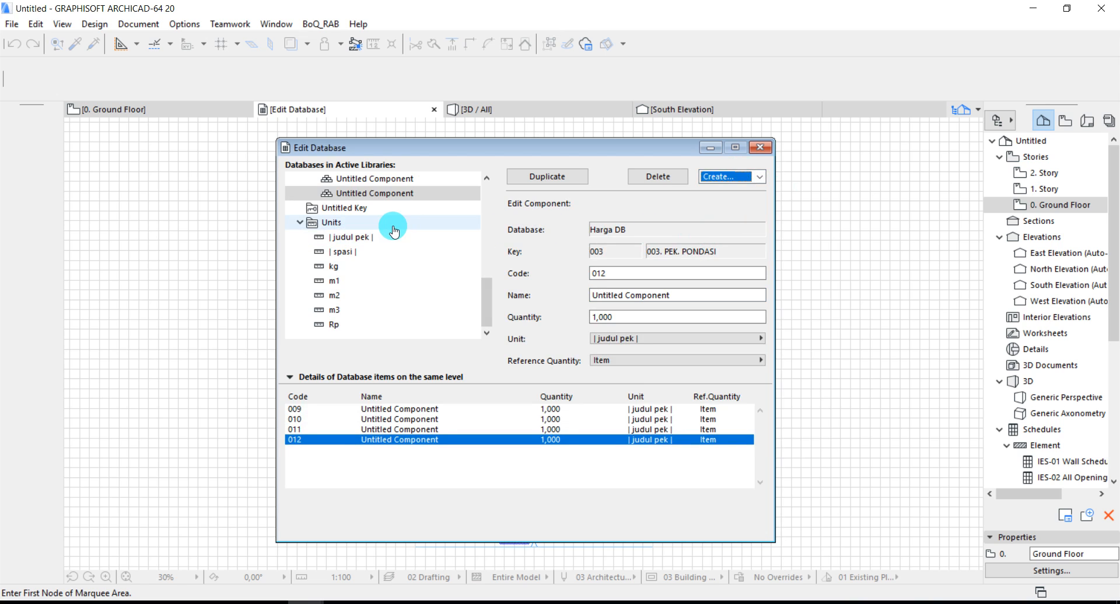
- Rename component 009 under the 003. PEK. PONDASI key as ">> PEK. PONDASI"
scroll(394, 231, "up", 1)
left_click(387, 193)
left_click(684, 295)
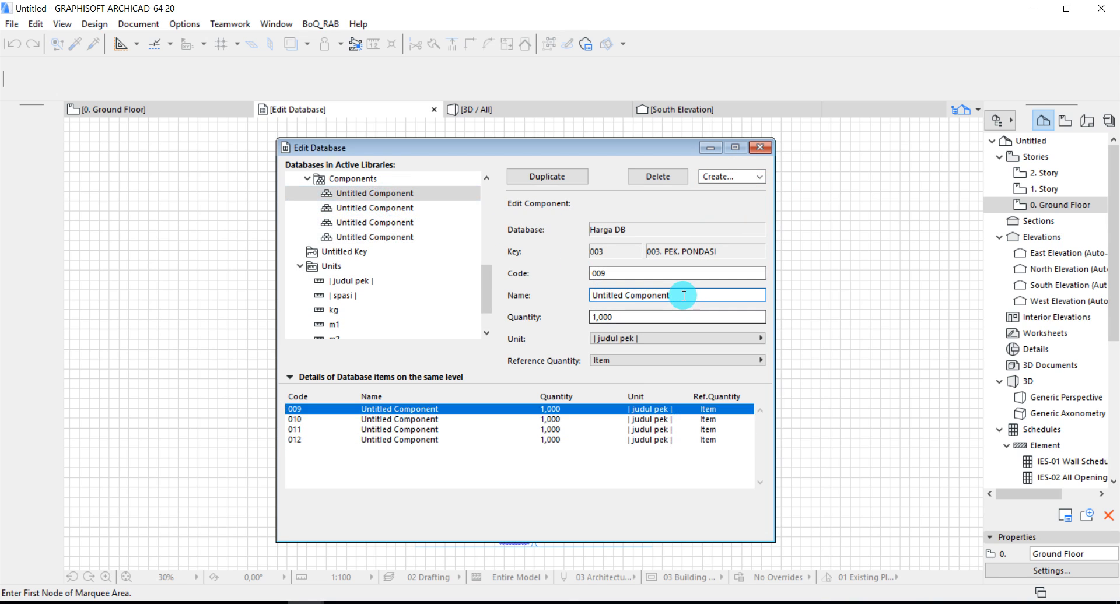
left_click_drag(683, 296, 586, 295)
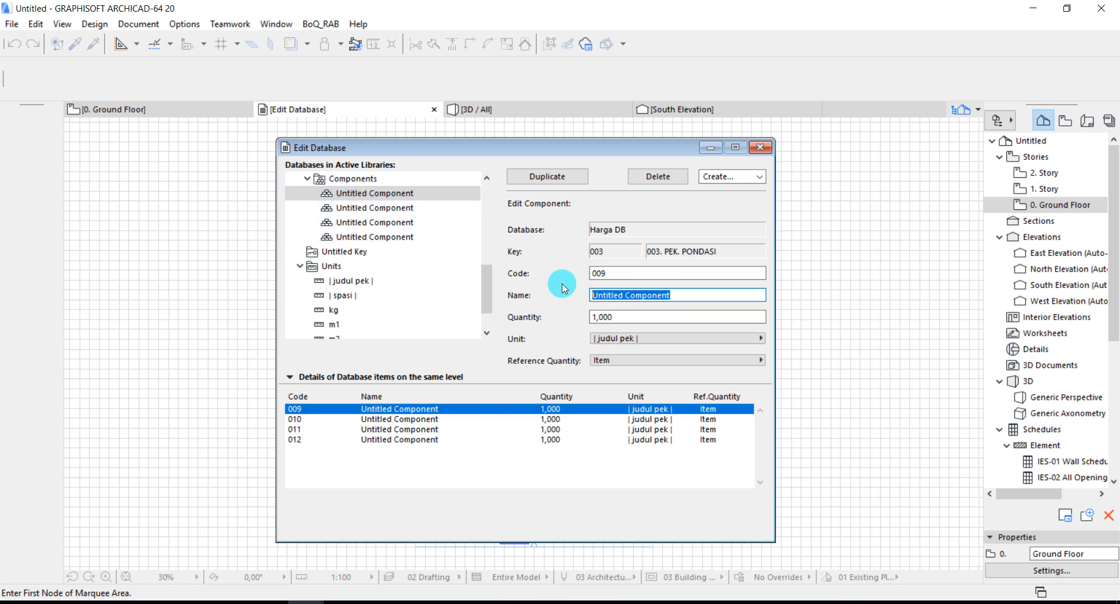
type(">>")
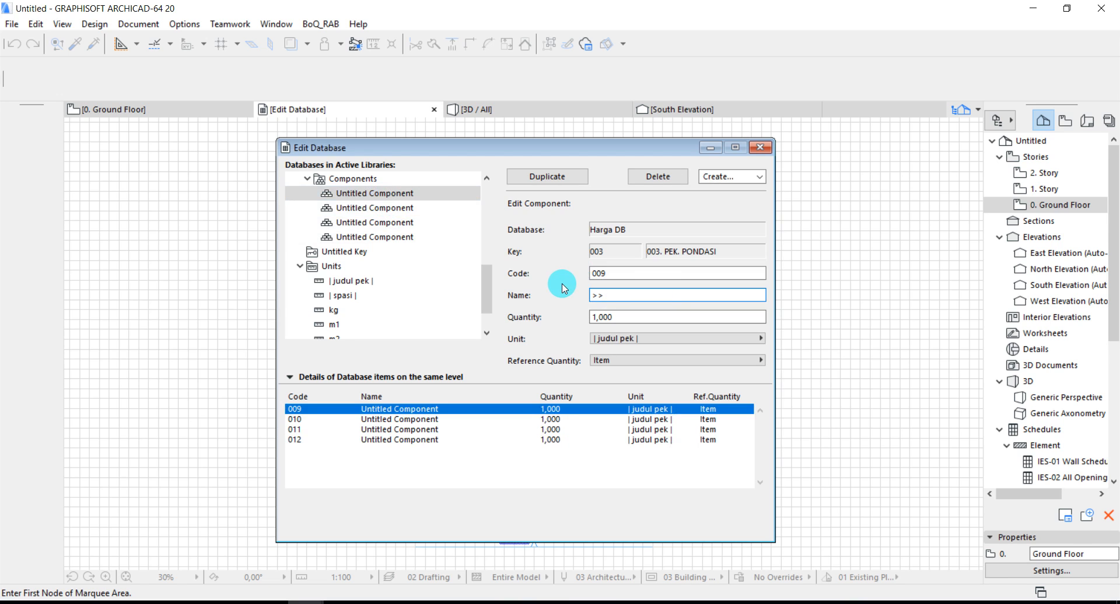
type("k")
type("PEK")
type(". PO")
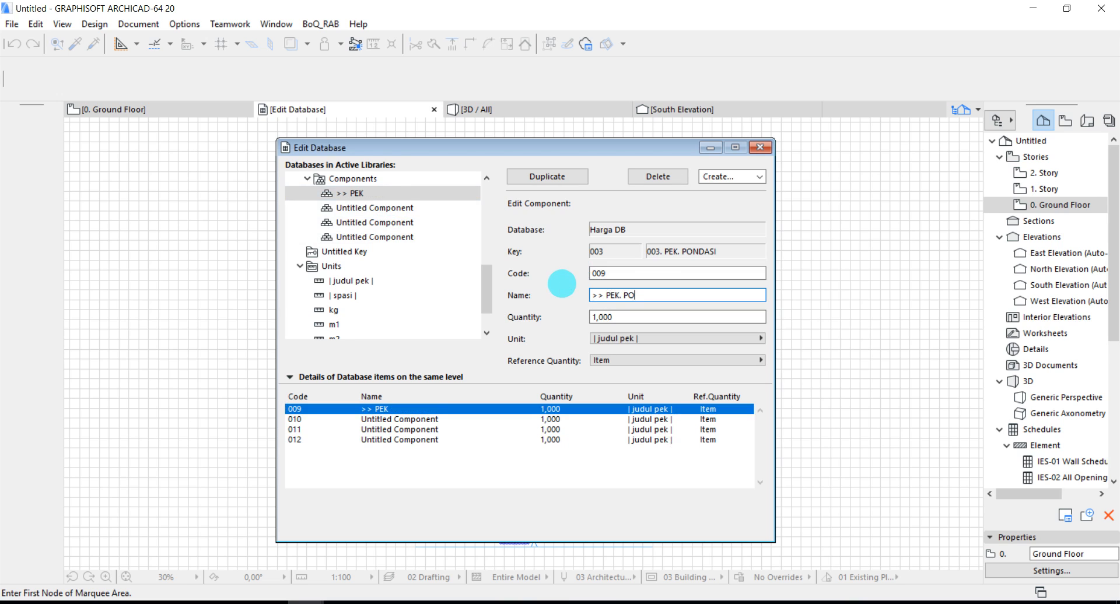
type("NDASI")
- Rename component 010 under the 003. PEK. PONDASI key as "Pas. Aanstamping Batu Kosong"
left_click(373, 208)
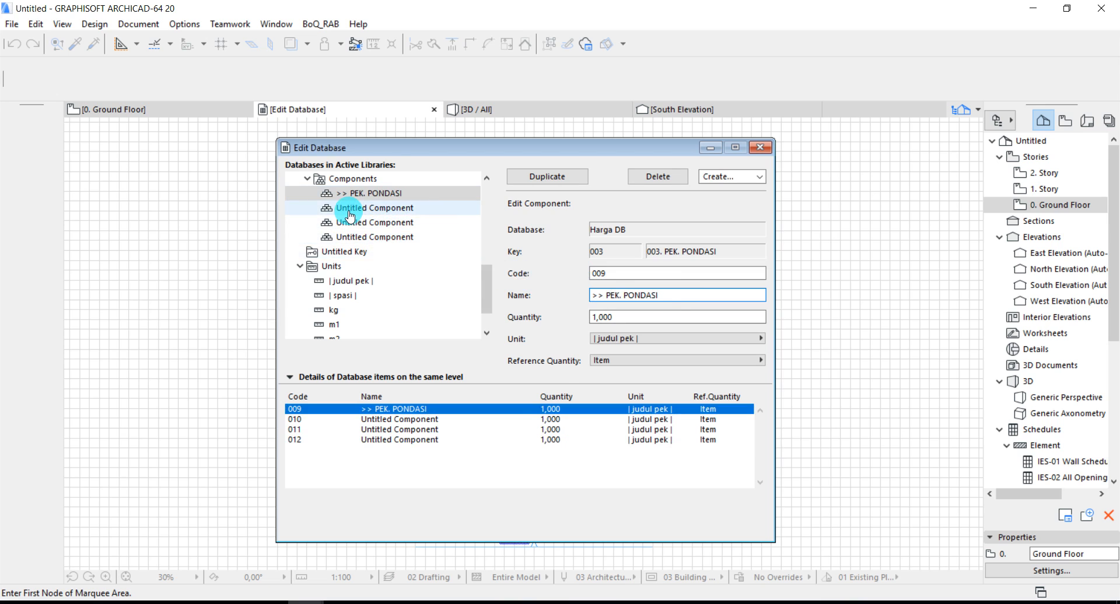
left_click_drag(671, 296, 556, 298)
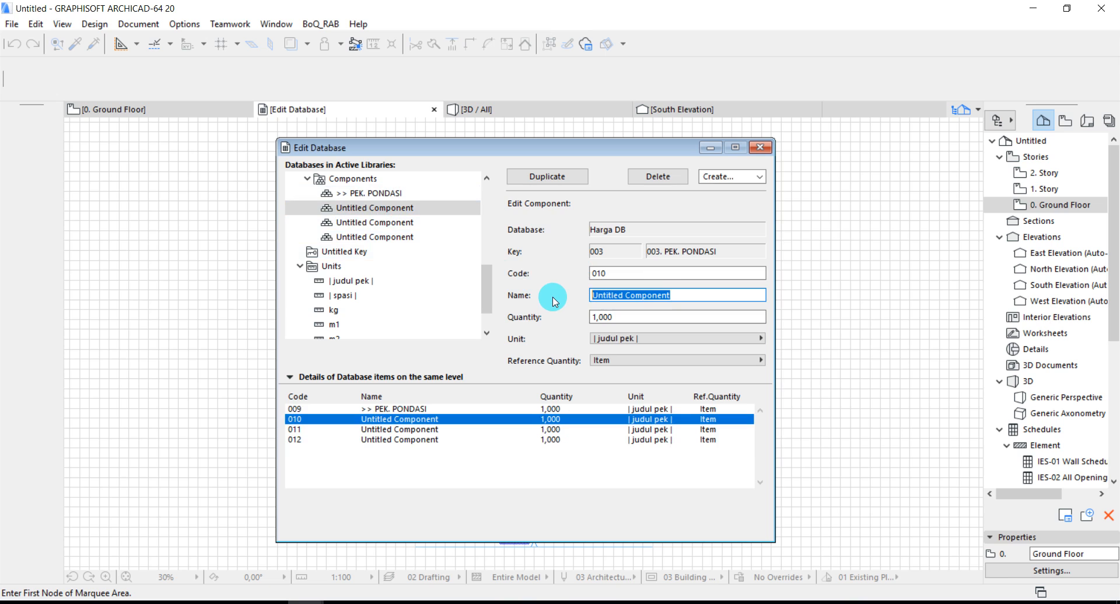
type("Pas.")
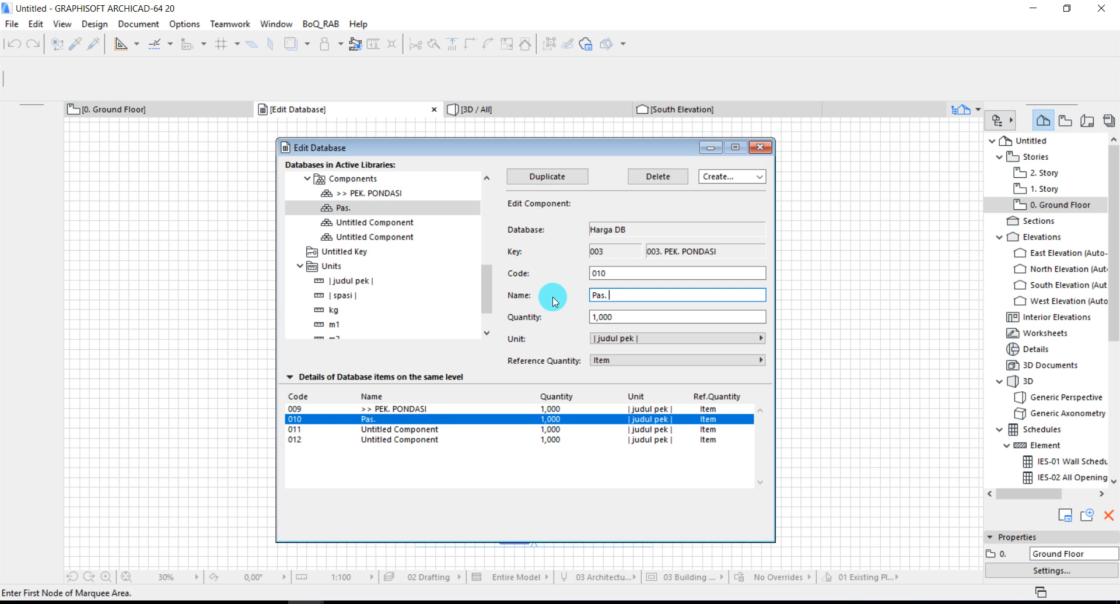
type(" Aanstamping B")
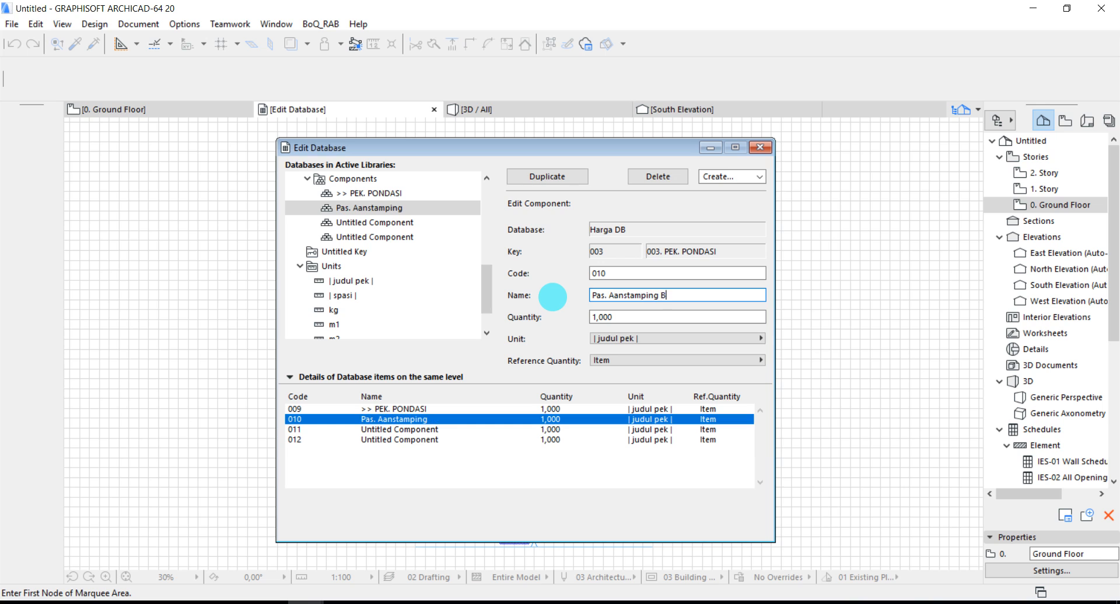
type("atu Kosong")
key("Return")
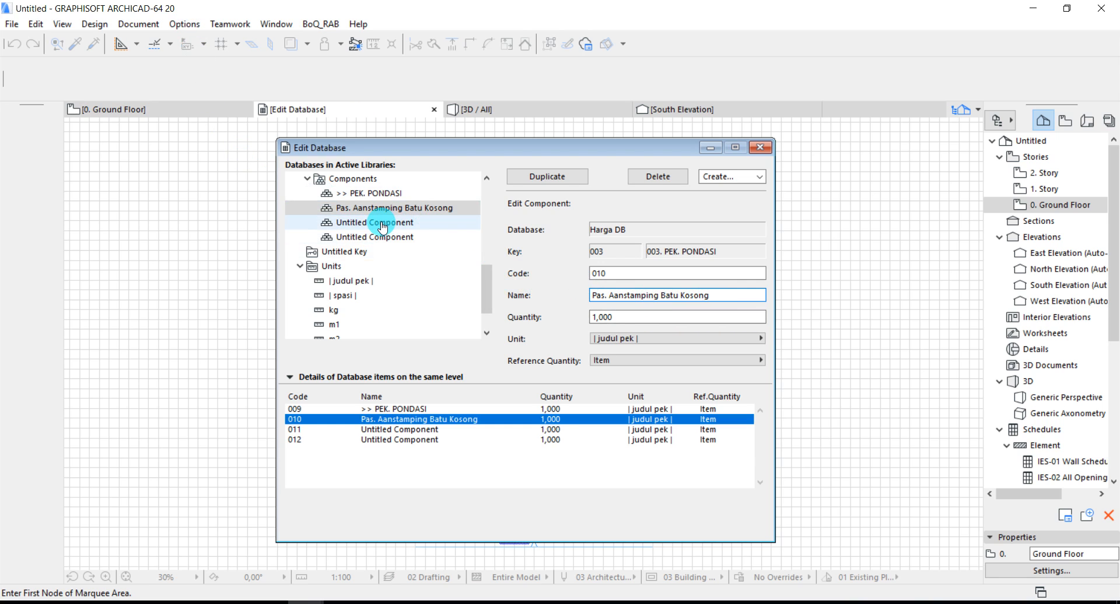
- Set the Pas. Aanstamping Batu Kosong component's unit to m3 and its reference quantity to Volume
left_click(726, 339)
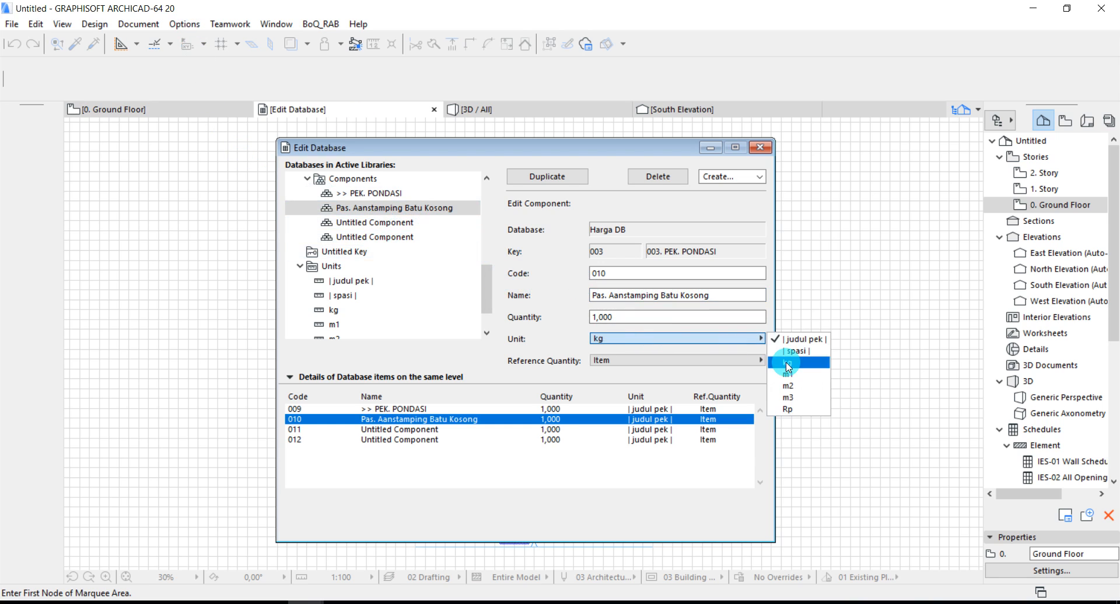
left_click(790, 399)
left_click(707, 360)
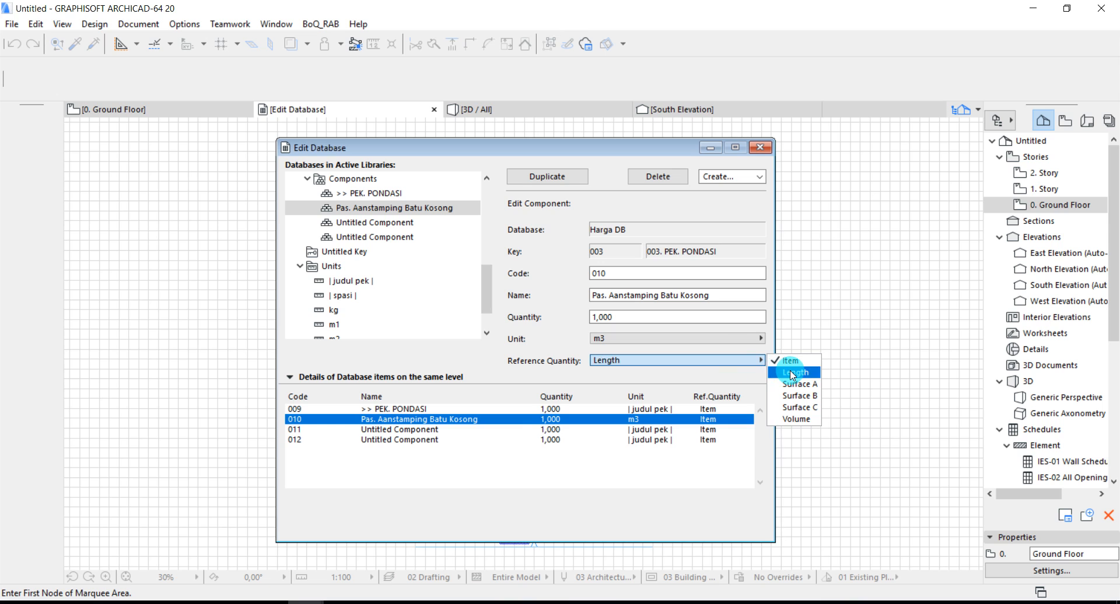
left_click(796, 419)
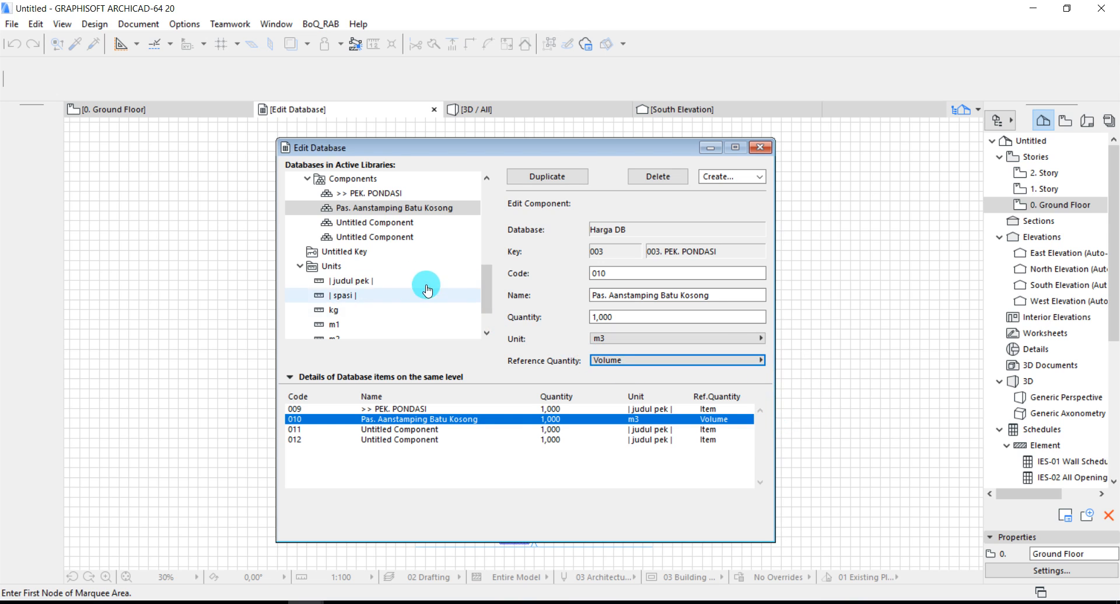
- Rename component 011 under the 003. PEK. PONDASI key as "Pas. Pondasi Batu Kali /Belah, 1PC:3PP"
left_click(381, 224)
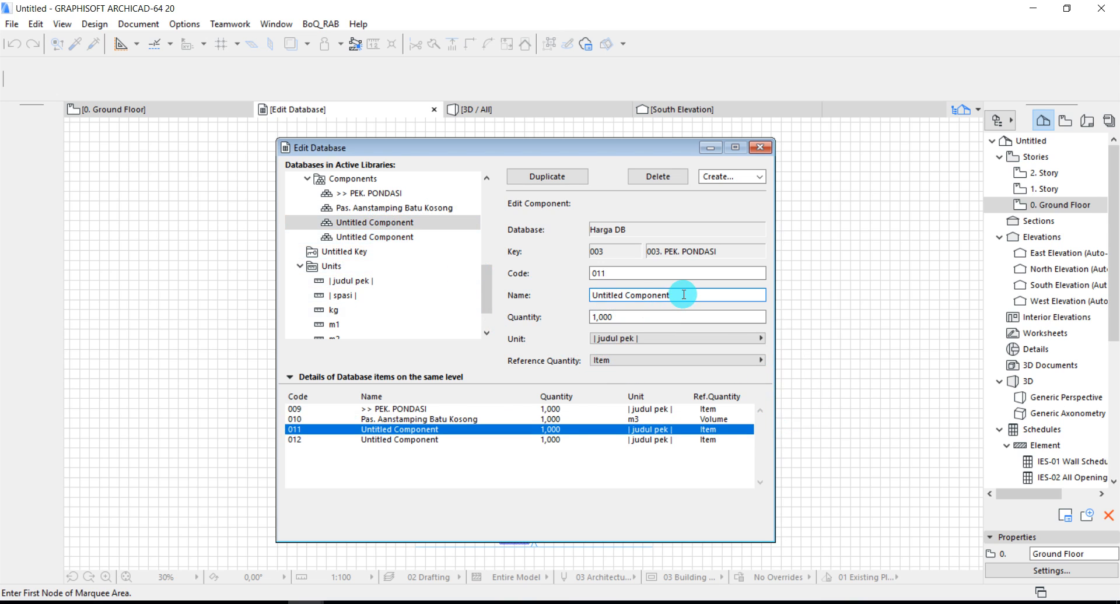
left_click_drag(684, 294, 557, 294)
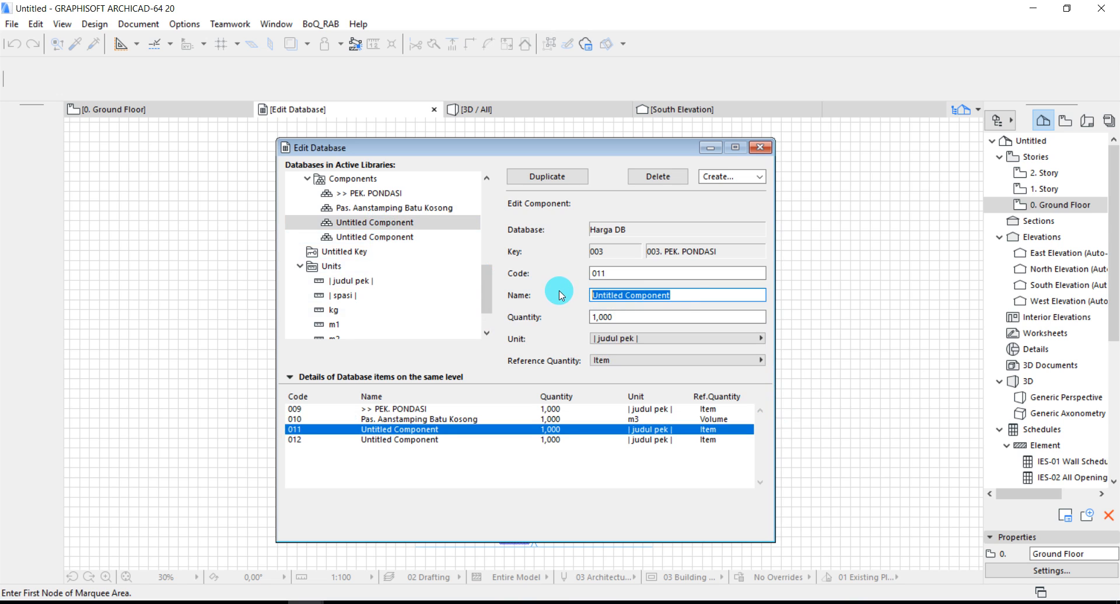
type("P")
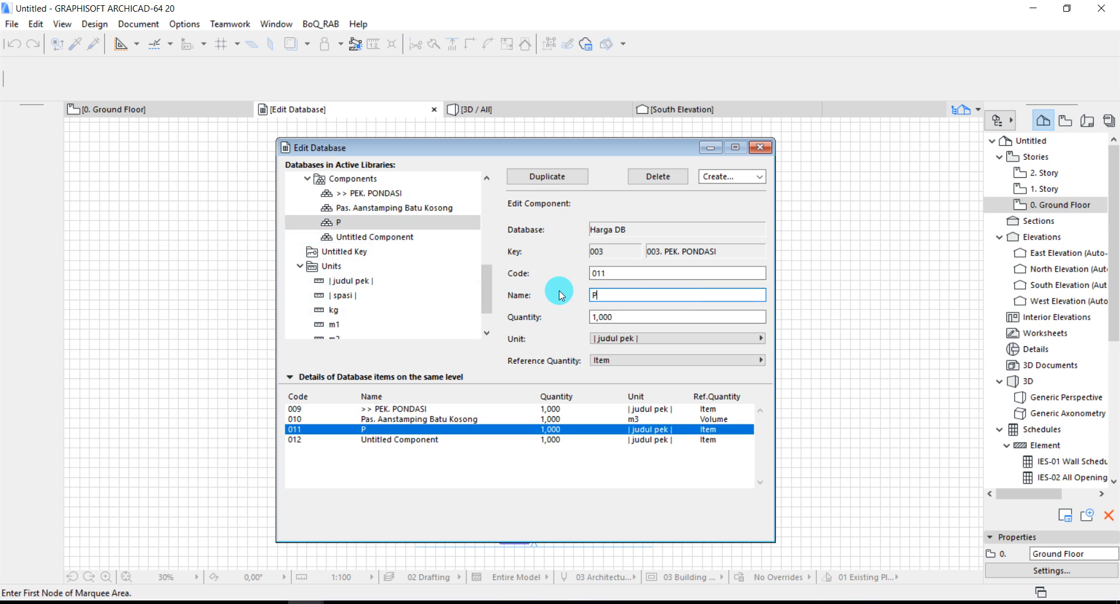
type("as. Pondasi Batu K")
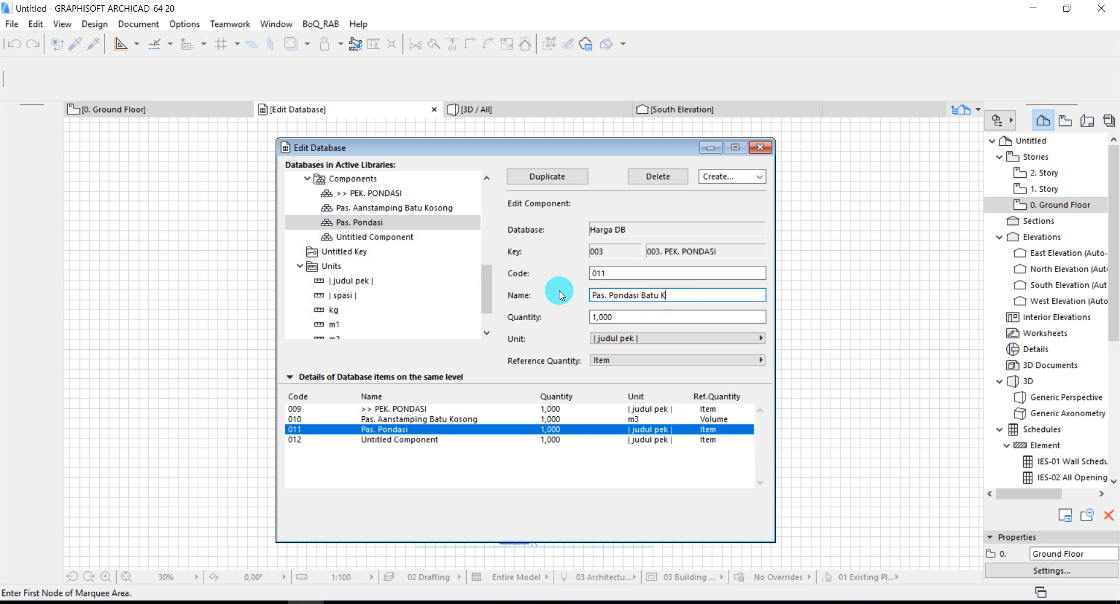
type("ali /Belah, 1")
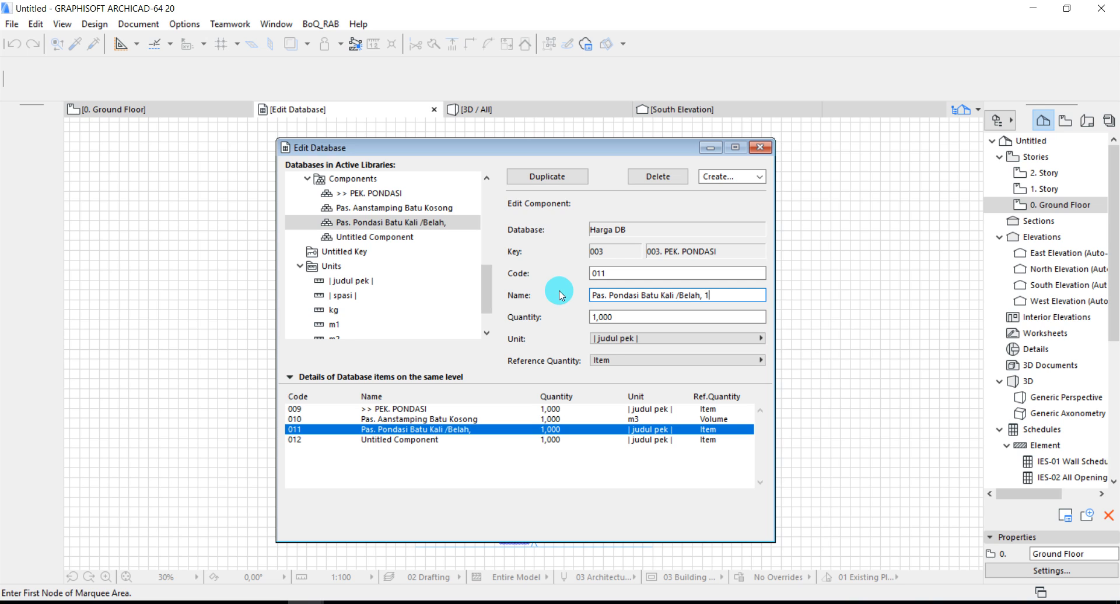
type("PC:3PP")
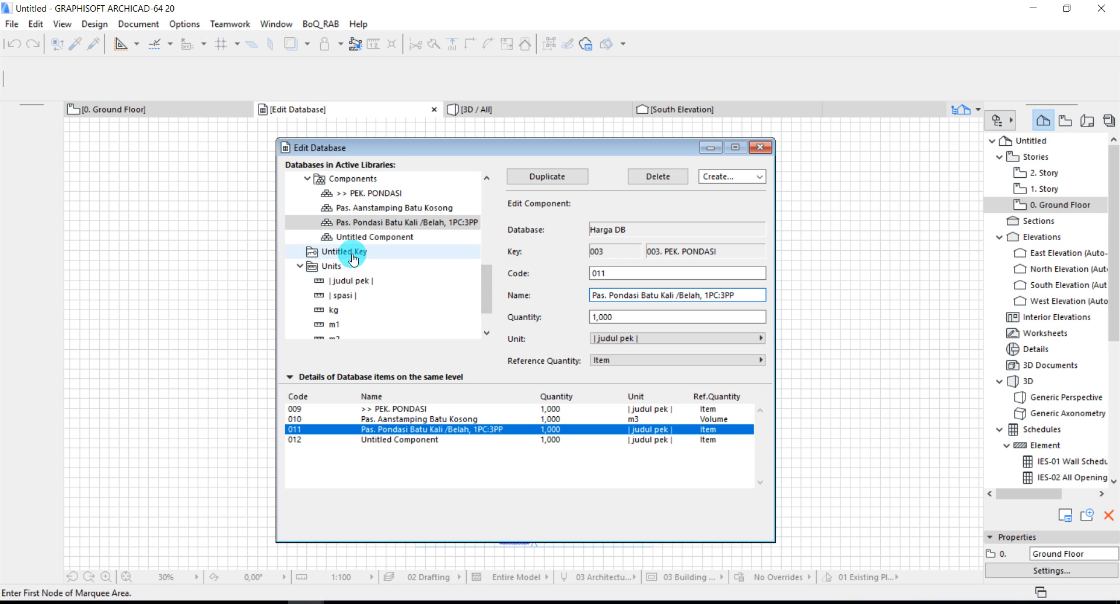
- Create five new components, codes 013 to 017, under the untitled key 004
left_click(353, 257)
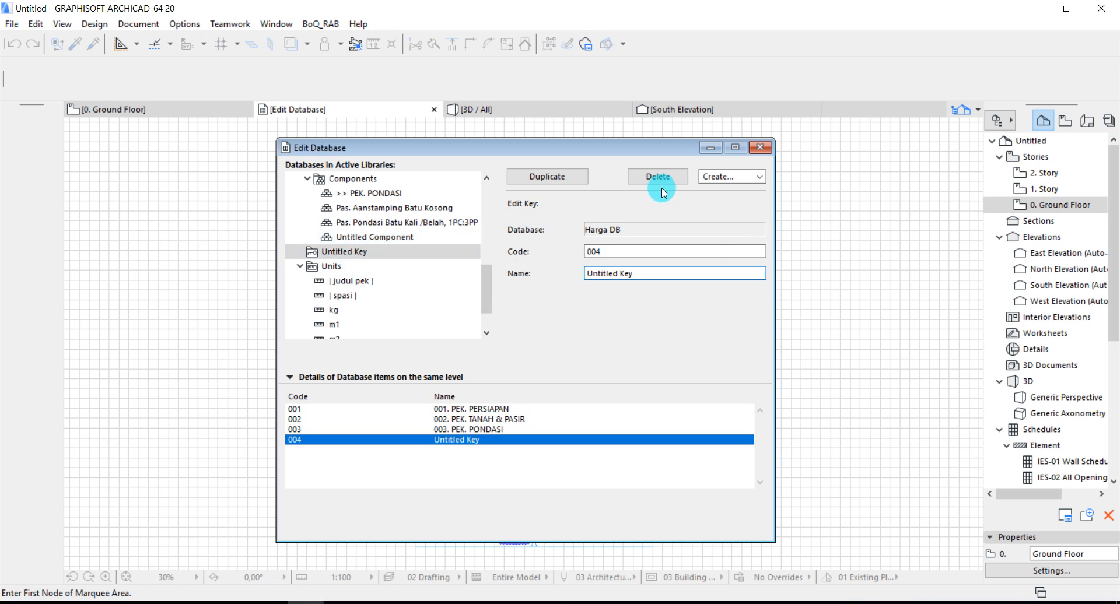
left_click(717, 176)
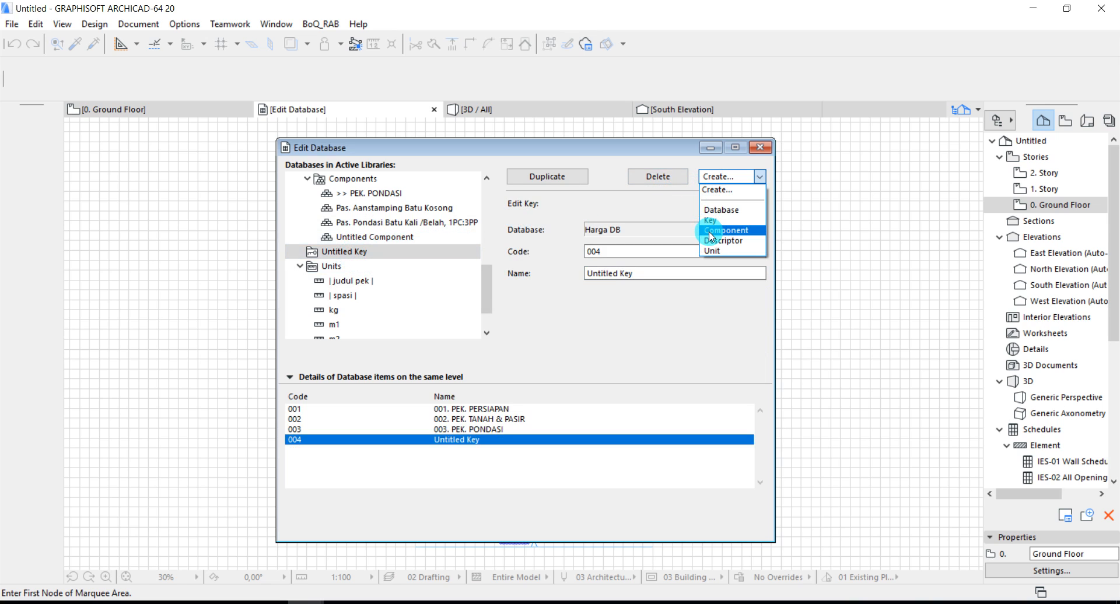
left_click(710, 236)
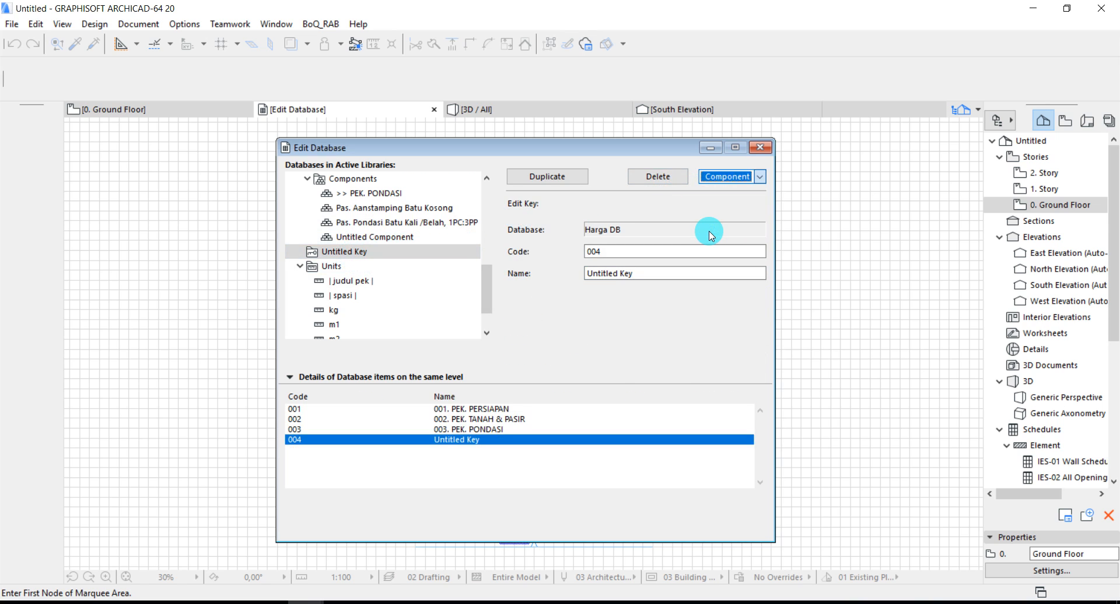
left_click(706, 178)
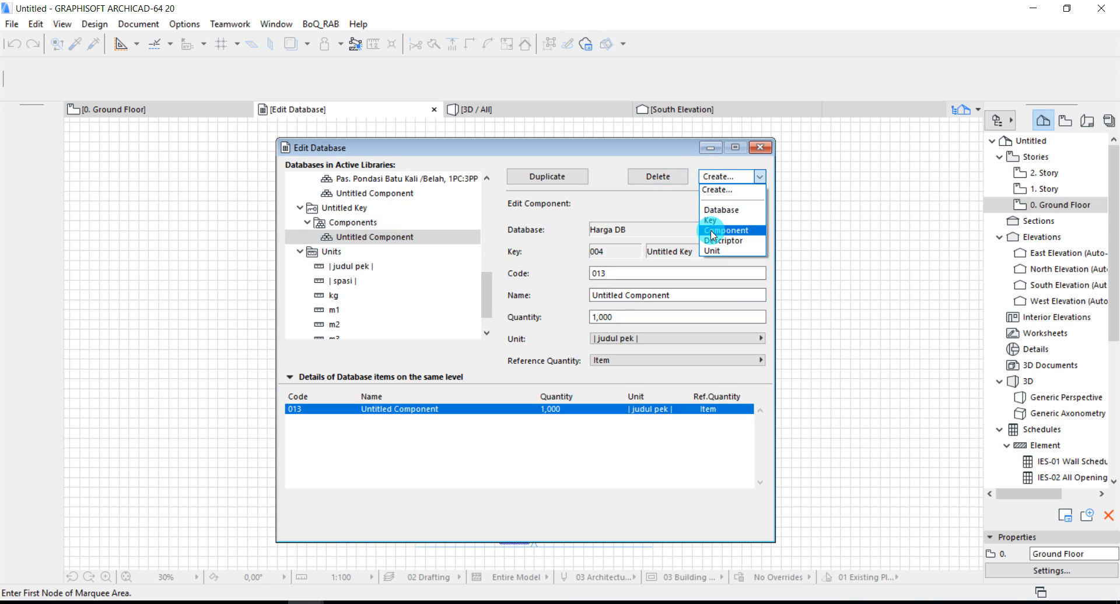
left_click(711, 236)
left_click(711, 178)
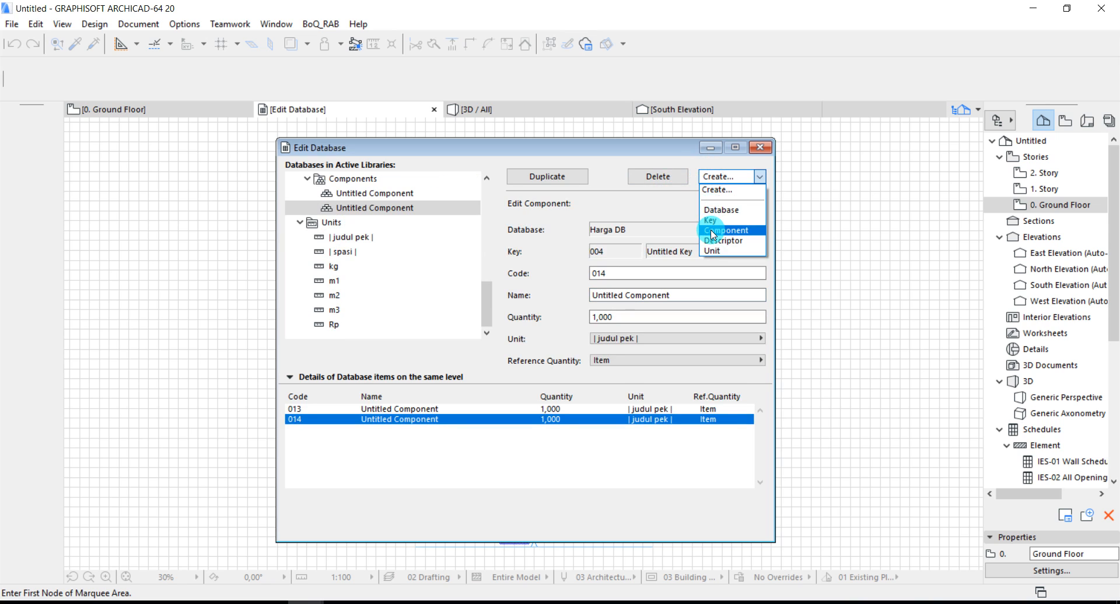
left_click(711, 234)
left_click(712, 181)
left_click(716, 230)
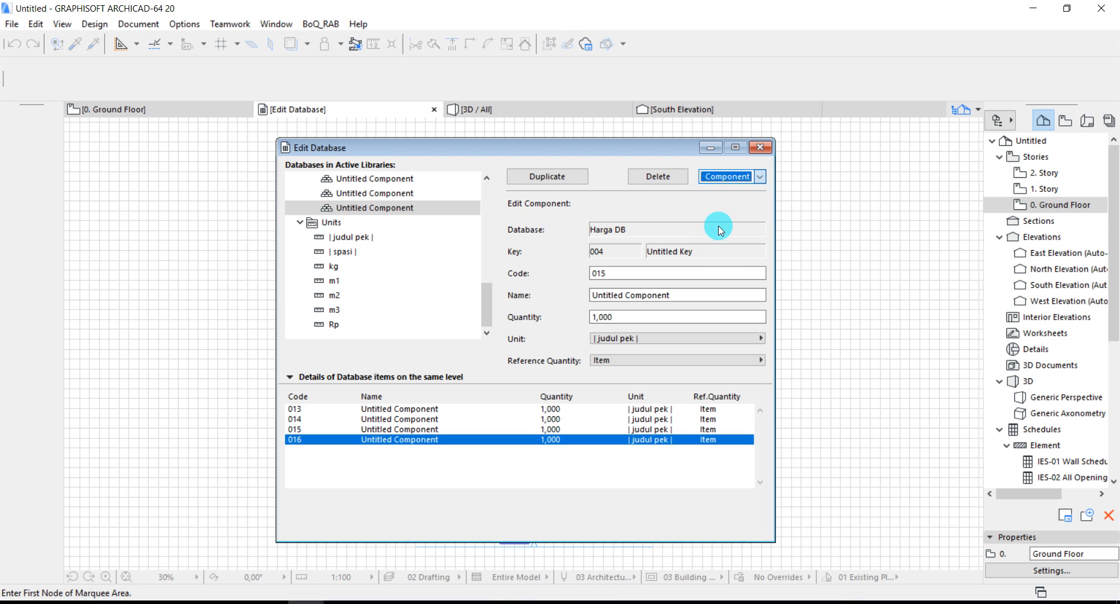
left_click(712, 179)
left_click(717, 230)
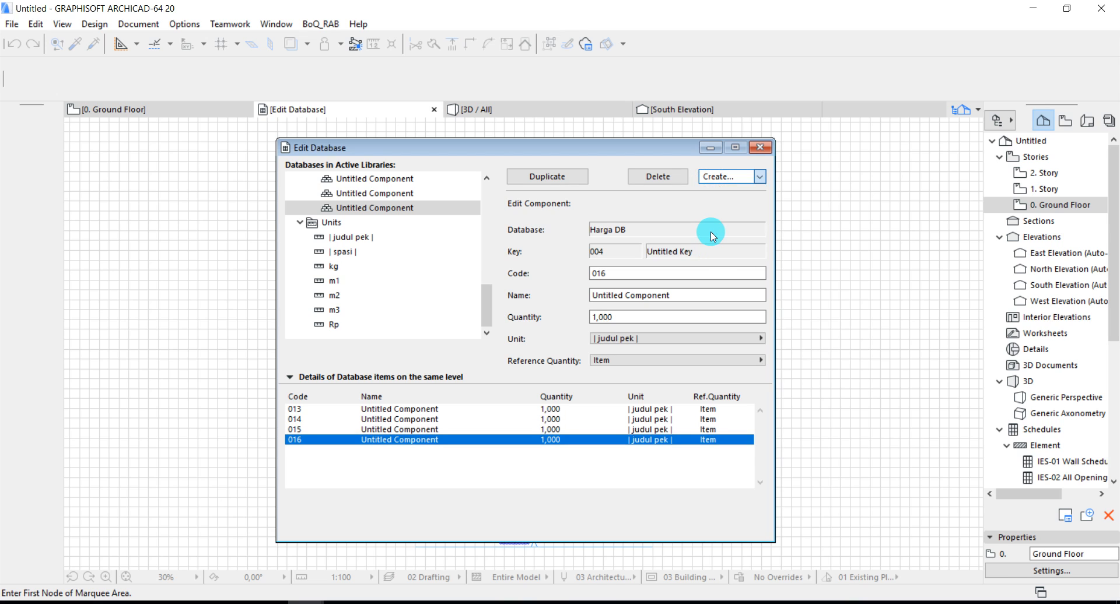
- Rename key 004 as "004. PEK. DINDING"
scroll(394, 239, "up", 1)
left_click(394, 240)
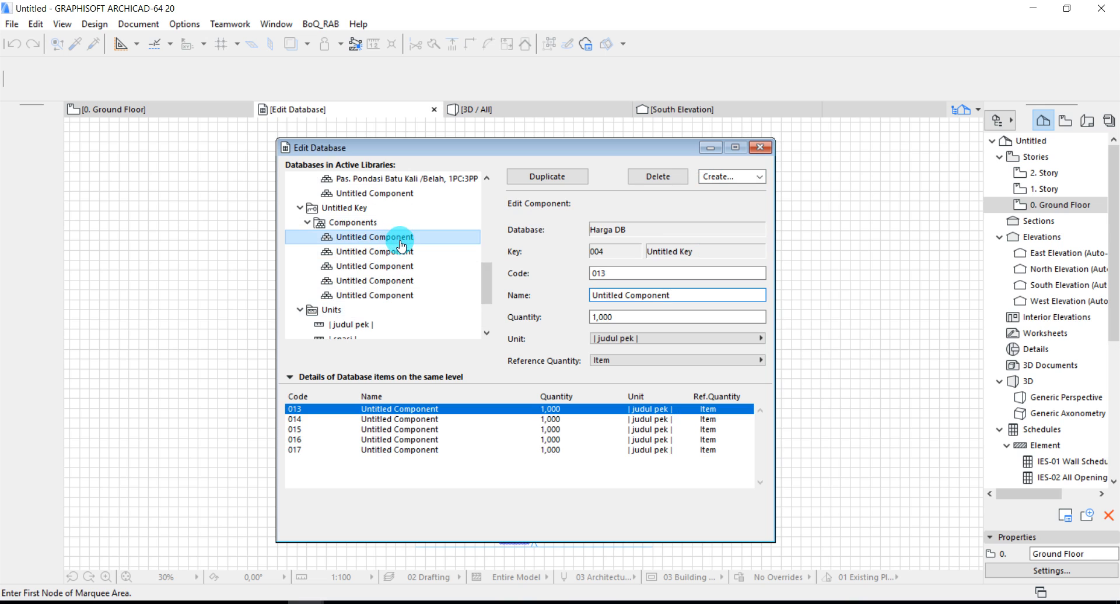
left_click(358, 211)
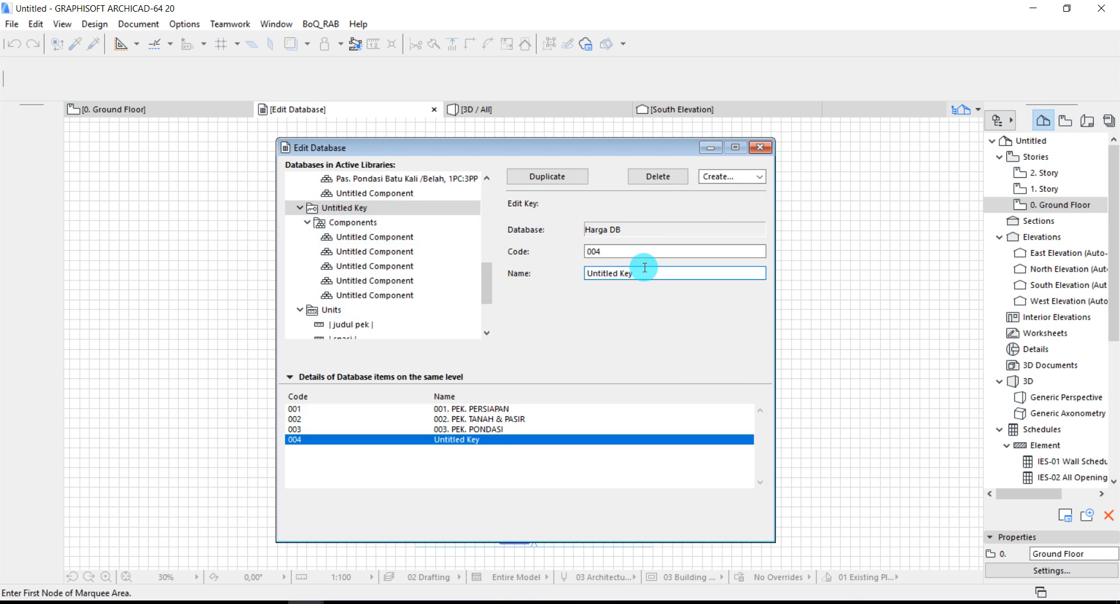
left_click_drag(642, 273, 548, 271)
type("00")
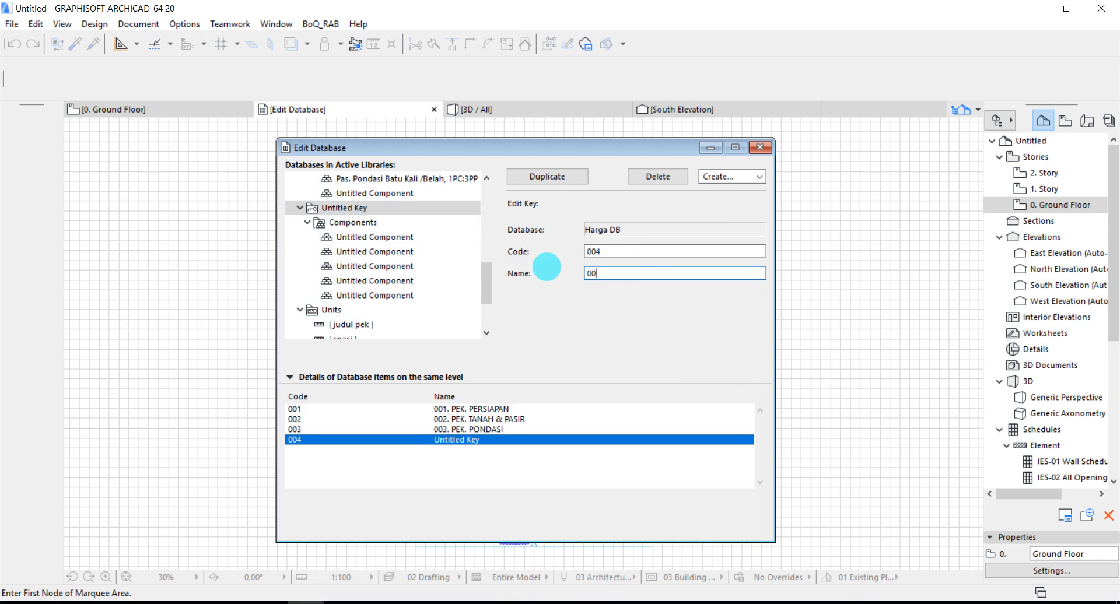
type("4. PEK")
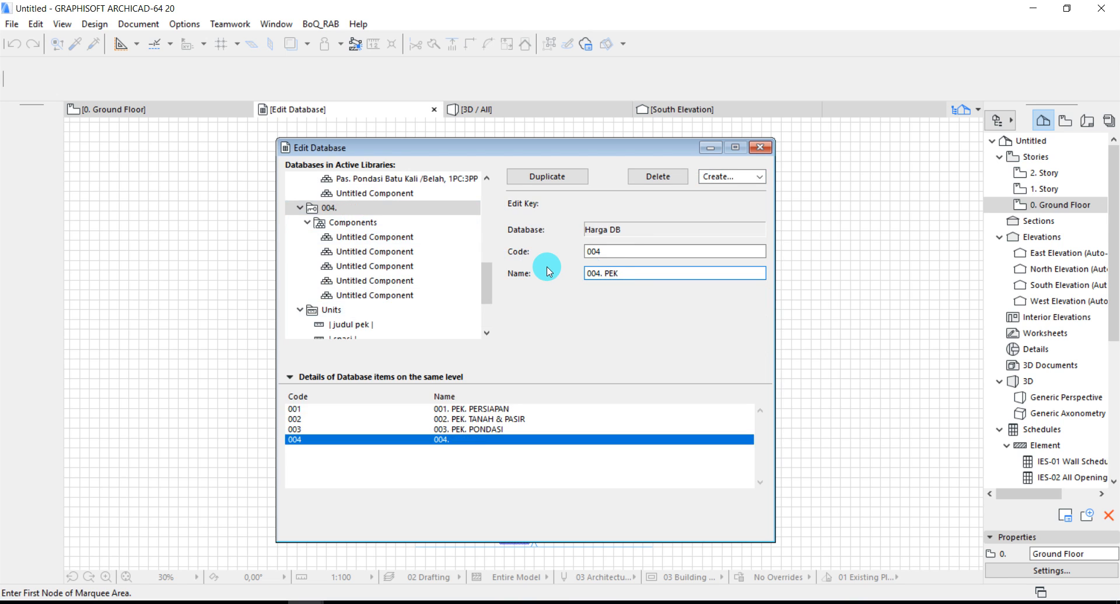
type(". DINDING")
- Rename component 013 under the 004. PEK. DINDING key as ">> PEK. DINDING"
left_click(403, 238)
left_click(685, 298)
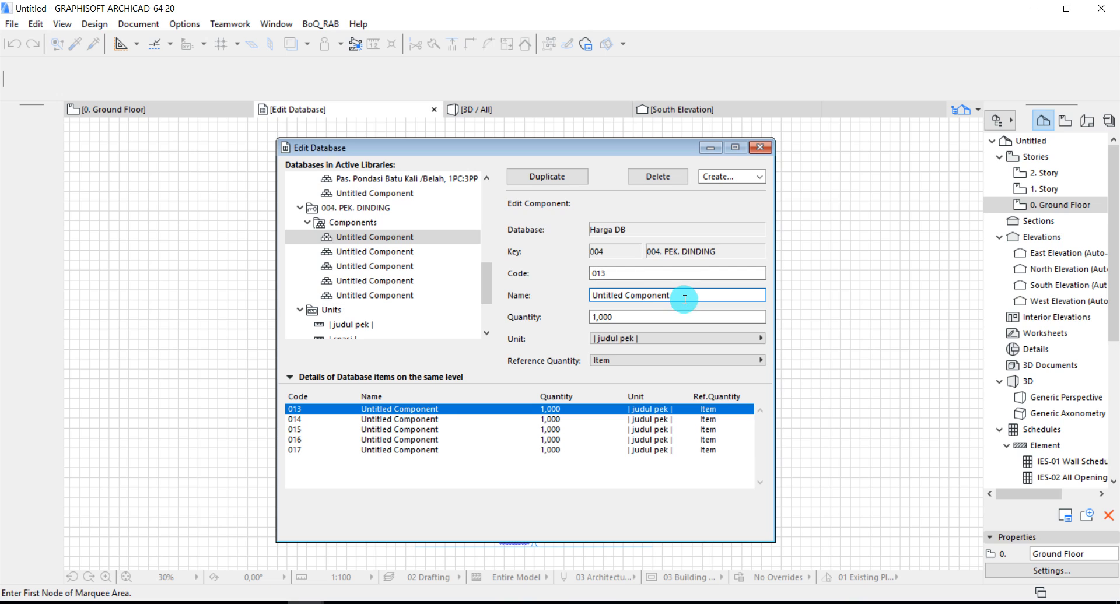
left_click_drag(686, 299, 576, 290)
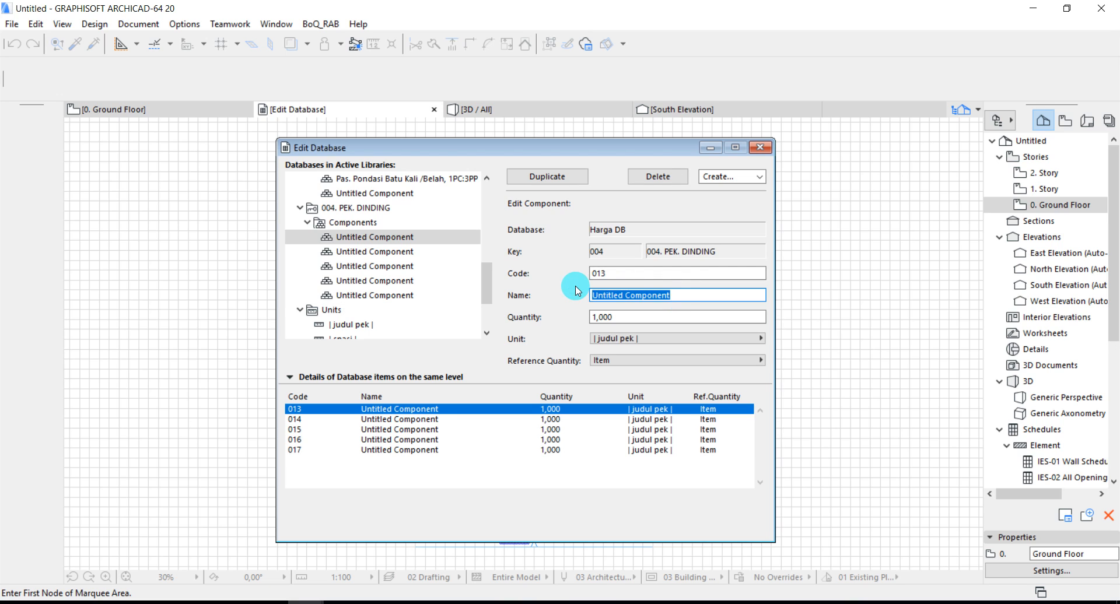
type(">> ")
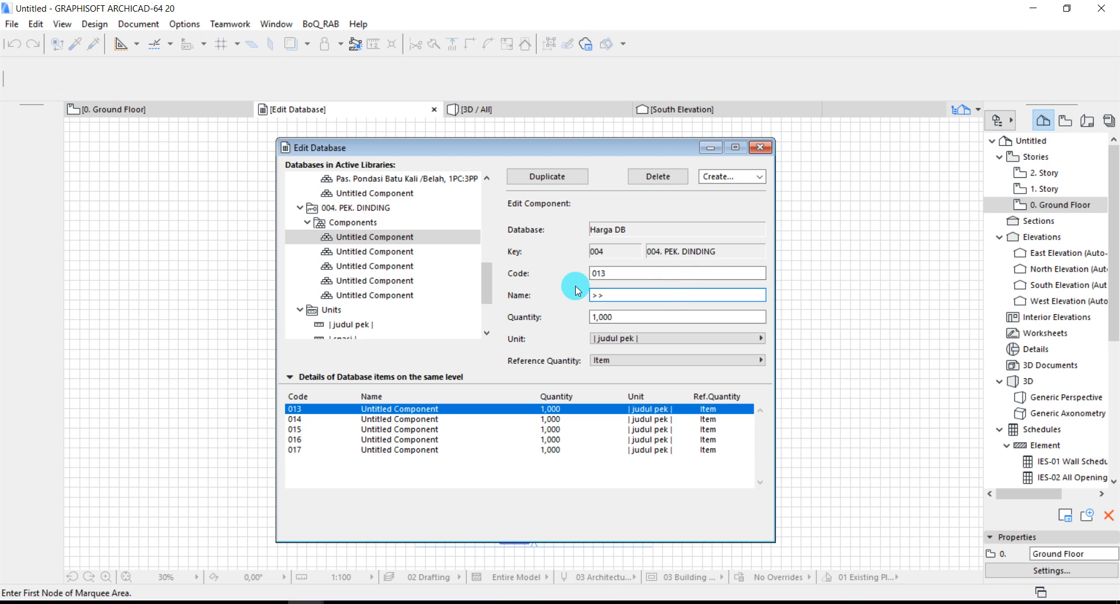
type("PEK. DINDING")
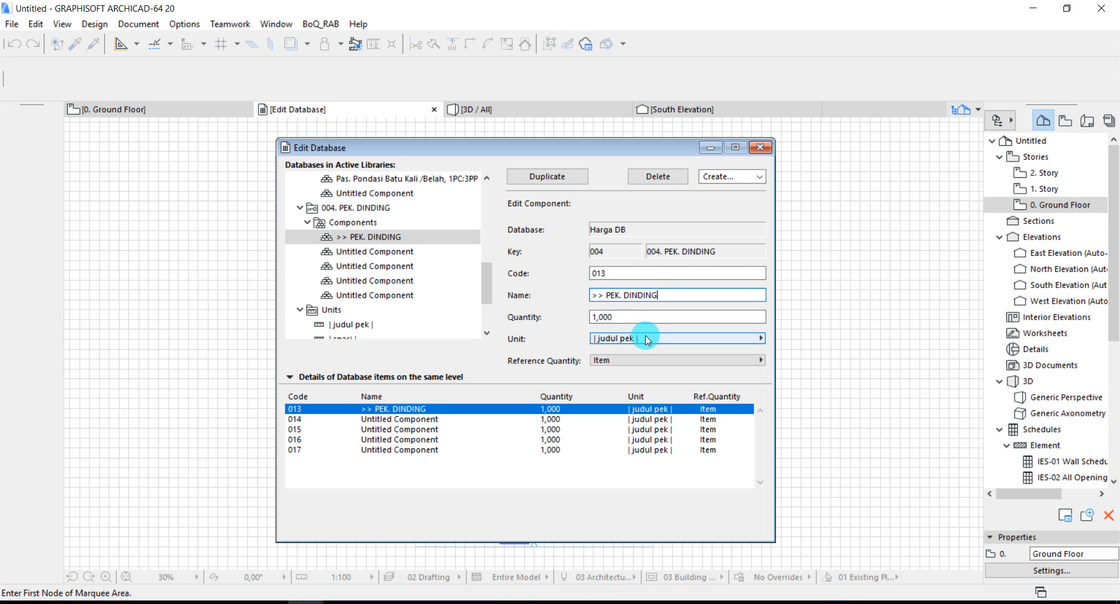
- Review the quantity, unit and reference quantity of the components under the 003. PEK. PONDASI and 004. PEK. DINDING keys
scroll(377, 256, "up", 1)
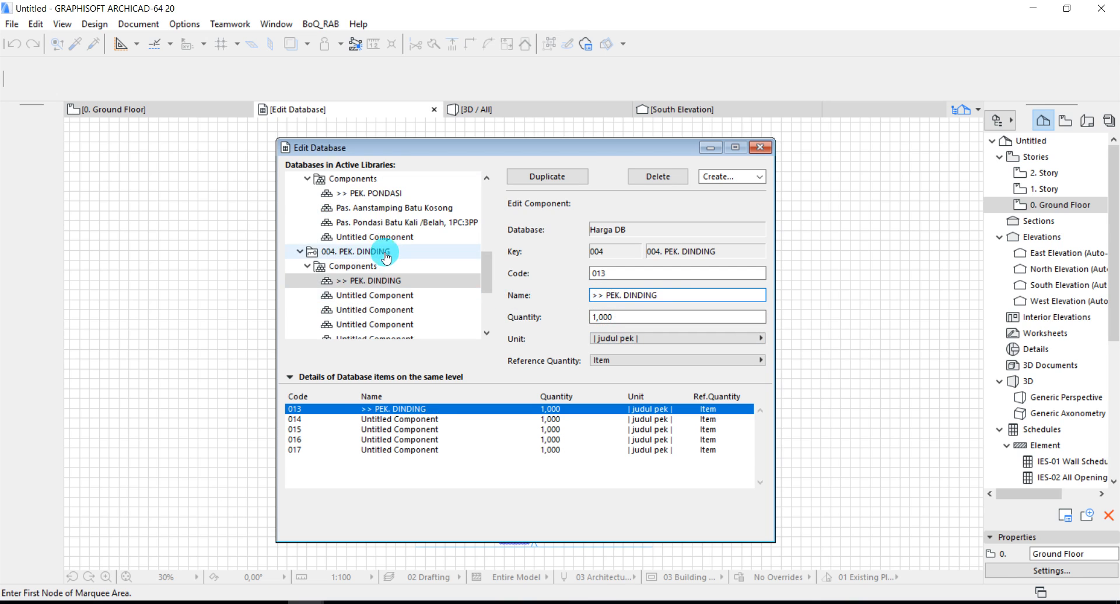
left_click(375, 196)
left_click(374, 209)
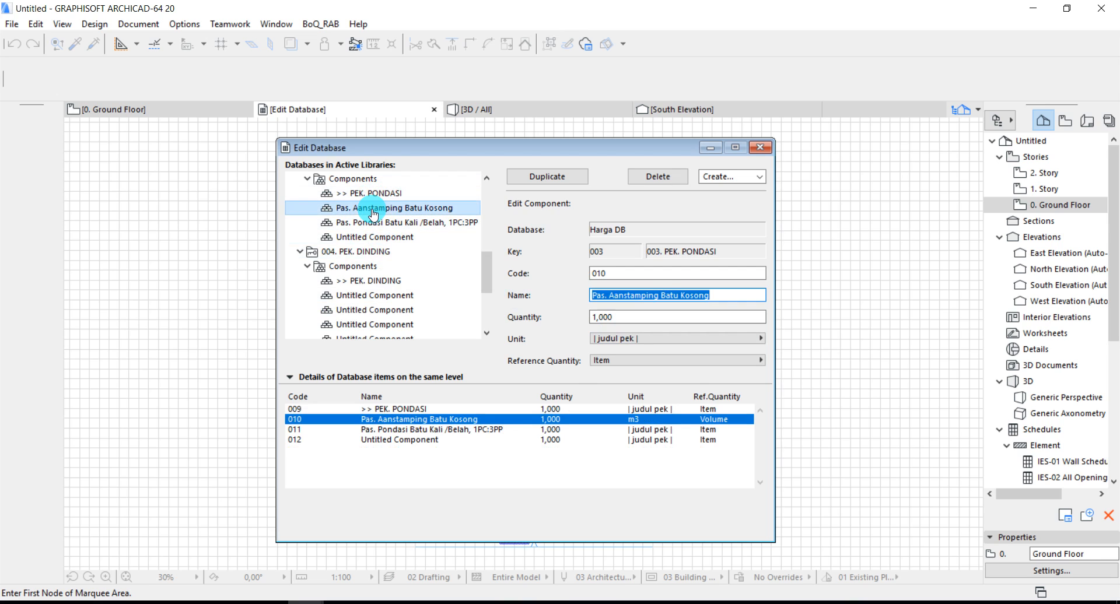
left_click(374, 224)
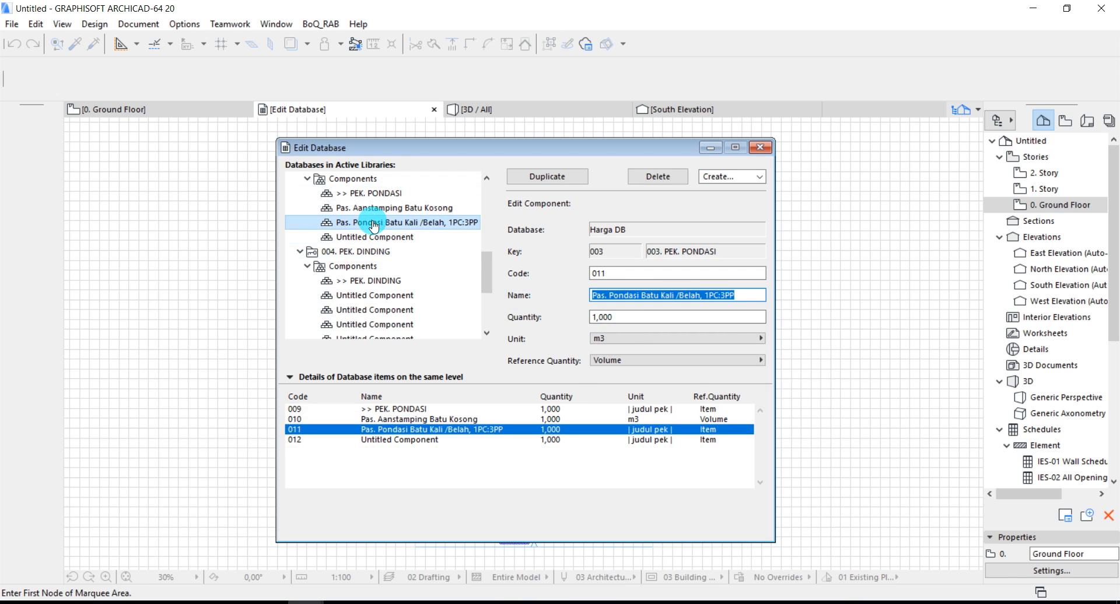
left_click(368, 282)
left_click(369, 295)
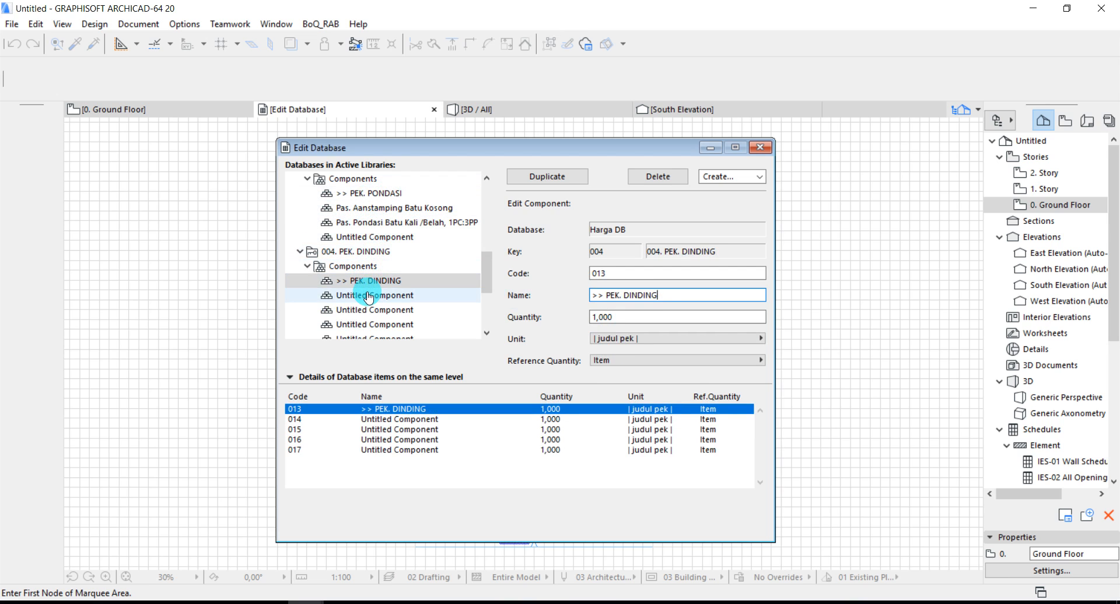
left_click(368, 268)
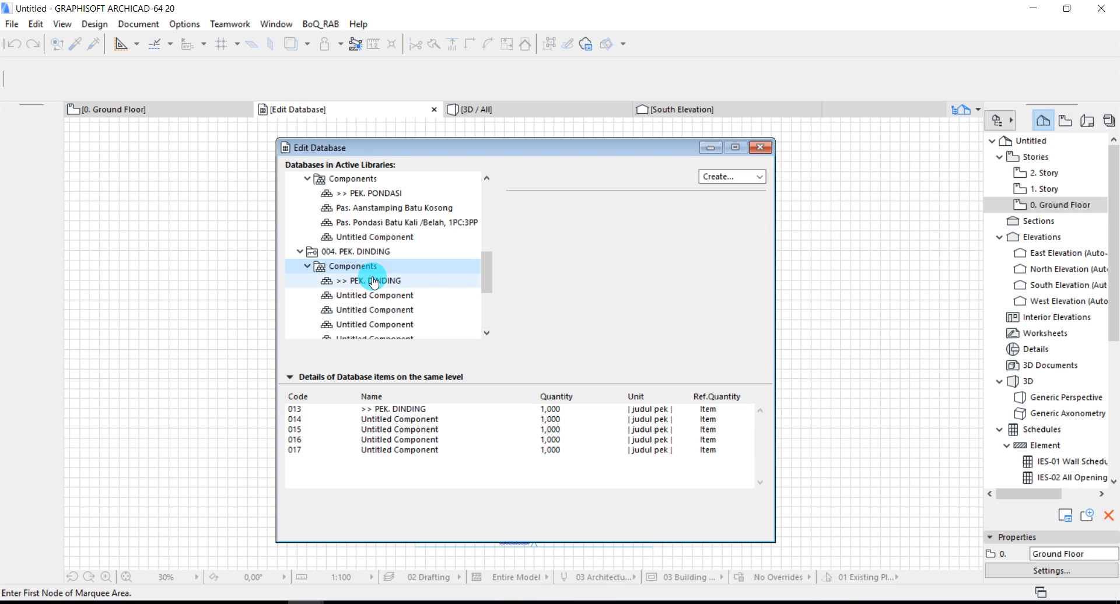
left_click(373, 283)
left_click(601, 318)
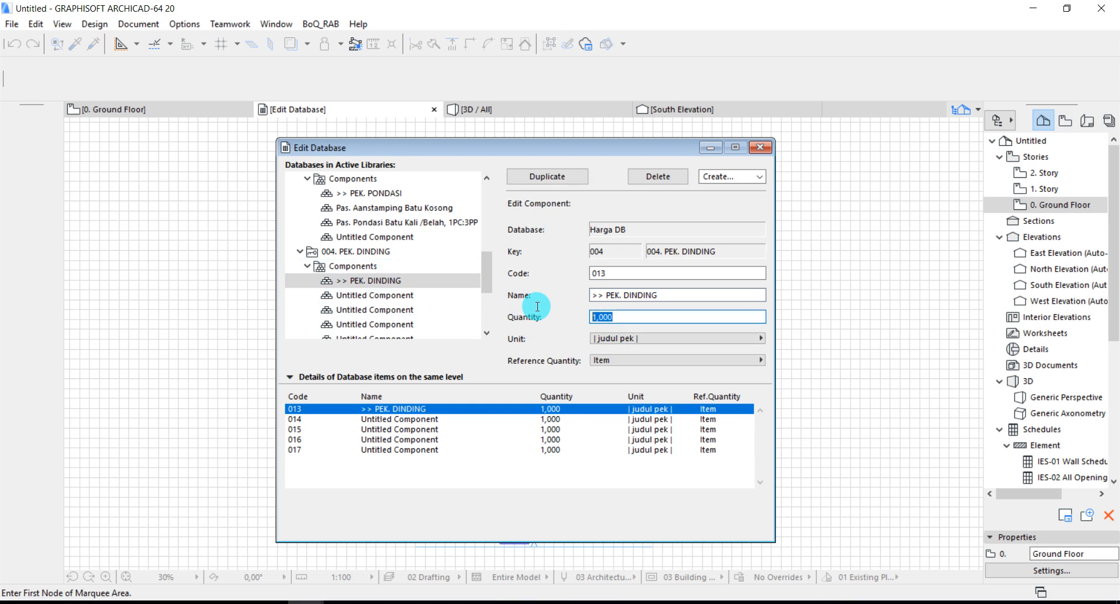
- Set the quantity of the >> PEK. PONDASI title component to 0
left_click(375, 193)
left_click(623, 317)
double_click(622, 318)
type("0")
- Set the quantity of the >> PEK. TANAH & PASIR title component to 0
scroll(385, 245, "up", 2)
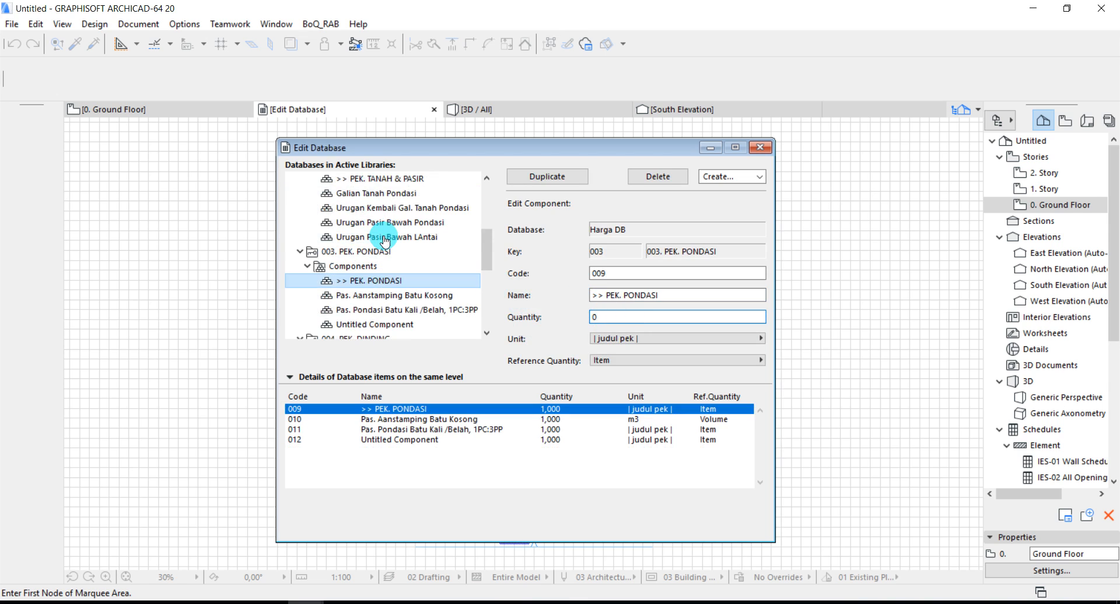
left_click(388, 180)
double_click(622, 317)
type("0")
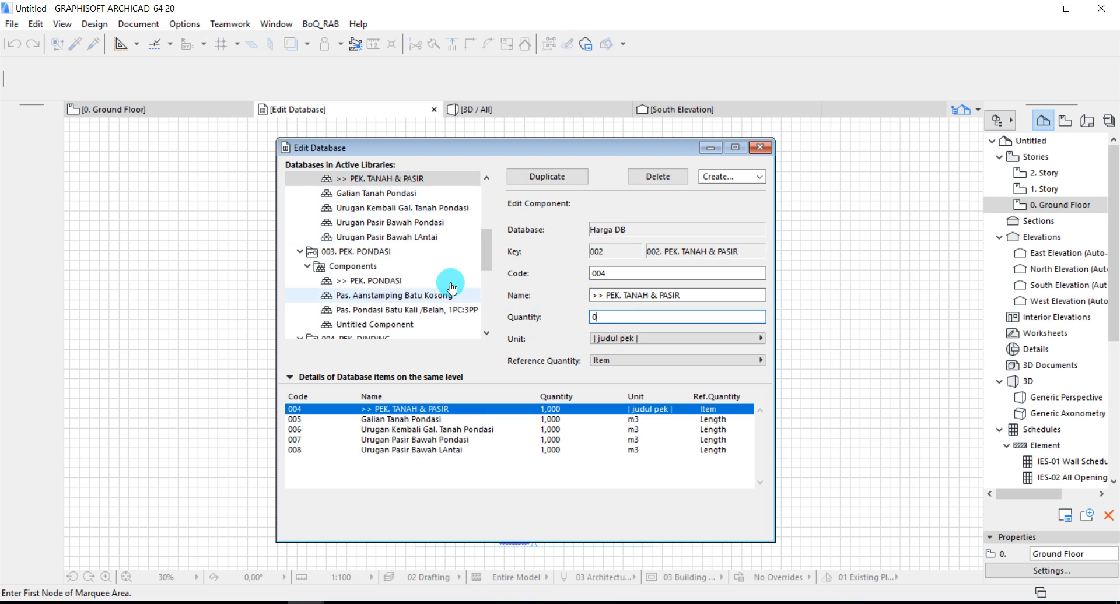
- Check the quantities of the >> PEK. PERSIAPAN, >> PEK. TANAH & PASIR and >> PEK. PONDASI title components
scroll(407, 262, "up", 2)
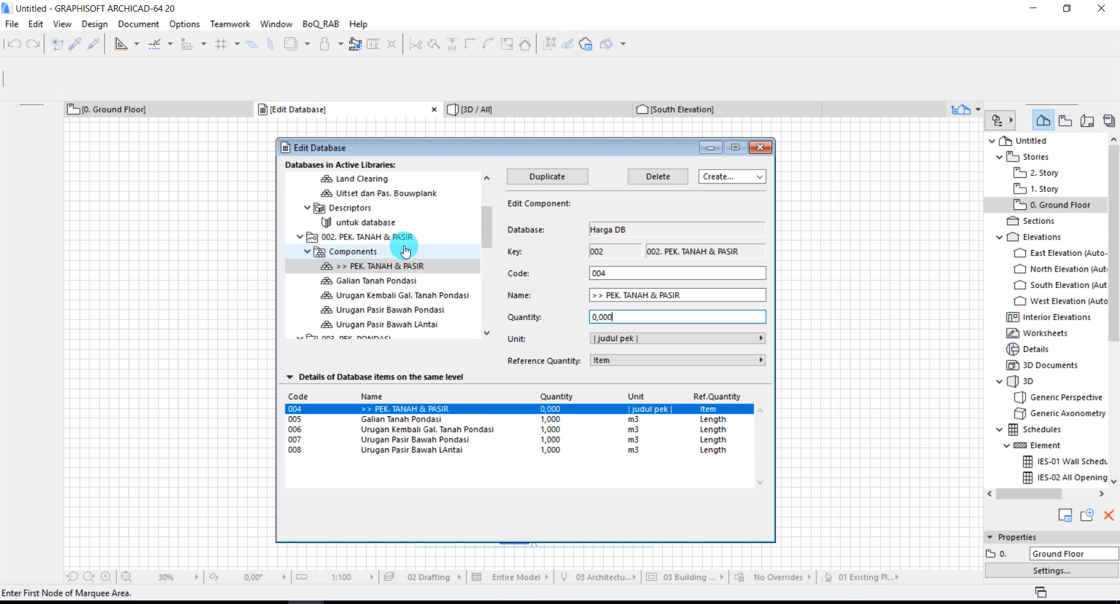
scroll(406, 251, "up", 2)
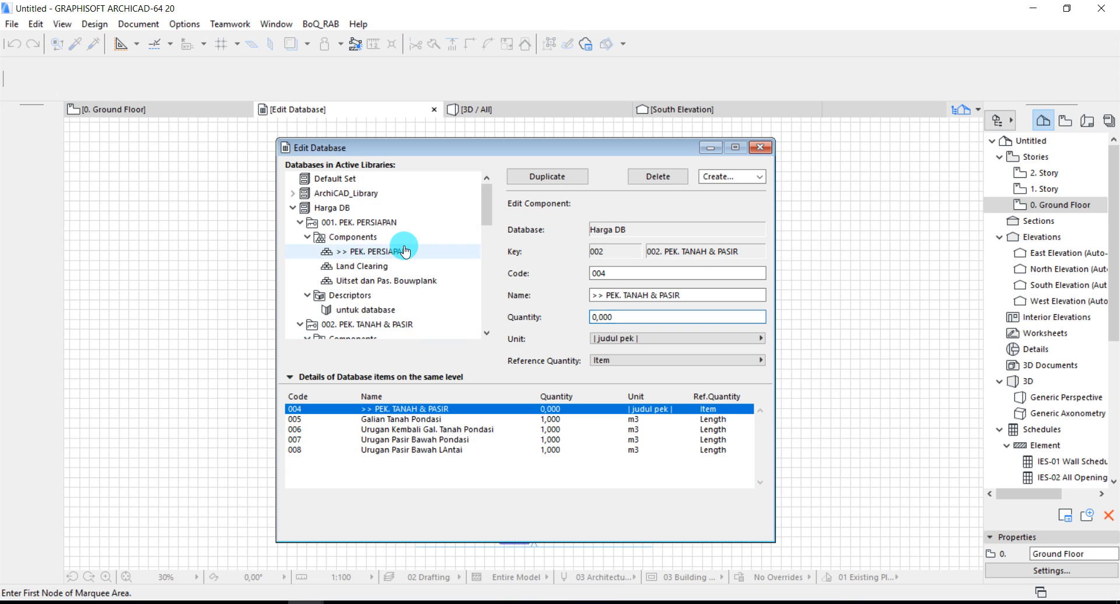
left_click(406, 251)
scroll(383, 276, "down", 1)
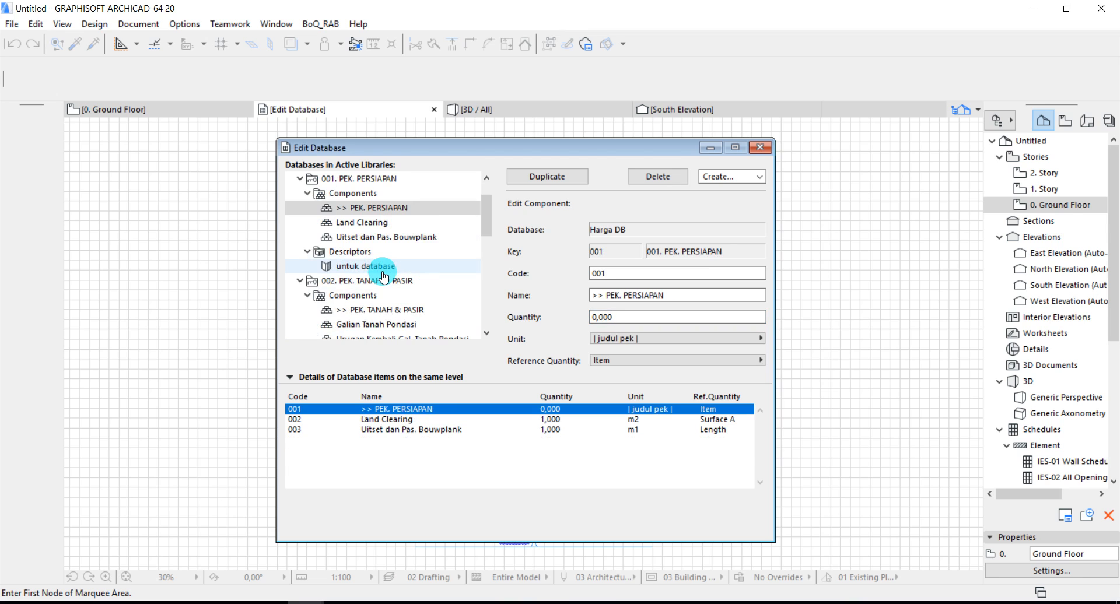
scroll(382, 274, "down", 1)
left_click(378, 268)
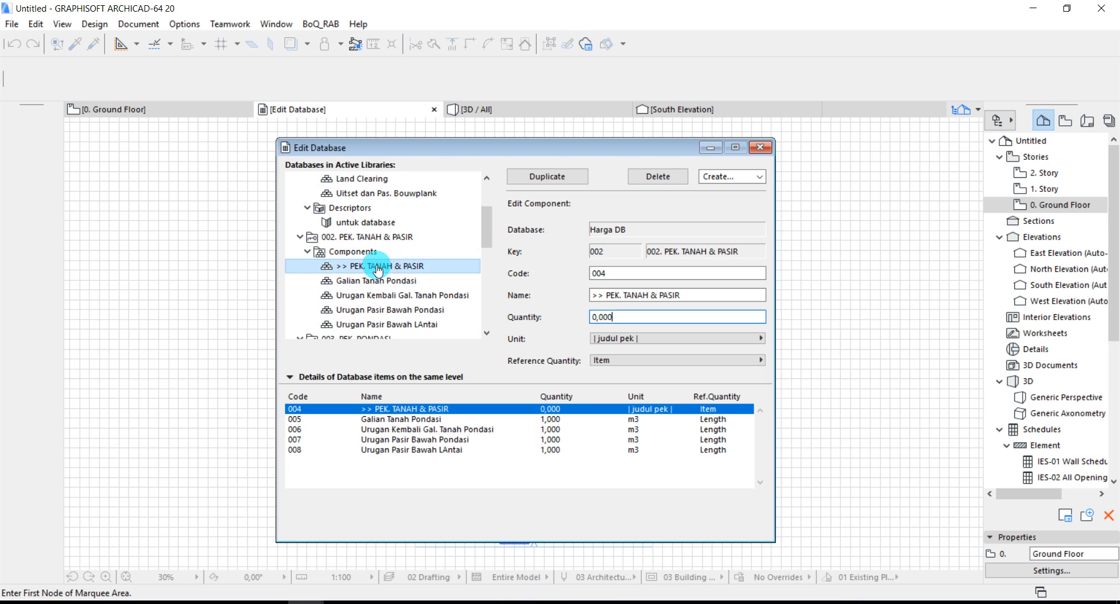
scroll(376, 271, "down", 1)
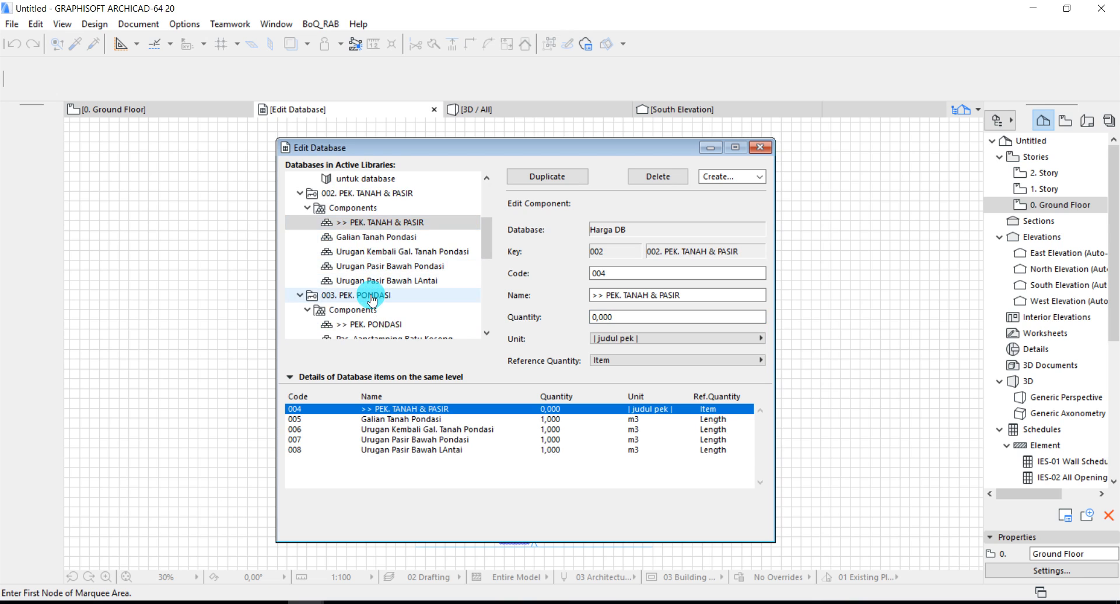
left_click(367, 330)
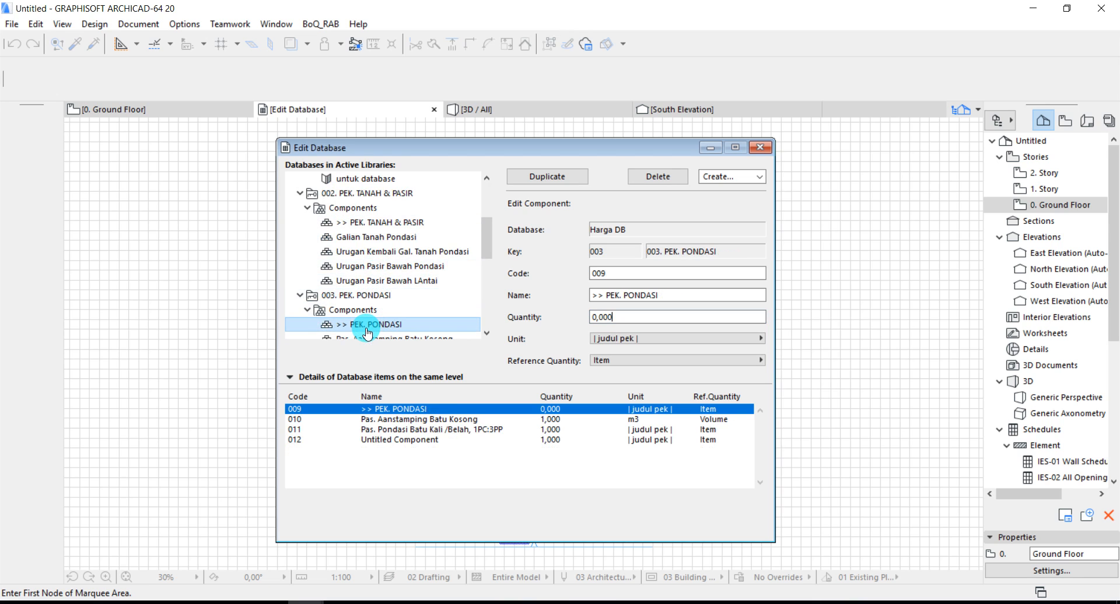
- Rename the component with code 014, under the 004. PEK. DINDING key, as "Pas. Dinding Batu Bata, 1/2 Bt 1PC:4PP"
scroll(367, 333, "down", 1)
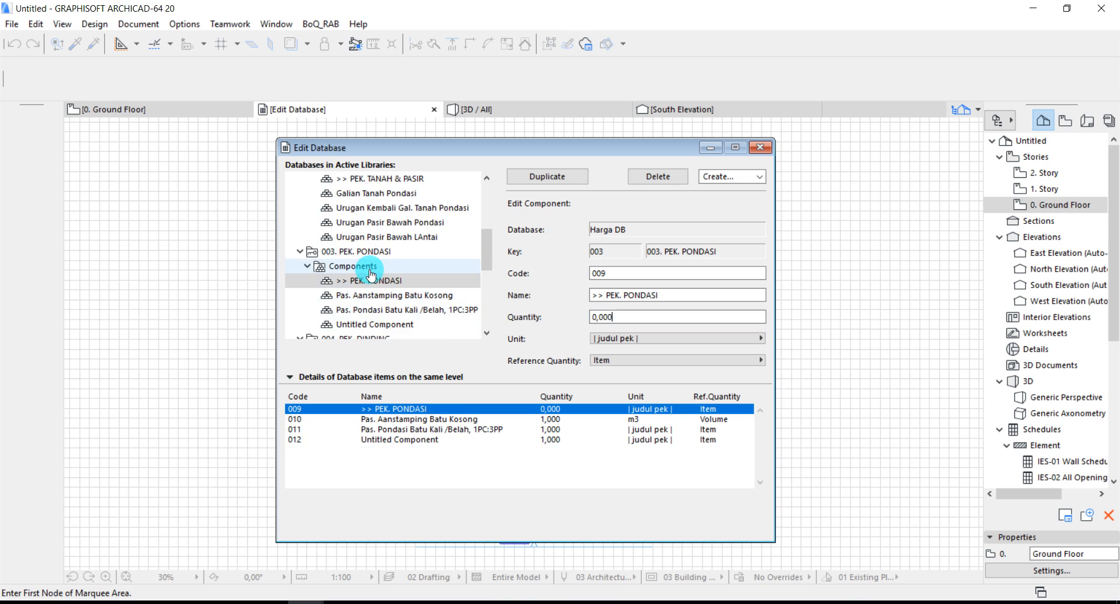
scroll(371, 274, "down", 1)
left_click(369, 324)
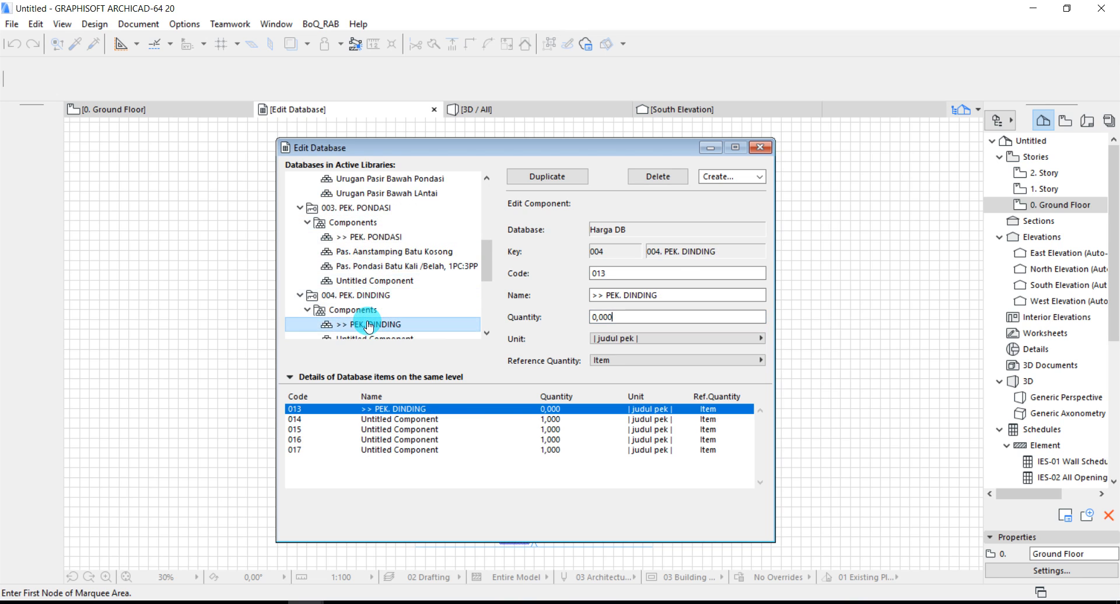
scroll(369, 326, "down", 1)
left_click(372, 295)
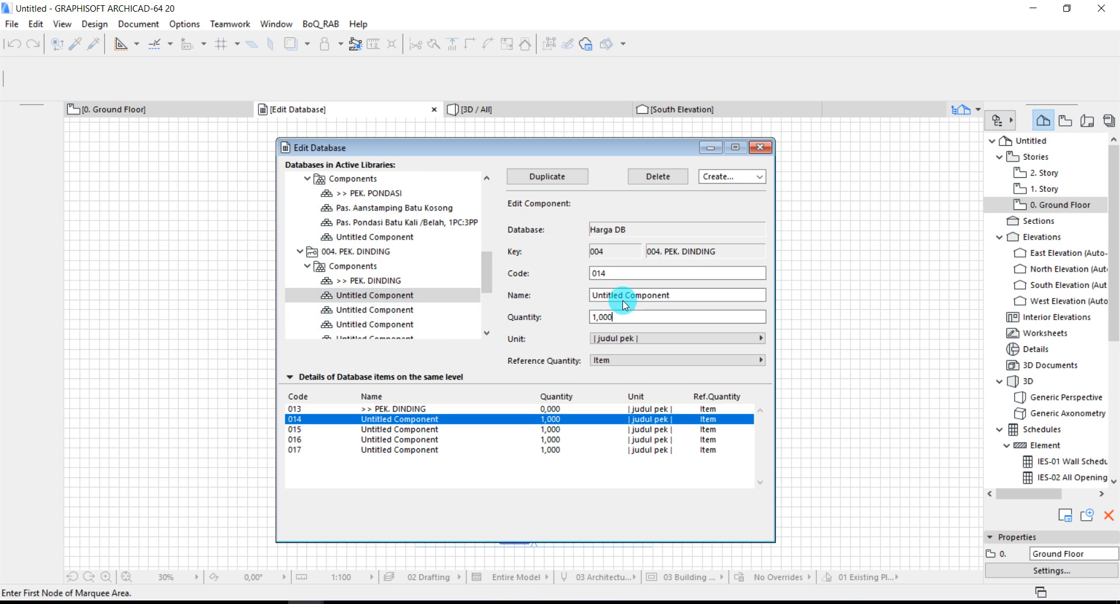
left_click(672, 296)
left_click_drag(671, 296, 581, 296)
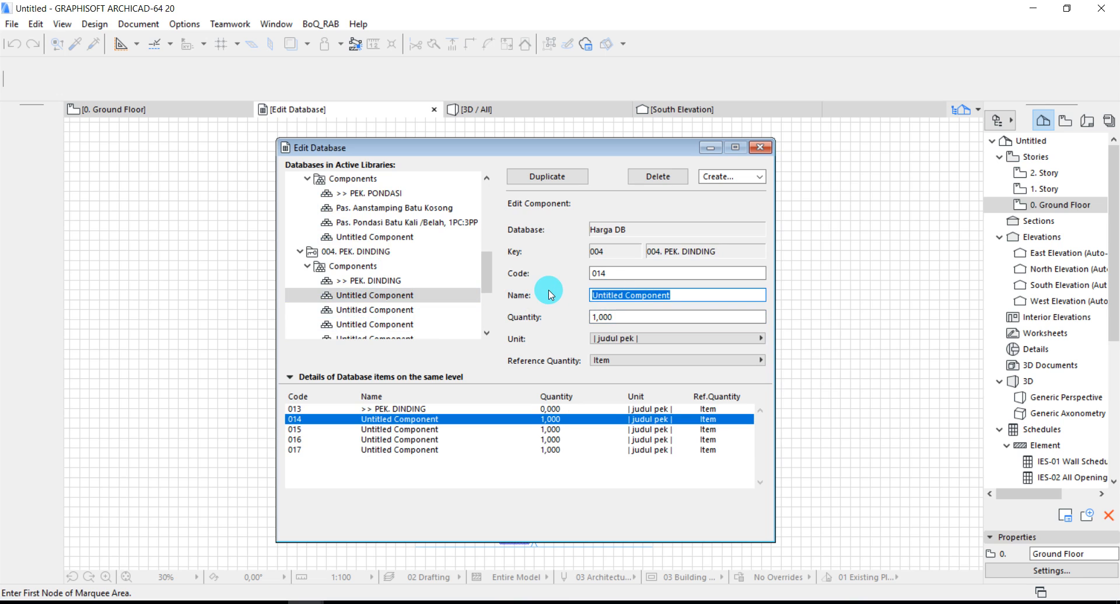
type("Pa")
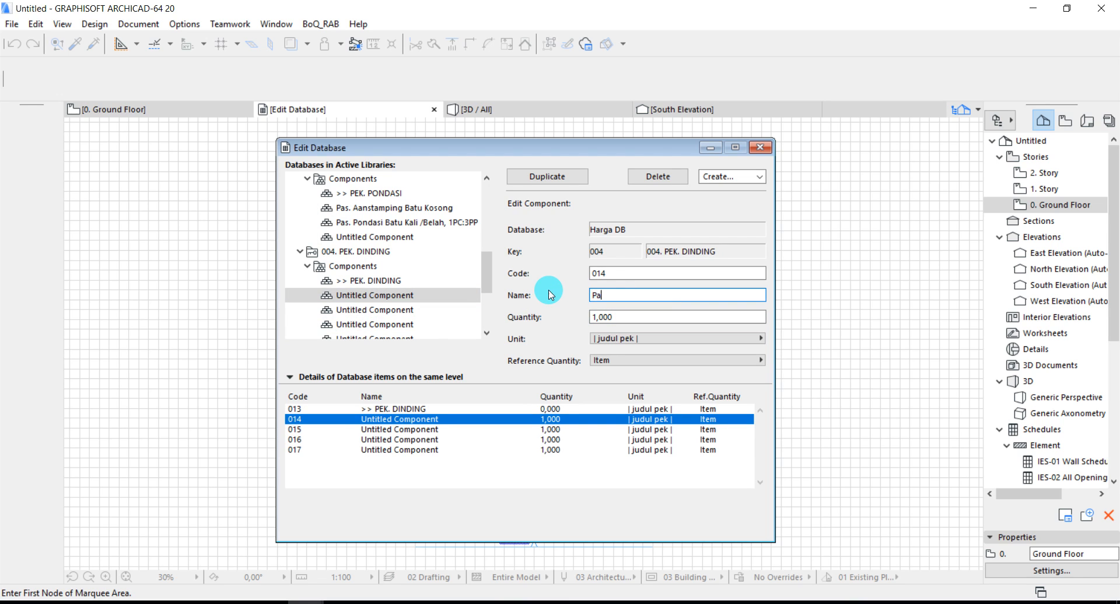
type("s. Dinding Batu Bata")
key("Return")
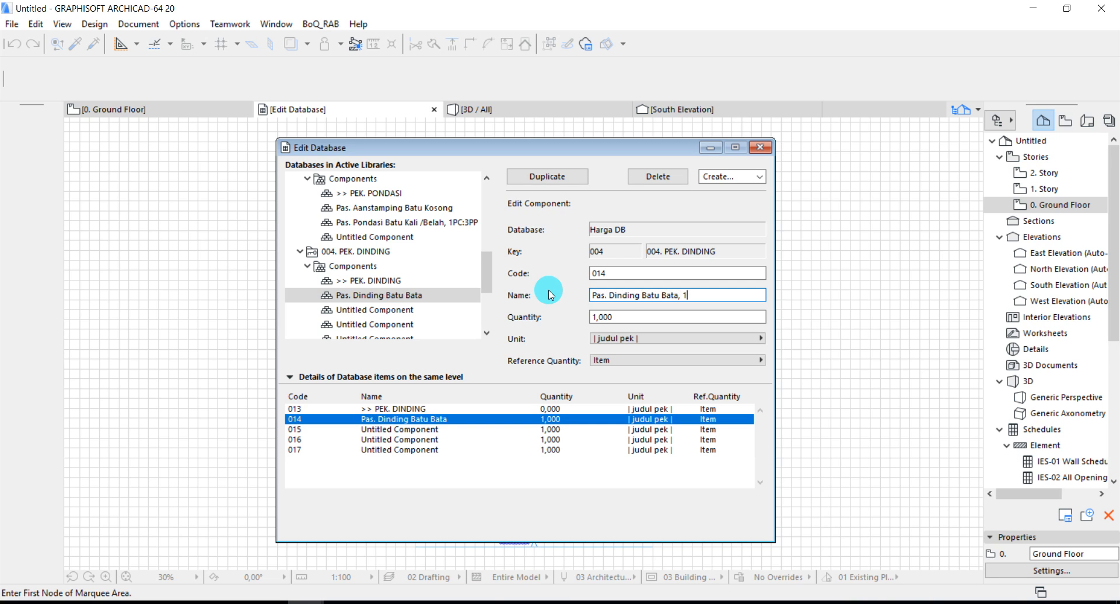
type(", 1/2 Bt")
key("Return")
type("1PC:4PP")
- Set the brick wall component's unit to m2 and its reference quantity to Surface A
left_click(641, 340)
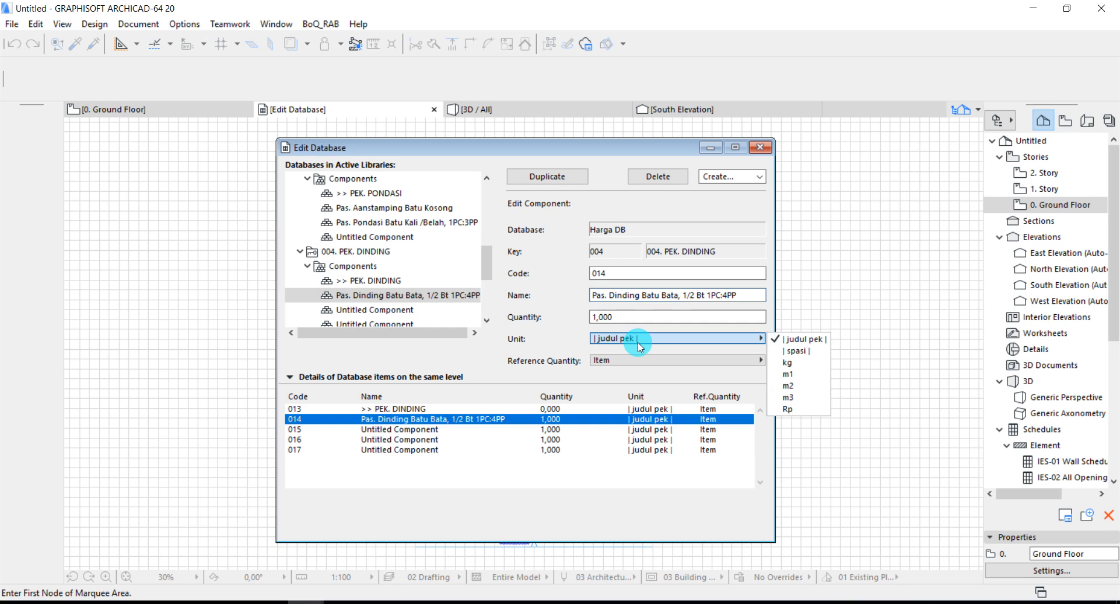
left_click(788, 386)
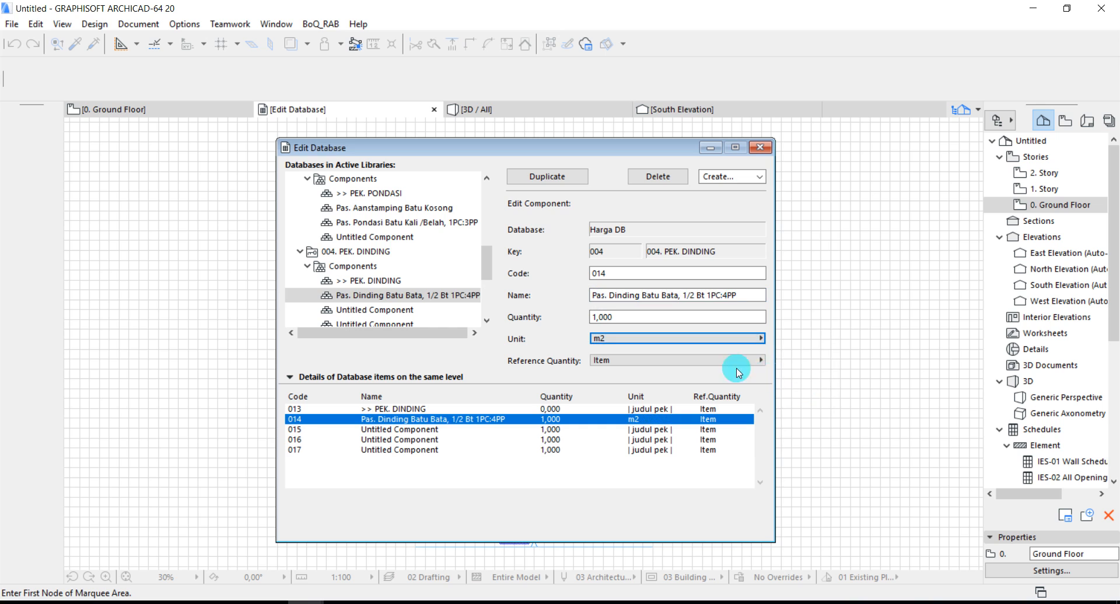
left_click(694, 361)
left_click(794, 384)
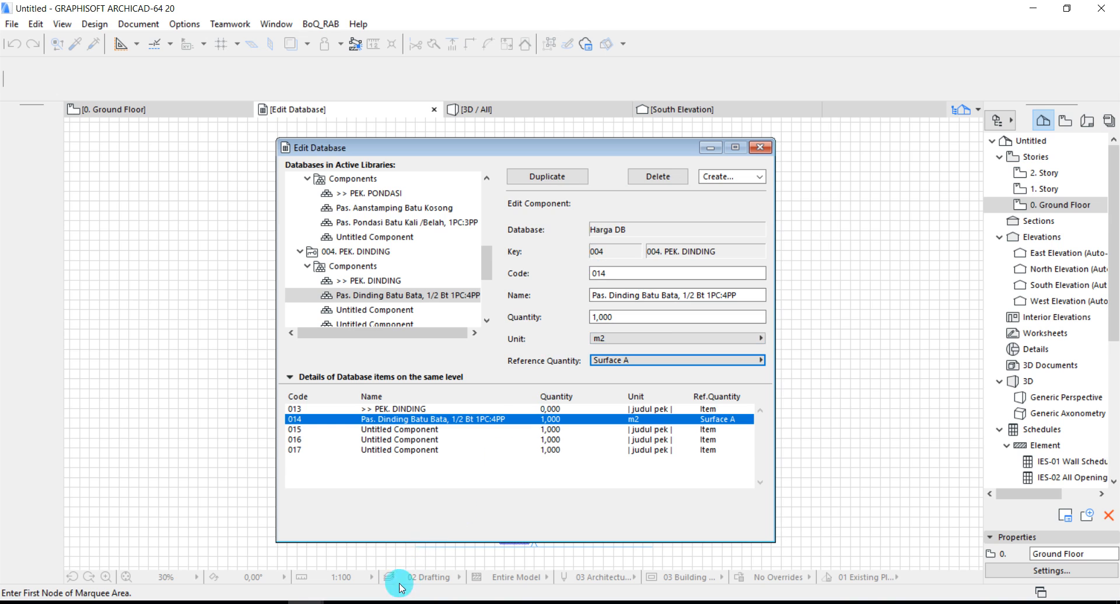
- Switch to the Tutor Database notes in Notepad and review the lines on Surface A, B and C and the Calculation Guide
left_click(376, 603)
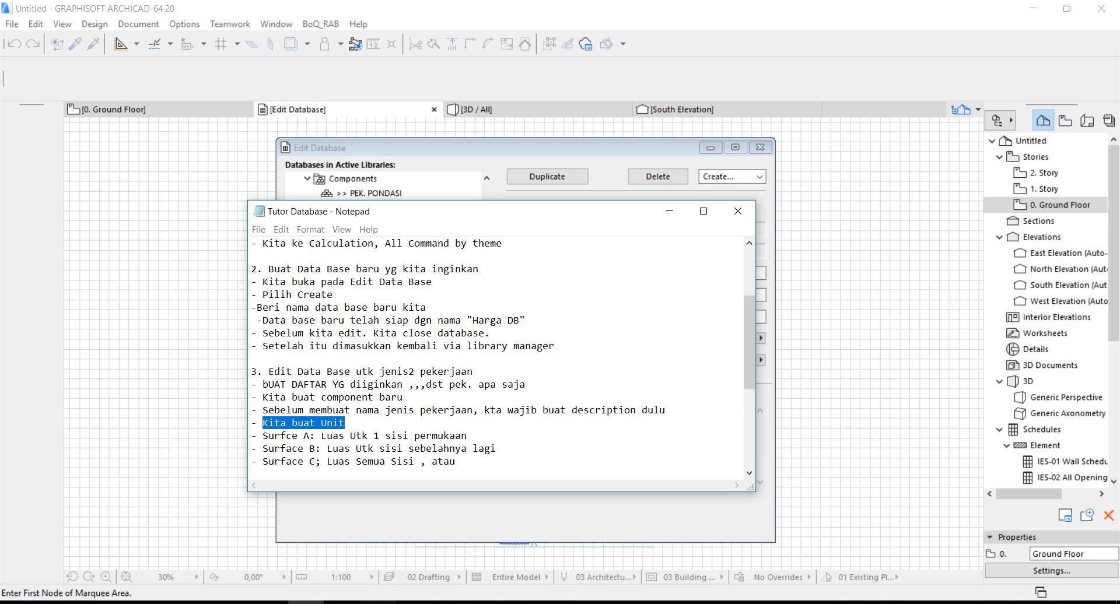
left_click(363, 442)
scroll(315, 428, "down", 1)
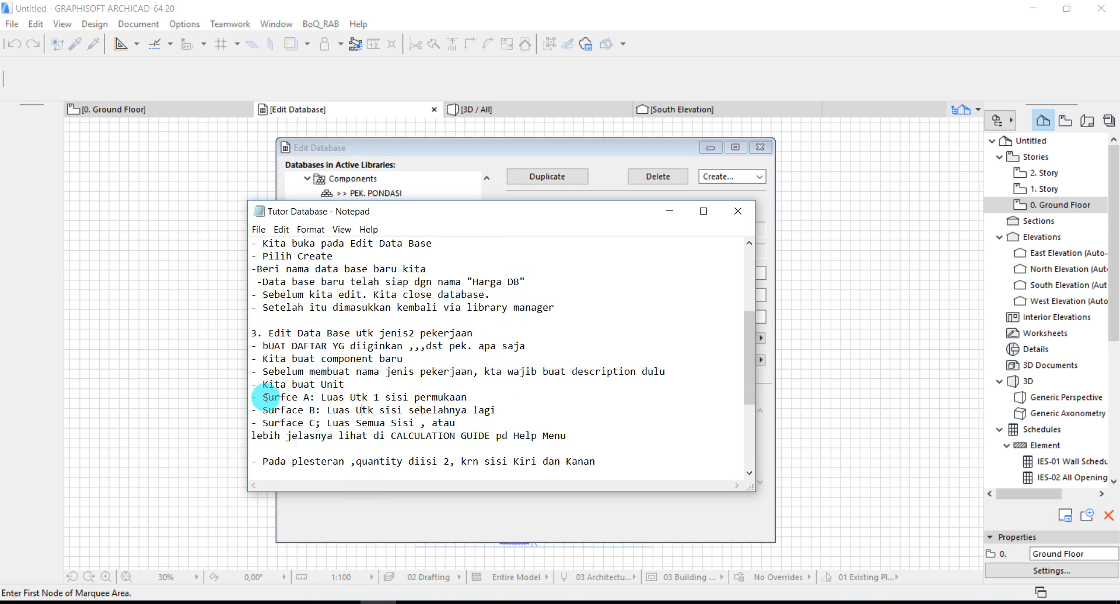
left_click_drag(269, 398, 467, 397)
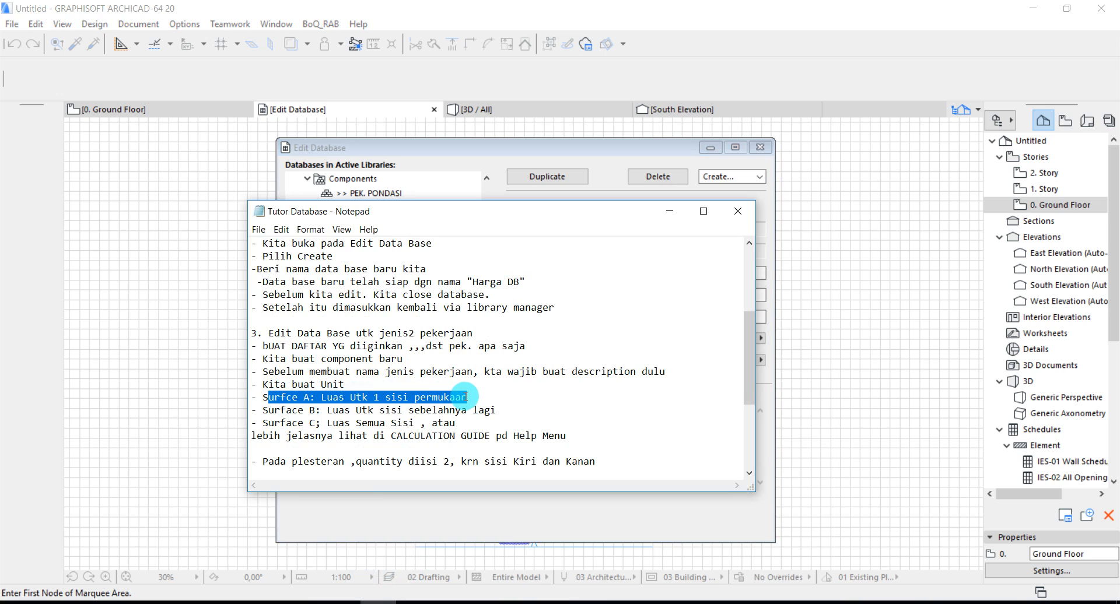
left_click(512, 398)
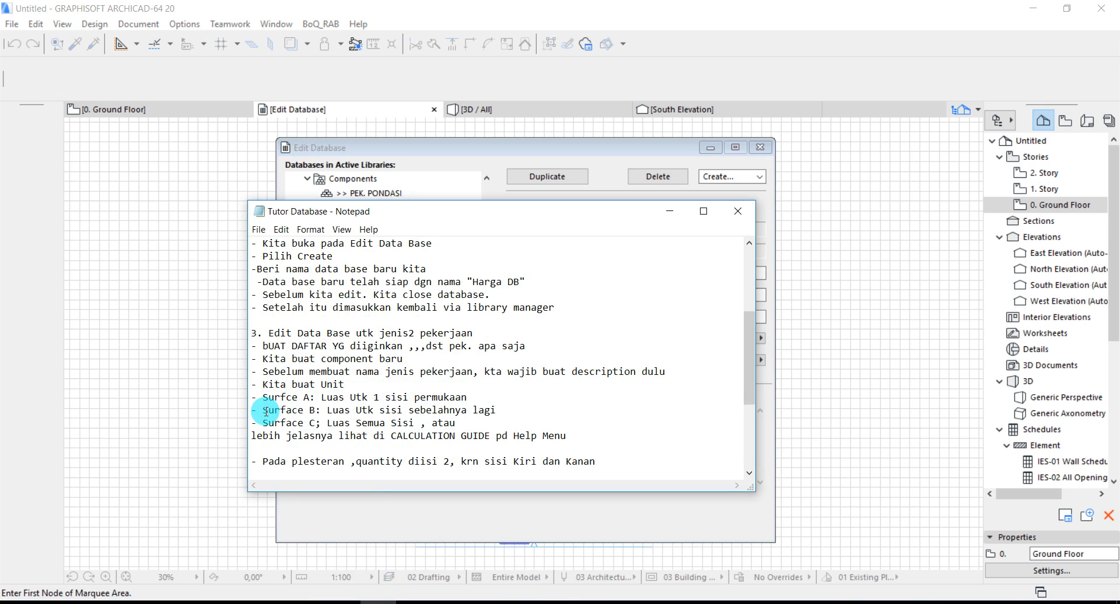
left_click_drag(262, 410, 506, 412)
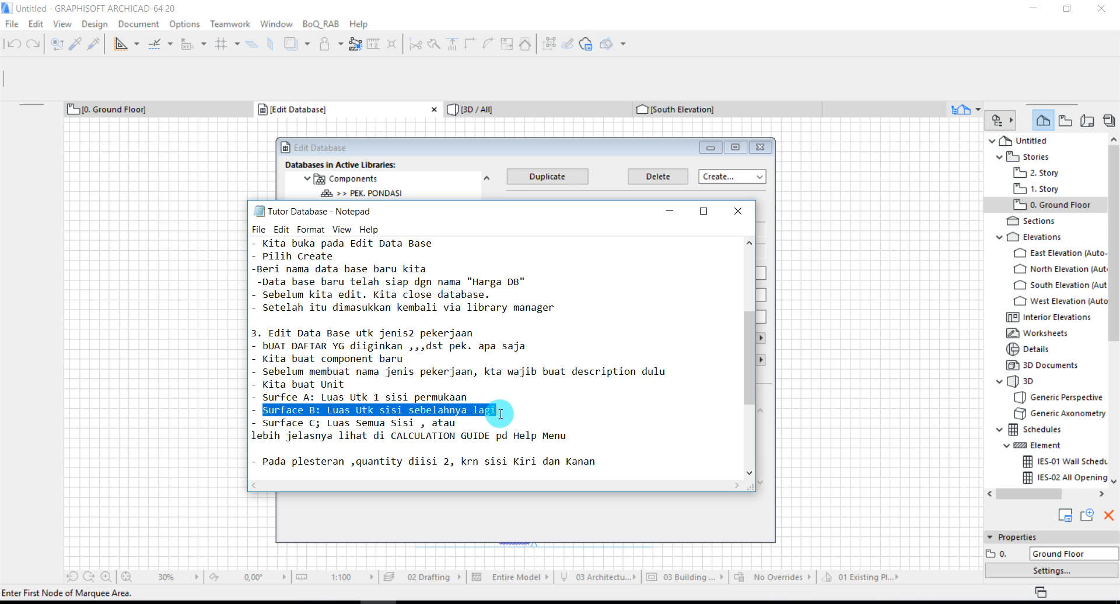
left_click(509, 412)
left_click_drag(263, 424, 463, 424)
left_click(463, 425)
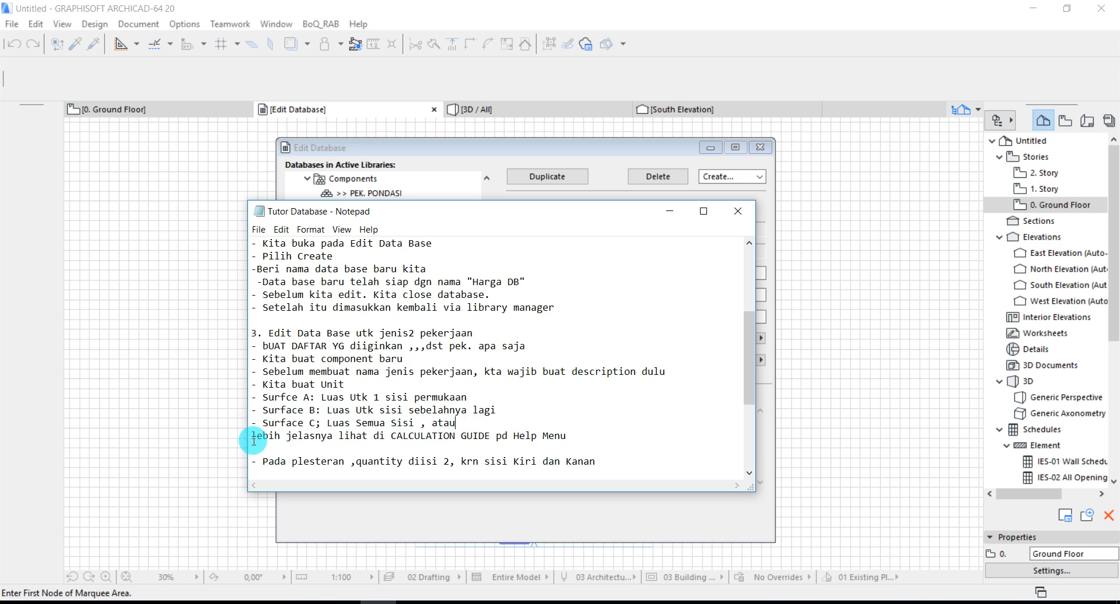
left_click_drag(248, 437, 578, 438)
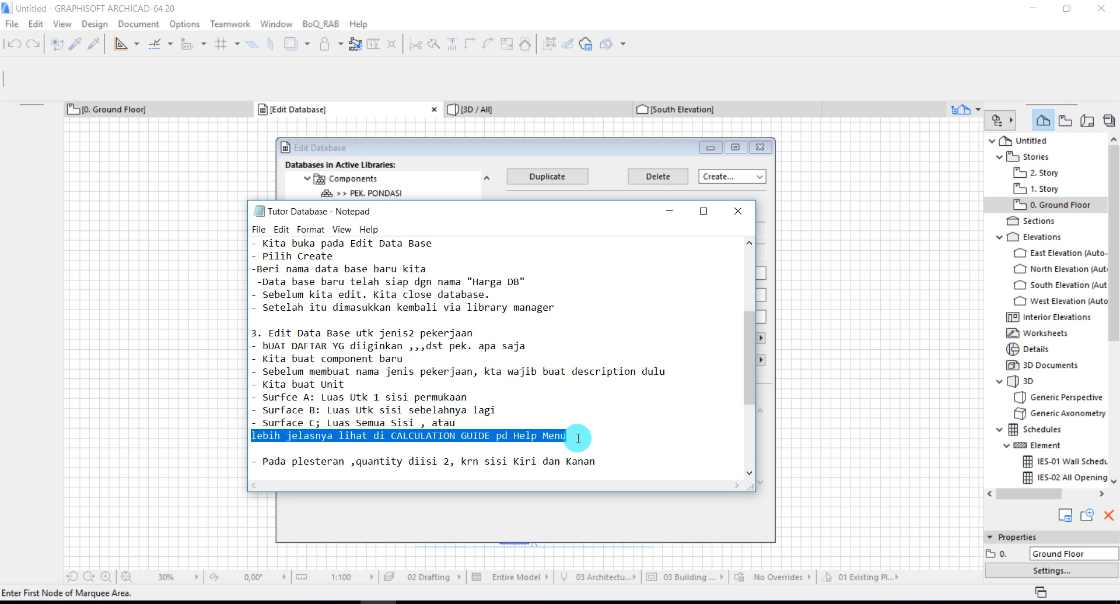
- Add the line "Tiap Elemen tdk sama utk parameternya" below the Calculation Guide note
left_click(578, 439)
key("Return")
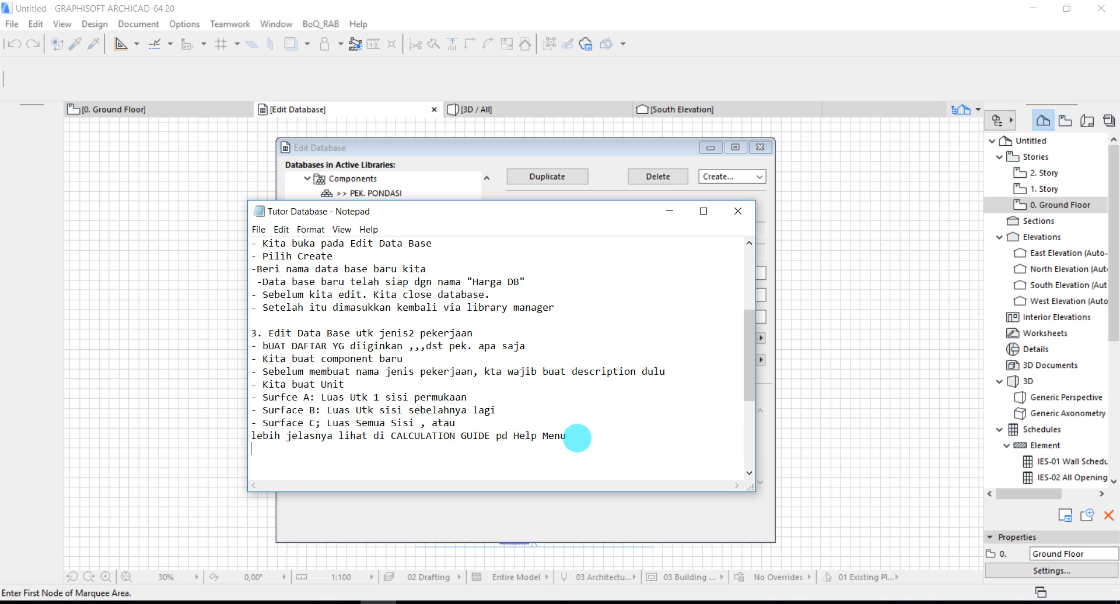
type("Tiap Elemen tdk sama u")
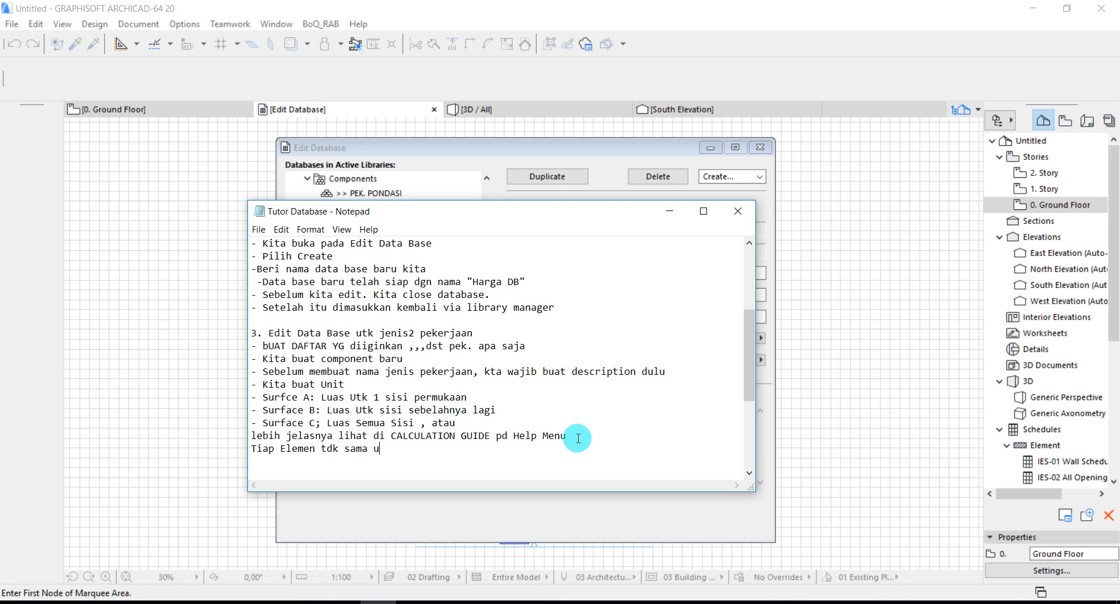
type("tk parameternya")
scroll(578, 439, "down", 1)
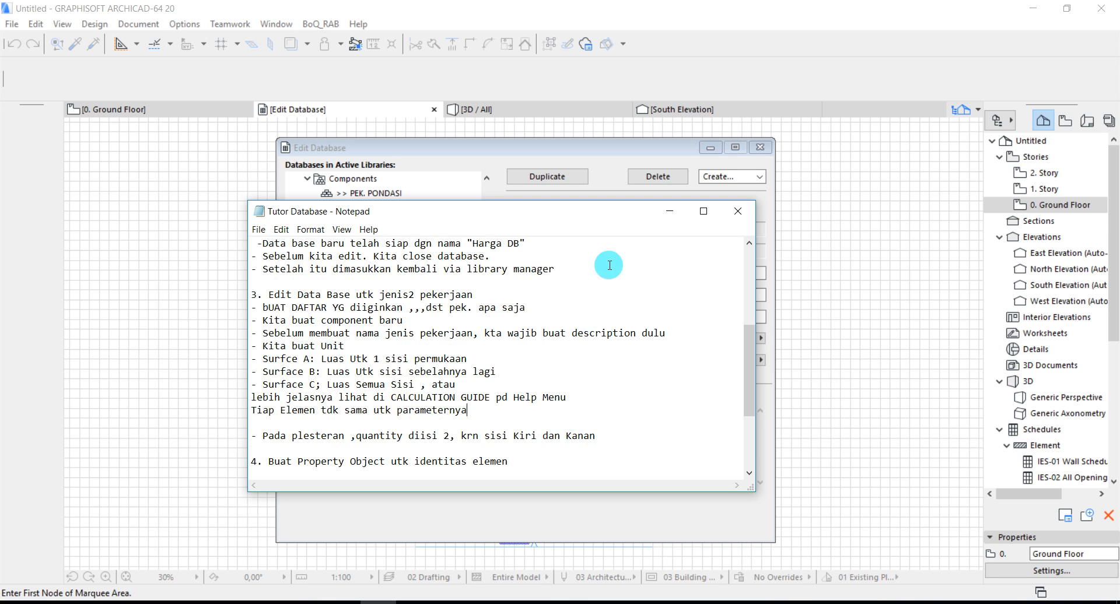
- Return to the ARCHICAD database editor and rename the component with code 015 as "Plesteran Dinding 1PC:5PP"
left_click(634, 152)
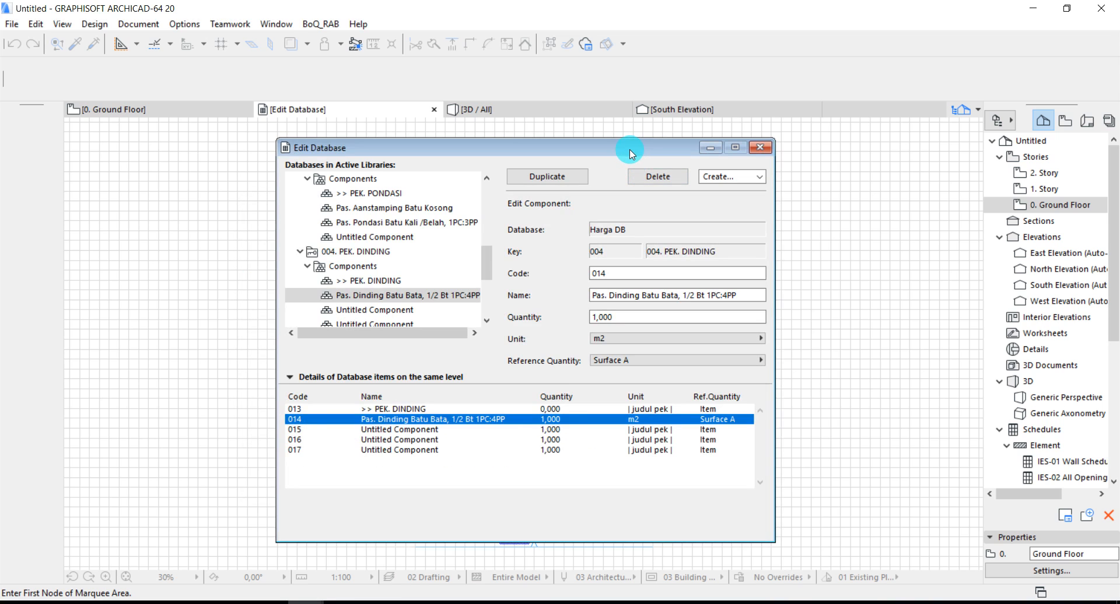
left_click(433, 295)
scroll(431, 298, "down", 1)
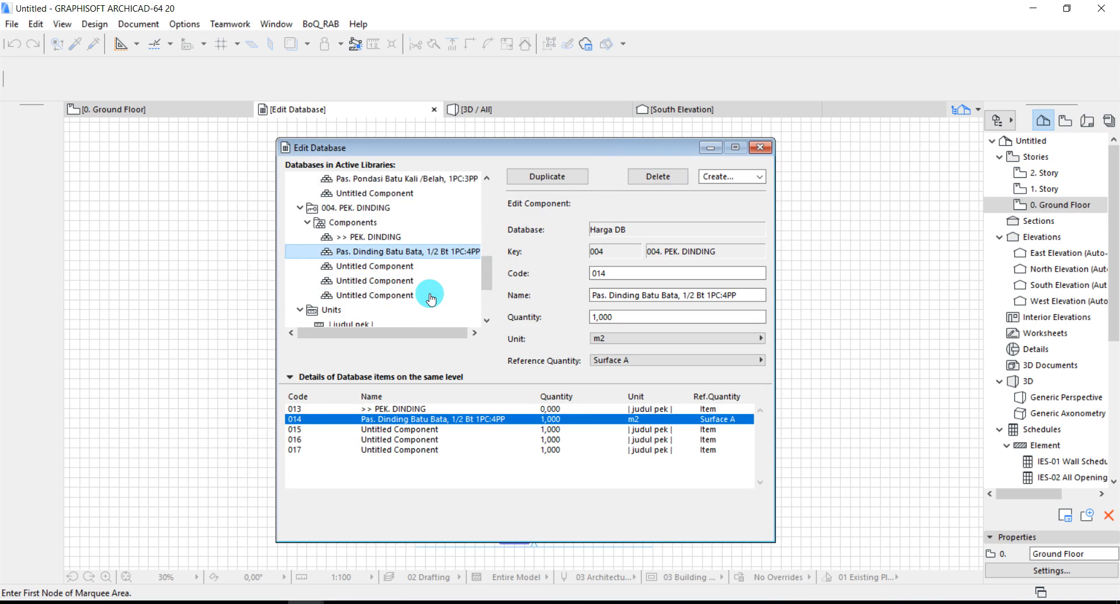
left_click(403, 267)
left_click_drag(709, 296, 581, 293)
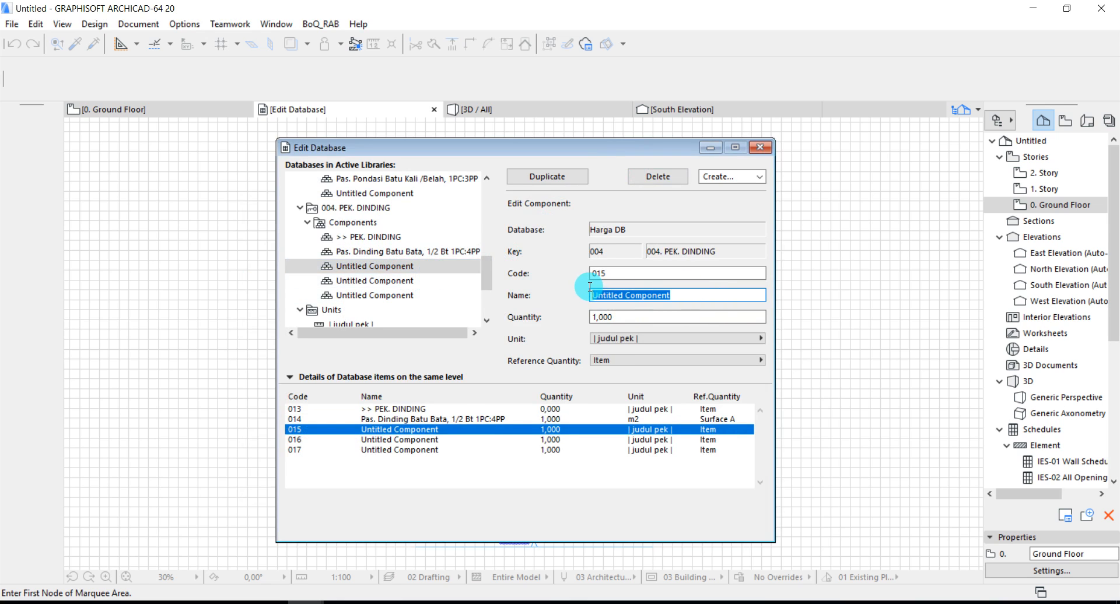
type("Pas")
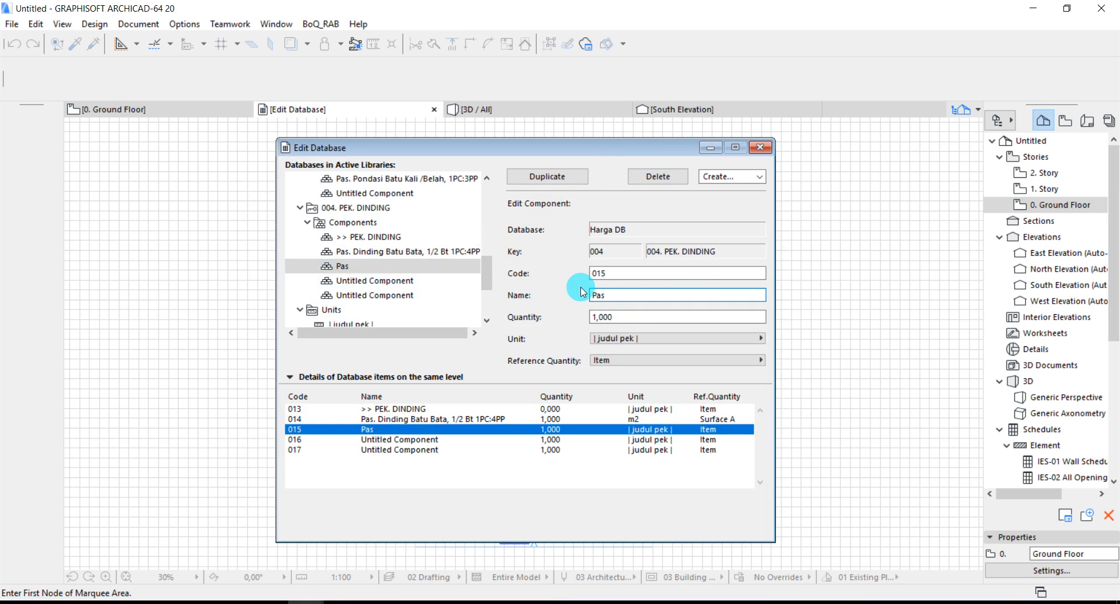
type("lesteran Dinding 1PC:5PP")
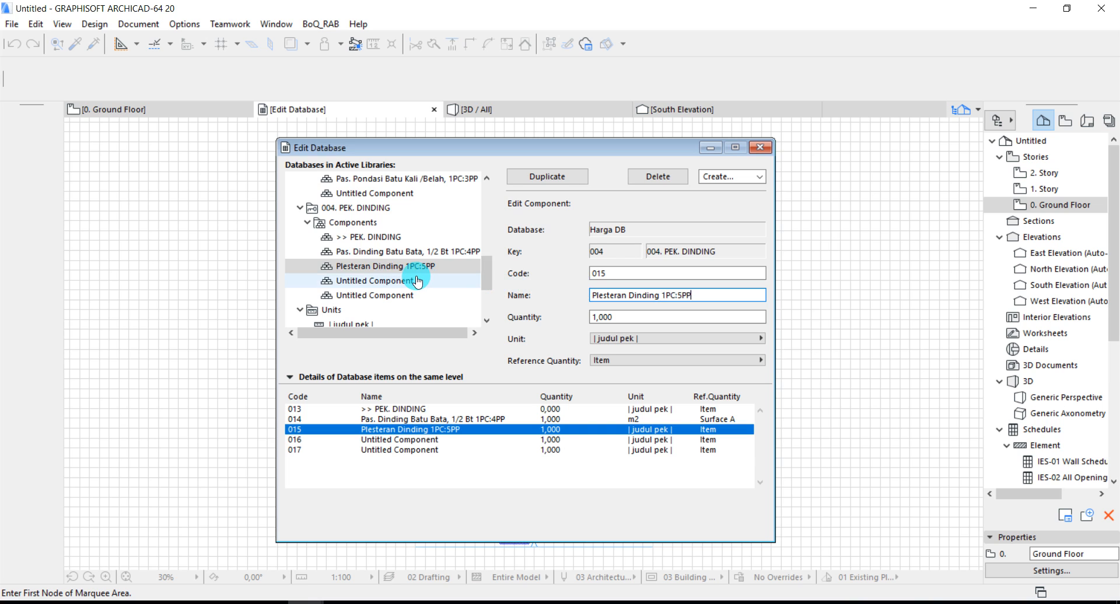
- Set the wall plaster component's unit to m2, its reference quantity to Surface A and its quantity to 2,000
left_click(644, 343)
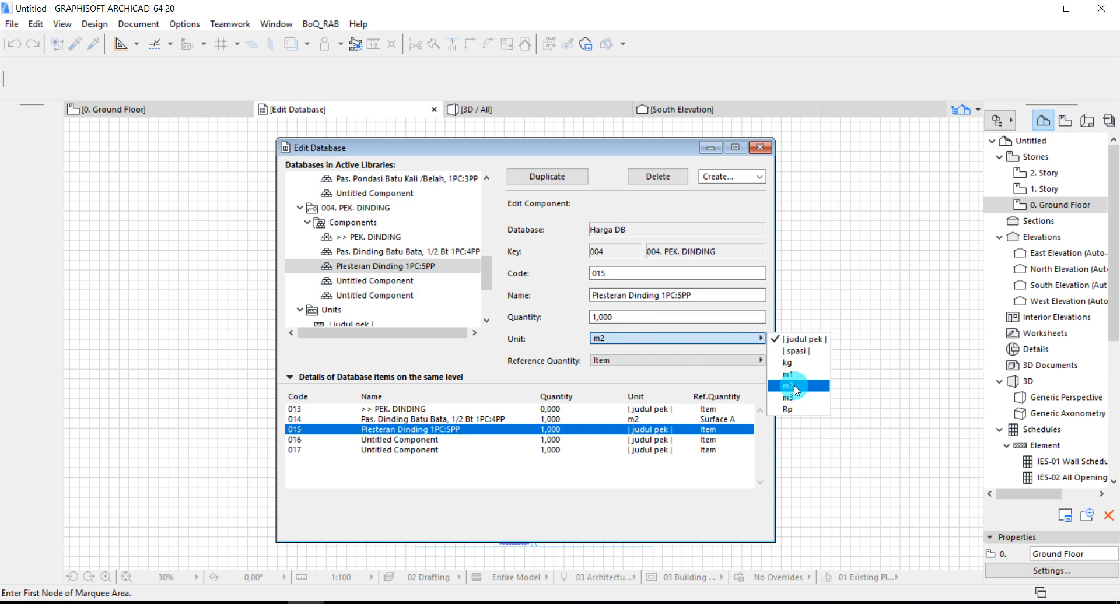
left_click(793, 386)
left_click(623, 360)
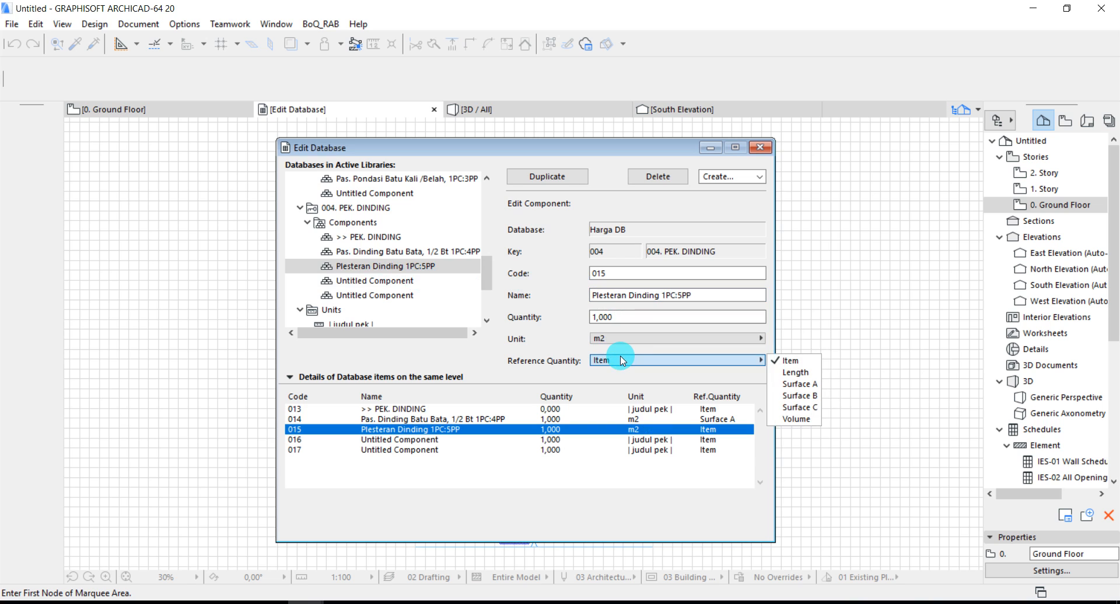
left_click(799, 383)
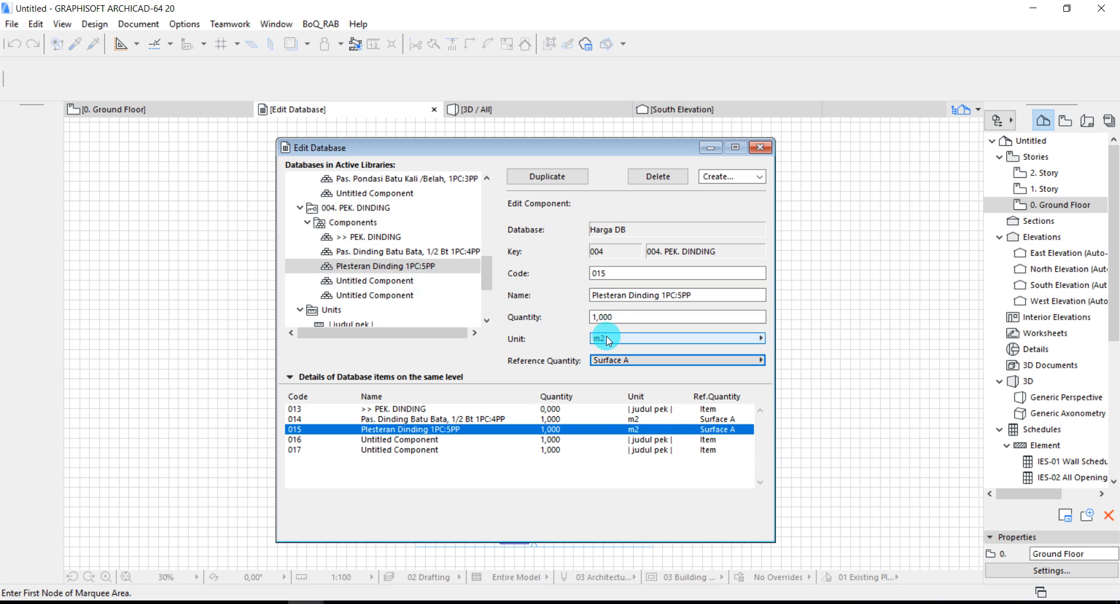
left_click(608, 318)
left_click_drag(624, 318, 572, 319)
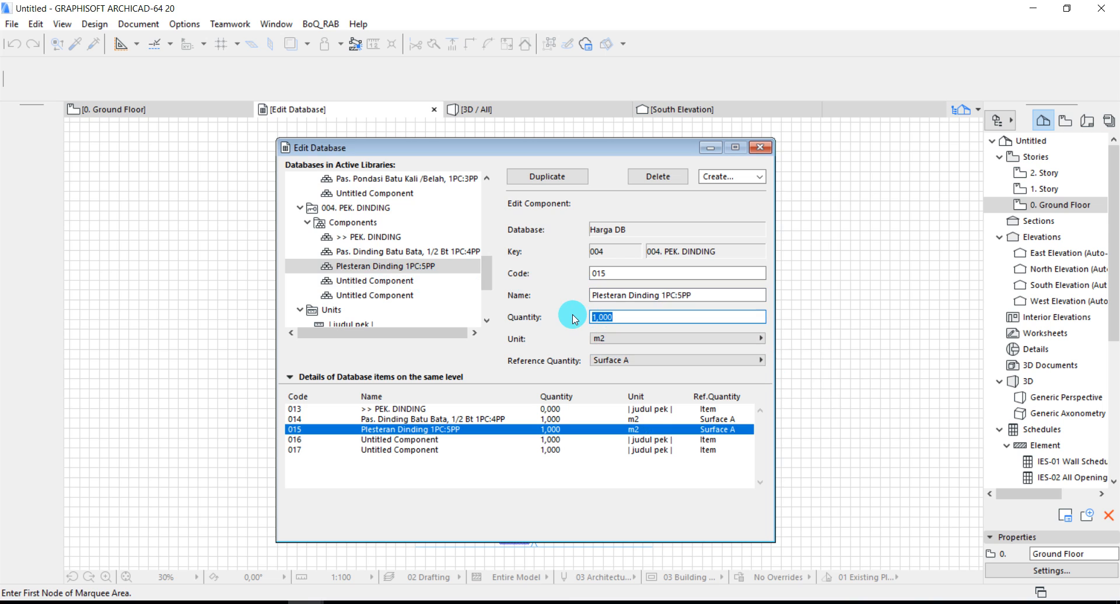
type("2,000")
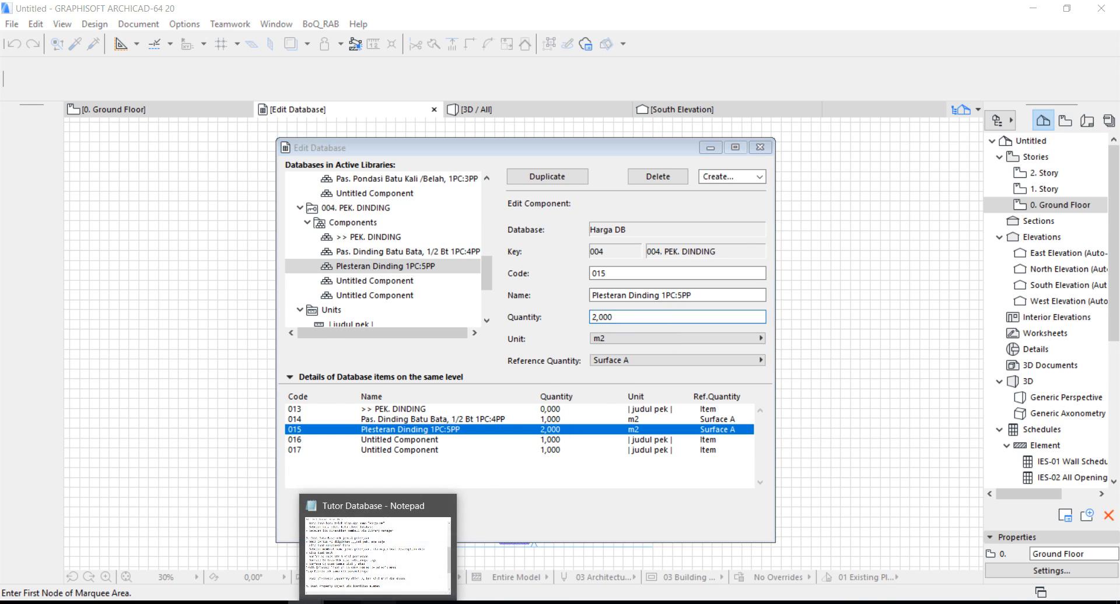
- Switch to the Notepad notes and examine the line explaining which quantity to enter for plastering and why
left_click(382, 580)
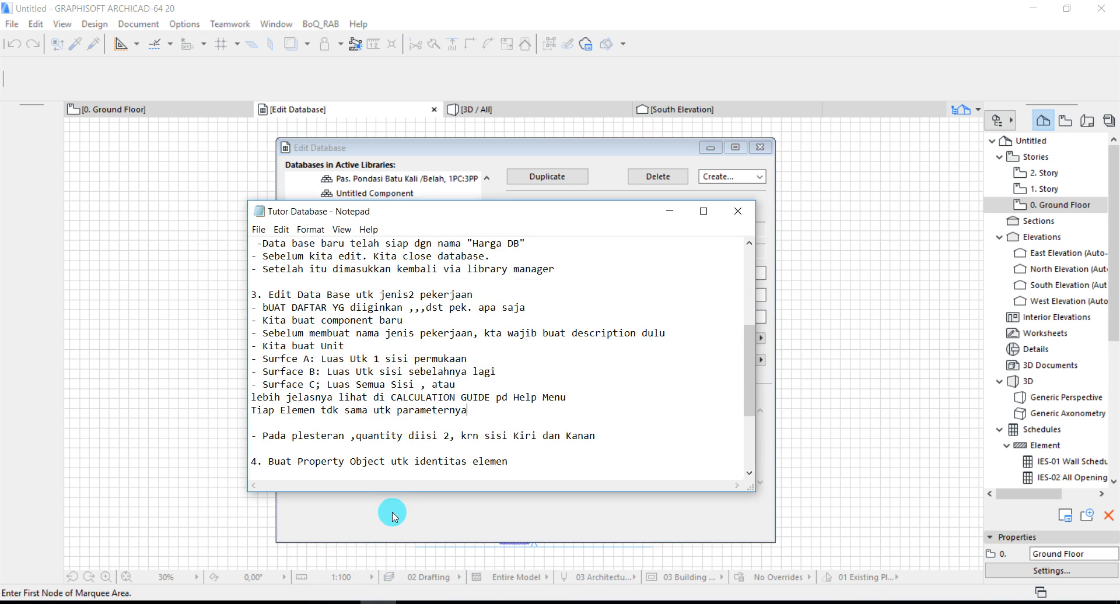
left_click(503, 410)
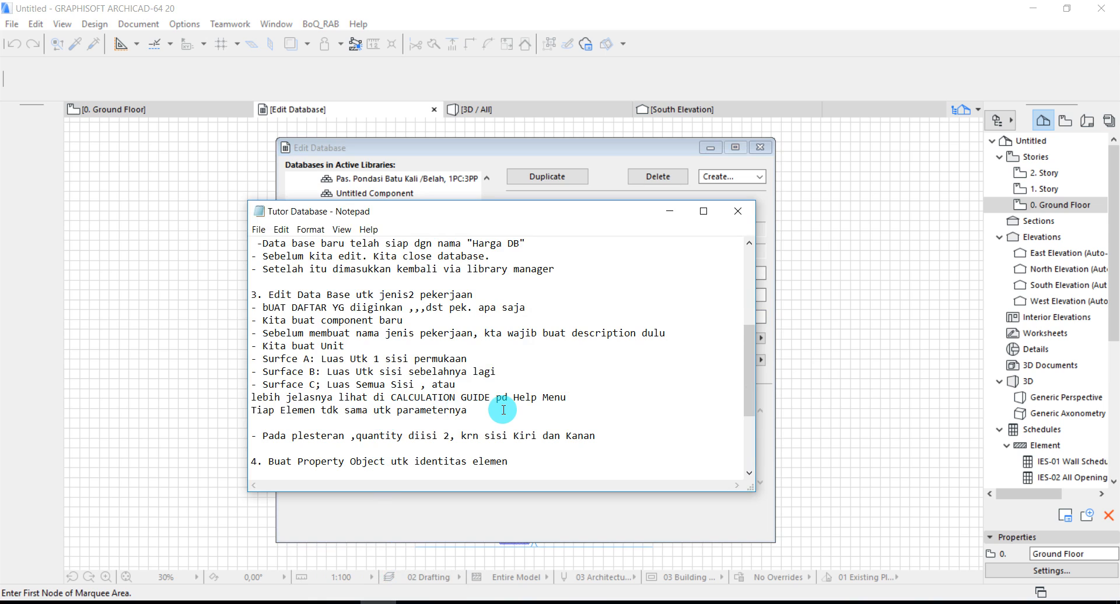
key("Return")
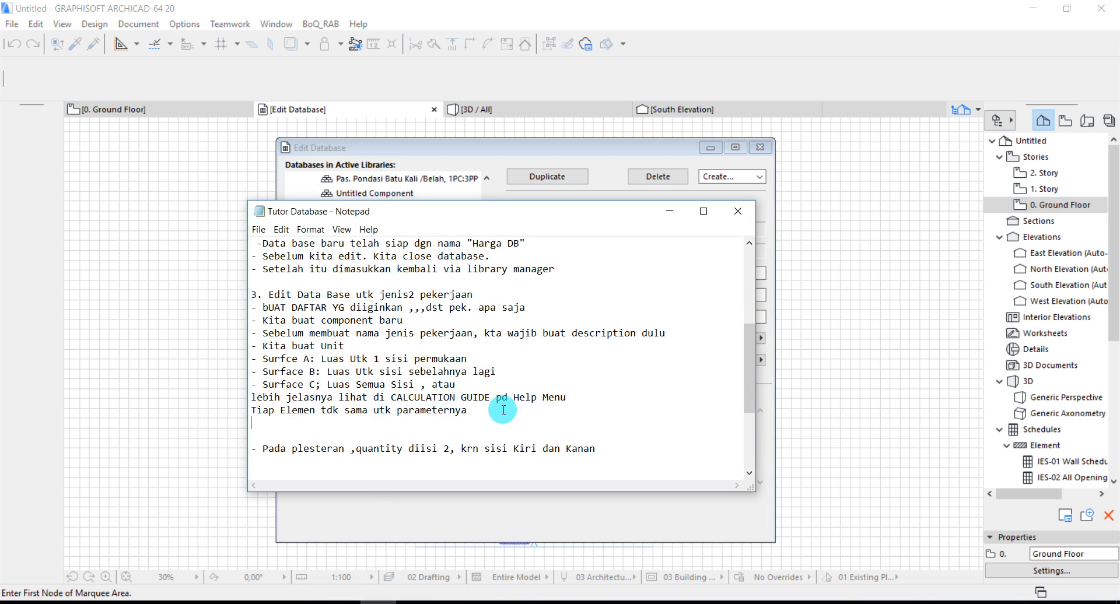
scroll(503, 410, "down", 1)
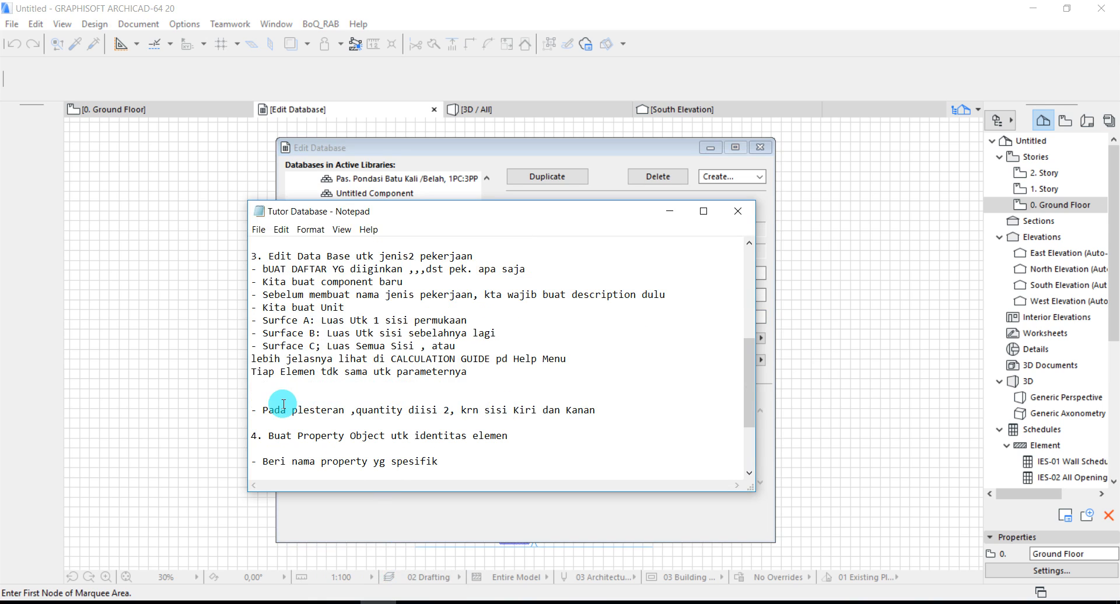
left_click_drag(265, 410, 404, 419)
left_click(391, 411)
left_click(449, 412)
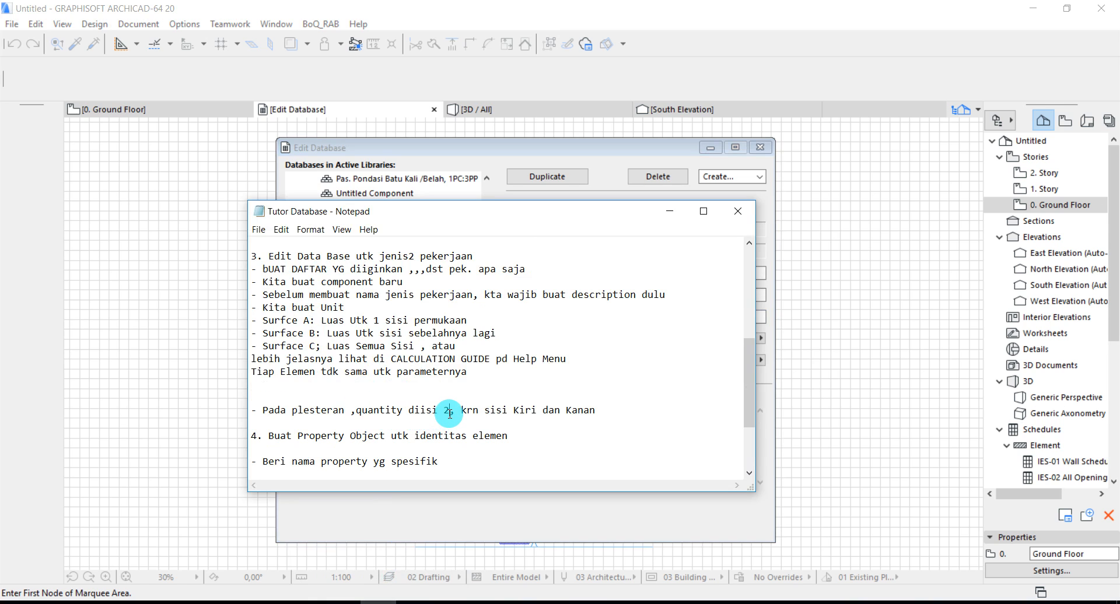
left_click_drag(461, 411, 607, 412)
left_click(615, 411)
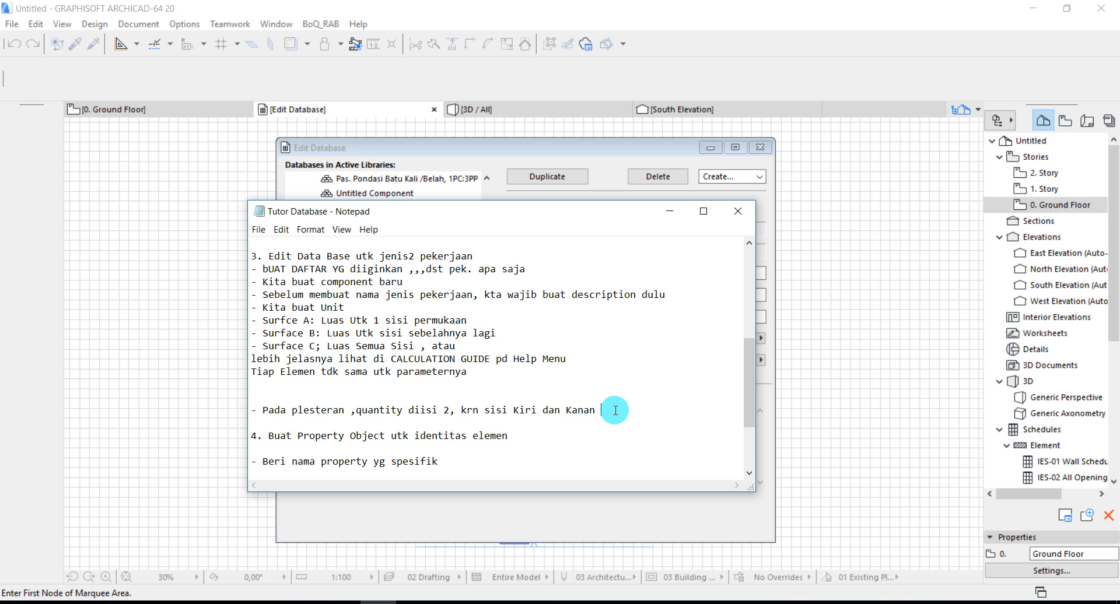
- Append "(1+1" to the plastering quantity note and return to the wall plaster component's quantity in the ARCHICAD database editor
type("(1+1")
left_click(670, 216)
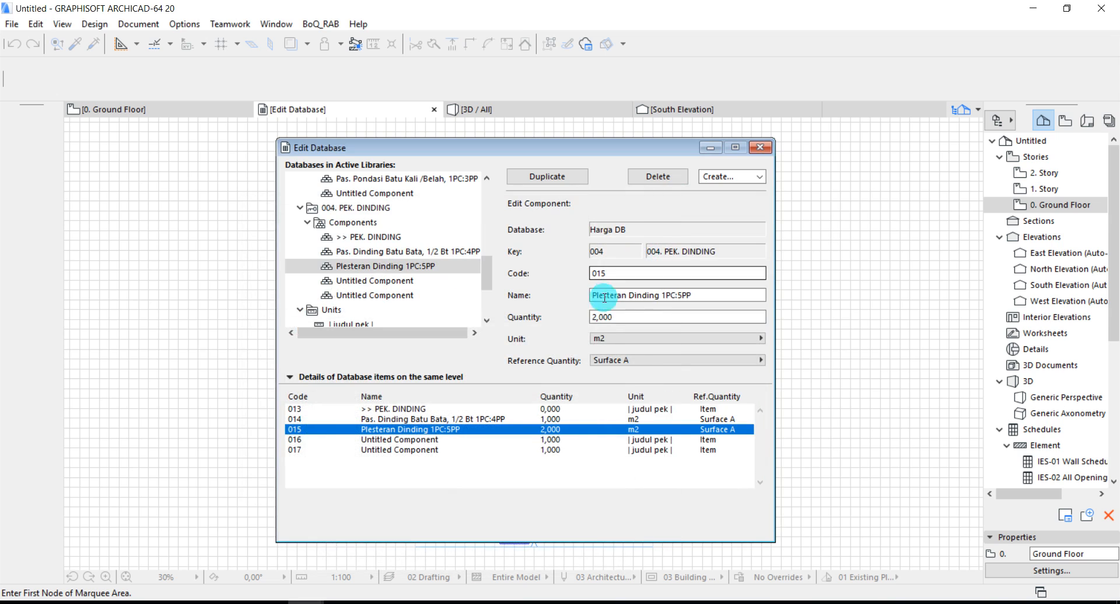
left_click(609, 318)
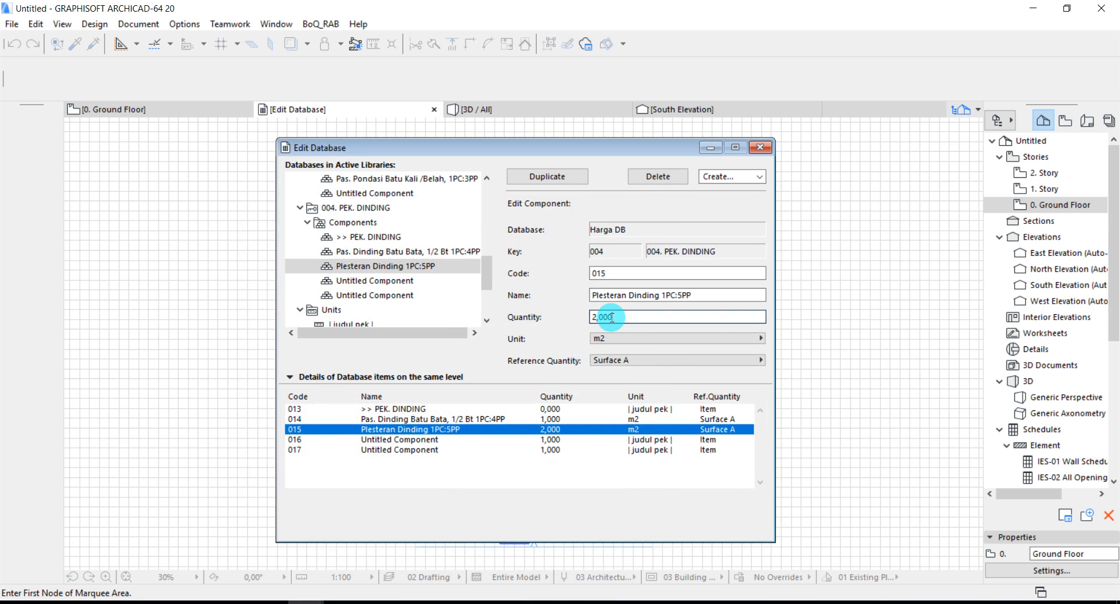
- Create a new key in the Harga DB database and name it "005. PEK. PENGECATAN"
left_click(406, 282)
scroll(406, 287, "down", 1)
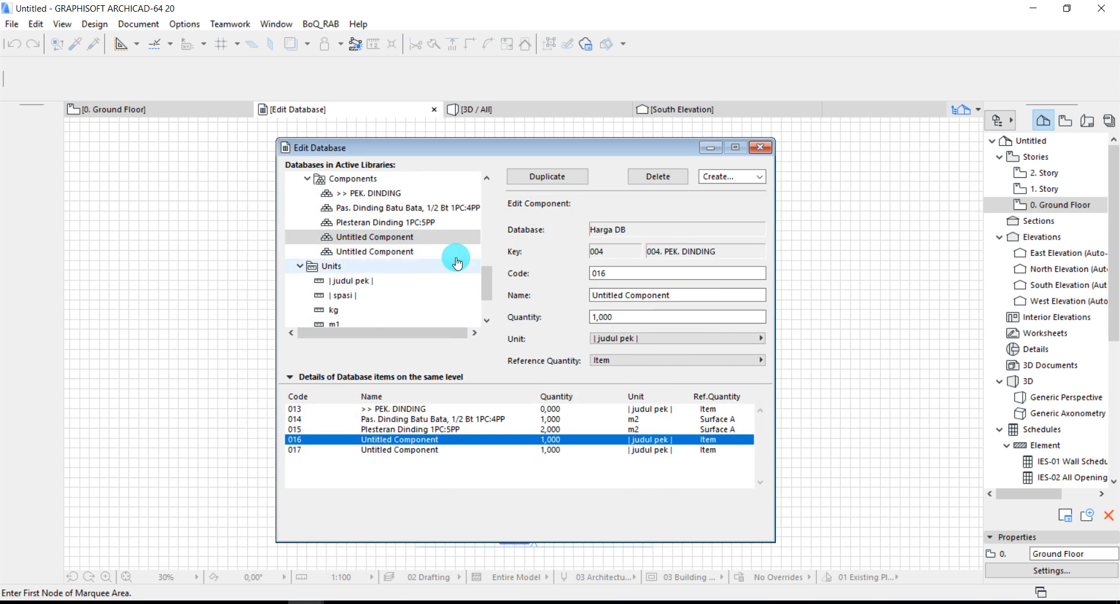
left_click(736, 177)
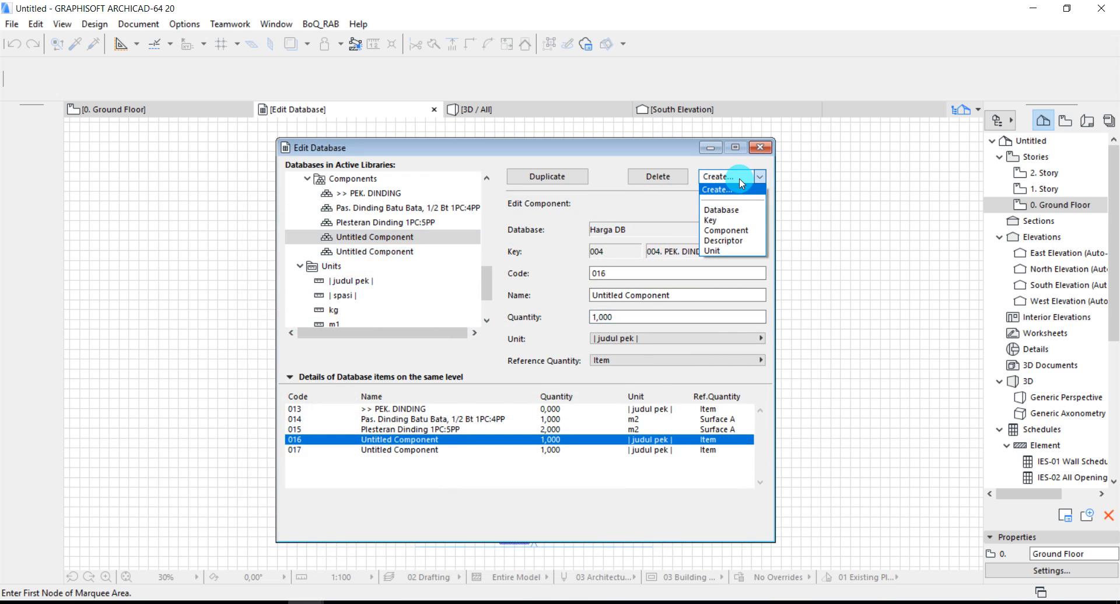
left_click(725, 221)
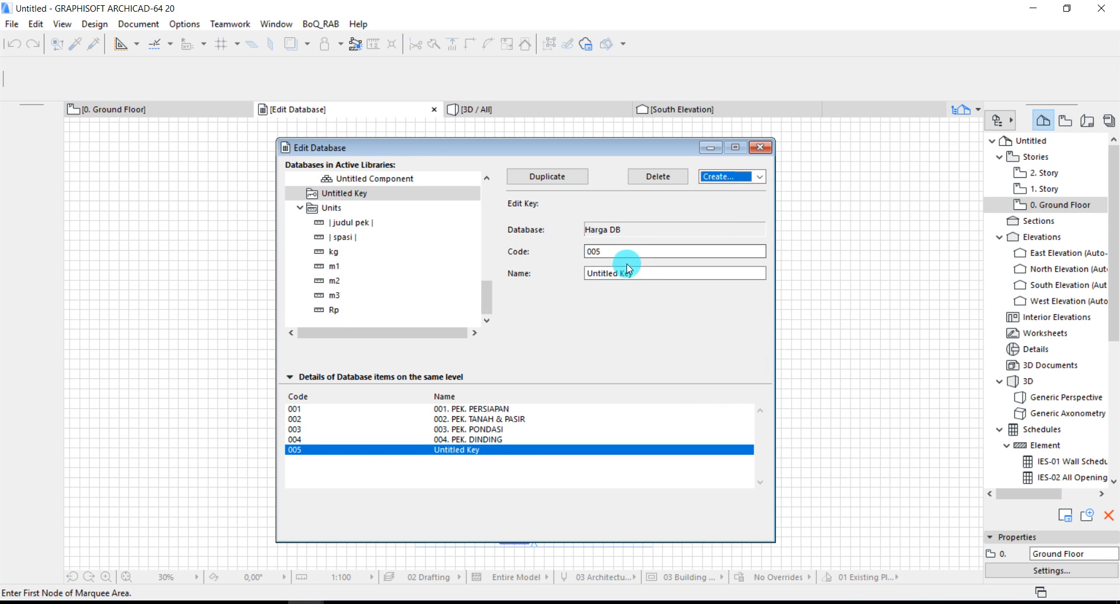
left_click_drag(636, 274, 548, 283)
type("00")
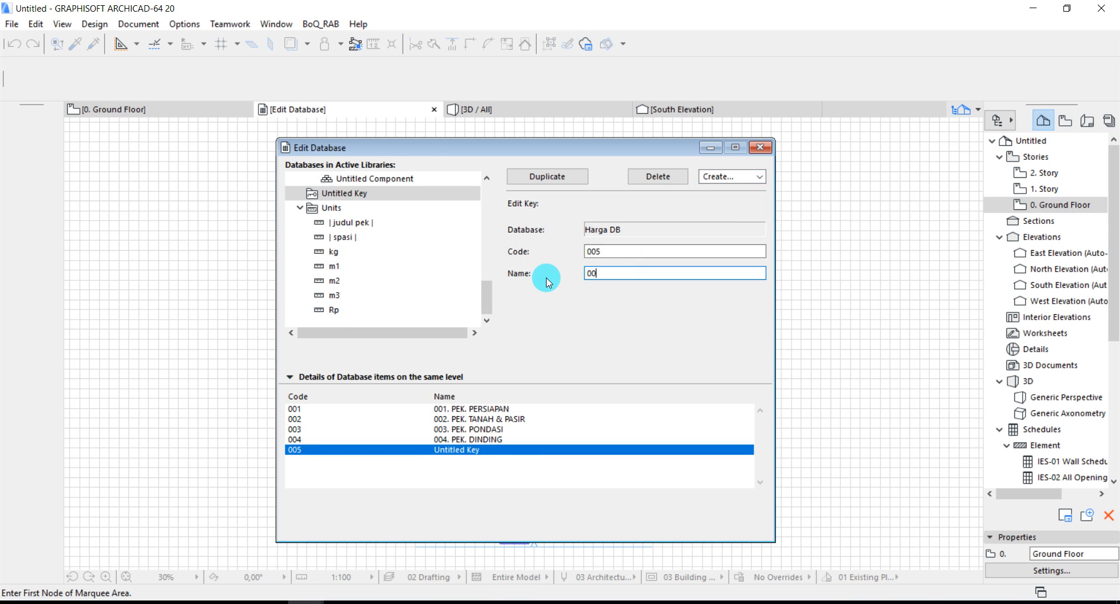
type("5. PEK. PENGECATAN")
- Create three new components under the 005. PEK. PENGECATAN key
left_click(746, 177)
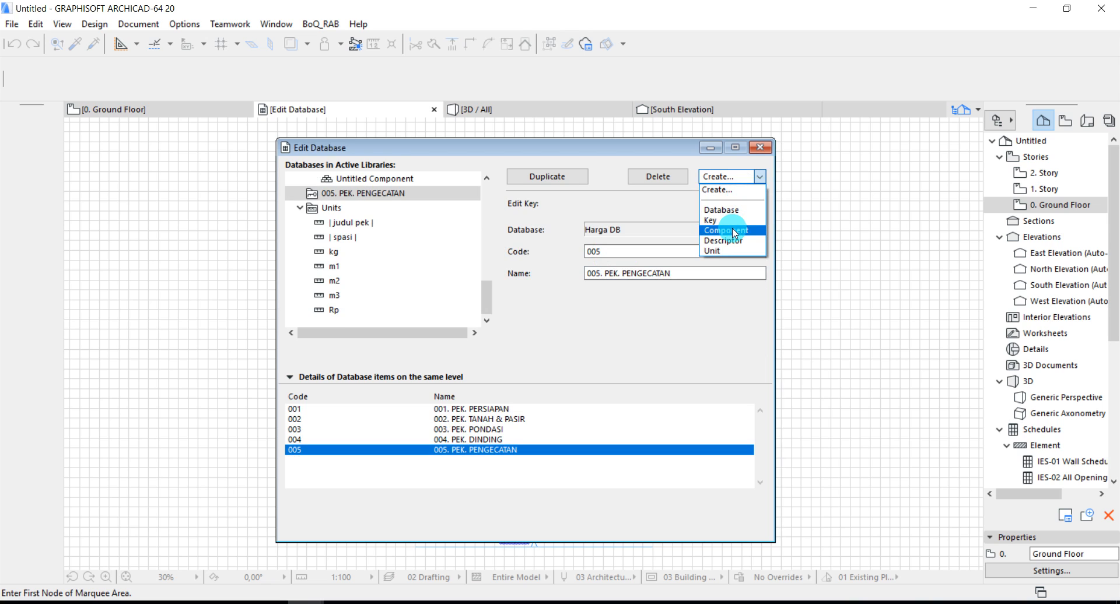
left_click(733, 232)
left_click(735, 179)
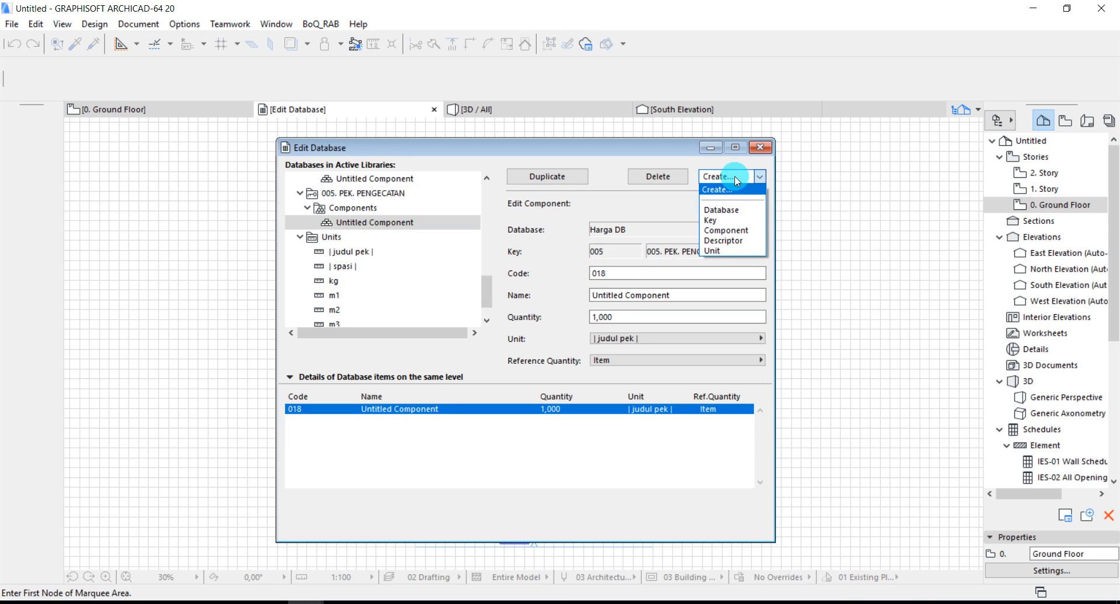
left_click(726, 231)
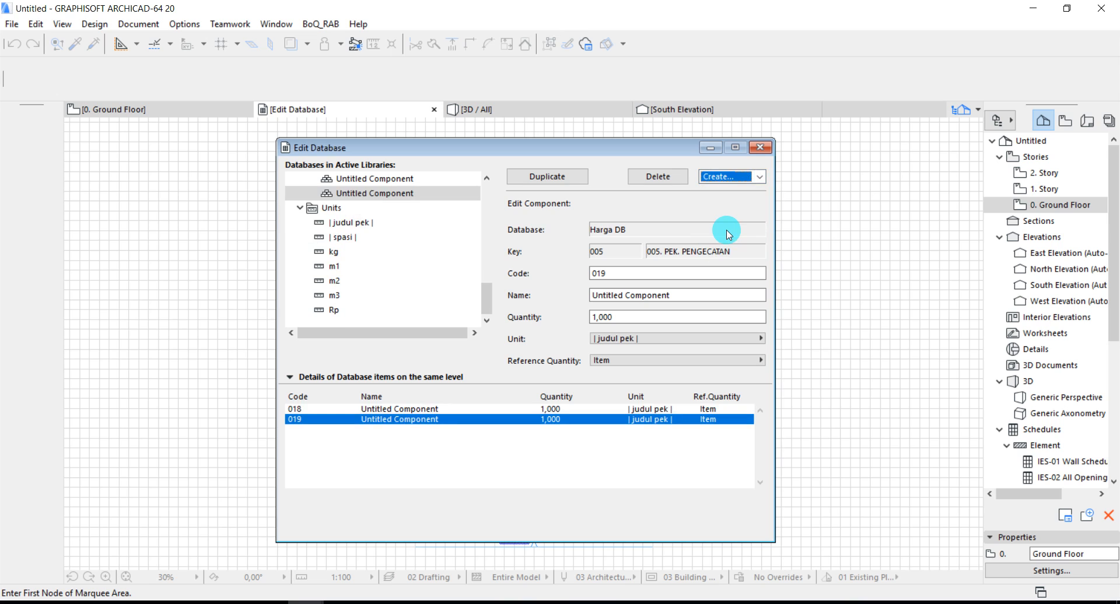
scroll(392, 207, "up", 1)
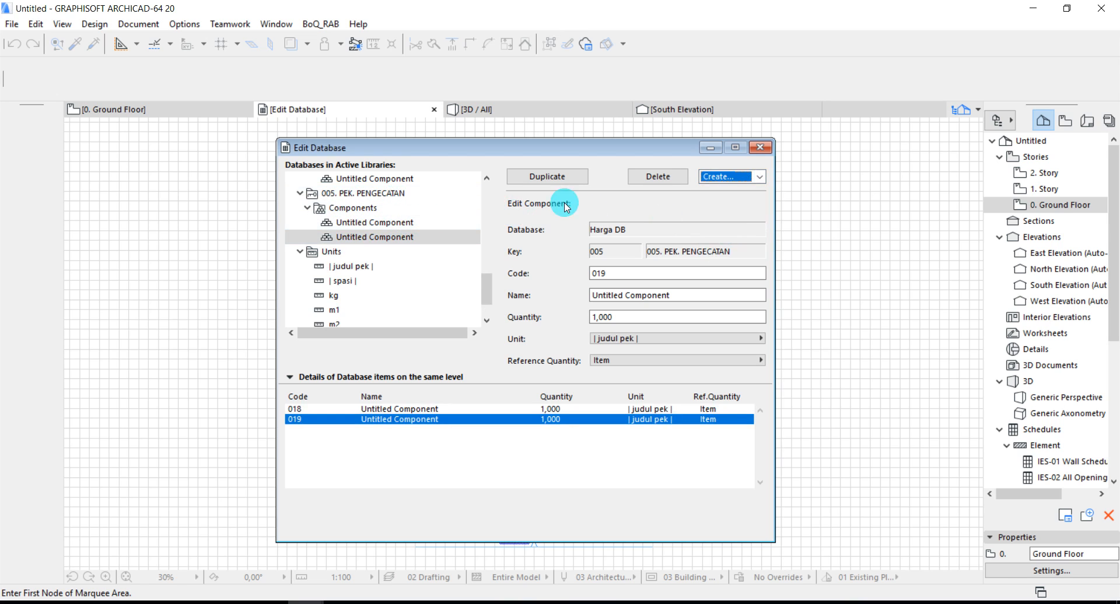
left_click(729, 177)
left_click(725, 231)
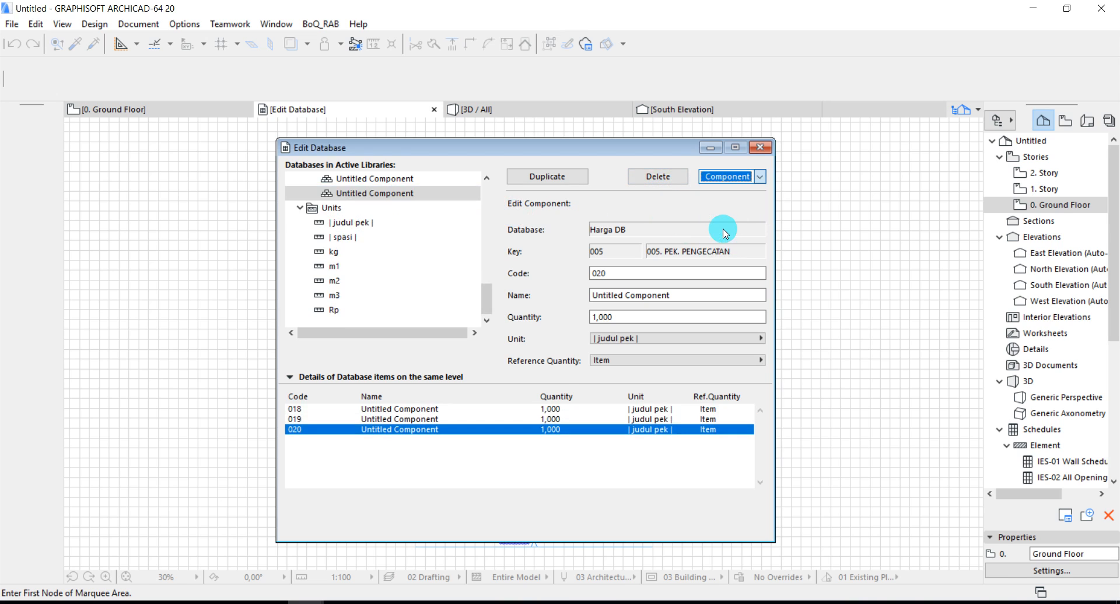
- Open the name of the component with code 018 under the painting key for editing
scroll(397, 216, "up", 1)
left_click(390, 209)
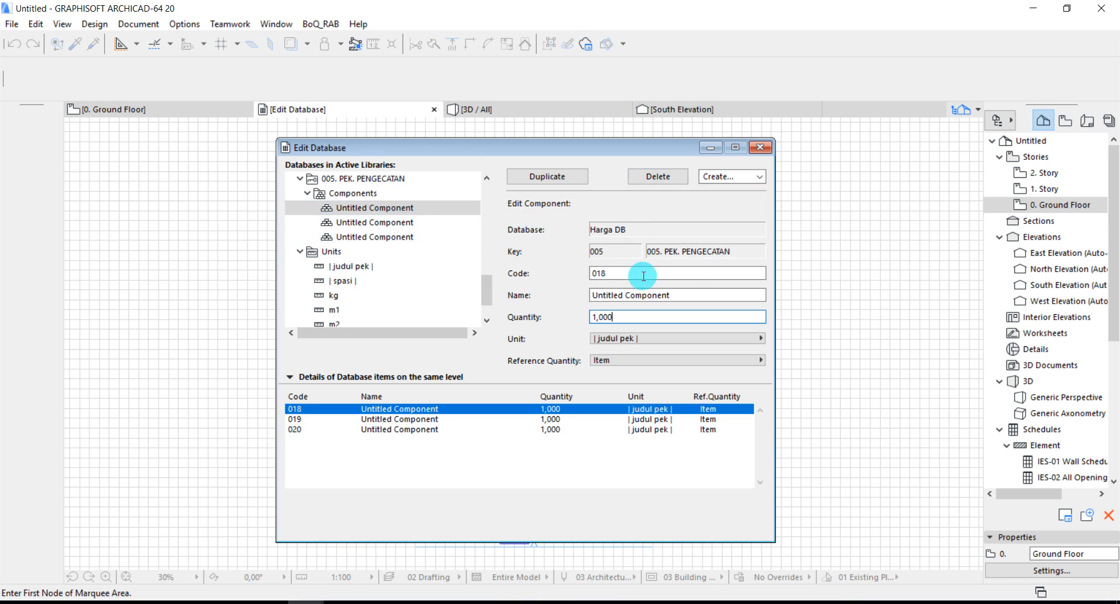
left_click_drag(674, 296, 573, 293)
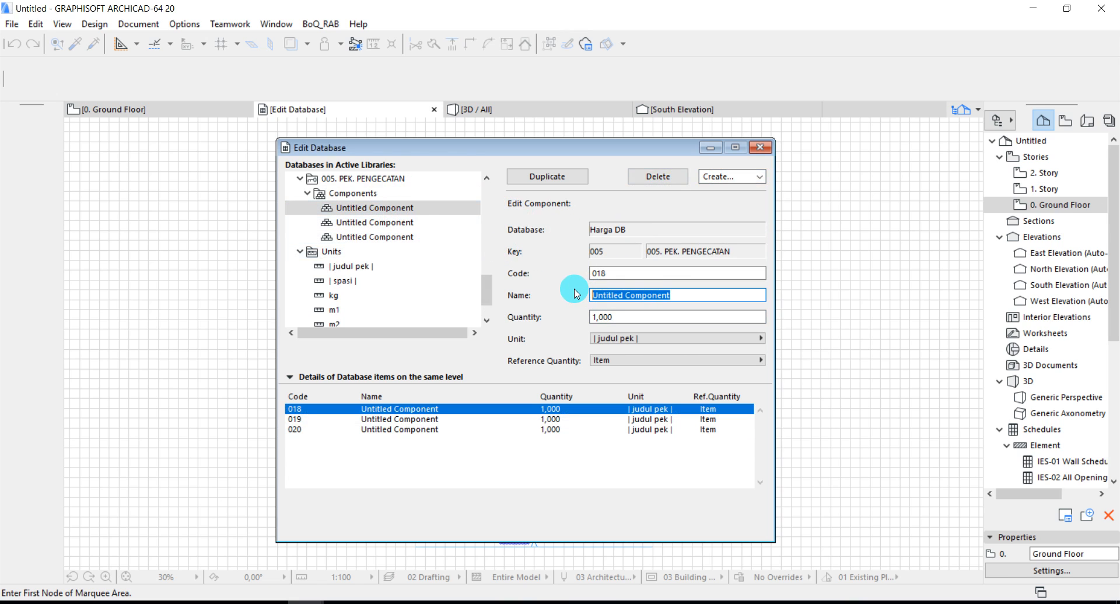
- Name component 018 in 005. PEK. PENGECATAN ">> PEK. PENGECATAN" and set its quantity to 0
type("P")
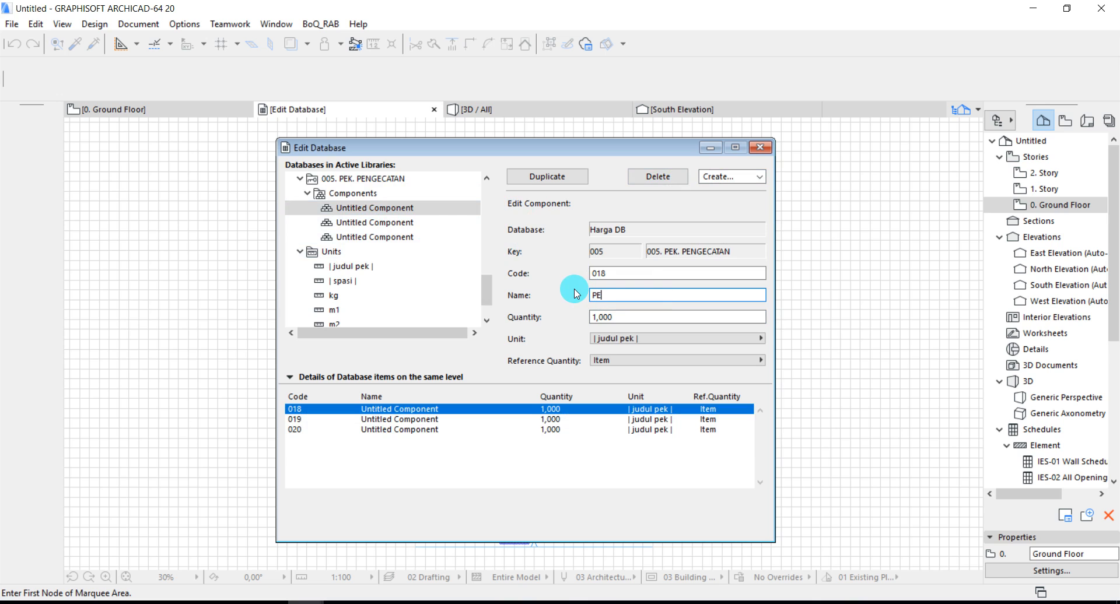
type("E")
key("BackSpace")
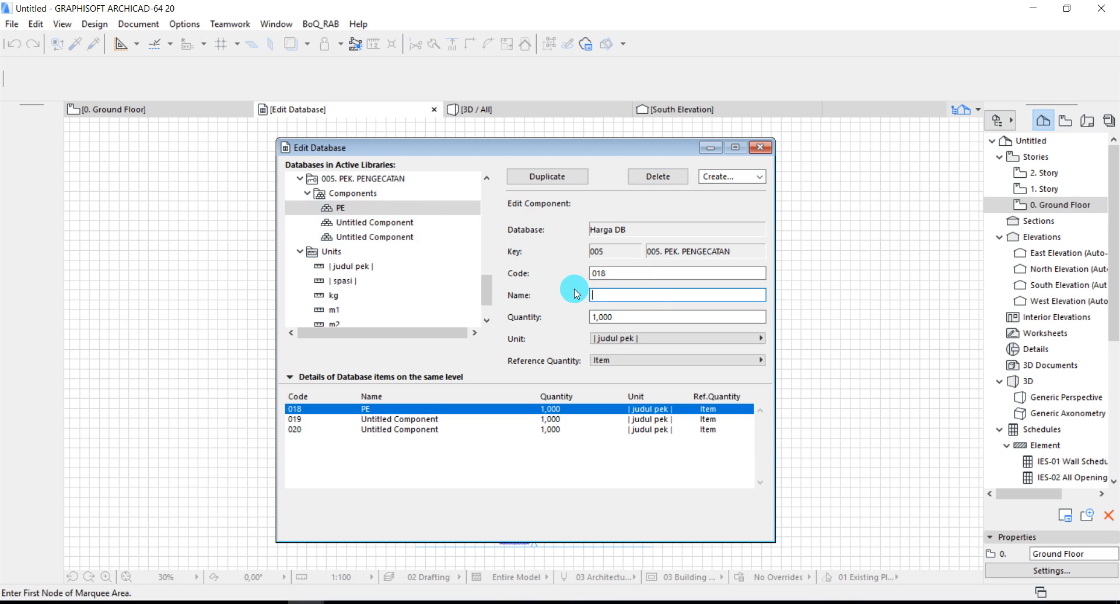
type(">> PEK. PENGECATAN")
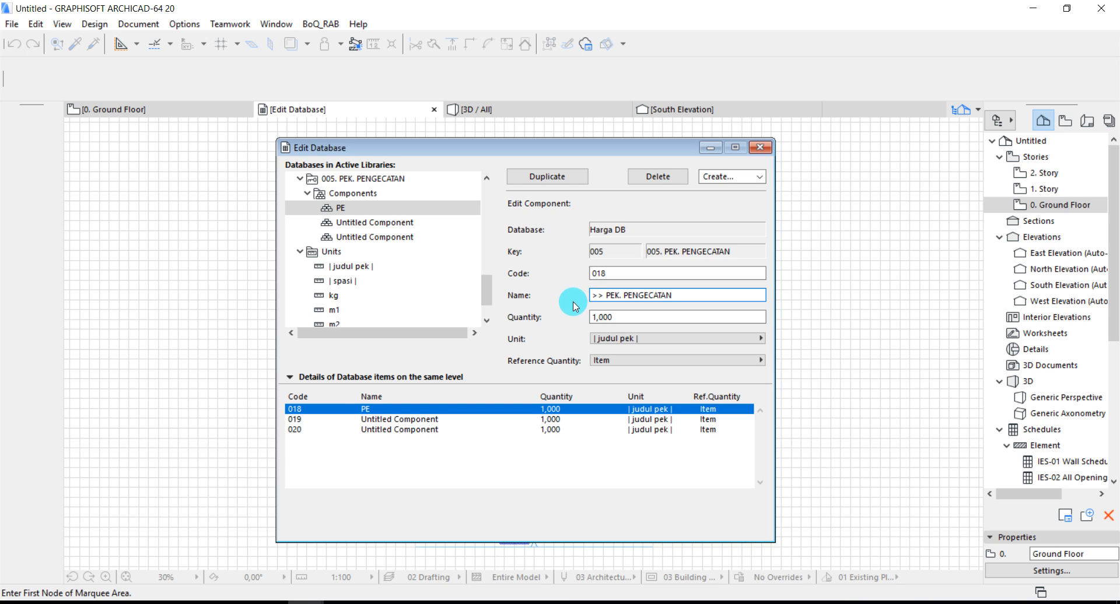
left_click(620, 316)
left_click_drag(619, 316, 585, 317)
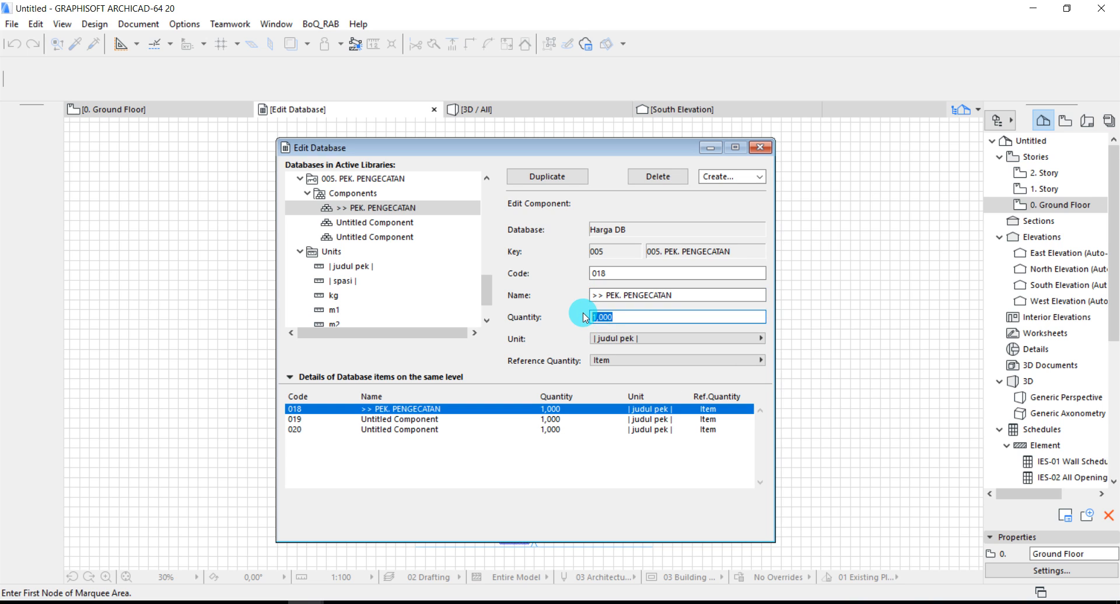
type("0")
- Rename component 019 in 005. PEK. PENGECATAN as "Pengecatan Dinding Exterior"
left_click(339, 223)
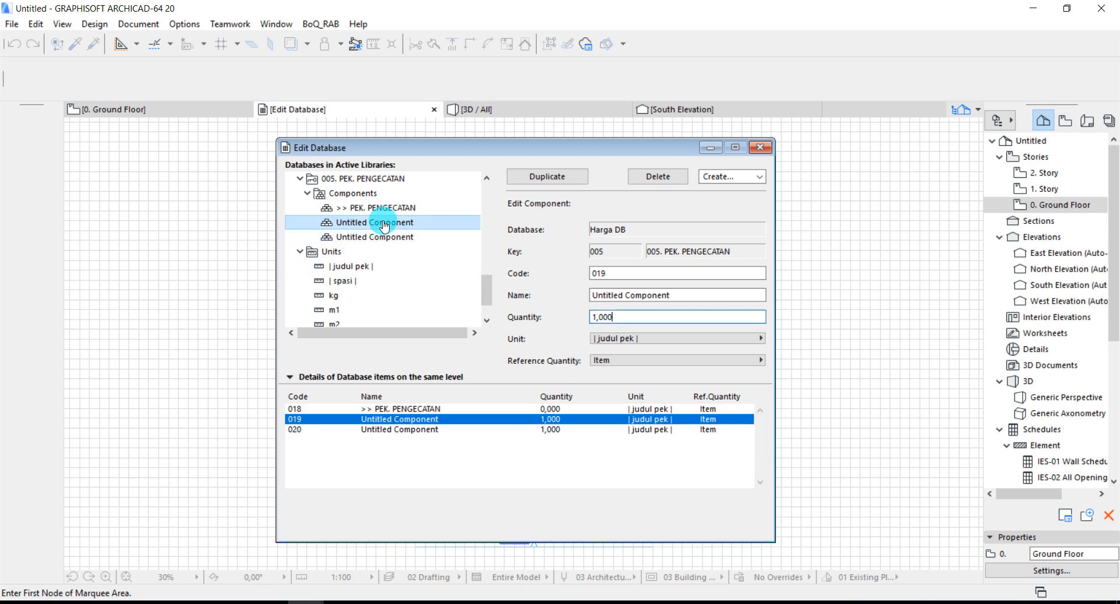
left_click_drag(671, 295, 585, 290)
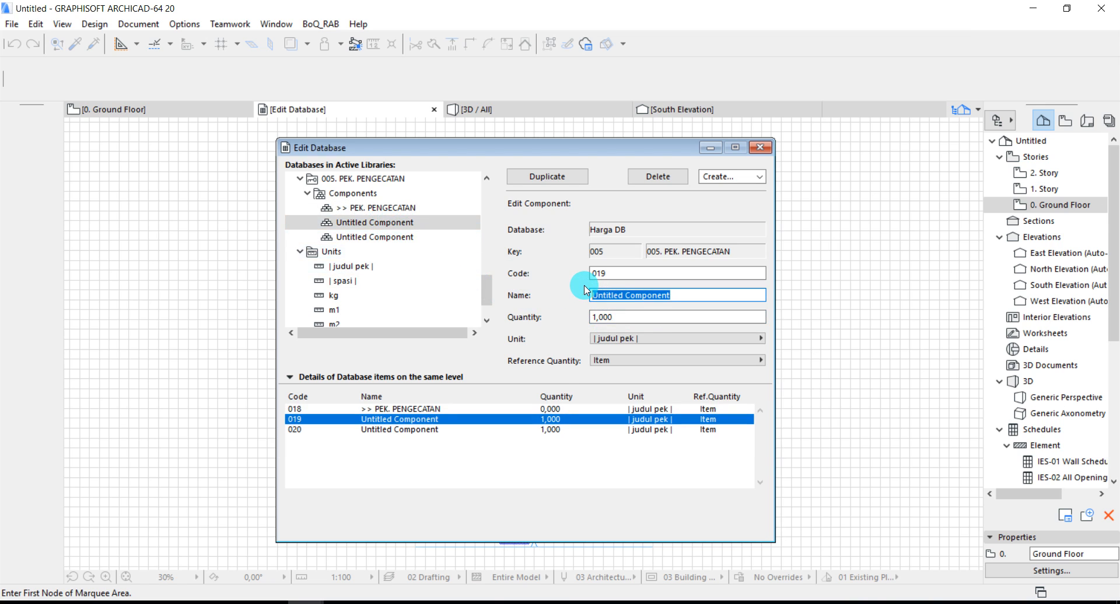
type("Penge")
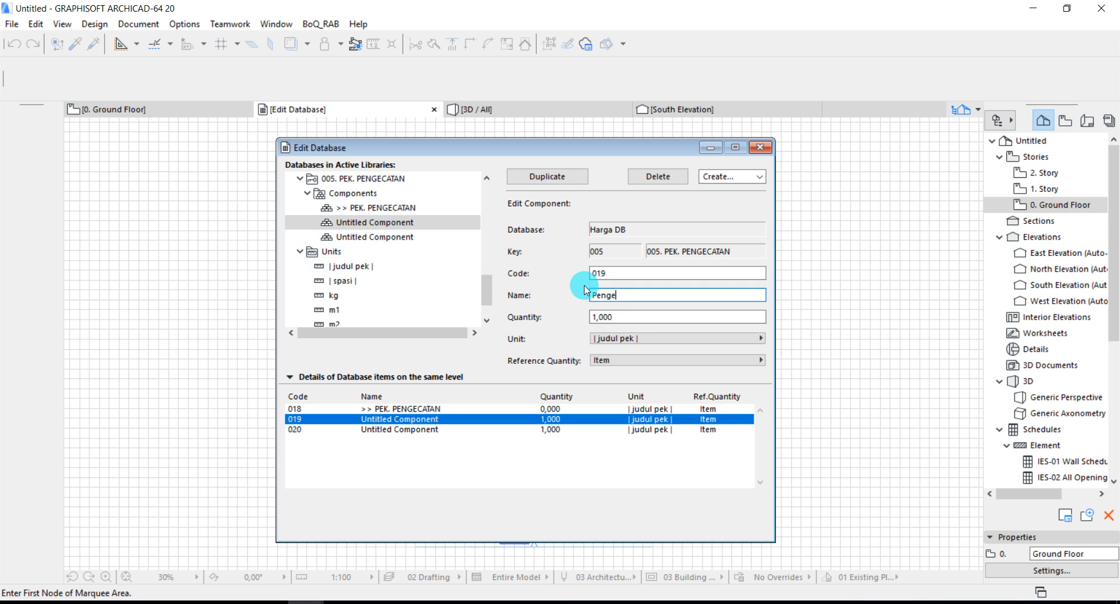
type("catan Dinding Ex")
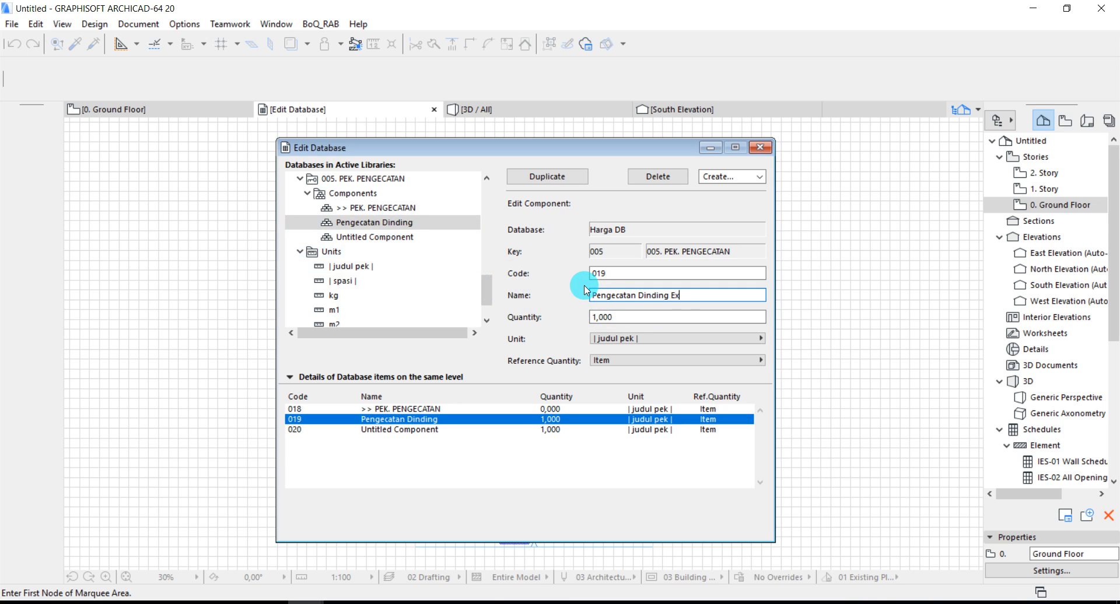
type("terior")
- Set component 019's unit to m2 and its reference quantity to Surface A
left_click(632, 338)
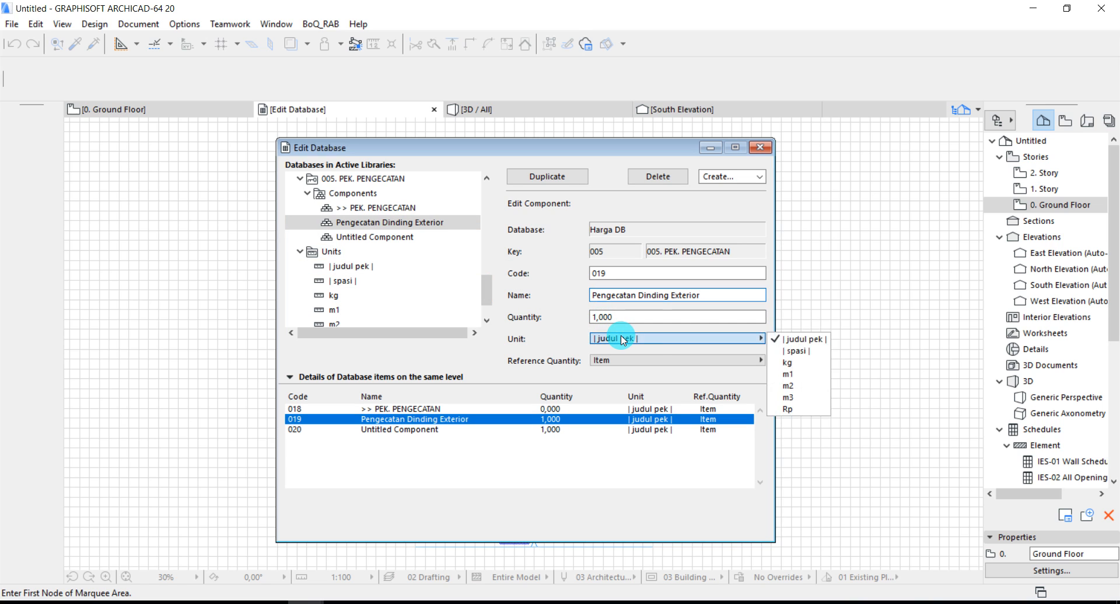
left_click(811, 386)
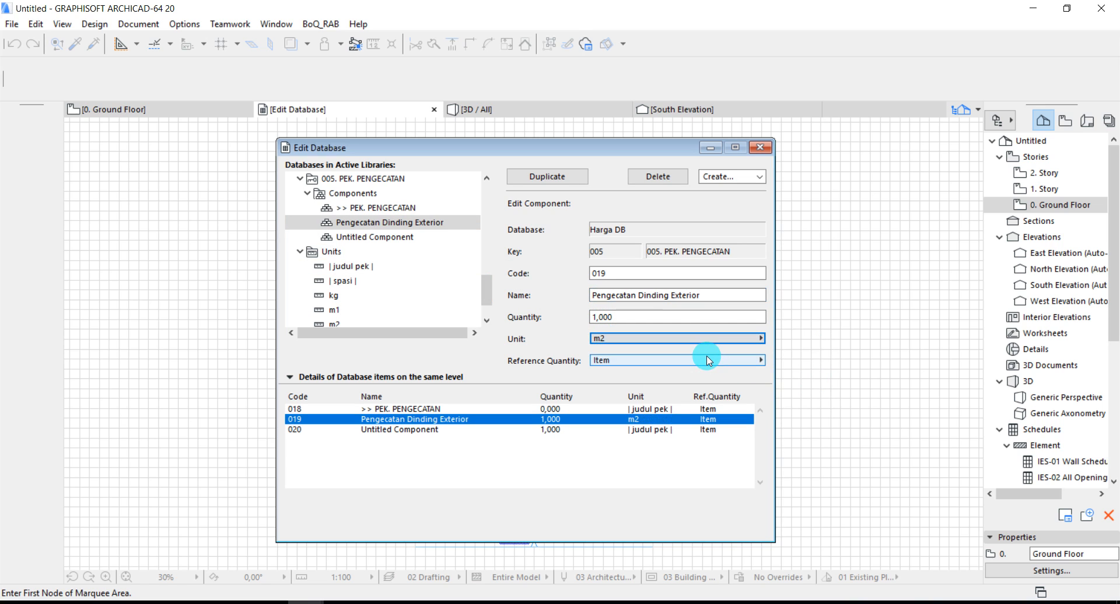
left_click(708, 361)
left_click(799, 384)
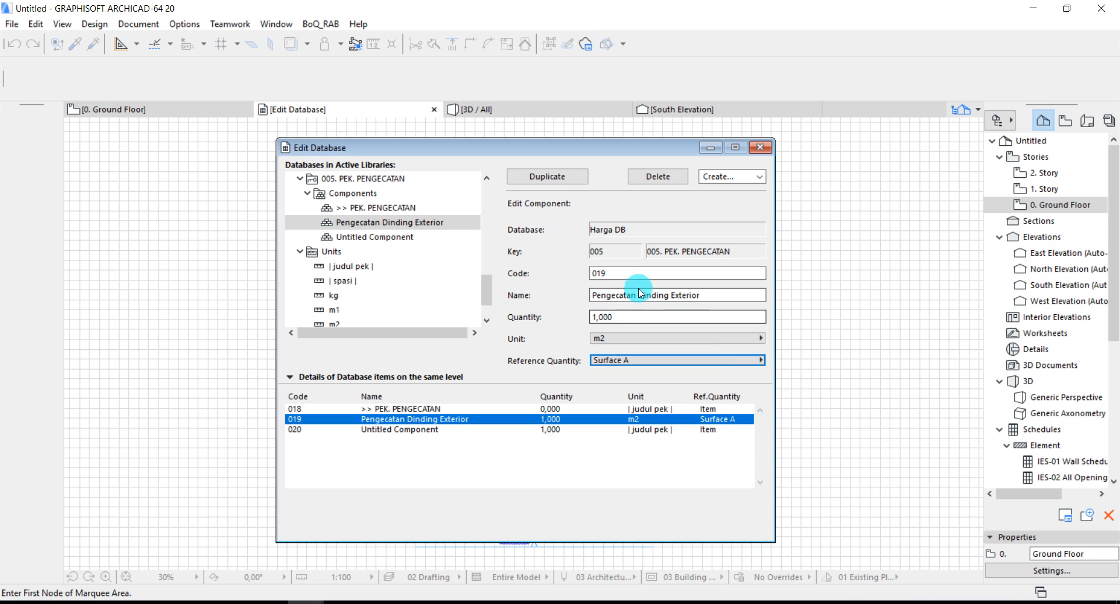
- Extend component 019's name with ", Cat Weather Shield" after "Pengecatan Dinding Exterior"
left_click_drag(711, 294, 570, 292)
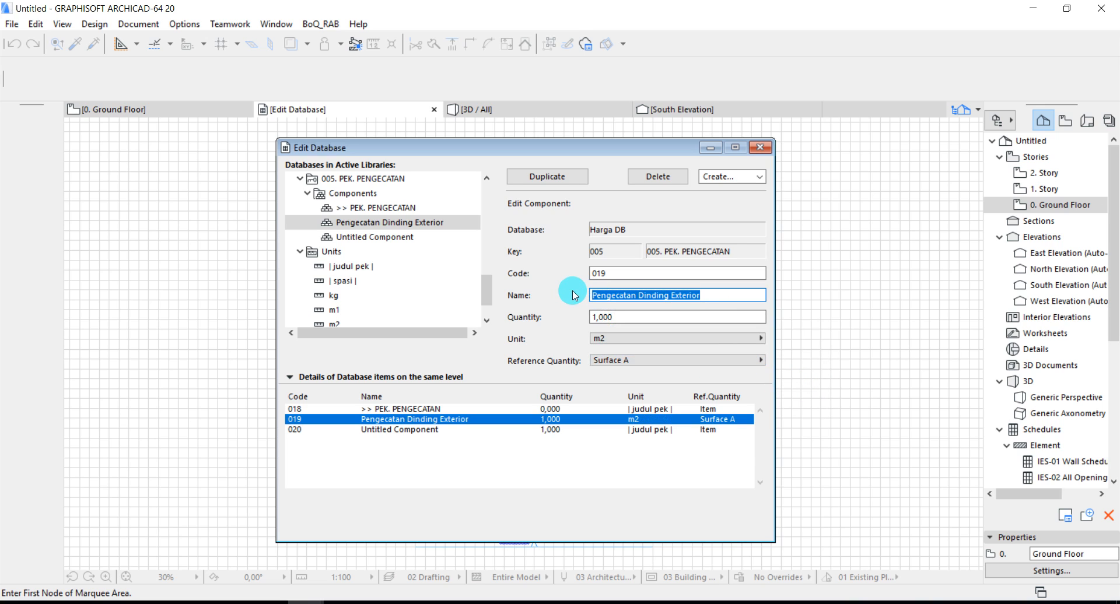
left_click(743, 300)
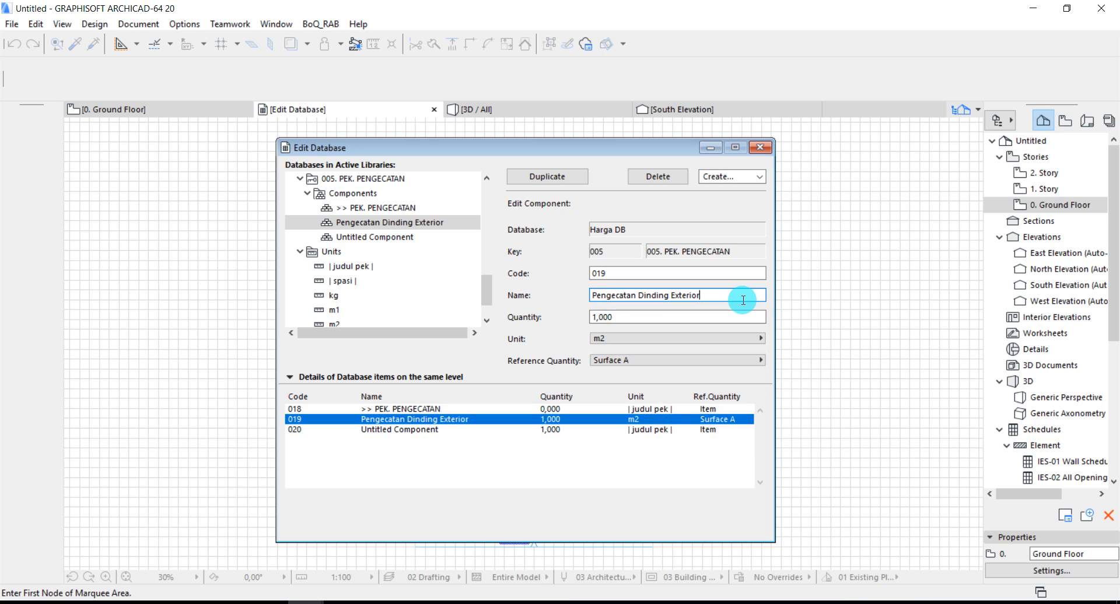
type(", Cat Weather Shield")
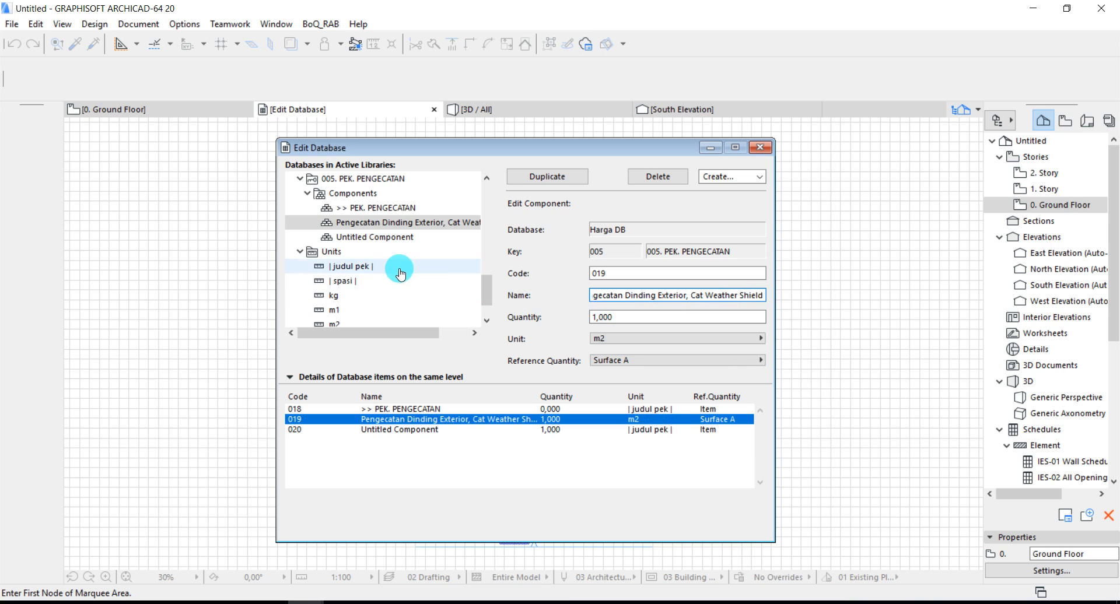
- Copy component 019's full name and use it to replace the name of component 020
left_click(394, 237)
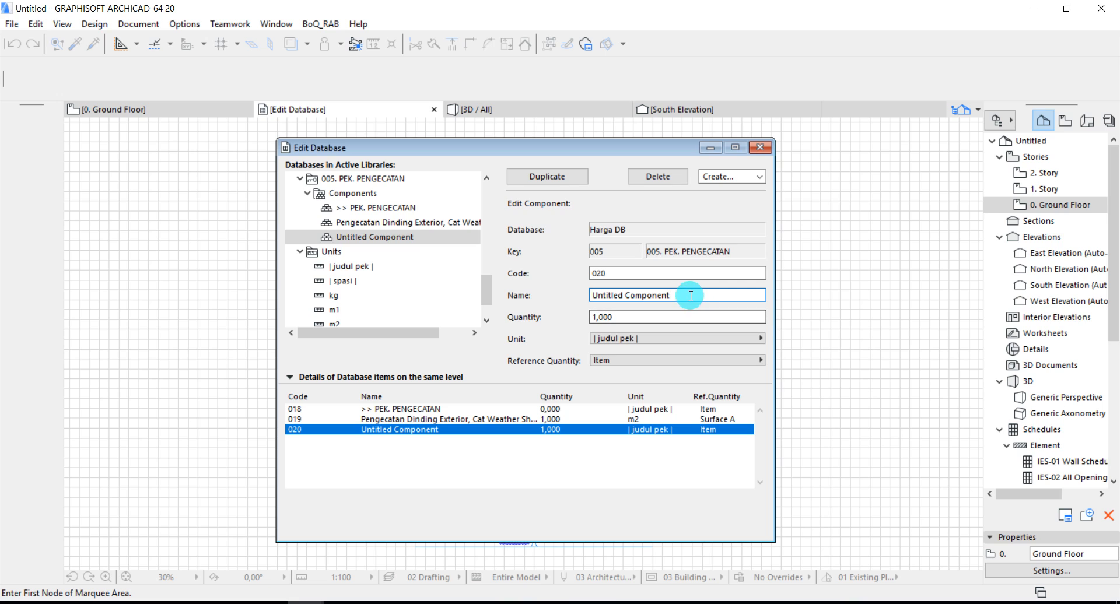
left_click_drag(688, 296, 571, 293)
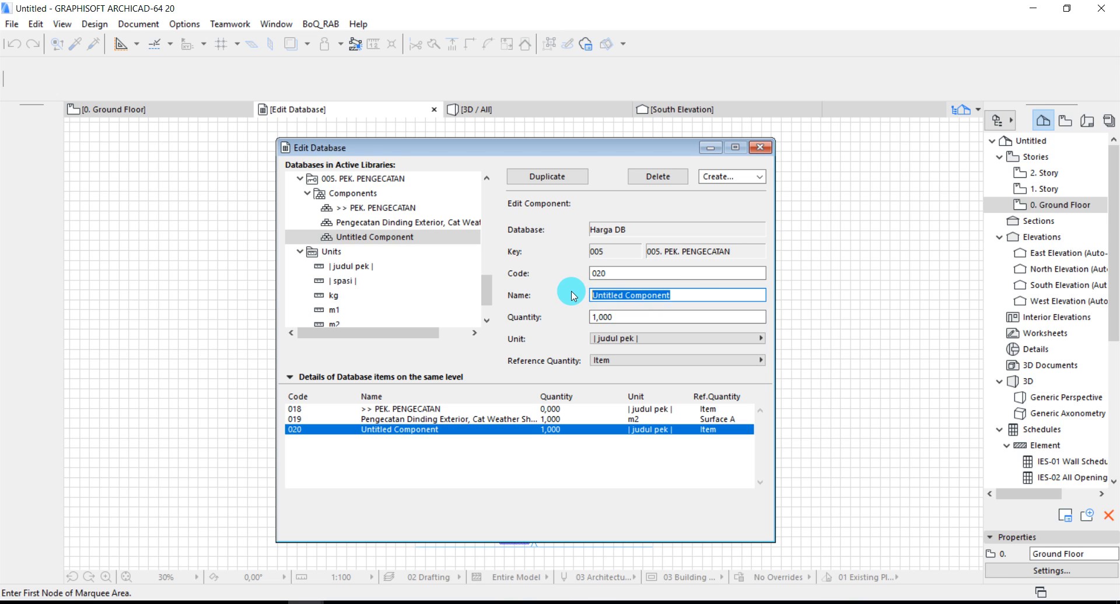
left_click(452, 222)
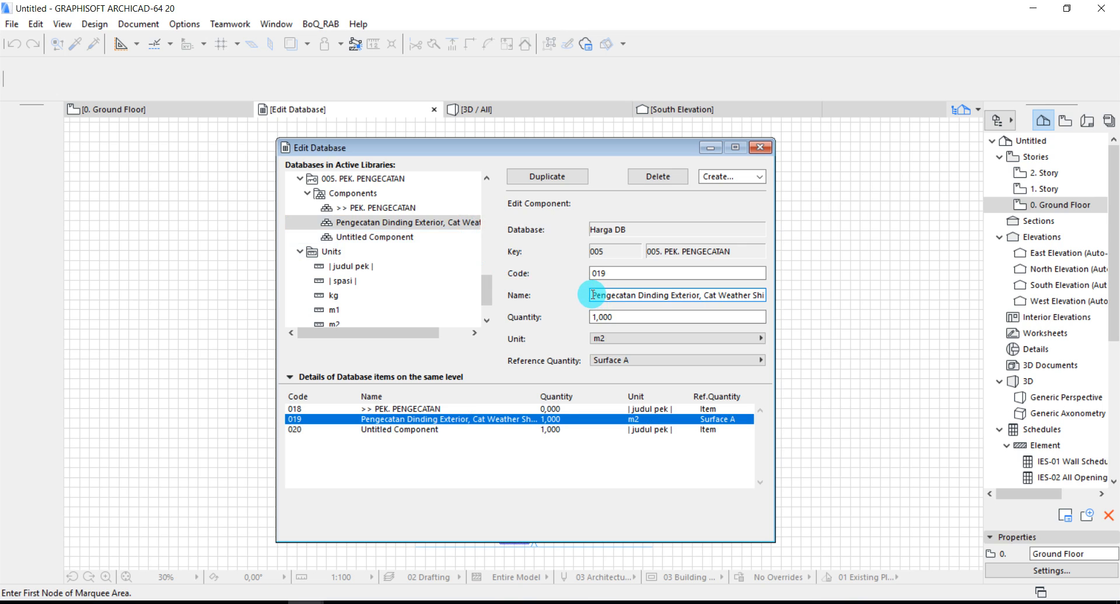
left_click_drag(593, 294, 770, 296)
key("ctrl+c")
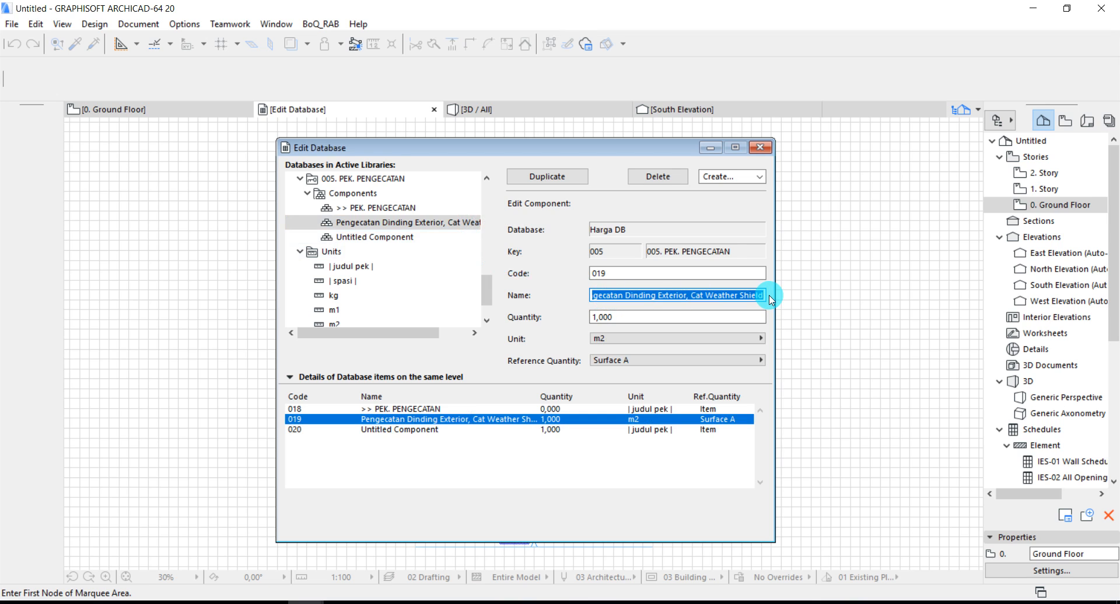
left_click(419, 238)
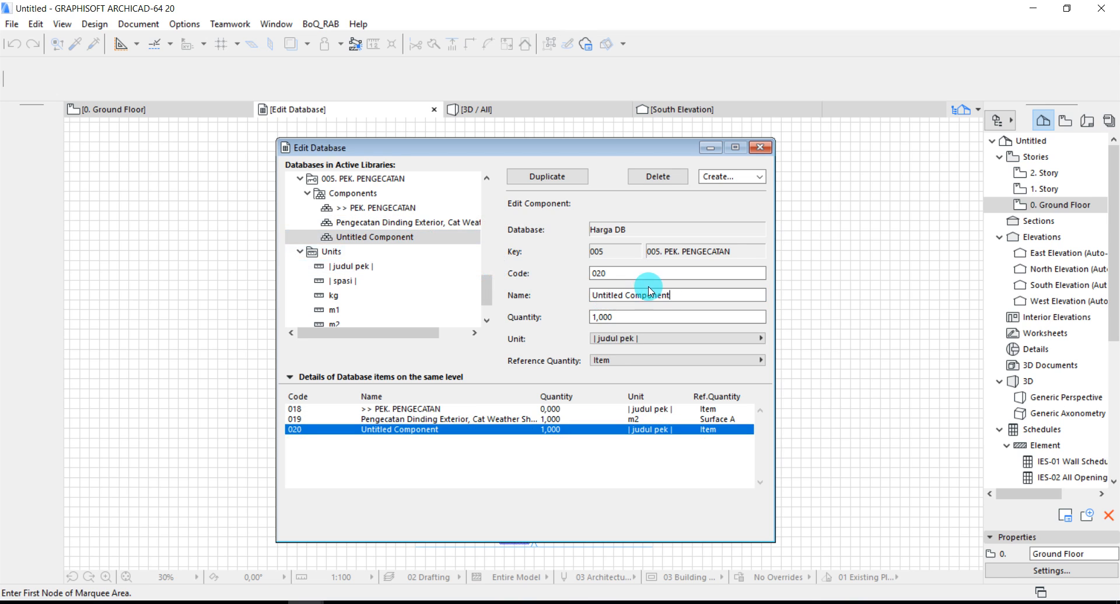
left_click_drag(671, 295, 571, 293)
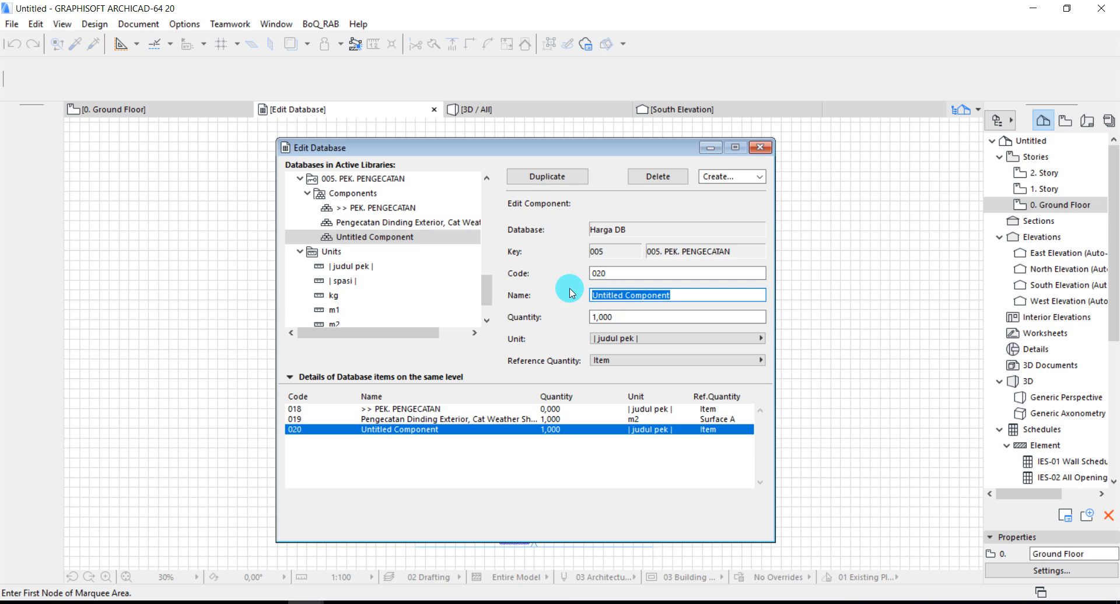
key("ctrl+v")
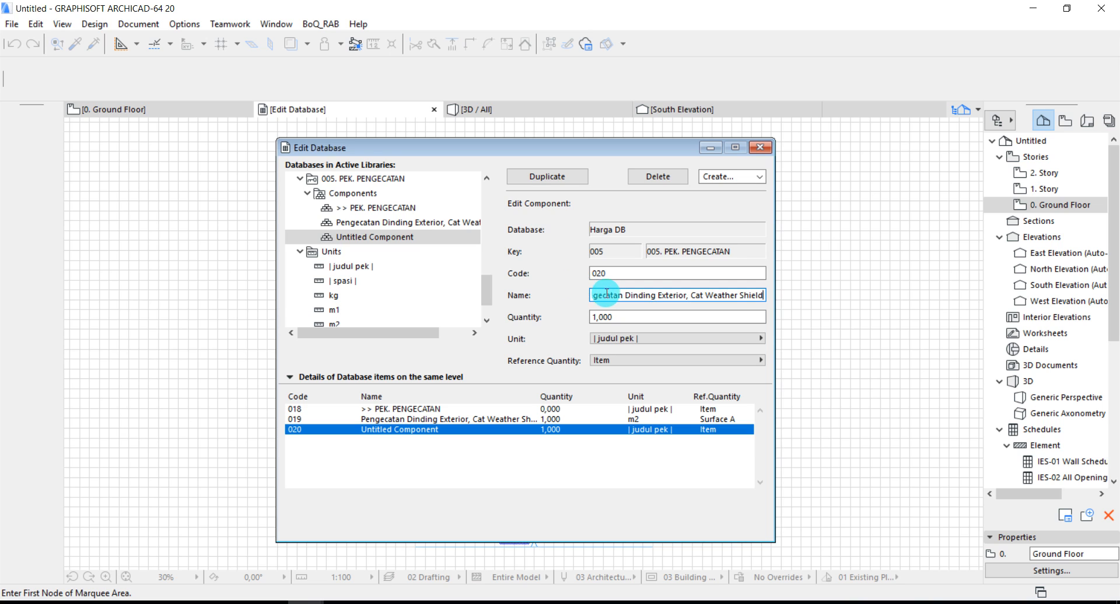
- Edit component 020's name to read "Pengecatan Dinding Interior, Cat AEP (Acrilyc Emulsion Paint)"
left_click(667, 295)
key("BackSpace")
key("BackSpace")
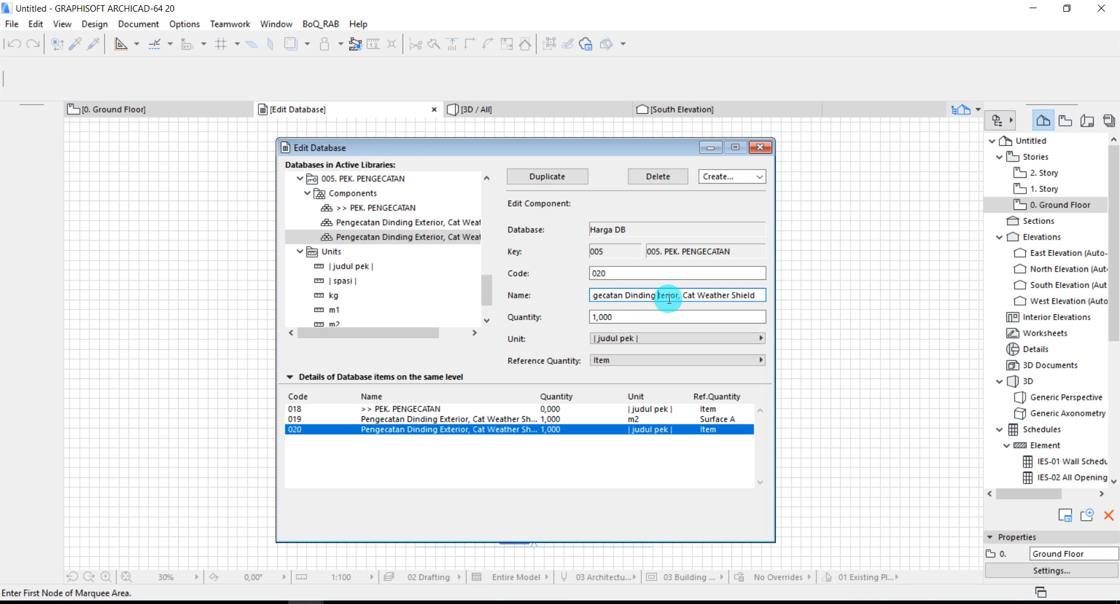
type("In")
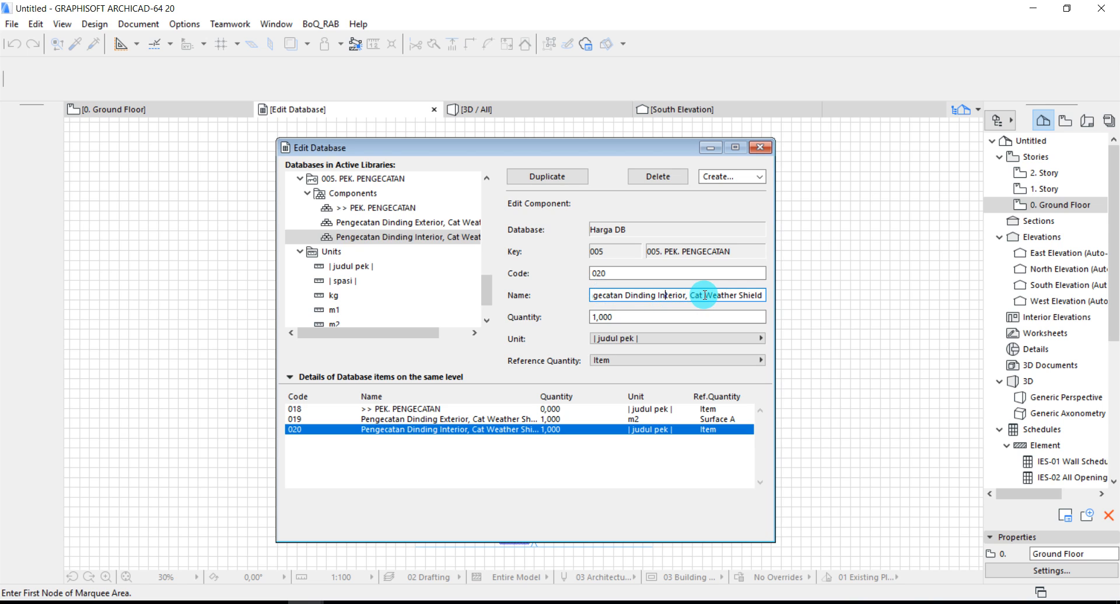
left_click_drag(705, 295, 831, 295)
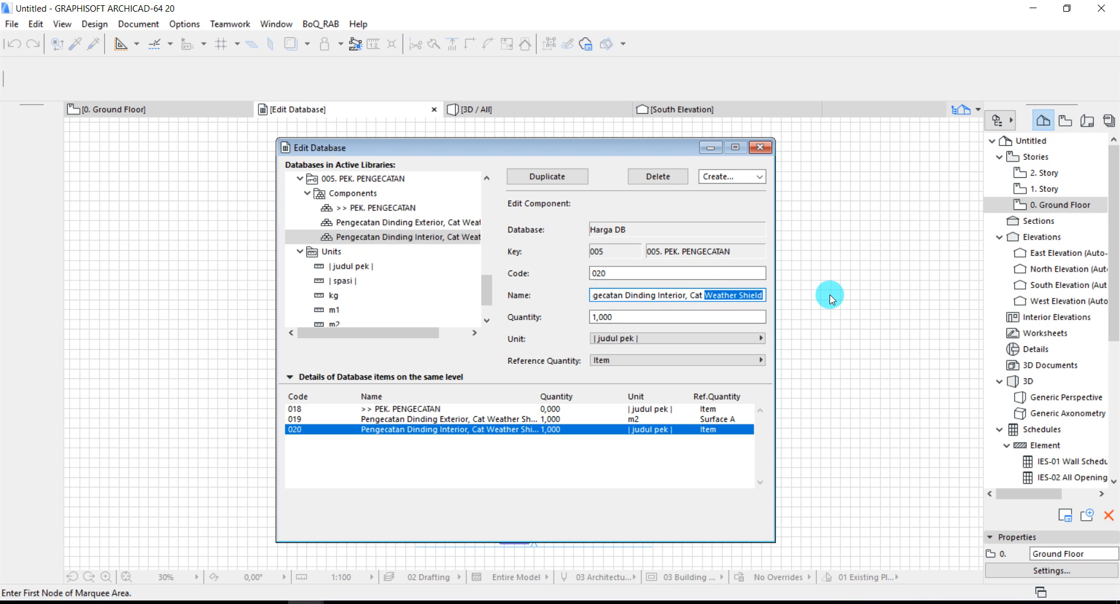
type("AEP")
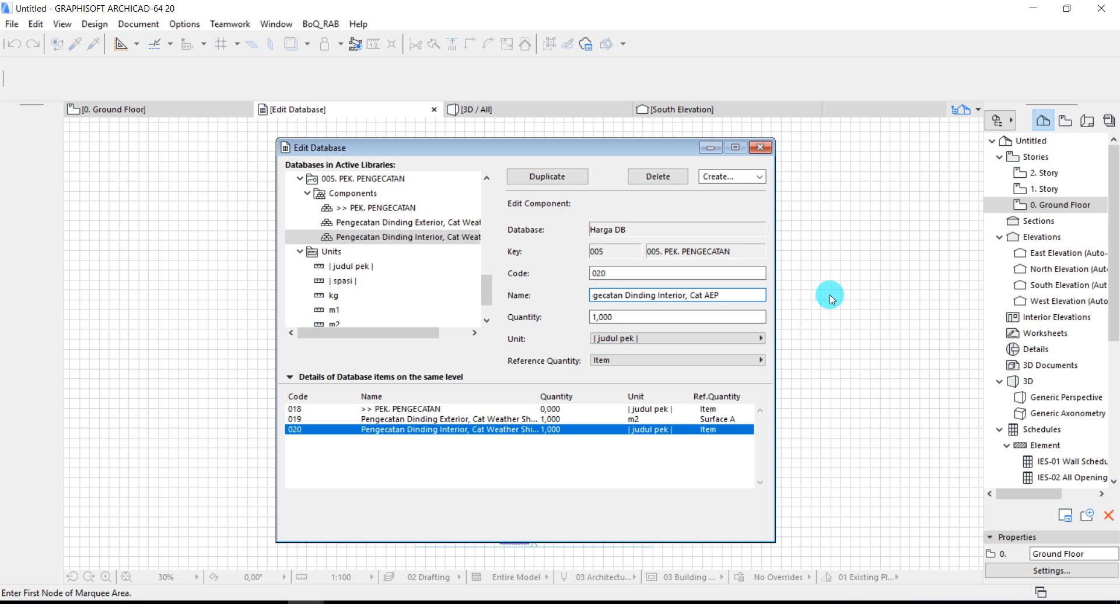
type(" (Acrilyc Emuls")
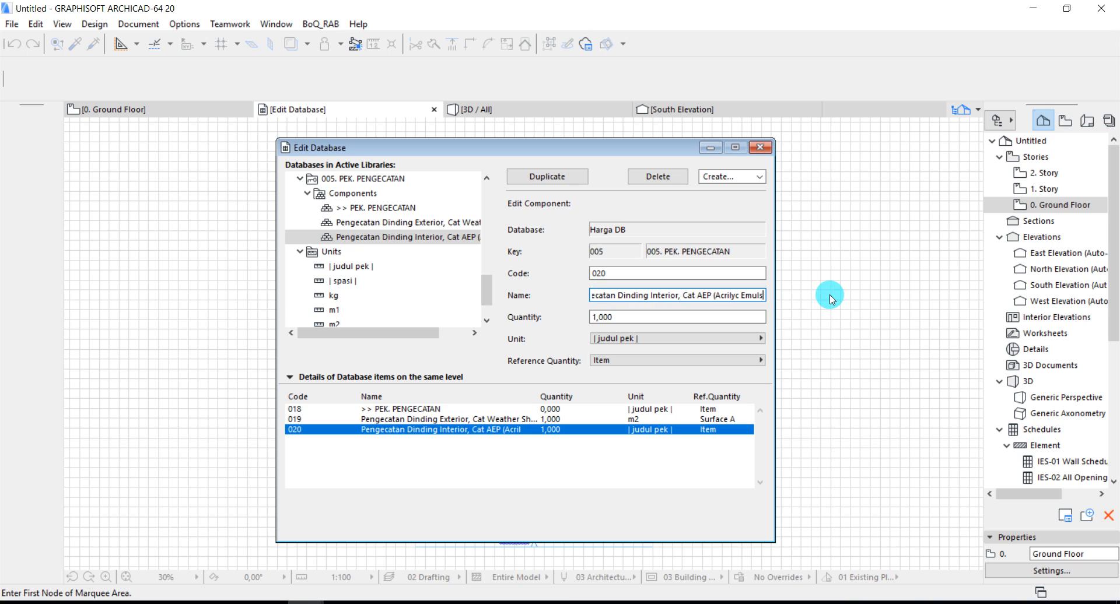
type("ion Paint")
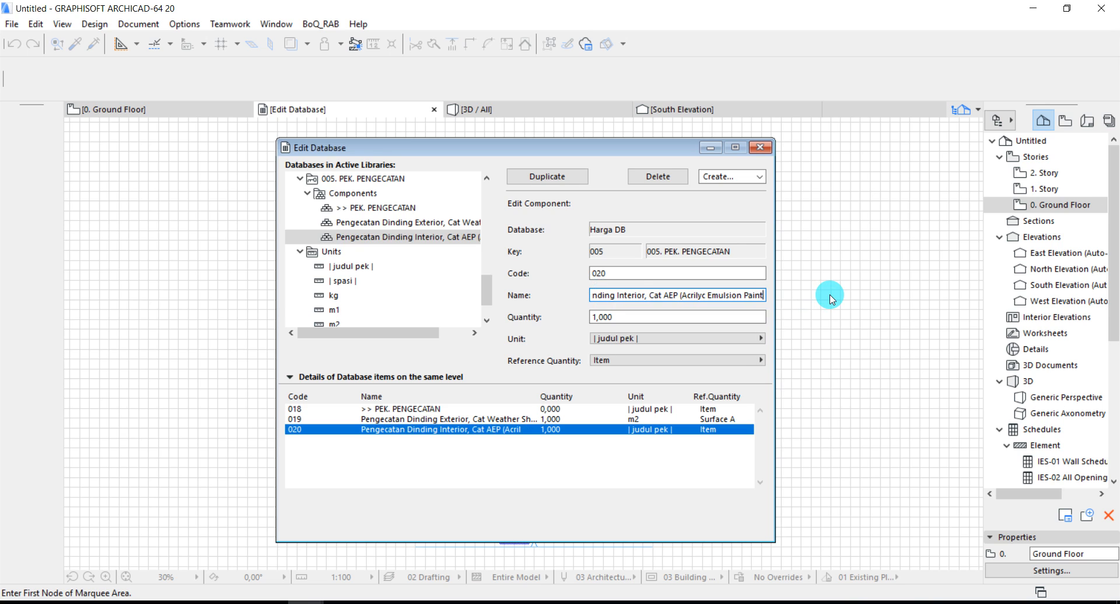
type(")")
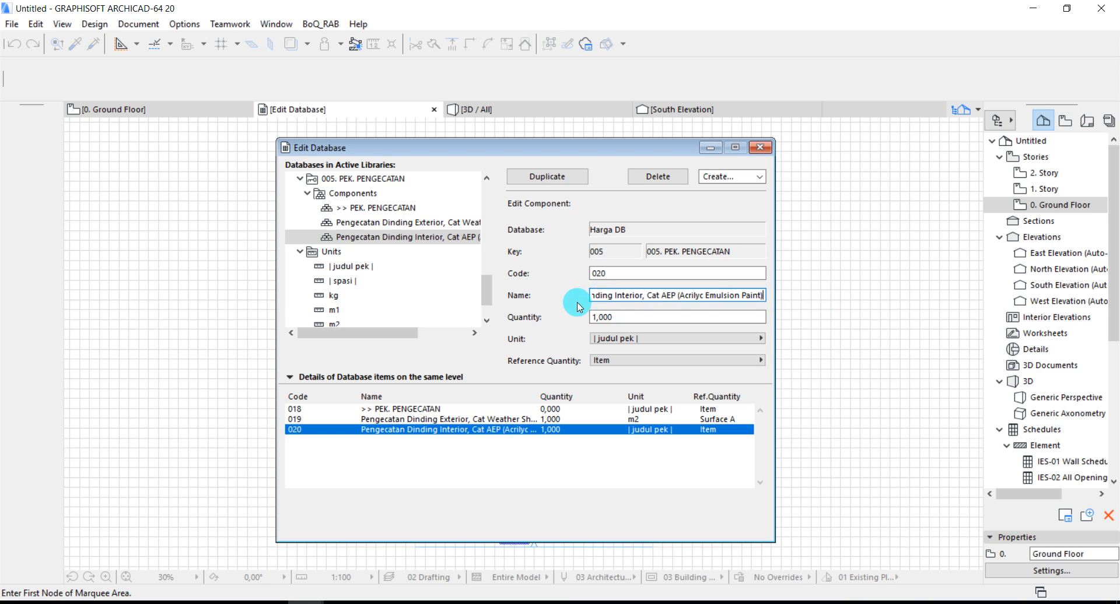
- Collapse the Components folders of groups 001 to 005 in Harga DB, and collapse the 001. PEK. PERSIAPAN group
left_click_drag(484, 290, 466, 255)
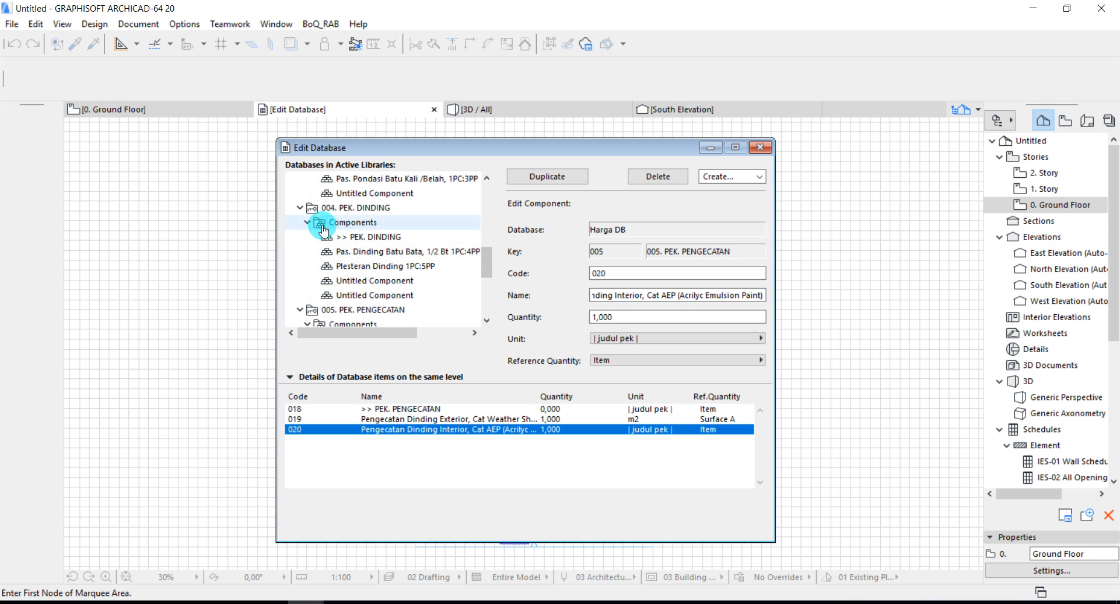
left_click(304, 223)
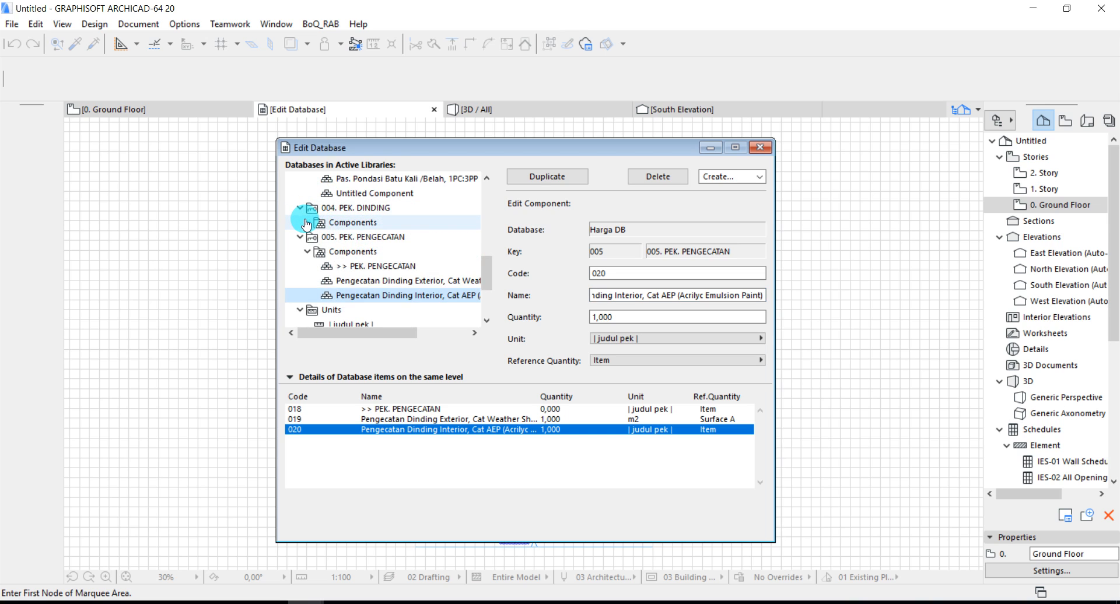
left_click(304, 252)
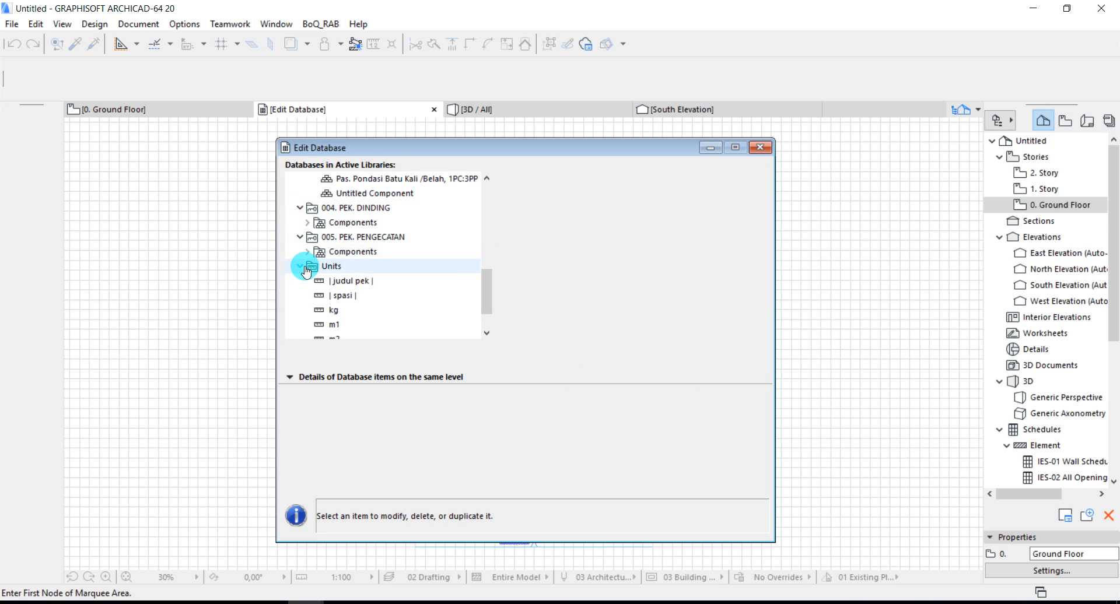
scroll(301, 229, "up", 3)
left_click(306, 223)
scroll(306, 221, "up", 5)
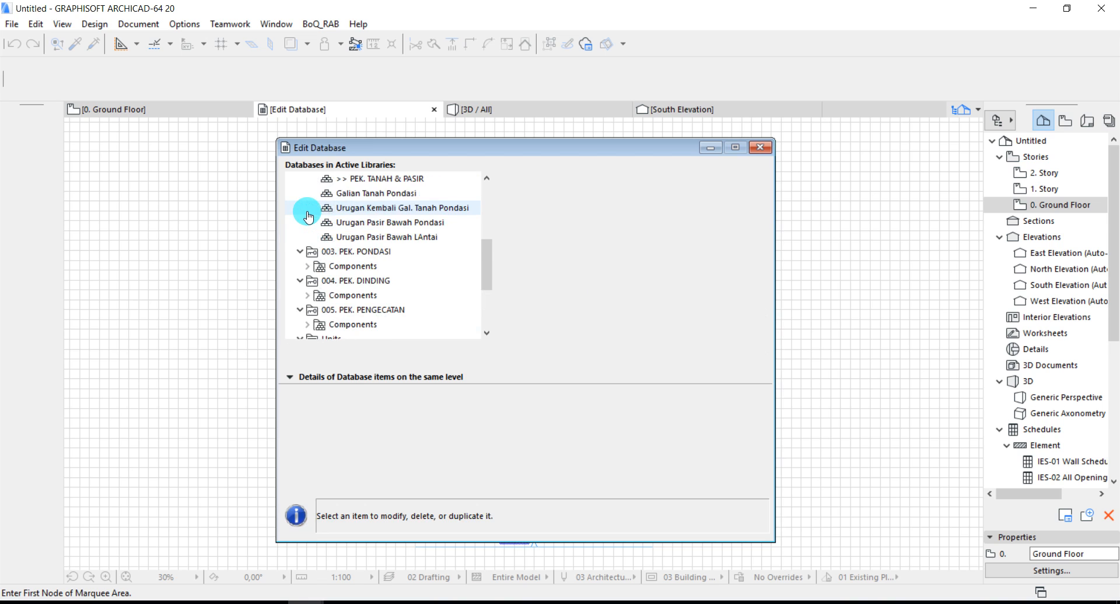
left_click(306, 209)
scroll(307, 213, "up", 3)
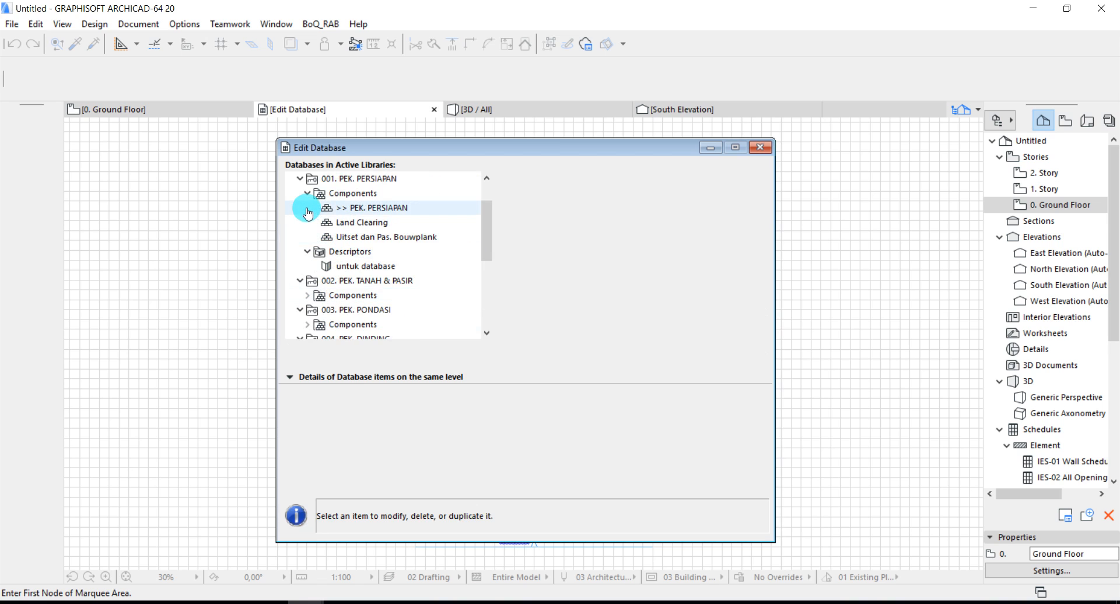
left_click(307, 194)
scroll(309, 204, "up", 3)
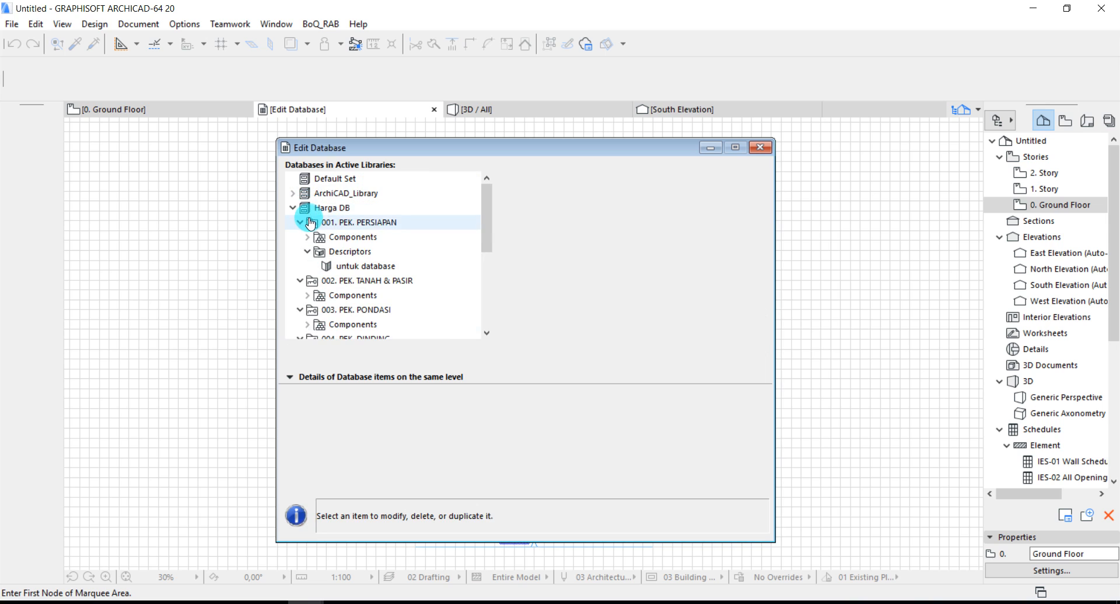
left_click(302, 222)
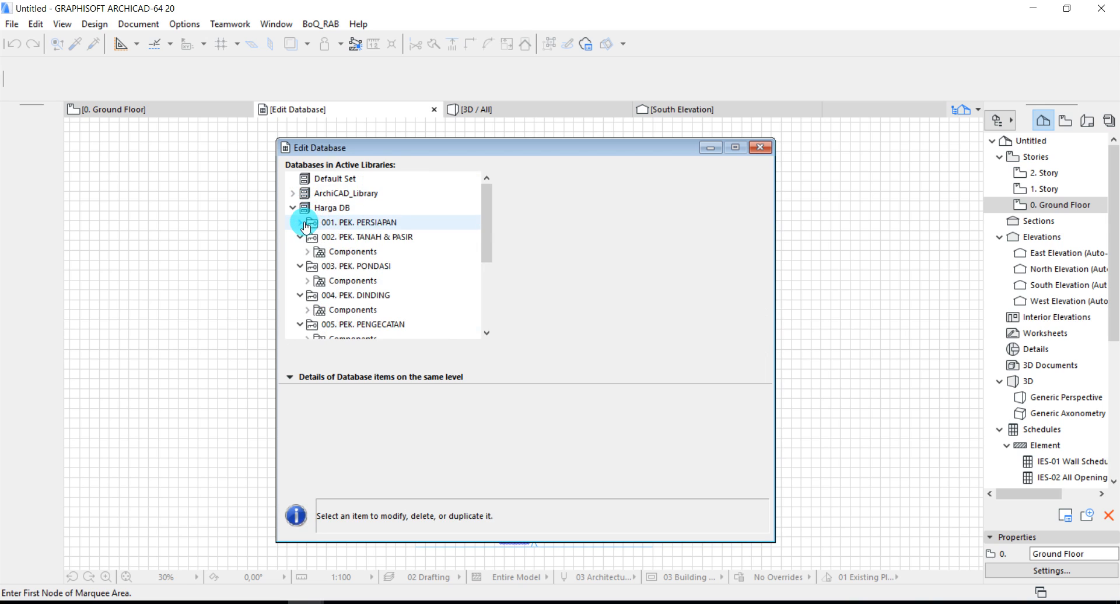
- Rename the 003 key in Harga DB to "003. PEK. PONDASI & BETON"
left_click(336, 224)
left_click(334, 268)
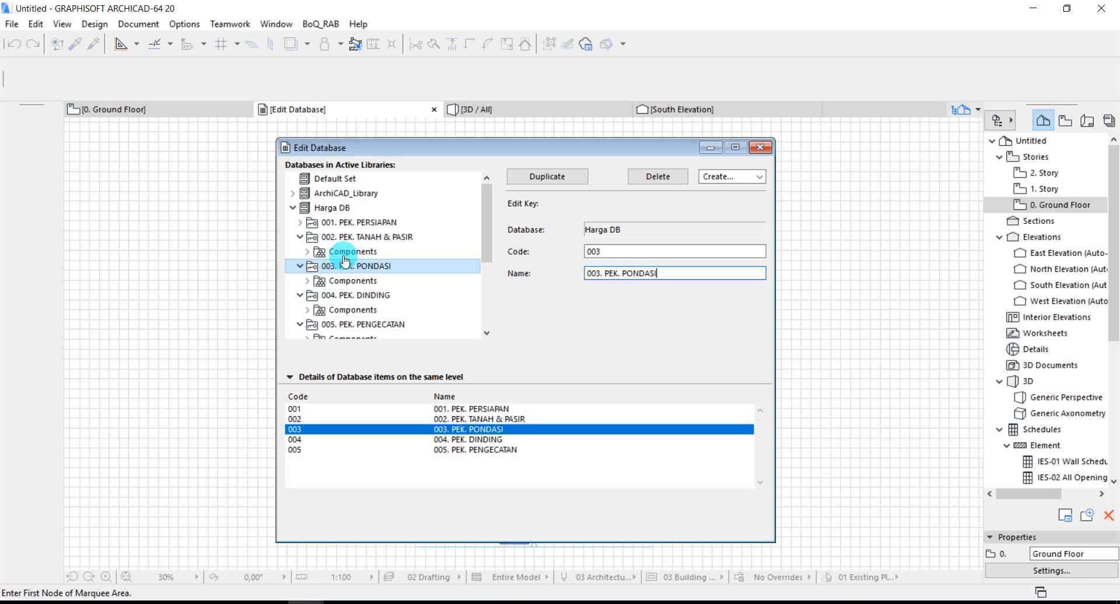
left_click(337, 238)
left_click(347, 268)
scroll(347, 266, "down", 1)
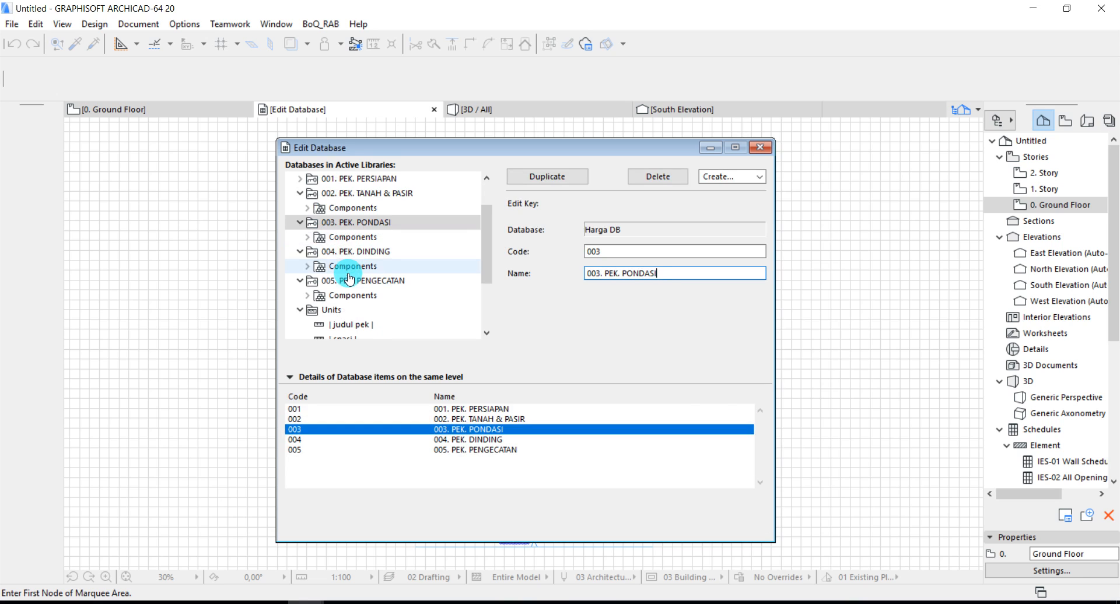
left_click(615, 271)
left_click(661, 275)
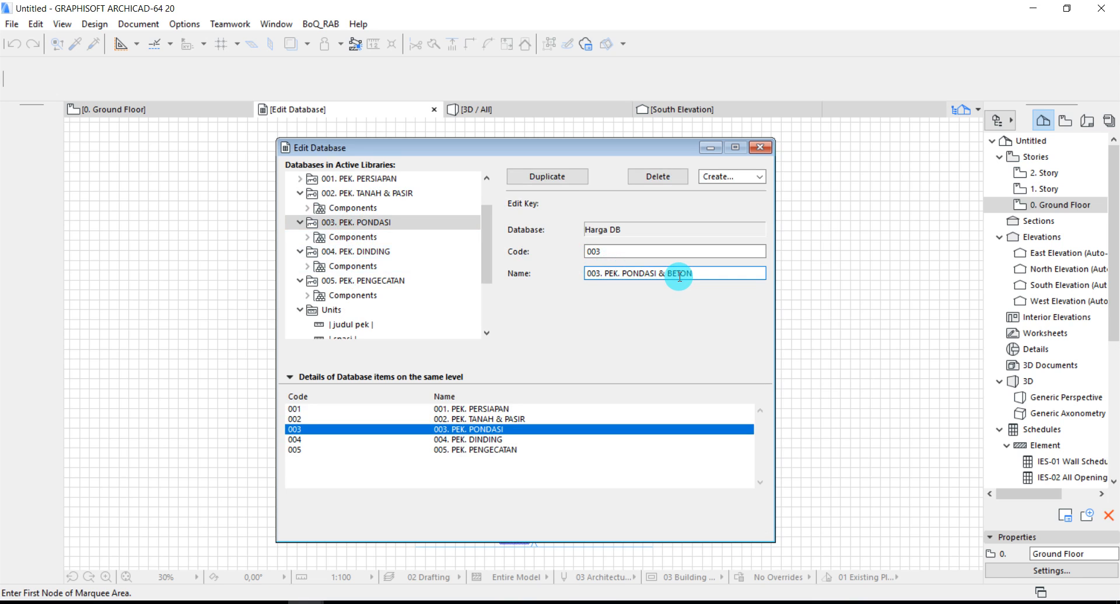
- Create three new components in the Components folder of the 003. PEK. PONDASI & BETON group
left_click(309, 238)
left_click(366, 253)
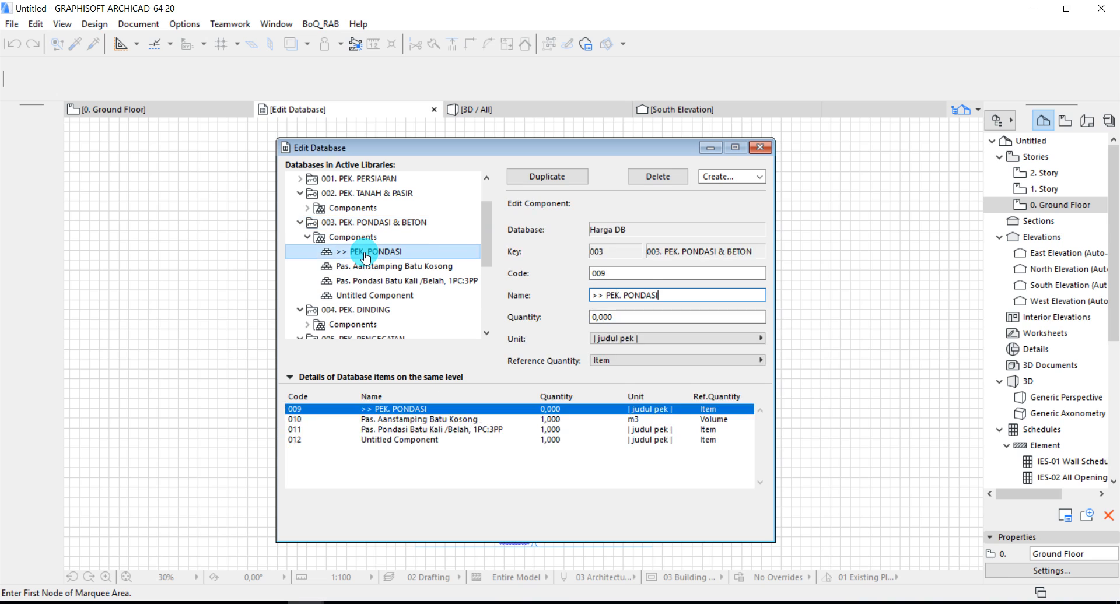
left_click(729, 176)
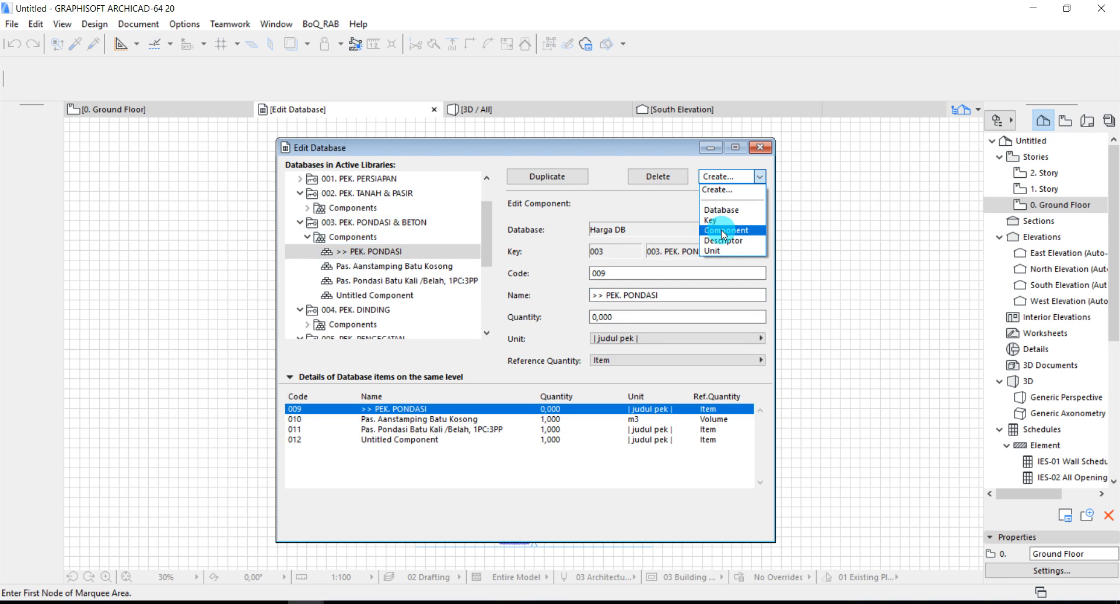
left_click(723, 230)
left_click(729, 176)
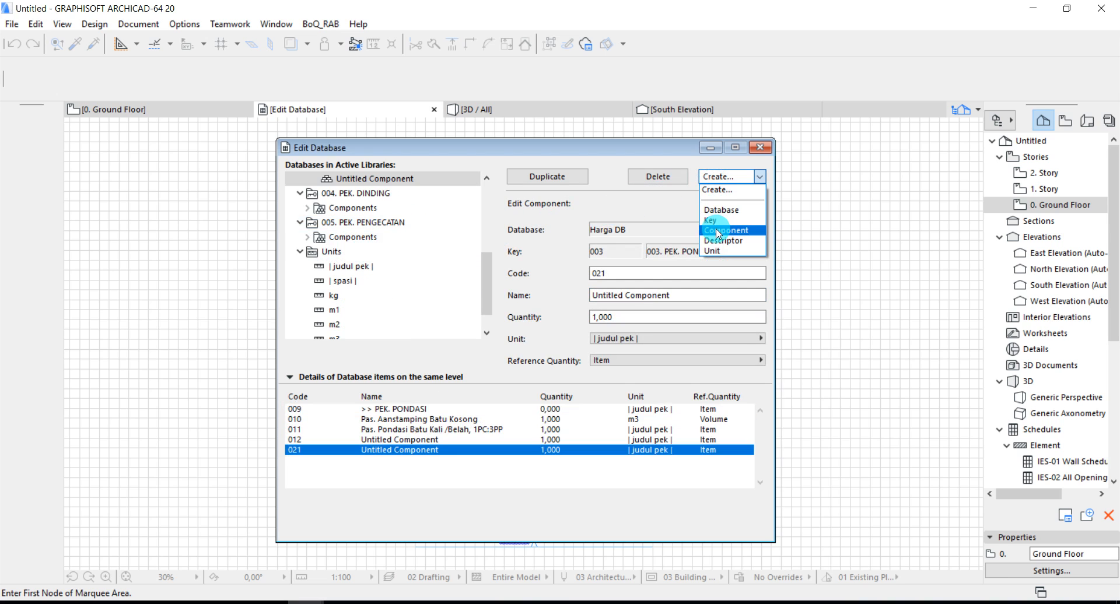
left_click(718, 231)
left_click(729, 177)
left_click(713, 233)
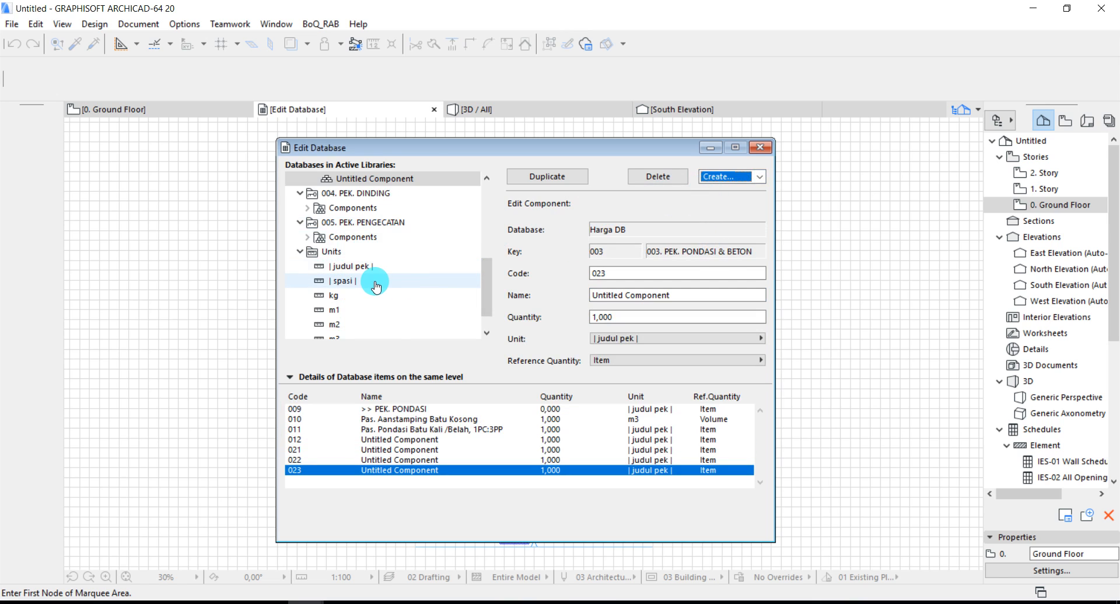
- Rename untitled component 012 to "> pek. beton:"
scroll(371, 281, "up", 2)
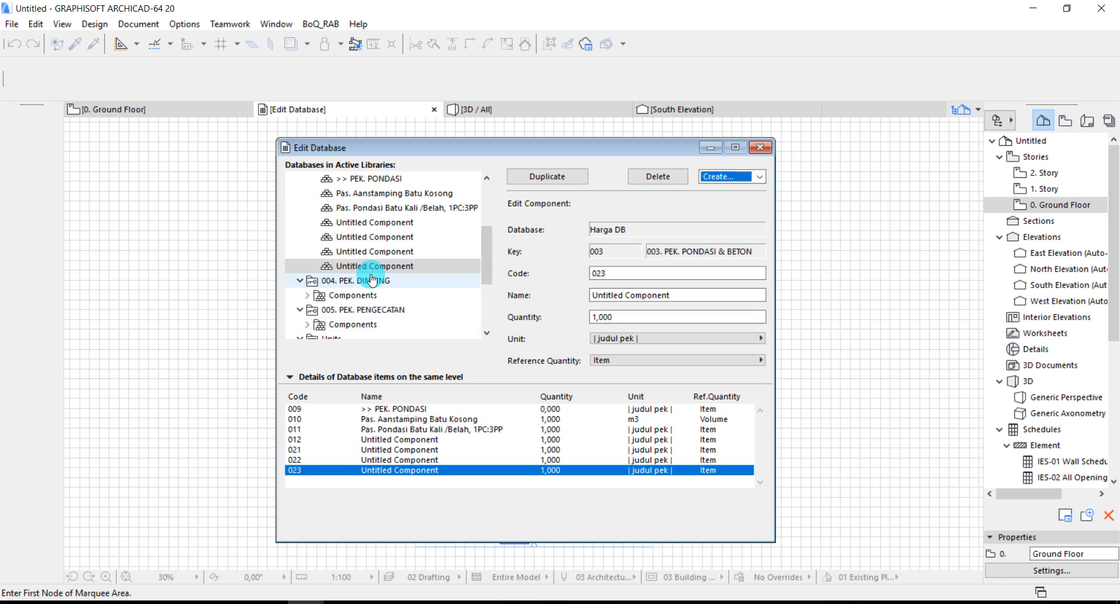
left_click(364, 223)
left_click_drag(669, 296, 575, 297)
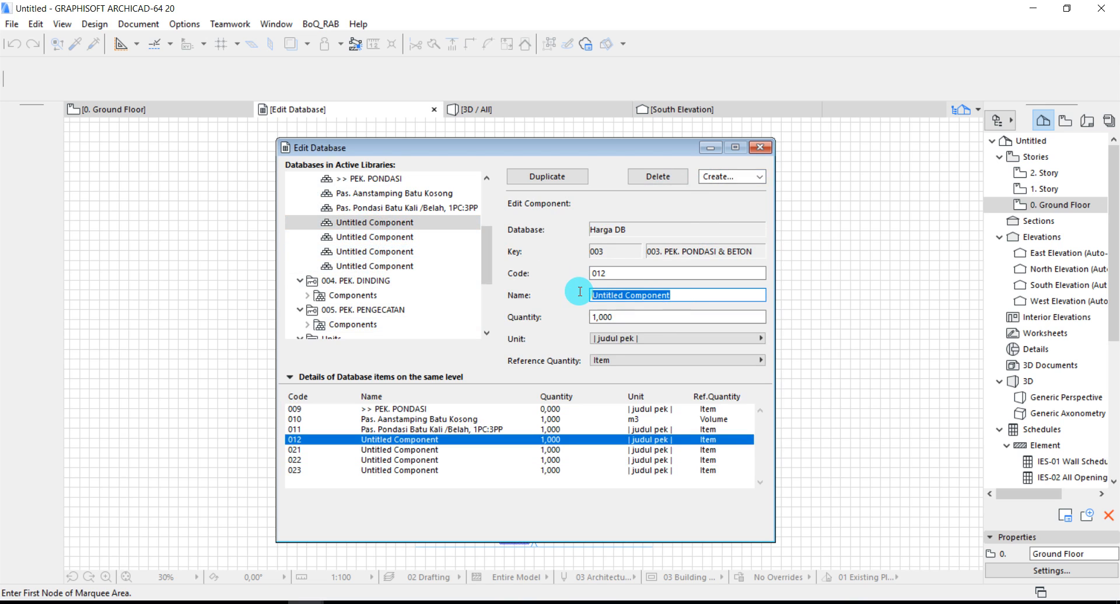
type("> ")
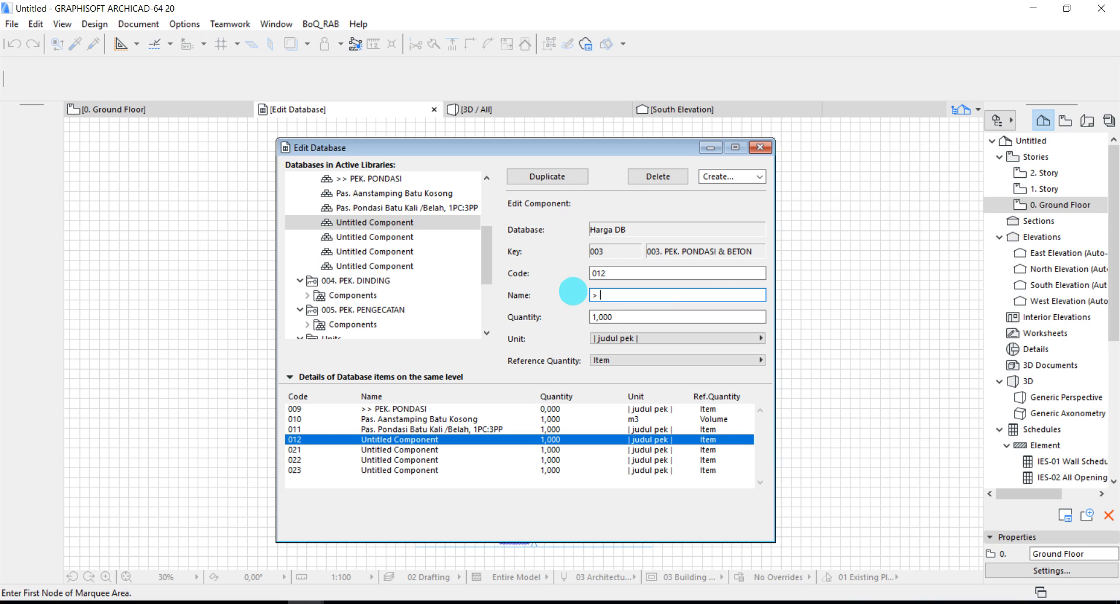
type("pe")
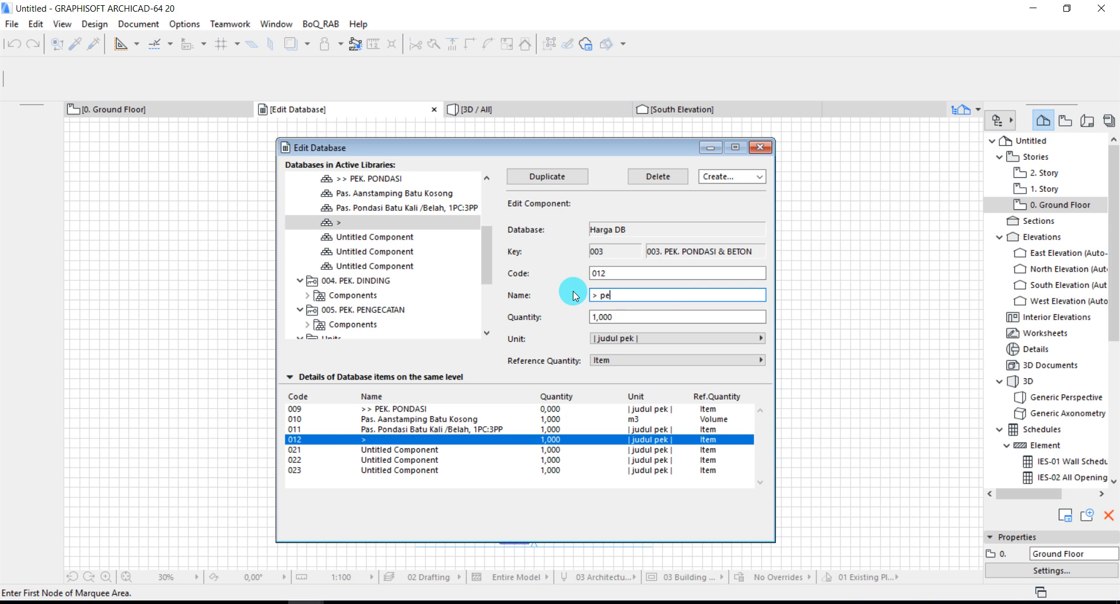
type("k. beton:")
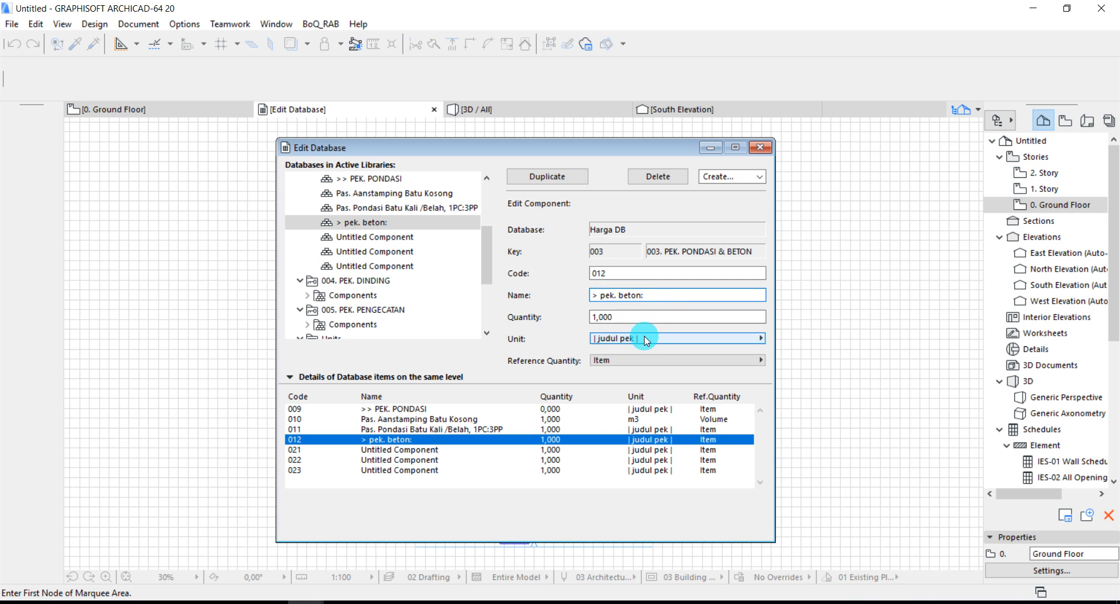
- Set component 012's unit to | spasi | and its quantity to 0
left_click(708, 342)
left_click(781, 351)
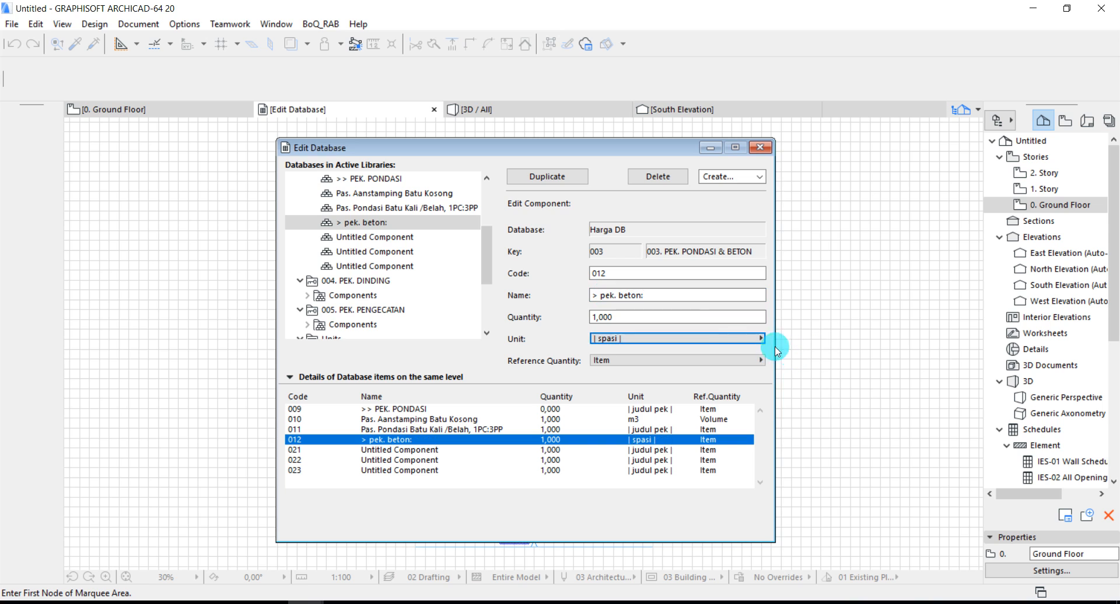
left_click(669, 316)
left_click_drag(669, 316, 582, 318)
type("0")
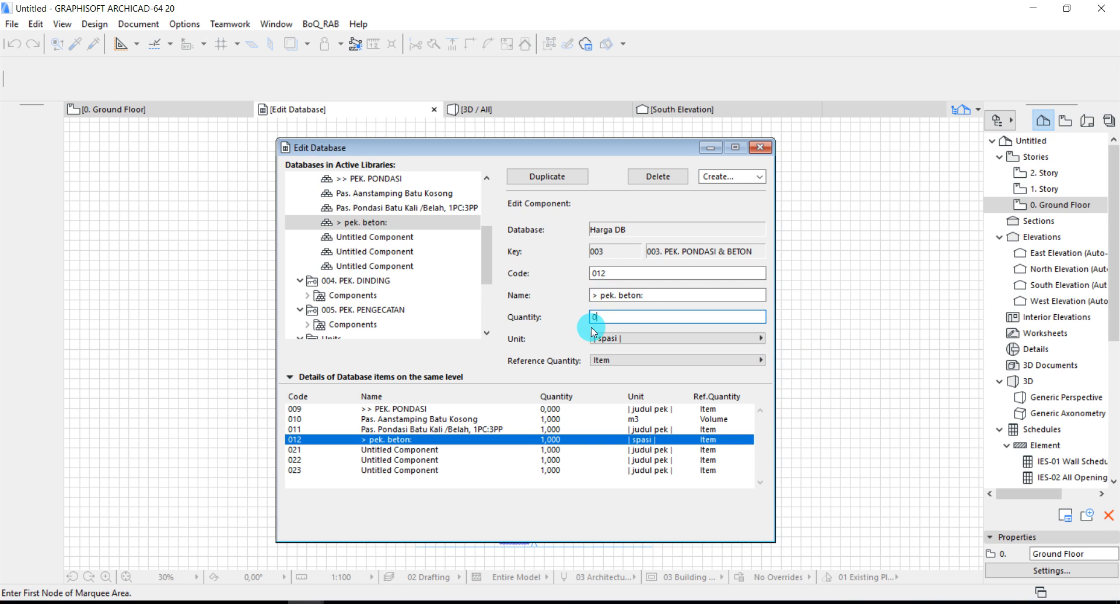
- Rename untitled component 021 to "Sloef Beton, K225"
left_click(401, 237)
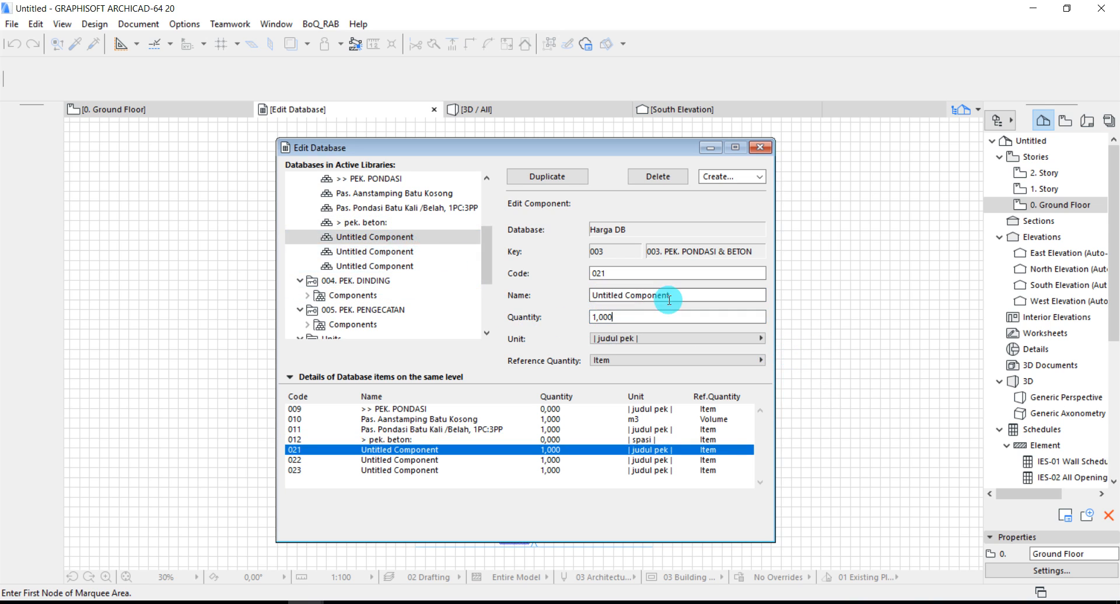
left_click_drag(676, 295, 582, 287)
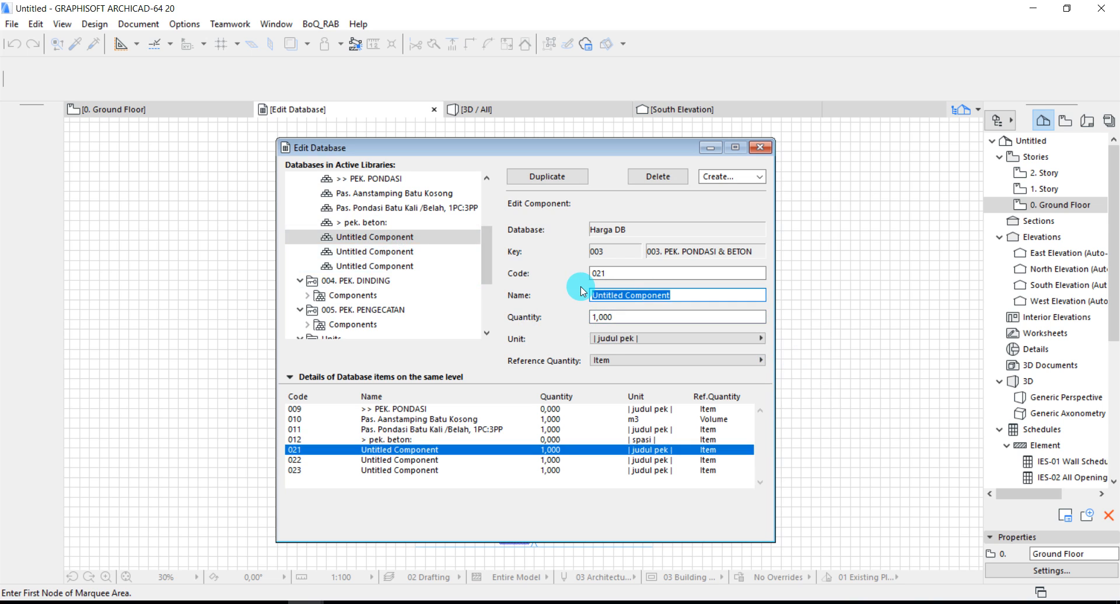
type("s")
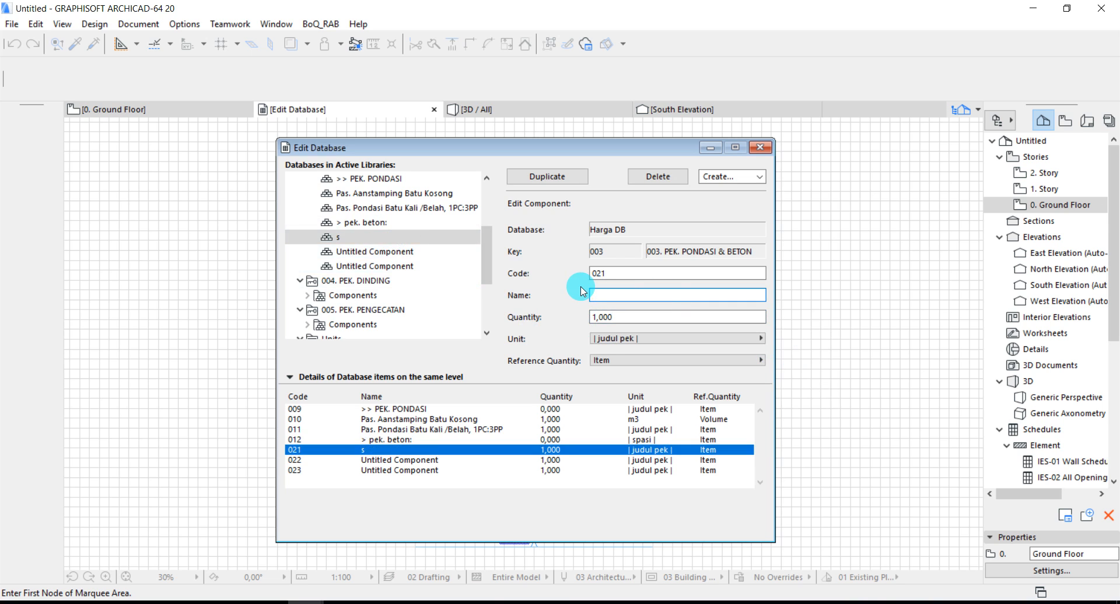
type("loef Beton, K225")
- Rename untitled component 022 to "Kolom Beton, K225"
left_click(375, 251)
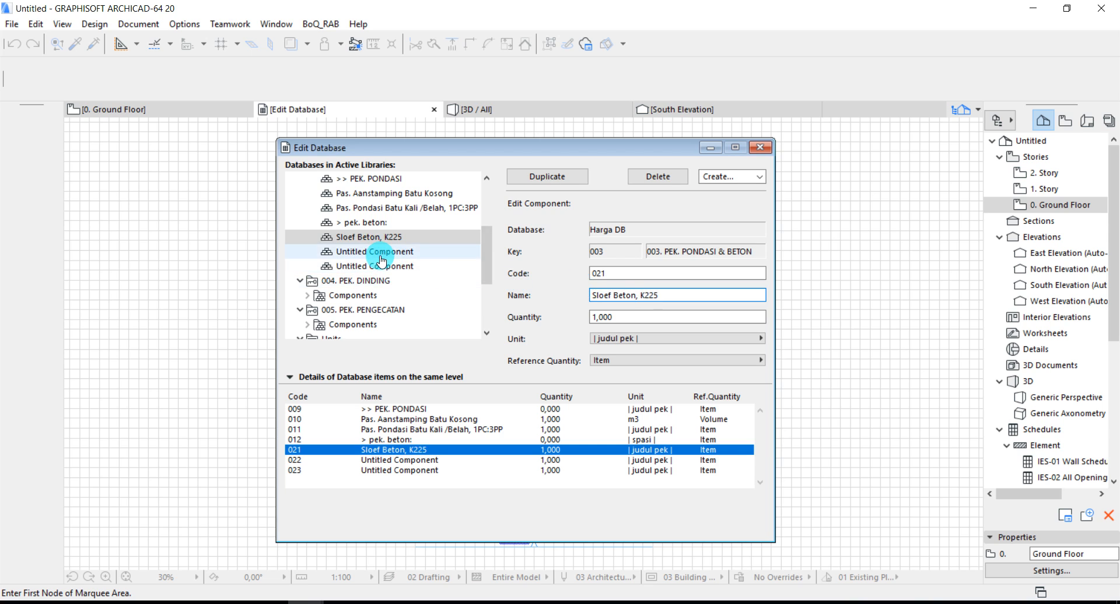
left_click_drag(670, 295, 554, 298)
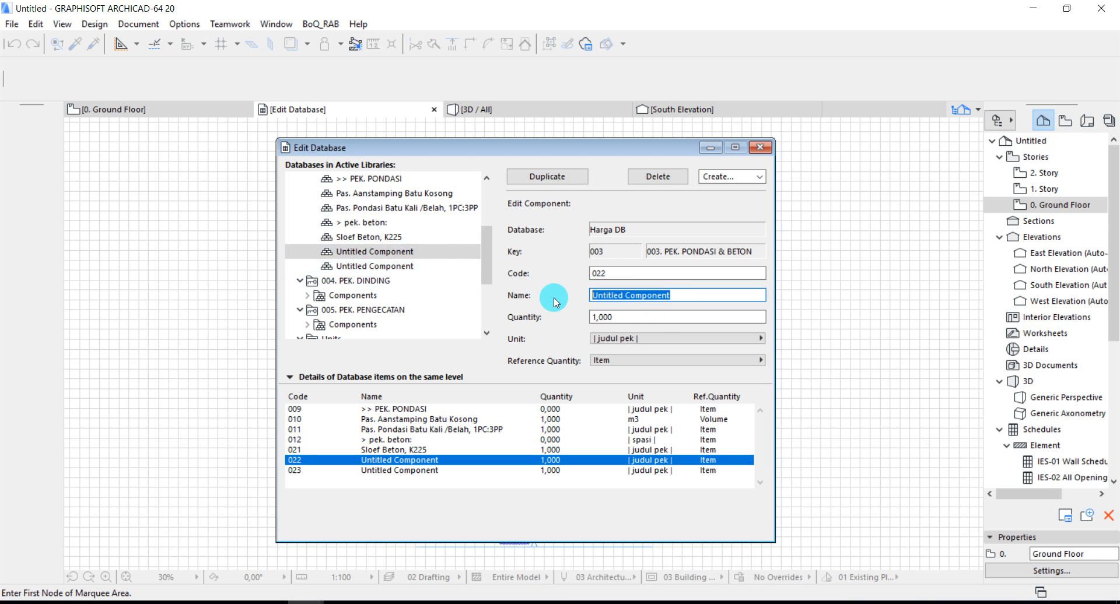
type("Kolom")
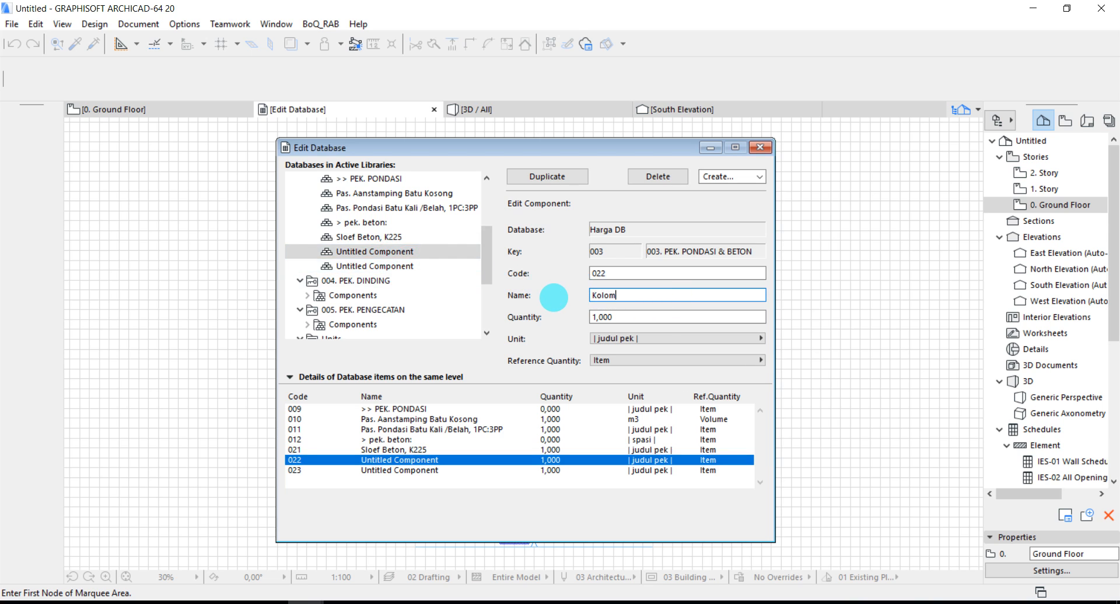
type(" Beton K225")
left_click(638, 295)
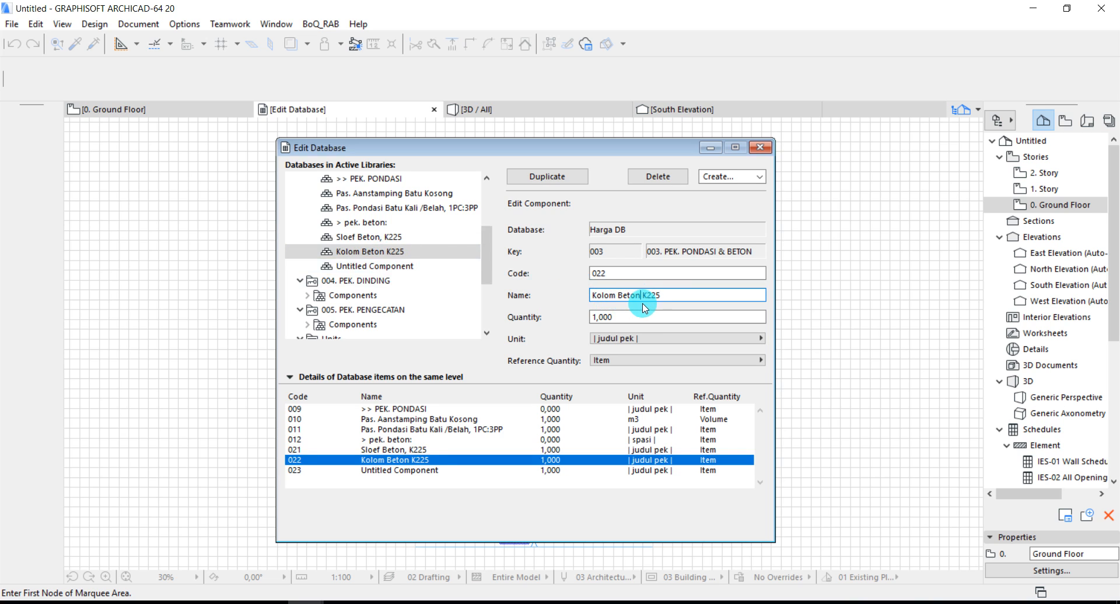
type(",")
- Copy component 022's name into component 023 and change "Kolom" so it reads "Ring Balk Beton, K225"
left_click_drag(676, 295, 590, 295)
key("ctrl+c")
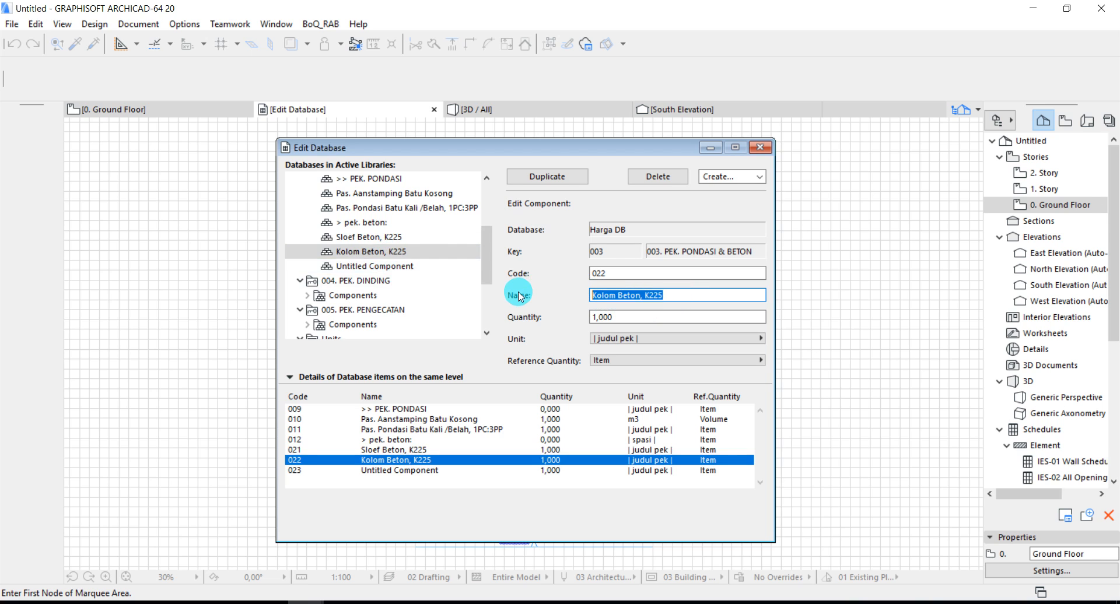
left_click(373, 266)
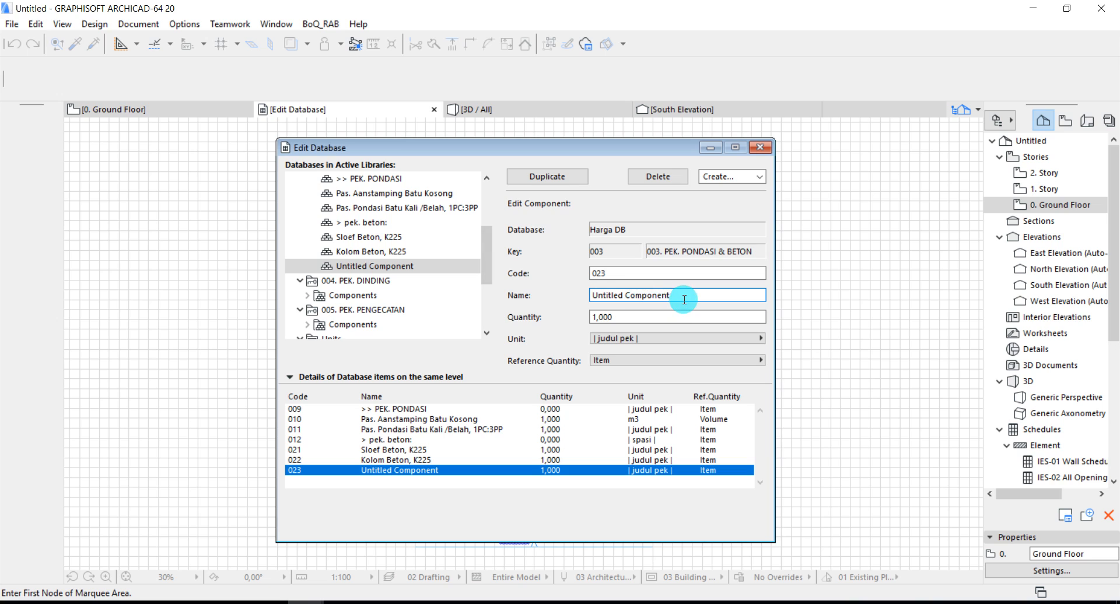
left_click_drag(684, 299, 556, 290)
key("ctrl+v")
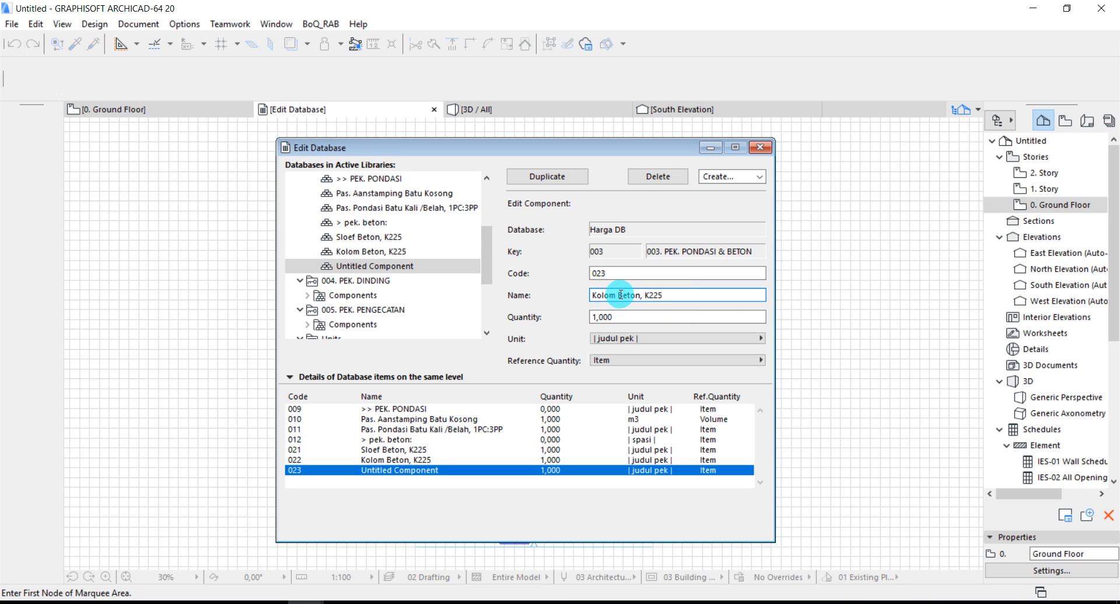
left_click_drag(617, 294, 577, 296)
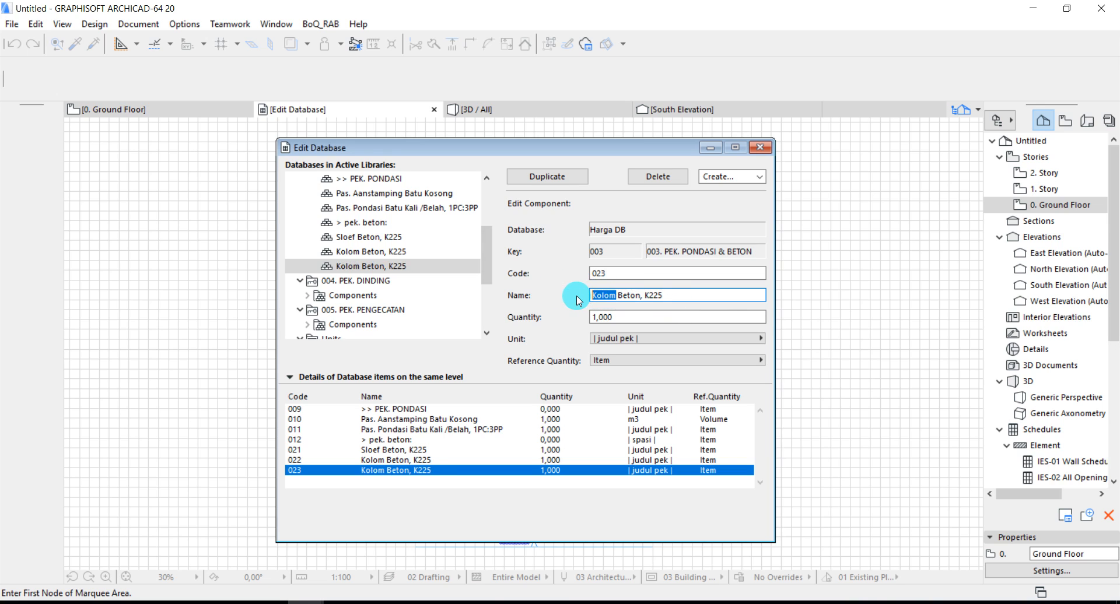
type("Ring Balk")
- Set the Ring Balk Beton, K225 component's unit to m3 and its reference quantity to Volume
left_click(623, 315)
left_click(632, 337)
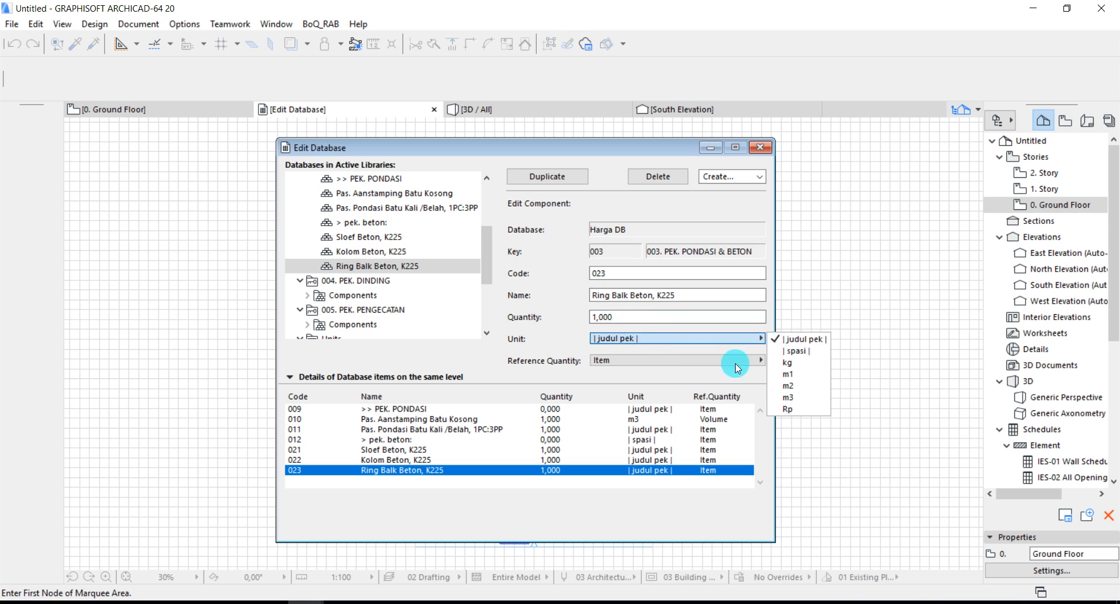
left_click(788, 397)
left_click(716, 361)
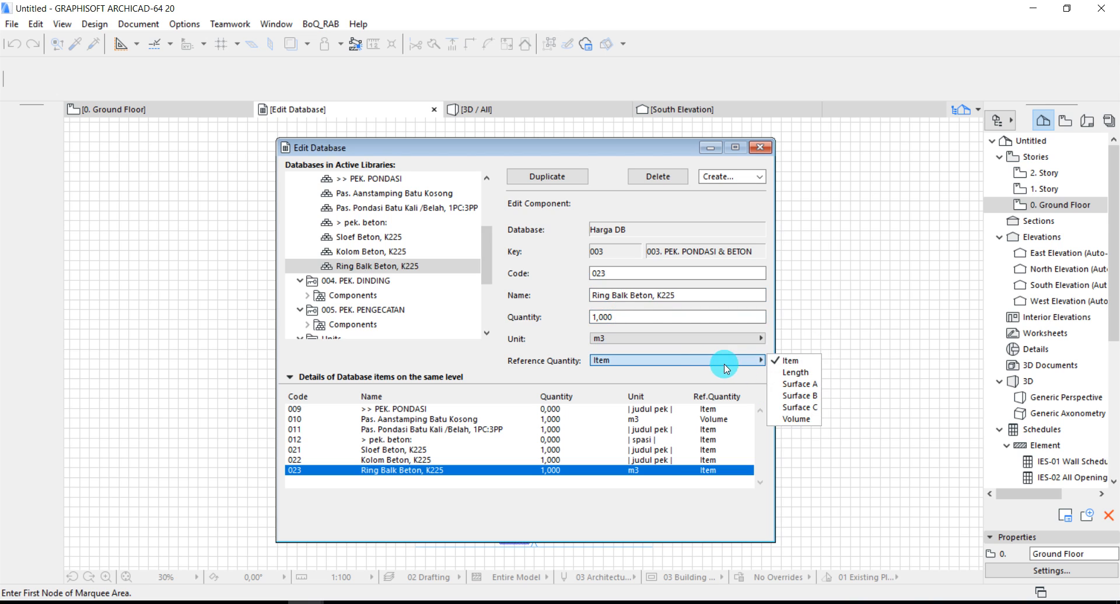
left_click(796, 419)
- Set the Sloef Beton, K225 component's unit to m3 and its reference quantity to Volume
left_click(355, 238)
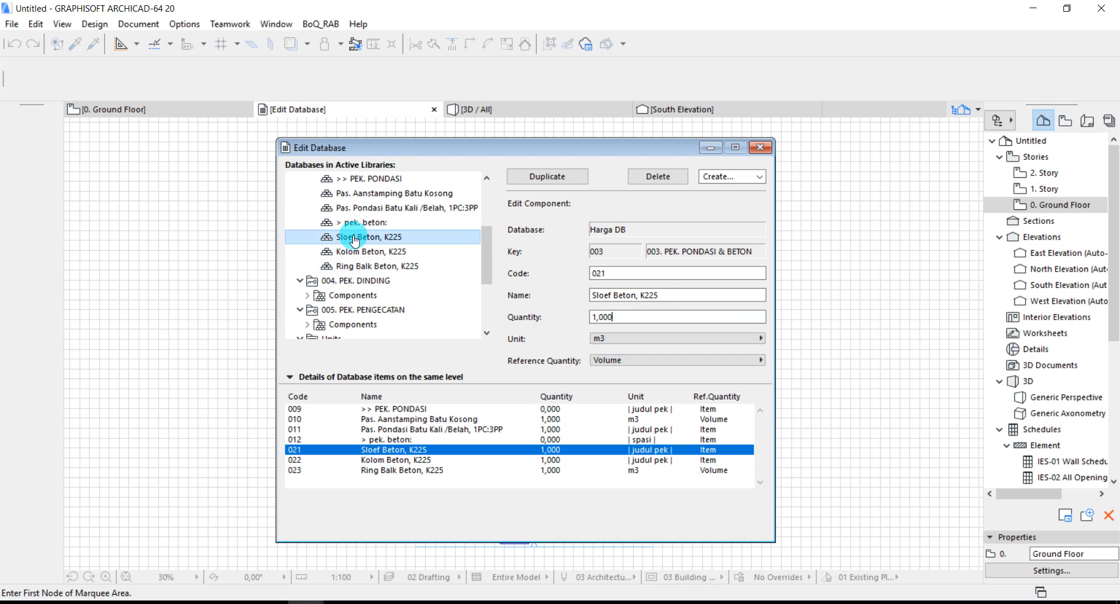
left_click(716, 339)
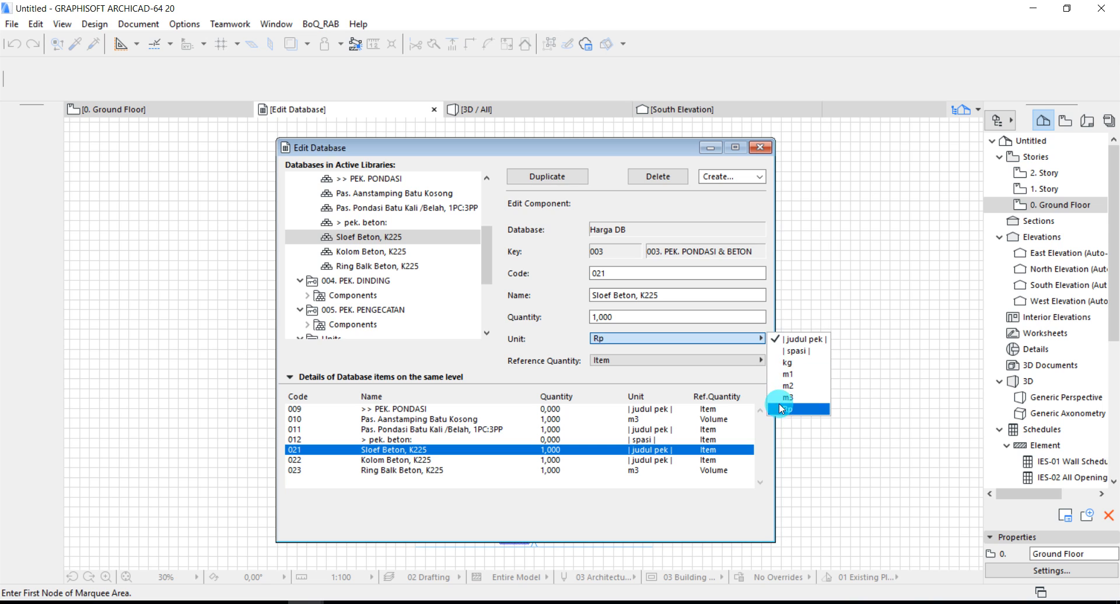
left_click(788, 397)
left_click(755, 360)
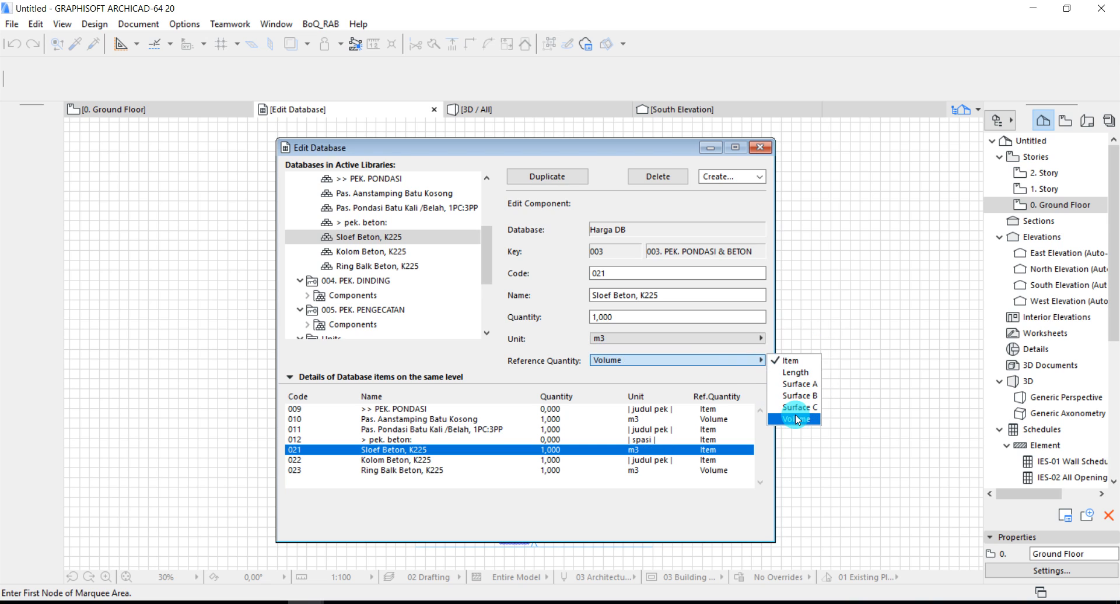
left_click(796, 419)
- Set the Kolom Beton, K225 component's unit to m3 and its reference quantity to Volume
left_click(385, 252)
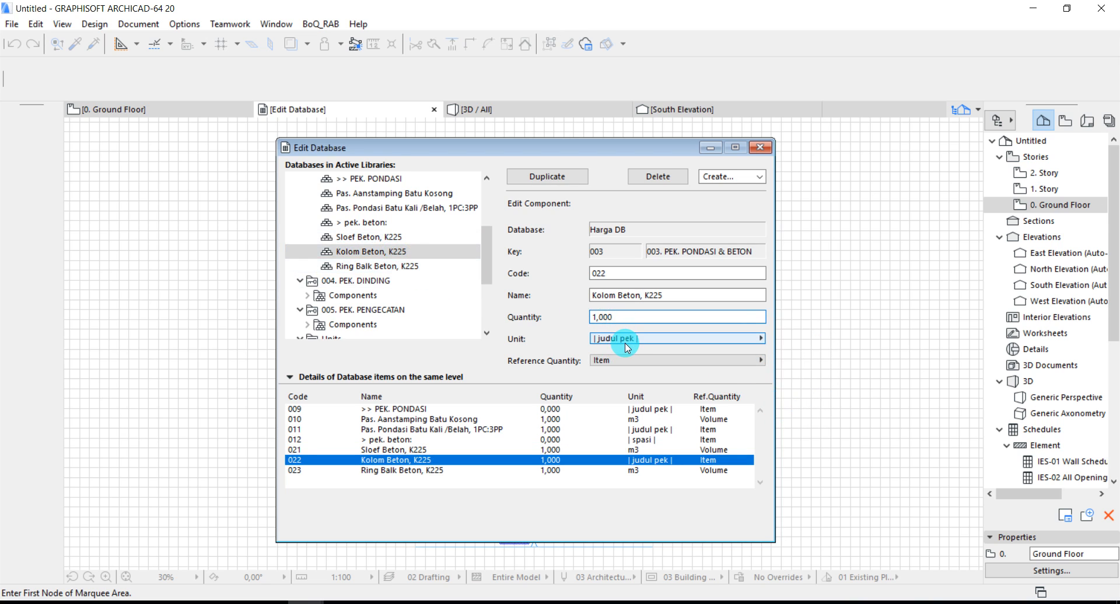
left_click(628, 345)
left_click(782, 392)
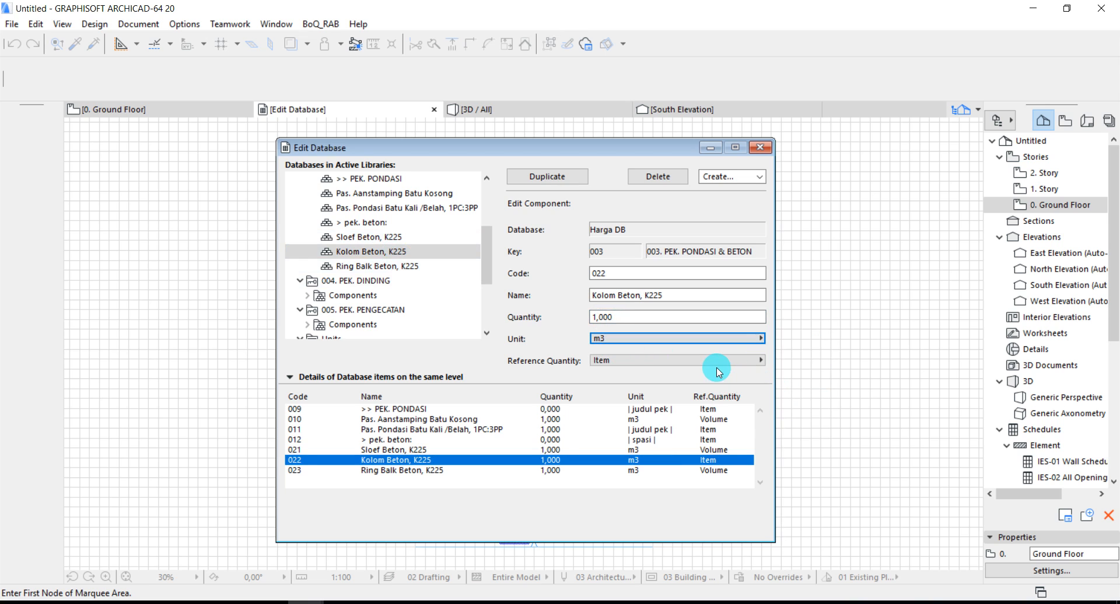
left_click(718, 365)
left_click(794, 418)
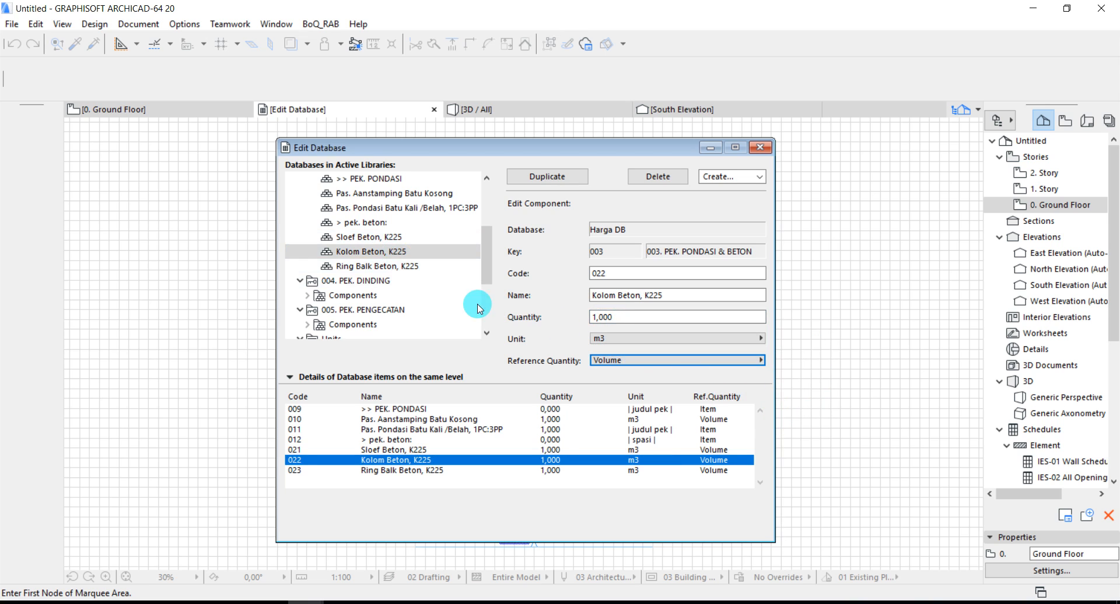
- Rename component 012 to ">> PEK. BETON" and set its unit to | judul pek |
scroll(371, 253, "up", 1)
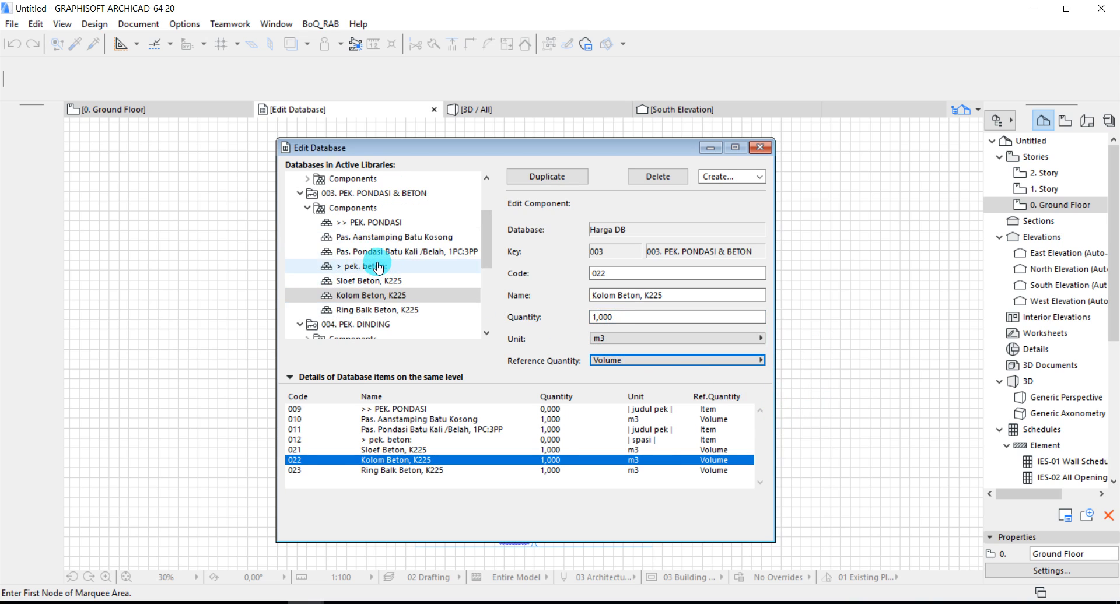
left_click(378, 267)
left_click(588, 299)
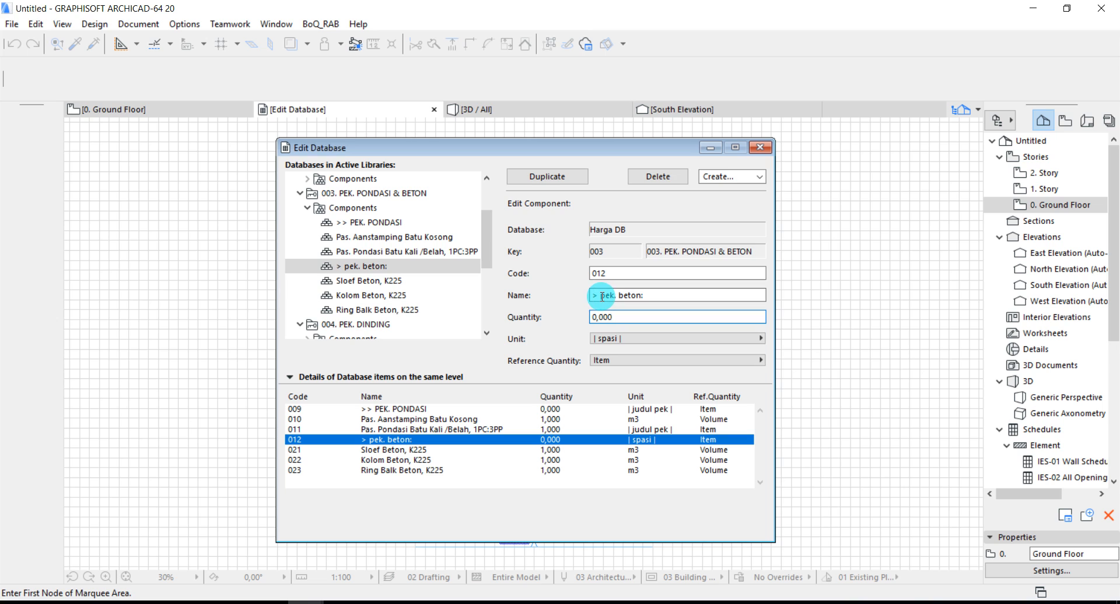
left_click_drag(600, 297, 672, 296)
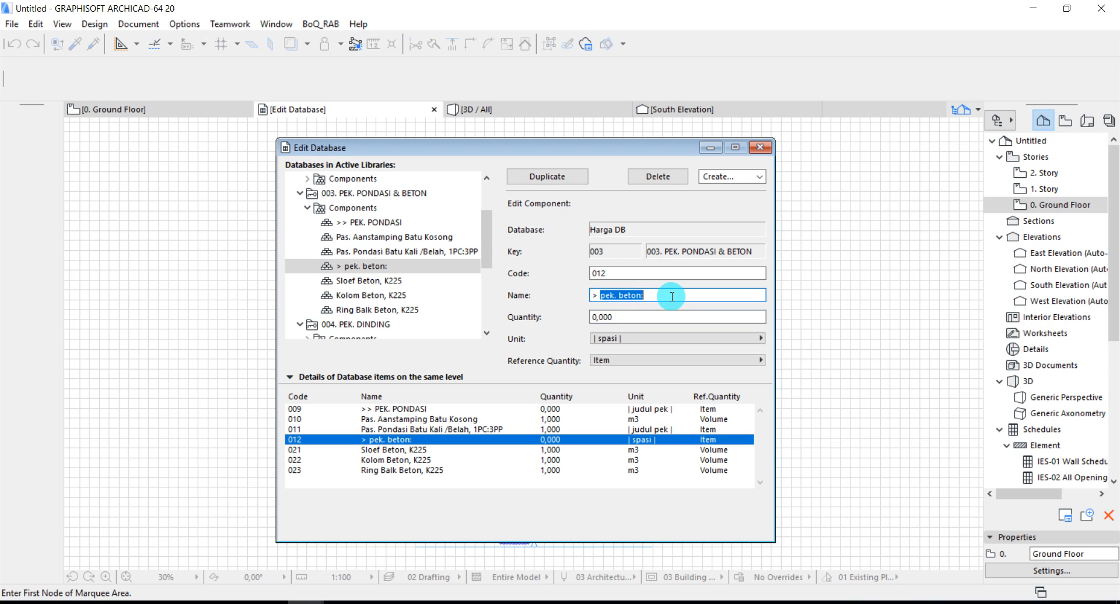
key("BackSpace")
type("> PEK. BETON")
key("Return")
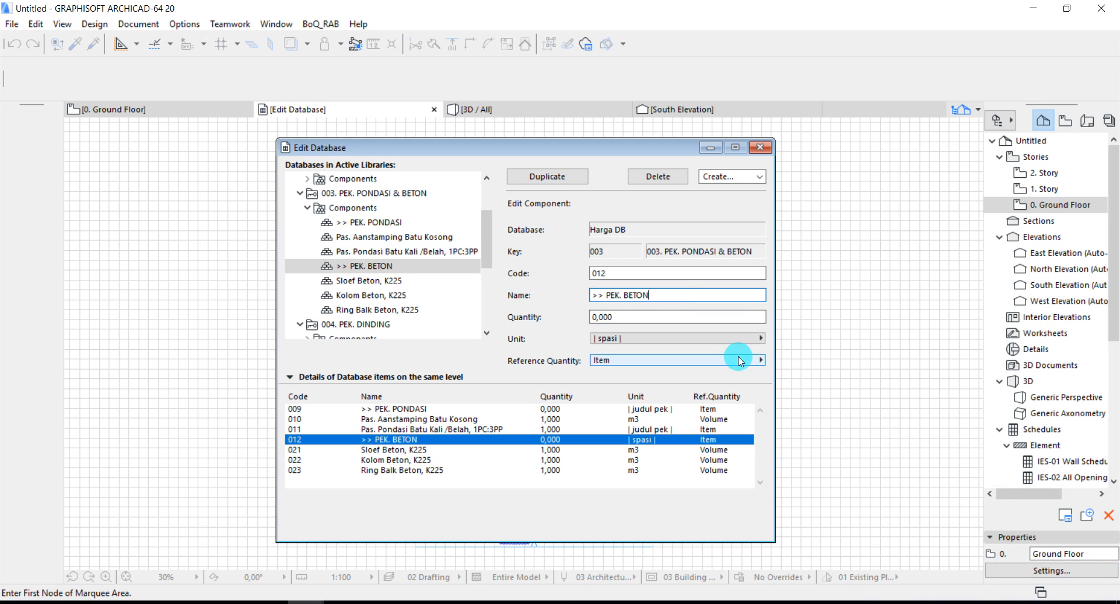
left_click(761, 339)
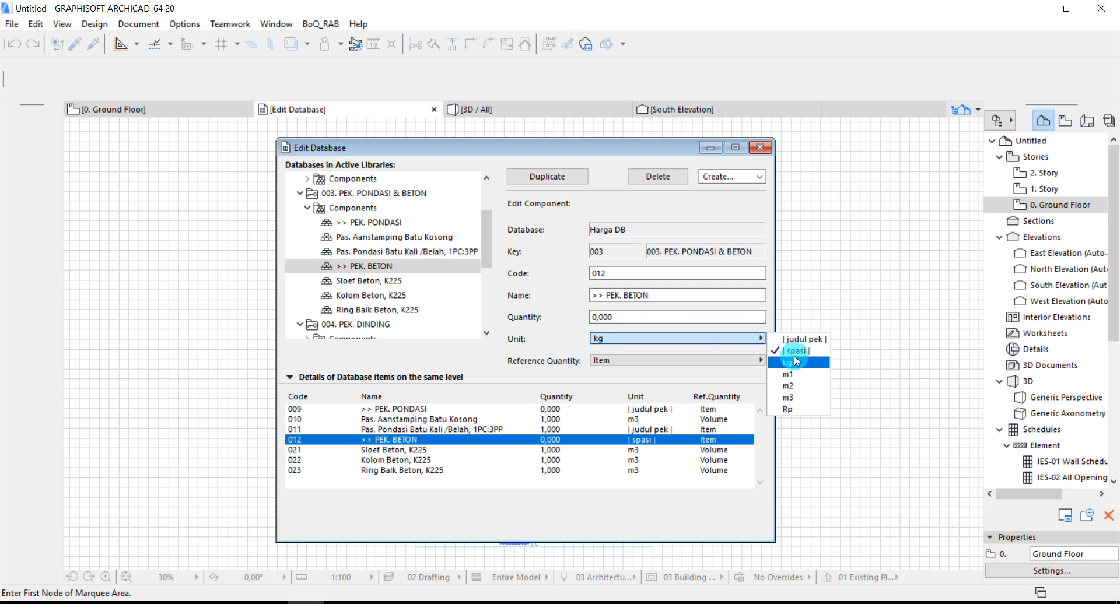
left_click(799, 339)
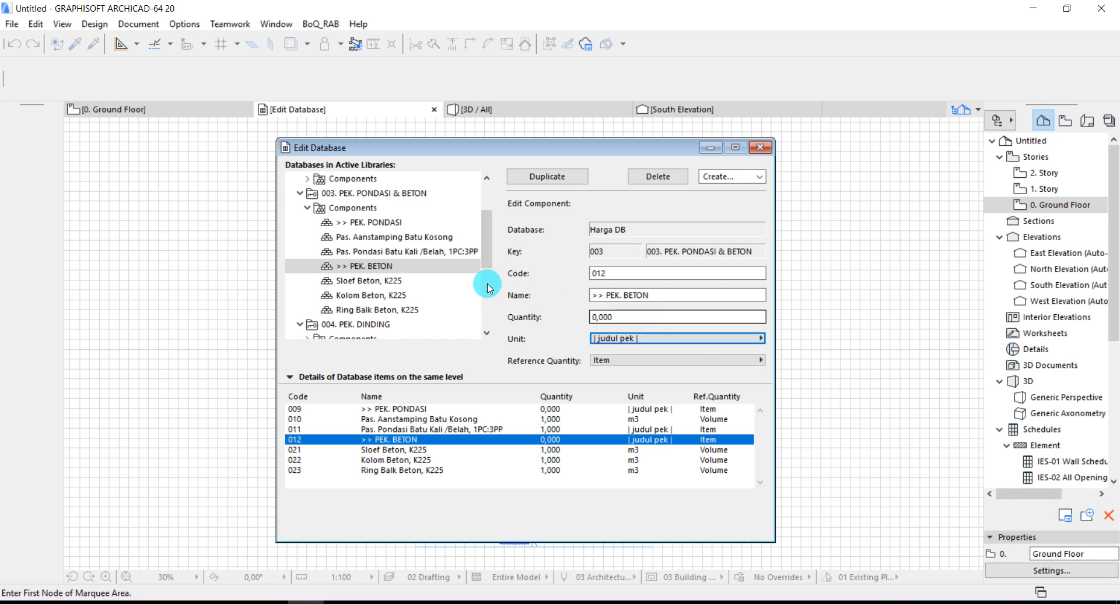
- Check the >> PEK. PONDASI component, then close the database editor and save the changes
left_click(427, 224)
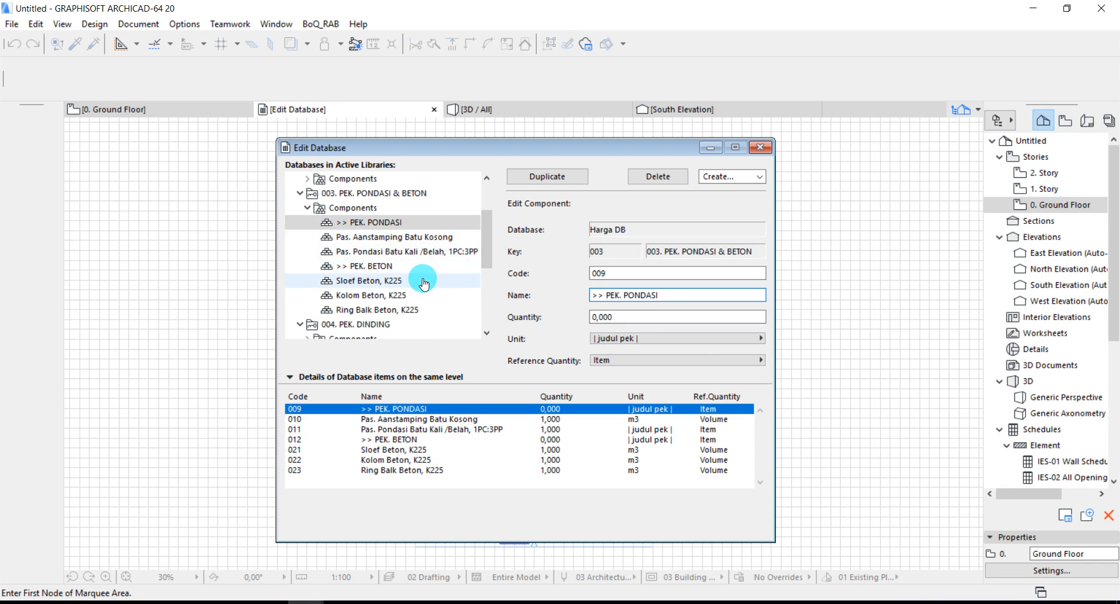
scroll(421, 284, "down", 3)
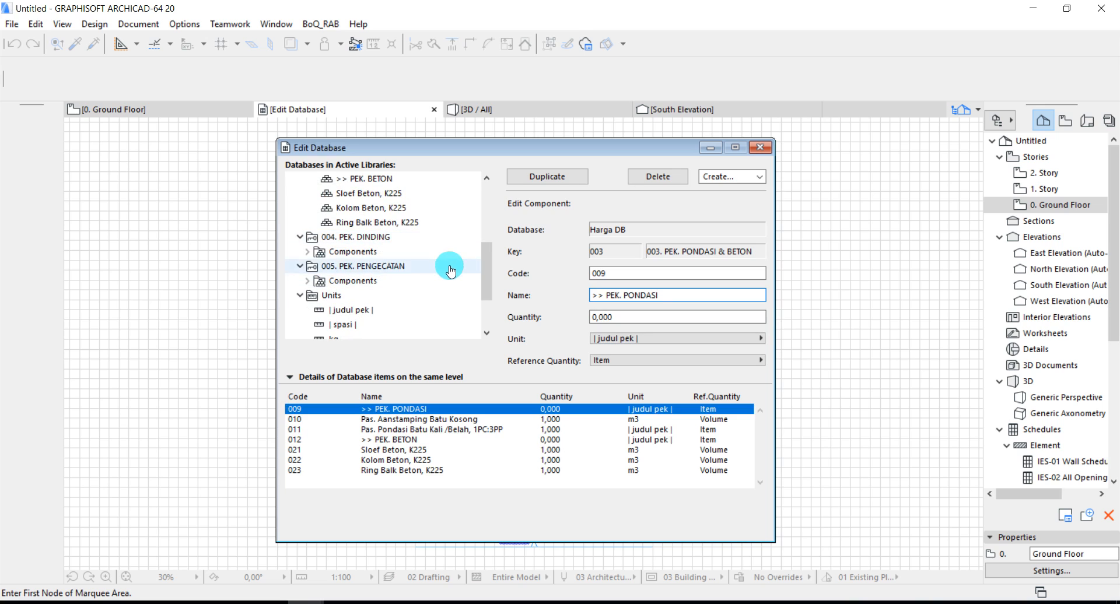
left_click(758, 150)
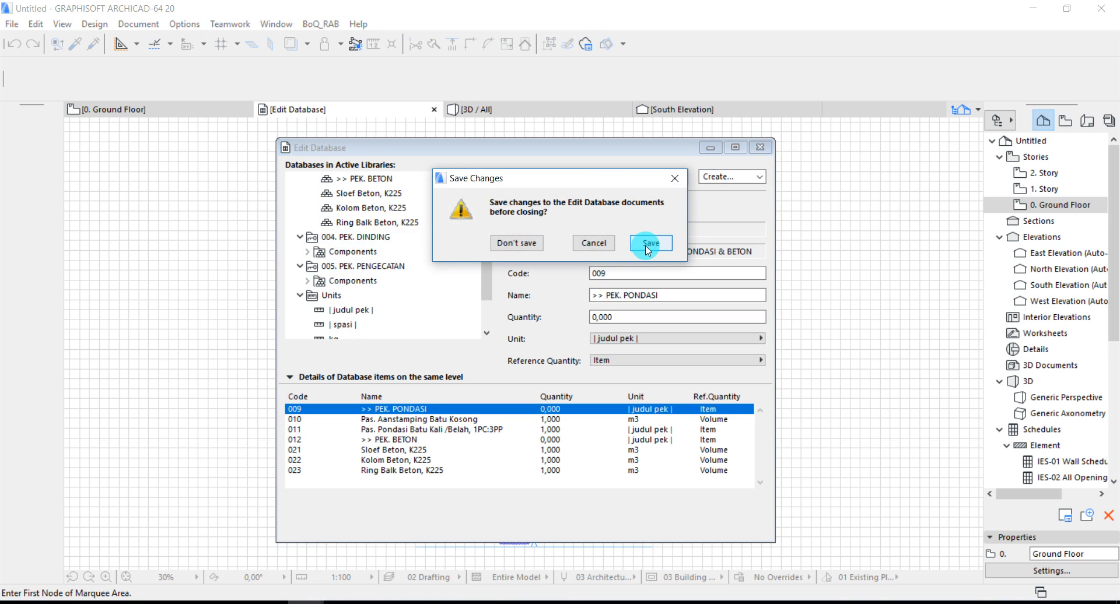
left_click(649, 243)
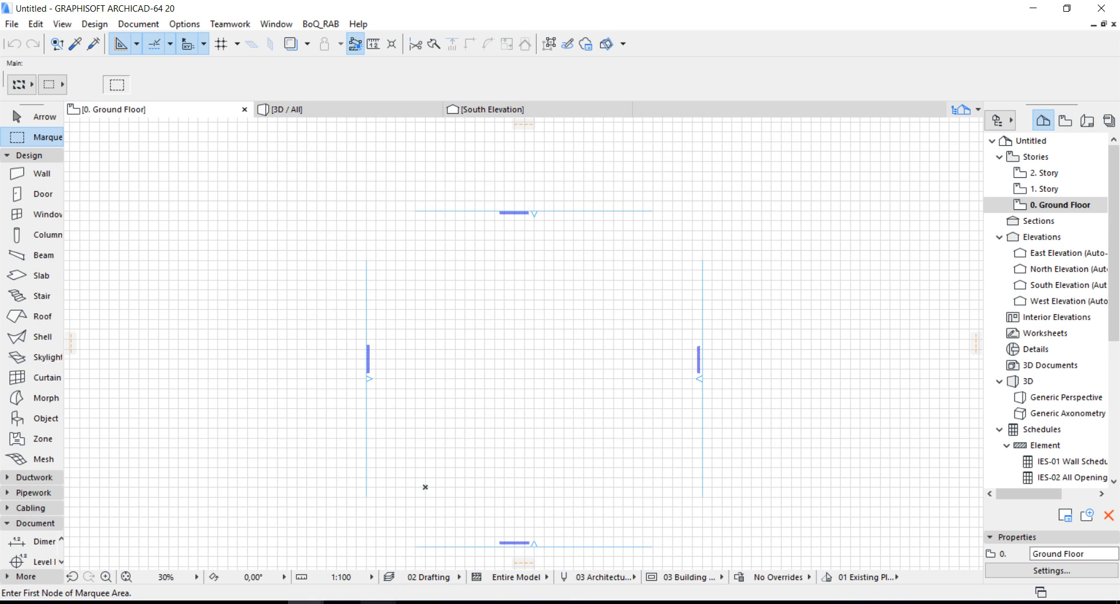
- Switch to the Tutor Database notes in Notepad and review the line about the CALCULATION GUIDE
left_click(378, 603)
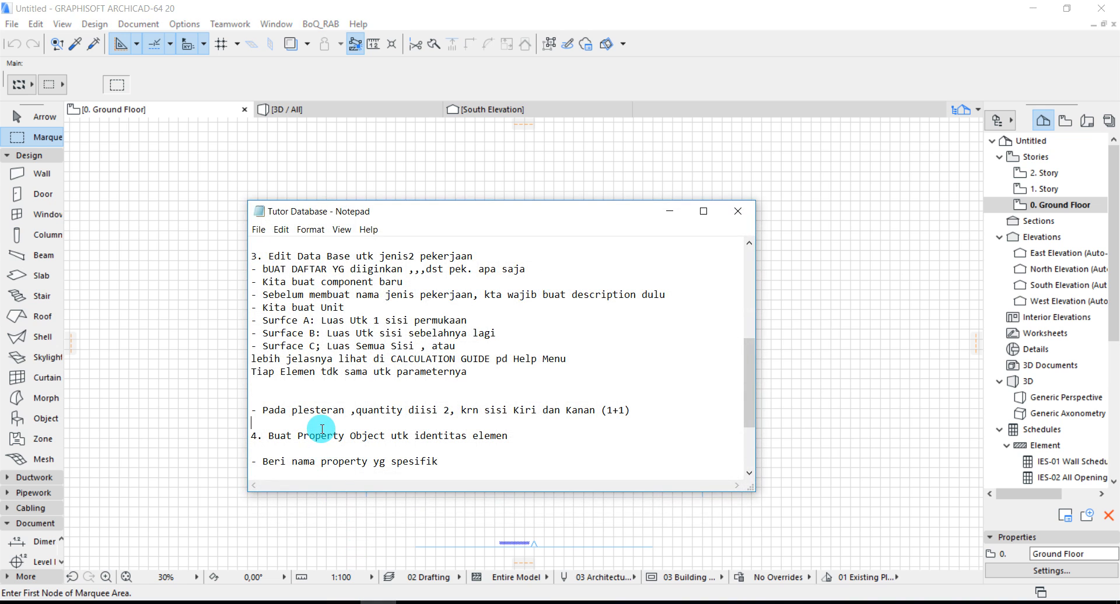
left_click(313, 372)
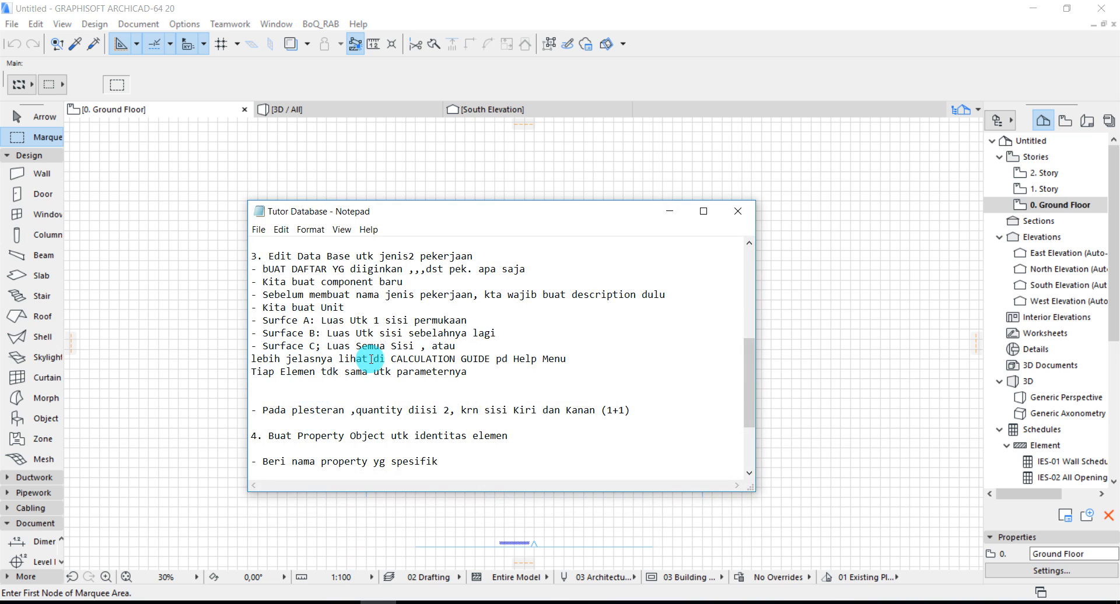
left_click_drag(374, 358, 574, 359)
left_click(578, 360)
left_click(670, 211)
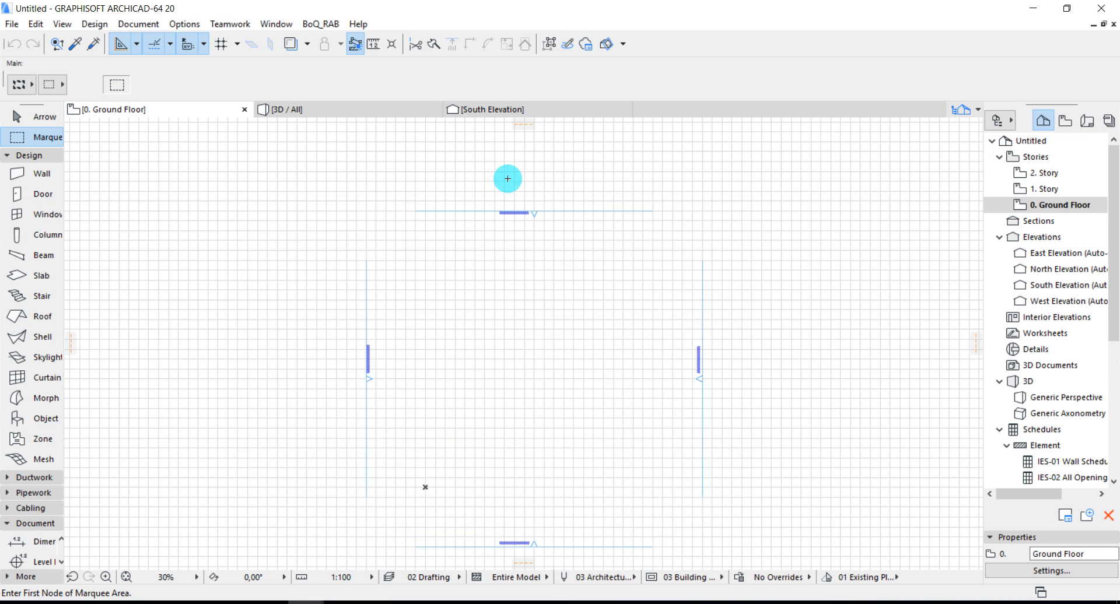
- Open the ARCHICAD Calculation Guide from ARCHICAD and examine the reference quantity table on page 16
left_click(357, 24)
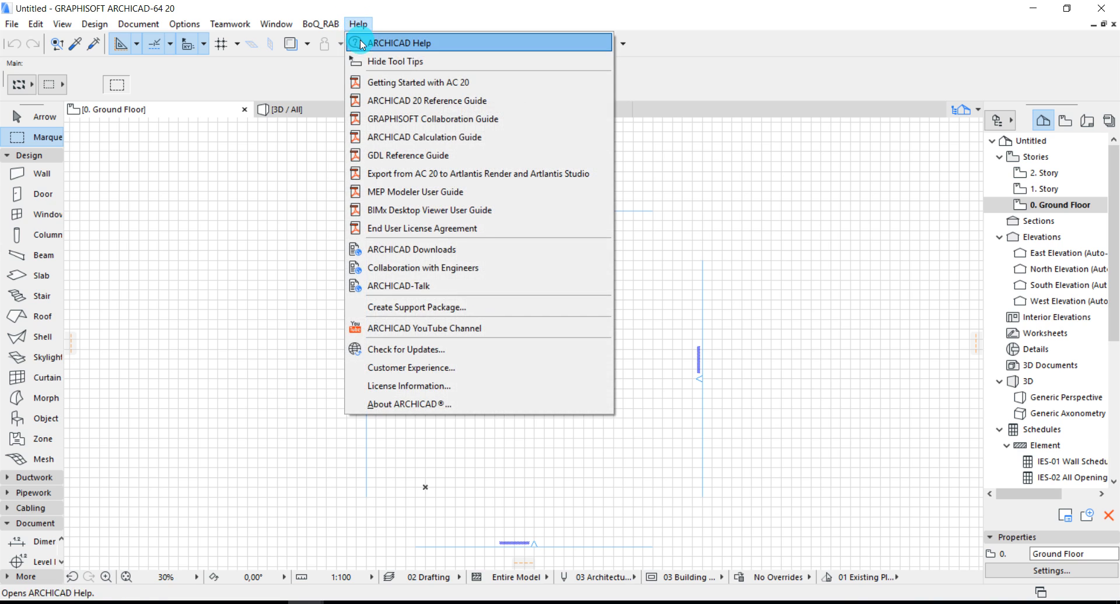
left_click(387, 137)
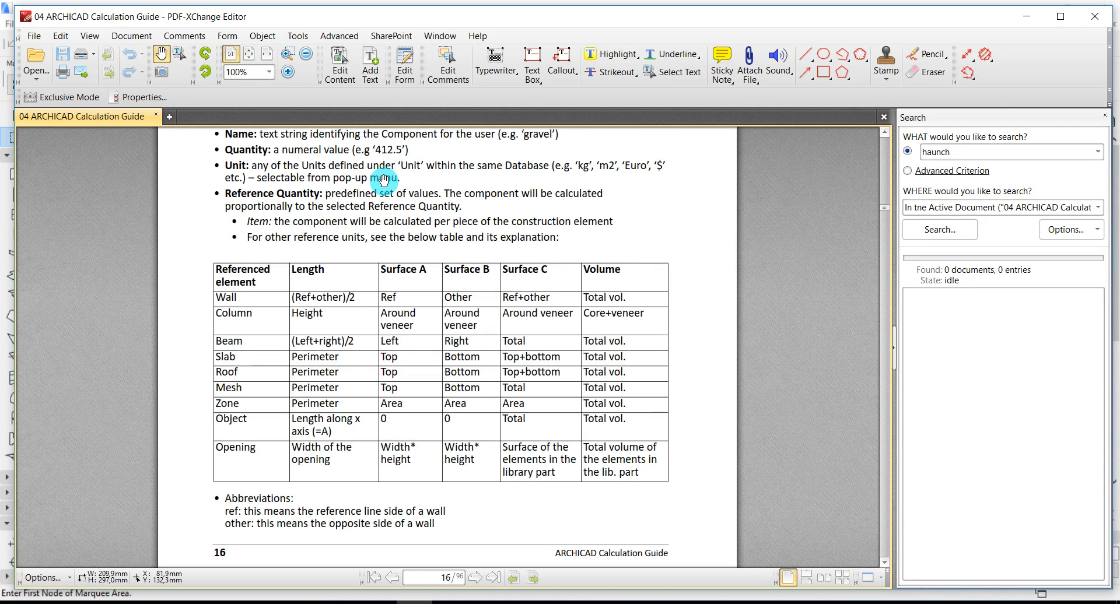
scroll(395, 373, "up", 3)
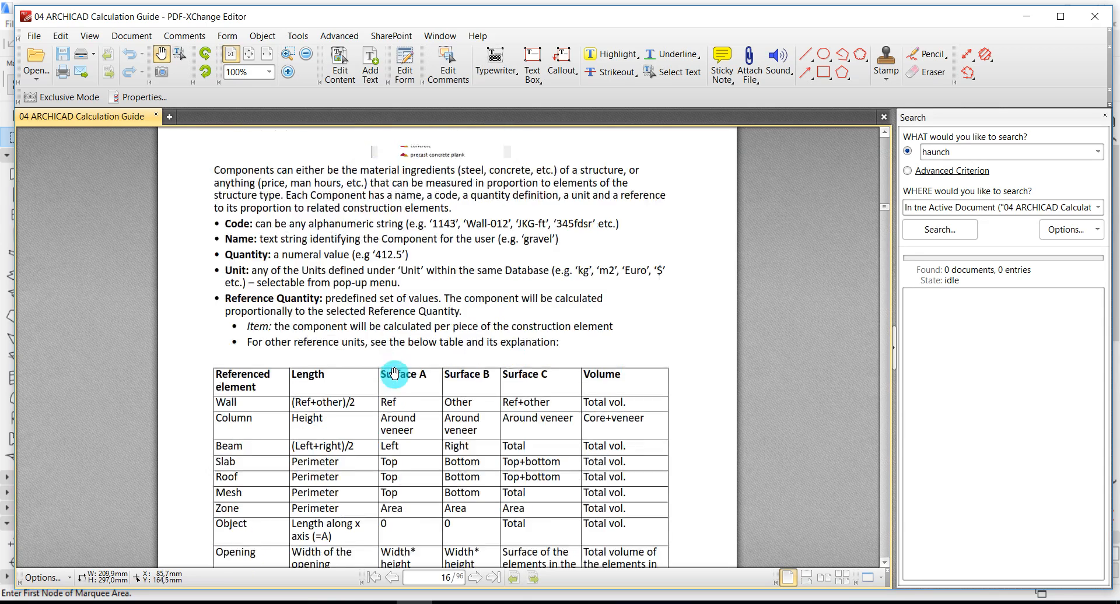
scroll(379, 372, "up", 10)
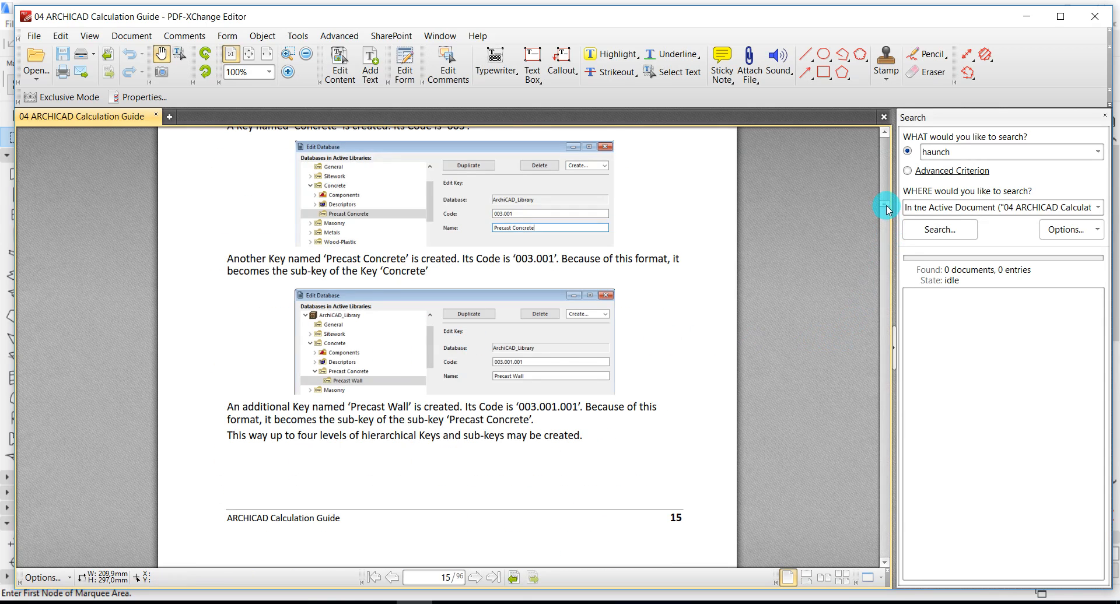
mouse_move(886, 210)
left_mouse_down()
mouse_move(884, 175)
mouse_move(884, 209)
left_mouse_up()
scroll(505, 393, "down", 2)
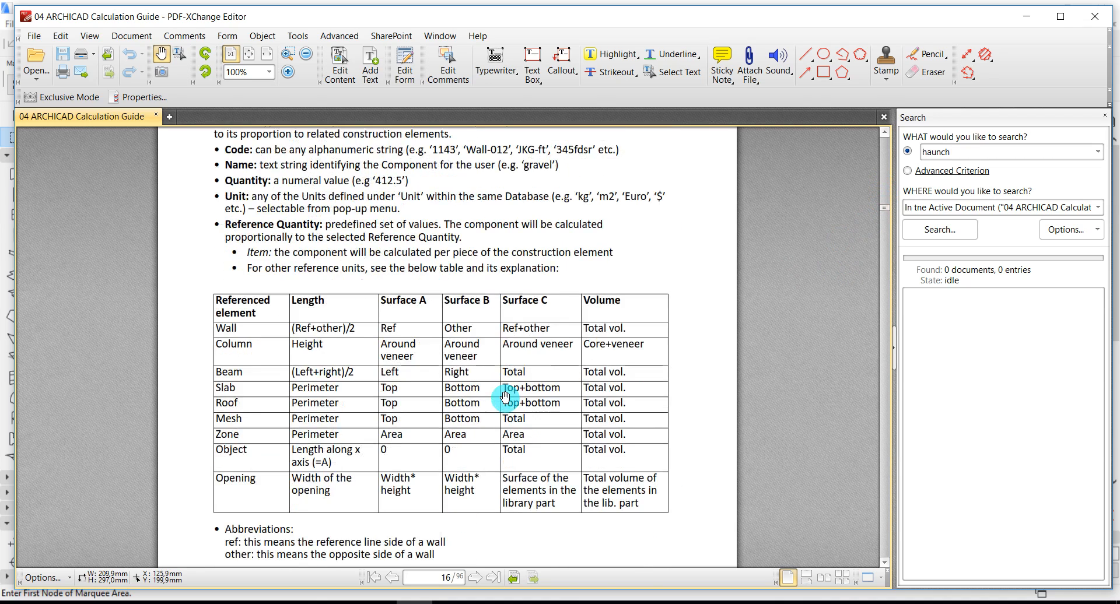
scroll(505, 397, "up", 1)
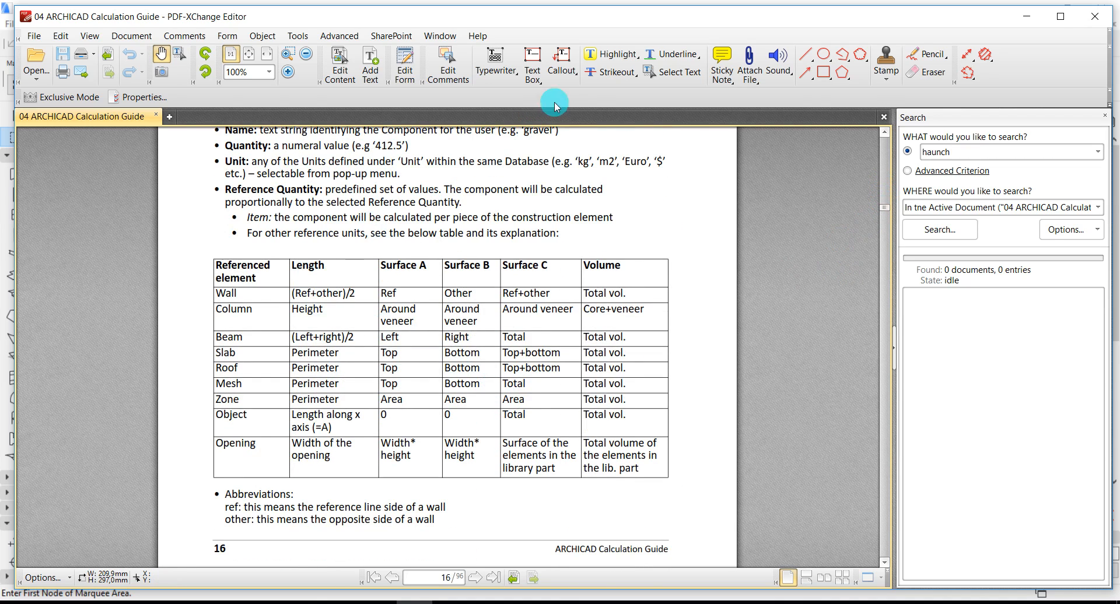
- Highlight the page 16 reference quantity table in yellow, from the Referenced element header to the Opening row's Surface C cell
left_click(597, 56)
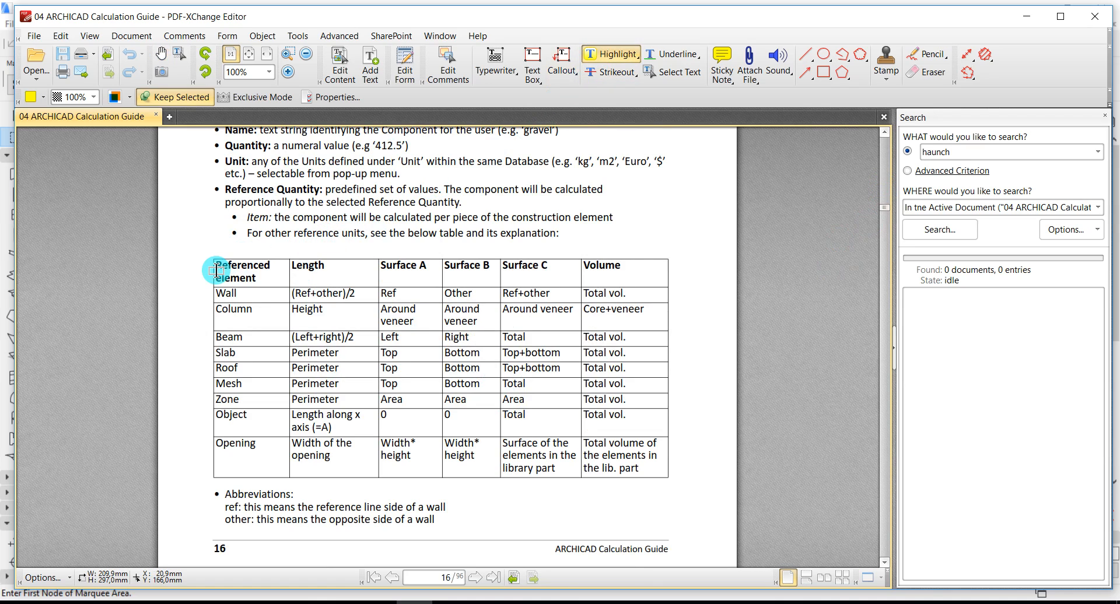
left_click_drag(216, 272, 304, 275)
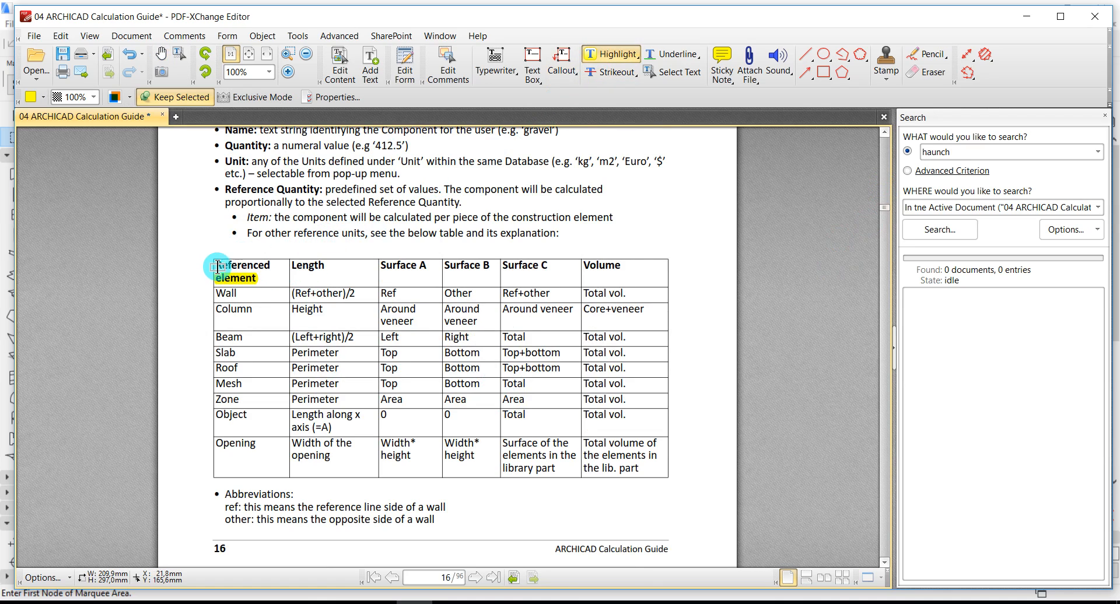
left_click_drag(218, 262, 653, 458)
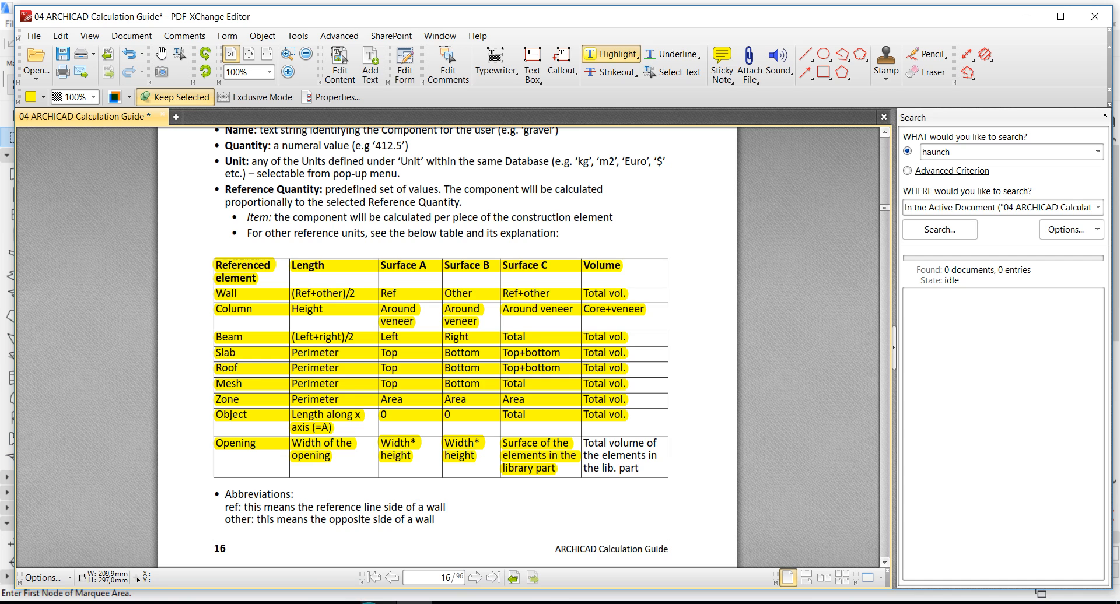
- Switch to the Notepad notes and add "kITA PAHAMI UTK PARAMETER TIAP ELEMEN" below the CALCULATION GUIDE line
left_click(378, 602)
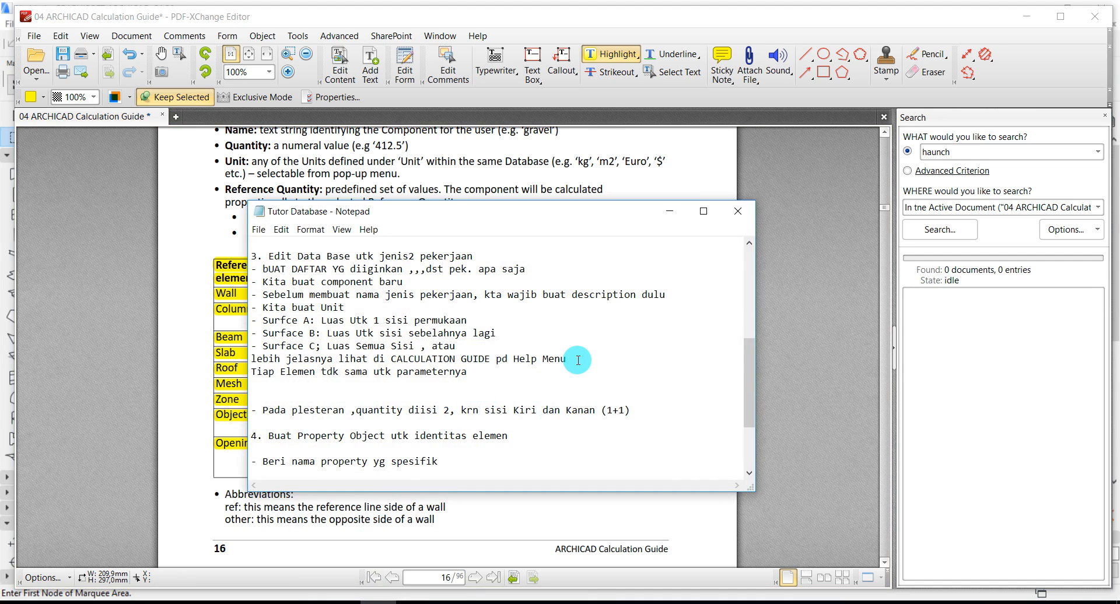
key("Return")
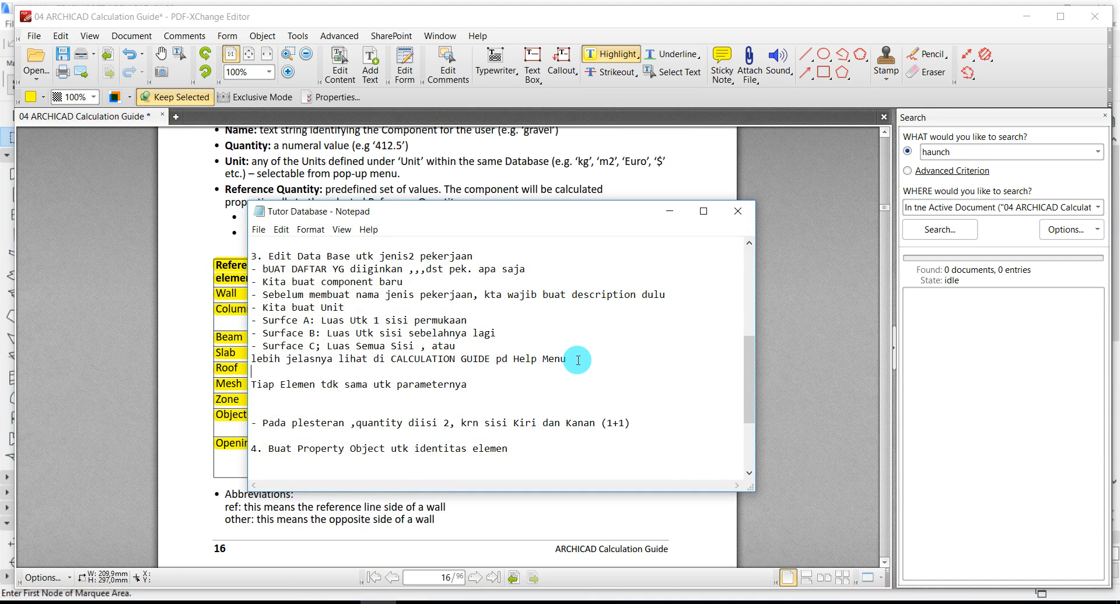
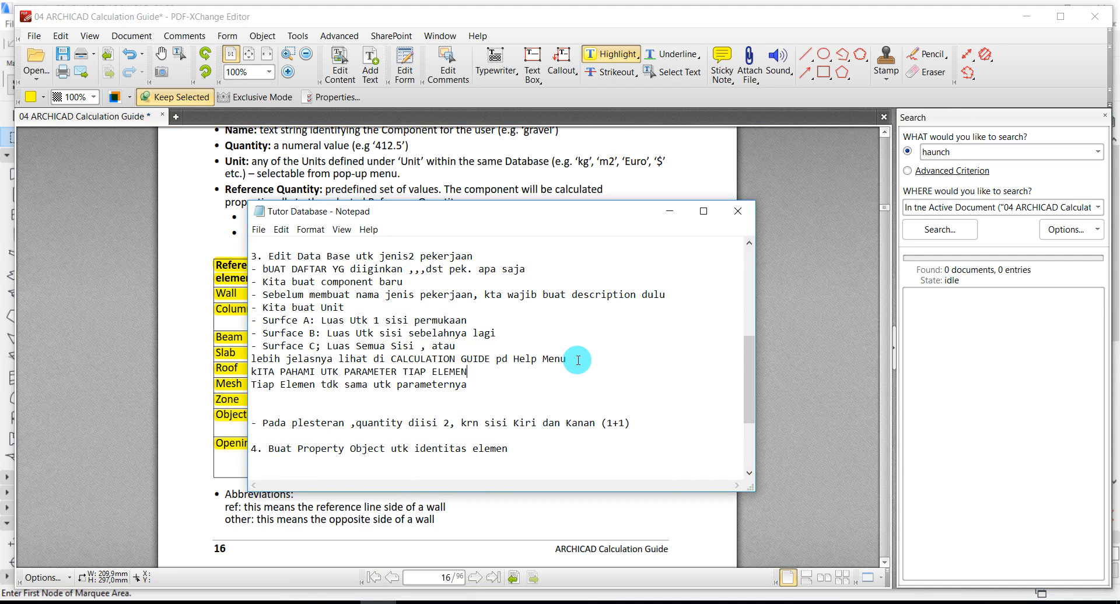
left_click(576, 364)
left_click(670, 211)
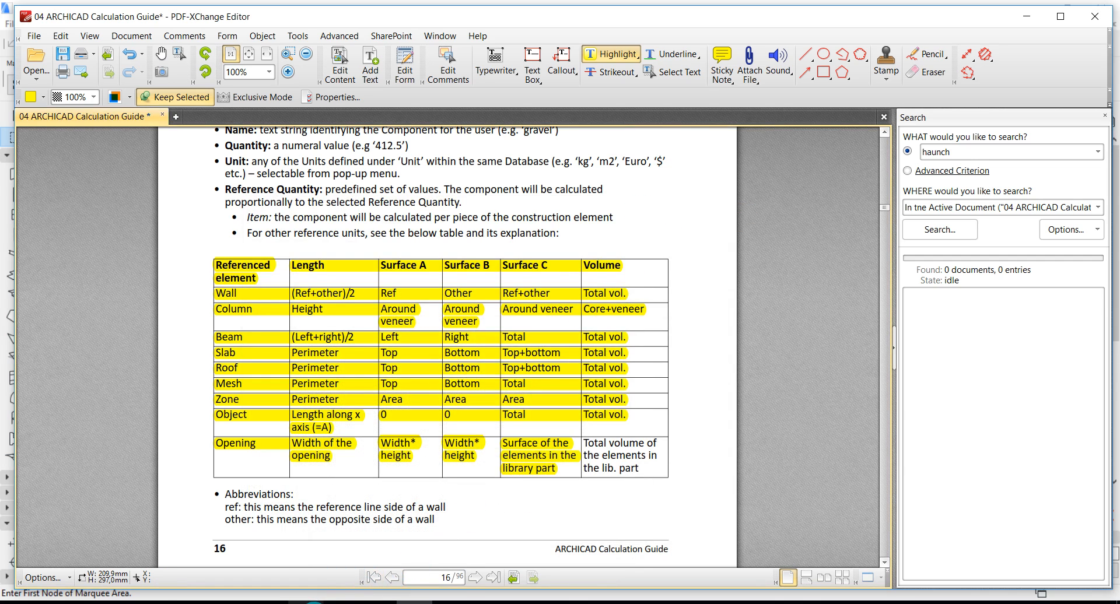
- Return to the Untitled ARCHICAD project and review note 4 about making a Property Object in the Tutor Database notes
left_click(314, 603)
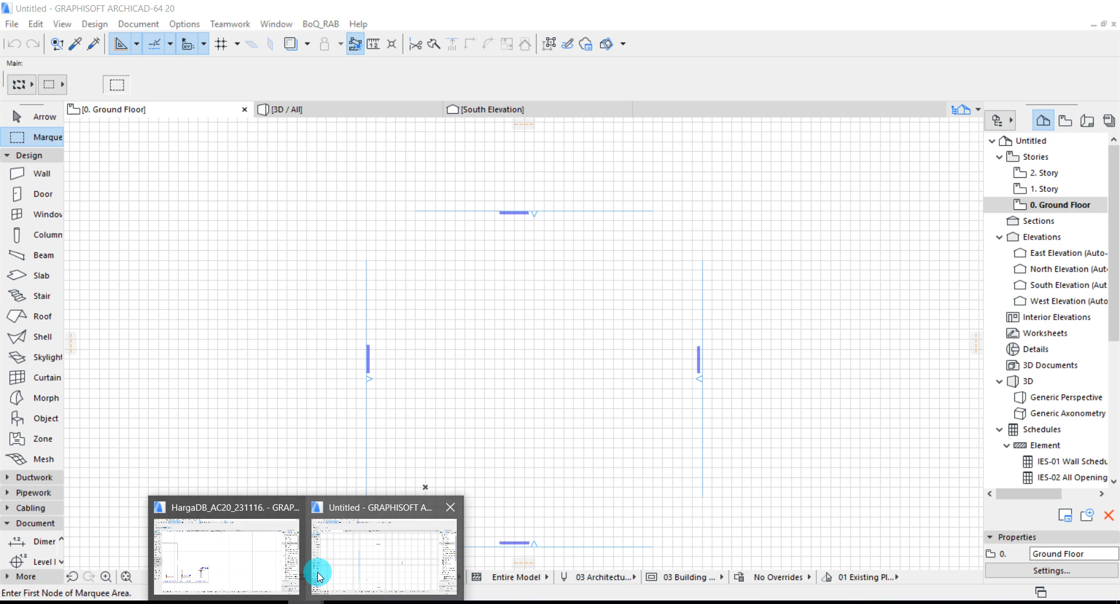
left_click(323, 566)
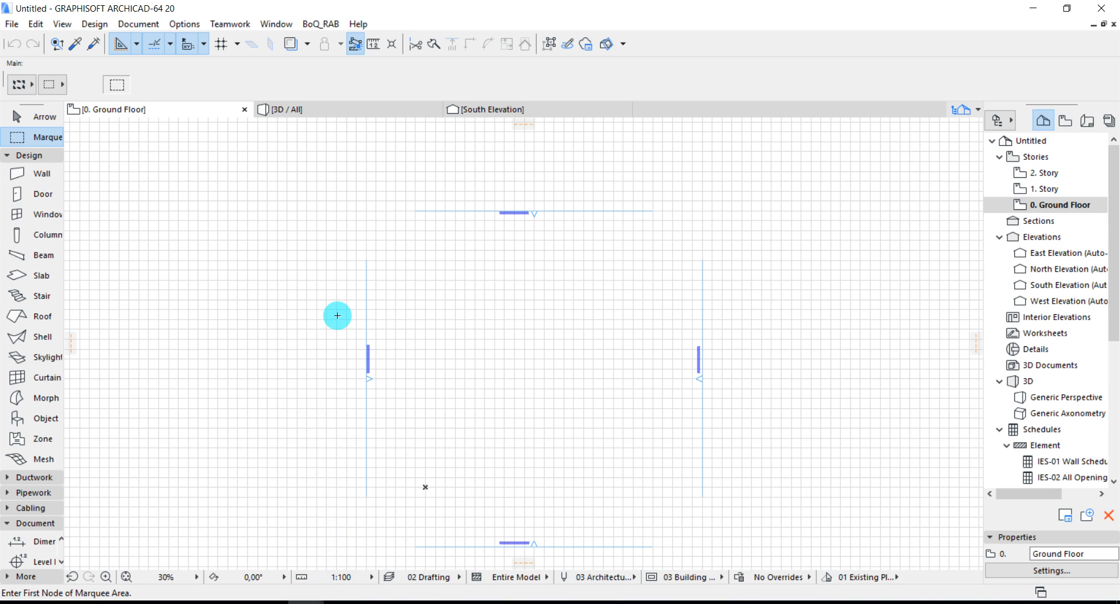
left_click(378, 603)
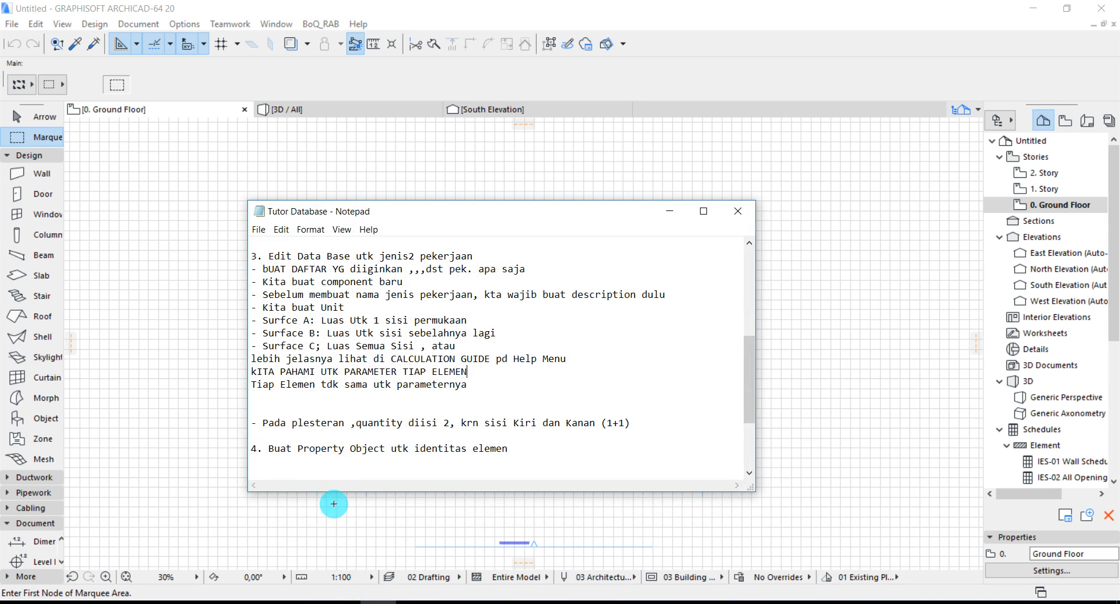
scroll(324, 434, "down", 1)
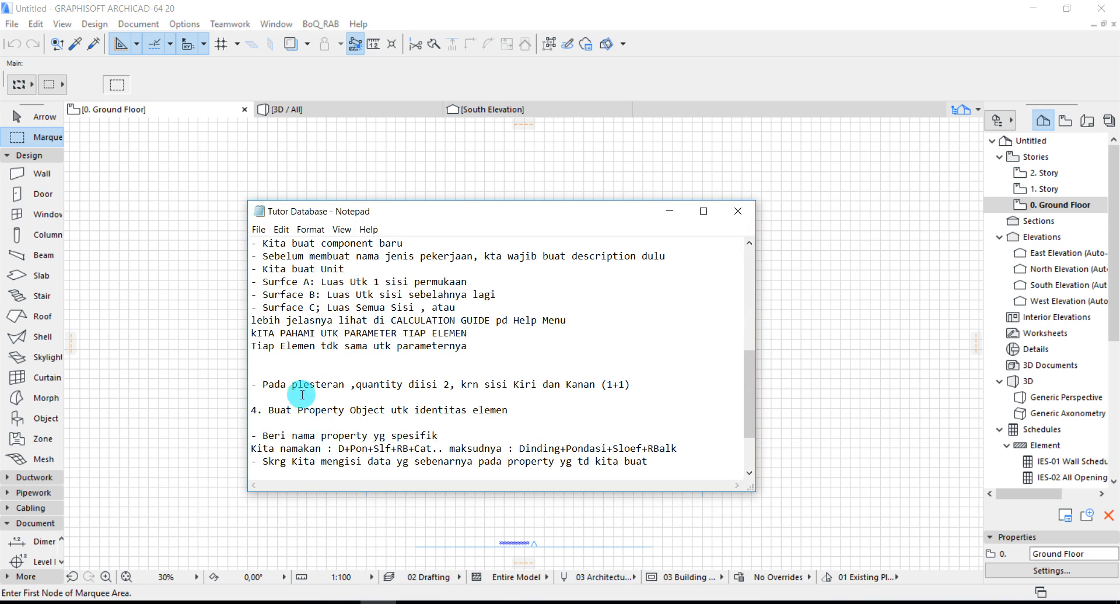
left_click(265, 410)
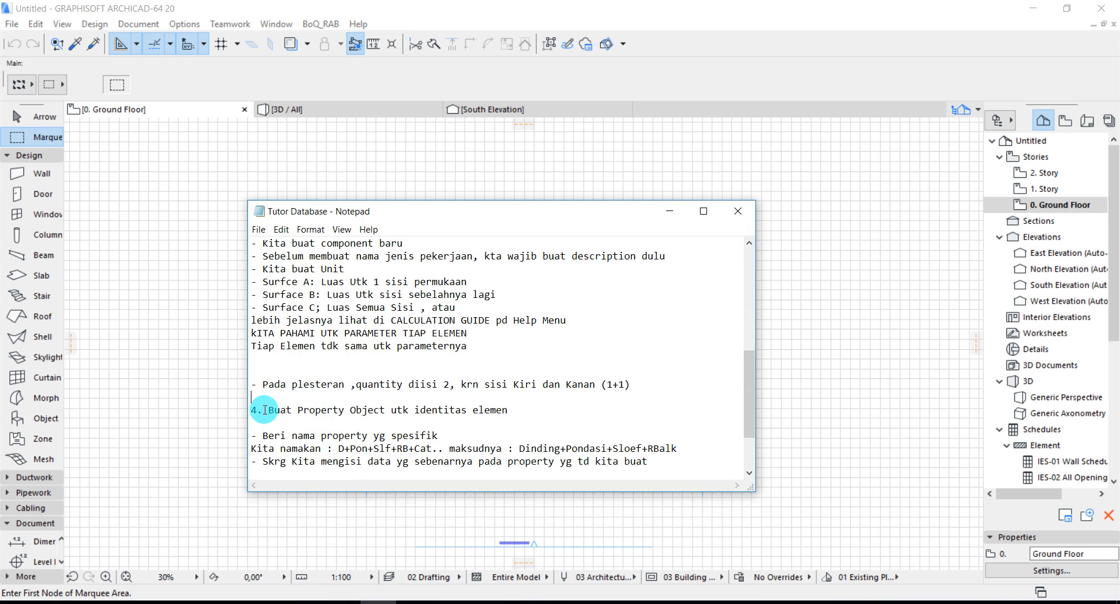
left_click_drag(265, 410, 513, 411)
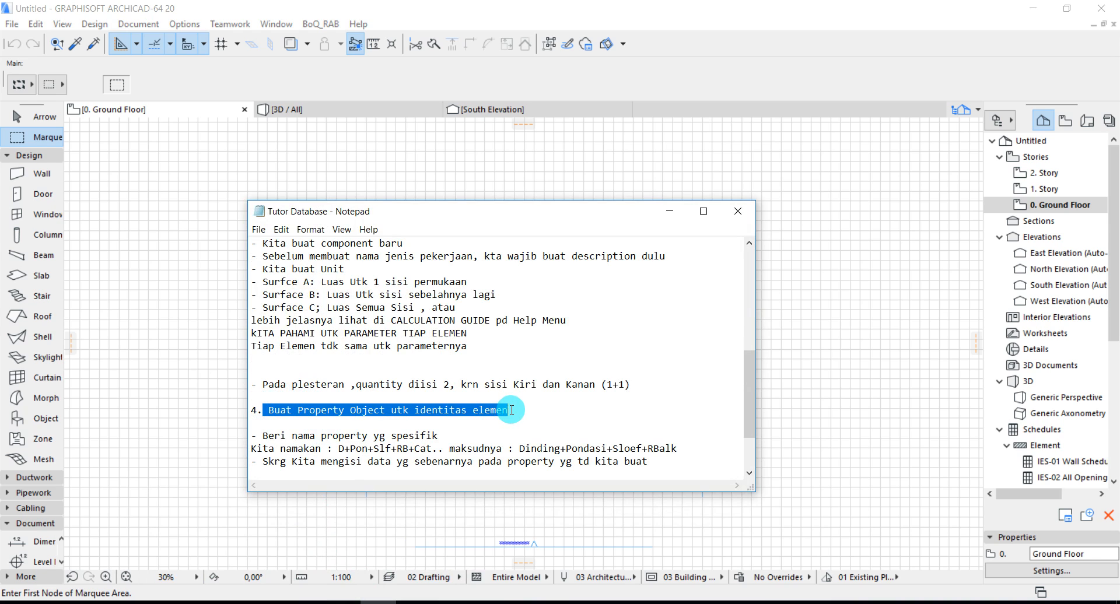
left_click(521, 411)
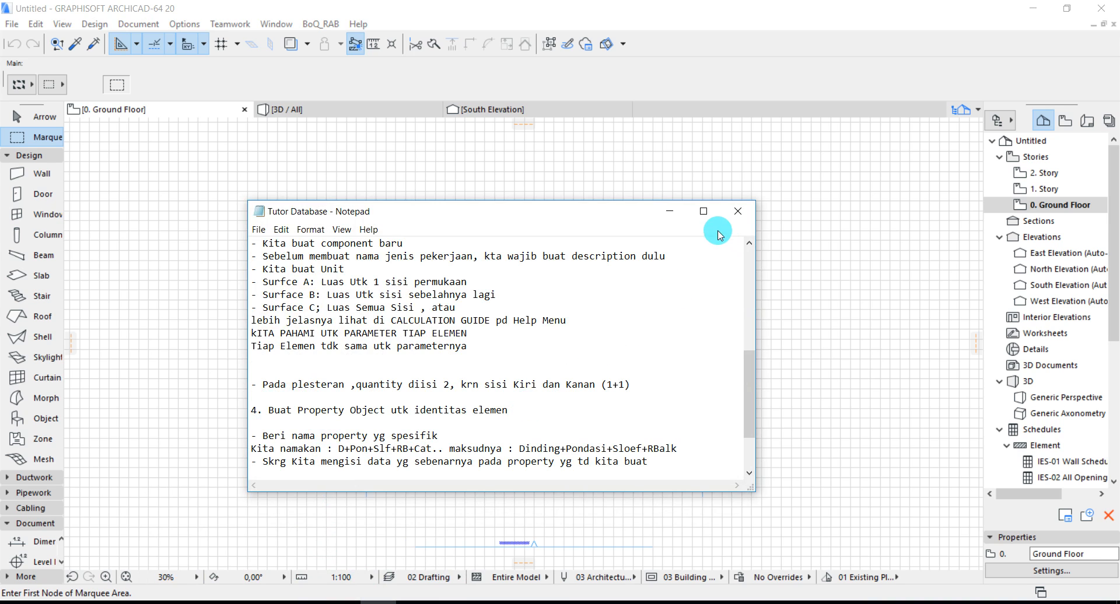
left_click(669, 214)
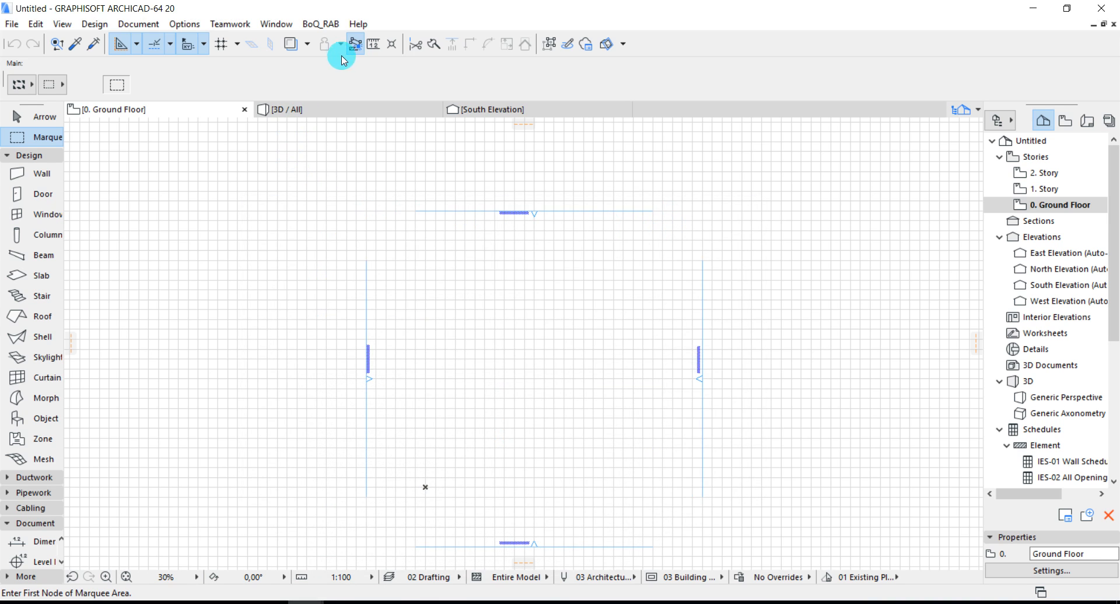
- Create a new property object in its own restored window and start saving it as a library part
left_click(321, 25)
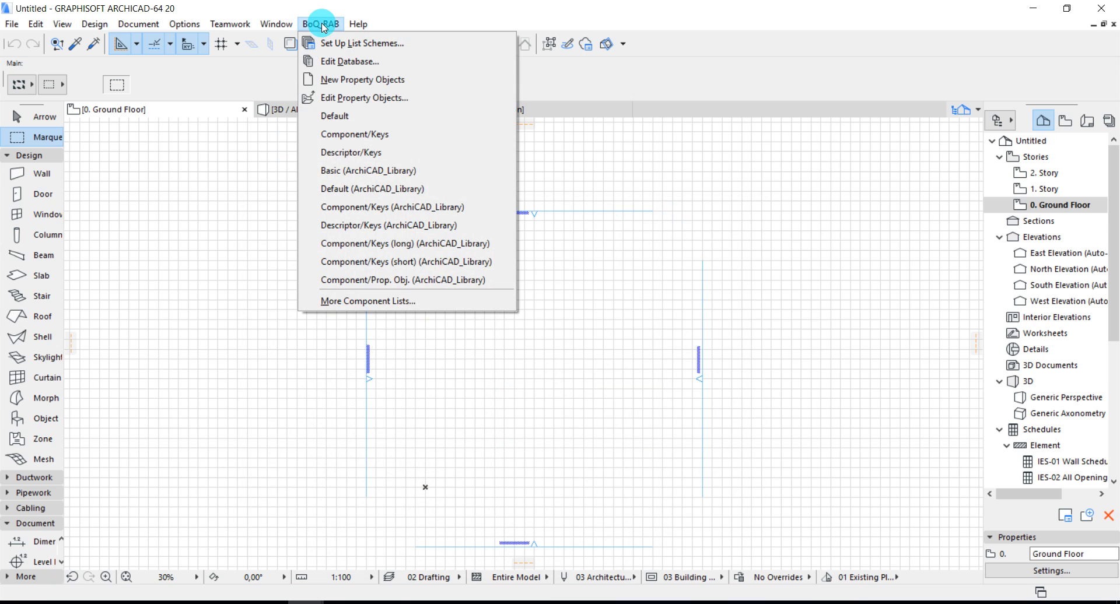
left_click(324, 80)
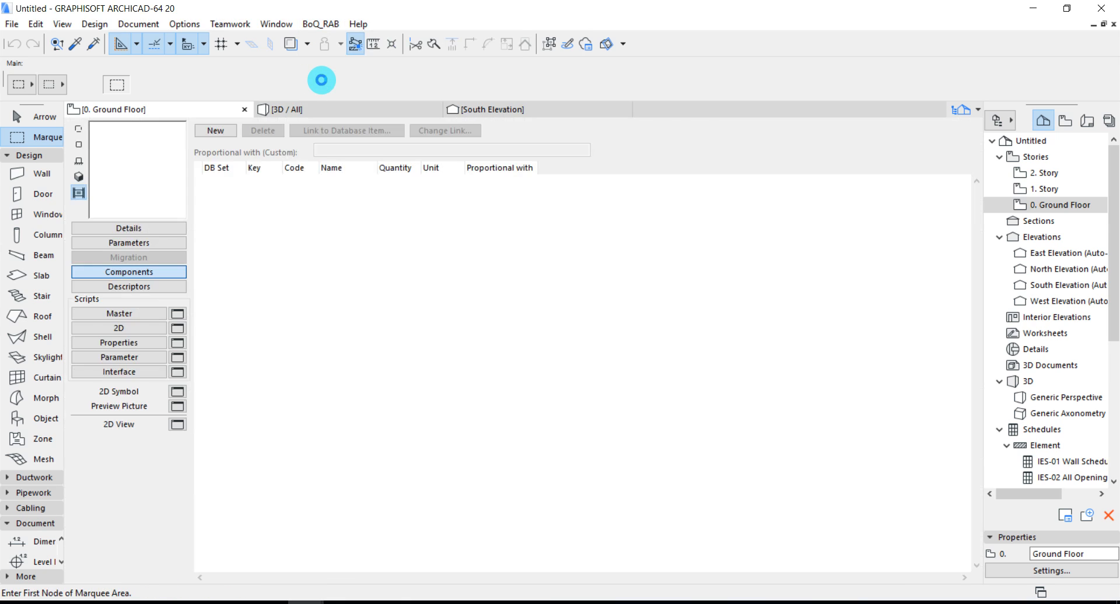
left_click(1103, 26)
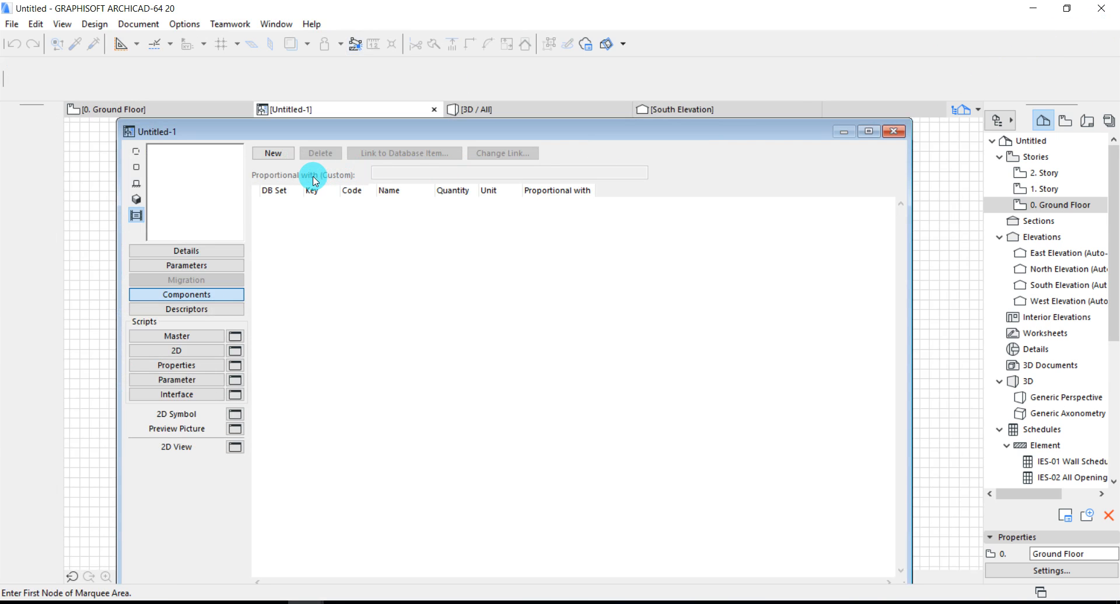
left_click(5, 25)
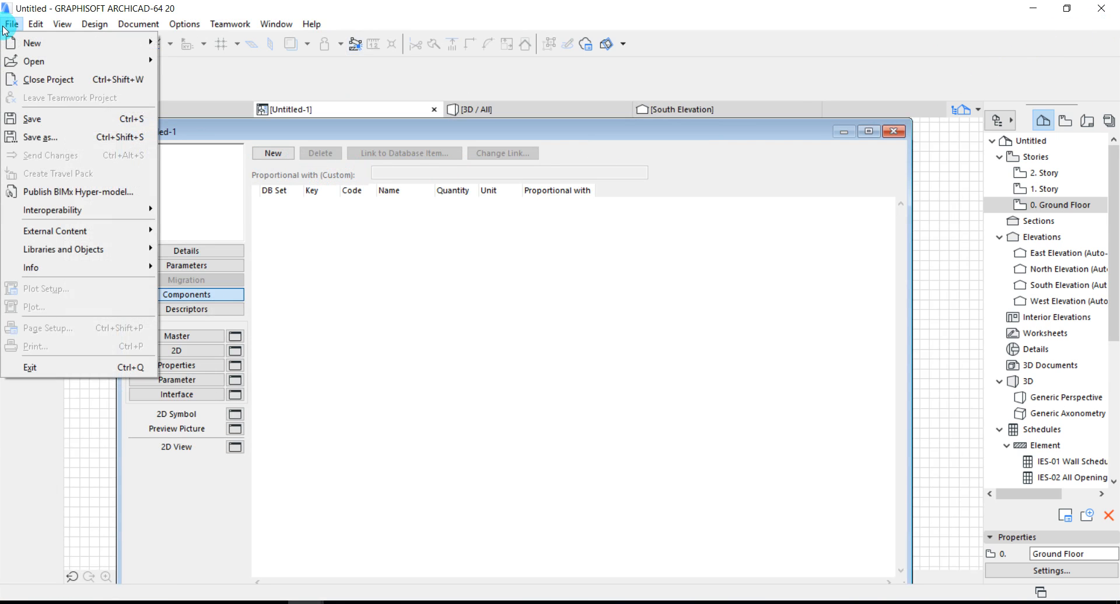
left_click(24, 133)
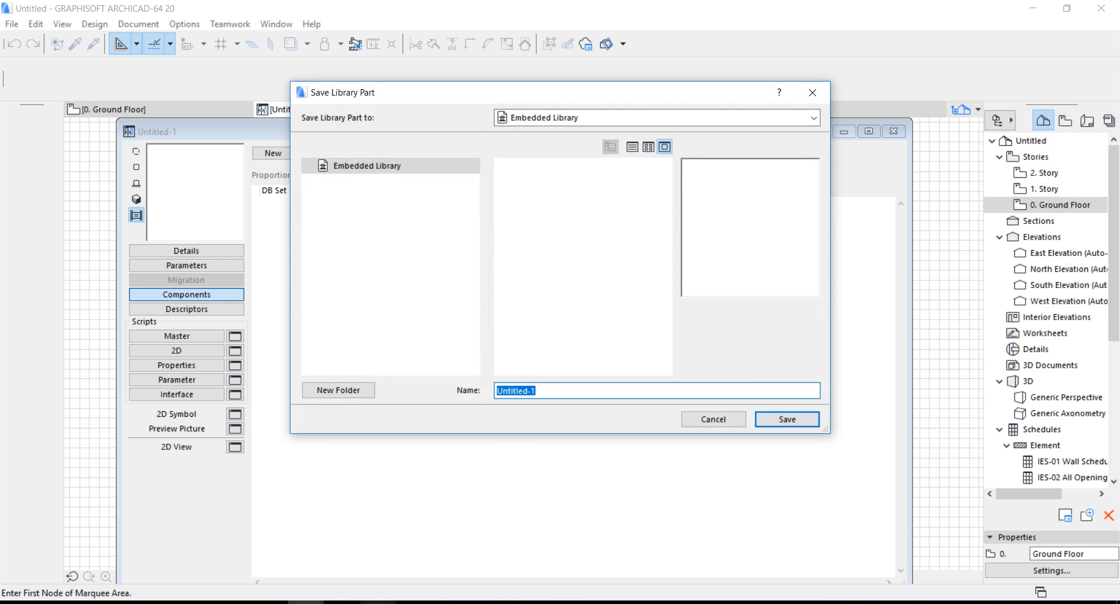
- Review the property naming notes in the Tutor Database Notepad file and insert "mISAL:" before D+Pon+Slf+RB+Cat, then return to ARCHICAD
mouse_move(342, 603)
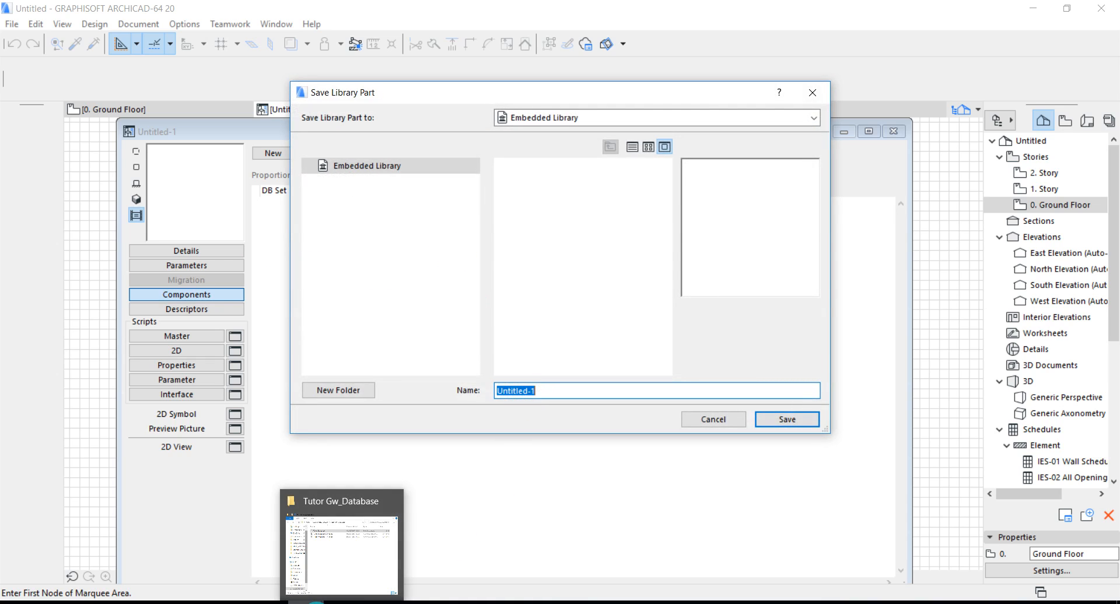
mouse_move(306, 603)
left_click(356, 525)
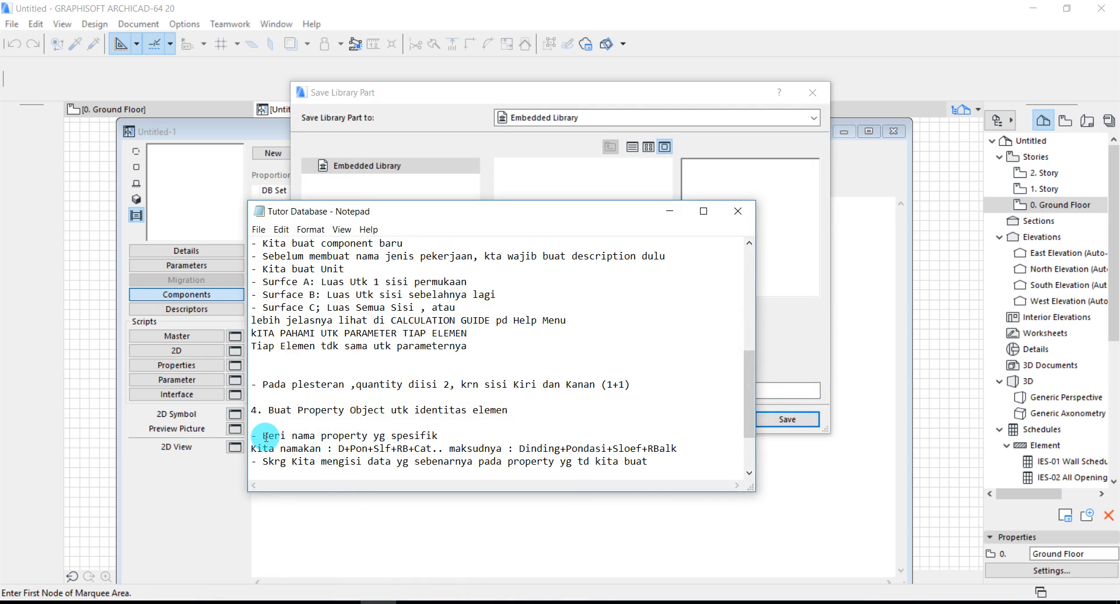
left_click_drag(263, 436, 445, 437)
left_click(446, 437)
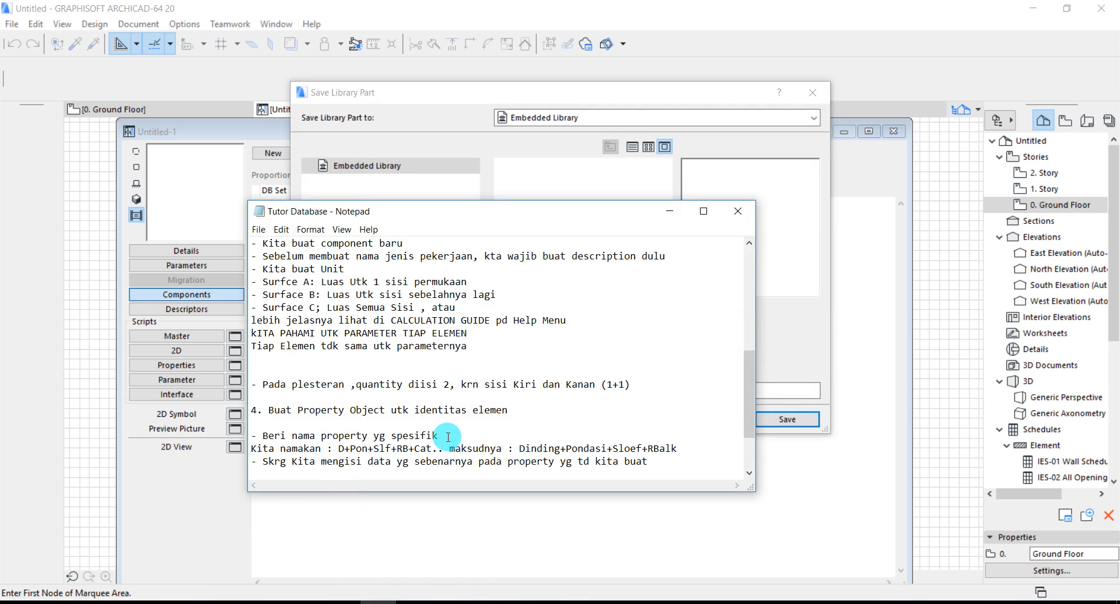
left_click_drag(253, 448, 342, 449)
left_click(342, 450)
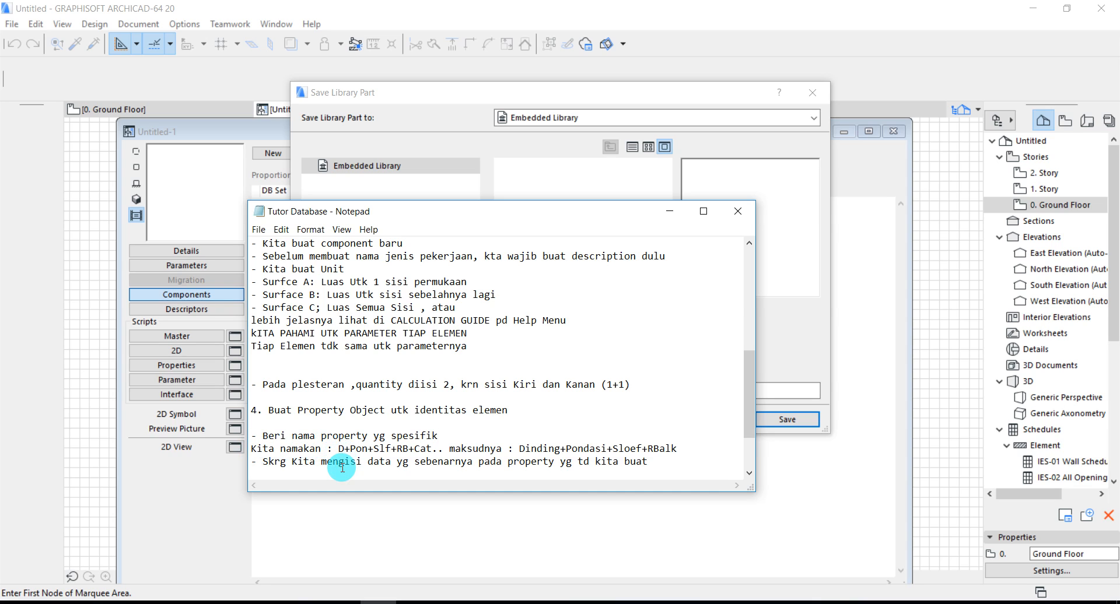
type("mISAL")
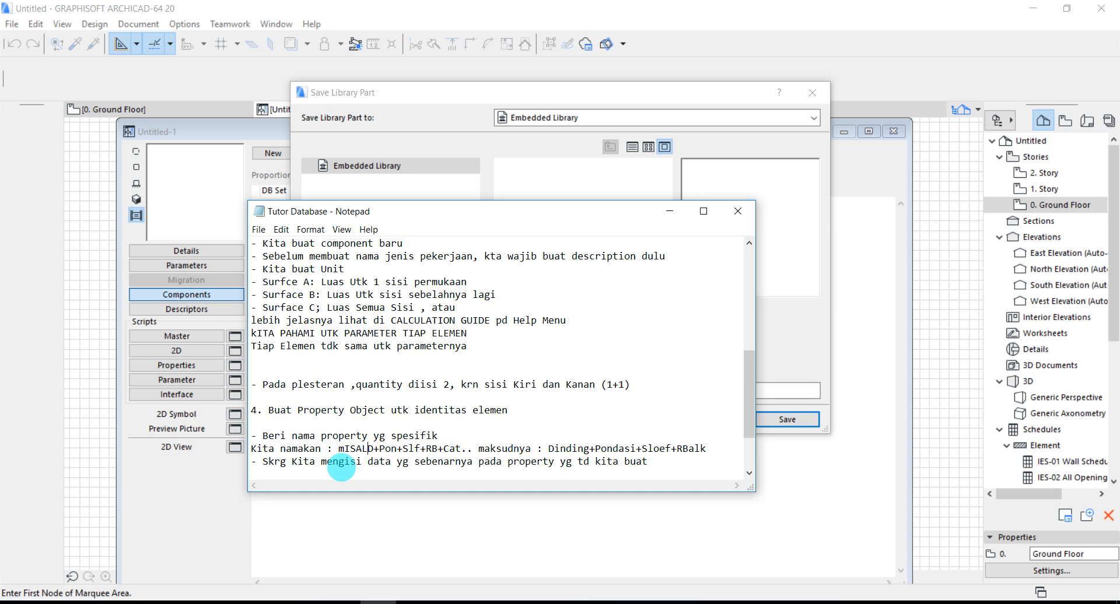
type(":")
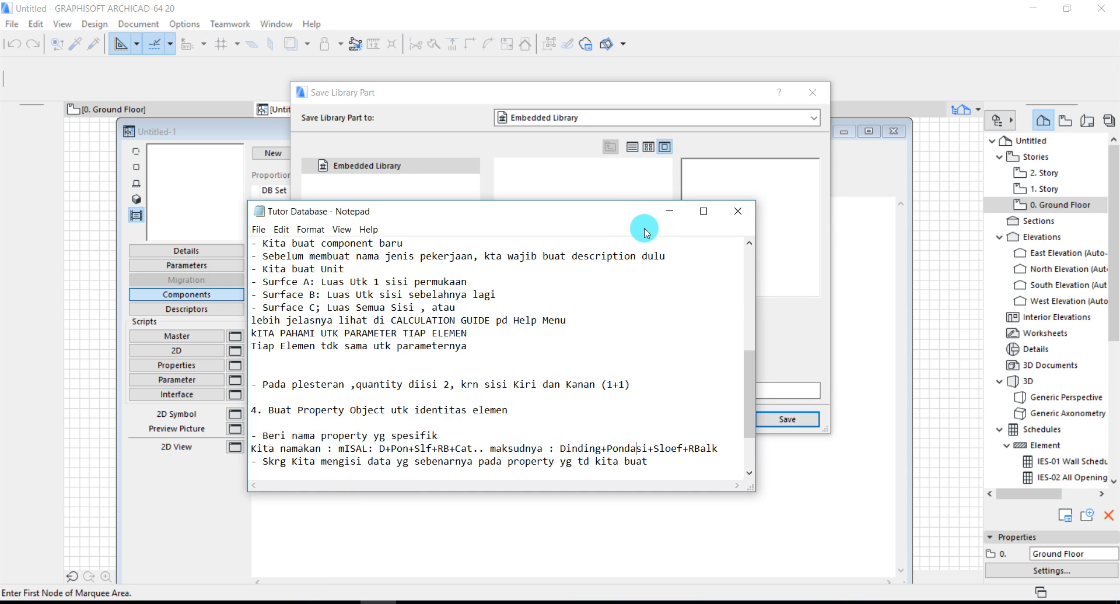
left_click(670, 211)
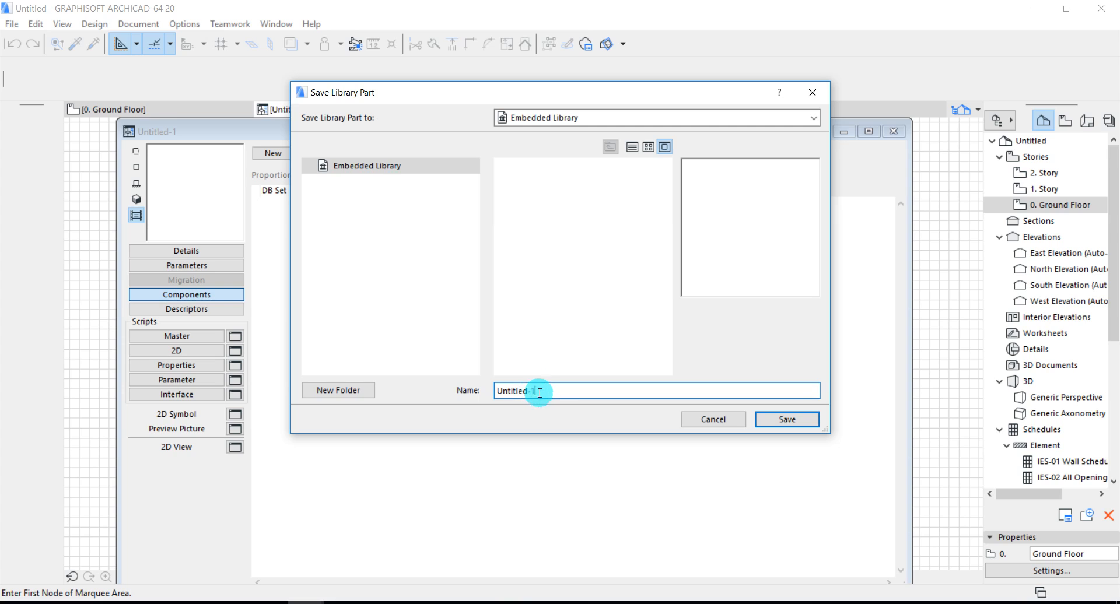
- Name the property object "Ponds Bt Belah" and save it in the Embedded Library
left_click_drag(538, 392, 495, 388)
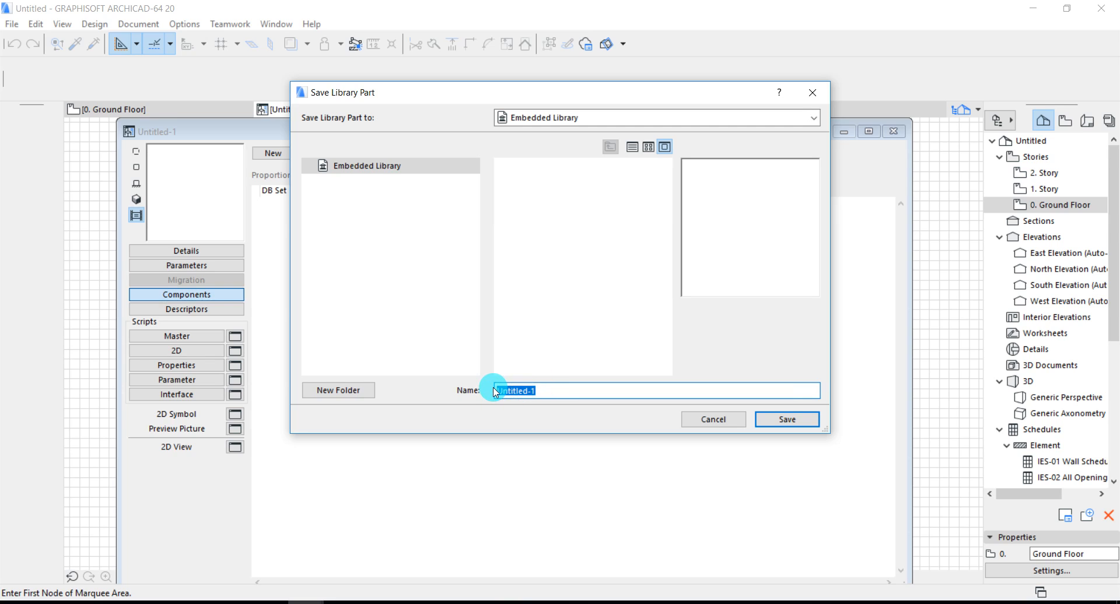
type("p")
key("BackSpace")
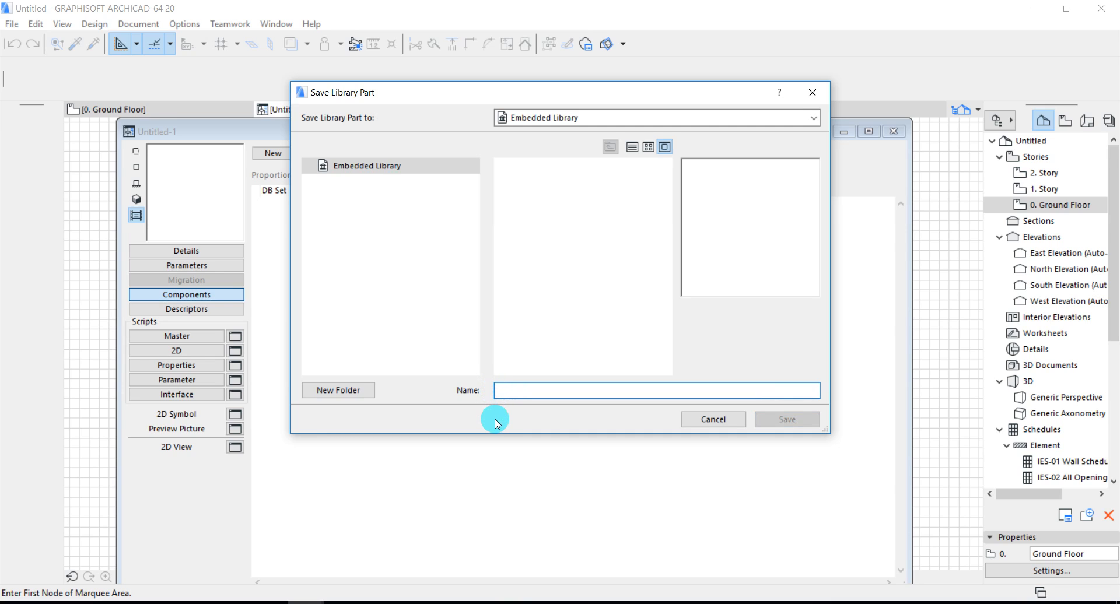
type("Ponds Bt Belah")
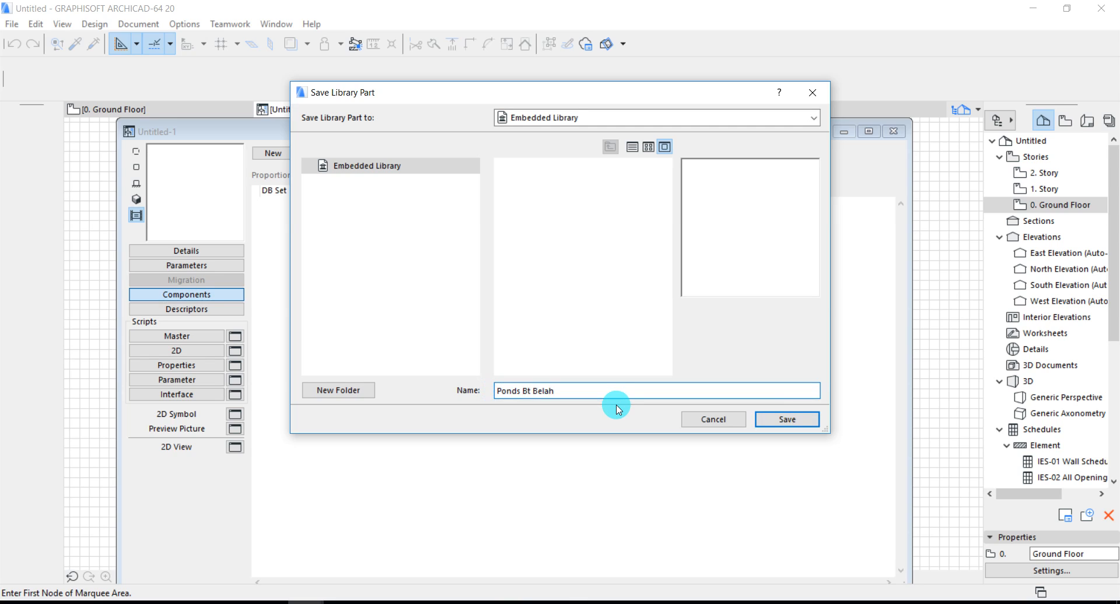
left_click(768, 423)
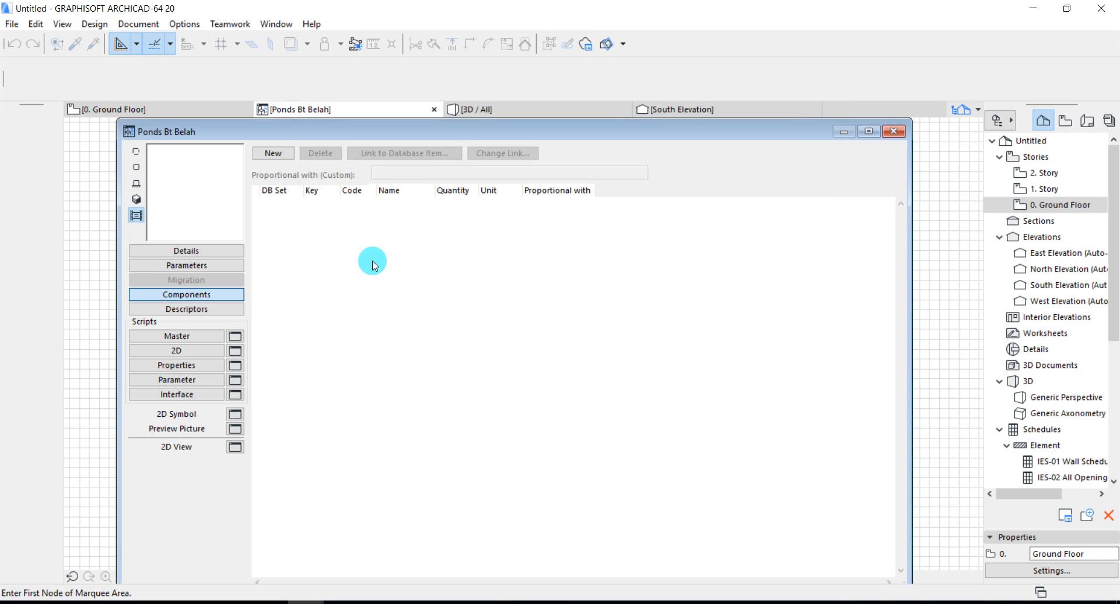
- Add three component rows and assign the first one the Harga DB set and key 003. PEK. PONDASI & BETON
left_click(267, 156)
left_click(266, 156)
left_click(266, 156)
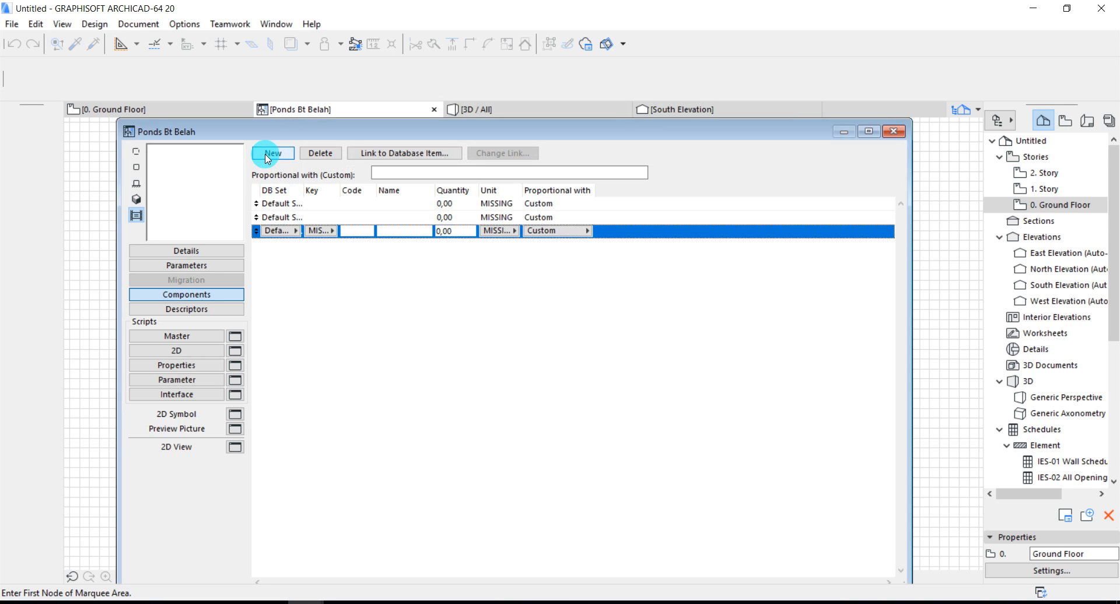
left_click(283, 205)
left_click(280, 203)
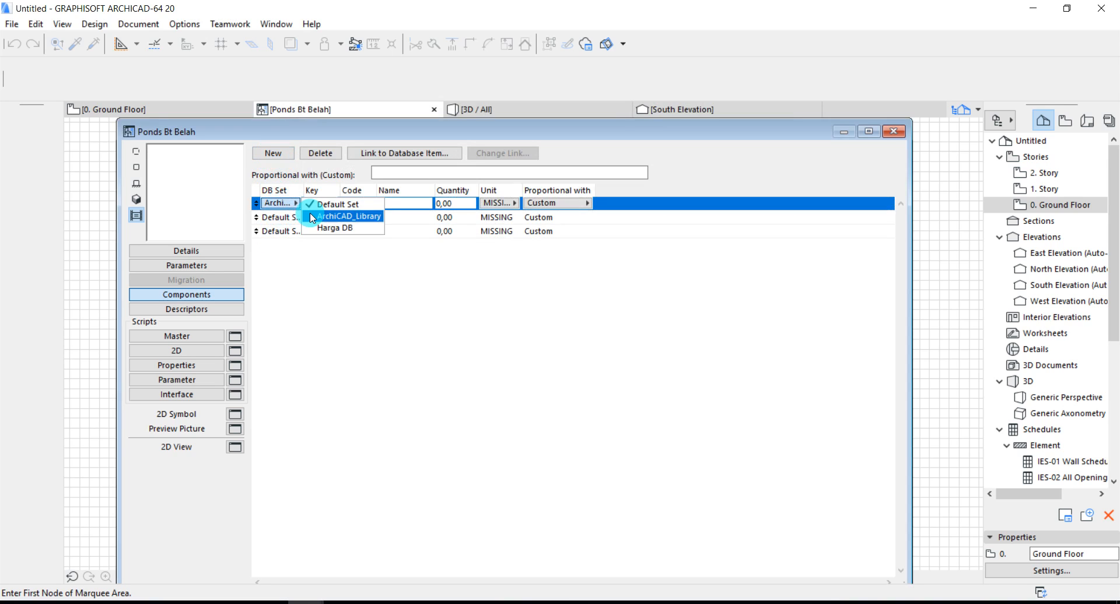
left_click(320, 228)
left_click(318, 203)
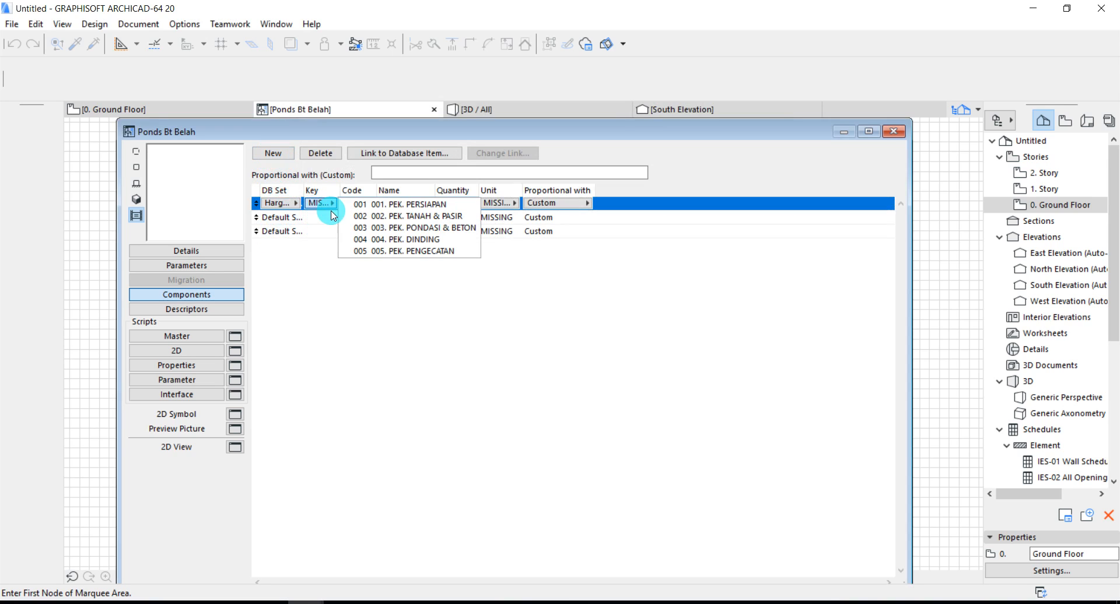
left_click(358, 228)
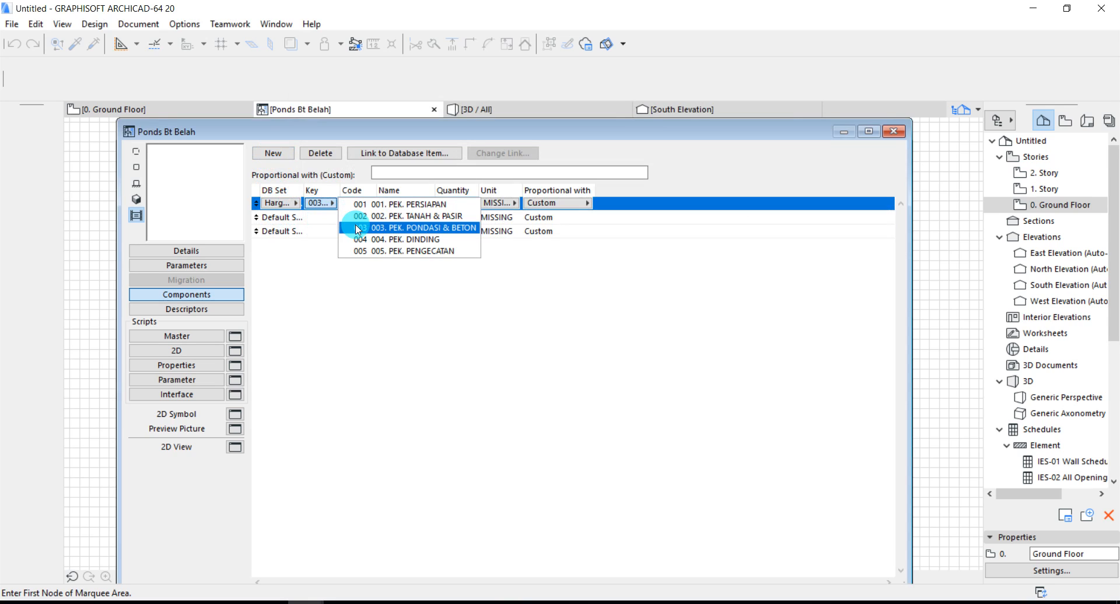
left_click(351, 201)
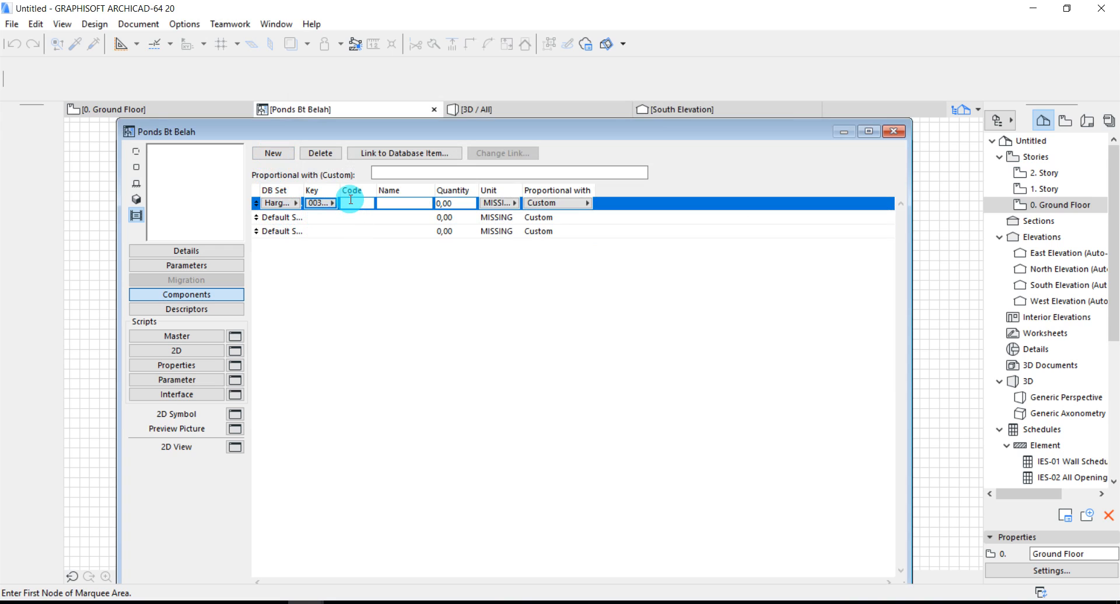
- Link the first component row to the Harga DB item >> PEK. PONDASI under 003. PEK. PONDASI & BETON
left_click(363, 154)
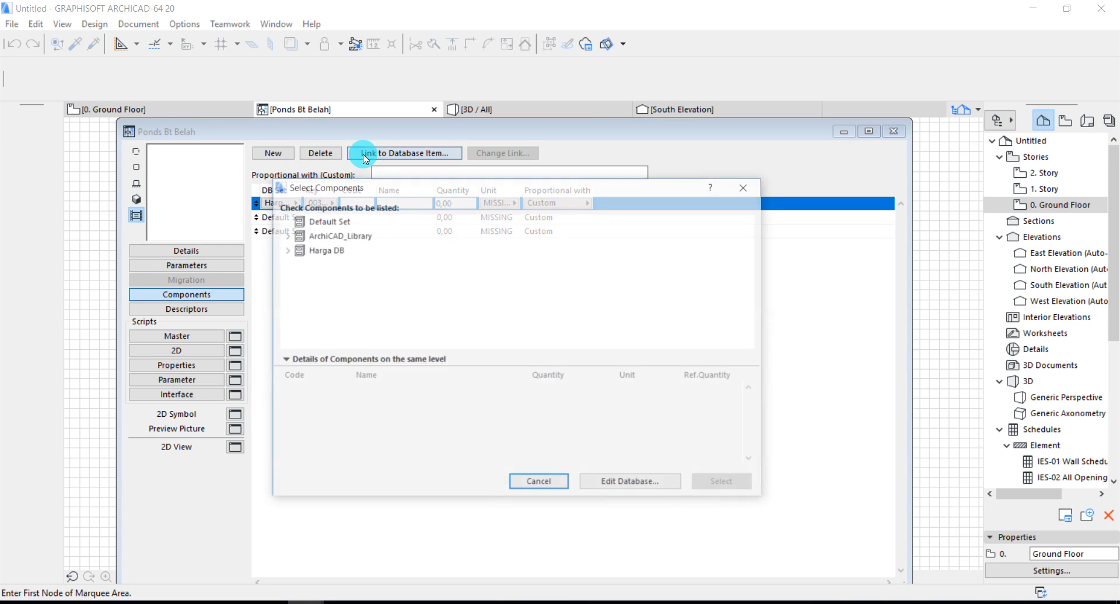
left_click(285, 250)
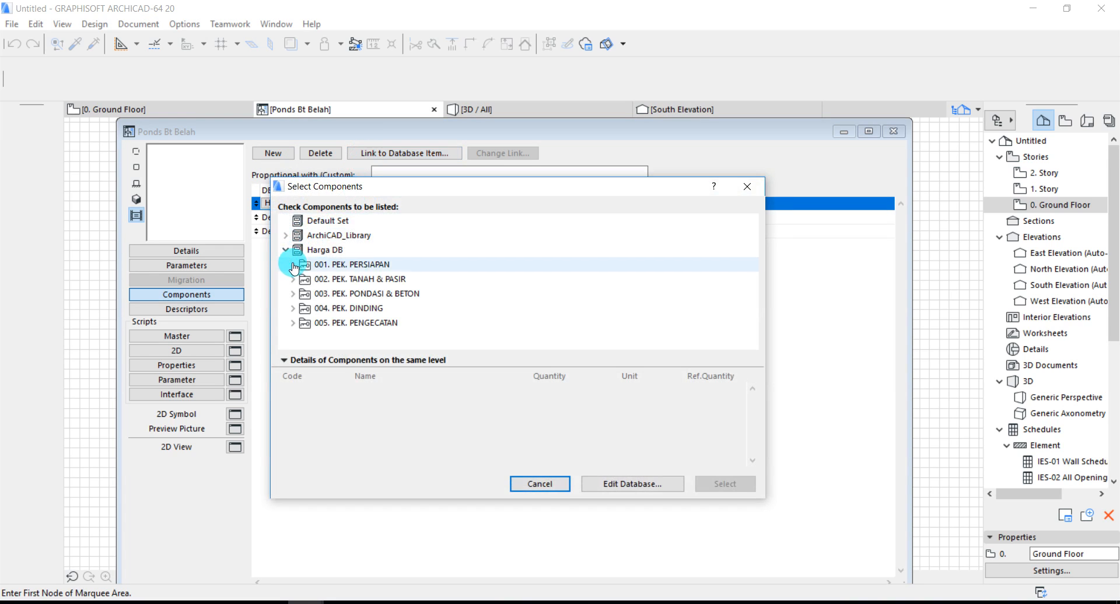
left_click(293, 293)
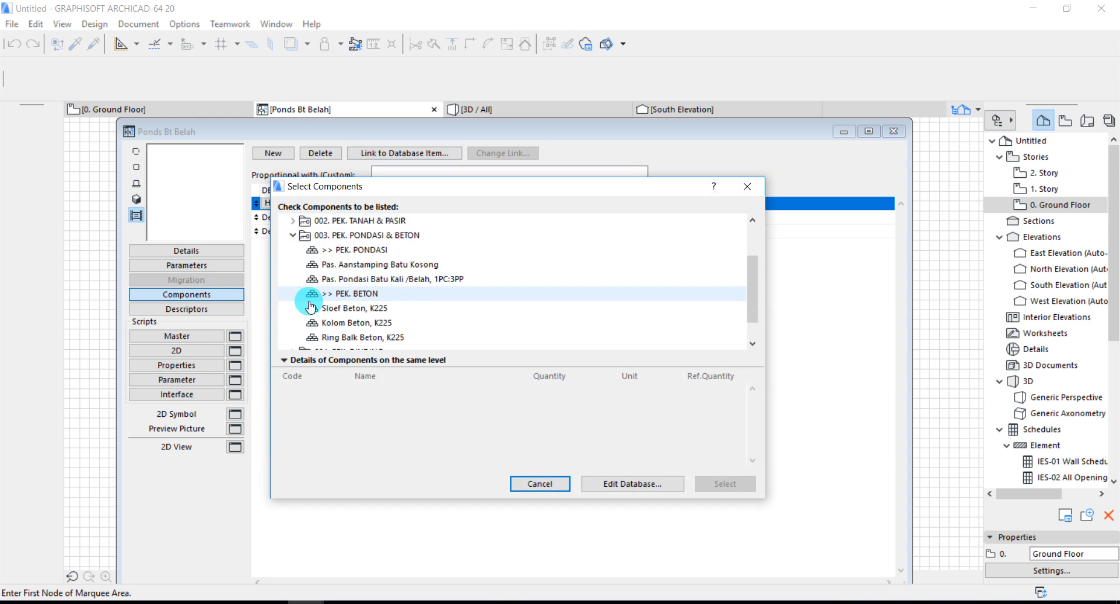
left_click(330, 250)
left_click(724, 484)
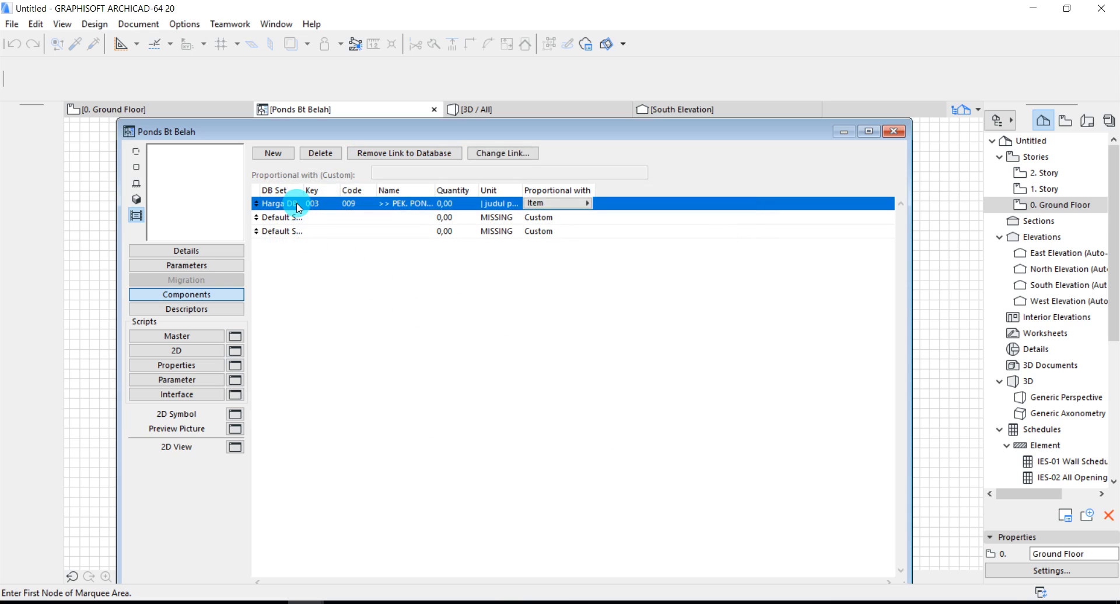
- Set the database set of the second and third component rows to Harga DB
left_click(293, 218)
left_click(291, 218)
left_click(320, 245)
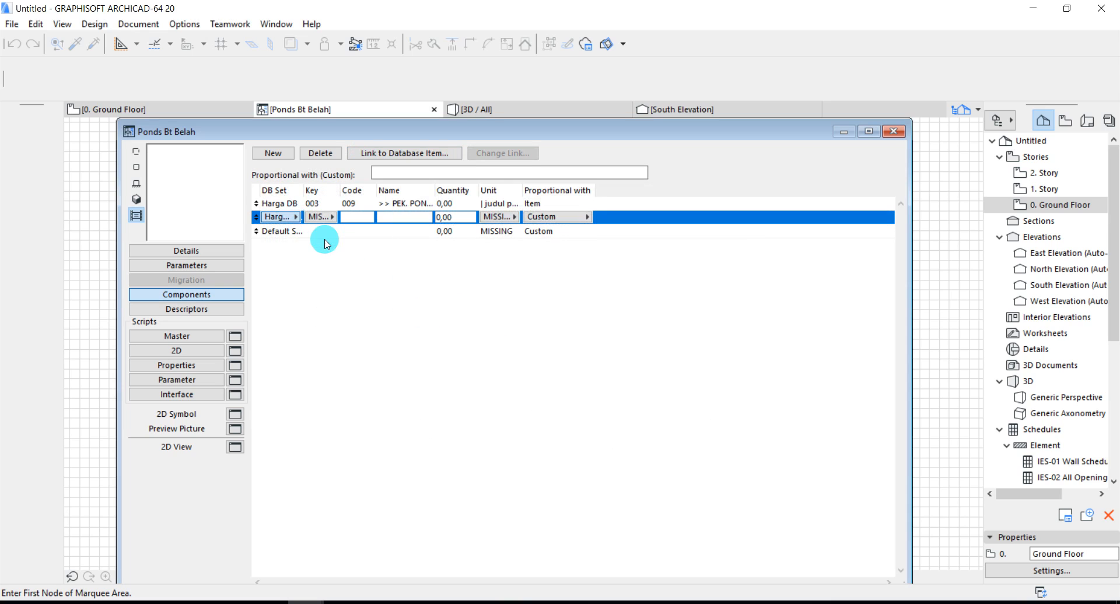
left_click(289, 232)
left_click(318, 255)
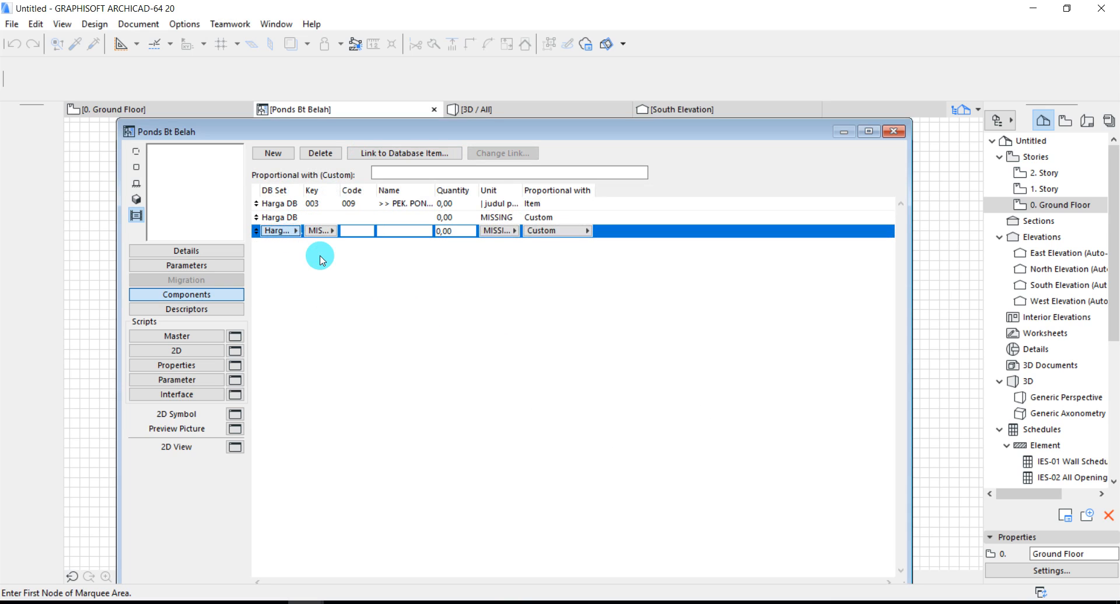
- Assign key 003. PEK. PONDASI & BETON to the second and third component rows
left_click(315, 218)
left_click(321, 218)
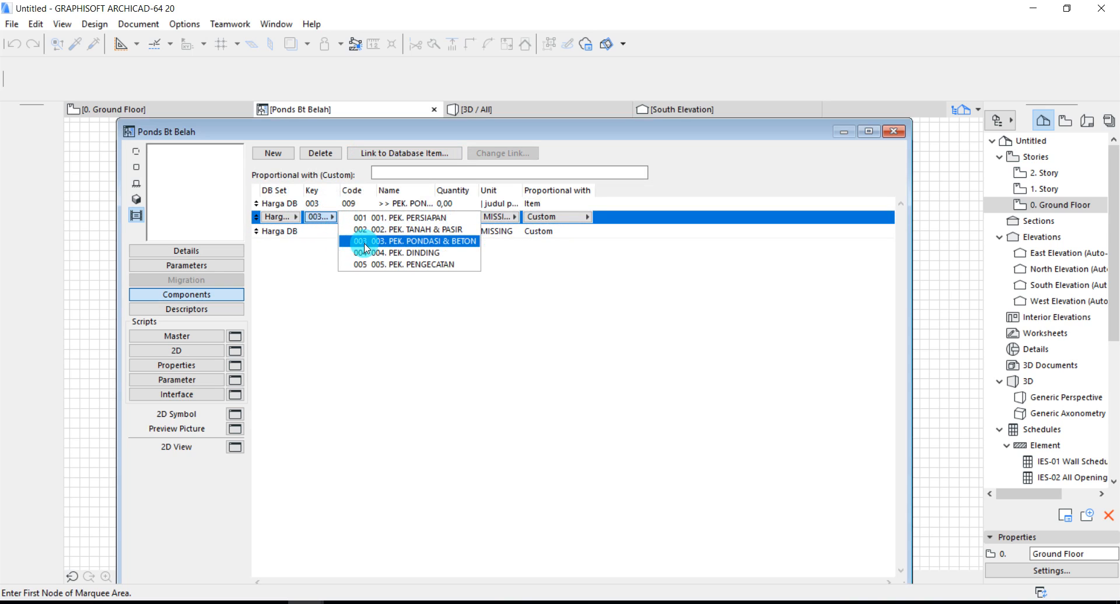
left_click(362, 241)
left_click(322, 232)
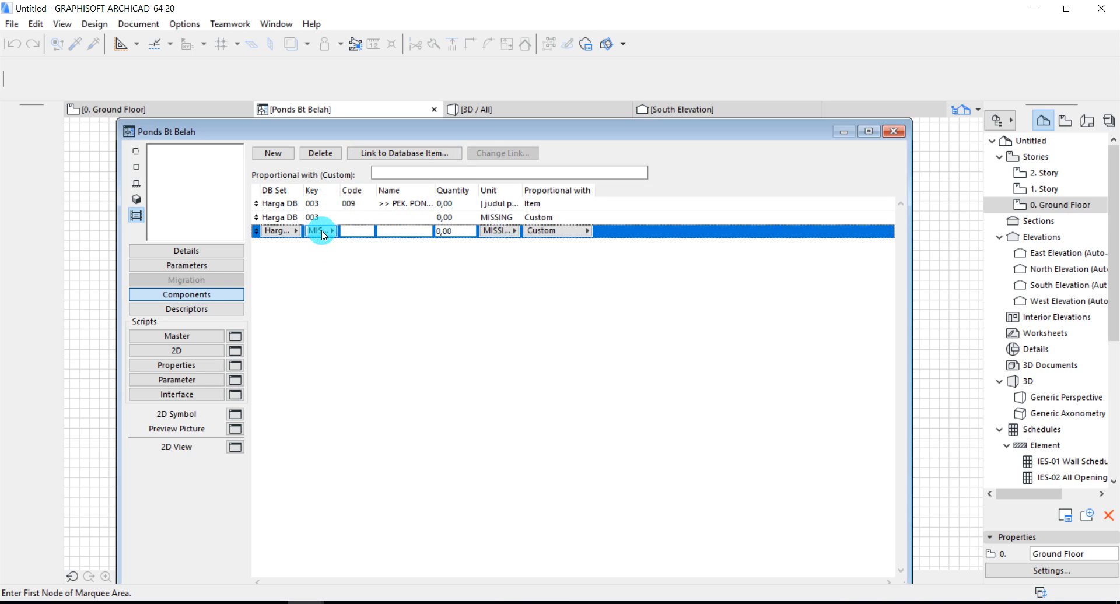
left_click(321, 232)
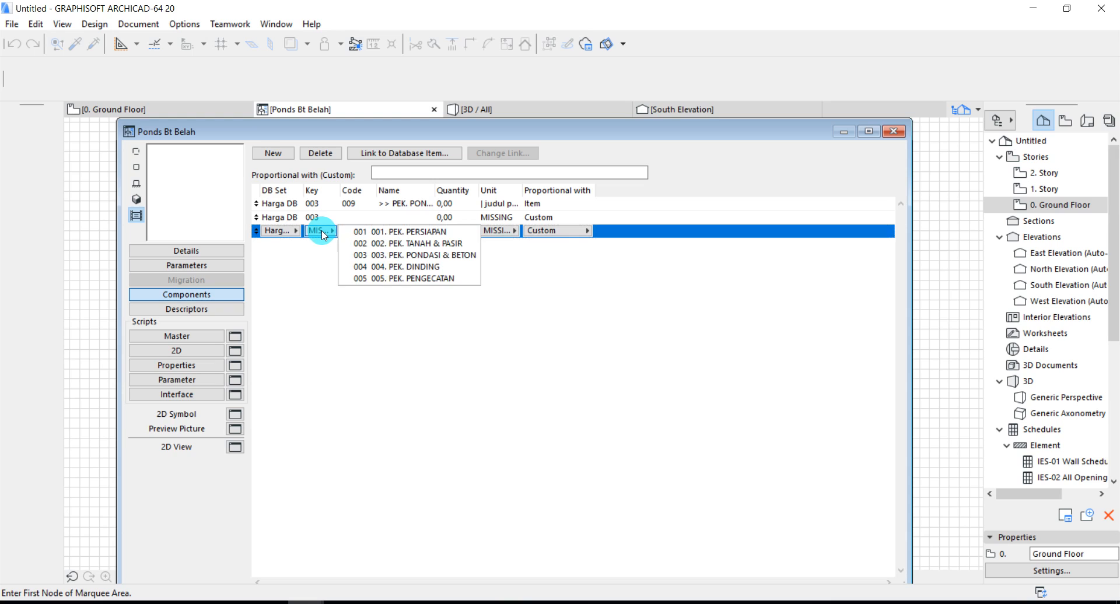
left_click(357, 262)
- Link the second component row to the database item 010 Pas. Aanstamping Batu Kosong
left_click(350, 218)
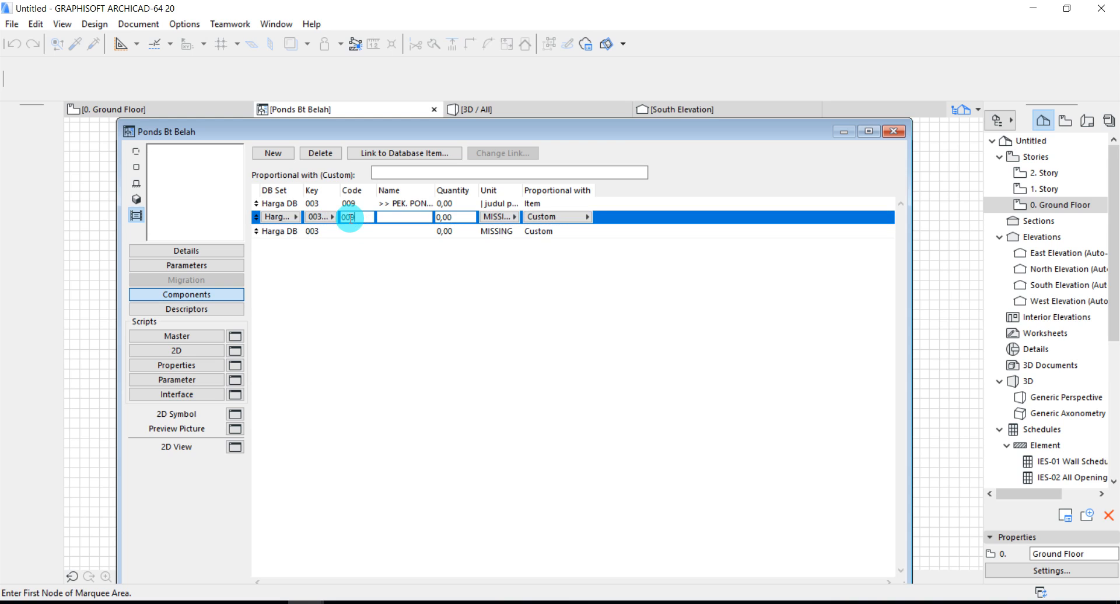
left_click(370, 153)
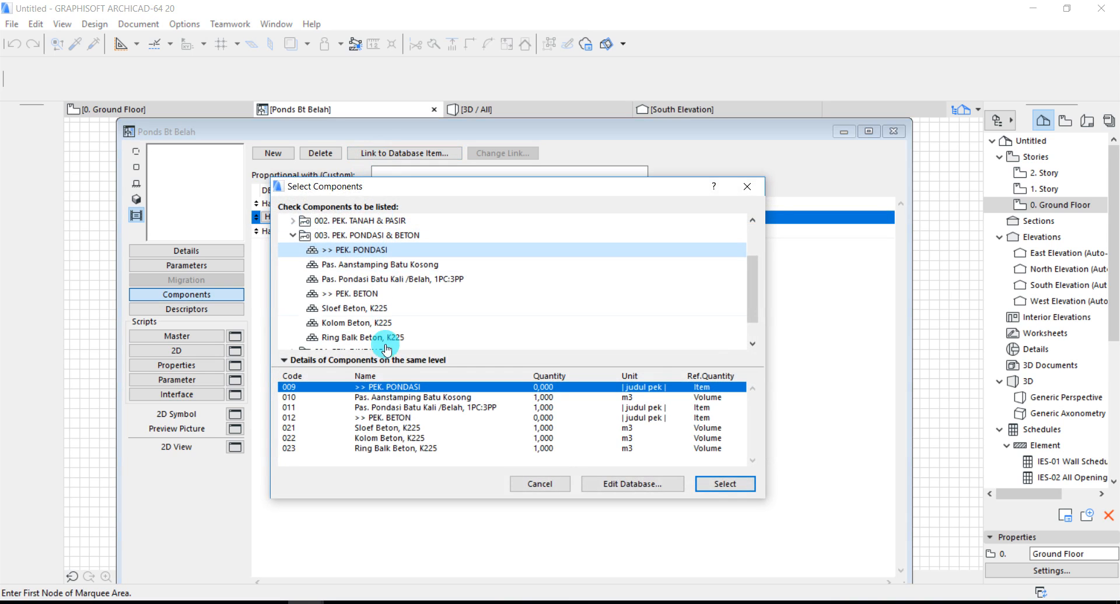
left_click(381, 397)
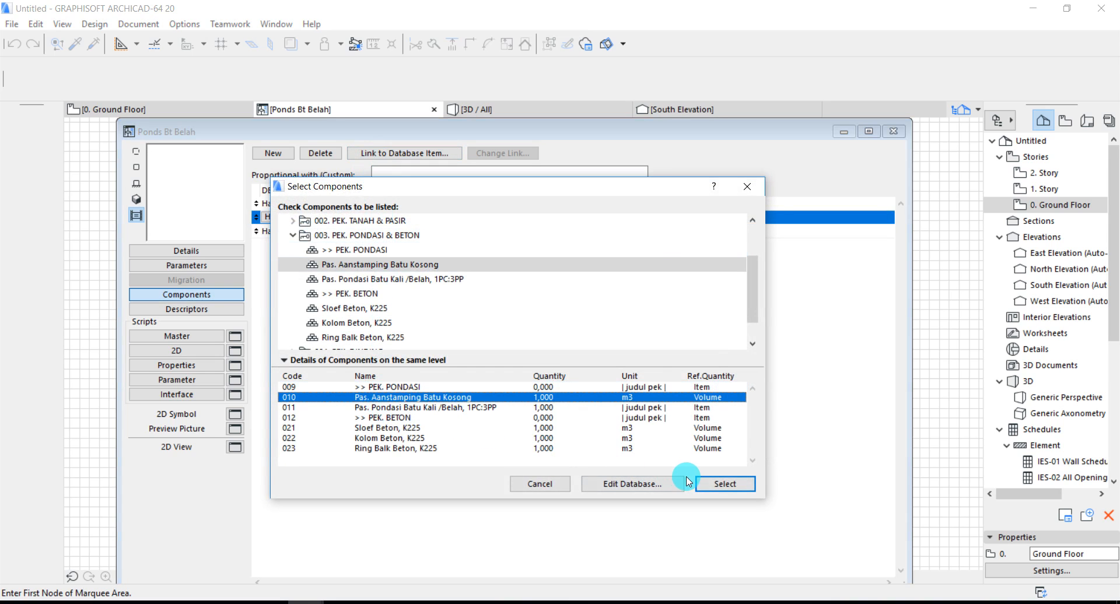
left_click(713, 486)
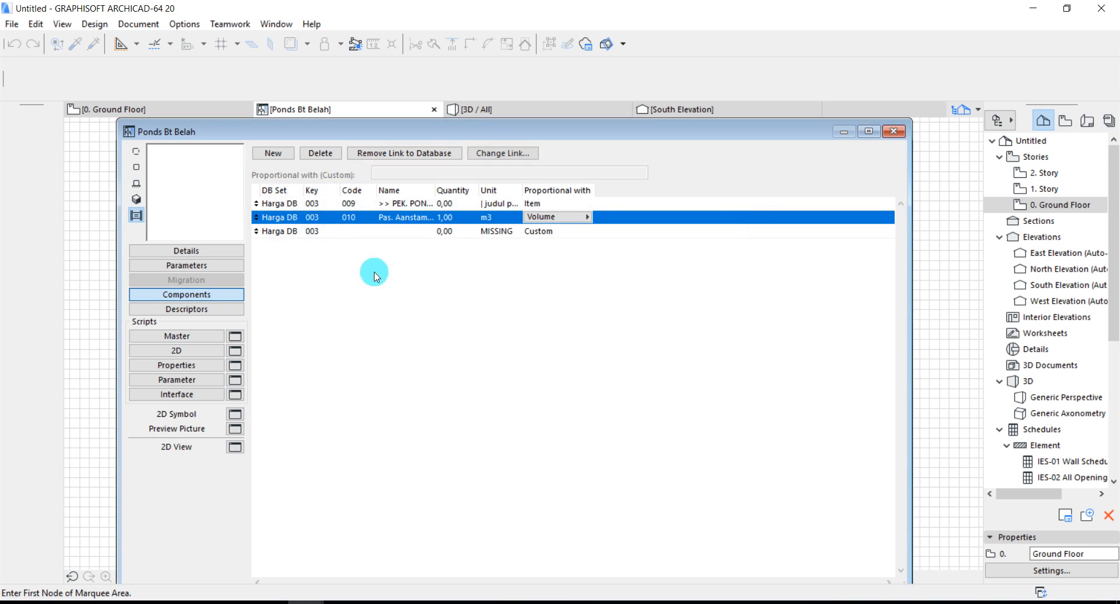
- Link the third component row to the database item 011 Pas. Pondasi Batu Kali /Belah, 1PC:3PP
left_click(334, 232)
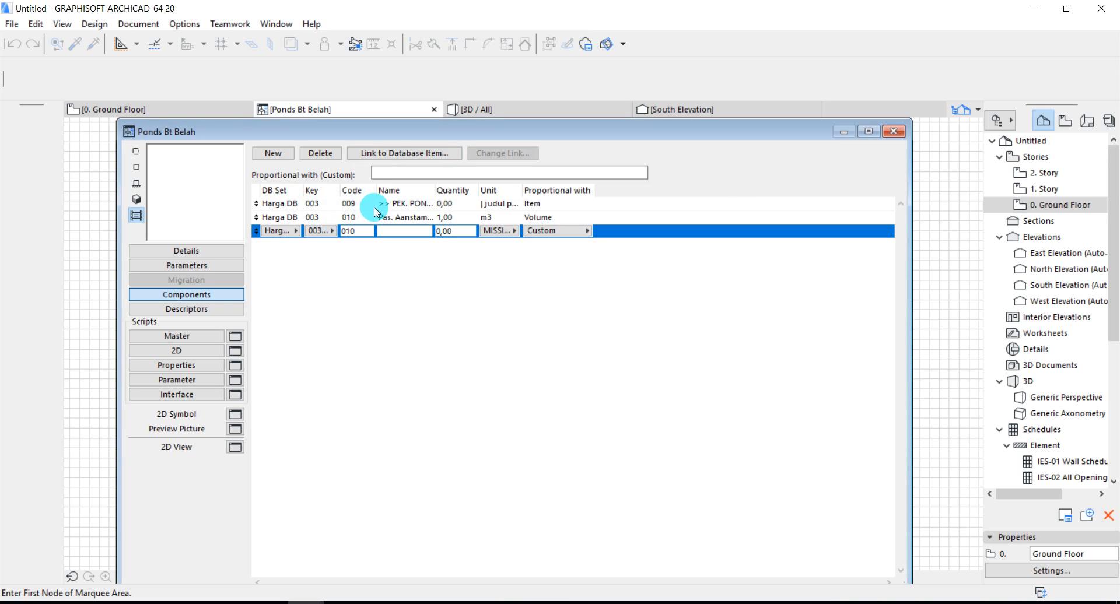
left_click(388, 151)
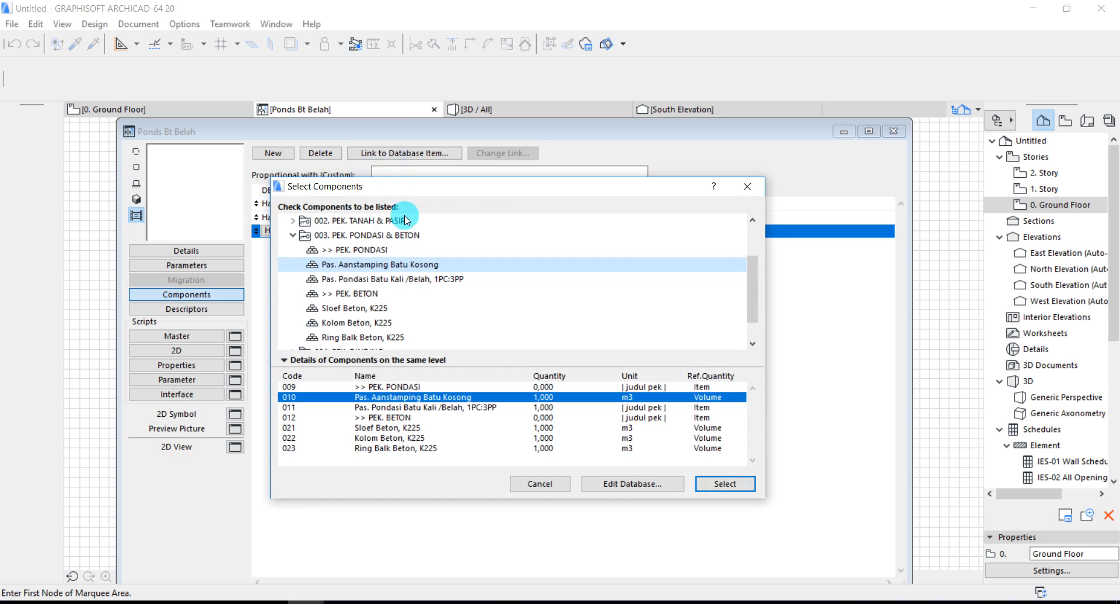
left_click(390, 407)
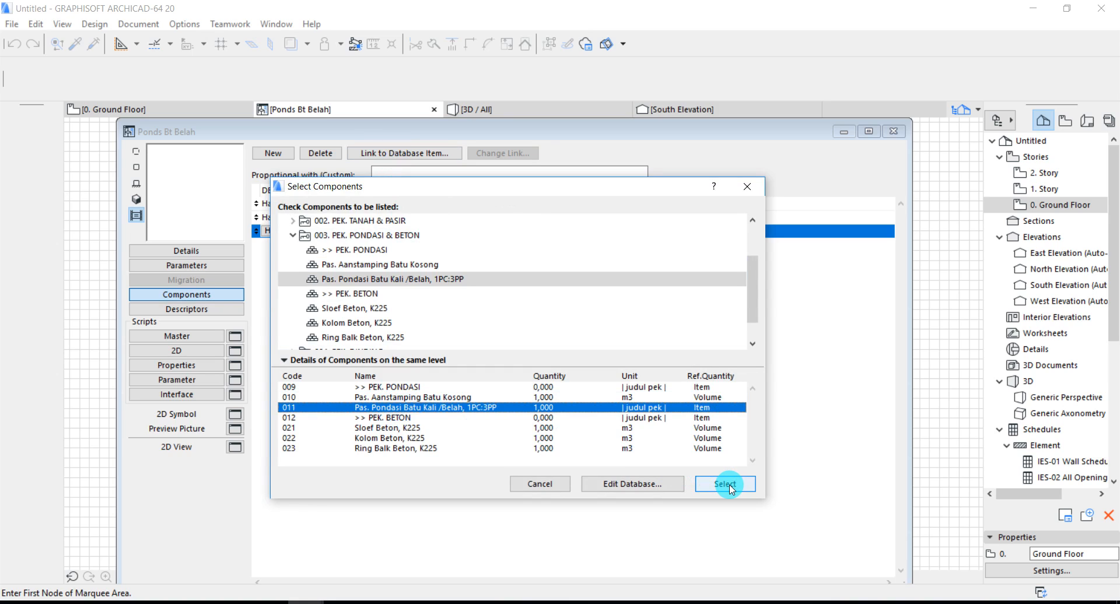
left_click(726, 484)
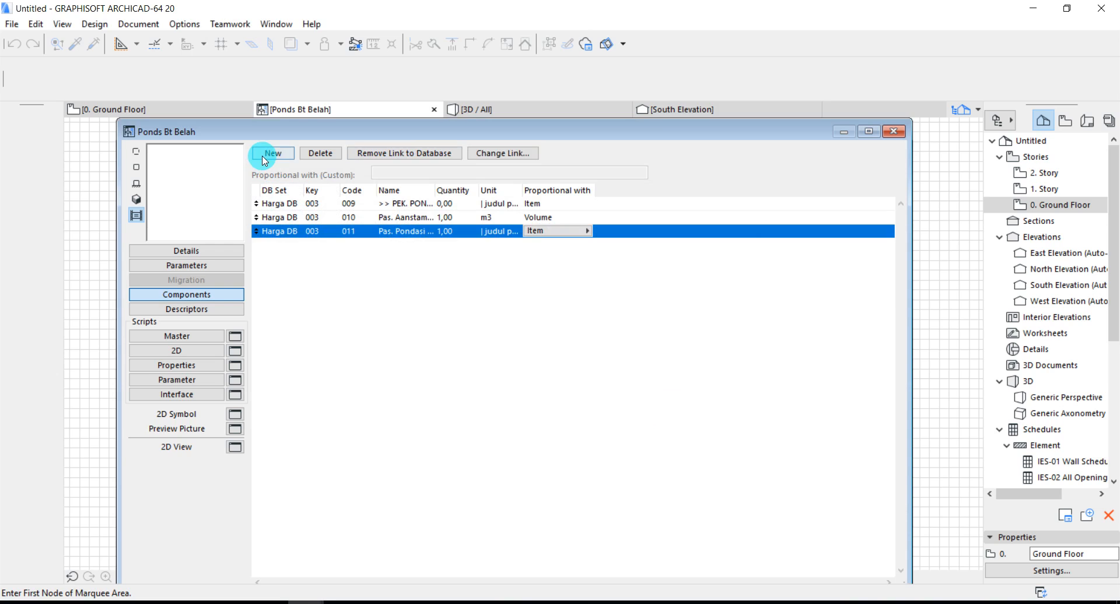
- Add a component row, move it to the start of the component list and set its database set to Harga DB
left_click(271, 154)
left_click_drag(255, 248, 253, 203)
left_click(286, 203)
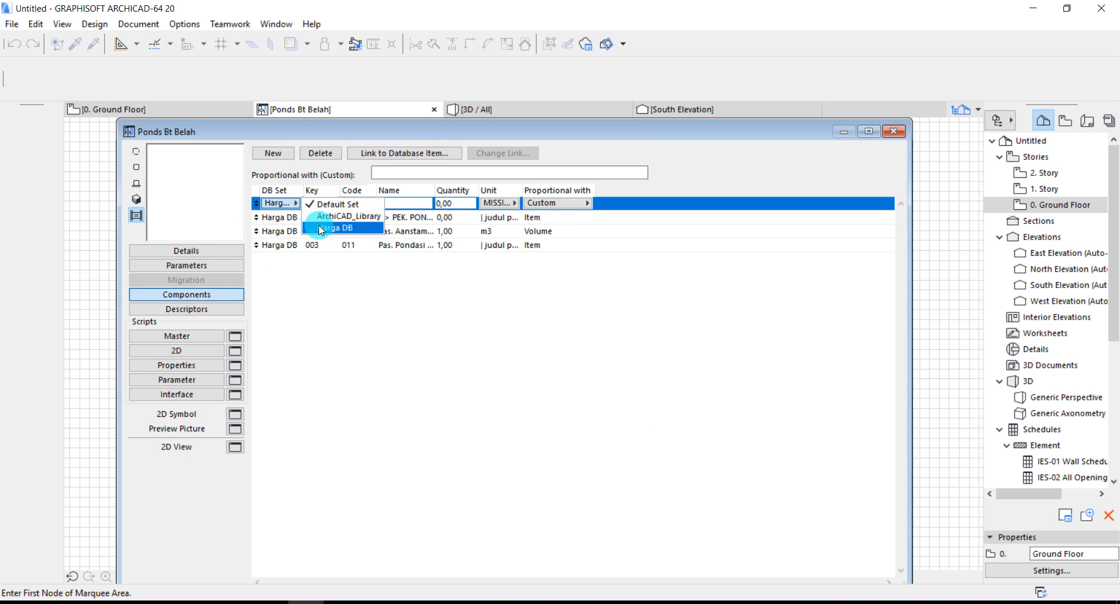
left_click(334, 228)
- Set the new row's key to 002. PEK. TANAH & PASIR and its code to 009, and try to link it to a database item
left_click(320, 203)
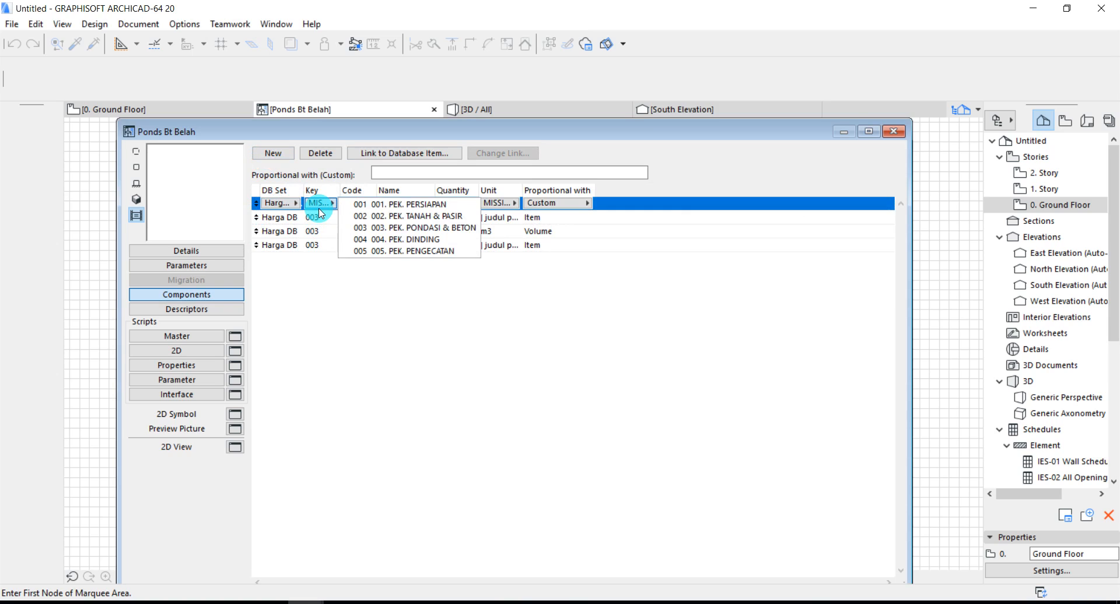
left_click(373, 216)
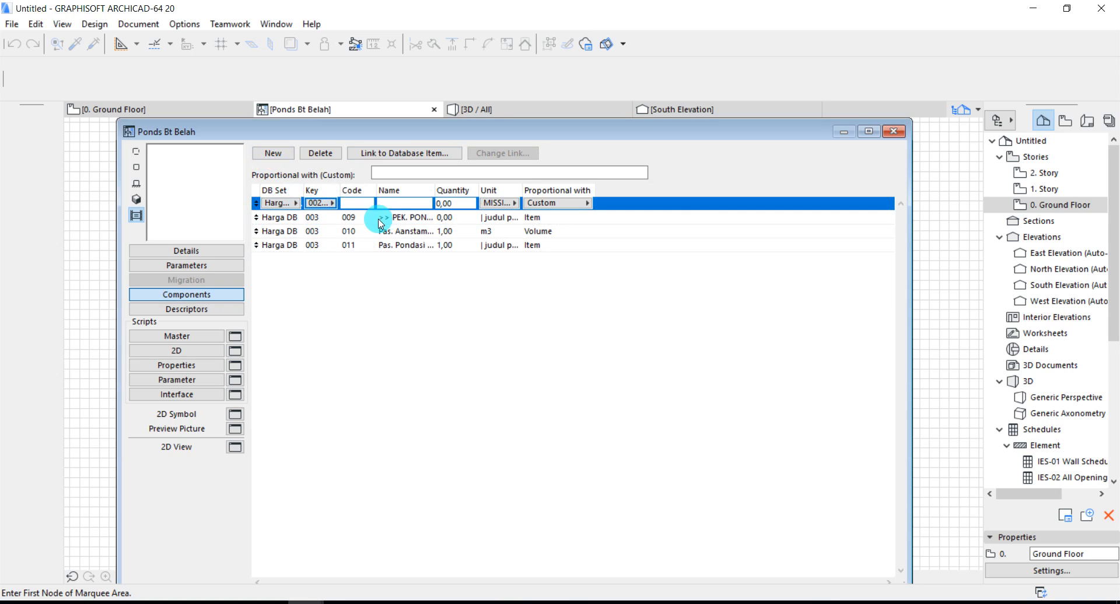
left_click(358, 203)
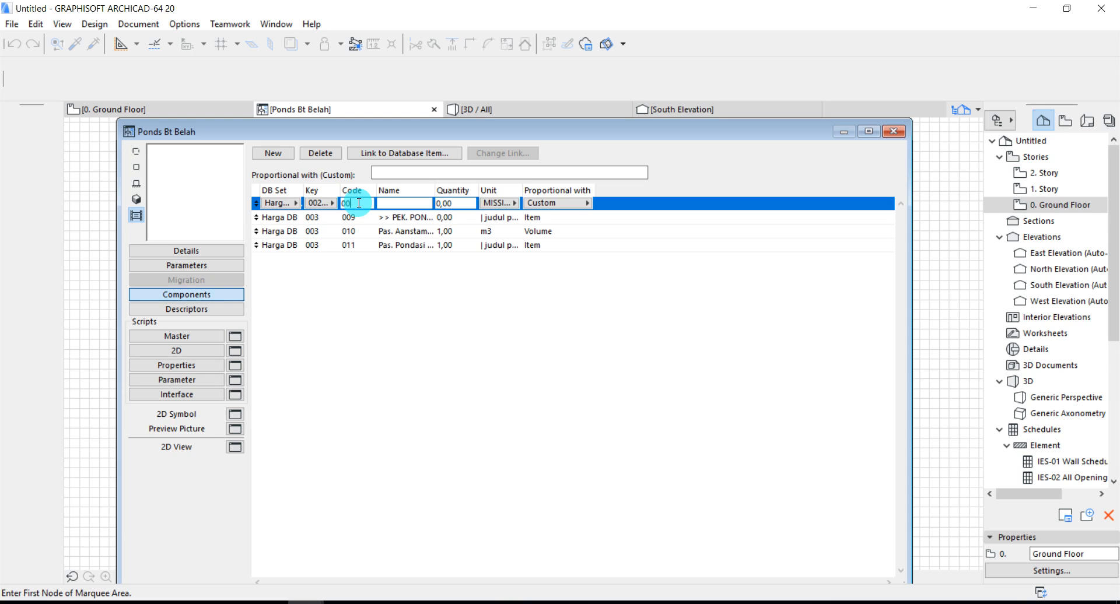
left_click(385, 154)
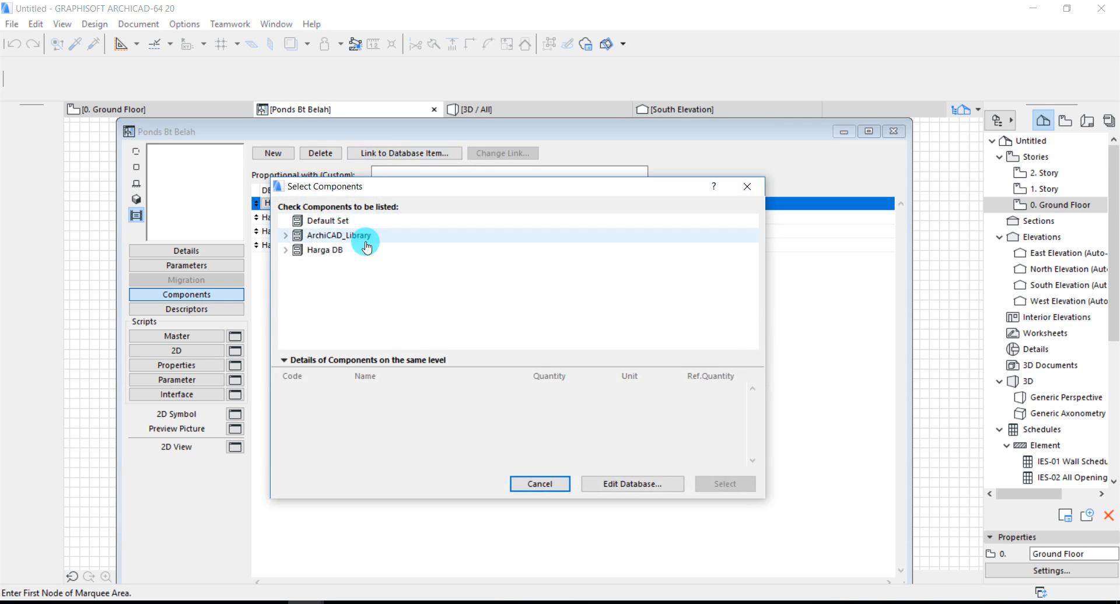
left_click(538, 486)
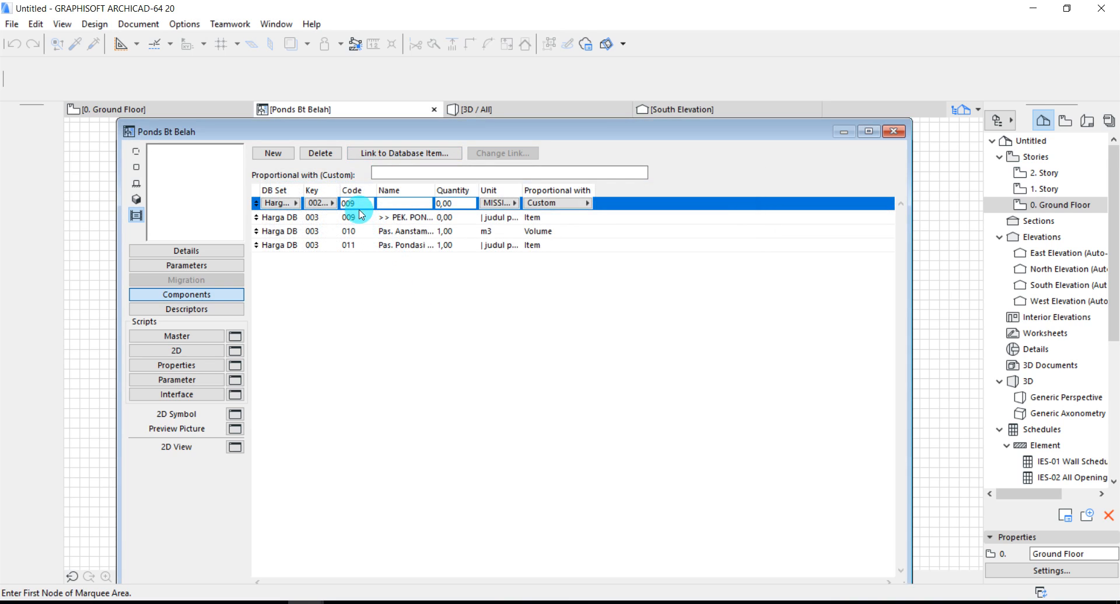
- Change the first row's key to 003. PEK. PONDASI & BETON and link it to the database item >> PEK. PONDASI
left_click(325, 204)
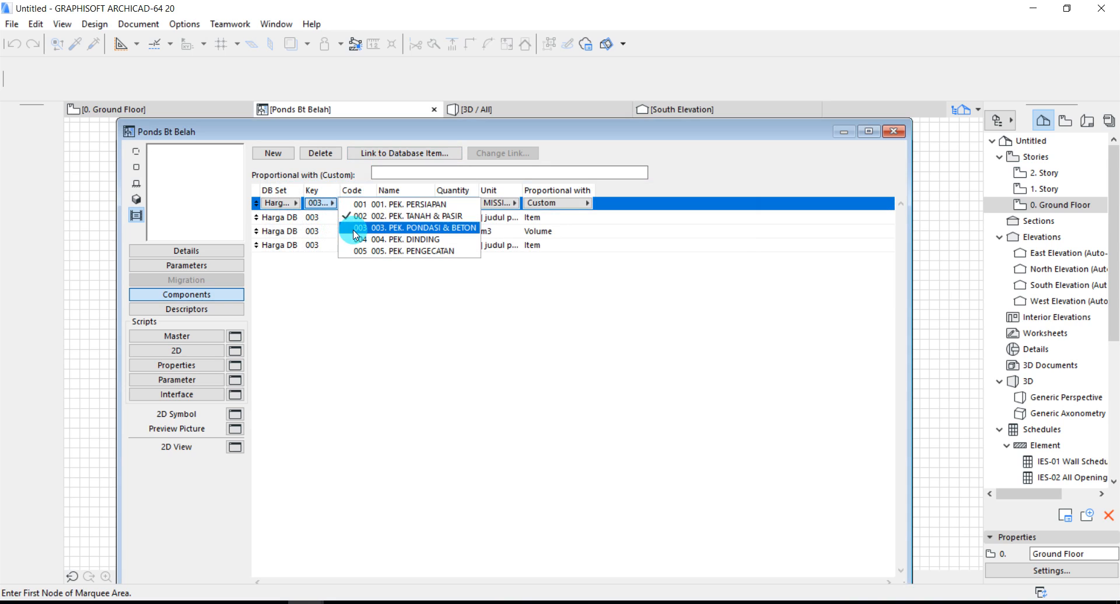
left_click(332, 240)
left_click(381, 154)
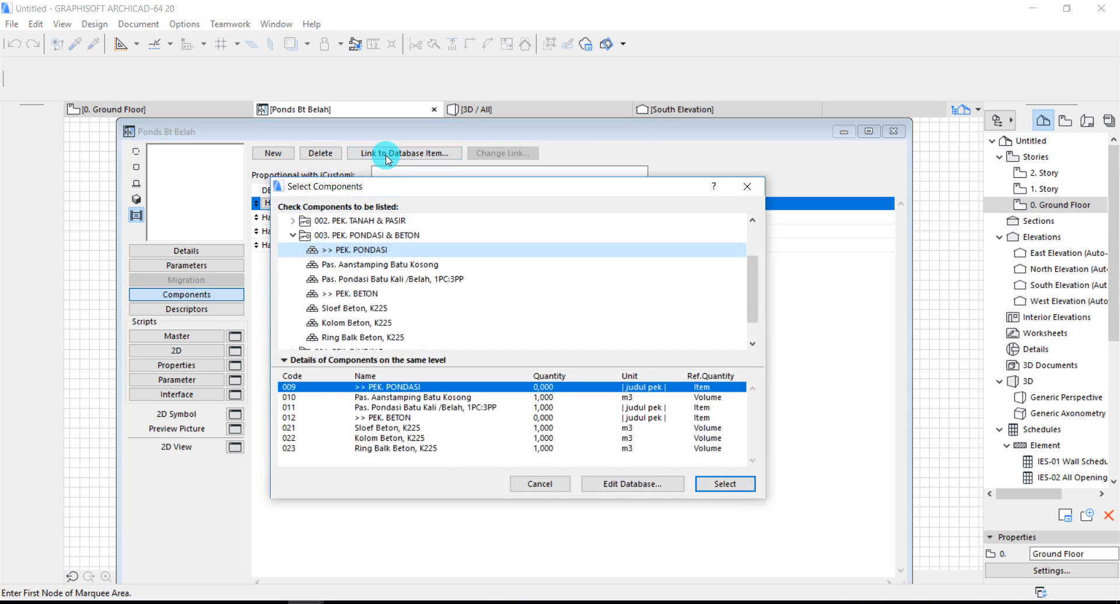
left_click(725, 484)
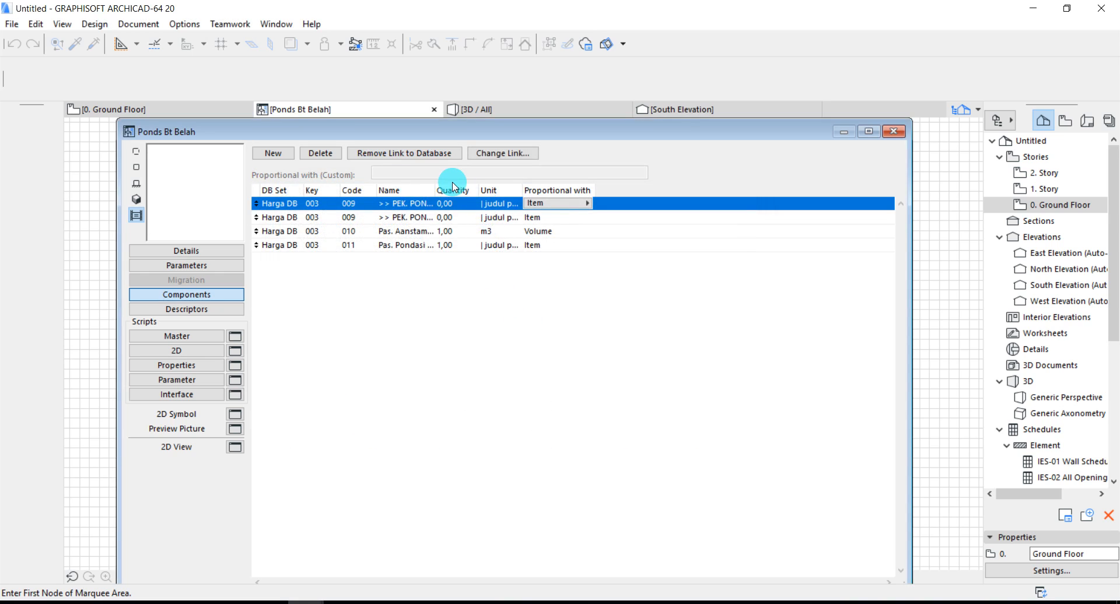
- Unlink the first component row from the database, rename it *** and set its unit to | spasi |
left_click_drag(435, 191, 546, 191)
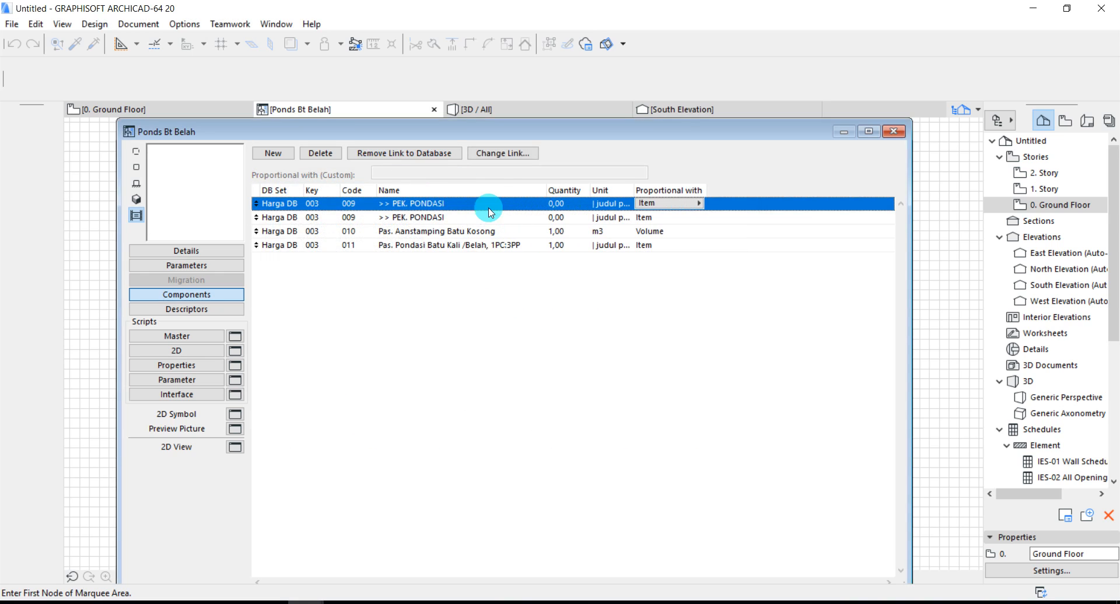
left_click(437, 153)
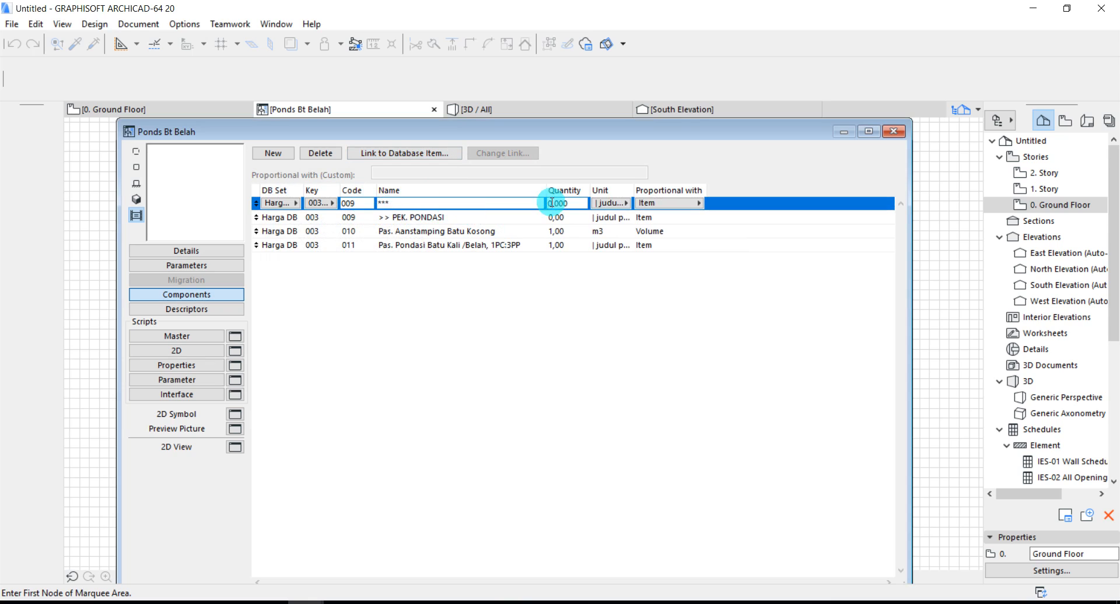
left_click(616, 203)
left_click(651, 217)
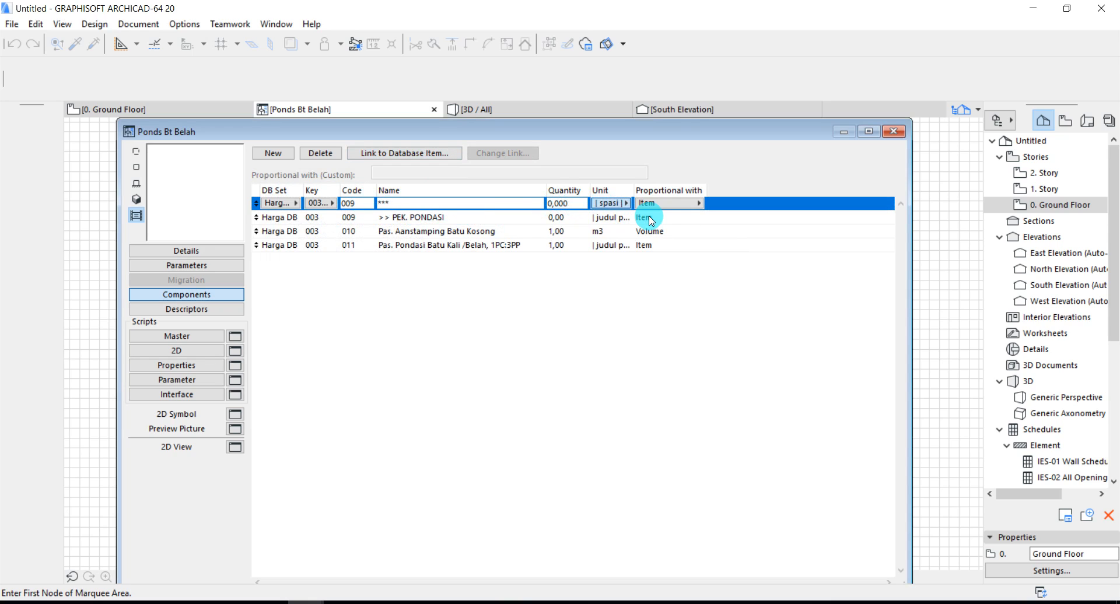
left_click(663, 204)
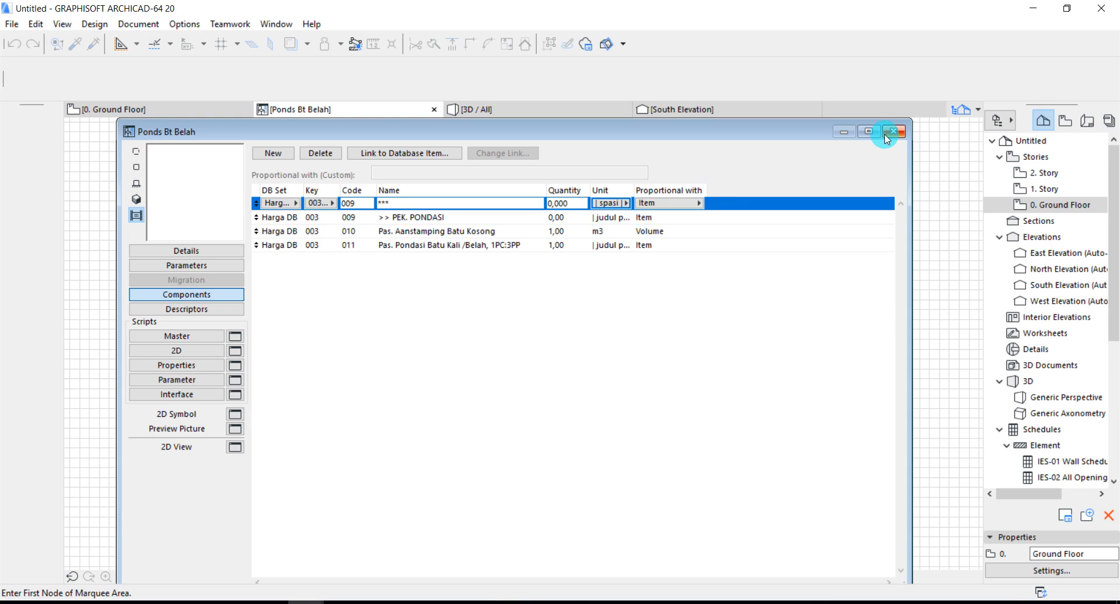
- Unlink the Pas. Pondasi Batu Kali /Belah, 1PC:3PP row and open its item 011 for editing in the Harga DB database
left_click(491, 245)
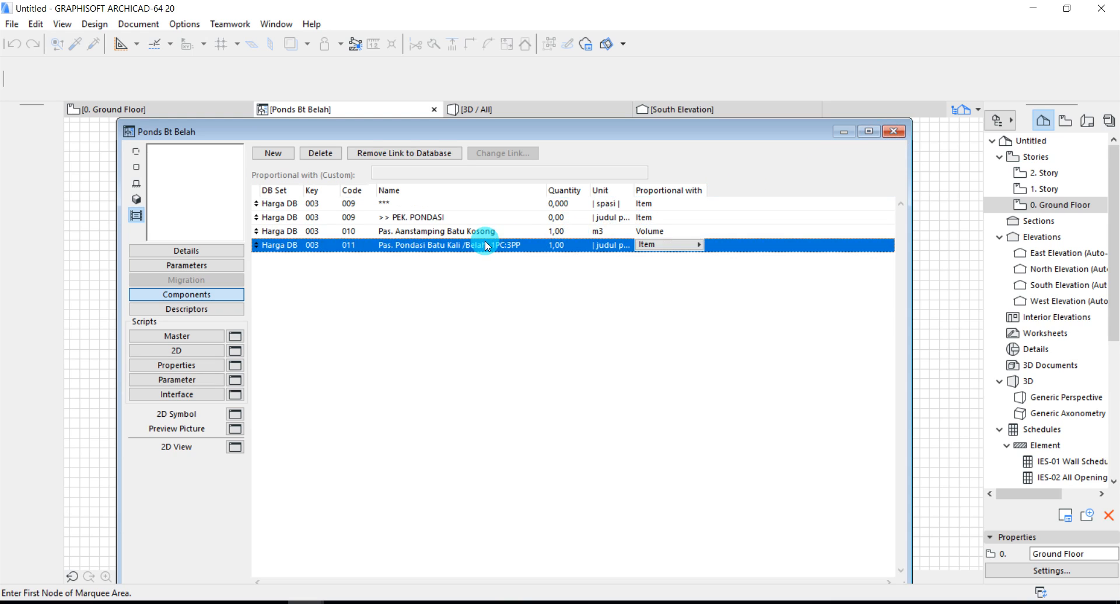
left_click(401, 154)
left_click(401, 154)
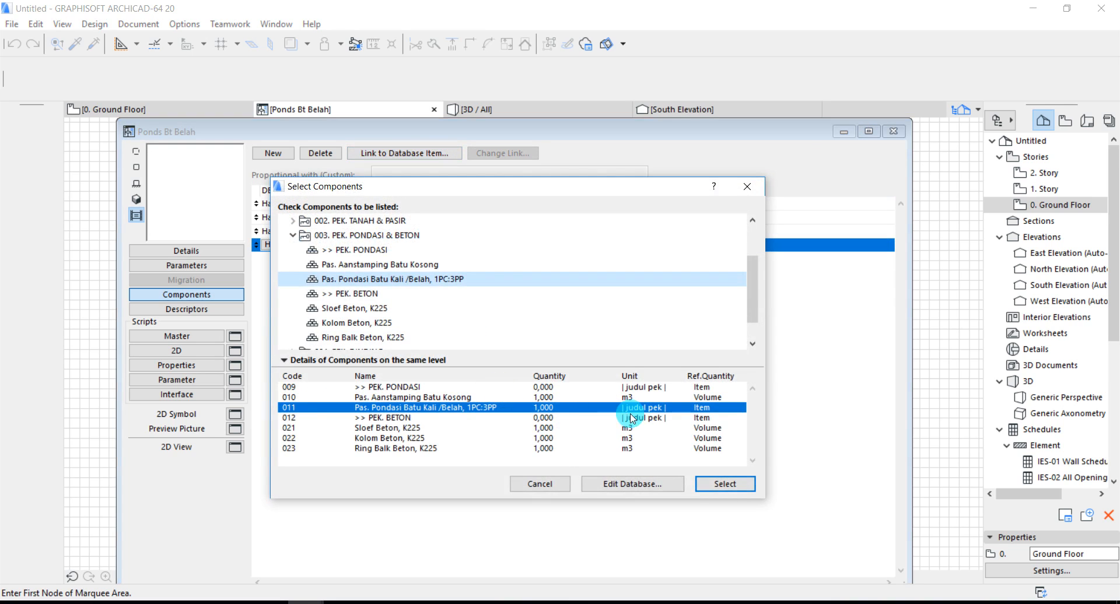
left_click(620, 485)
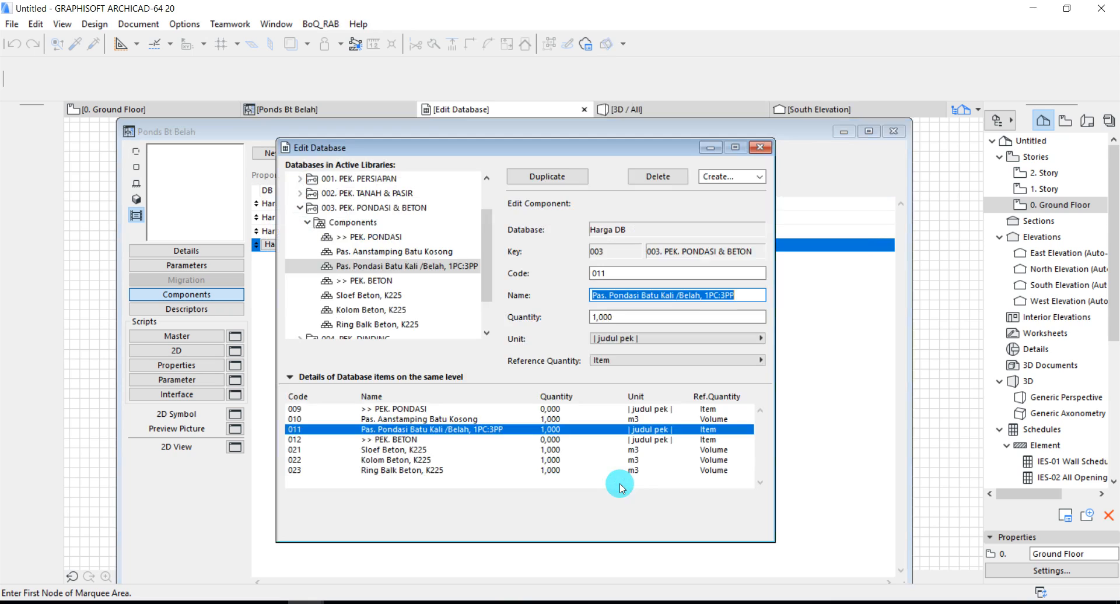
- Set database item 011's unit to m3 and reference quantity to Volume, save the database, and relink the row to that item
left_click(607, 339)
left_click(785, 410)
left_click(782, 403)
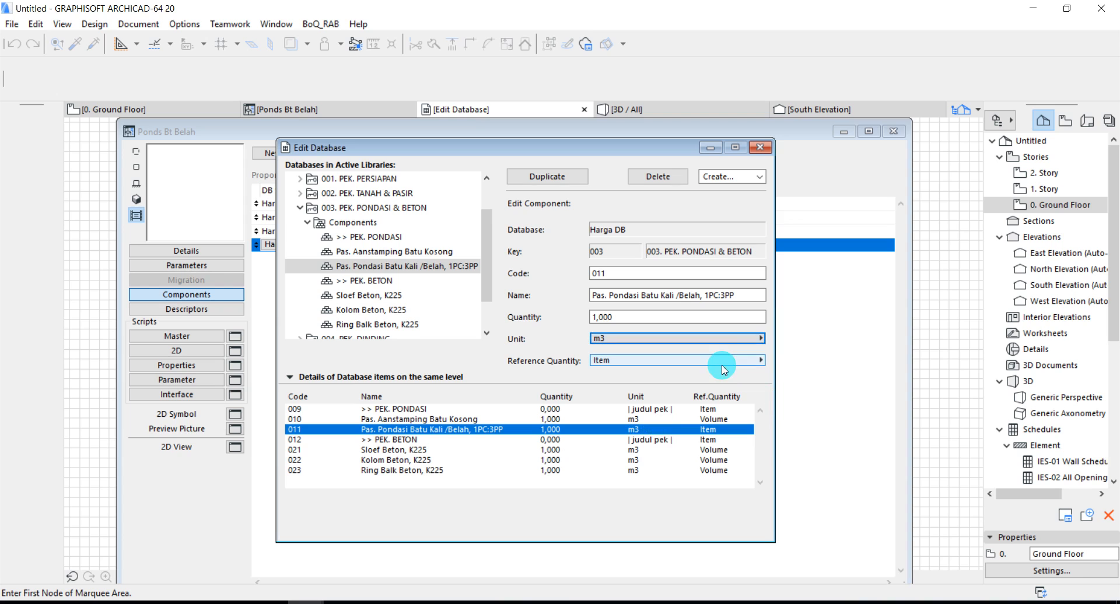
left_click(718, 361)
left_click(783, 423)
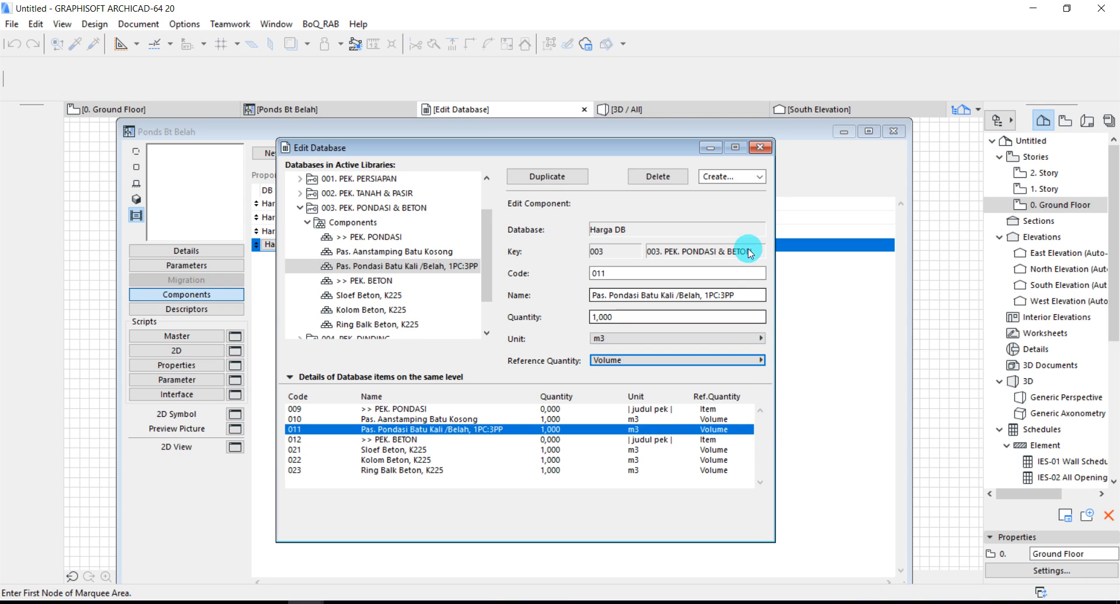
left_click(760, 148)
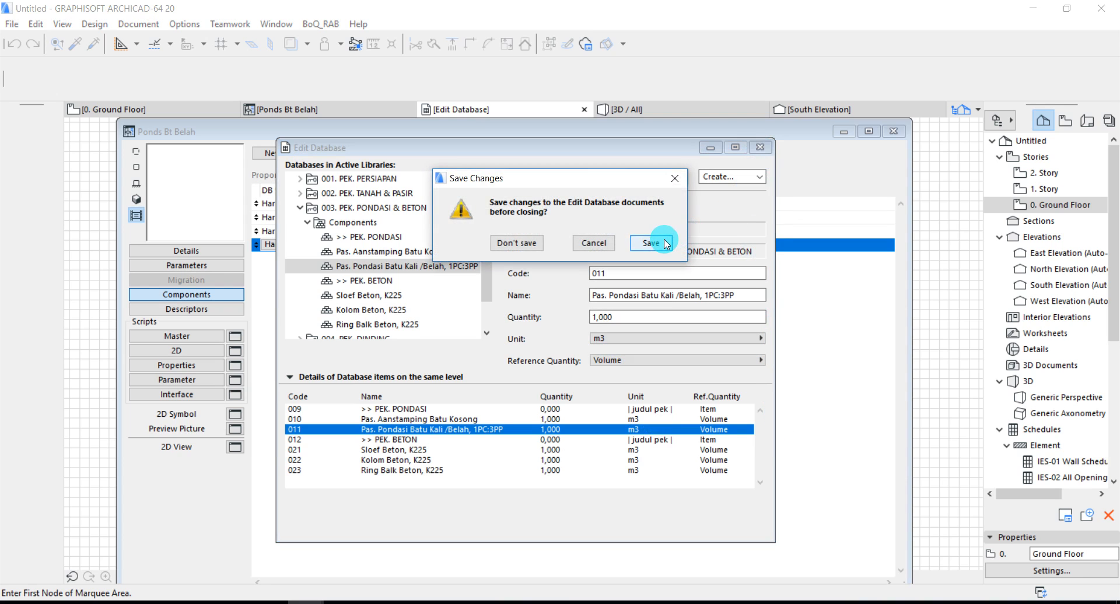
left_click(666, 244)
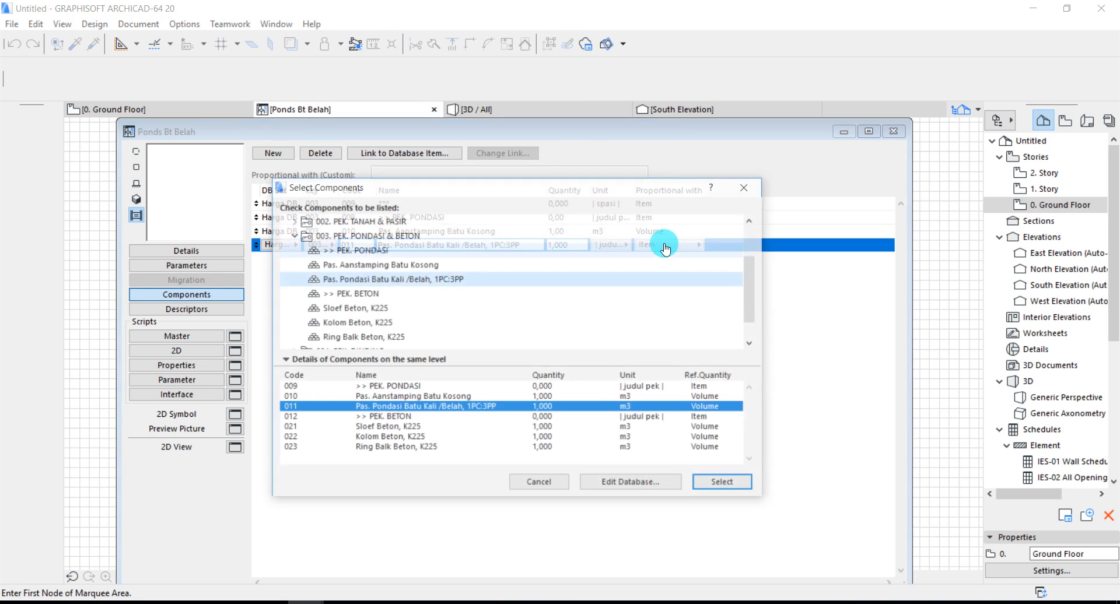
left_click(713, 483)
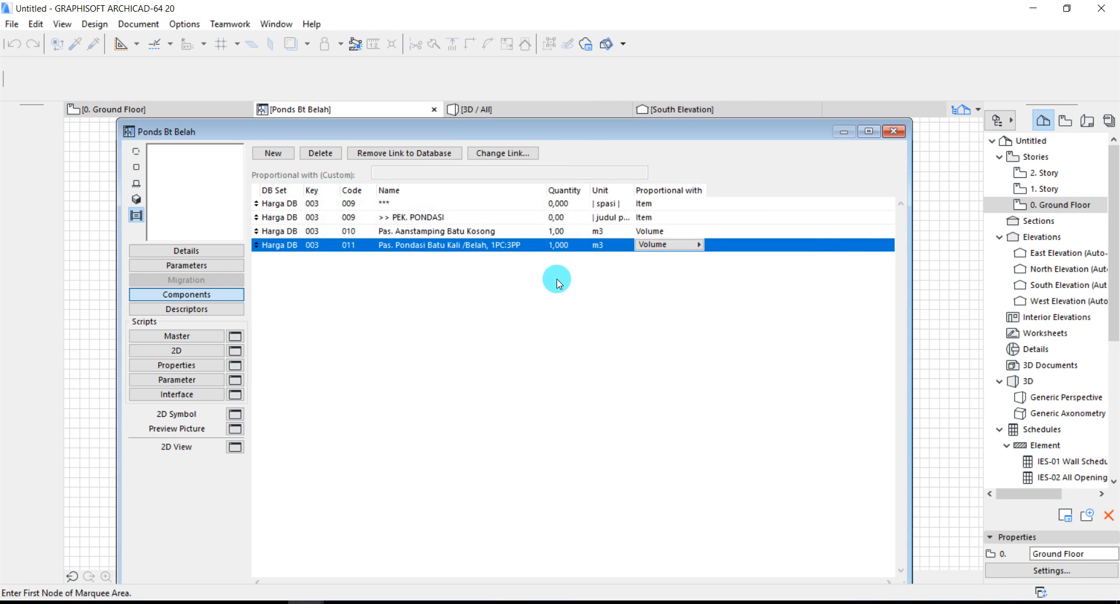
- Save the Ponds Bt Belah object with its four component rows
left_click(436, 218)
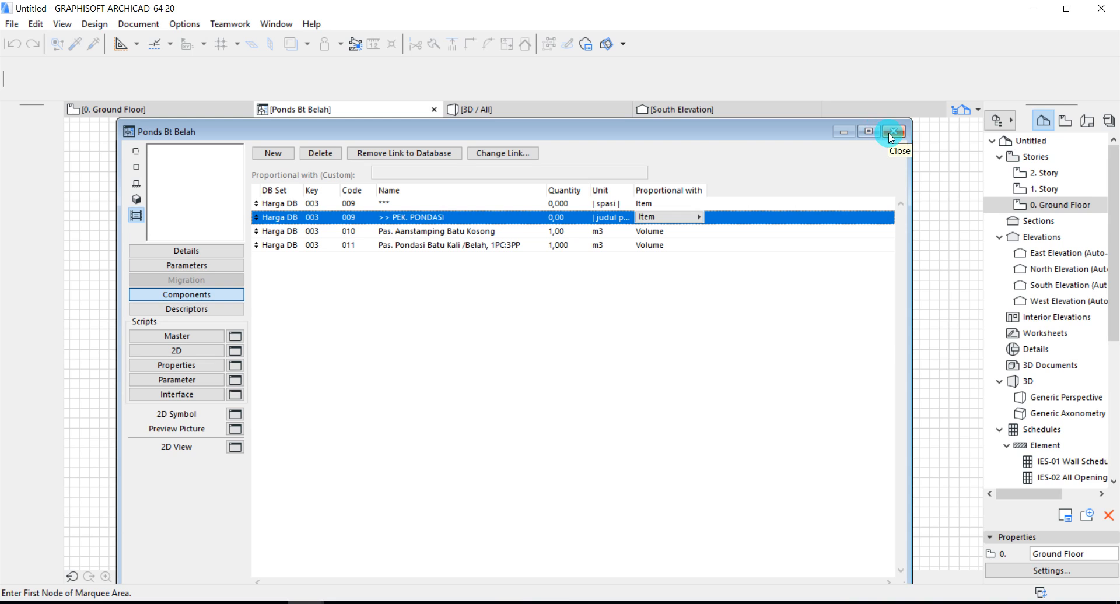
left_click(12, 24)
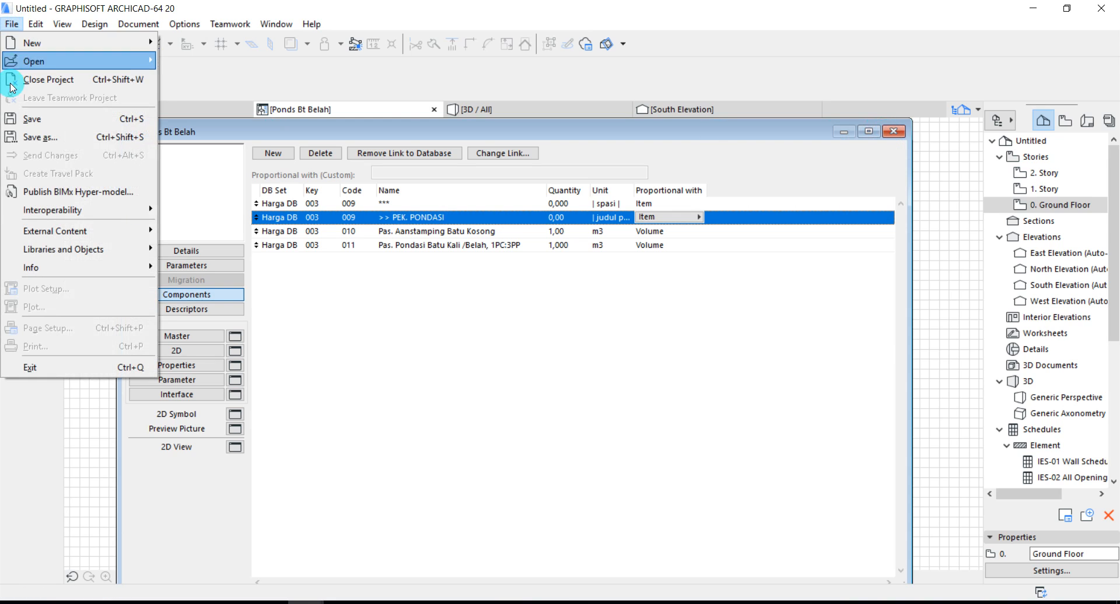
left_click(17, 118)
- Save a copy of the object in the Embedded Library as Ddg Bt Bata
left_click(11, 24)
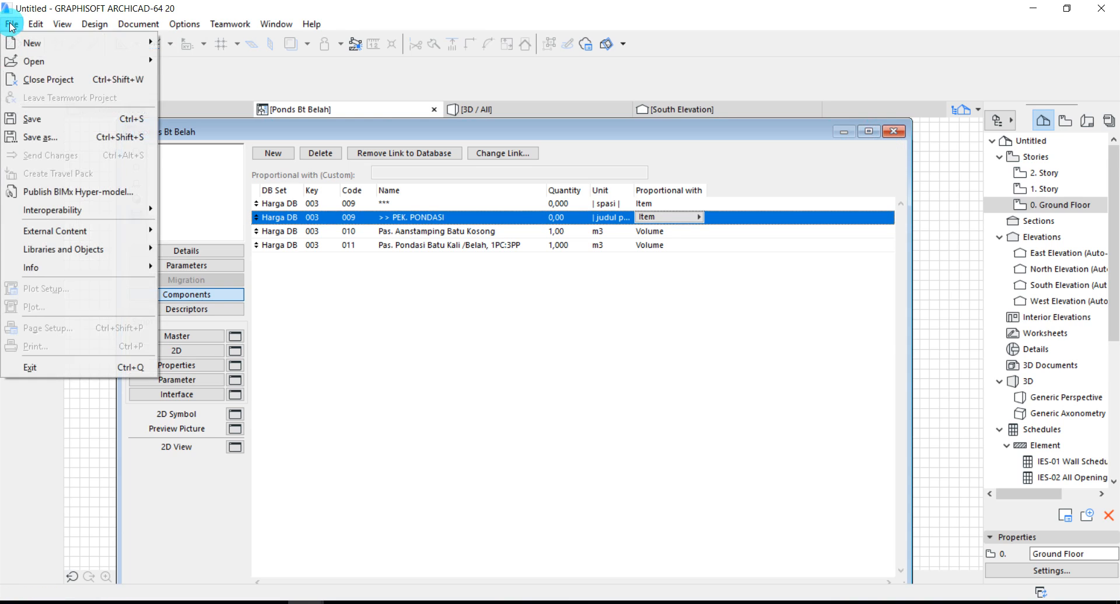
left_click(27, 138)
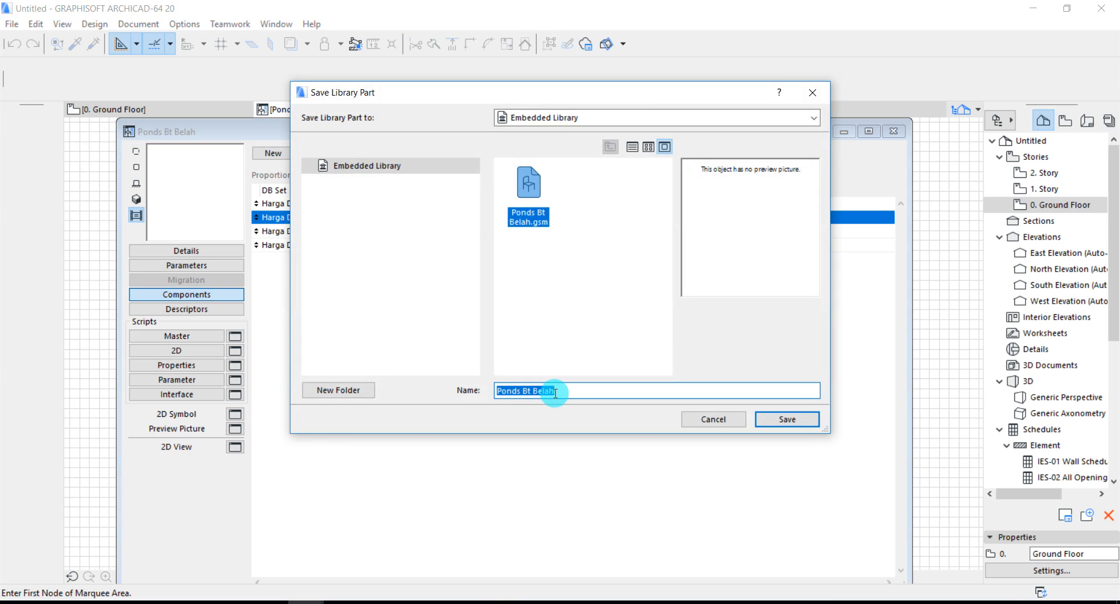
left_click_drag(542, 388, 462, 388)
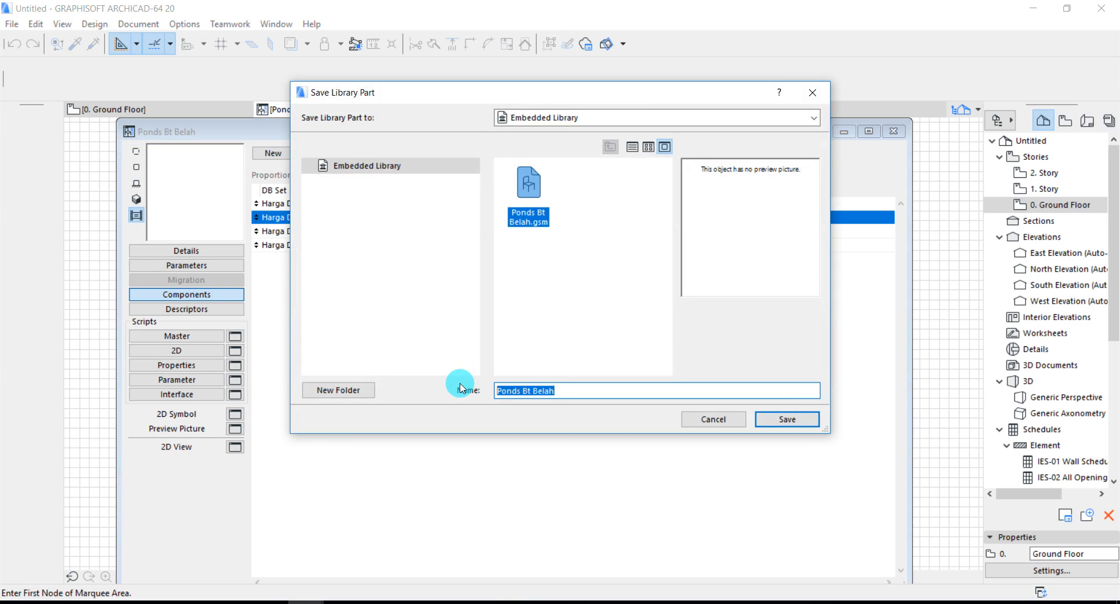
type("Ddg")
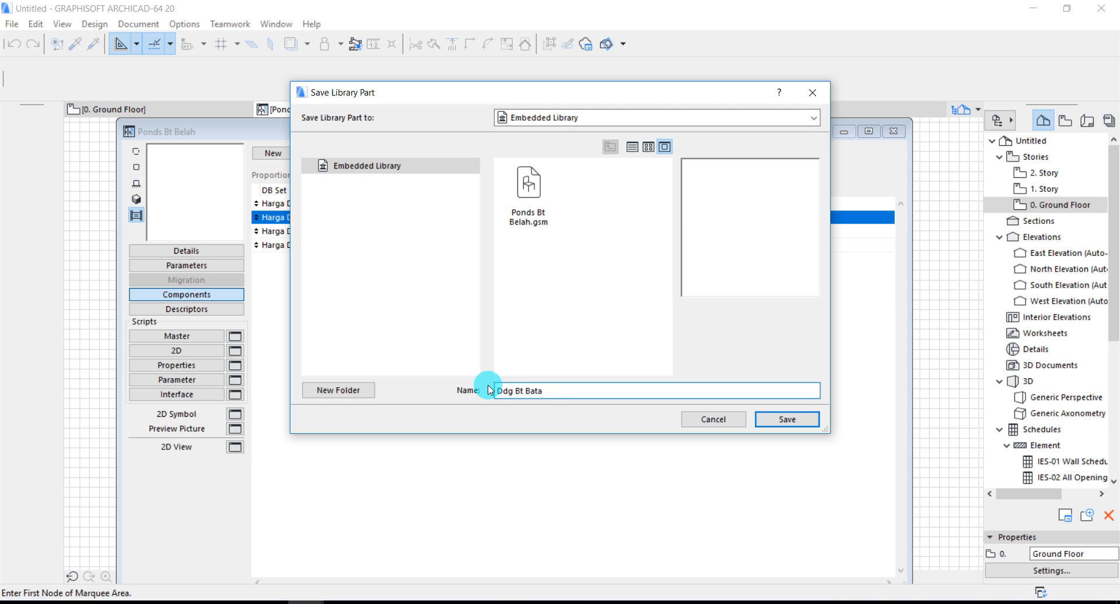
left_click(758, 420)
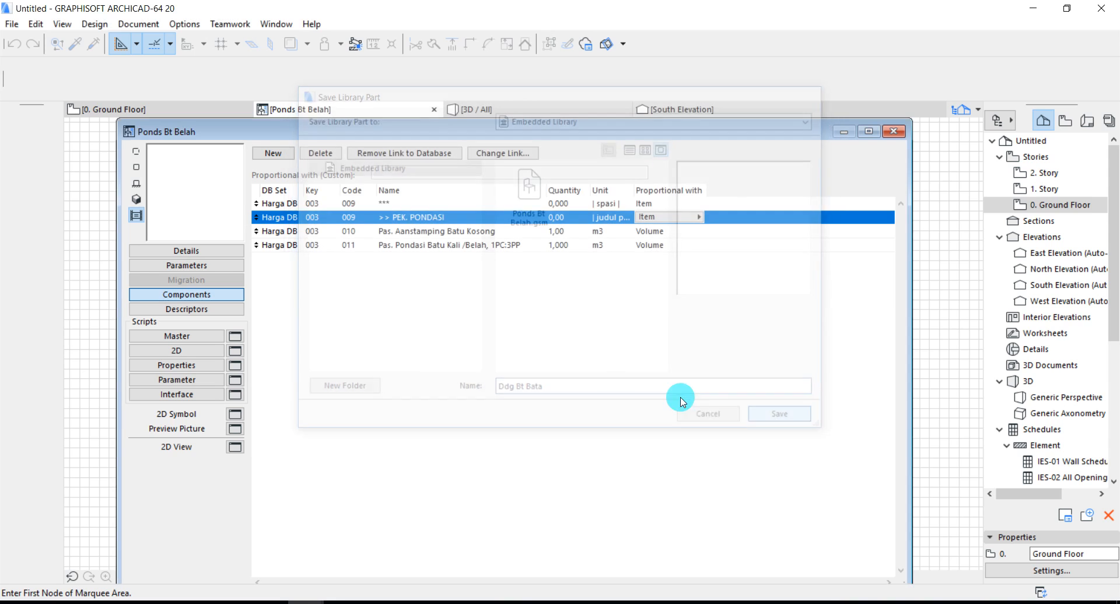
- Link the first component row (***) of Ddg Bt Bata to item 013 >> PEK. DINDING under 004. PEK. DINDING
left_click(314, 203)
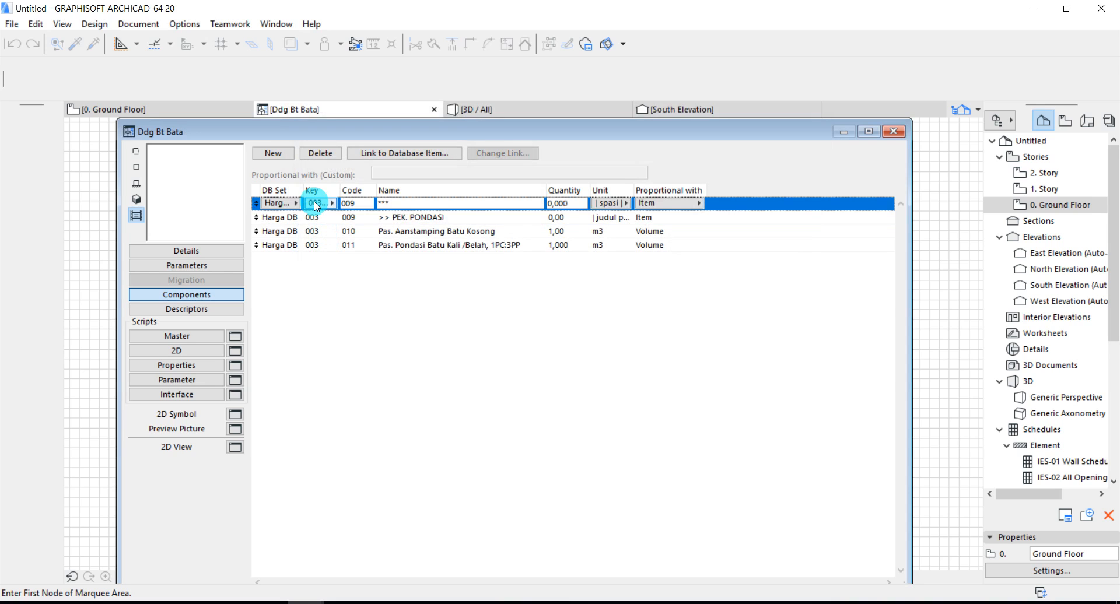
left_click(360, 153)
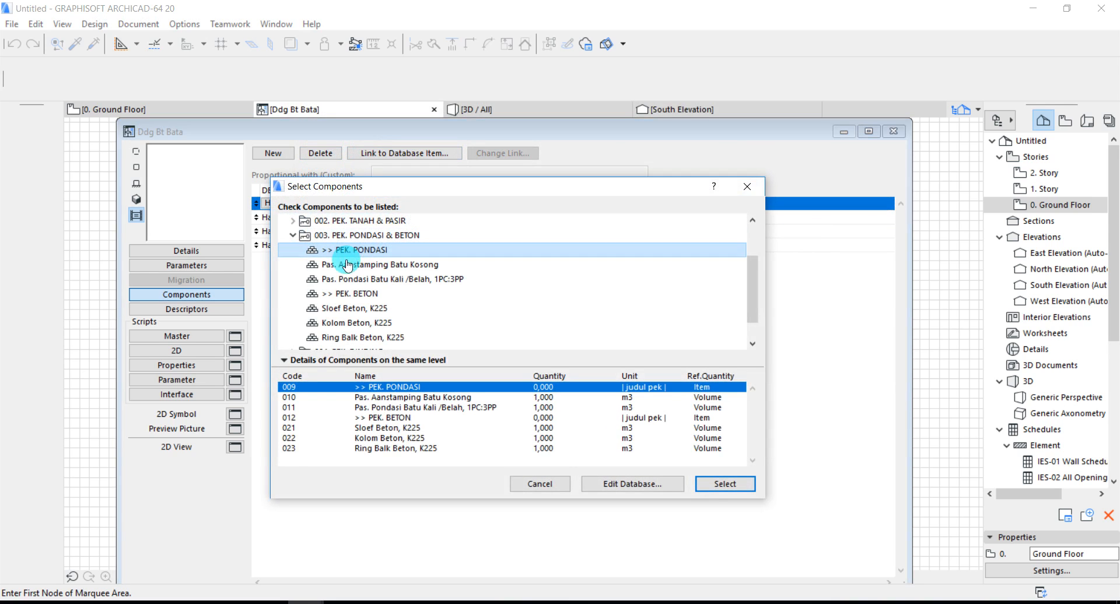
left_click(327, 293)
left_click(295, 248)
left_click(292, 236)
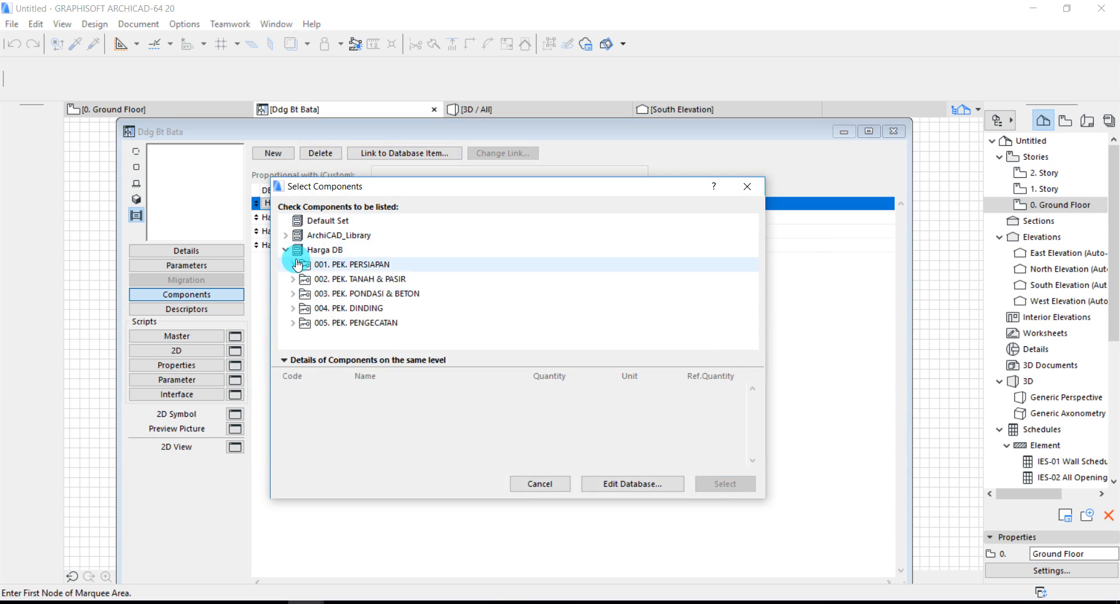
left_click(292, 308)
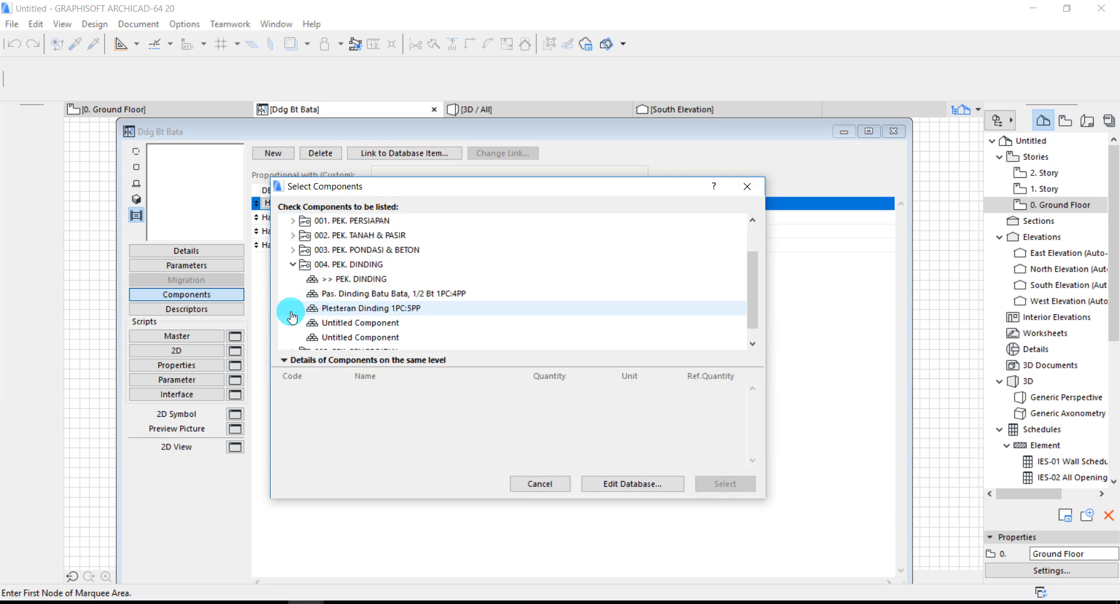
left_click(332, 280)
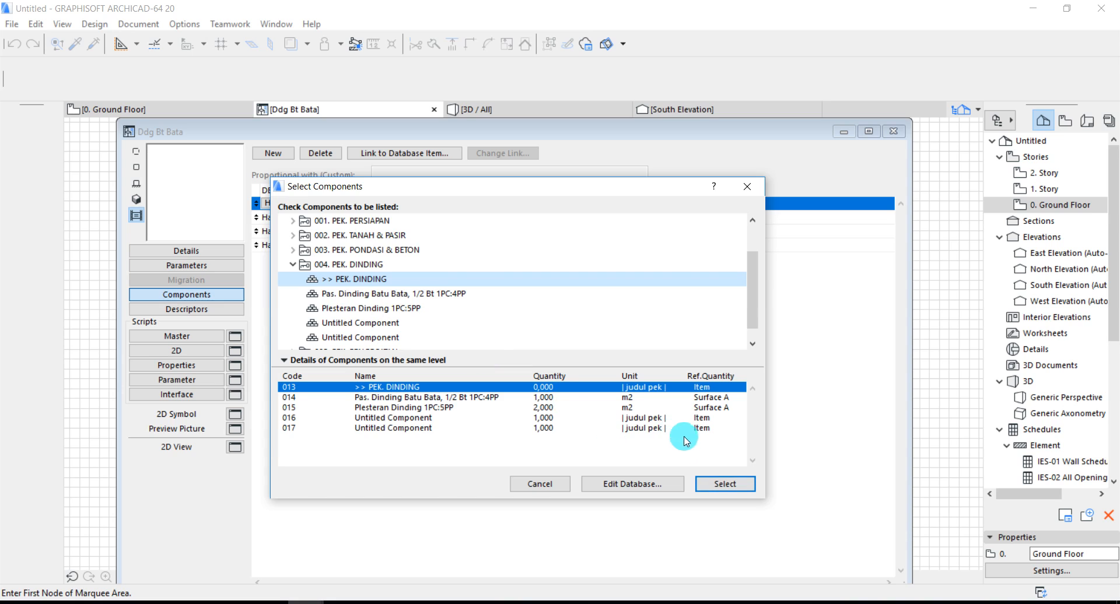
left_click(715, 484)
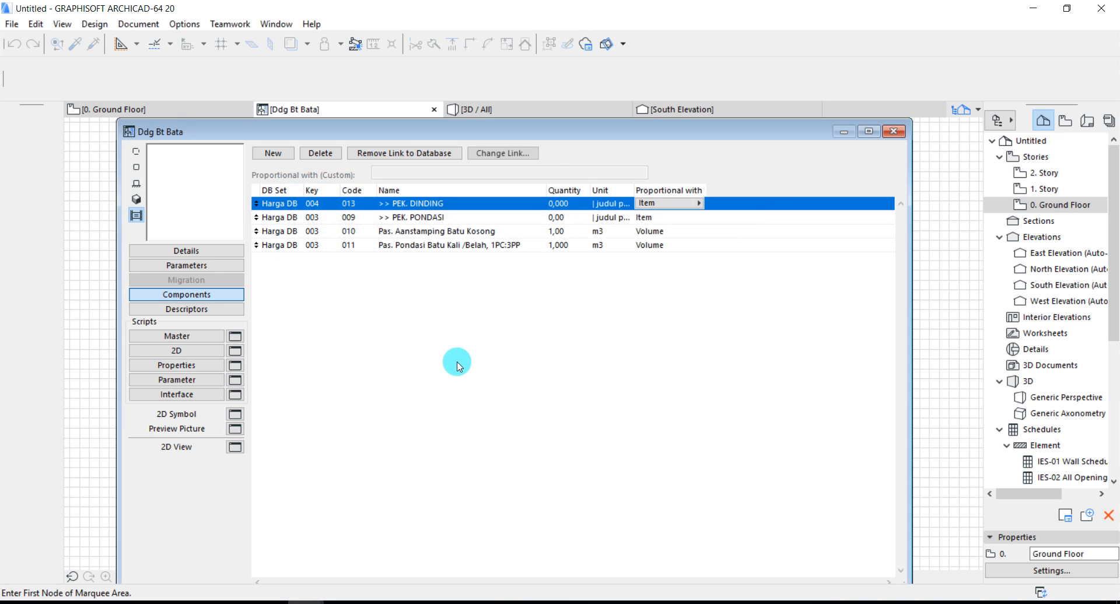
- Unlink the >> PEK. PONDASI row from the database and set its key to 004. PEK. DINDING
left_click(325, 219)
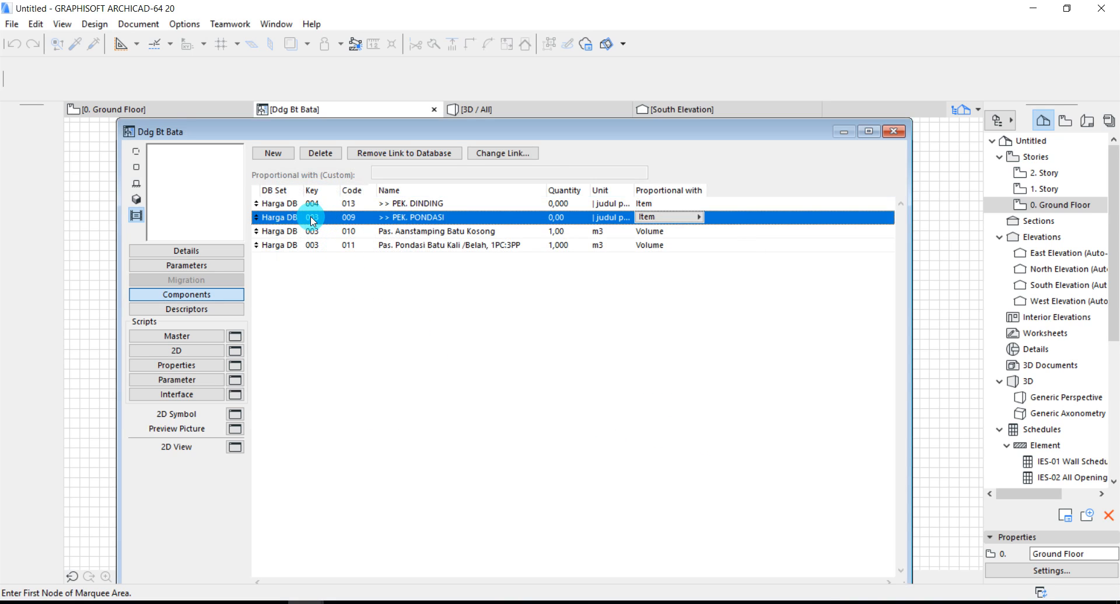
left_click(373, 154)
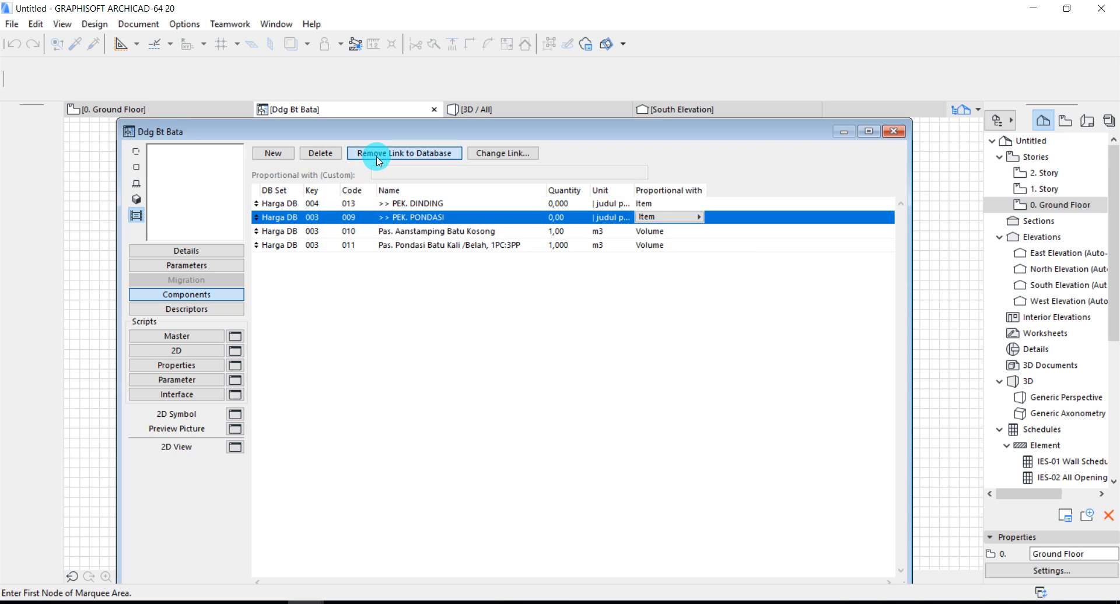
left_click(319, 224)
left_click(372, 253)
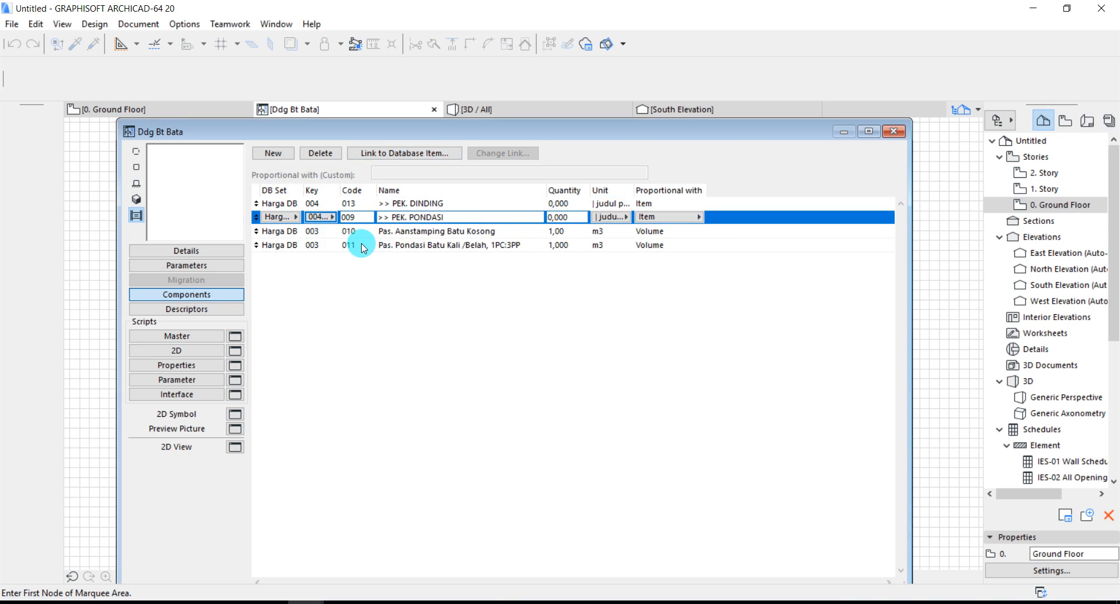
- Link the second component row to database item 013 >> PEK. DINDING in Harga DB
left_click(352, 217)
left_click(375, 153)
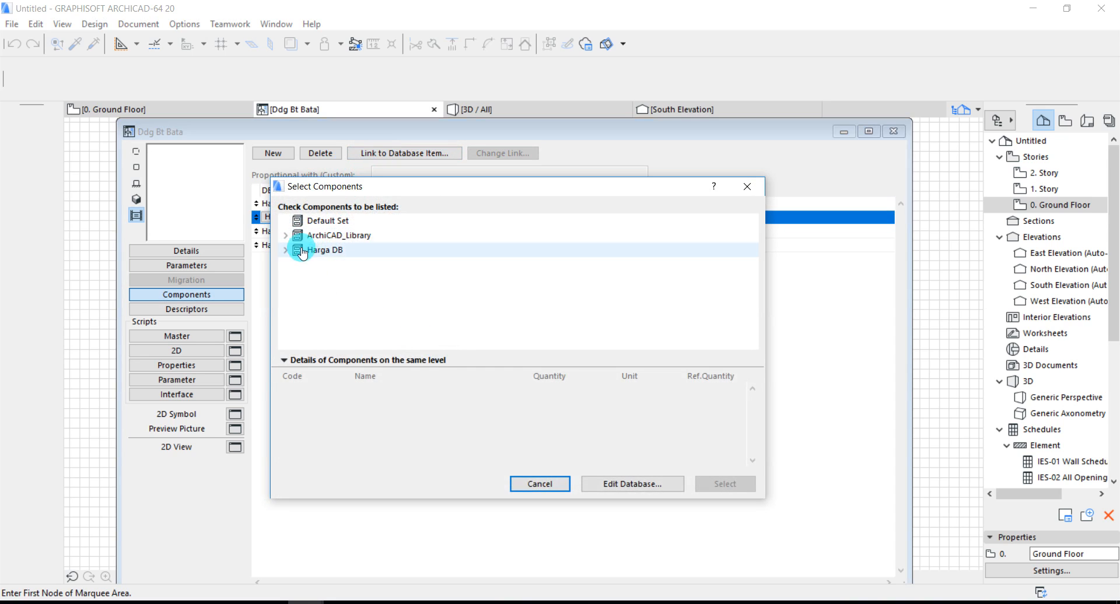
left_click(286, 236)
left_click(286, 221)
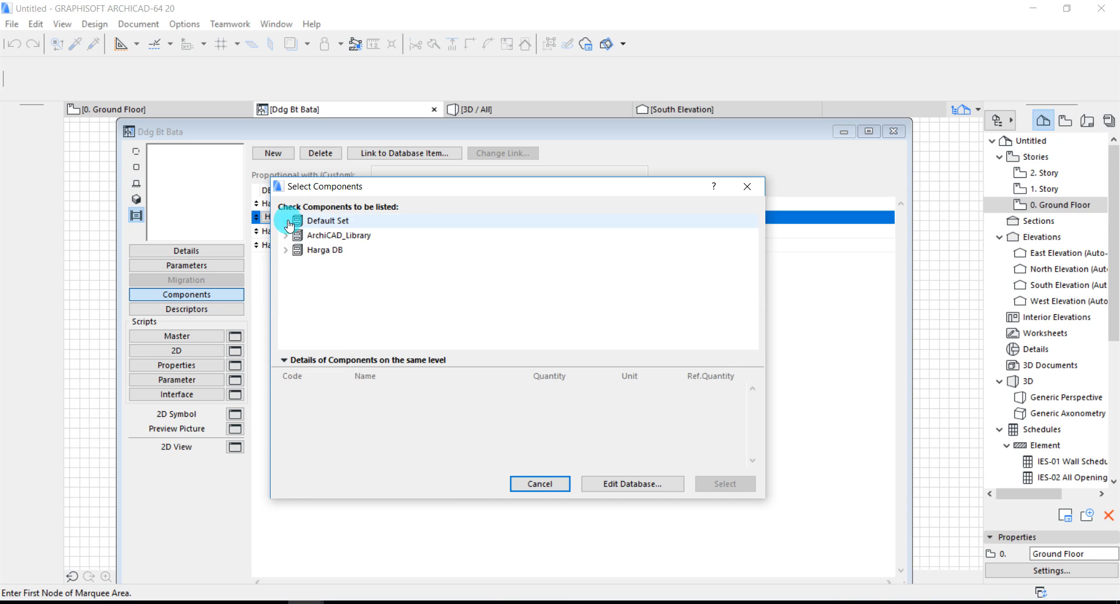
left_click(285, 250)
left_click(294, 308)
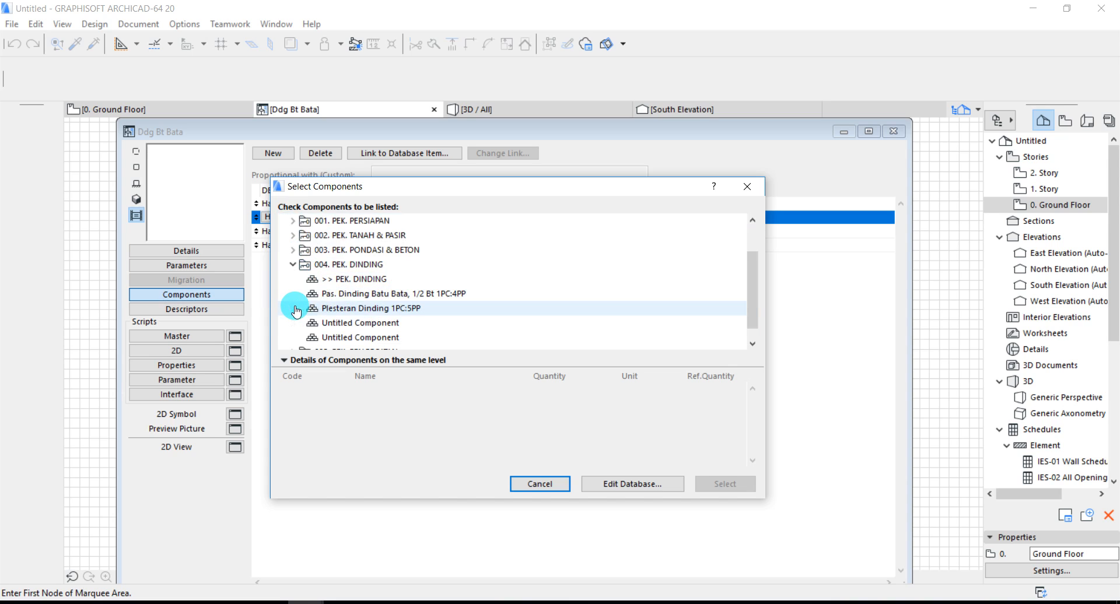
left_click(341, 295)
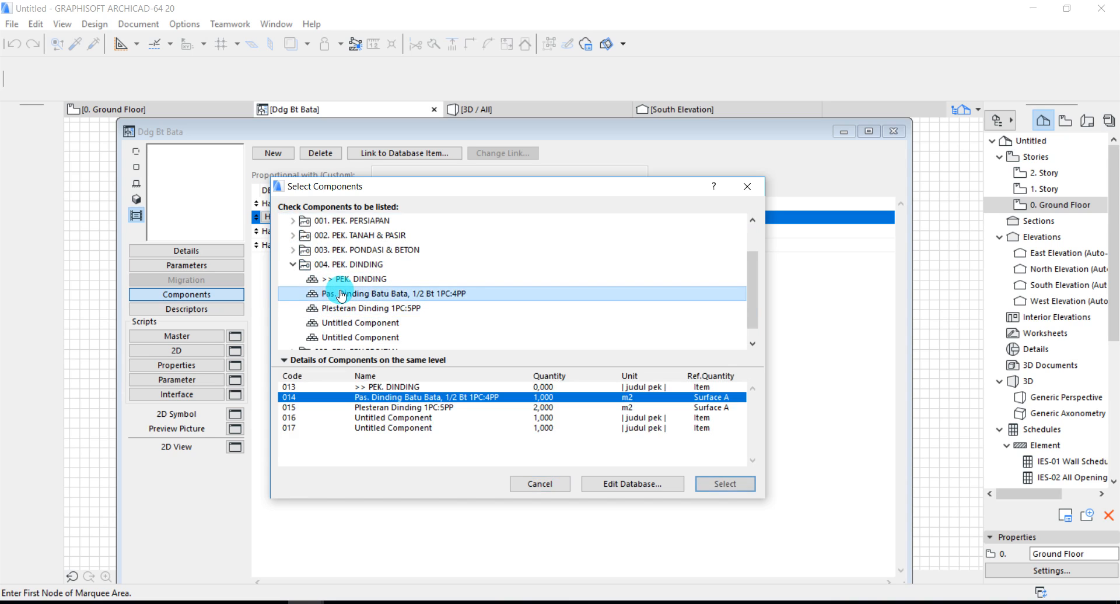
left_click(365, 280)
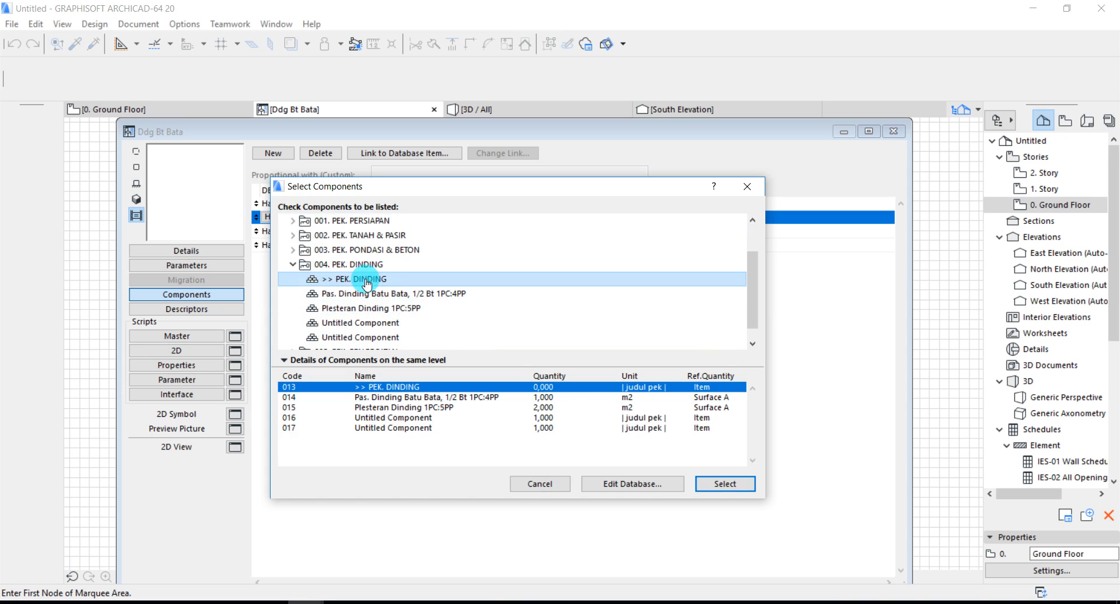
left_click(724, 484)
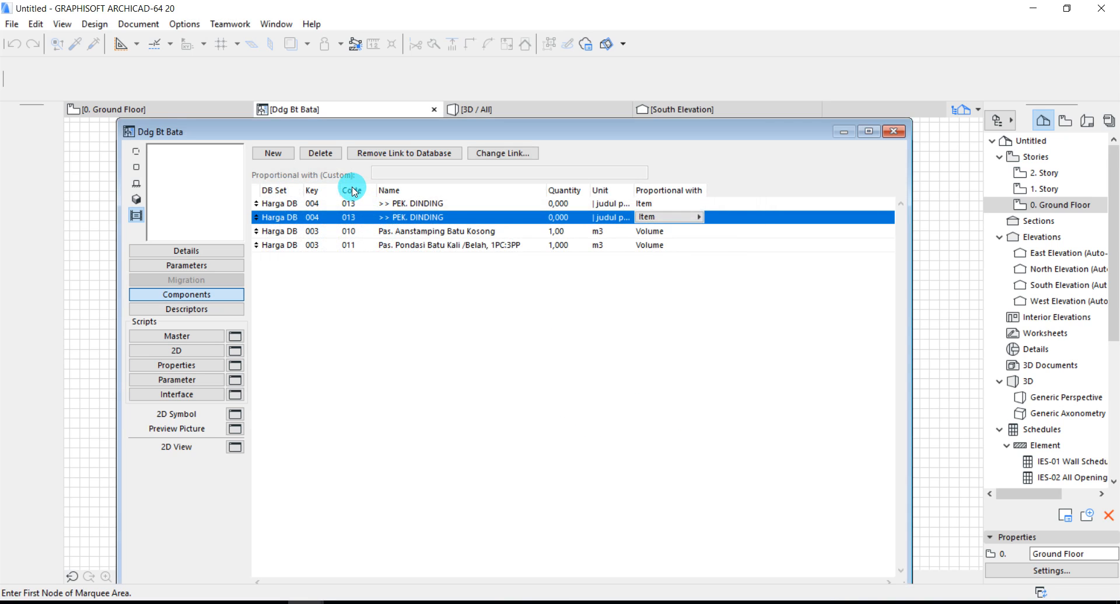
- Relink the Pas. Aanstamping Batu Kosong row to item 014 Pas. Dinding Batu Bata, 1/2 Bt 1PC:4PP under key 004
left_click(293, 232)
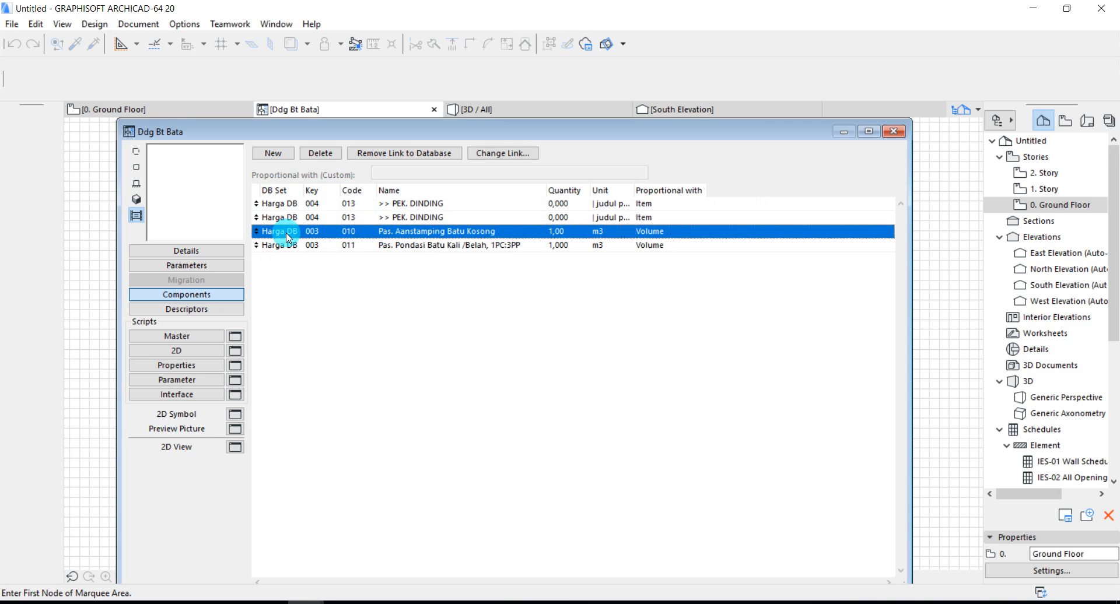
left_click(376, 154)
left_click(320, 231)
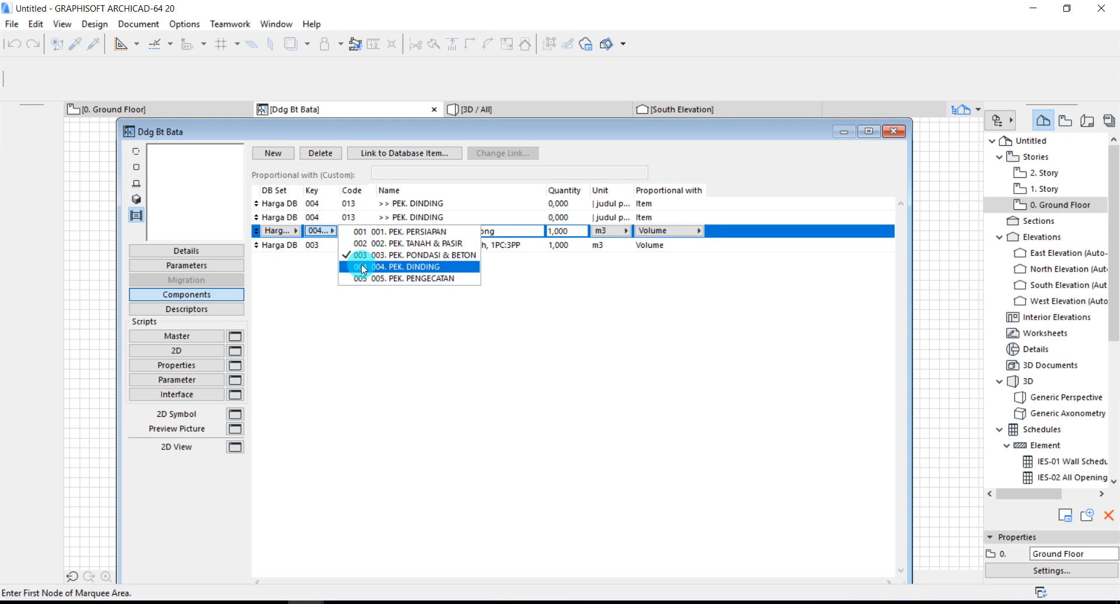
left_click(374, 266)
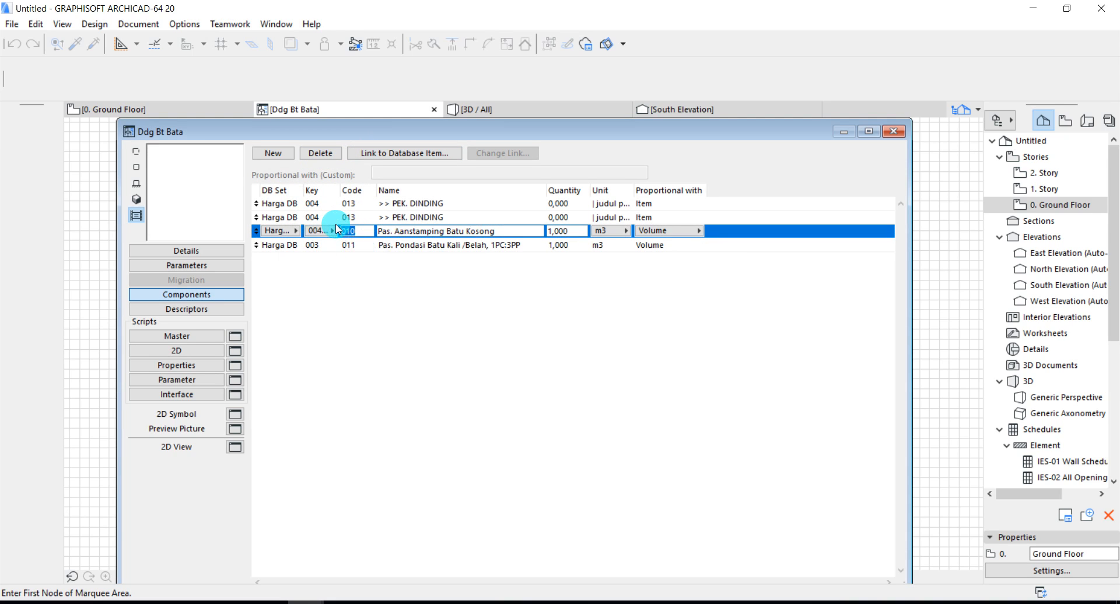
left_click(374, 154)
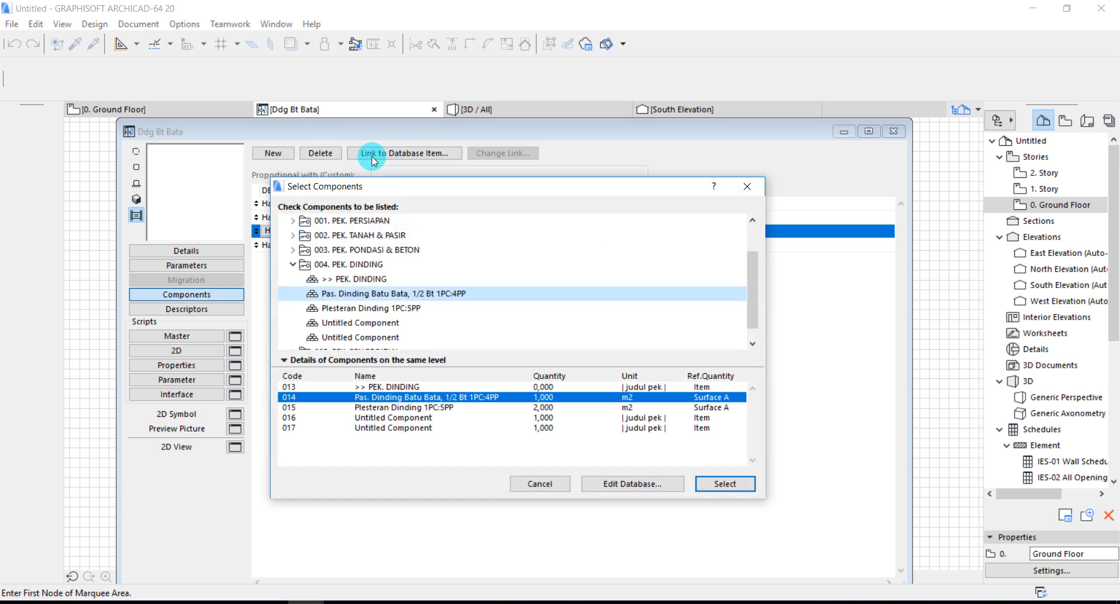
left_click(719, 484)
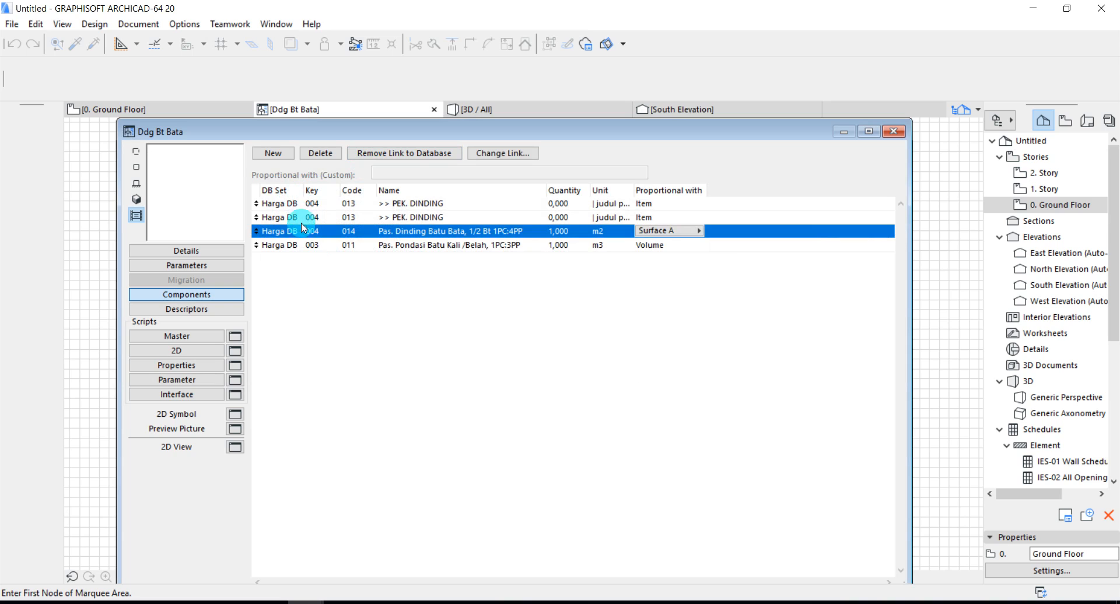
- Relink the Pas. Pondasi Batu Kali /Belah row to item 015 Plesteran Dinding 1PC:5PP under key 004
left_click(302, 248)
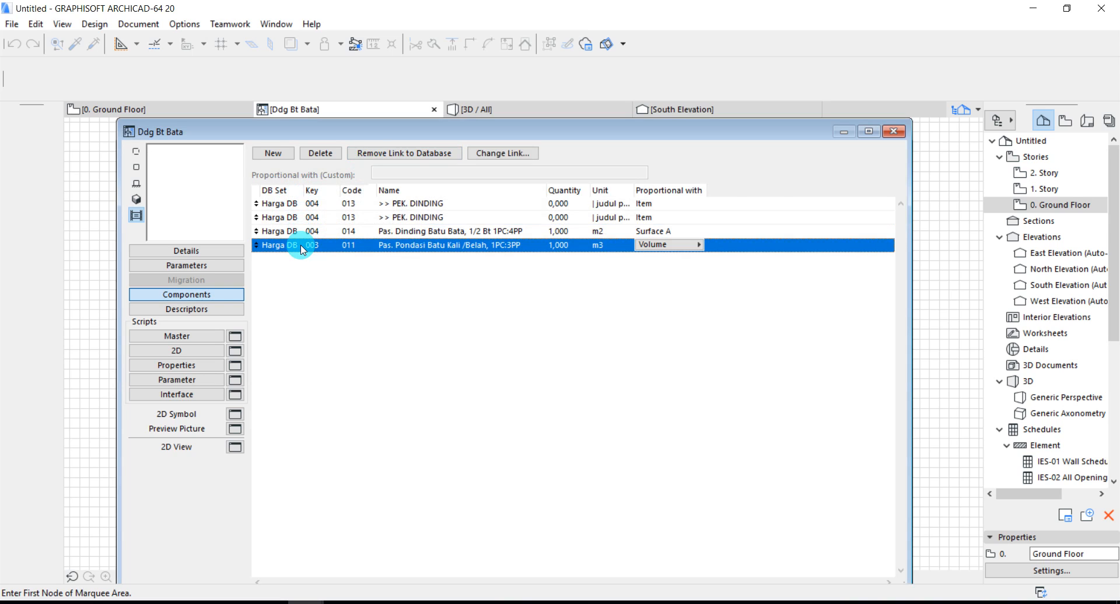
left_click(357, 157)
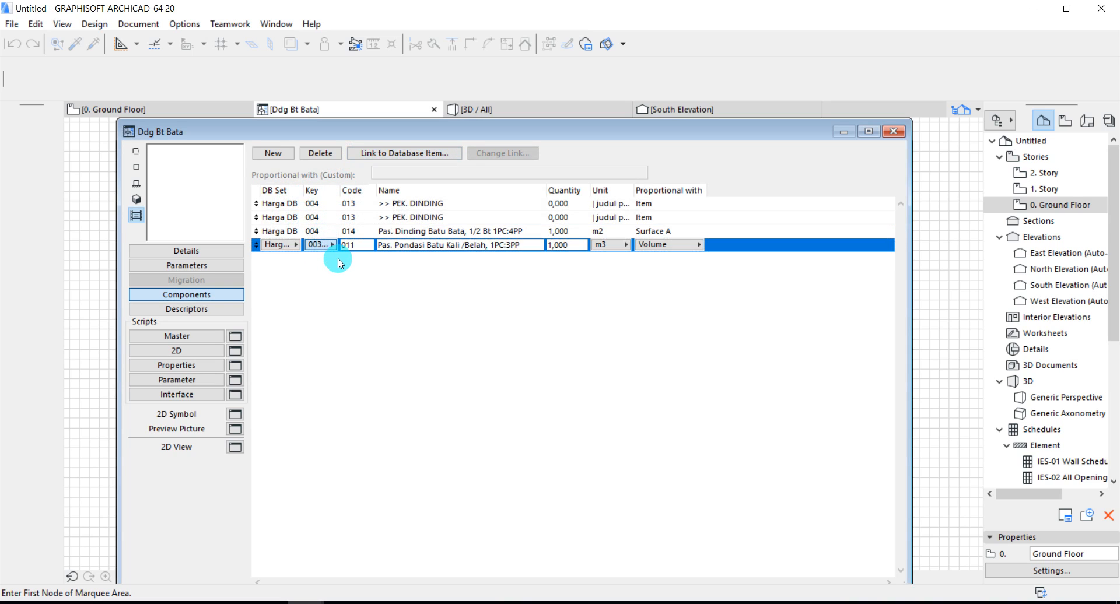
left_click(325, 245)
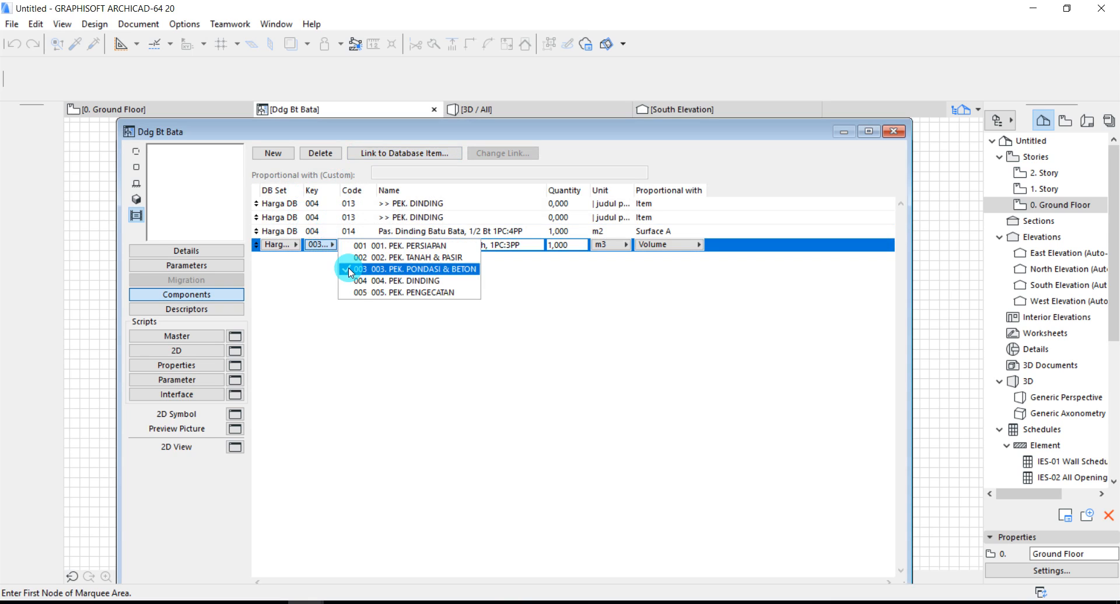
left_click(353, 287)
double_click(362, 245)
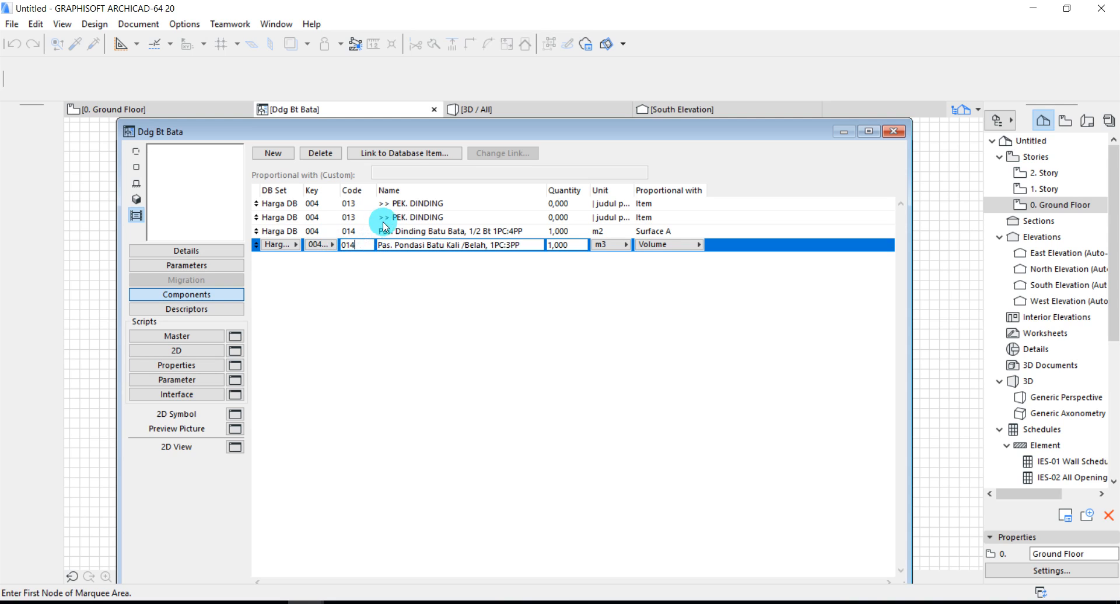
left_click(401, 153)
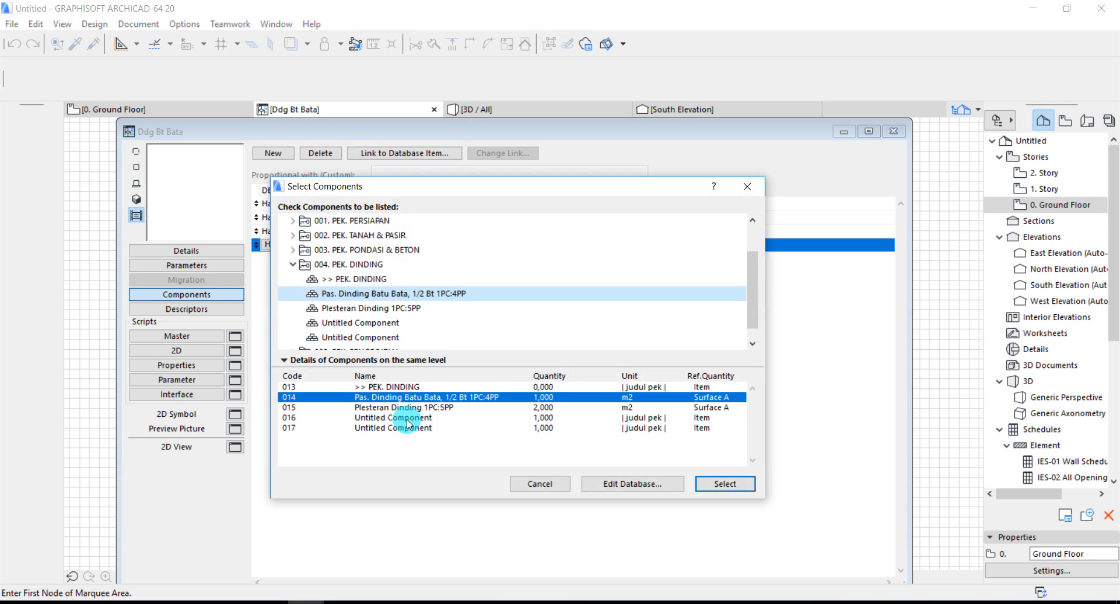
left_click(407, 408)
left_click(722, 484)
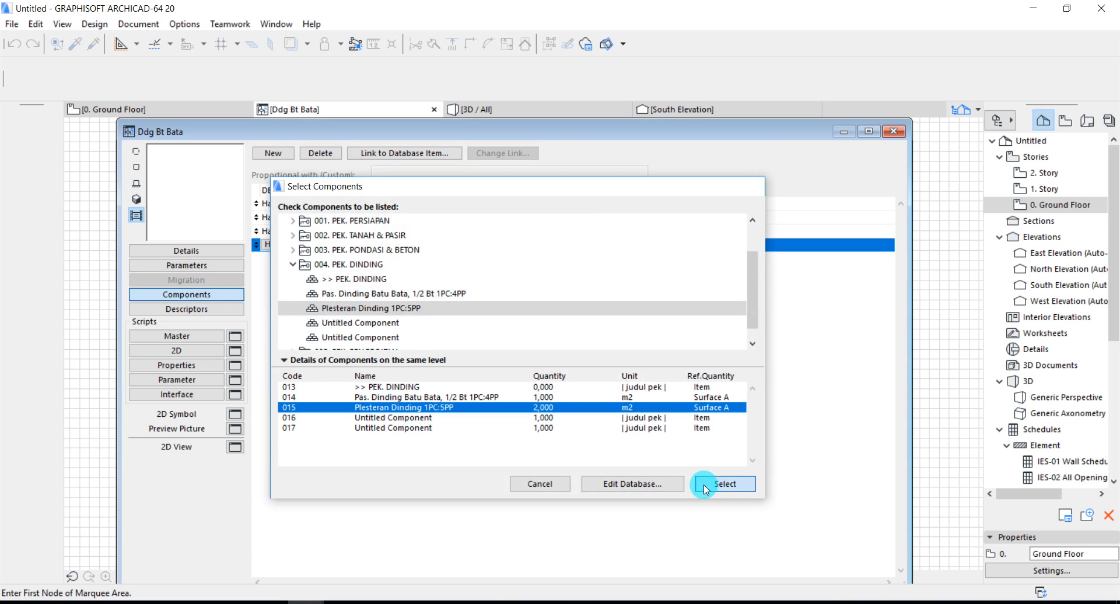
- Unlink the first >> PEK. DINDING row, rename it ***, and set its unit to | spasi |, proportional with Item
left_click(391, 204)
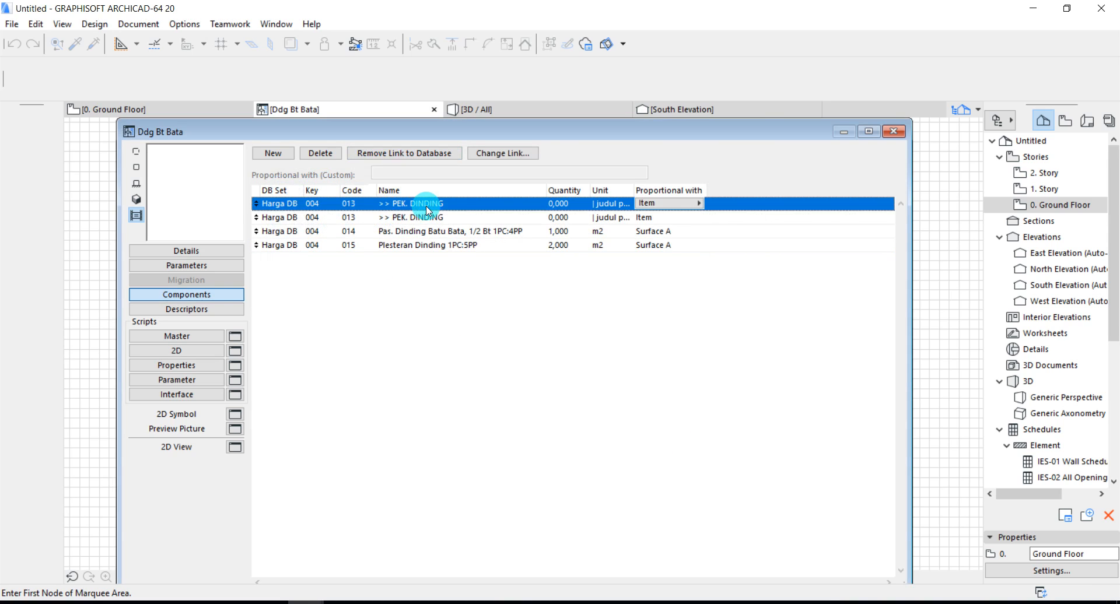
left_click(366, 154)
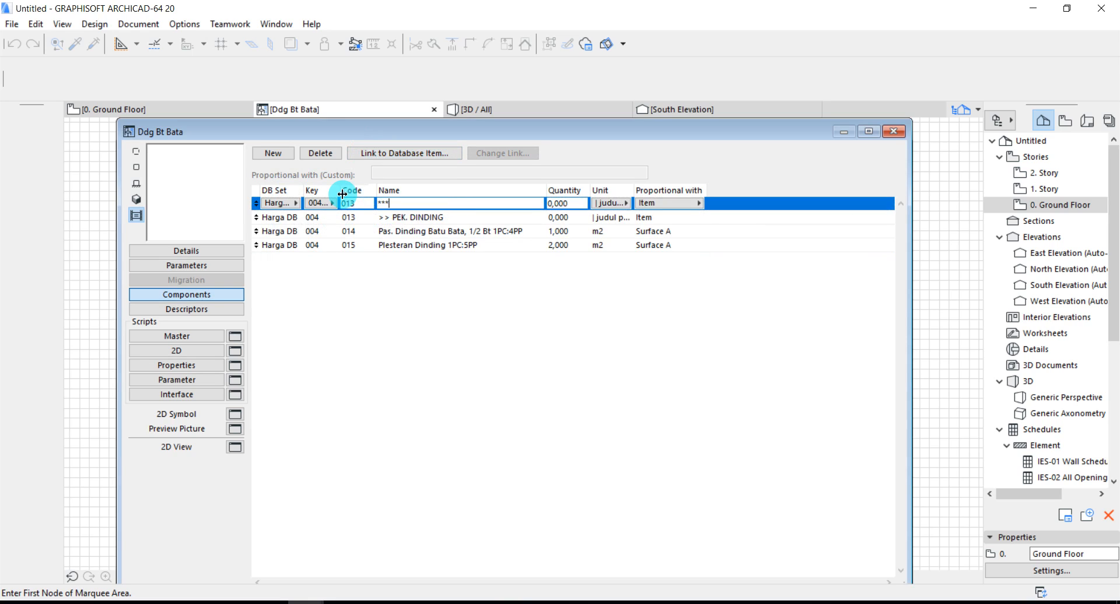
left_click(611, 204)
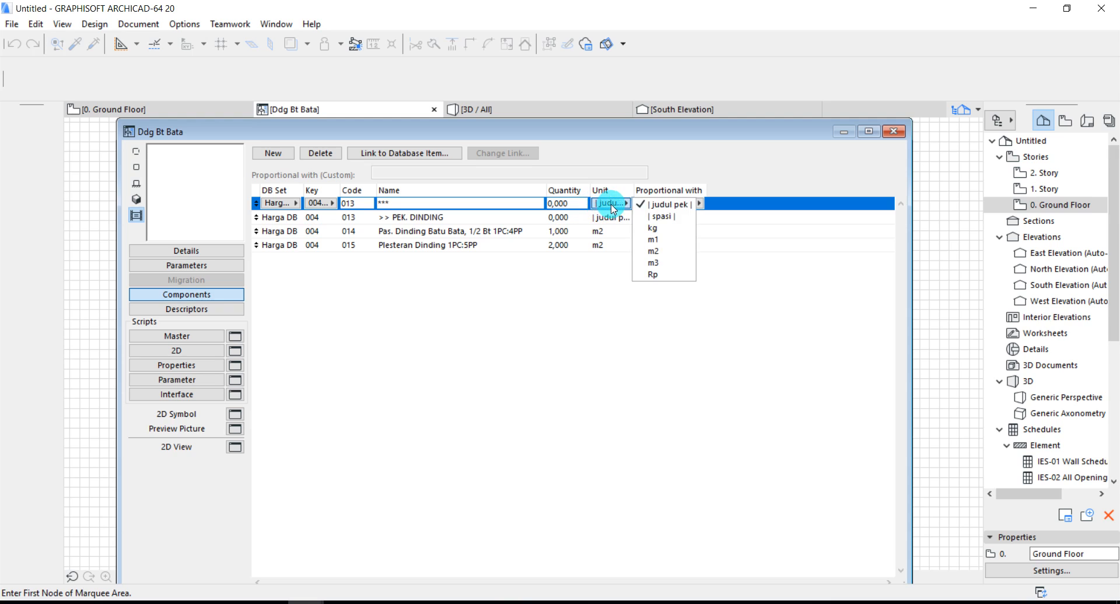
left_click(662, 216)
left_click(668, 203)
left_click(648, 217)
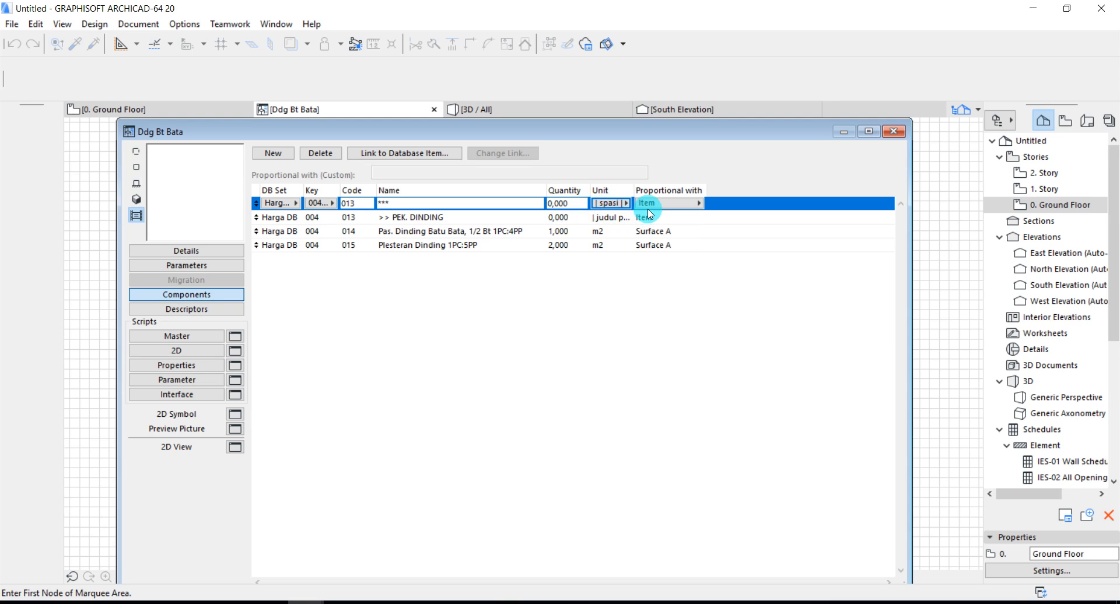
- Add two component rows to Ddg Bt Bata and assign the first to Harga DB under key 005
left_click(271, 154)
left_click(271, 153)
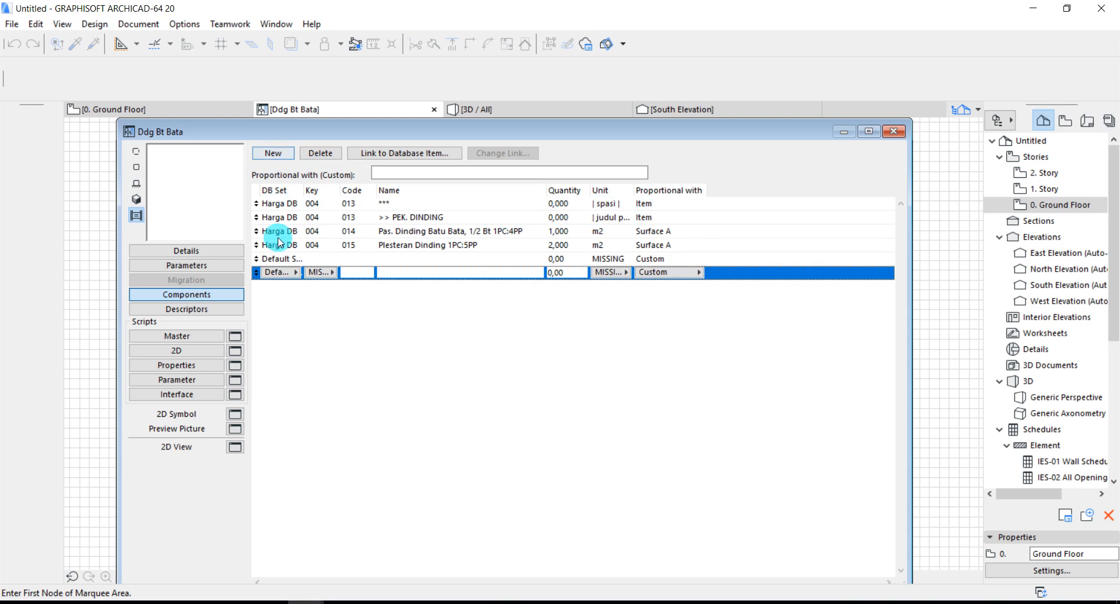
left_click(273, 260)
left_click(274, 260)
left_click(334, 272)
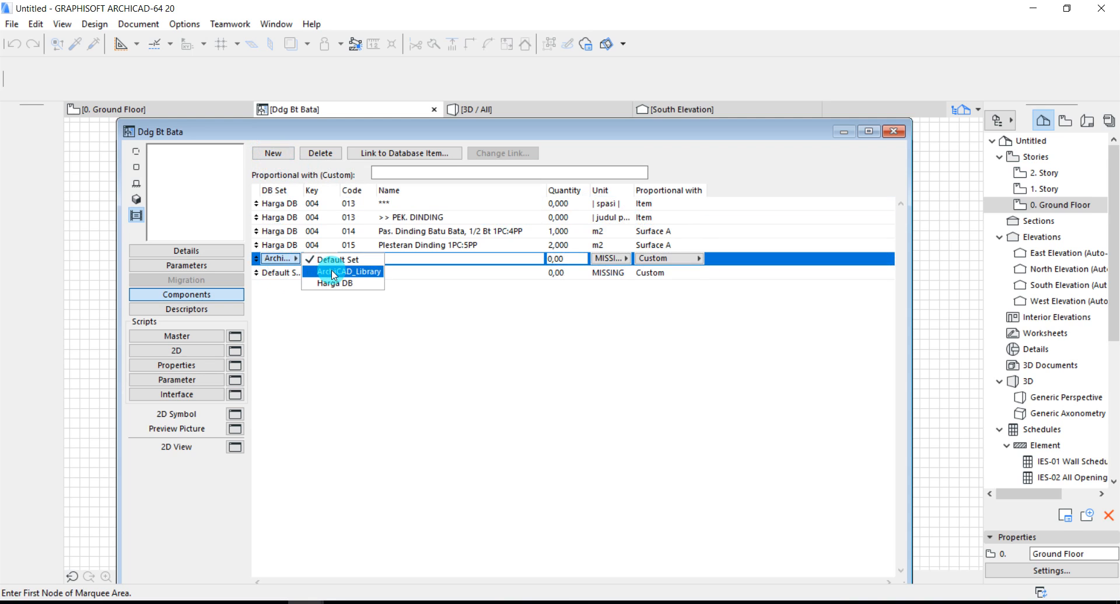
left_click(335, 284)
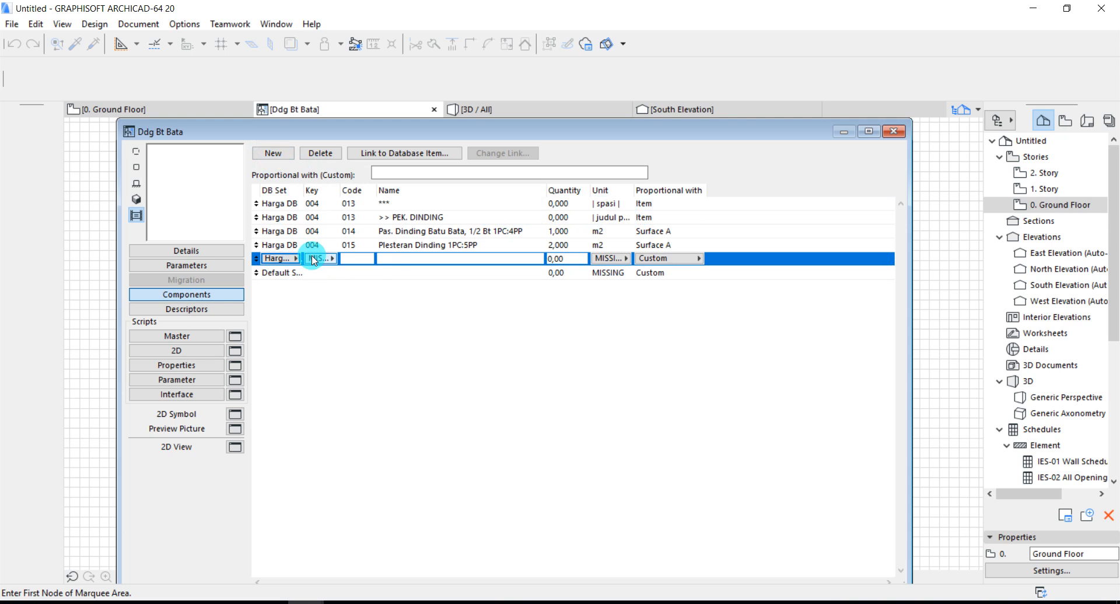
left_click(313, 260)
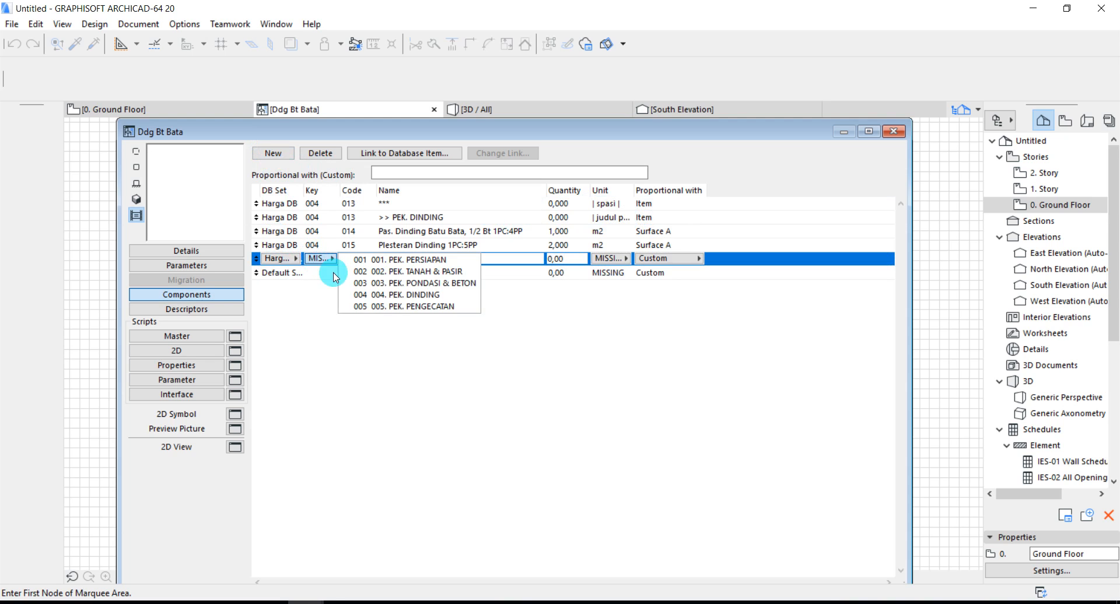
left_click(368, 308)
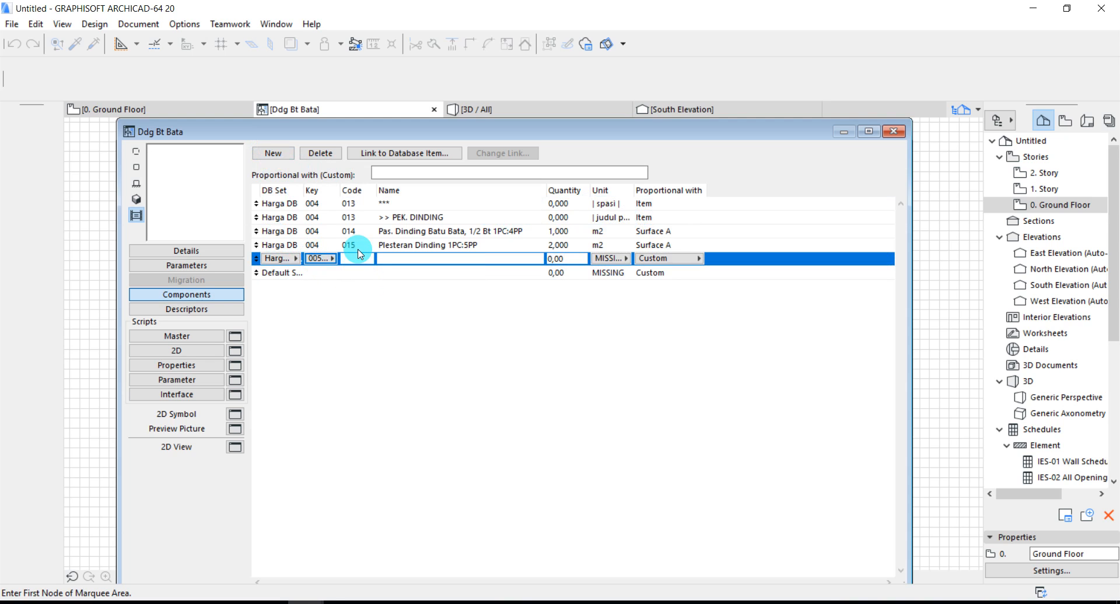
- Link the new key 005 row to database item 018 >> PEK. PENGECATAN in Harga DB
left_click(365, 153)
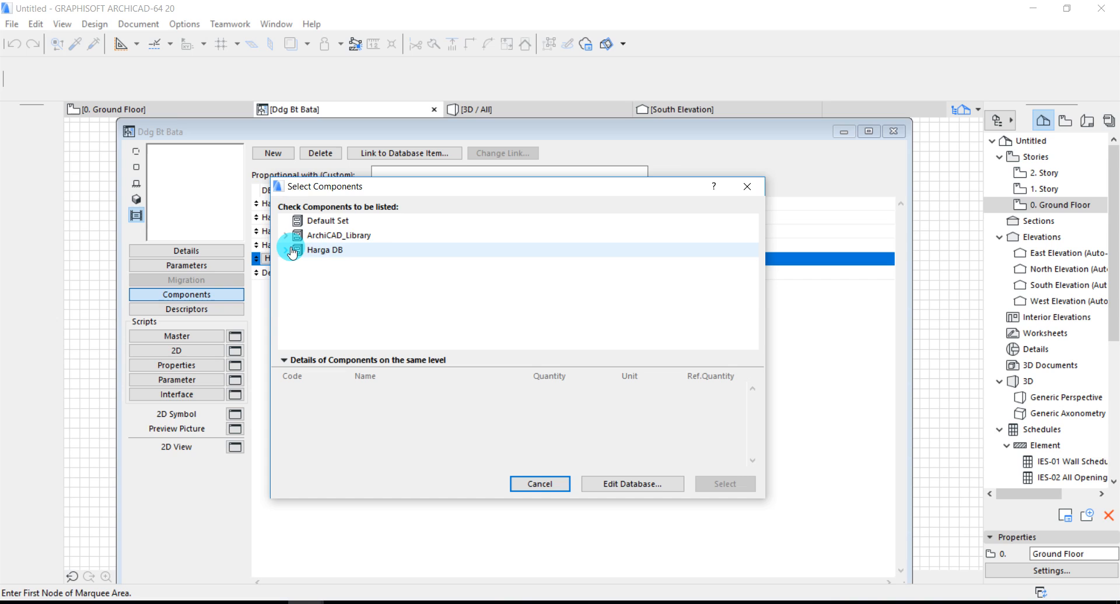
left_click(293, 251)
left_click(295, 323)
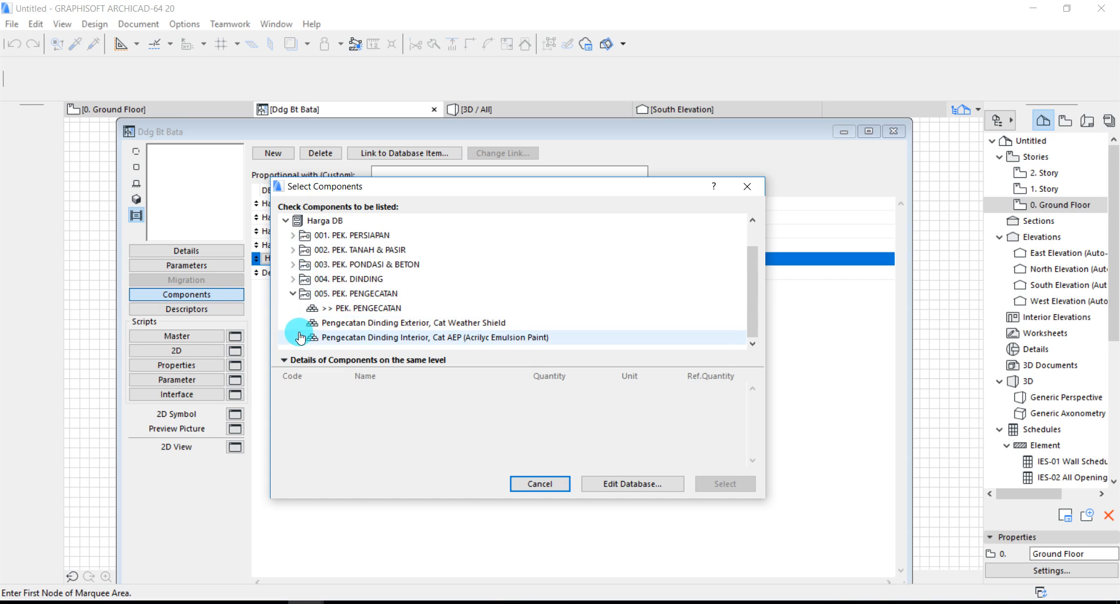
left_click(341, 308)
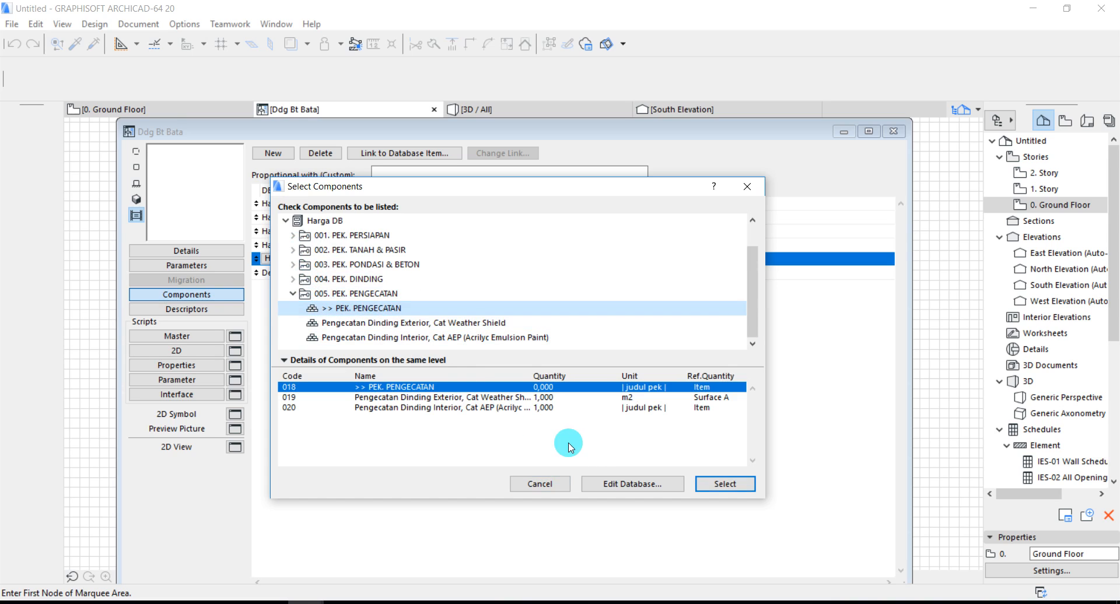
left_click(705, 485)
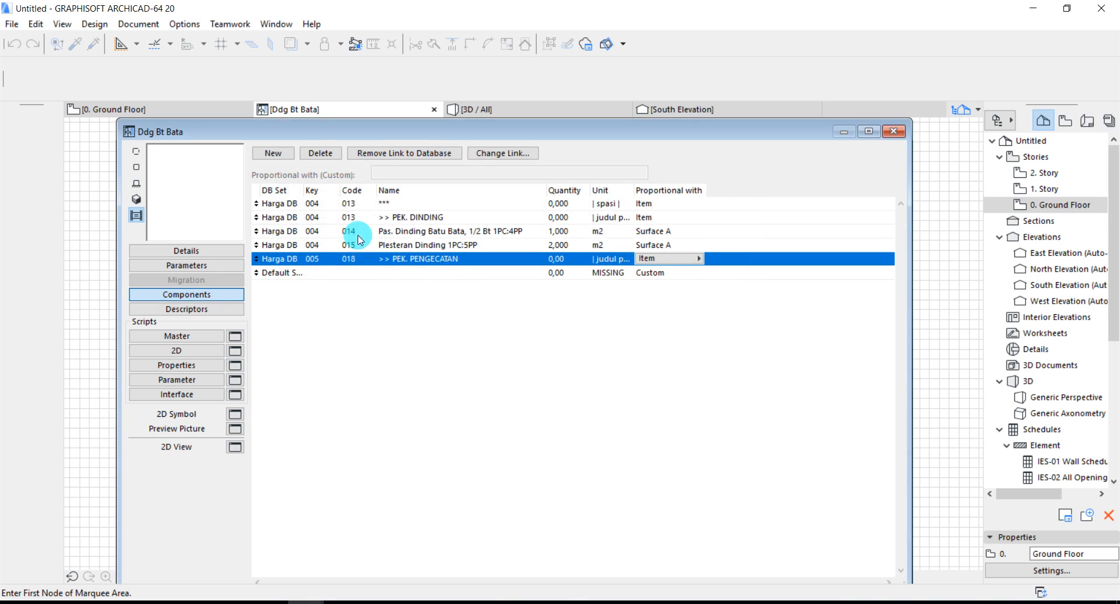
- Add a component row above >> PEK. PENGECATAN, assigned to Harga DB with key 005 and code 018
left_click(273, 154)
left_click_drag(256, 287, 254, 262)
left_click(279, 259)
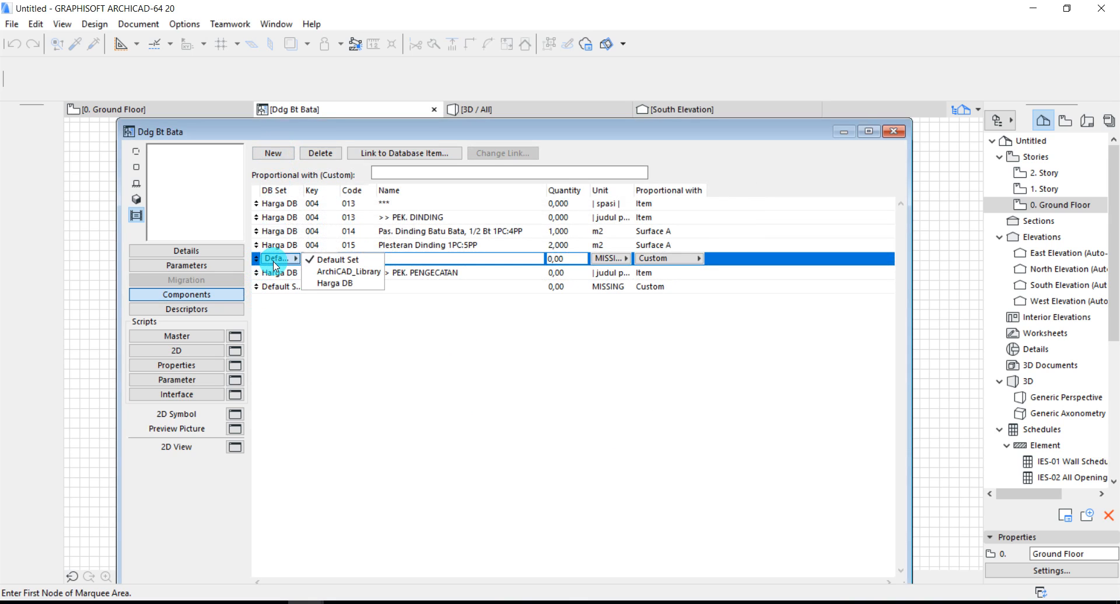
left_click(318, 288)
left_click(320, 262)
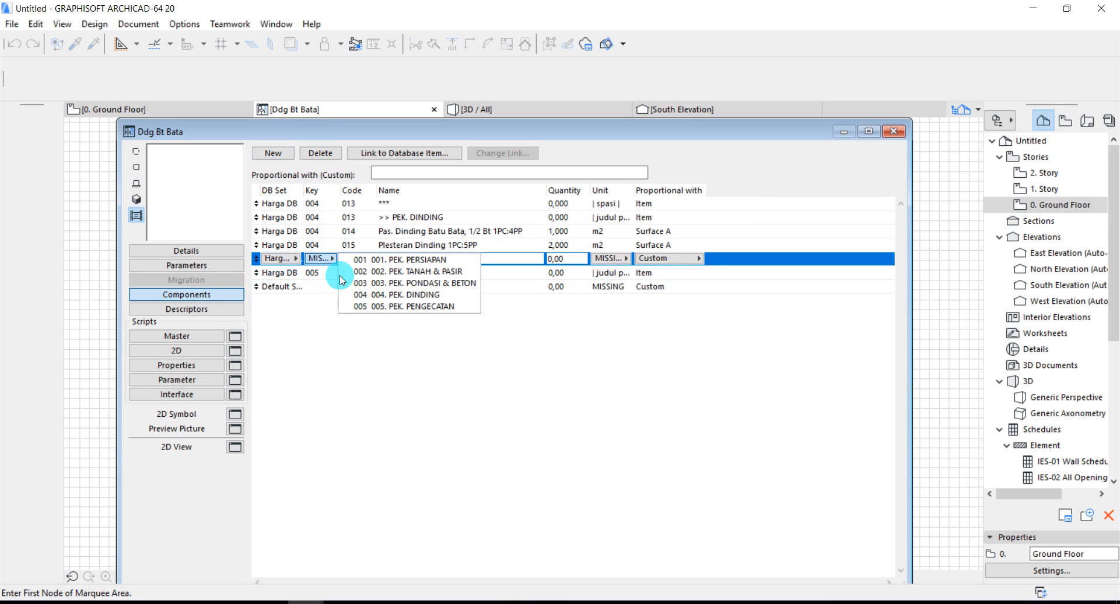
left_click(359, 303)
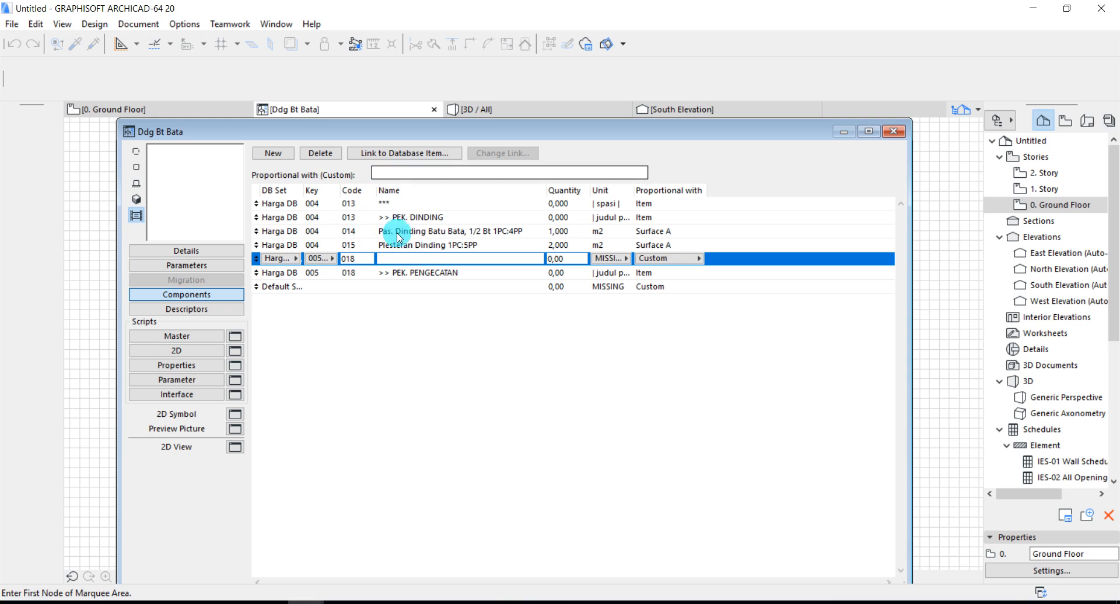
- Name the row above >> PEK. PENGECATAN ***, set its unit to | spasi |, and make it proportional with Item
left_click(408, 260)
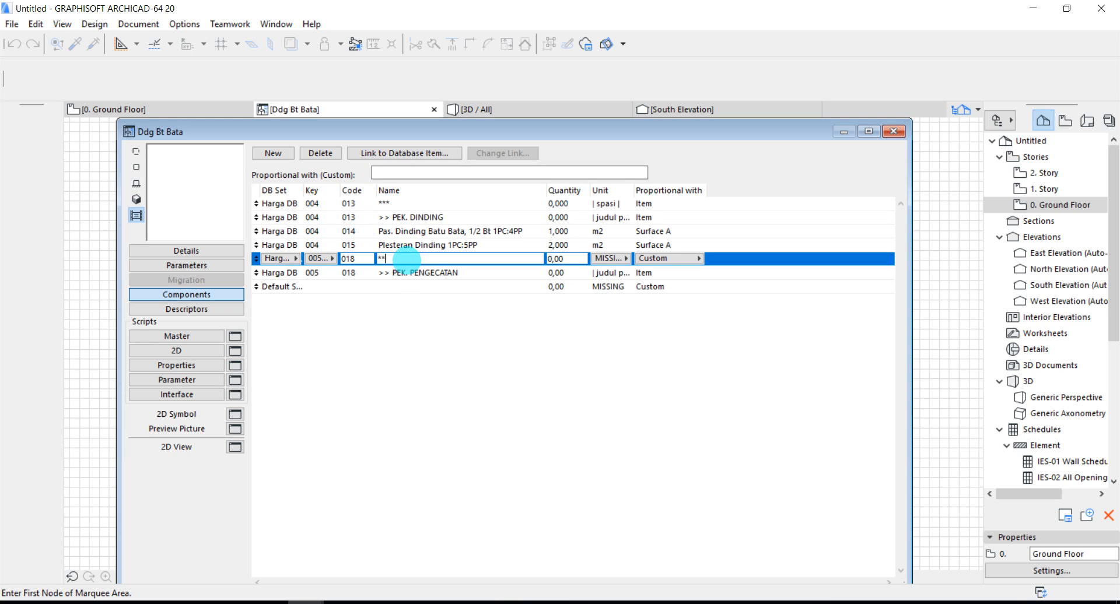
left_click(606, 259)
left_click(661, 273)
left_click(668, 258)
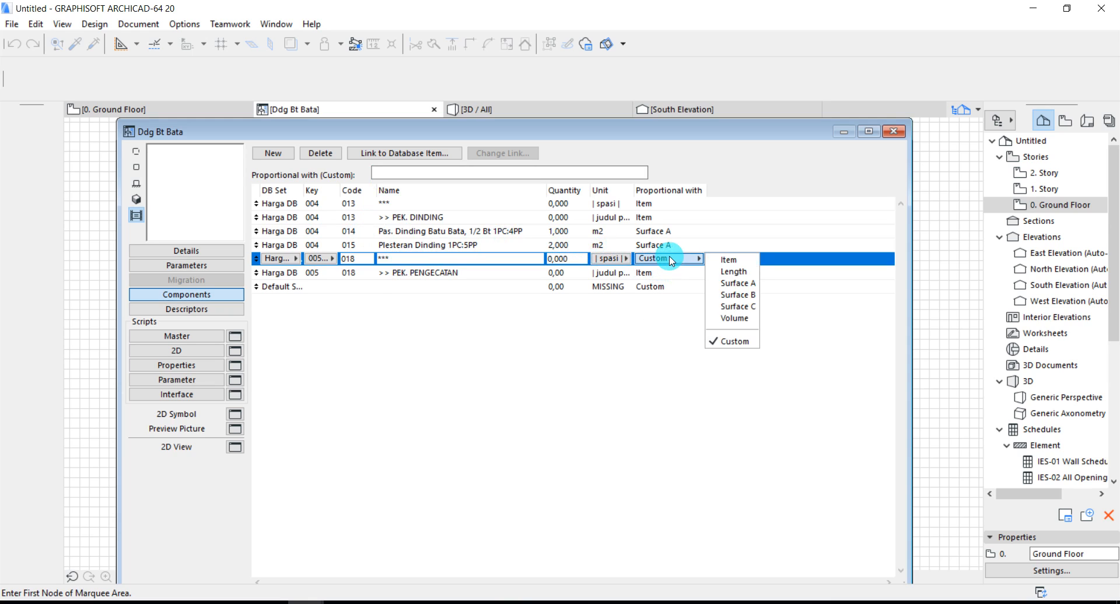
left_click(671, 260)
- Link the empty last row to Harga DB item 019 Pengecatan Dinding Exterior, Cat Weather Shield under key 005, and fit the Name column
left_click(272, 287)
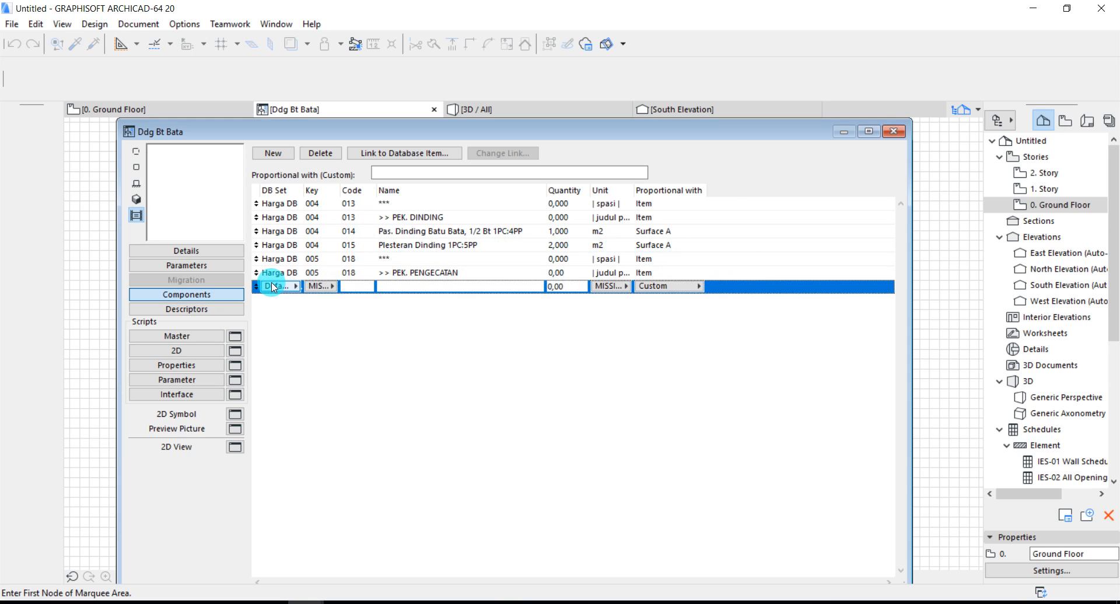
left_click(275, 286)
left_click(335, 311)
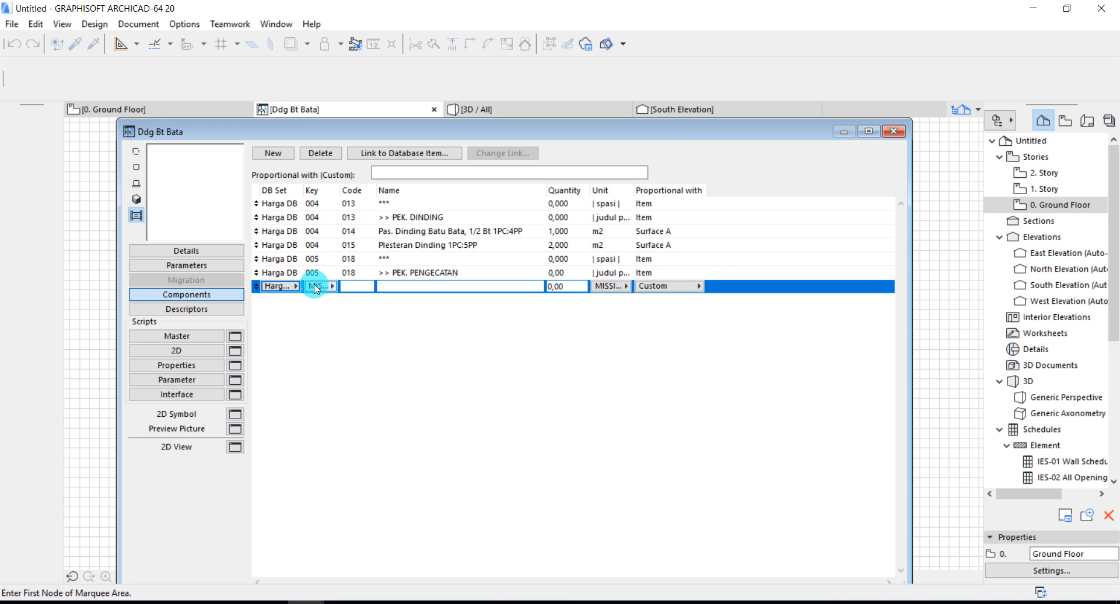
left_click(319, 286)
left_click(370, 334)
left_click(355, 287)
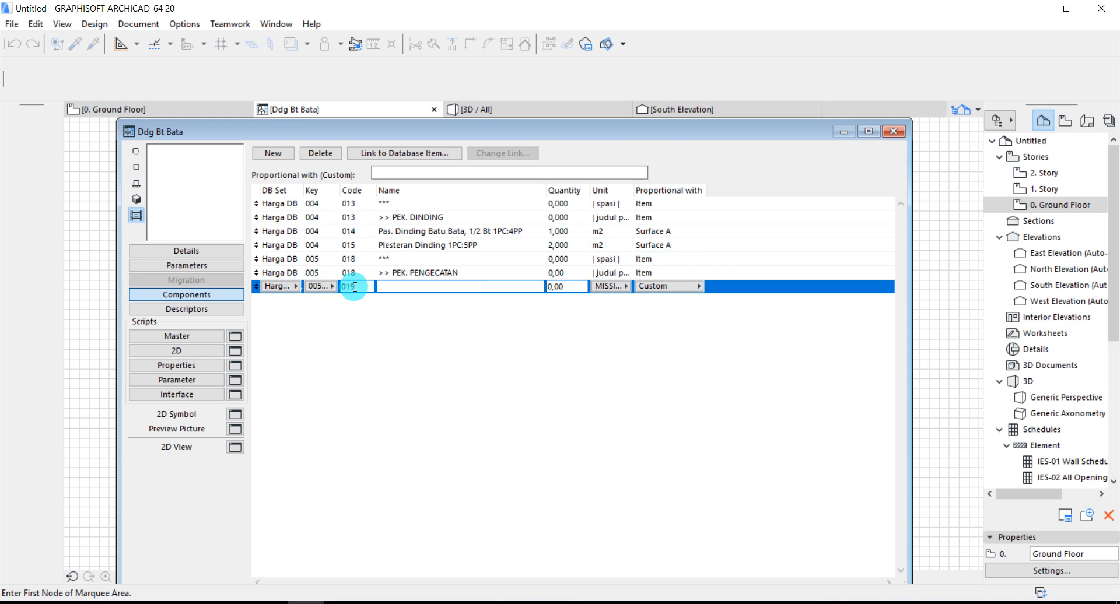
left_click(370, 154)
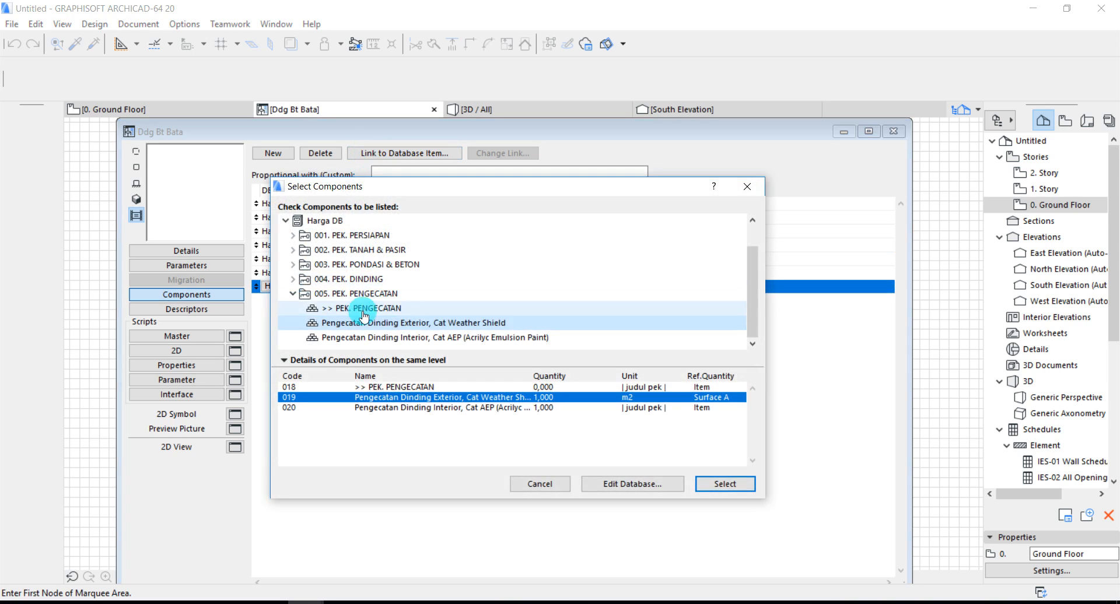
left_click(717, 486)
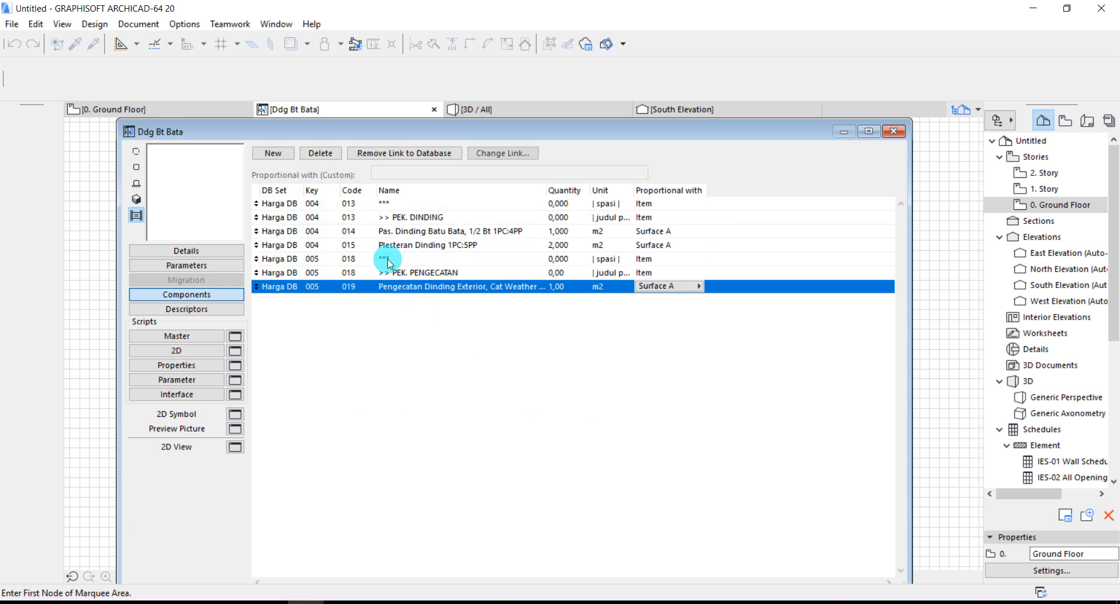
double_click(549, 190)
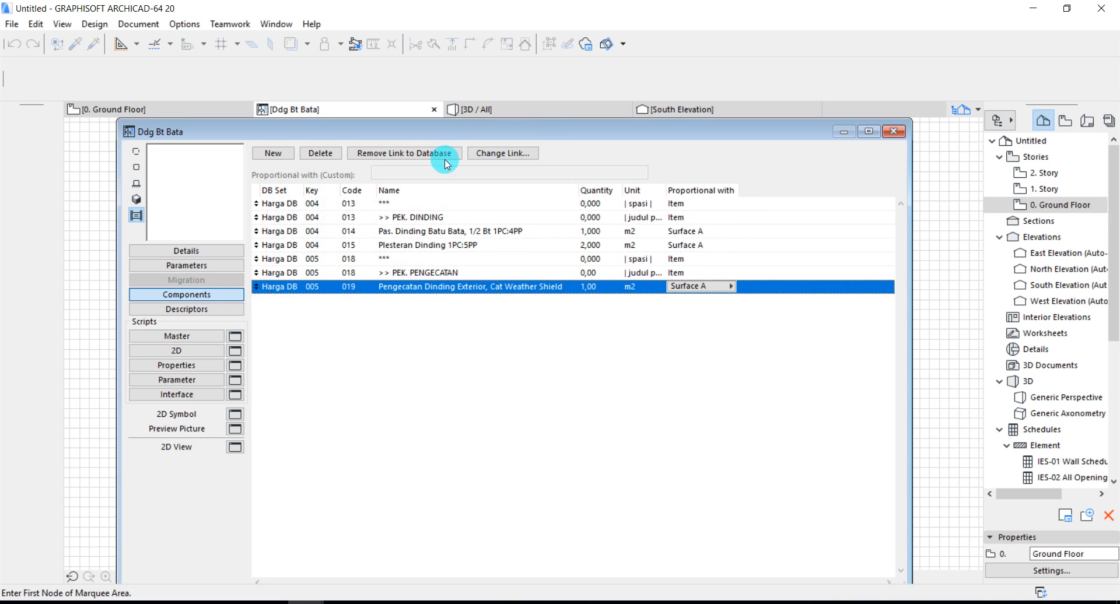
- Add a component row linked to Harga DB item 020 Pengecatan Dinding Interior, Cat AEP (Acrilyc Emulsion Paint) under key 005
left_click(257, 155)
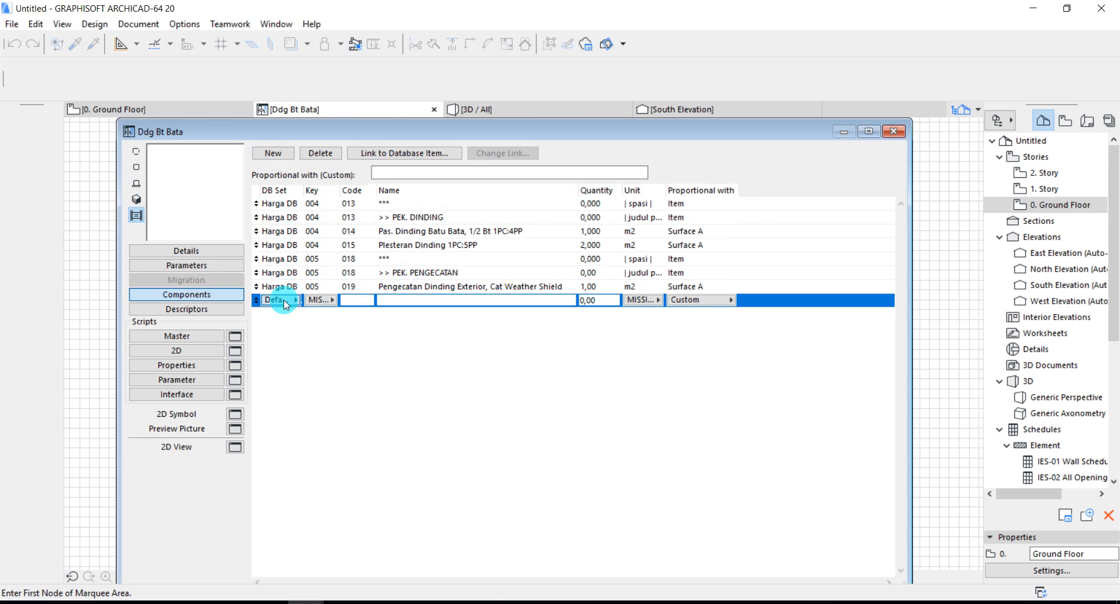
left_click(280, 300)
left_click(322, 325)
left_click(315, 300)
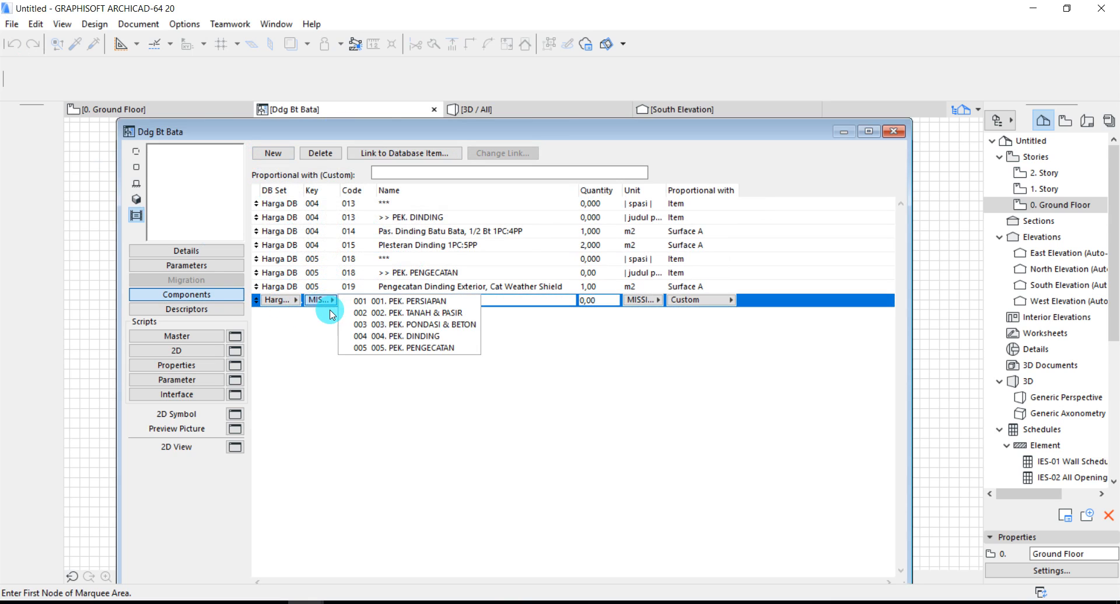
left_click(360, 348)
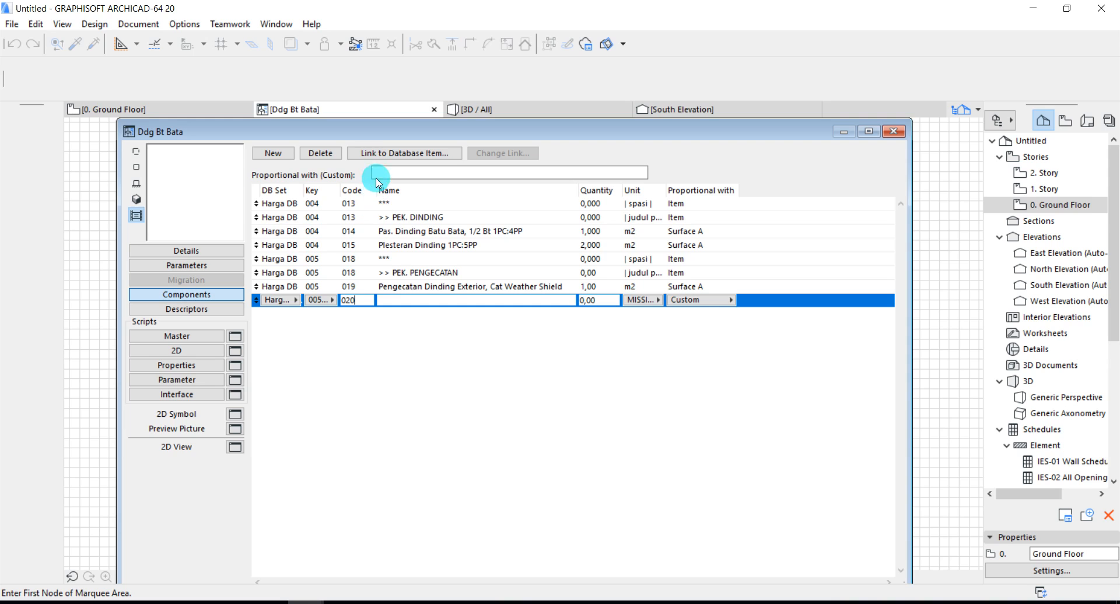
left_click(376, 153)
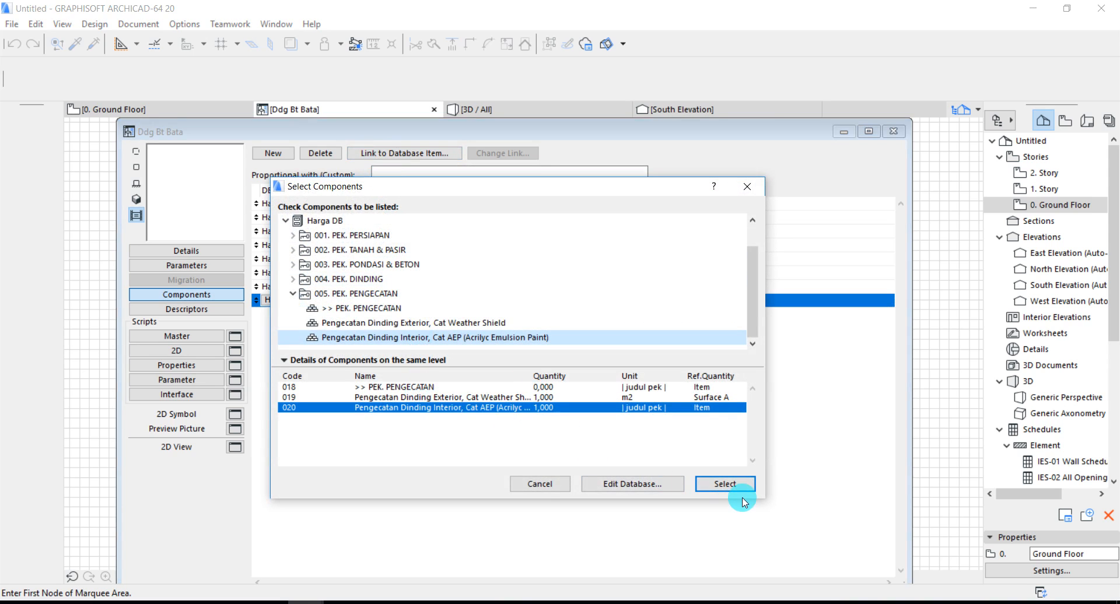
left_click(725, 486)
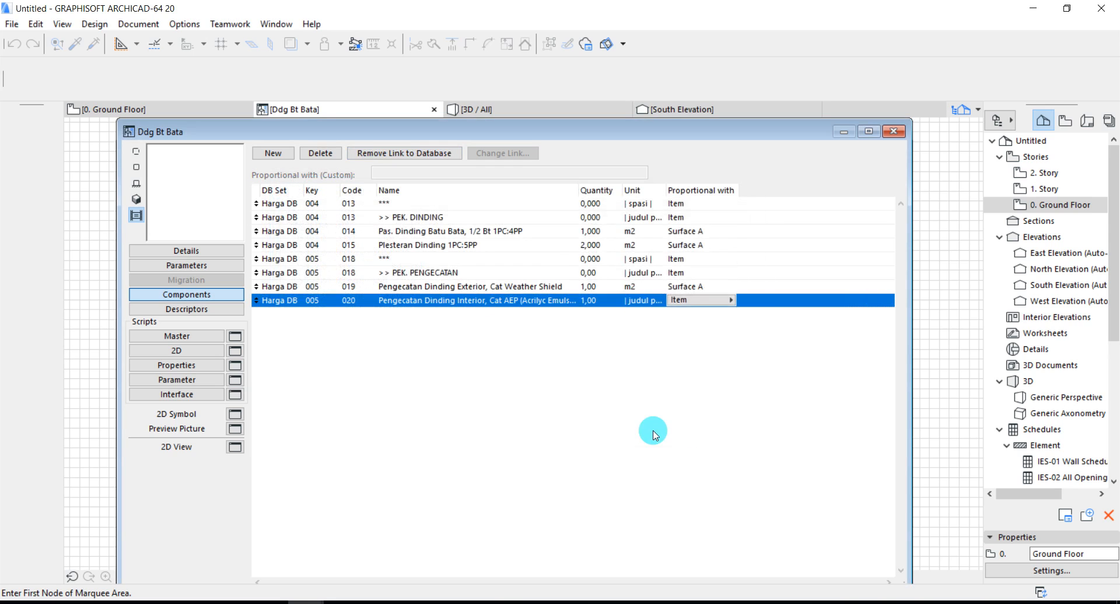
- Set database item 020's unit to m2 and reference quantity to Surface A, and relink its component row to the edited item
left_click(401, 152)
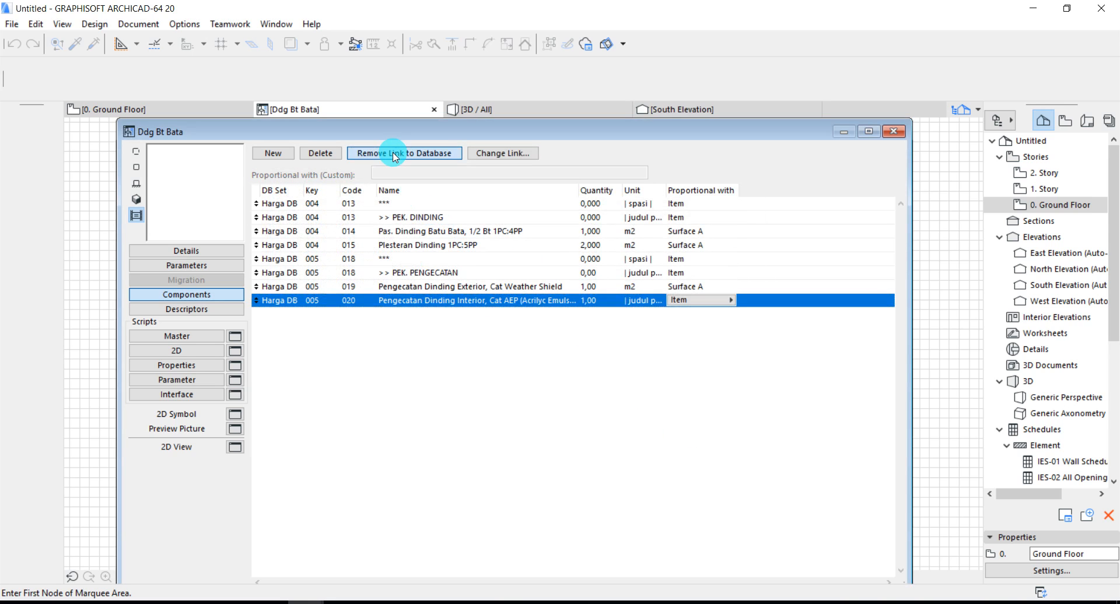
left_click(401, 151)
left_click(594, 484)
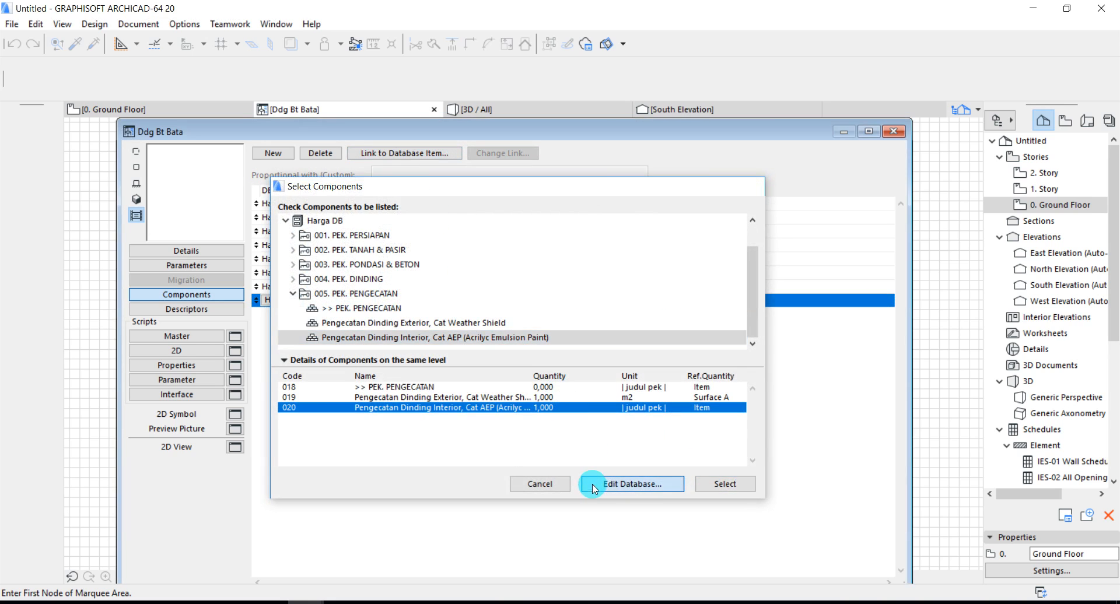
left_click(611, 339)
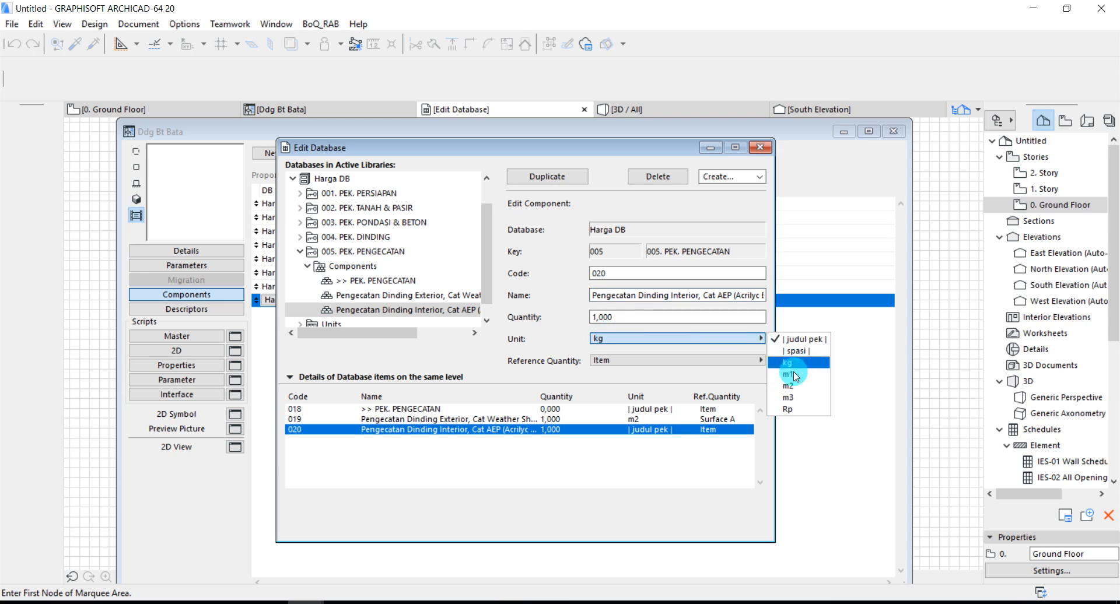
left_click(790, 373)
left_click(758, 360)
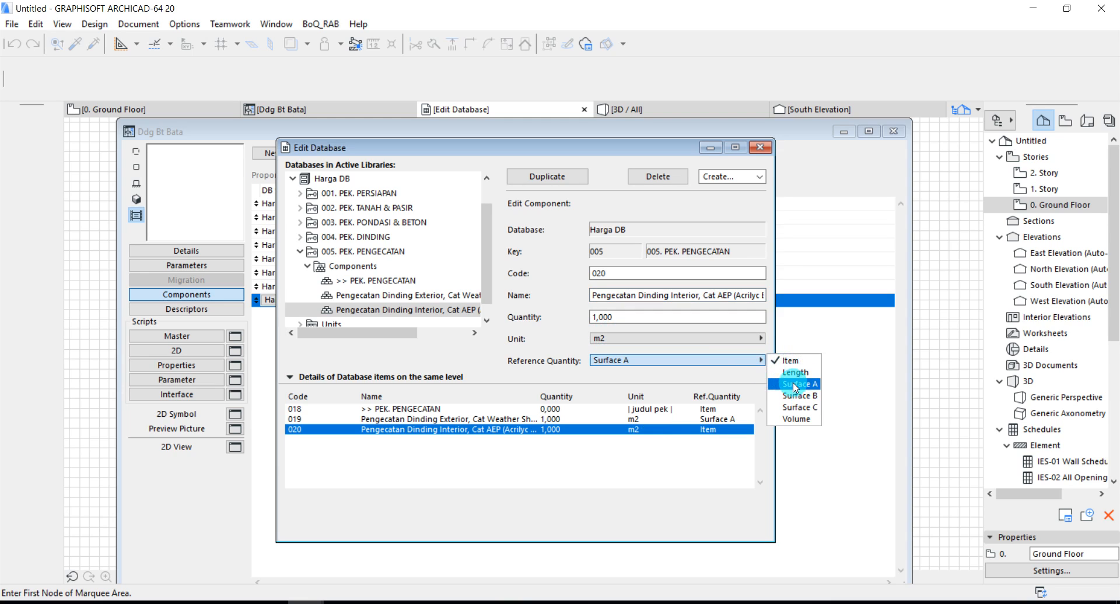
left_click(799, 383)
left_click(754, 150)
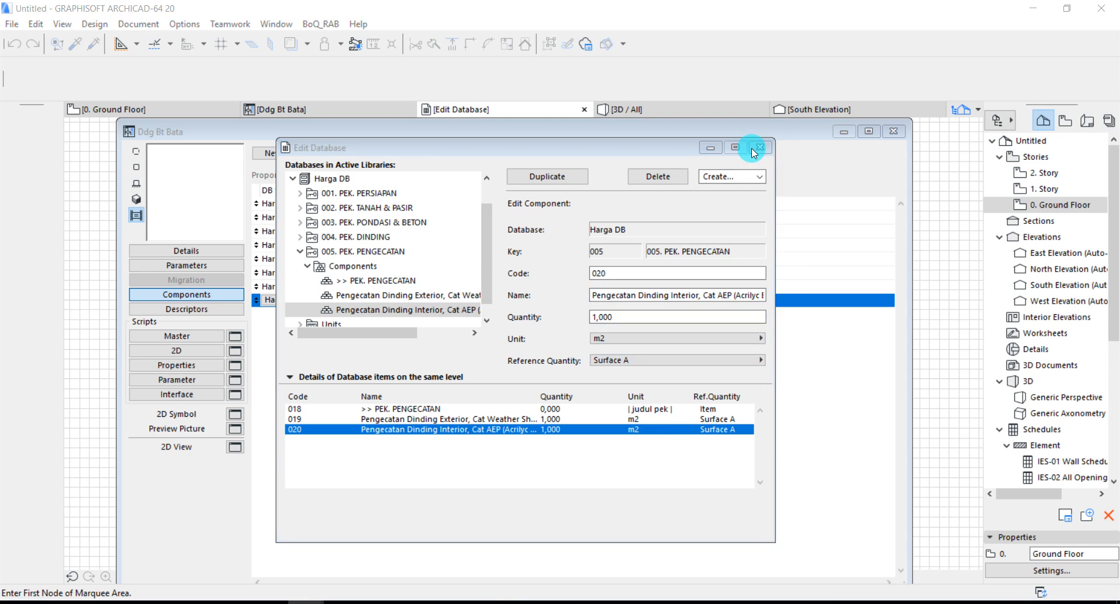
left_click(648, 243)
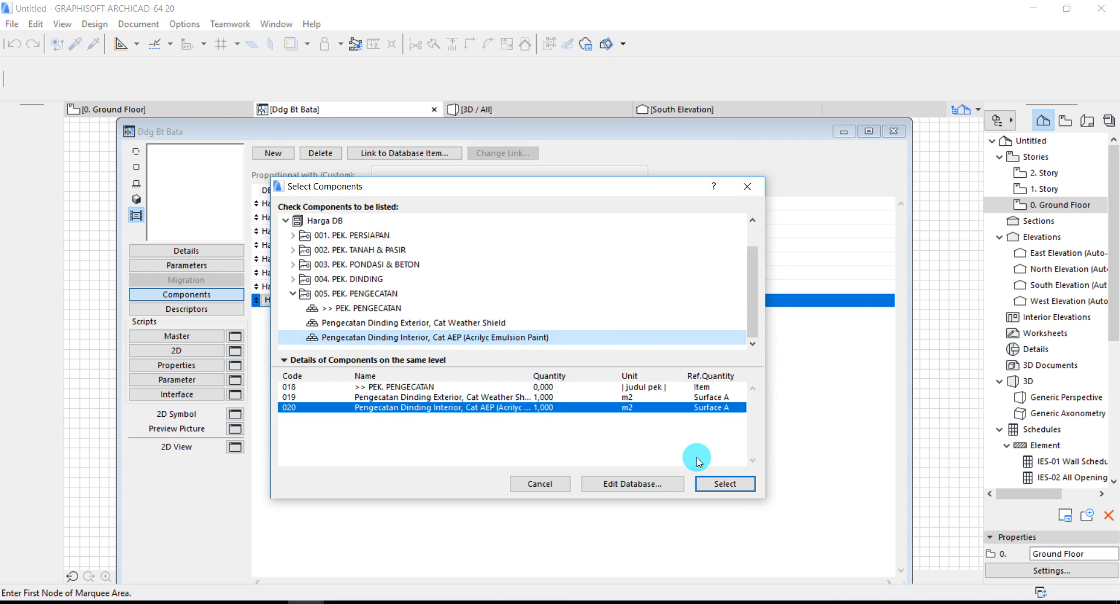
left_click(723, 484)
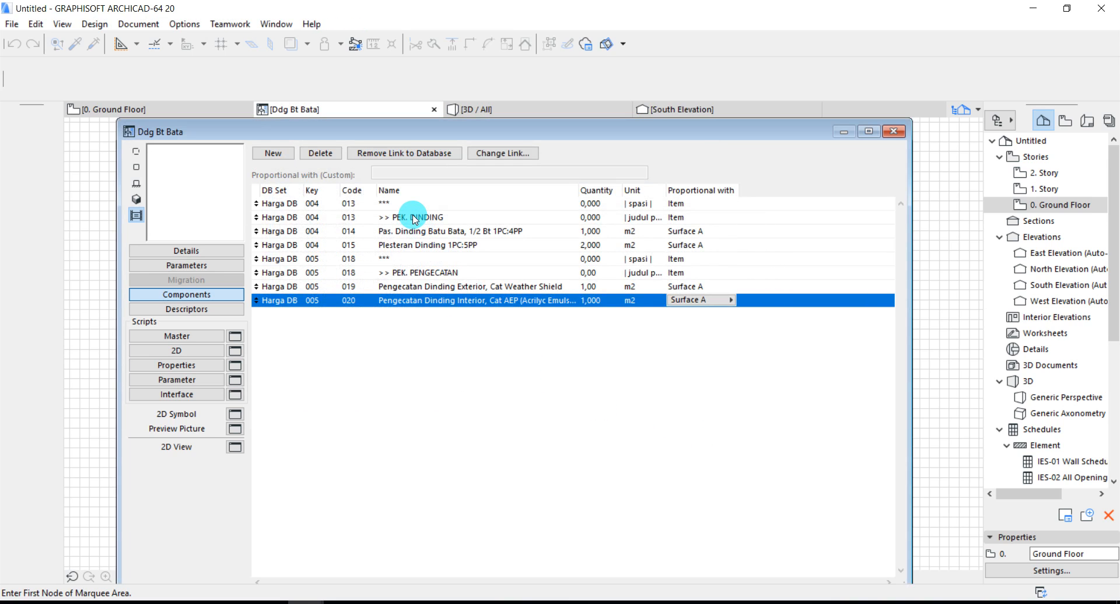
- Widen the Name column to fit the longest component name and save the Ddg Bt Bata object
left_click(415, 219)
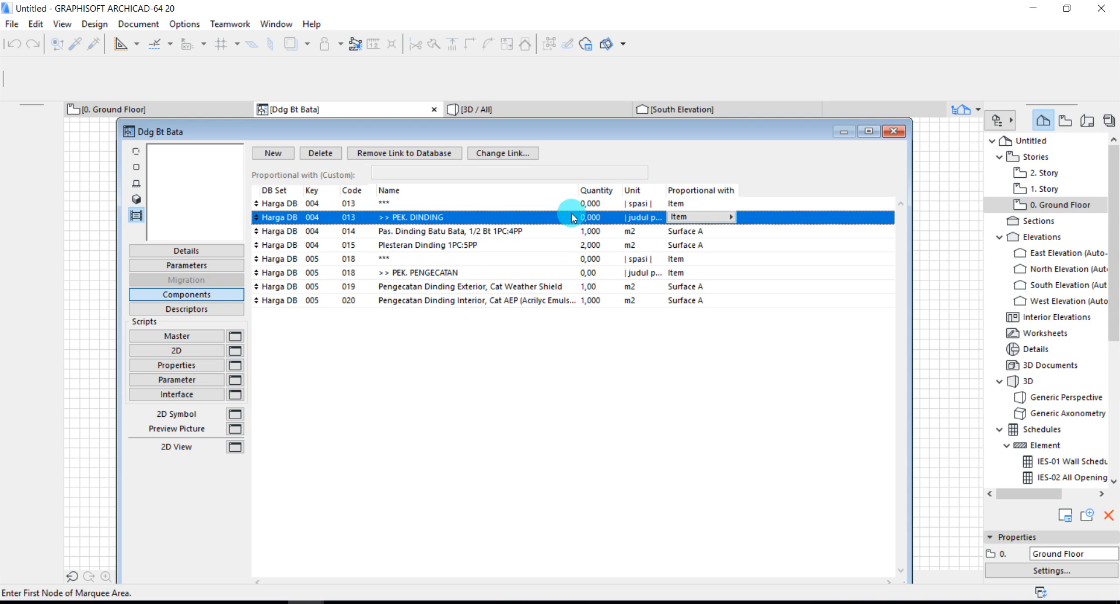
left_click_drag(577, 190, 634, 190)
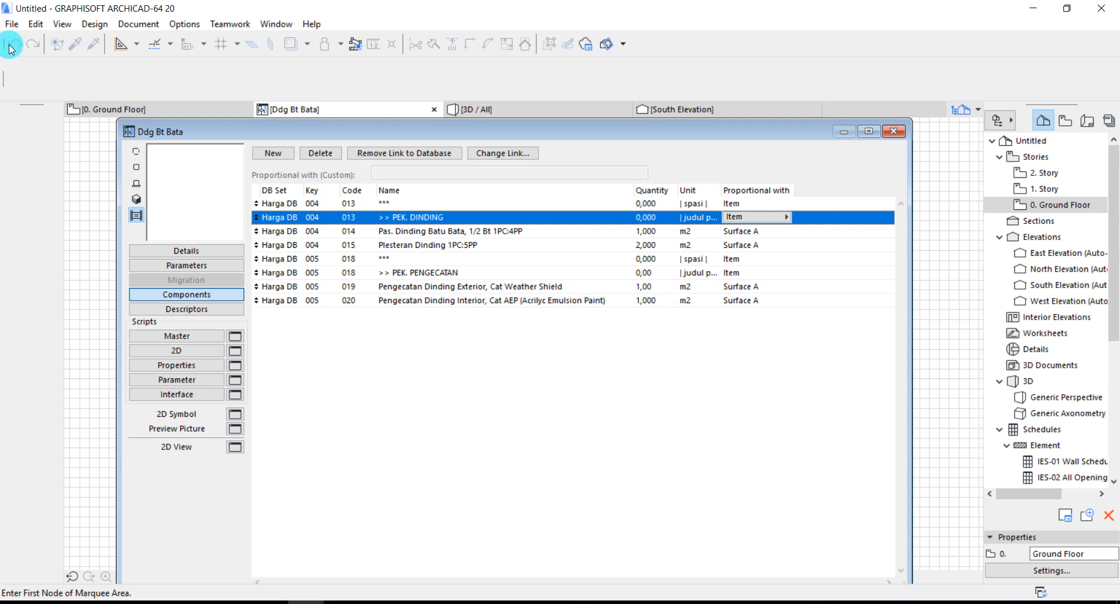
left_click(9, 26)
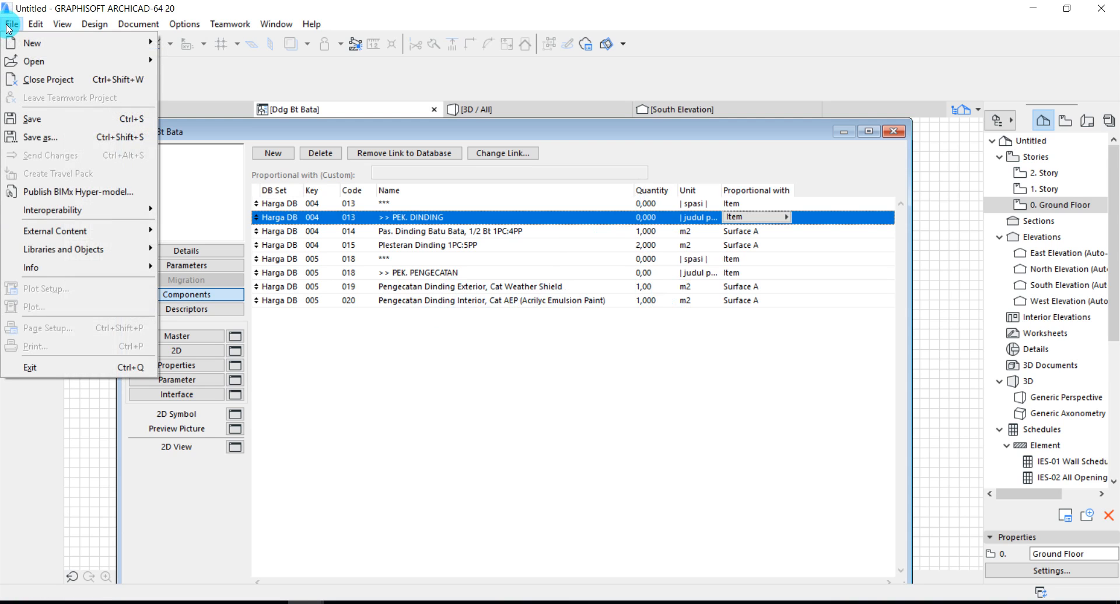
left_click(43, 117)
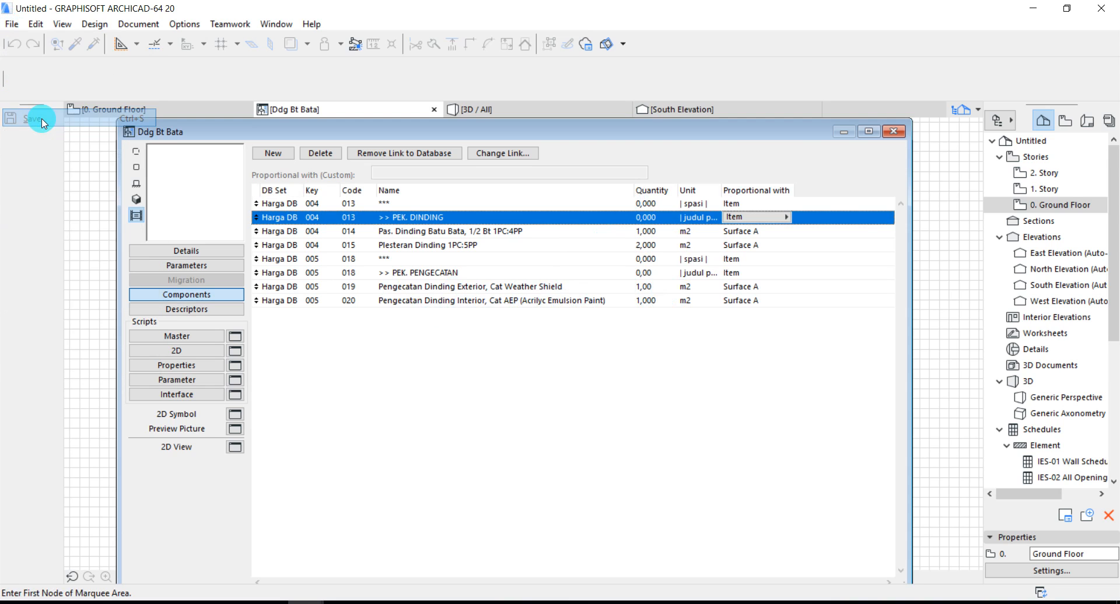
- Save a copy of the Ddg Bt Bata object as Sloef 15x20 in the Embedded Library
left_click(11, 24)
left_click(38, 139)
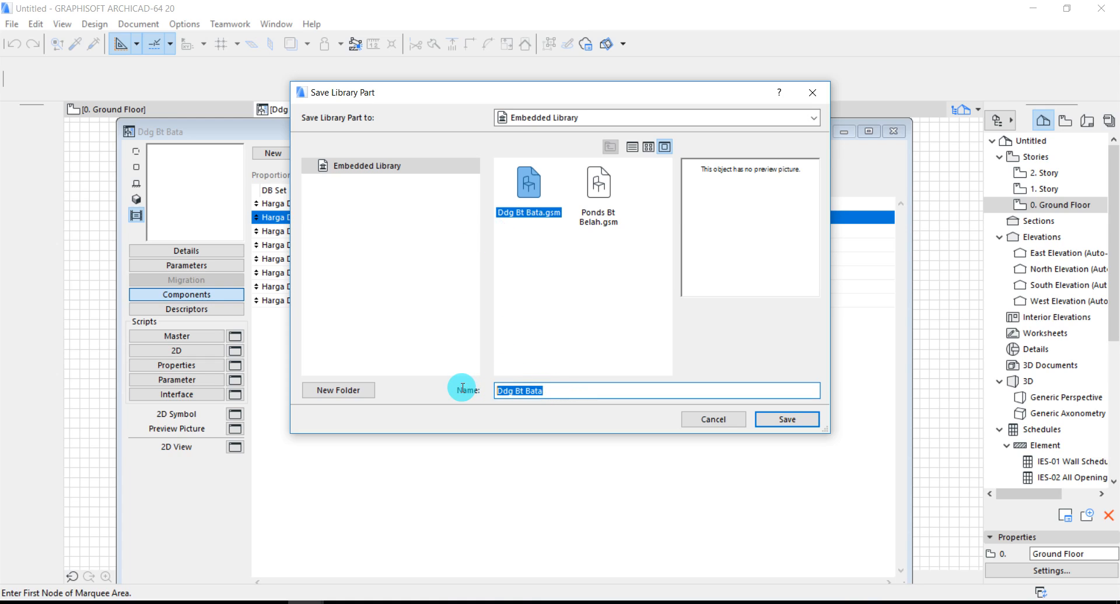
type("Sloef 15x20")
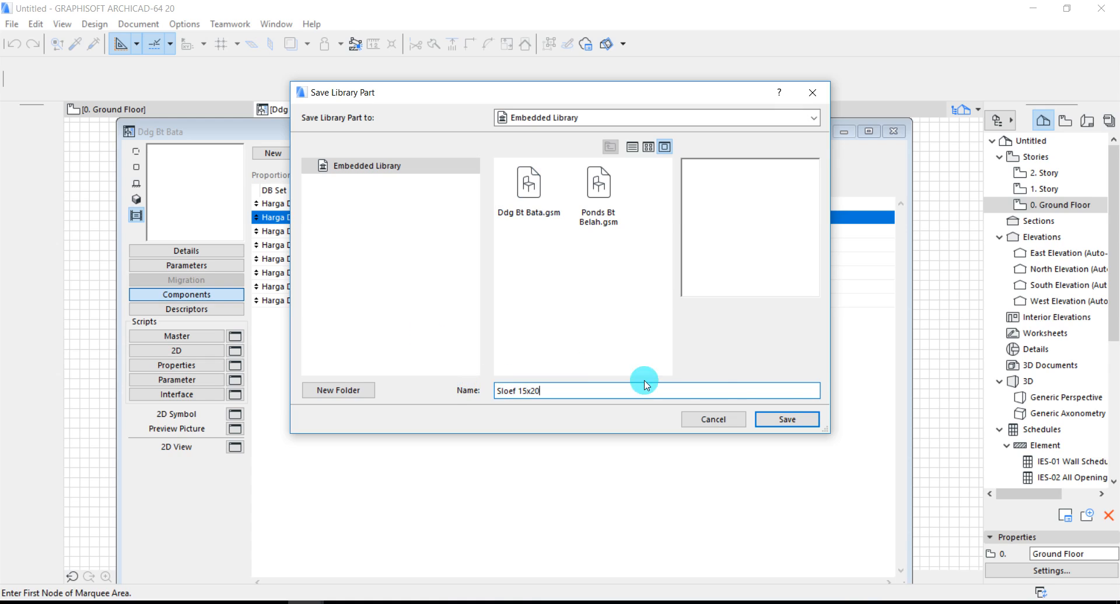
left_click(786, 419)
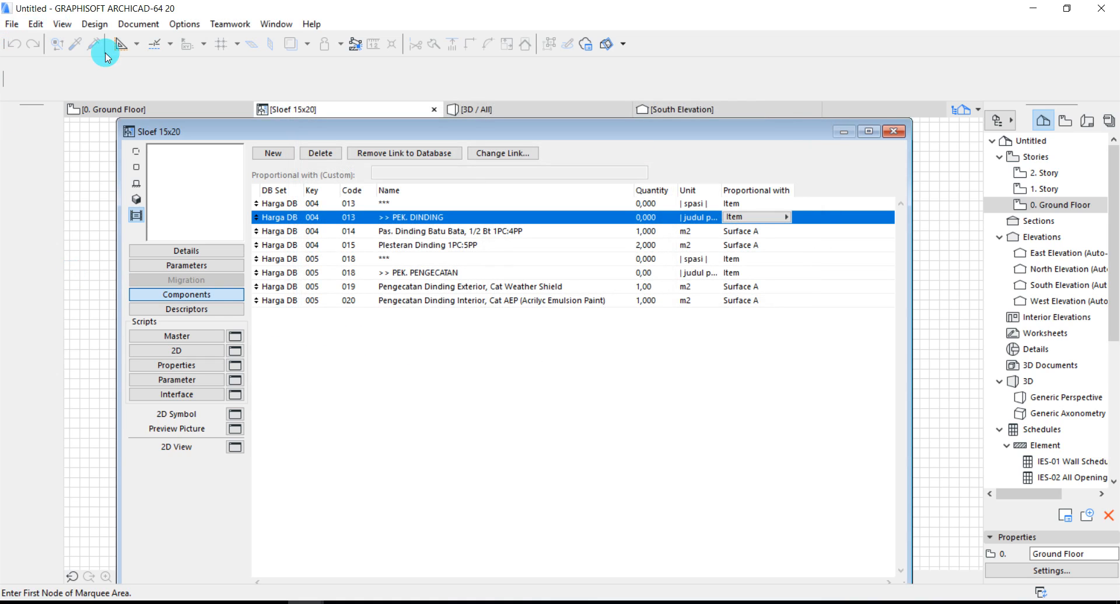
- Link the first component row to Harga DB item 012 >> PEK. BETON under key 003
left_click(270, 202)
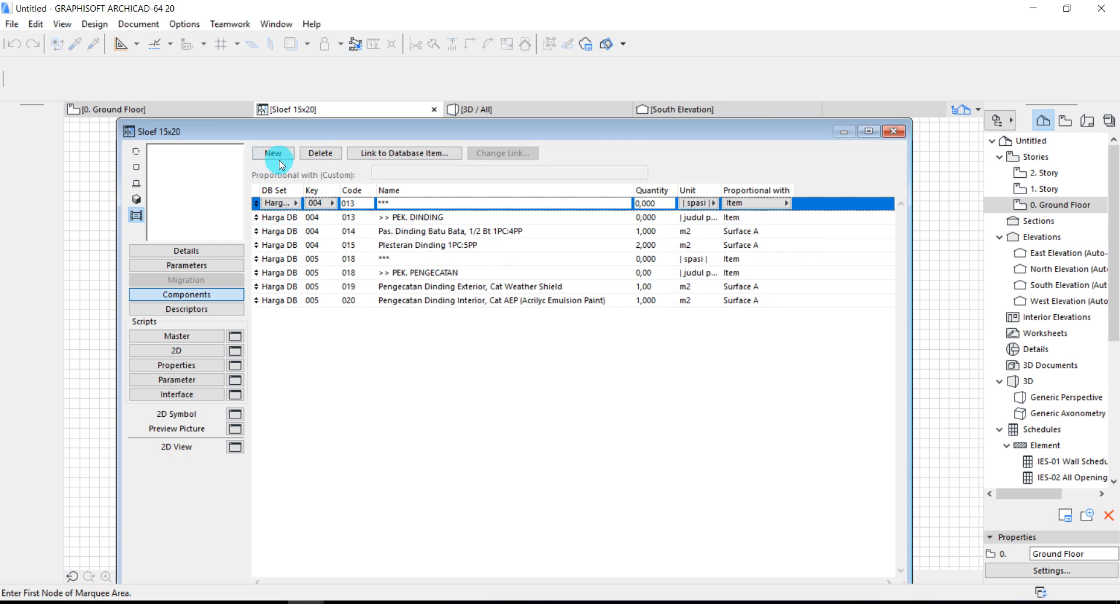
left_click(379, 153)
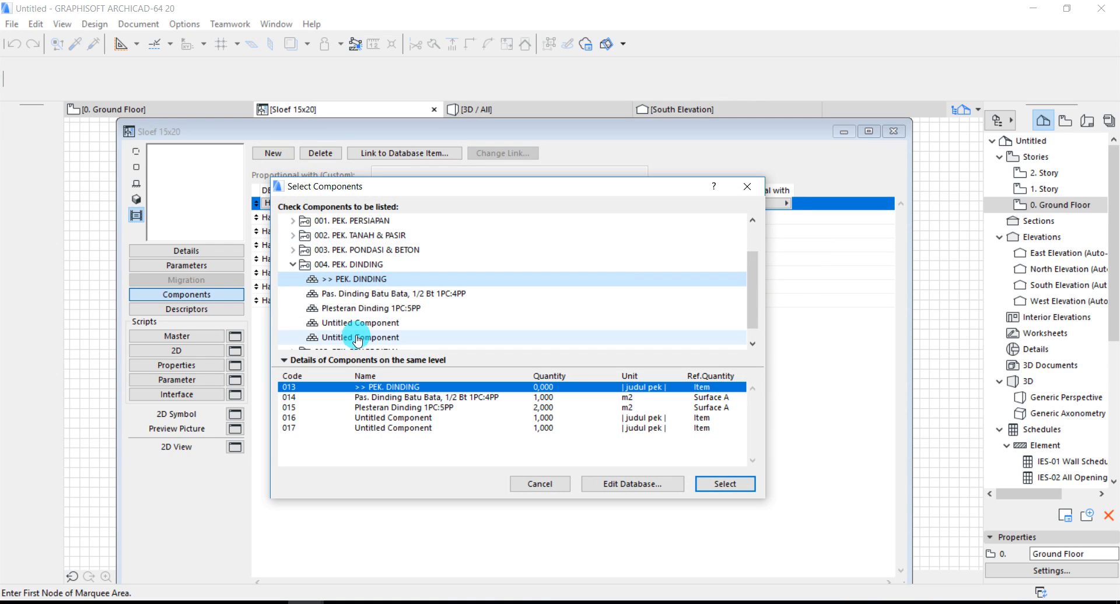
left_click(293, 265)
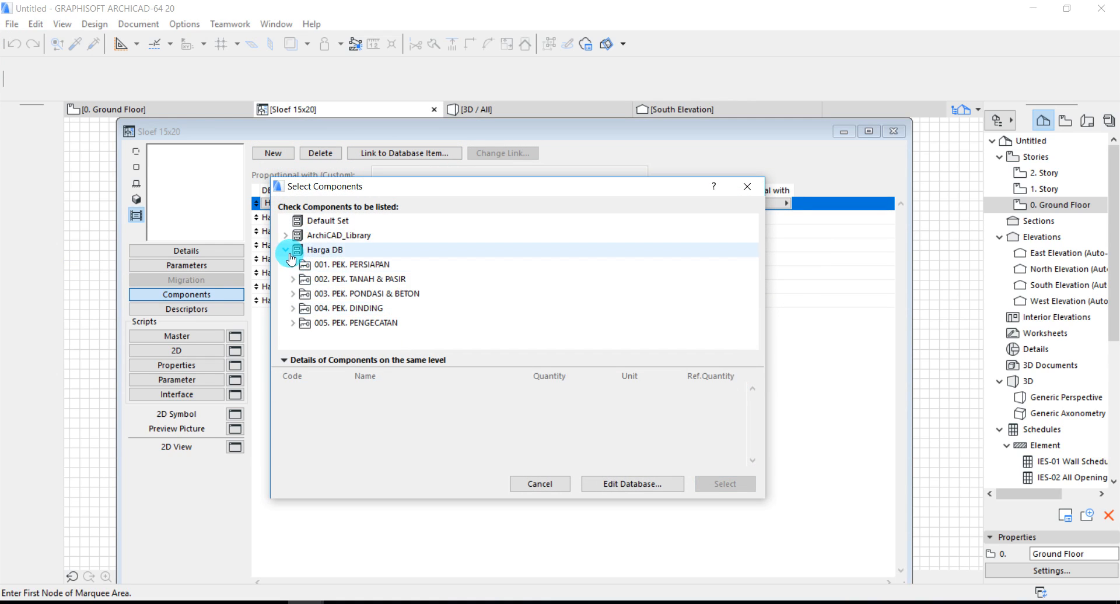
left_click(294, 293)
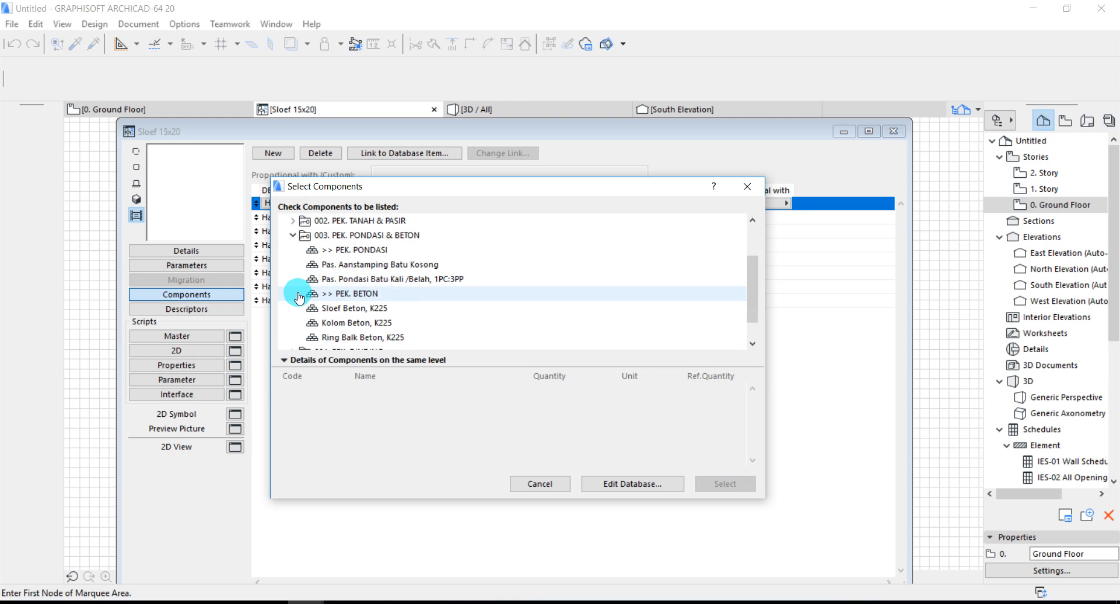
left_click(328, 250)
left_click(336, 294)
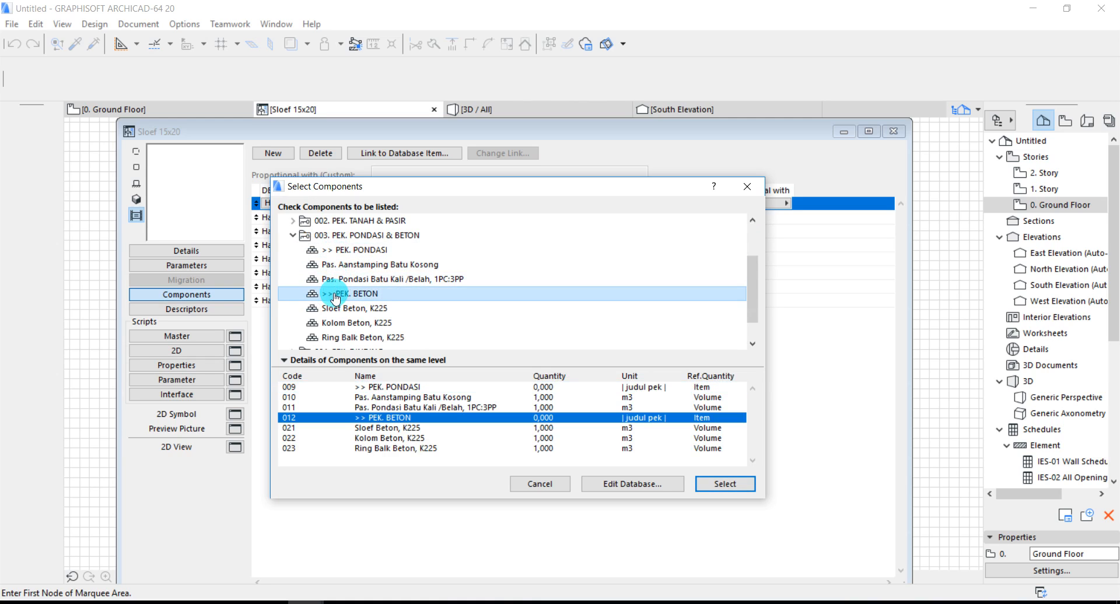
left_click(722, 484)
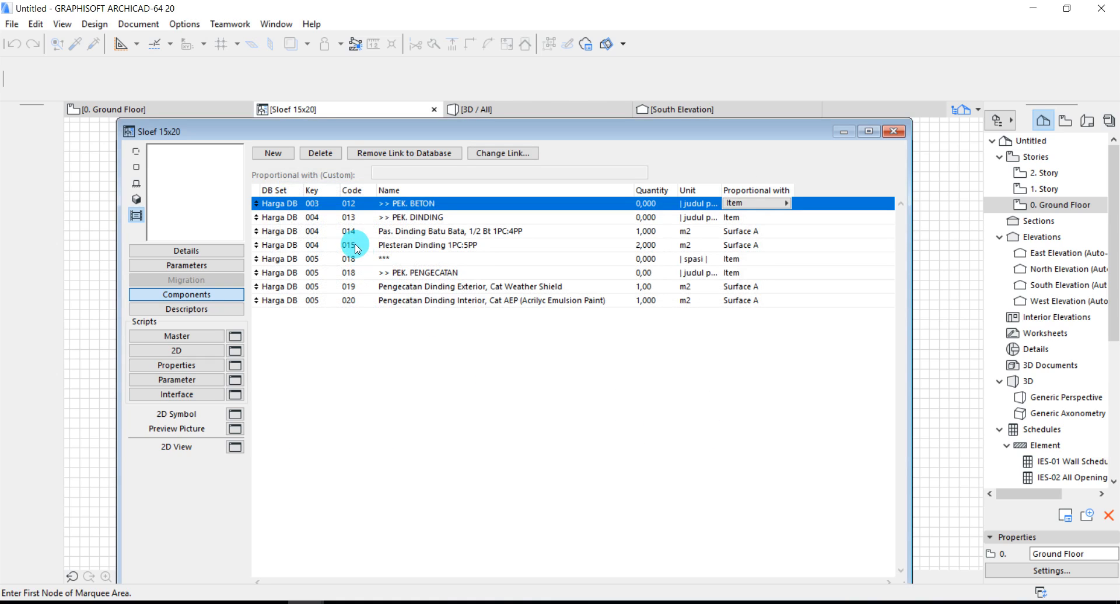
- Unlink the >> PEK. DINDING row, change its key to 003 and code to 012, and link it to >> PEK. BETON
left_click(298, 217)
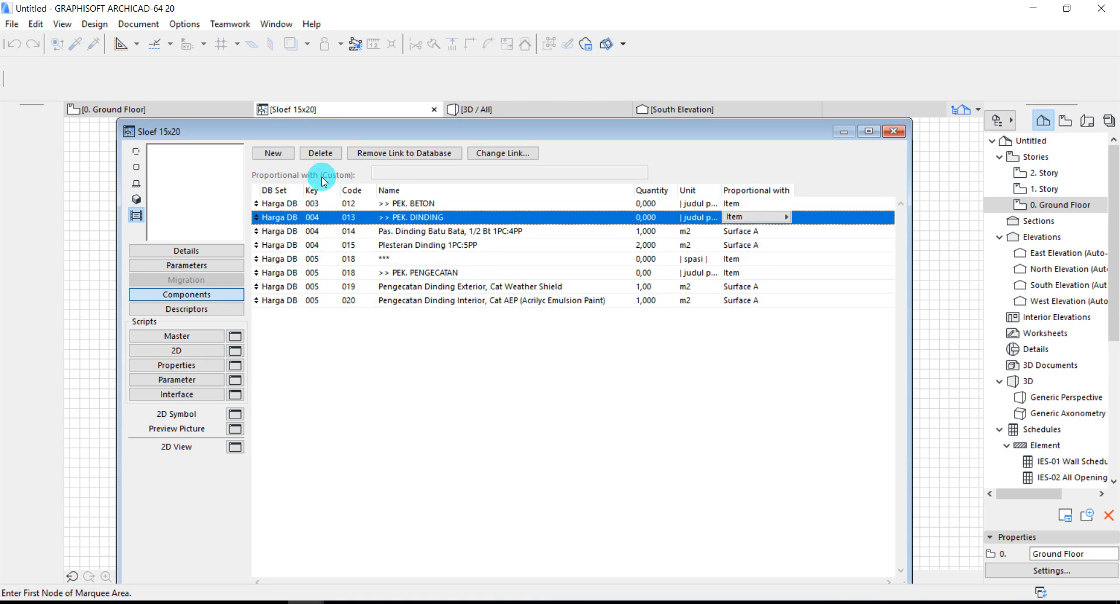
left_click(367, 156)
left_click(312, 238)
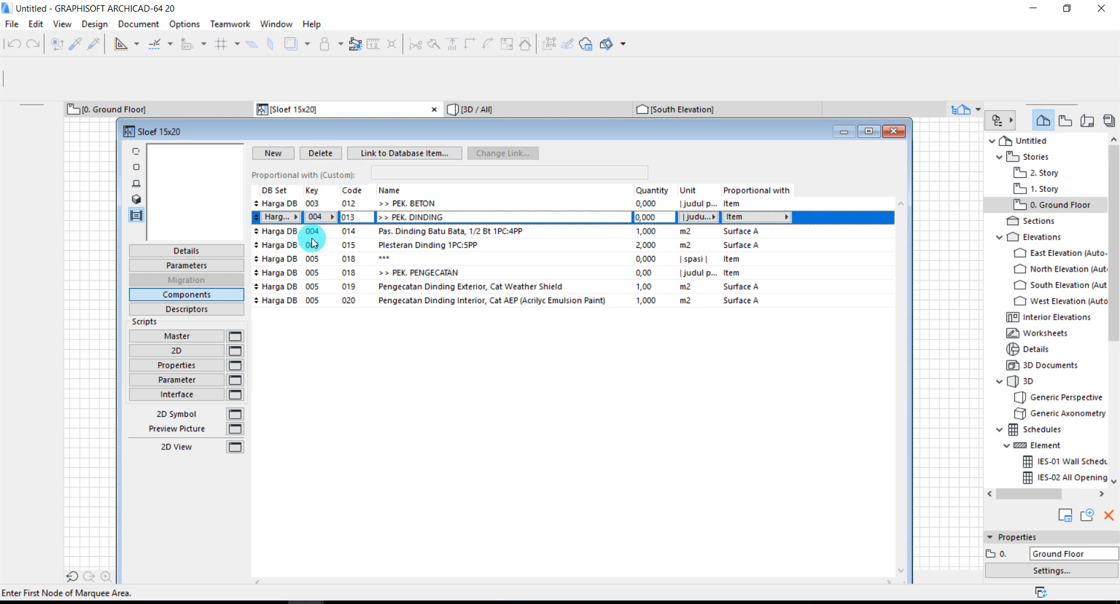
left_click(318, 220)
left_click(352, 242)
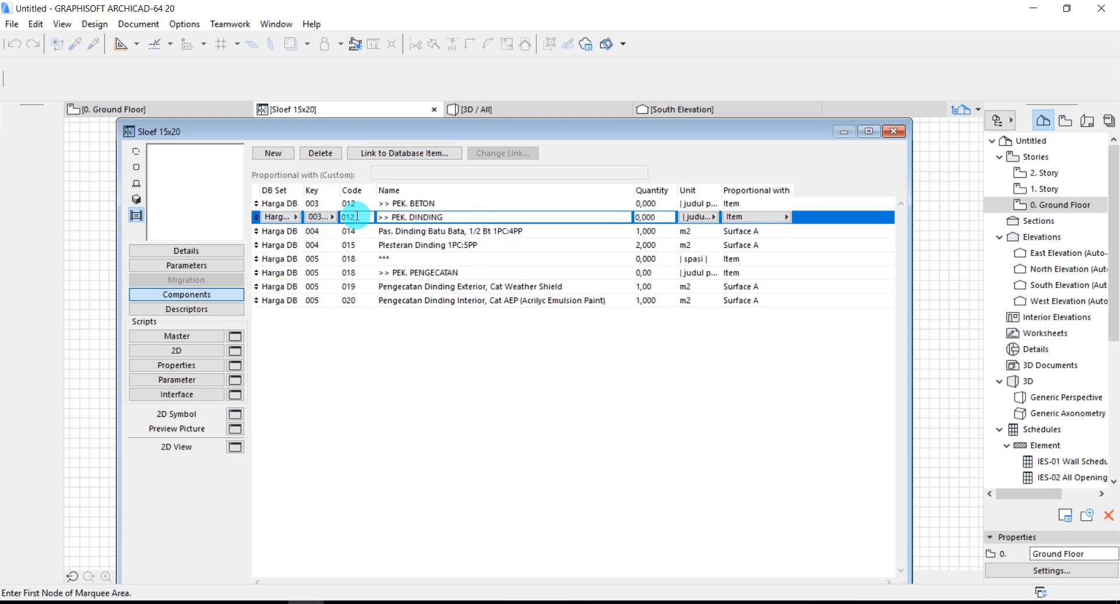
left_click(364, 154)
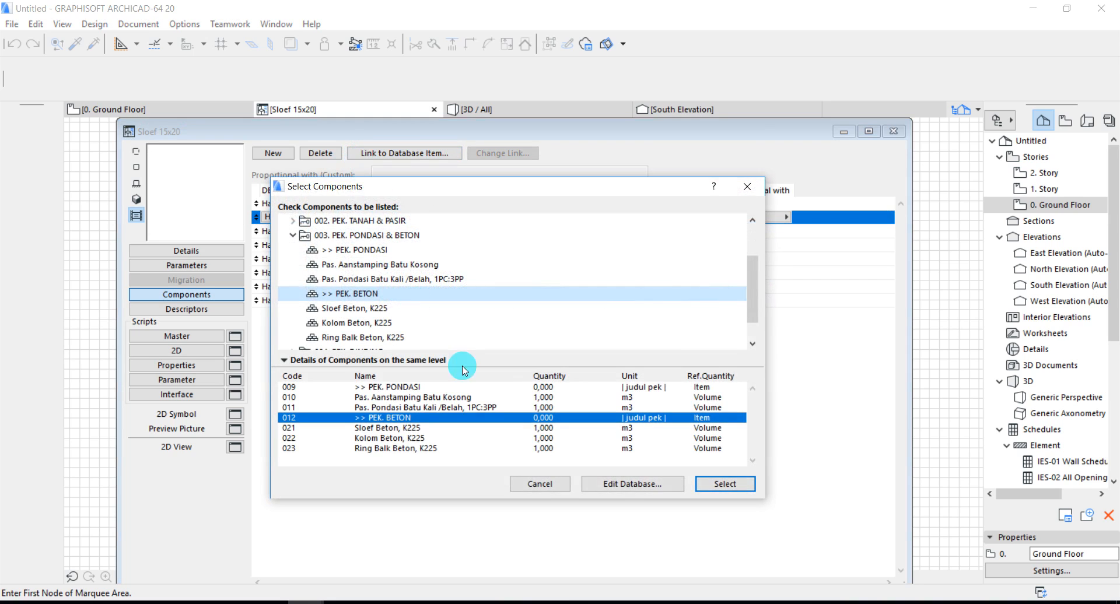
left_click(723, 484)
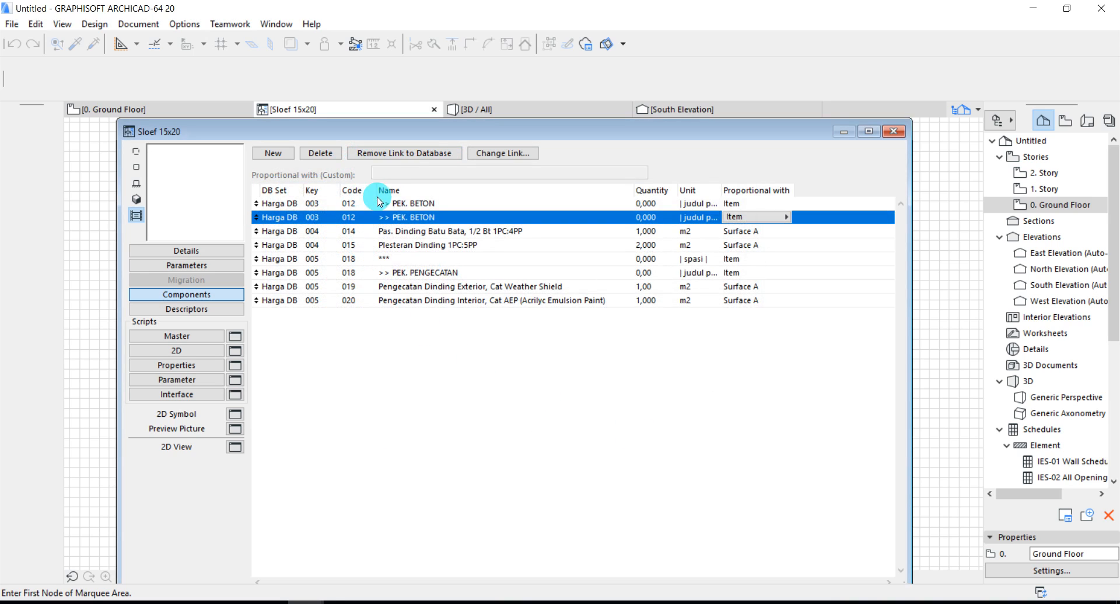
- Unlink the first >> PEK. BETON row, name it ***, and set its unit to | spasi |
left_click(400, 153)
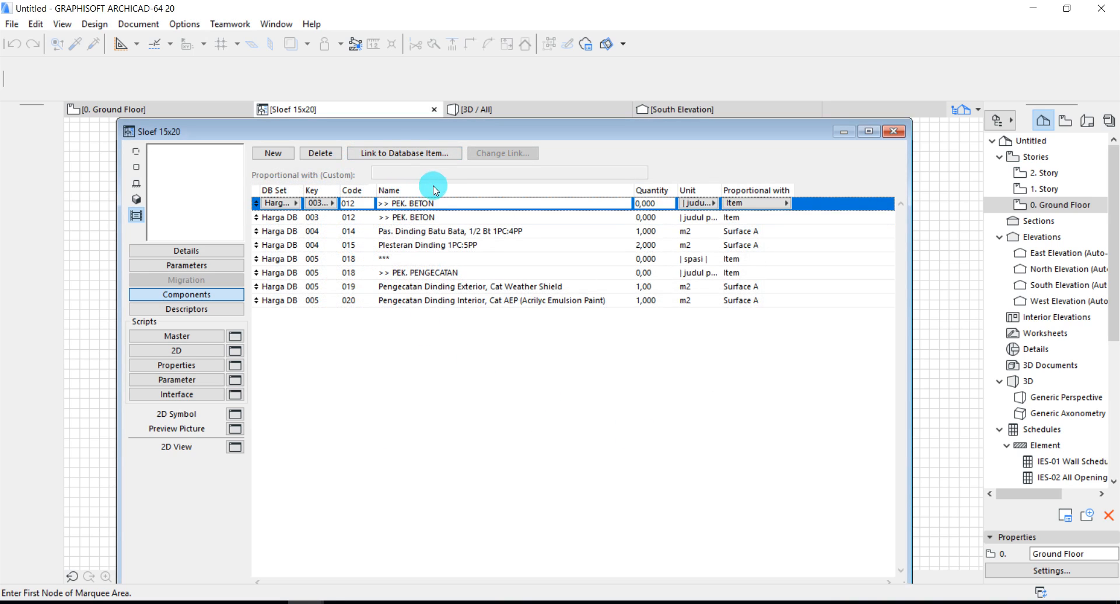
left_click_drag(435, 203, 367, 200)
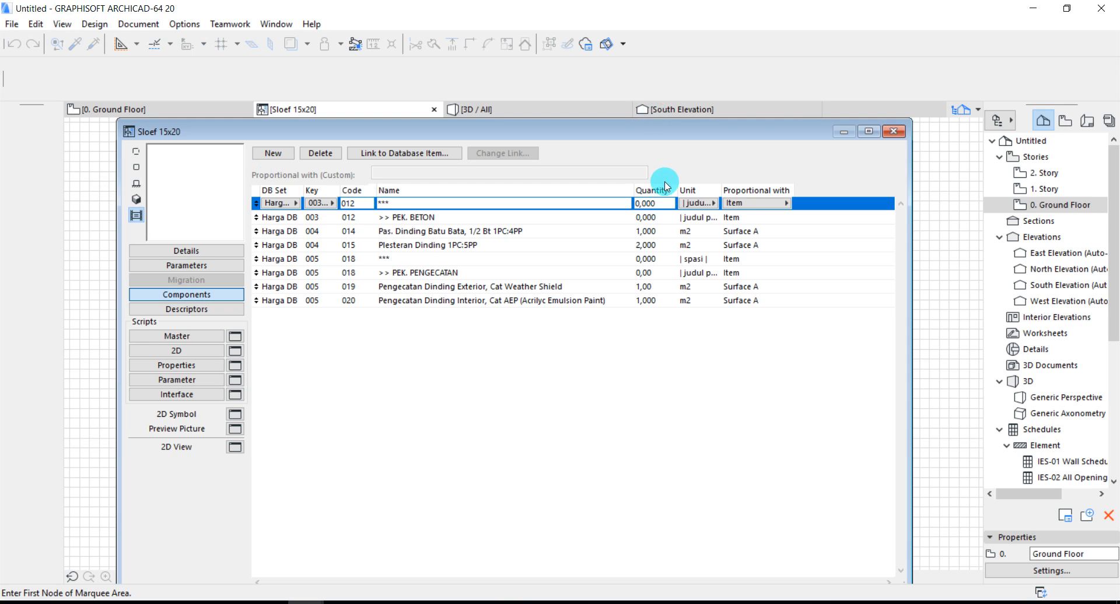
left_click(699, 205)
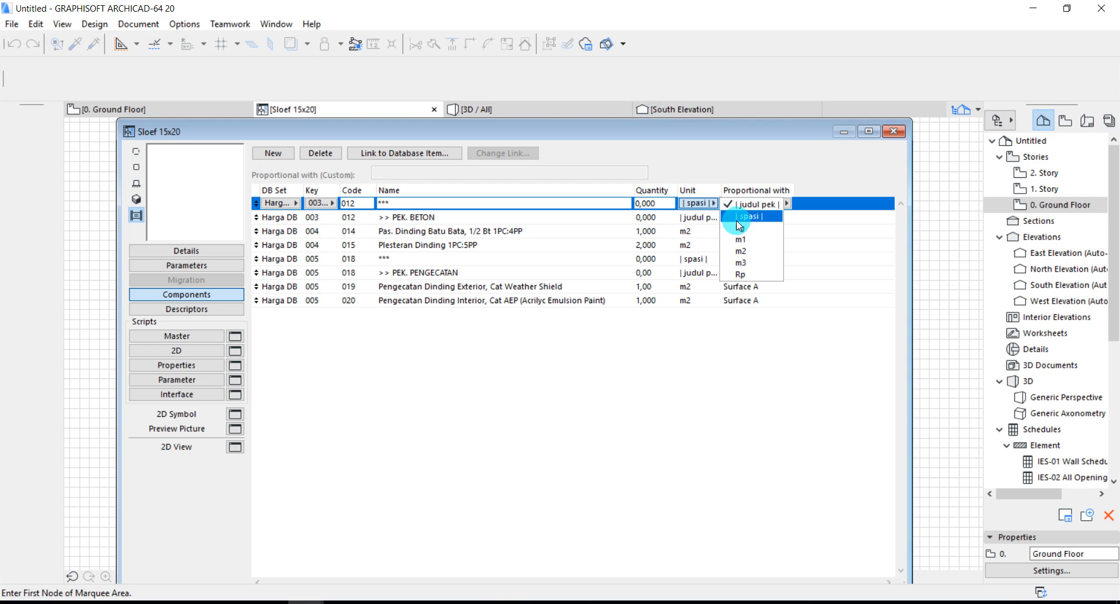
left_click(737, 221)
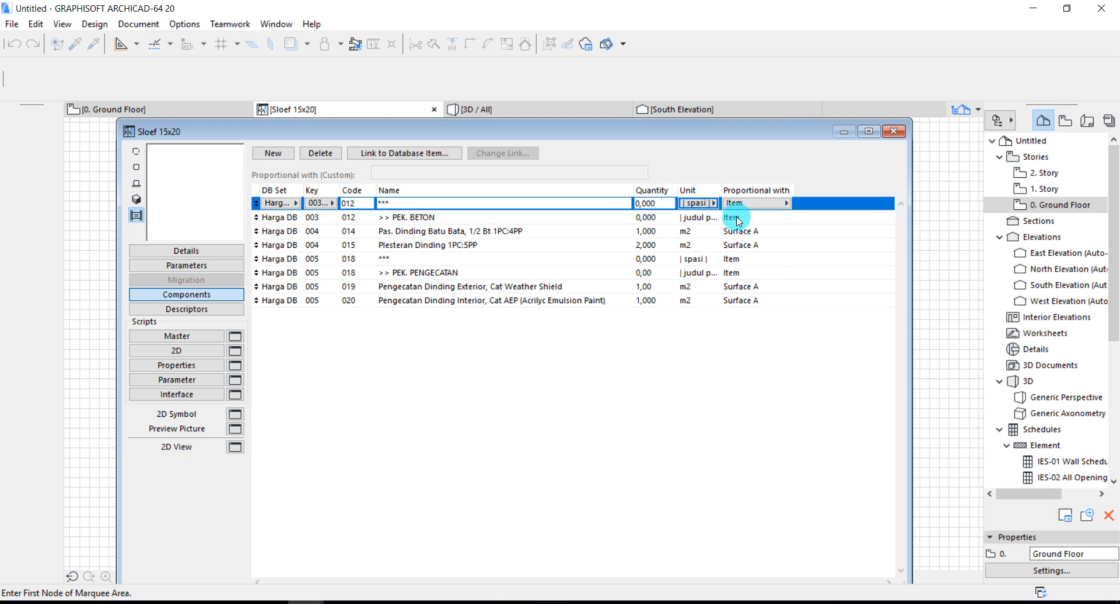
- Relink the Pas. Dinding Batu Bata row to Harga DB item 021 Sloef Beton, K225 under key 003
left_click(310, 232)
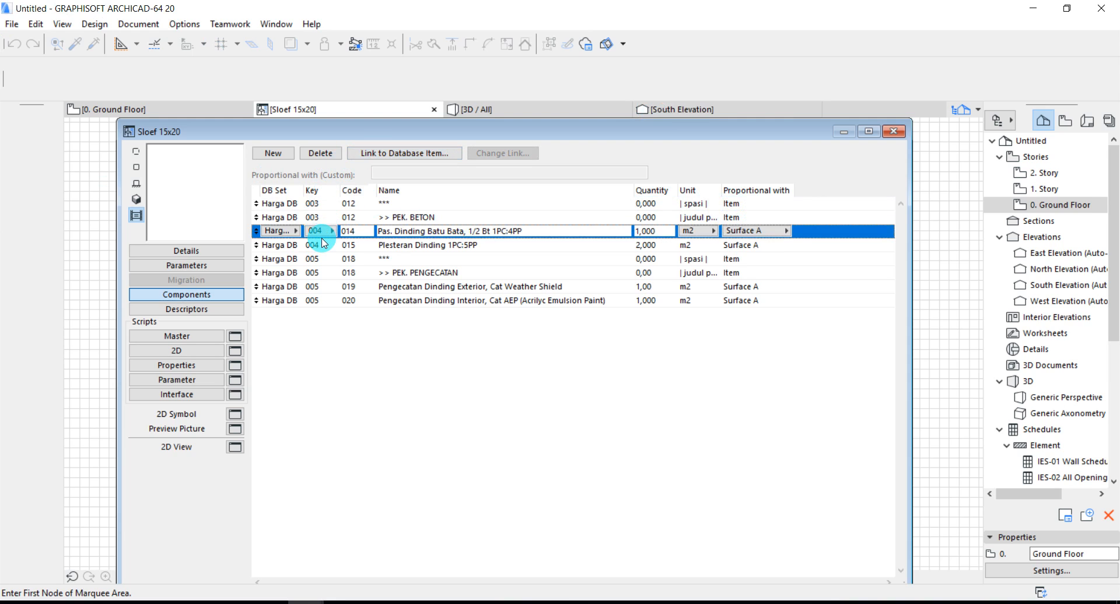
left_click(322, 235)
left_click(358, 238)
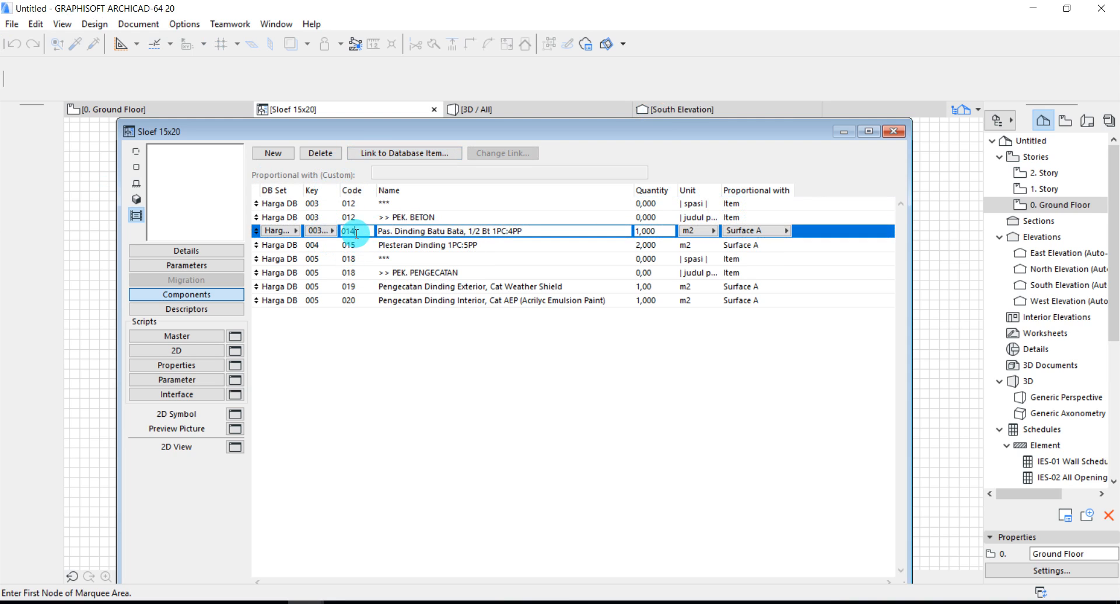
left_click(324, 233)
left_click(353, 154)
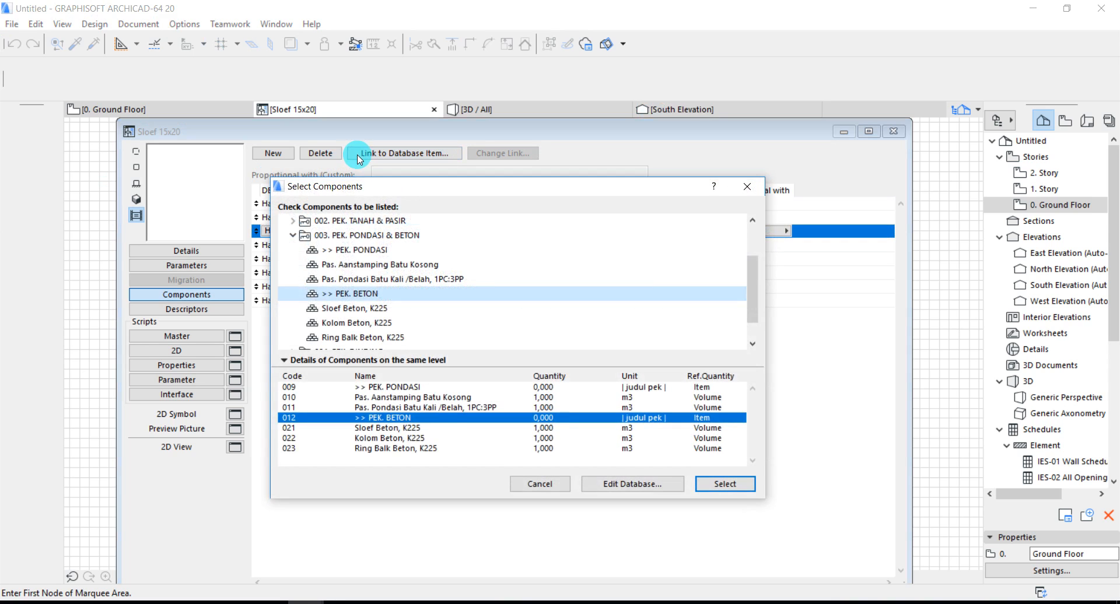
left_click(355, 308)
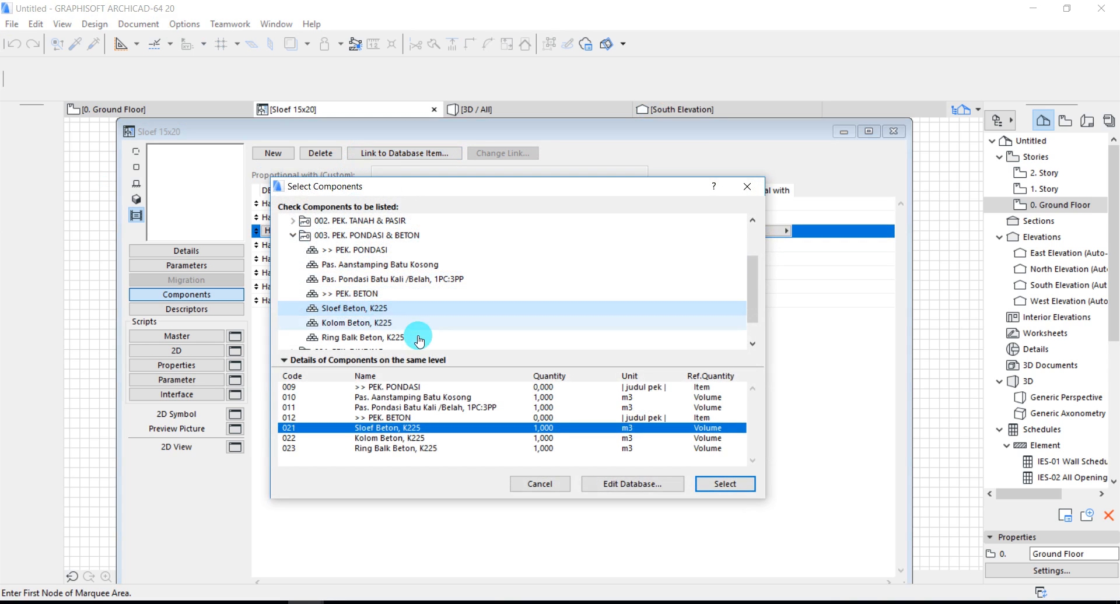
left_click(738, 484)
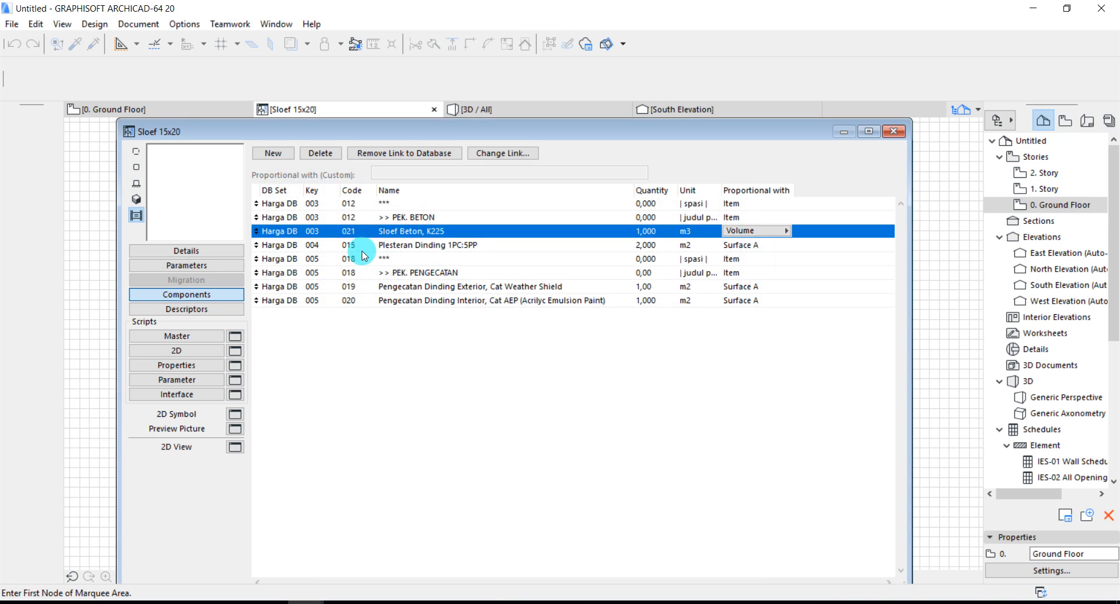
- Delete all component rows below Sloef Beton, K225, from Plesteran Dinding through Pengecatan Dinding Interior
left_click(282, 248)
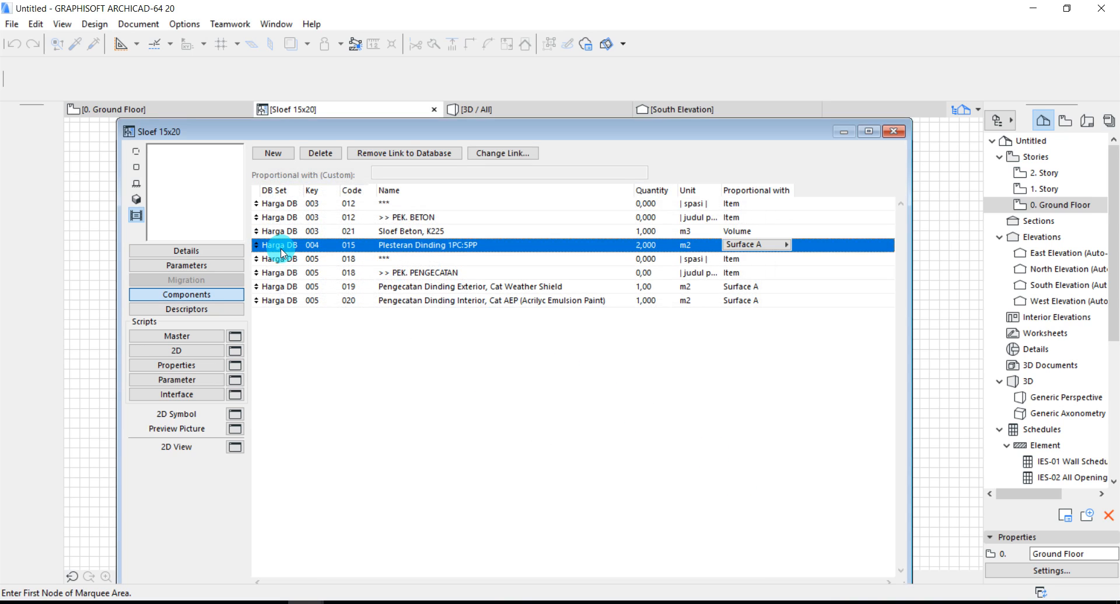
left_click(282, 300)
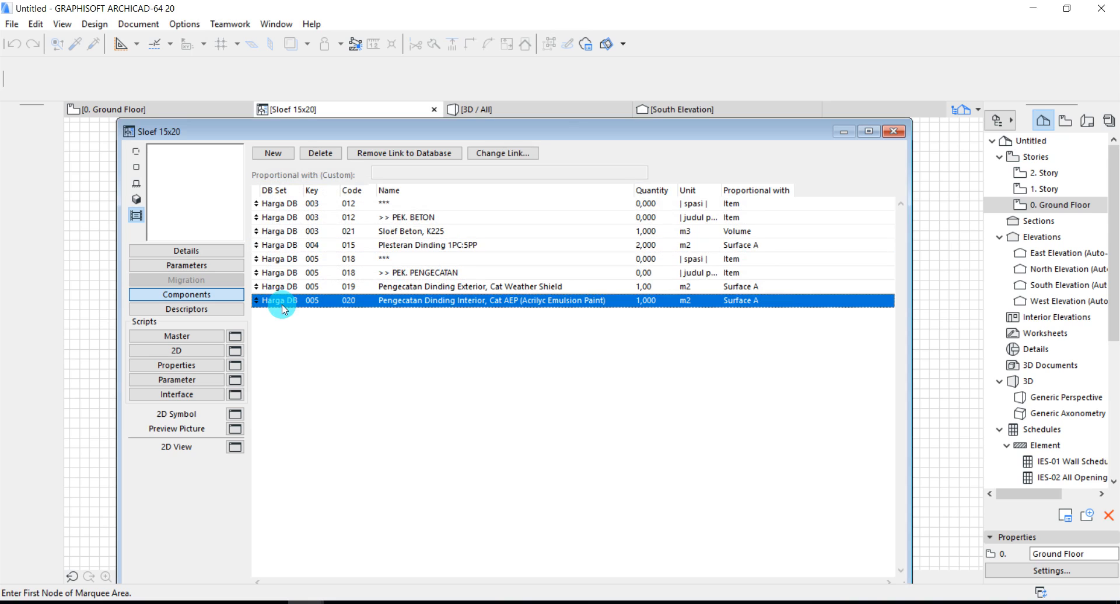
left_click(315, 155)
left_click(315, 154)
left_click(315, 155)
left_click(315, 155)
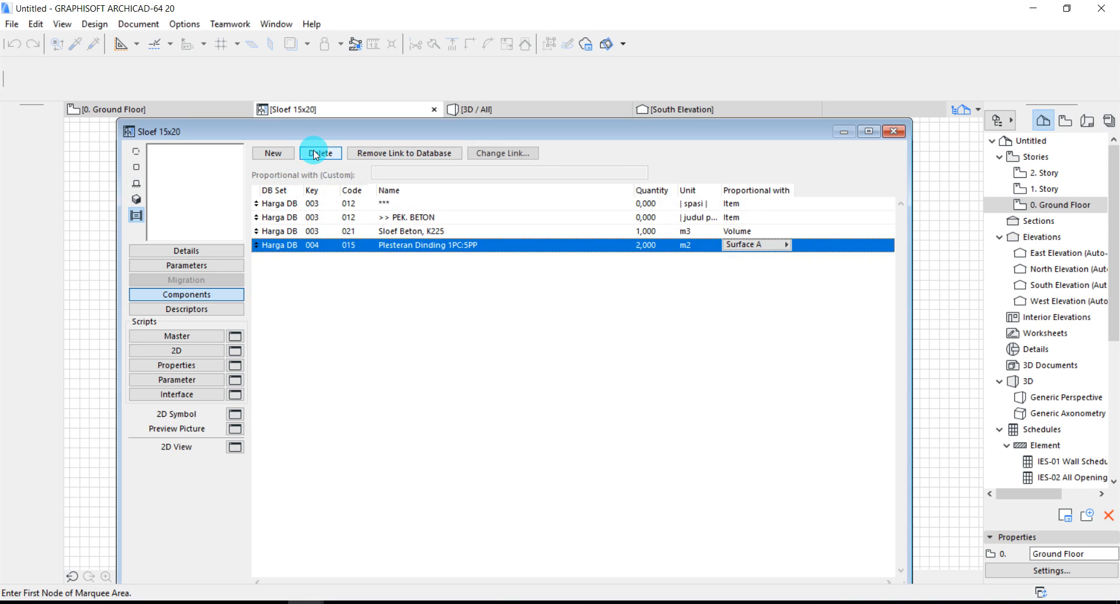
left_click(315, 154)
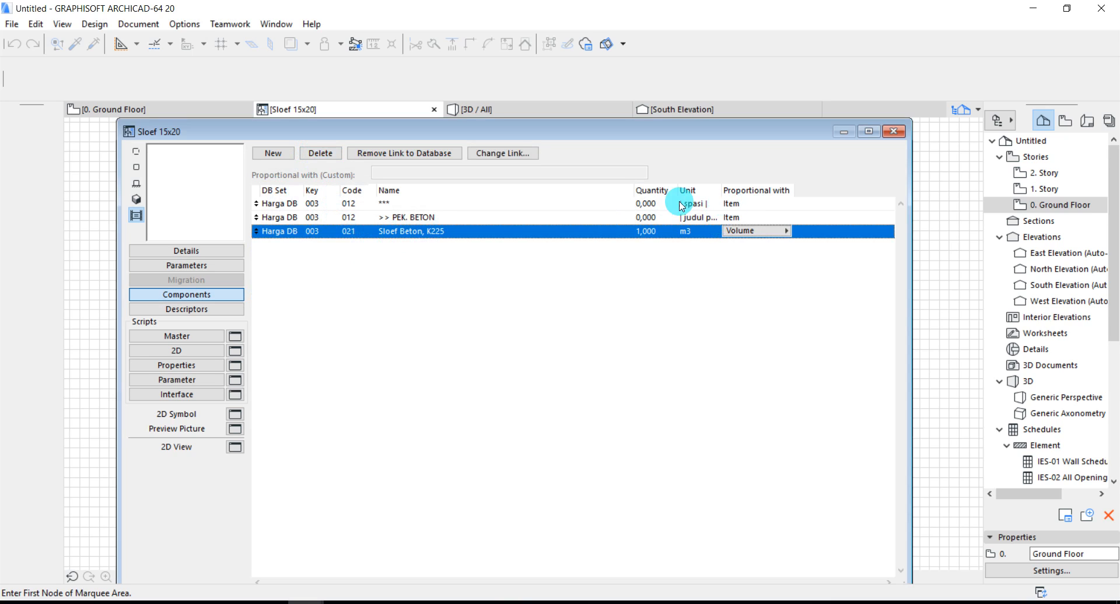
- Narrow the Name column to fit the remaining component names and save the Sloef 15x20 object
left_click_drag(633, 190, 473, 186)
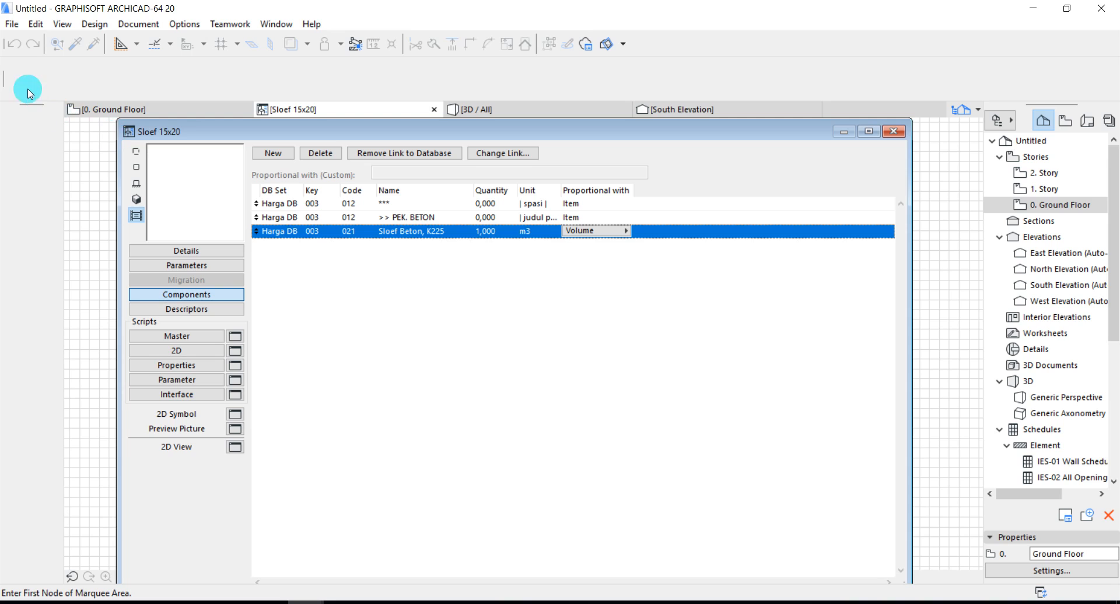
left_click(11, 24)
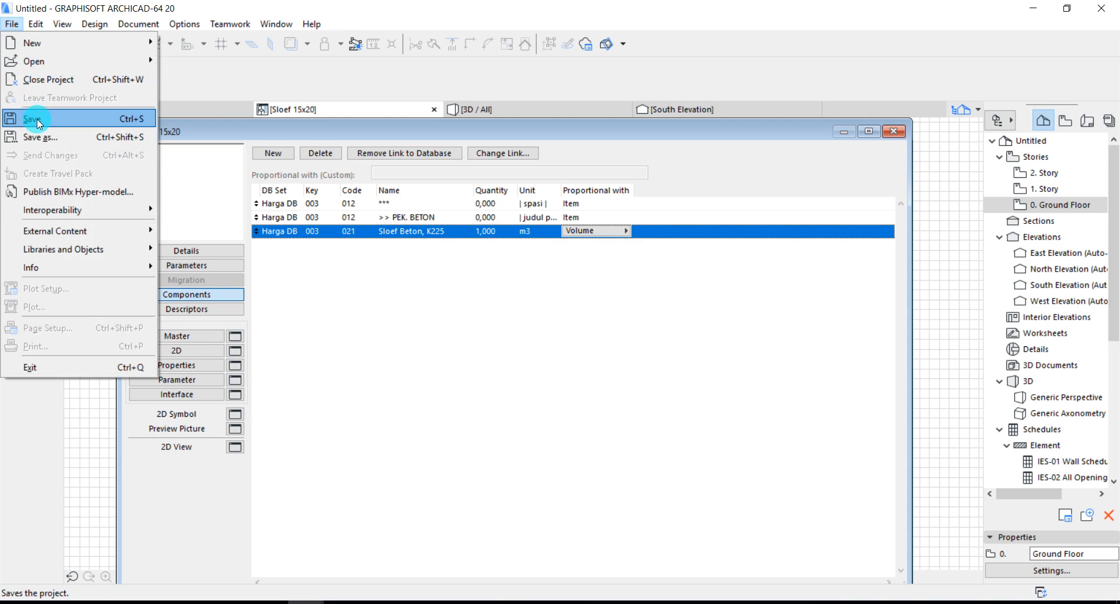
left_click(30, 118)
- Save a copy of the Sloef 15x20 object in the Embedded Library as Ring Balk 15x20
left_click(13, 26)
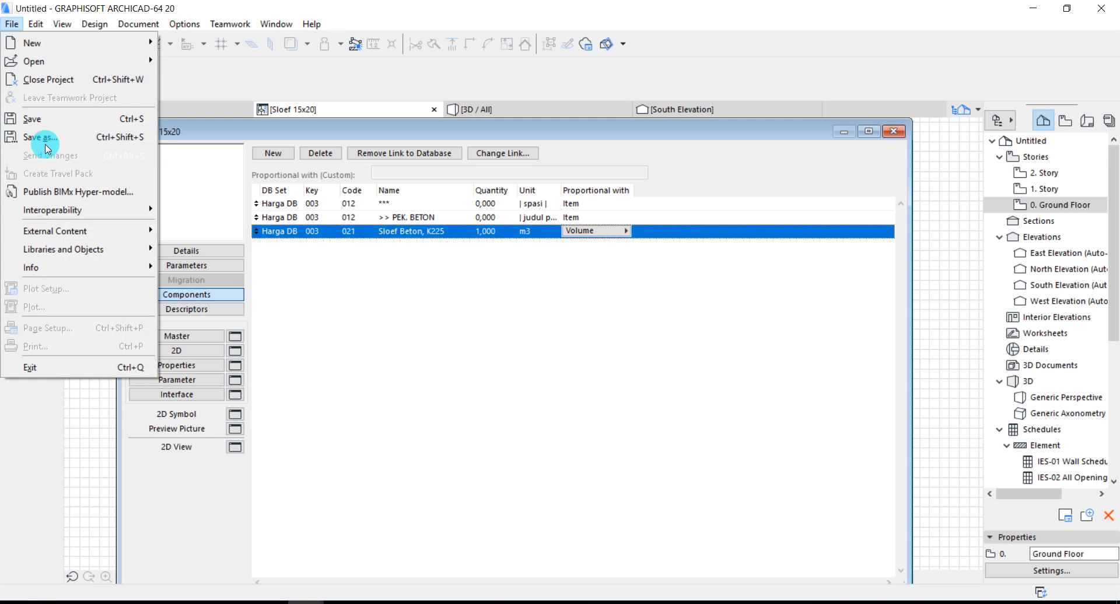
left_click(32, 131)
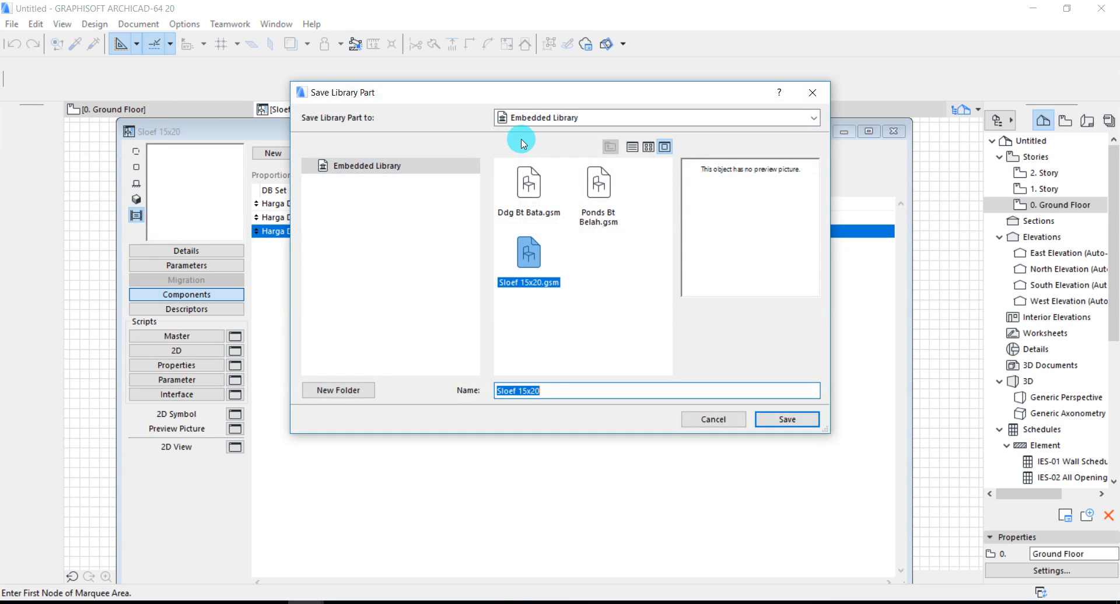
left_click(552, 392)
left_click_drag(551, 392, 496, 380)
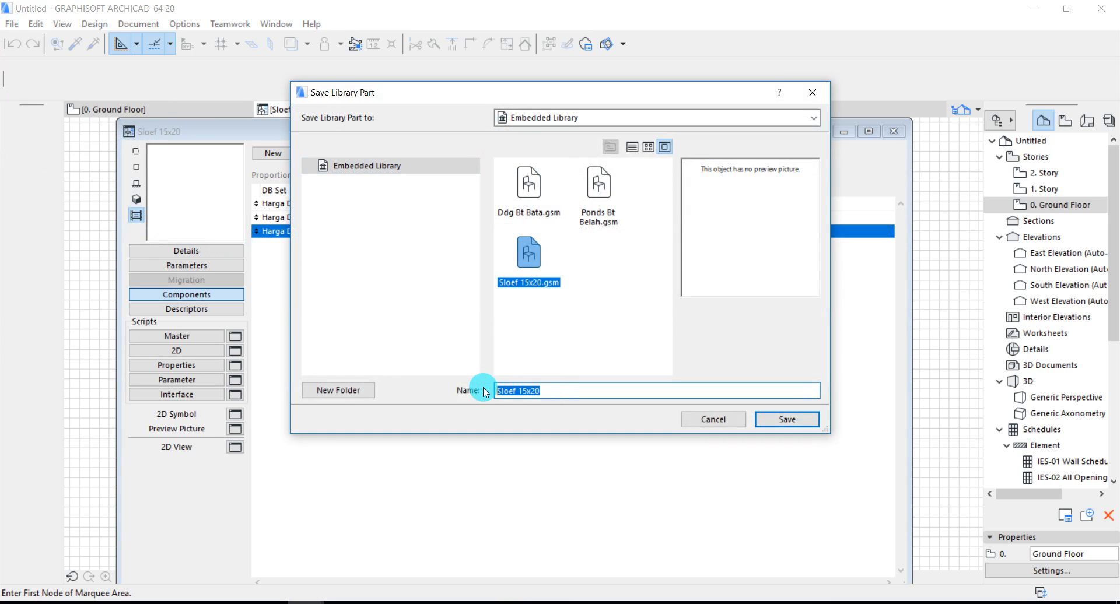
type("Ring Balk")
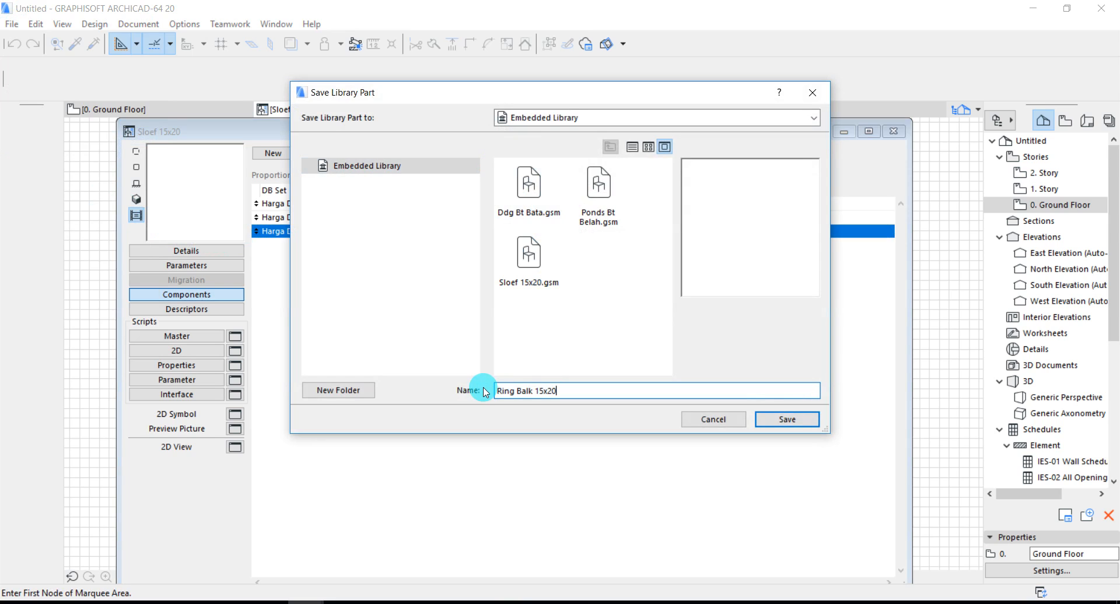
left_click(776, 420)
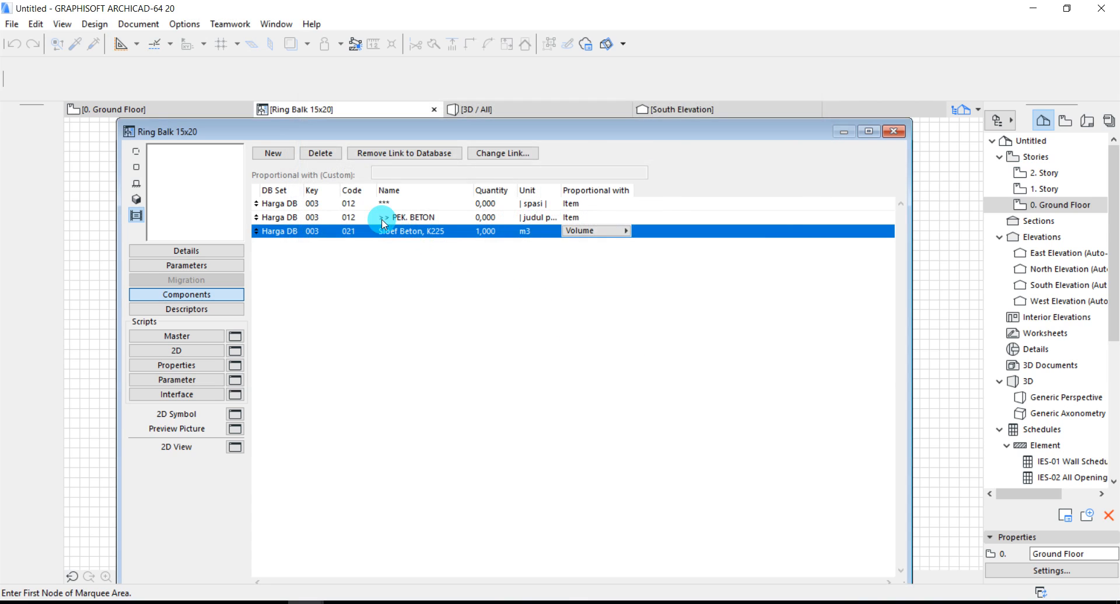
- Relink the Sloef Beton, K225 row to Harga DB item 023 Ring Balk Beton, K225 and save the Ring Balk 15x20 object
left_click(371, 154)
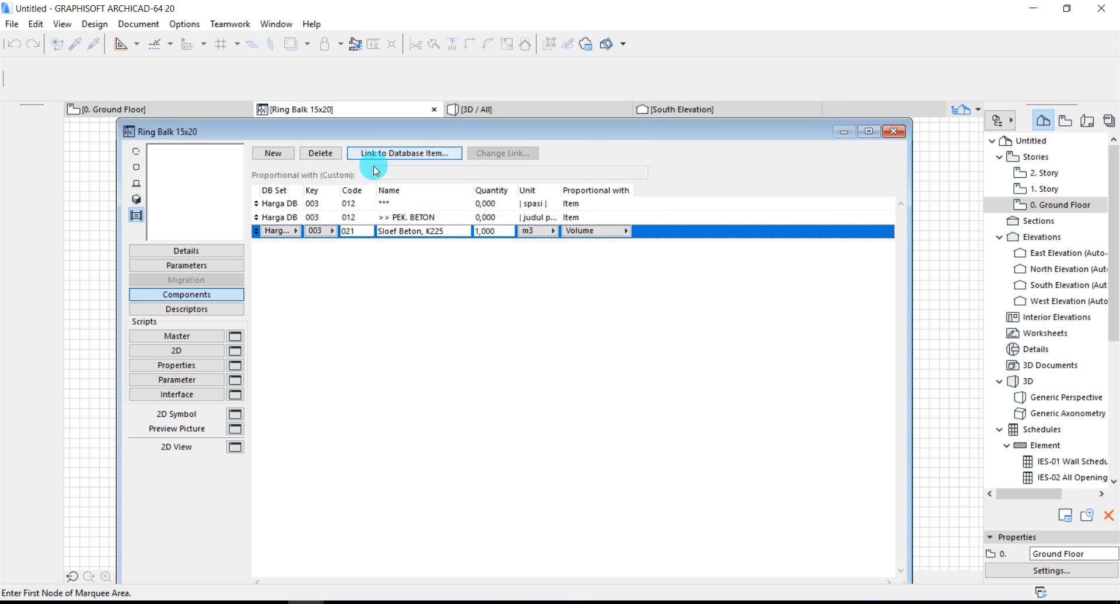
left_click(377, 154)
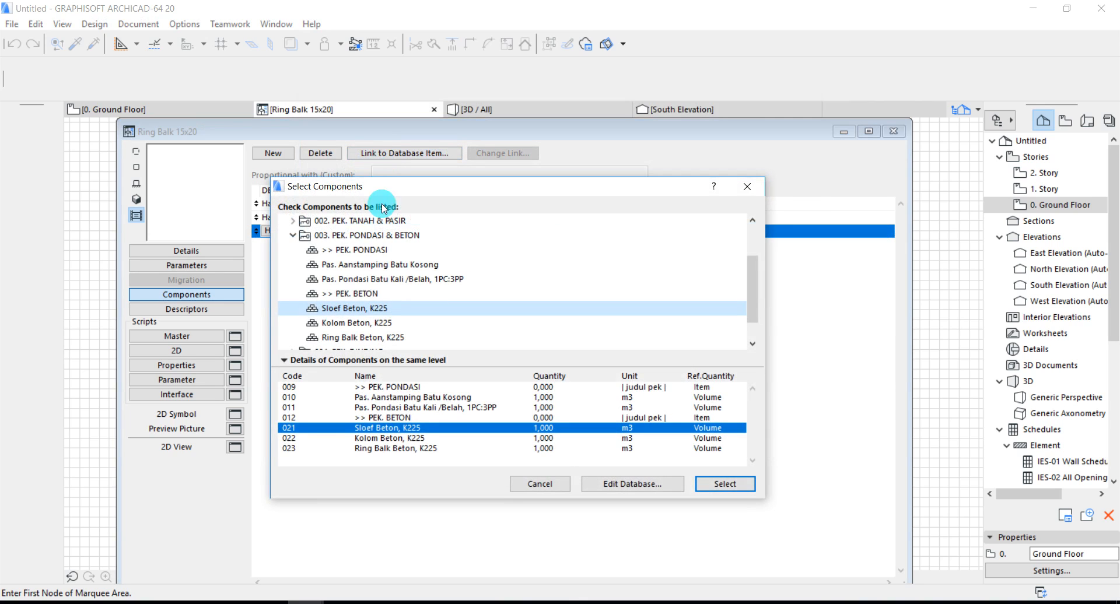
left_click(362, 337)
left_click(719, 484)
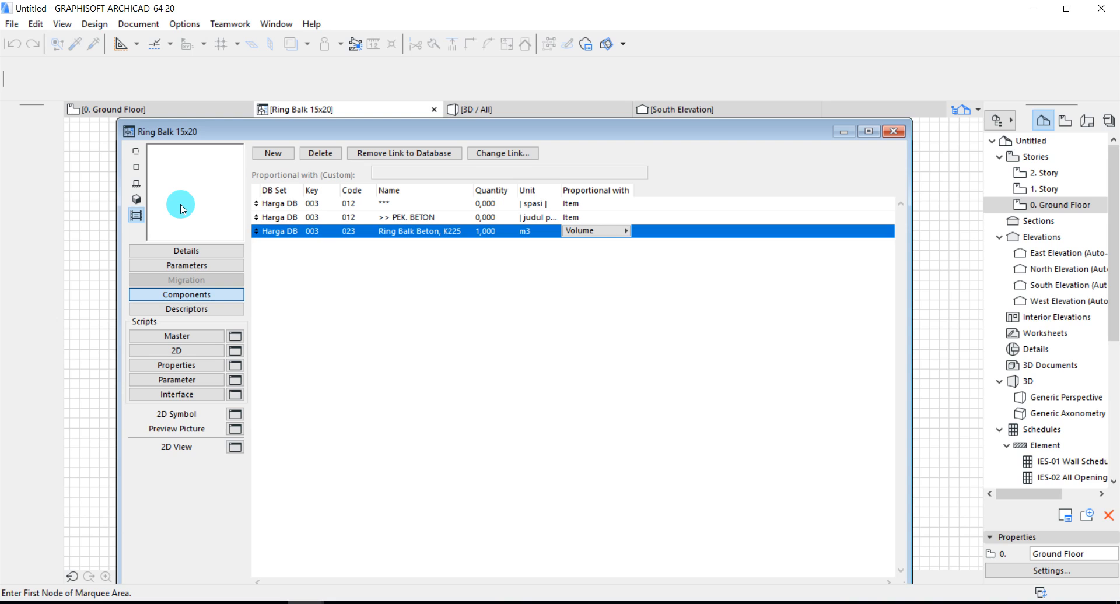
left_click(11, 26)
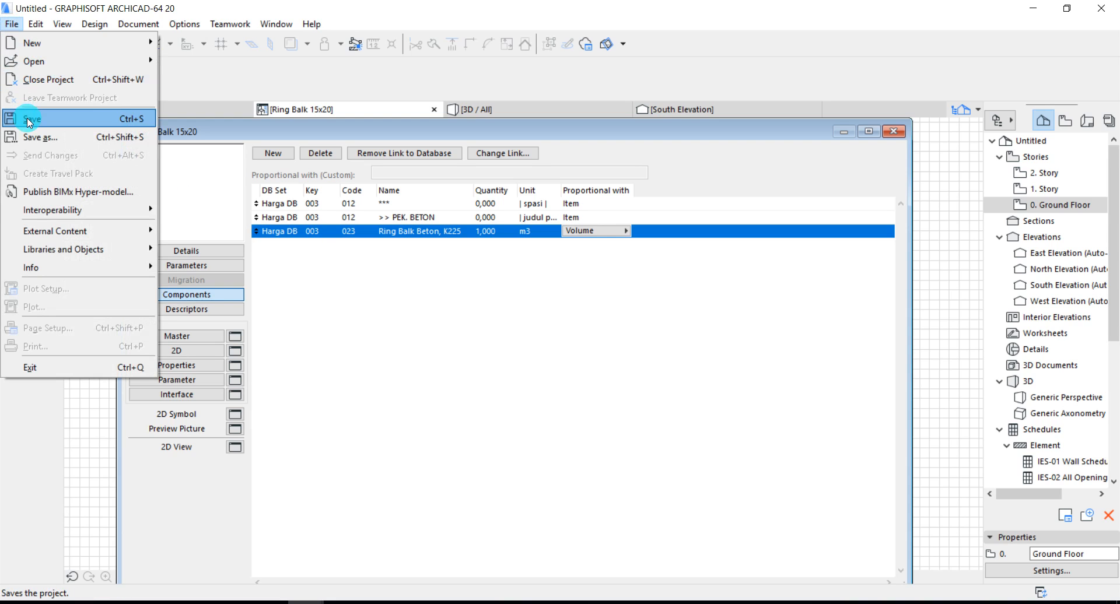
left_click(27, 122)
- Save a copy of the Ring Balk 15x20 object in the Embedded Library as Kolom Prkts 15x15
left_click(11, 24)
left_click(37, 139)
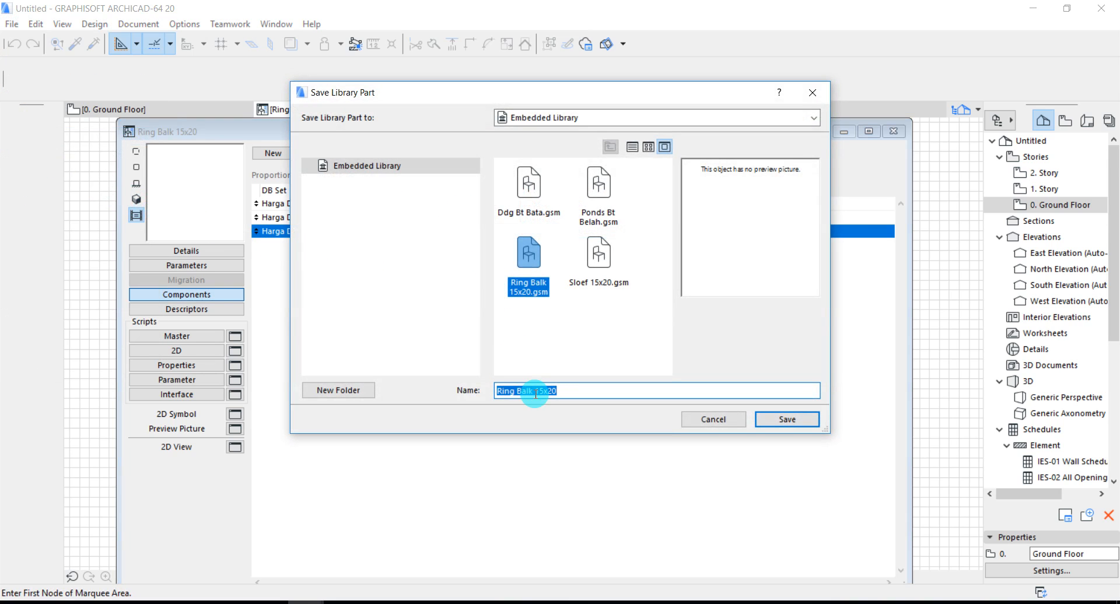
left_click_drag(535, 391, 494, 377)
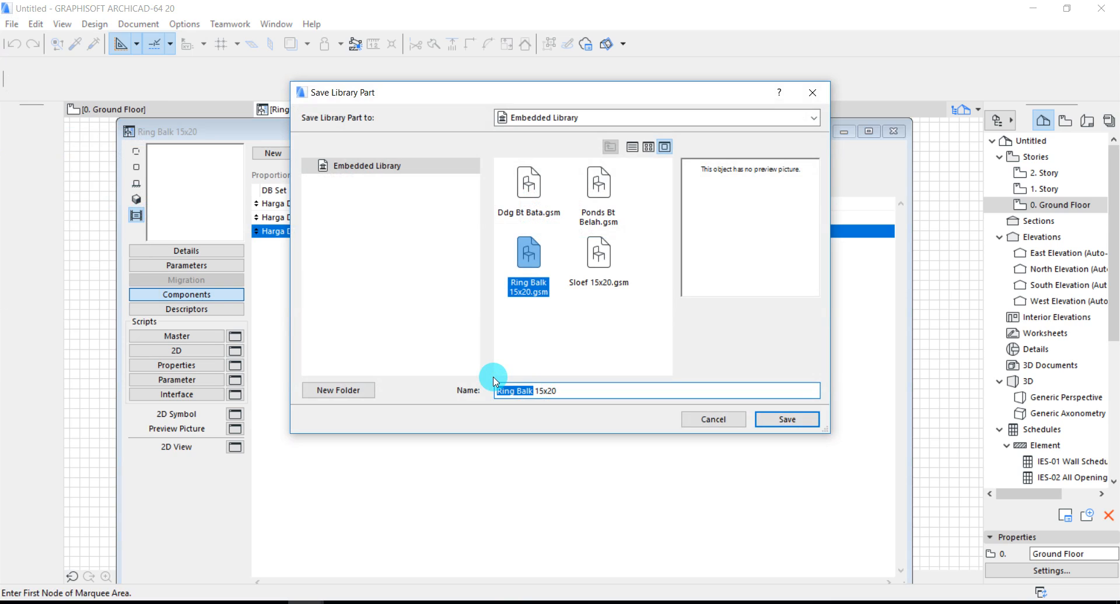
type("Kolom")
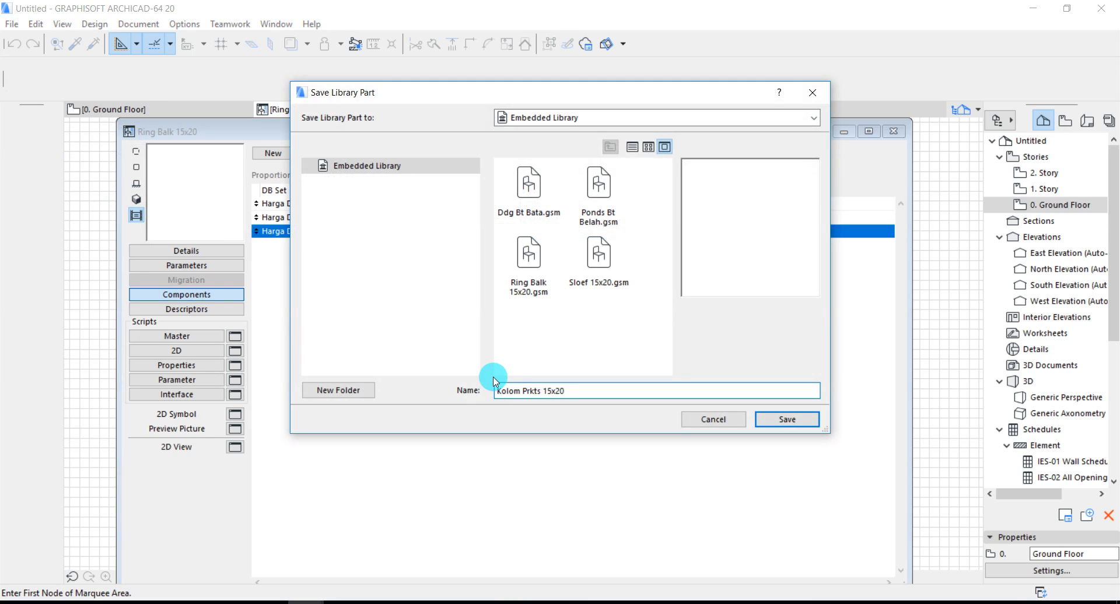
double_click(552, 397)
left_click_drag(556, 392, 604, 393)
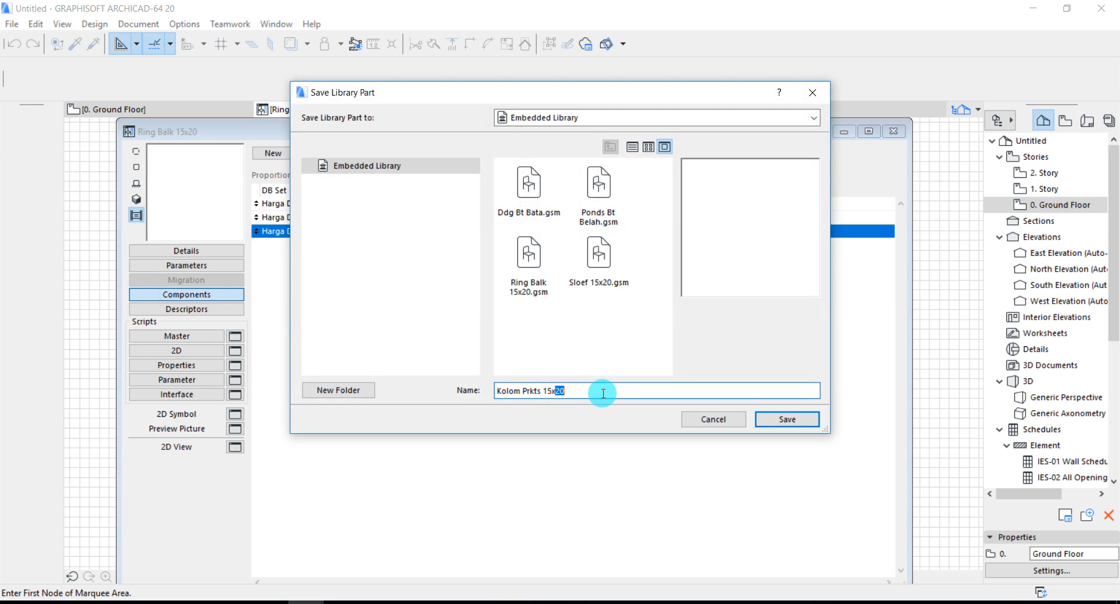
left_click(760, 425)
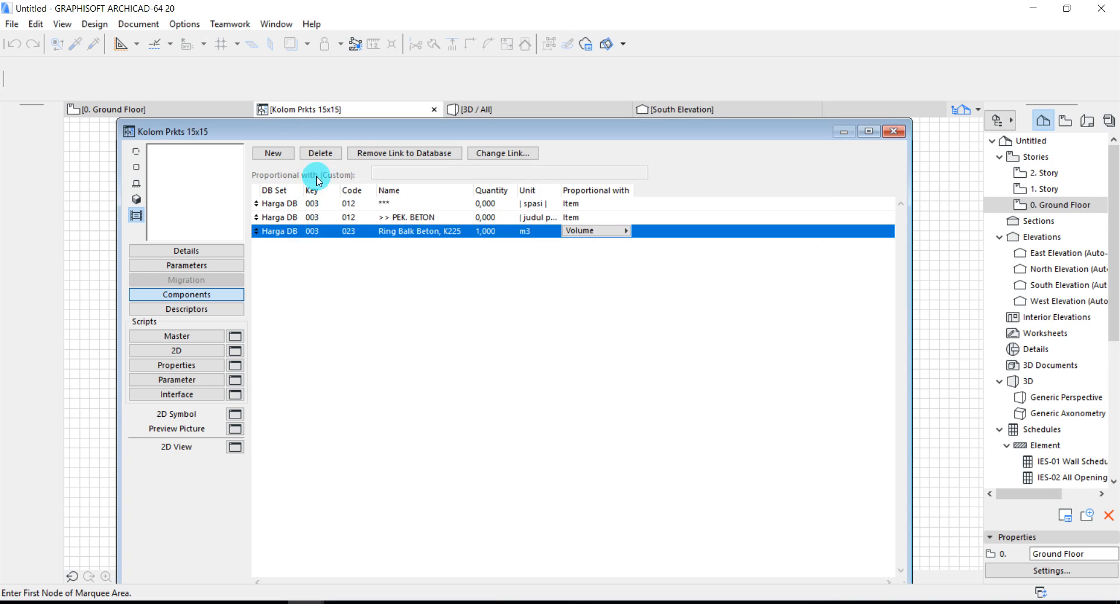
- Relink the Ring Balk Beton, K225 row to Harga DB item 022 Kolom Beton, K225 under key 003
left_click(356, 155)
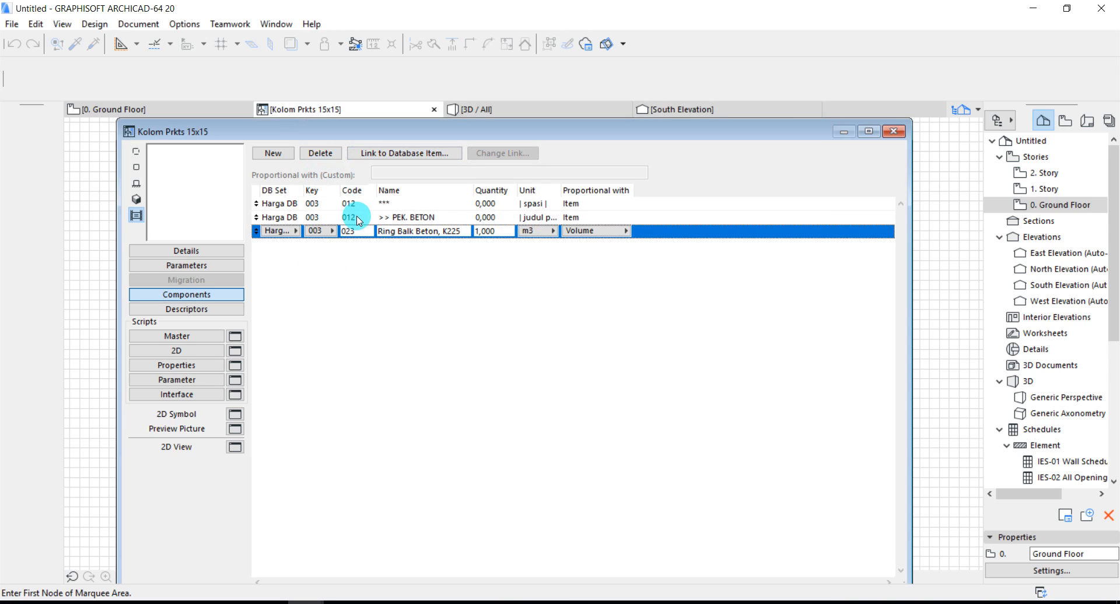
left_click(356, 154)
scroll(347, 292, "down", 1)
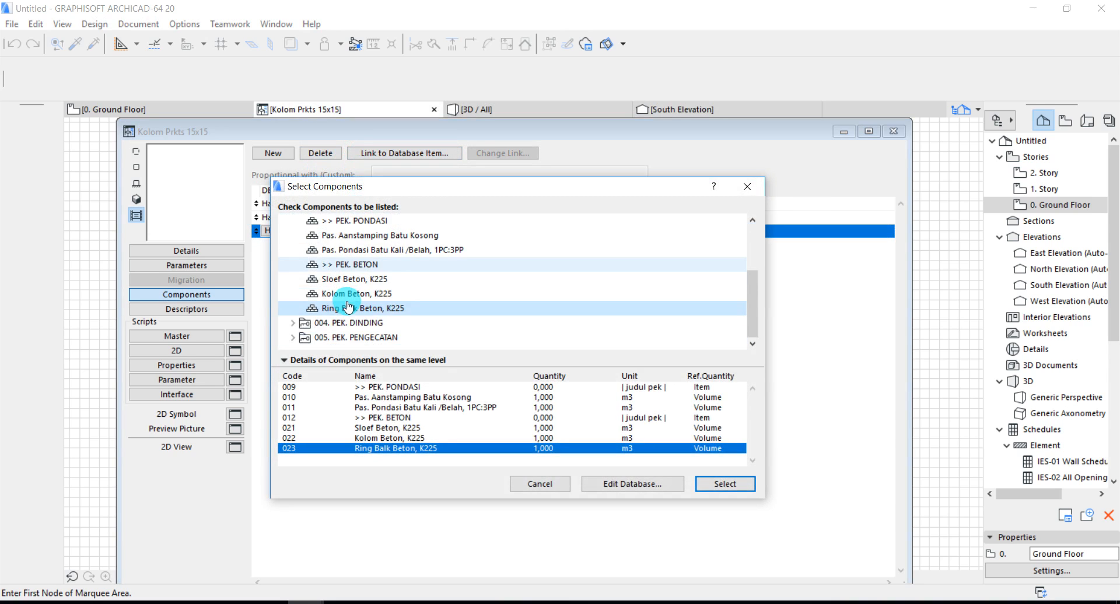
left_click(350, 295)
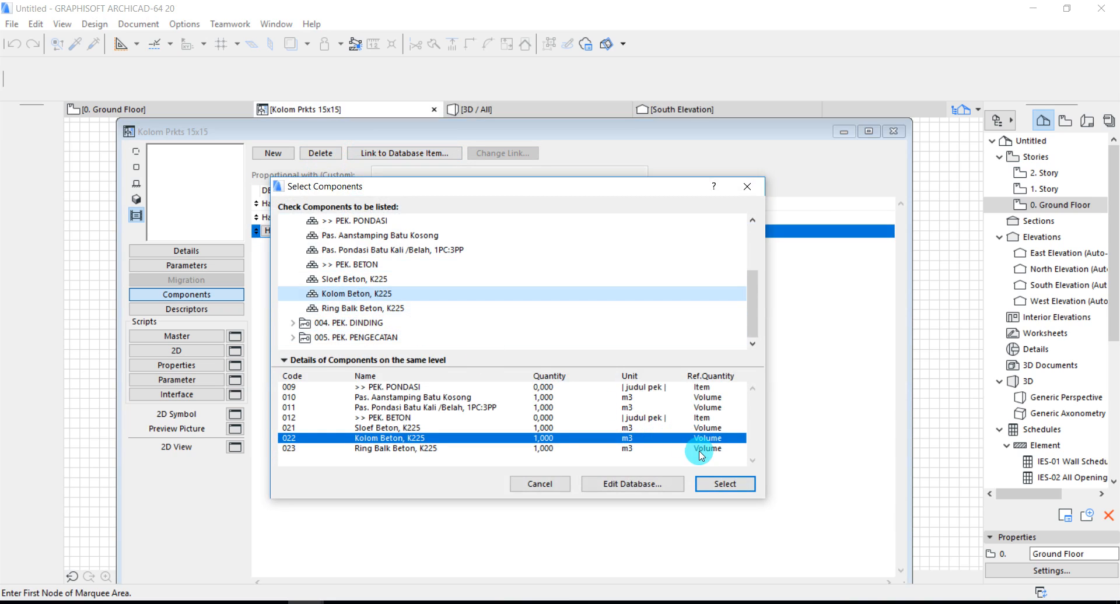
left_click(724, 484)
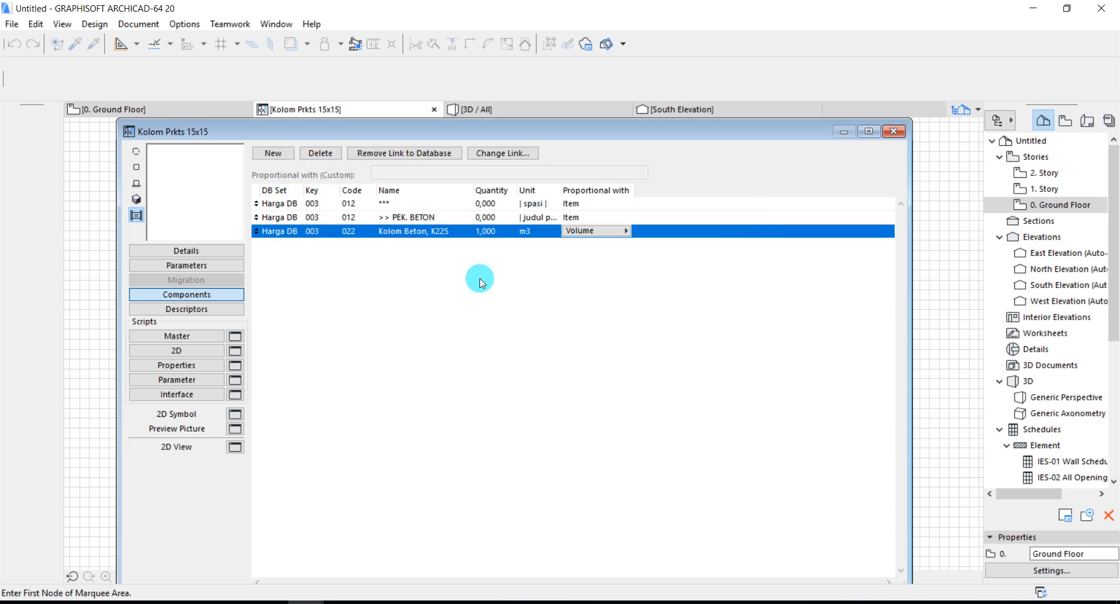
- Unlink the Kolom Beton row, rename it Kolom Praktis 15x15, Beton K225, widen the Name column, and close the object with its changes saved
left_click(405, 152)
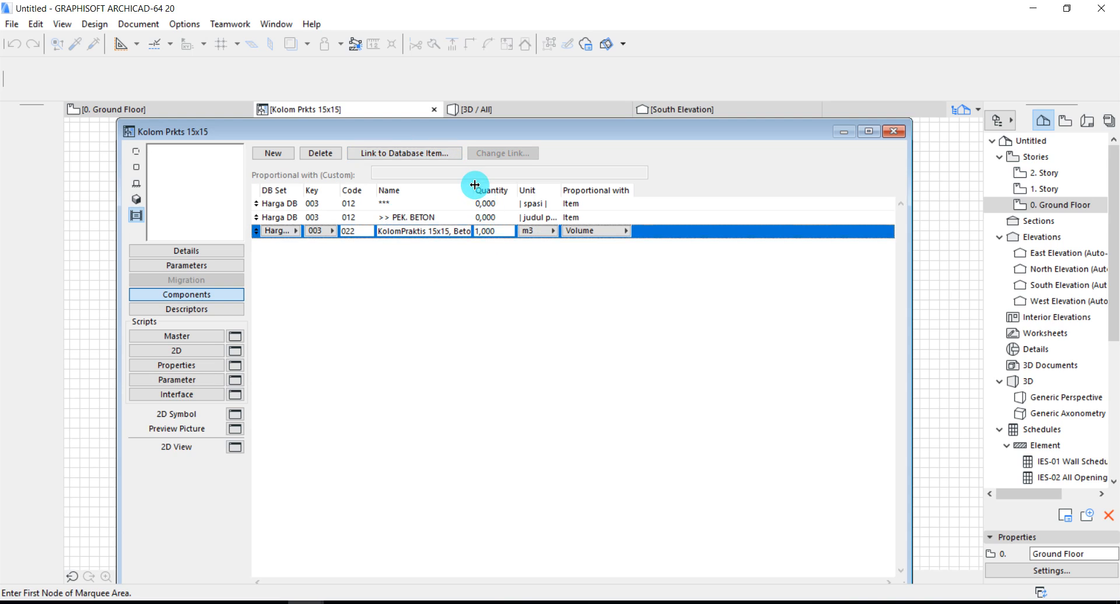
left_click_drag(473, 189, 582, 214)
left_click(482, 233)
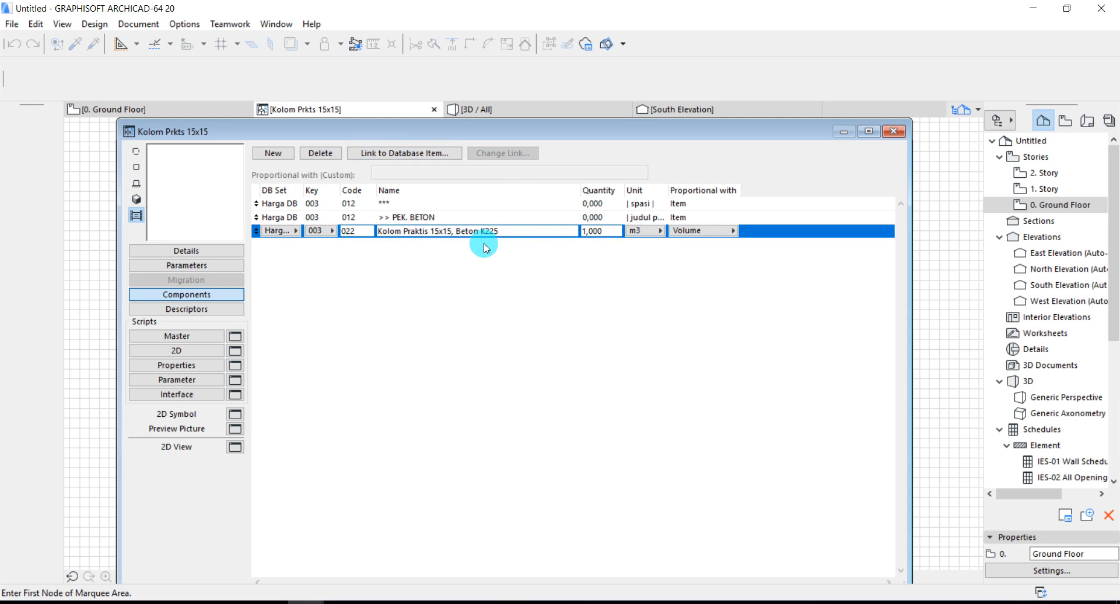
left_click(893, 131)
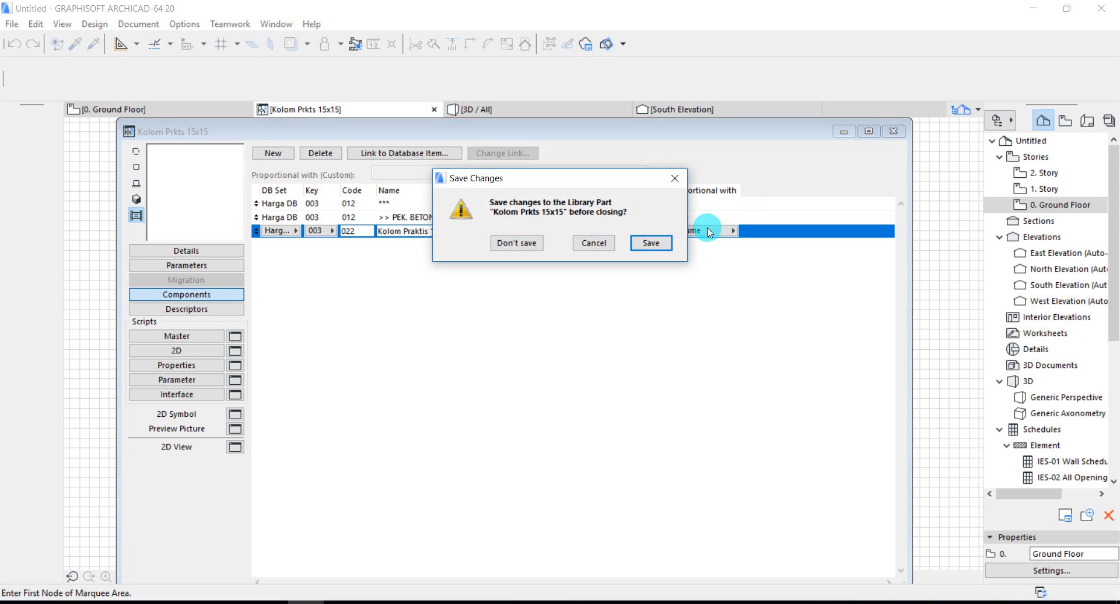
left_click(644, 245)
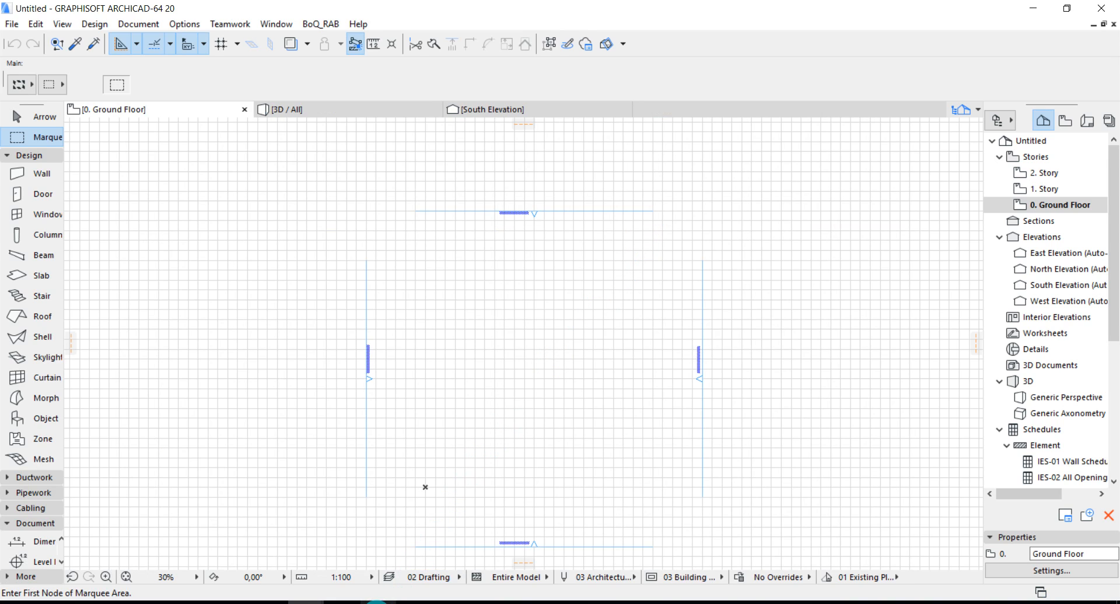
- Switch to the Tutor Database notes in Notepad and examine section 5 on starting to draw walls and linking their property
left_click(378, 603)
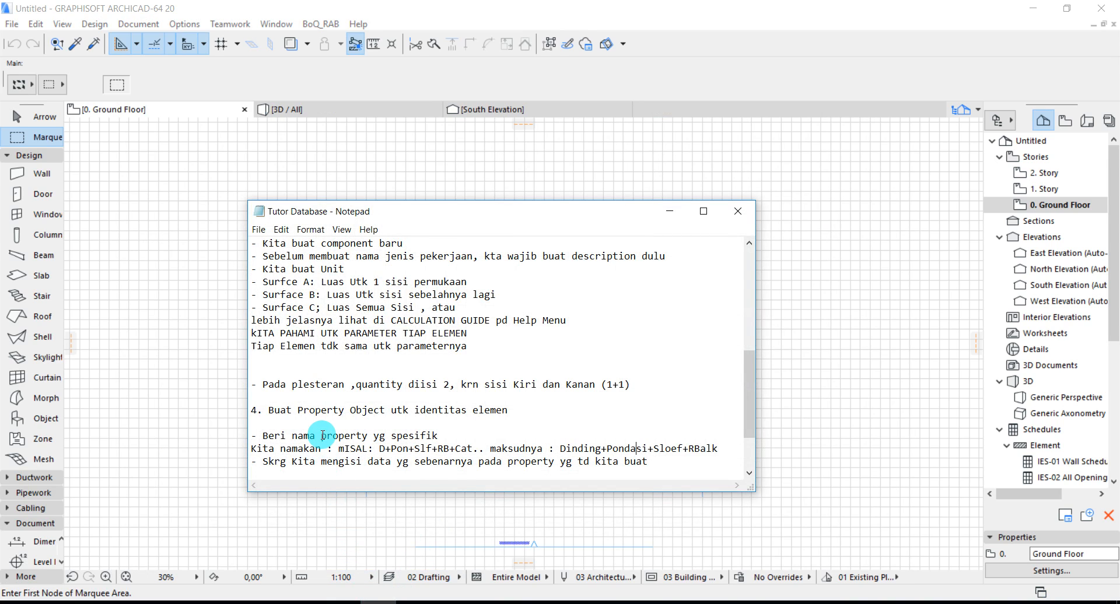
left_click(322, 436)
scroll(323, 436, "down", 2)
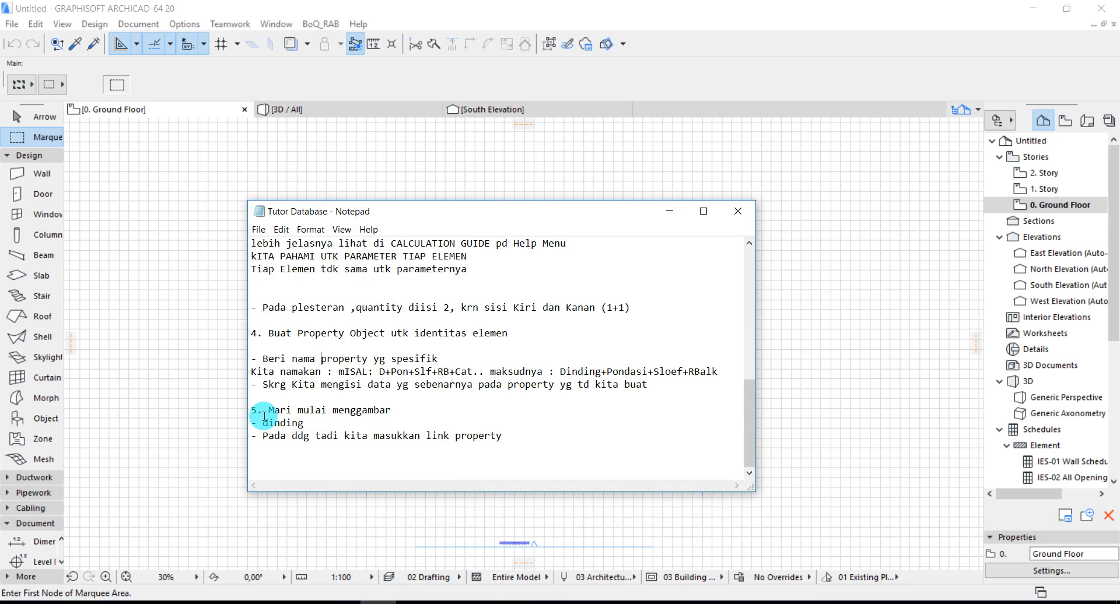
left_click_drag(265, 410, 376, 414)
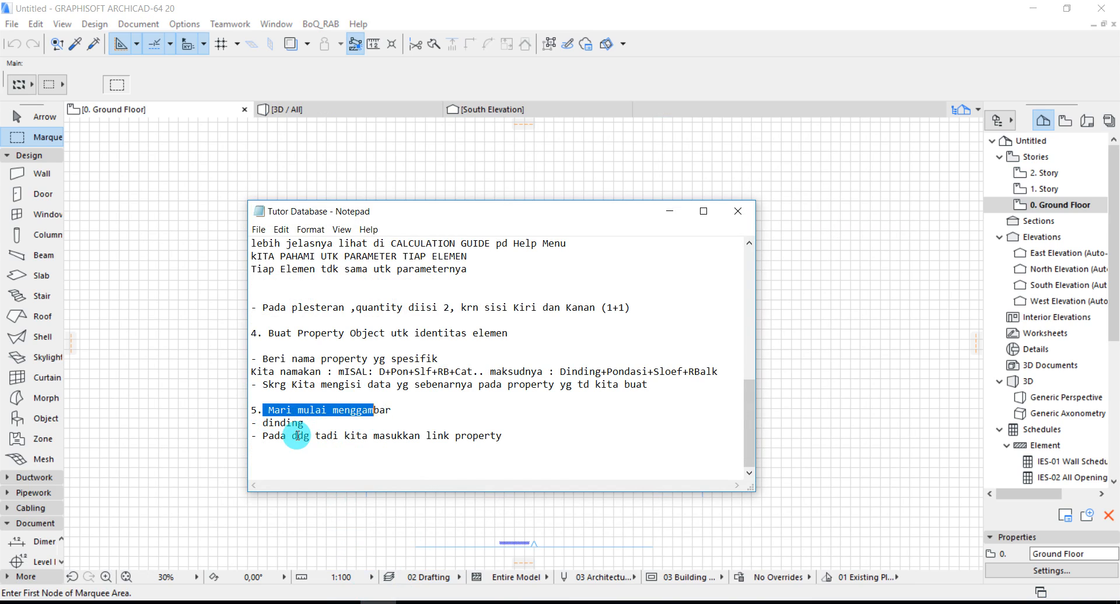
left_click(264, 424)
left_click_drag(263, 424, 321, 425)
left_click(336, 440)
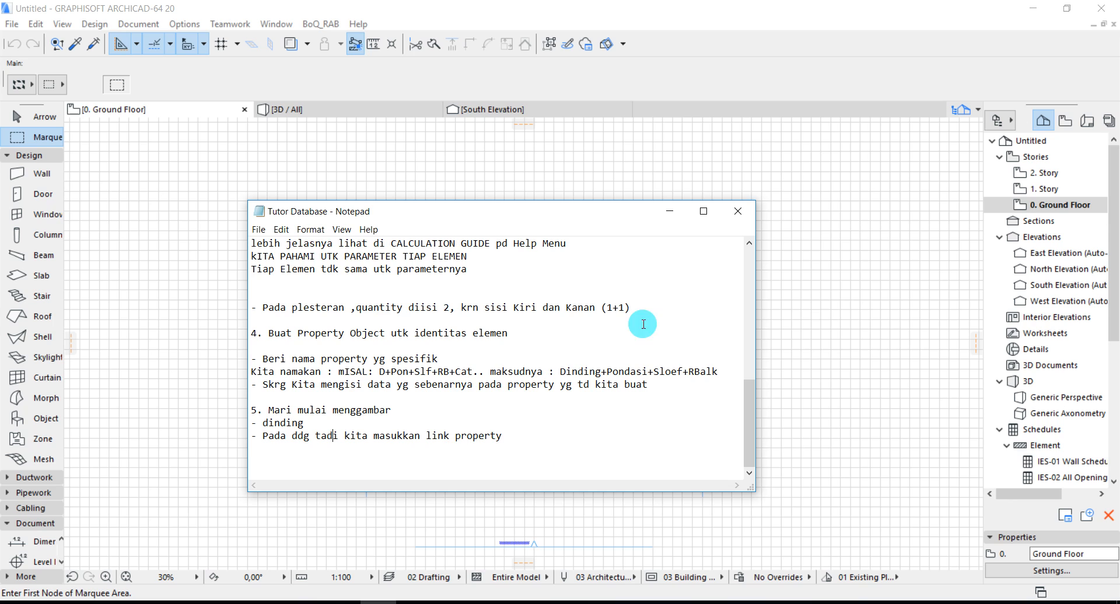
left_click(672, 216)
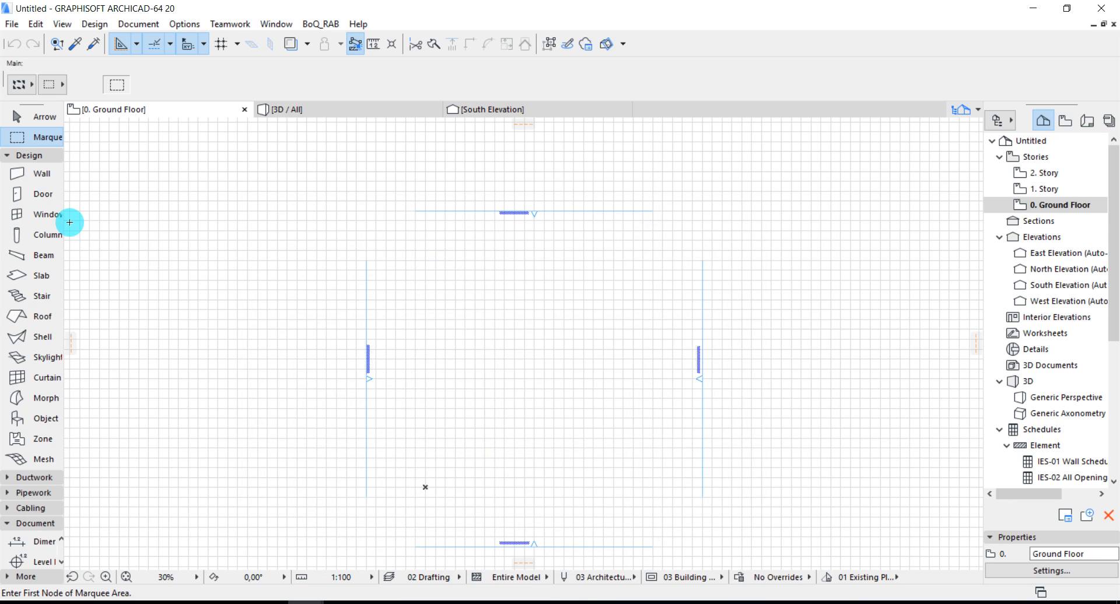
- Set the default wall structure to the Brick Double Plastered composite
left_click(64, 170)
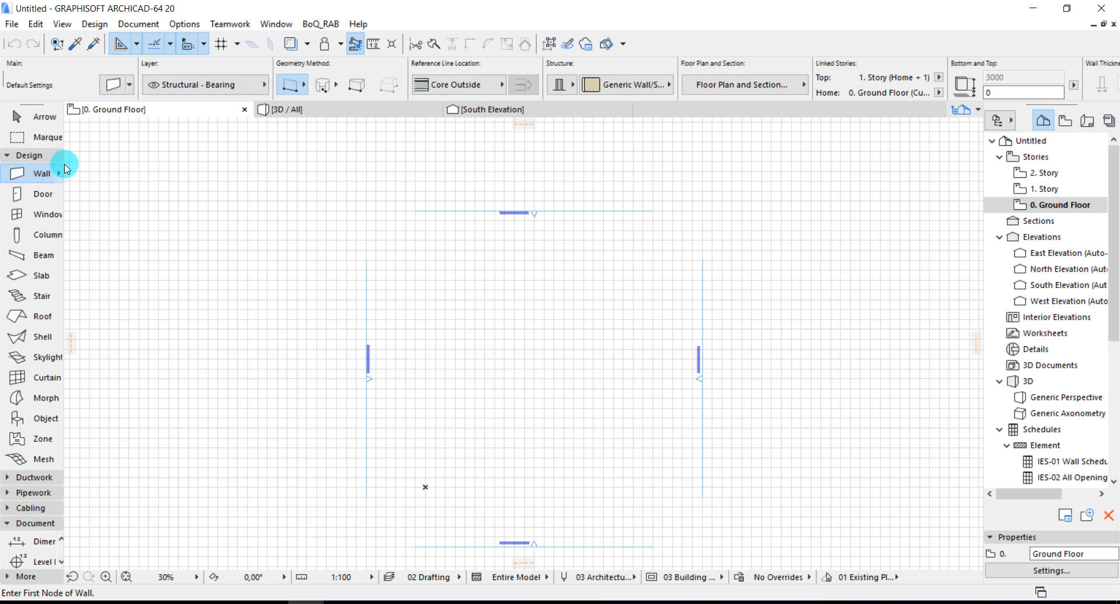
left_click(115, 85)
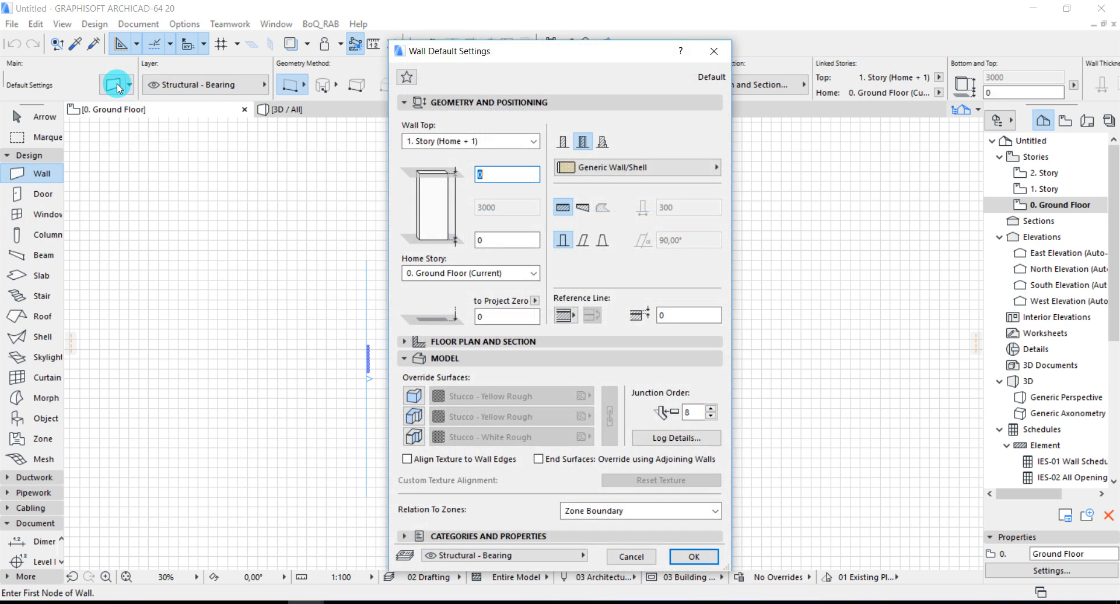
left_click(588, 168)
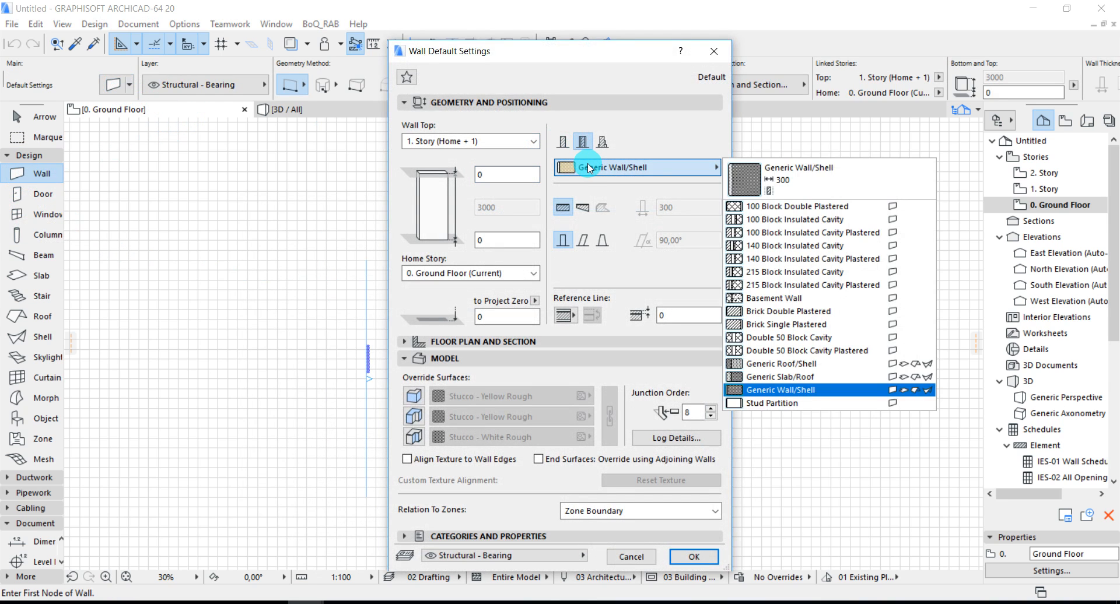
left_click(784, 312)
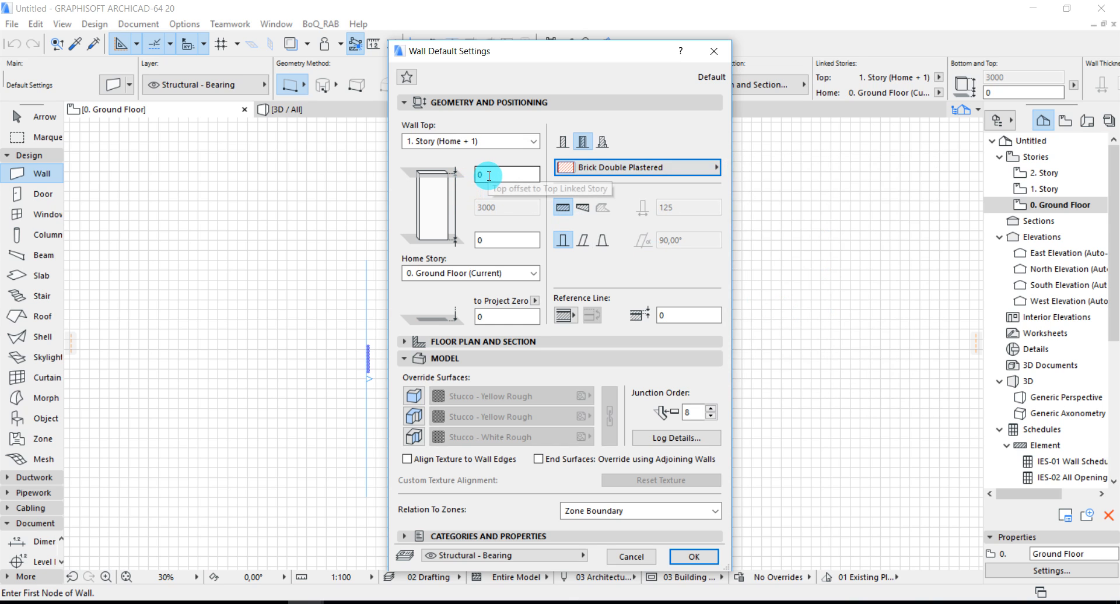
- Set the default wall's top to Not Linked, apply the wall settings, and turn on grid snapping
left_click(490, 143)
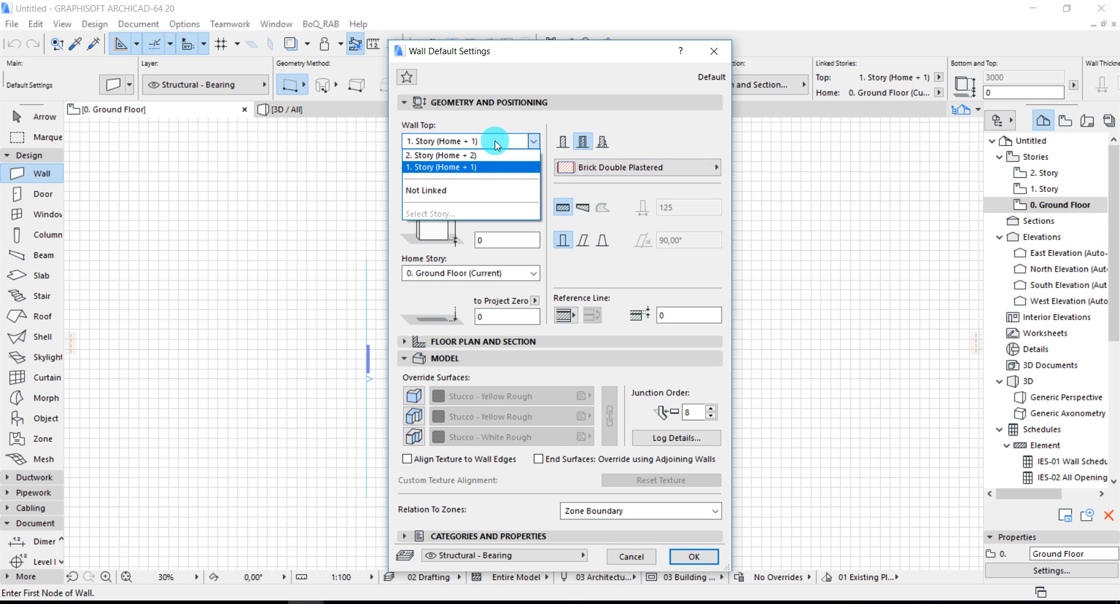
left_click(483, 188)
left_click(493, 207)
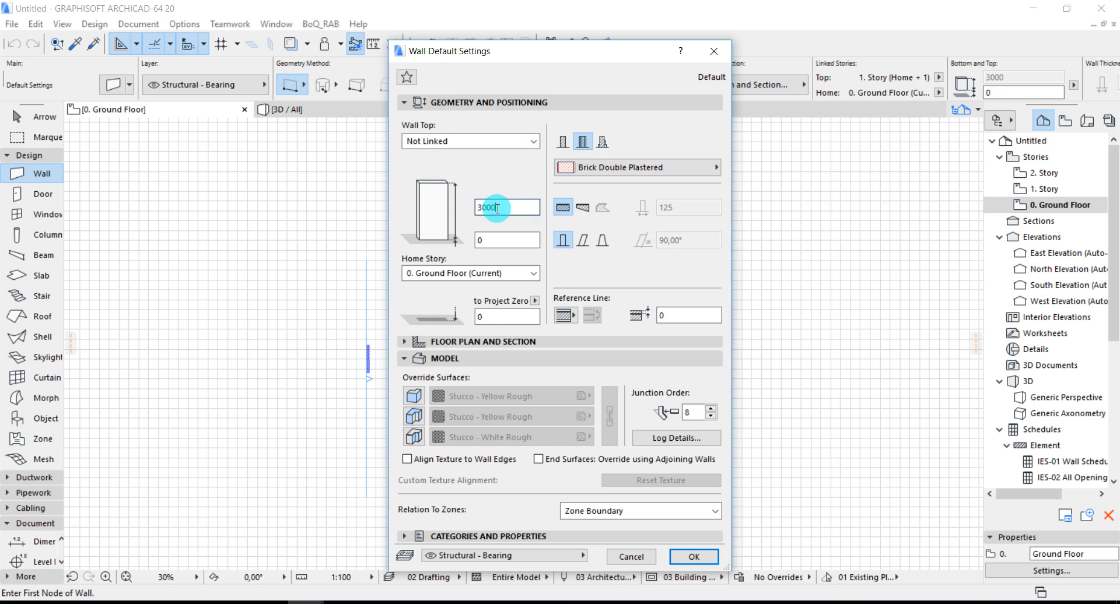
left_click(491, 240)
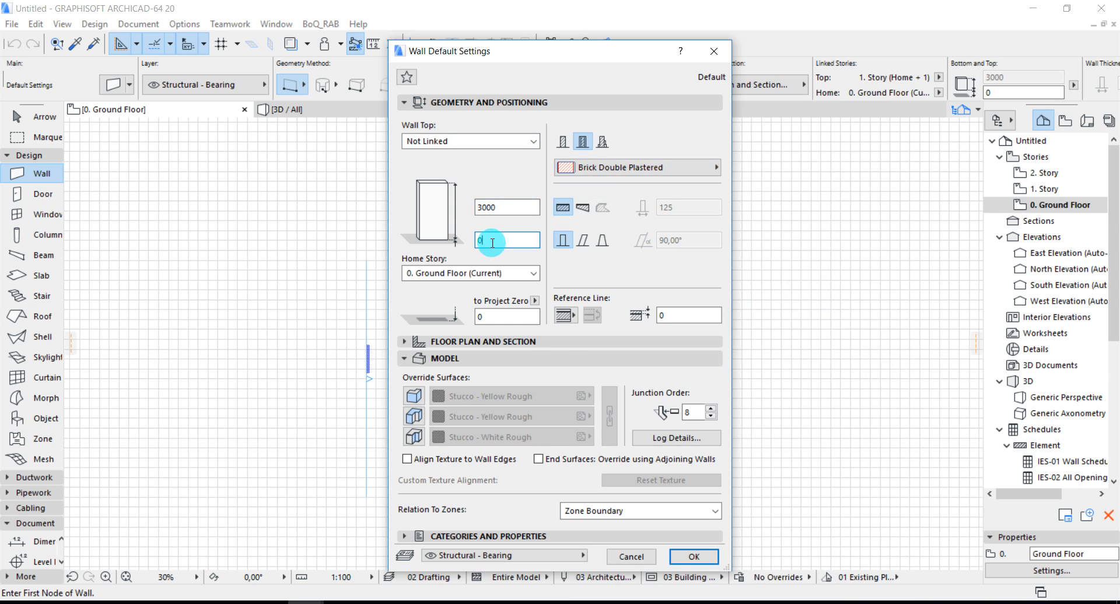
left_click(689, 560)
left_click(220, 47)
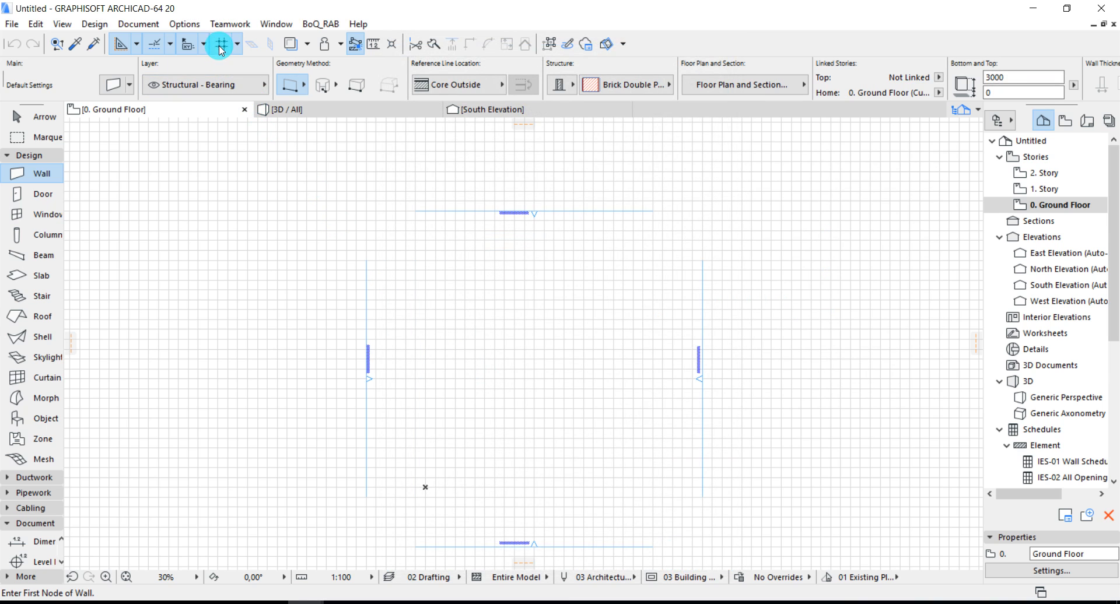
- Draw a vertical wall about 2000 mm long upward from the project origin, with its reference line set to Center
scroll(432, 516, "up", 2)
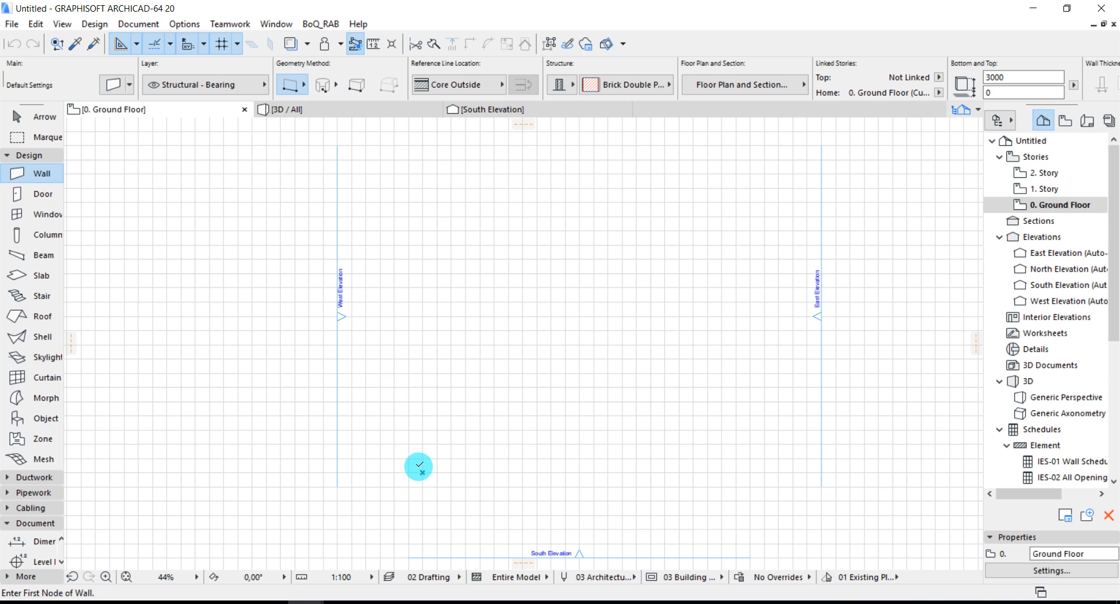
left_click(421, 472)
scroll(421, 440, "up", 3)
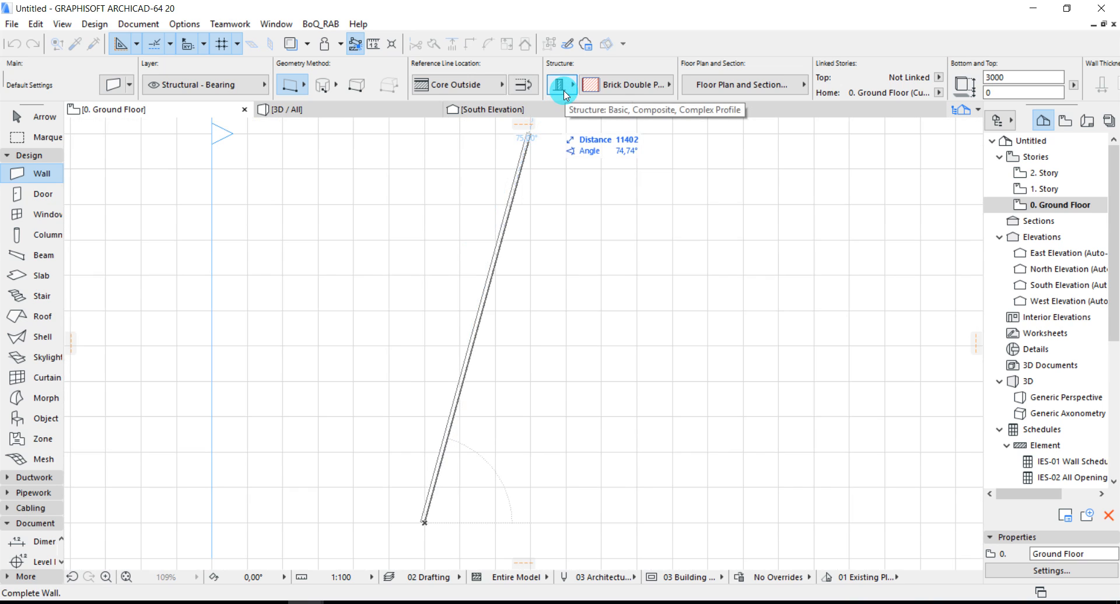
left_click(502, 84)
left_click(520, 100)
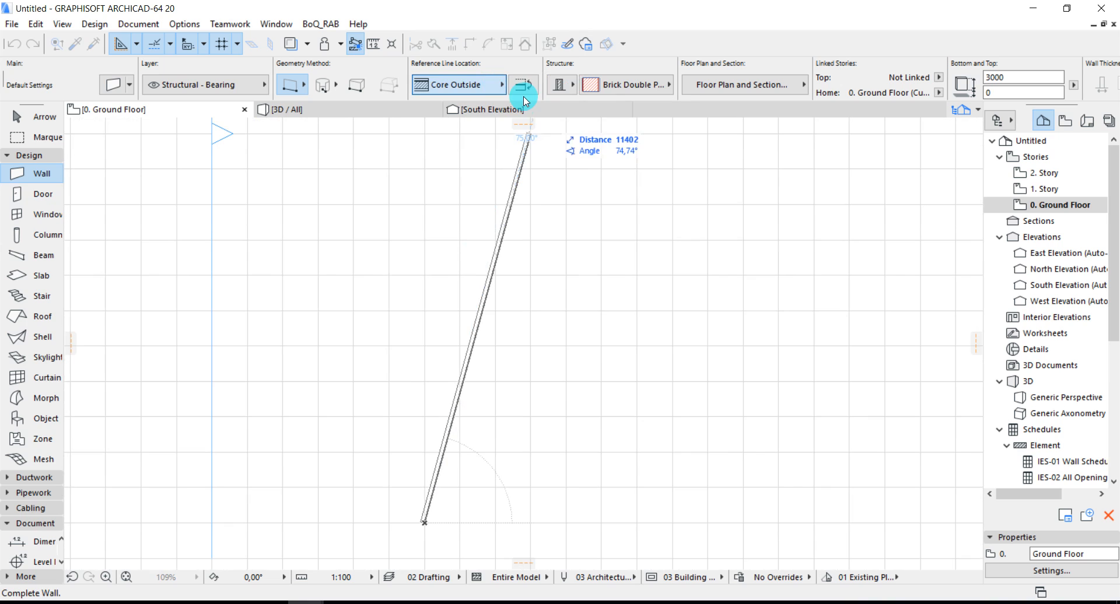
scroll(421, 479, "up", 1)
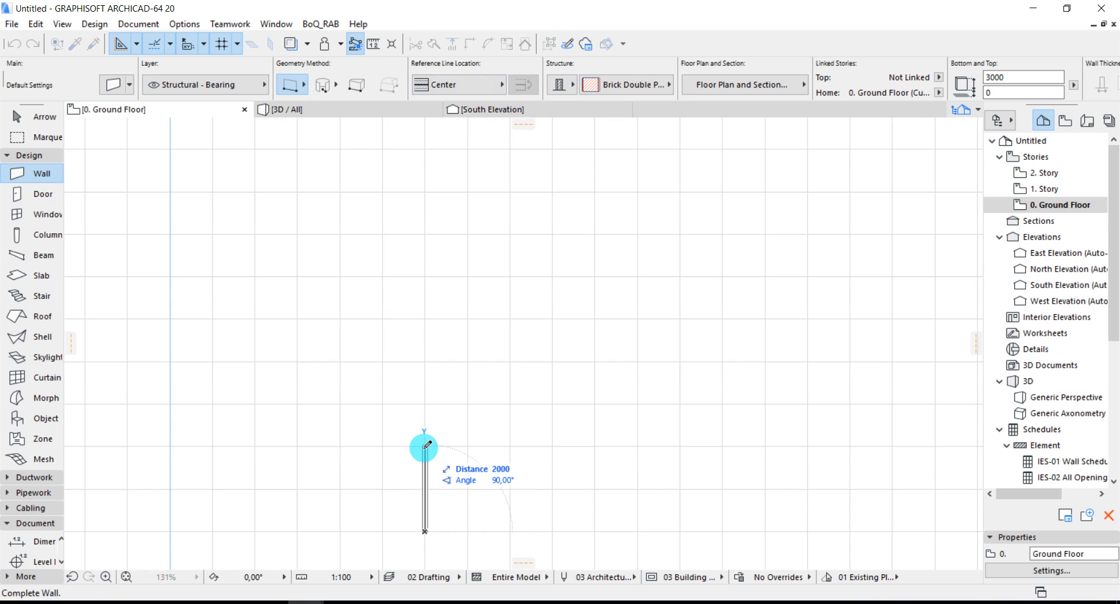
left_click(425, 452)
scroll(466, 407, "down", 2)
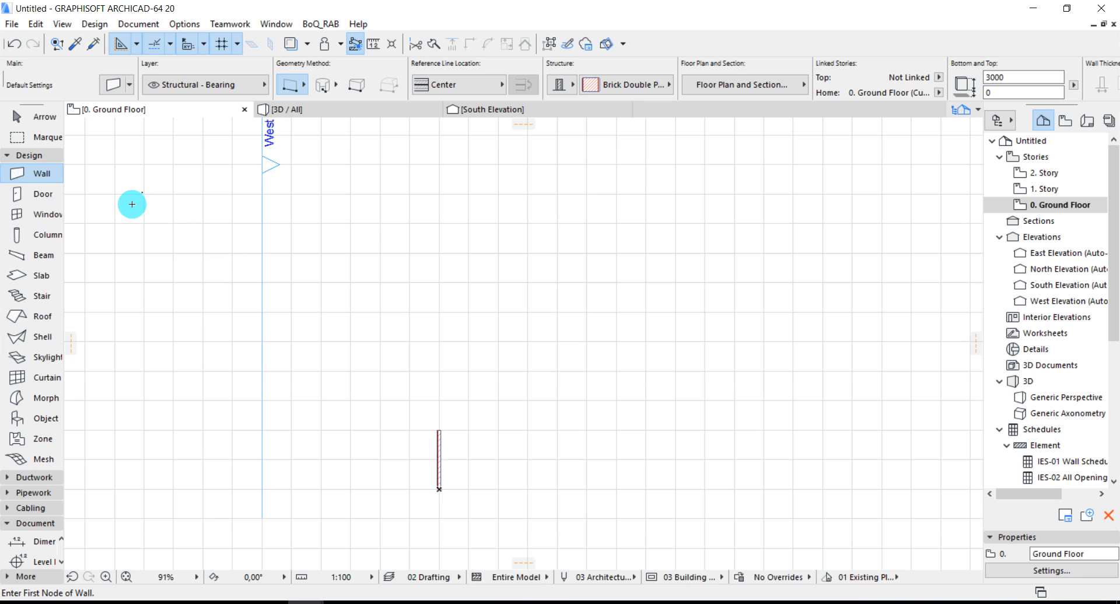
scroll(309, 253, "down", 2)
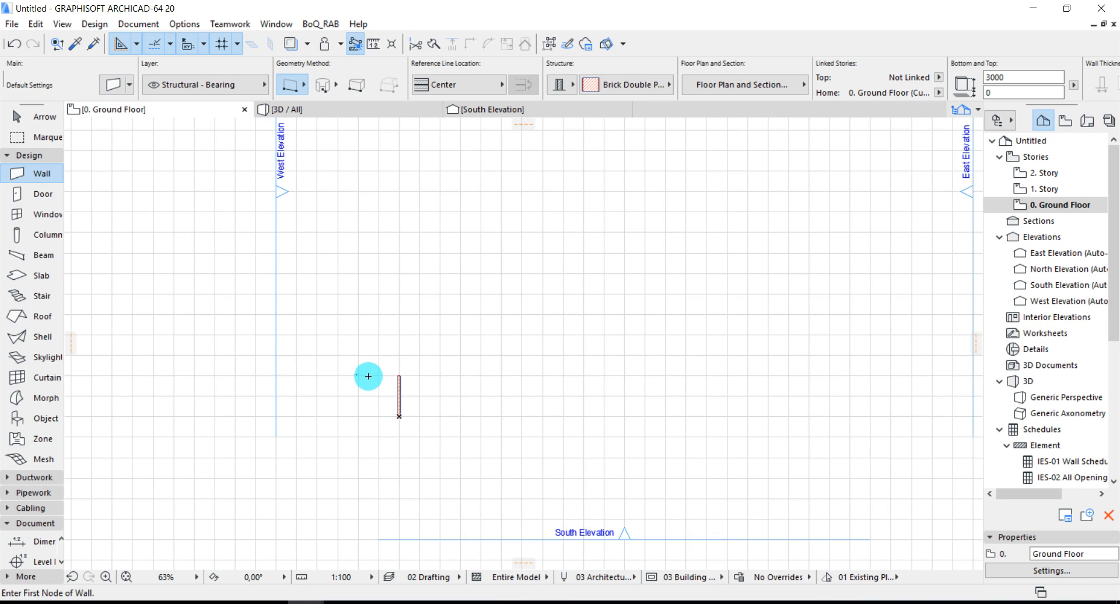
scroll(374, 379, "up", 3)
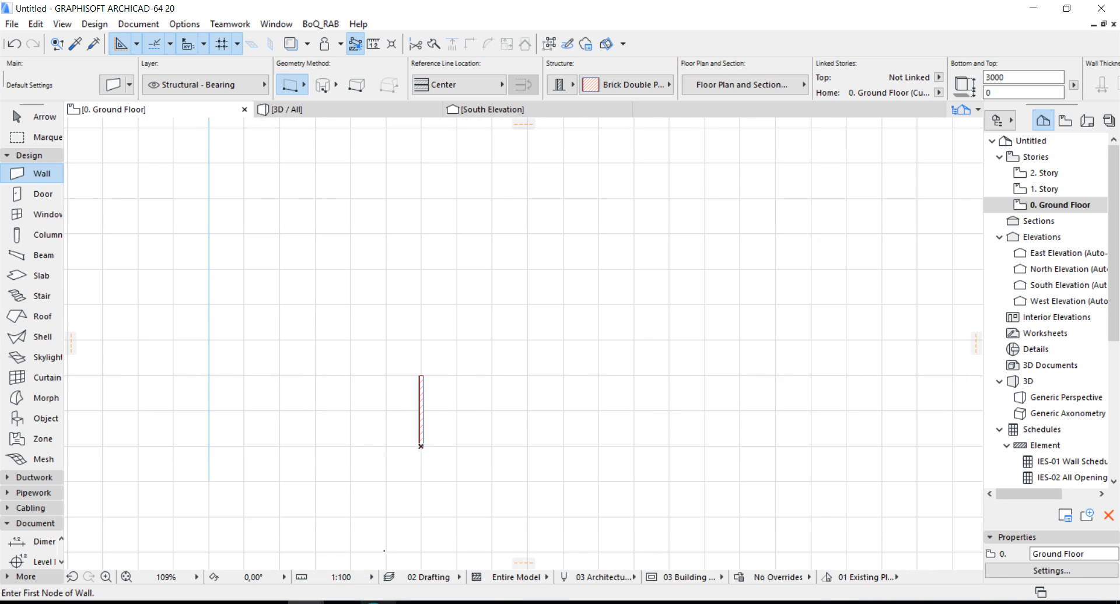
- Switch to the Tutor Database notes in Notepad and examine the line on linking the property to the wall
left_click(377, 603)
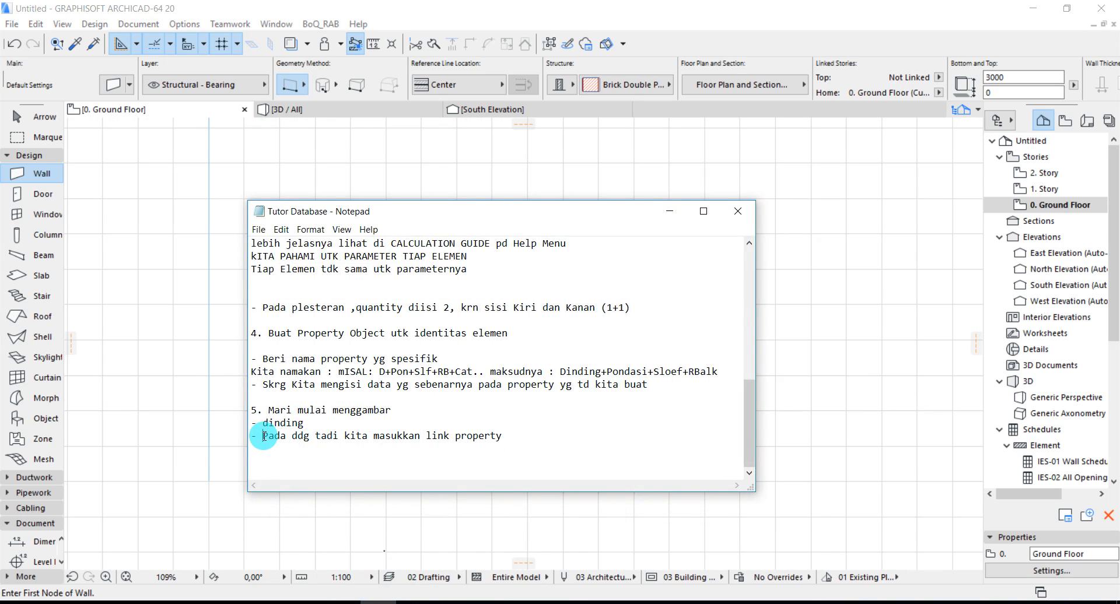
left_click_drag(261, 436, 513, 435)
left_click(518, 433)
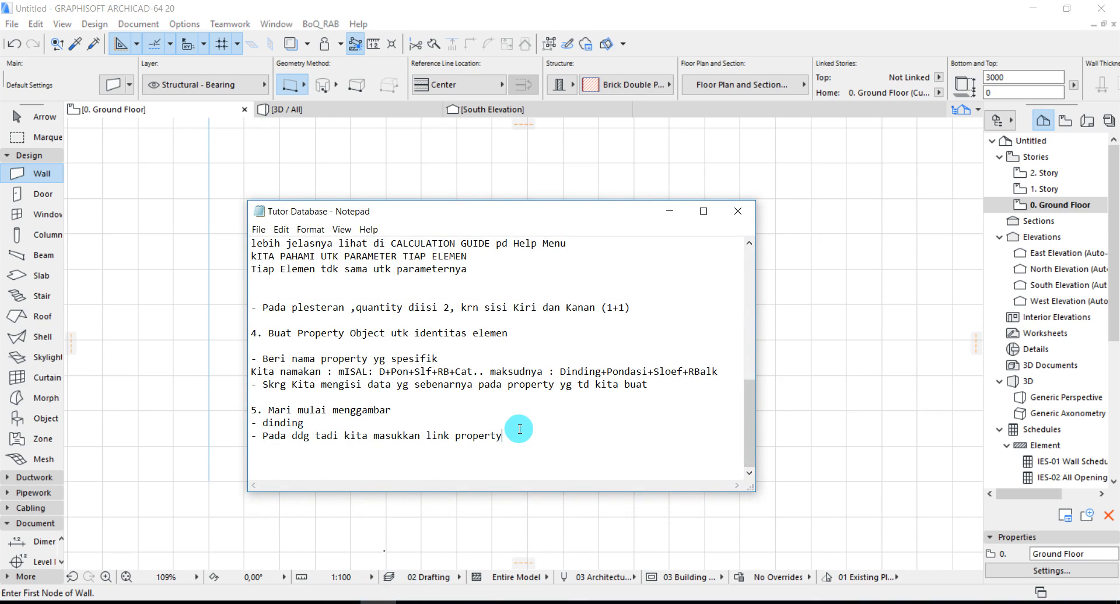
left_click(669, 213)
left_click(420, 446)
left_click(421, 375)
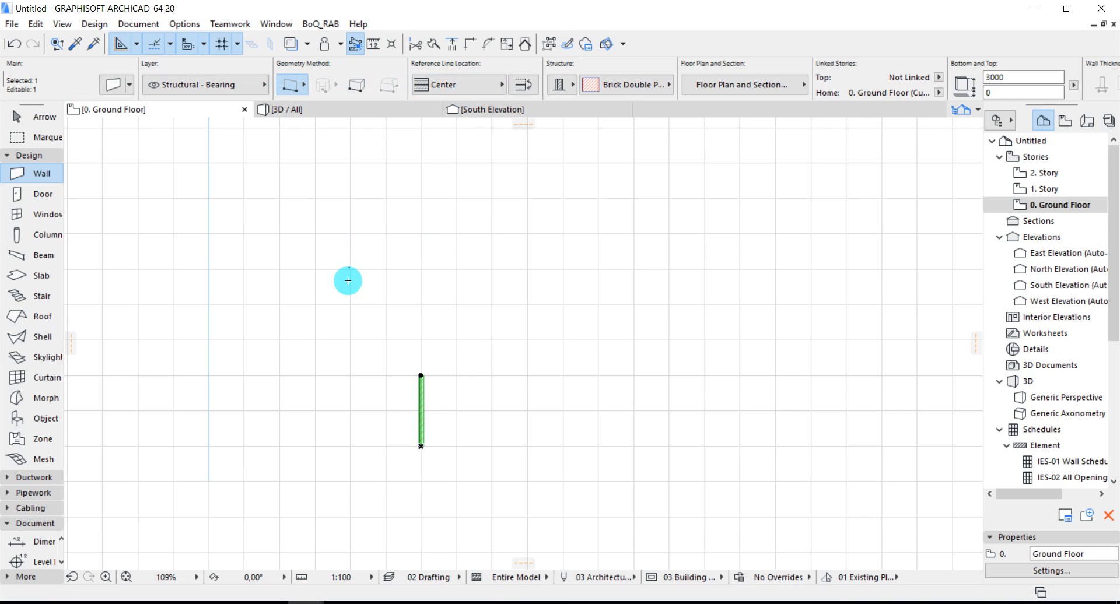
key("Escape")
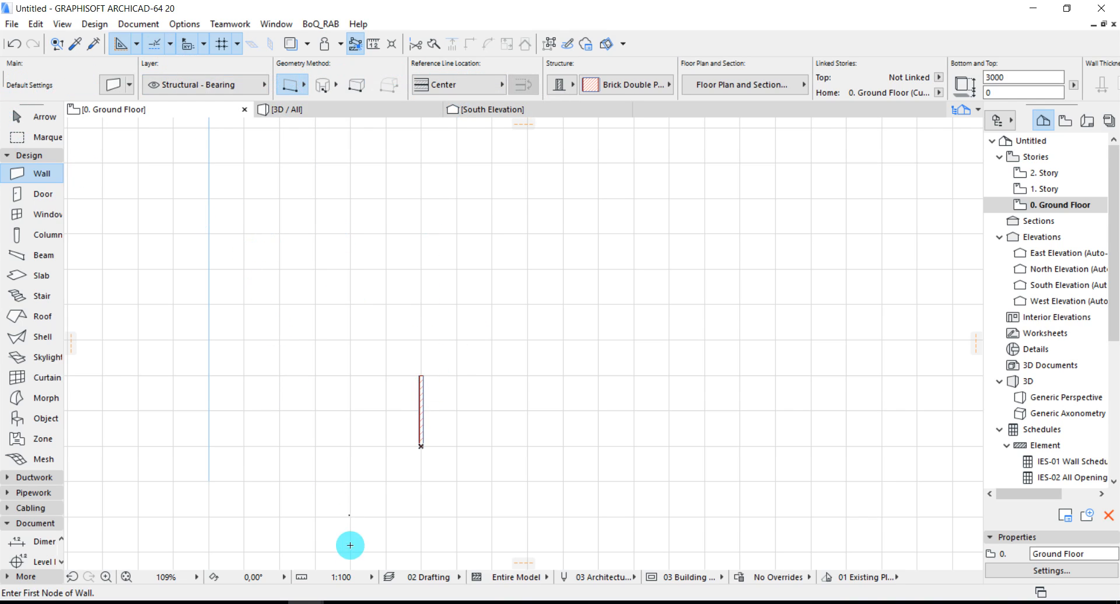
- Add the line "6. Kita atur Property Object di work environment" to the Tutor Database notes in Notepad
left_click(378, 603)
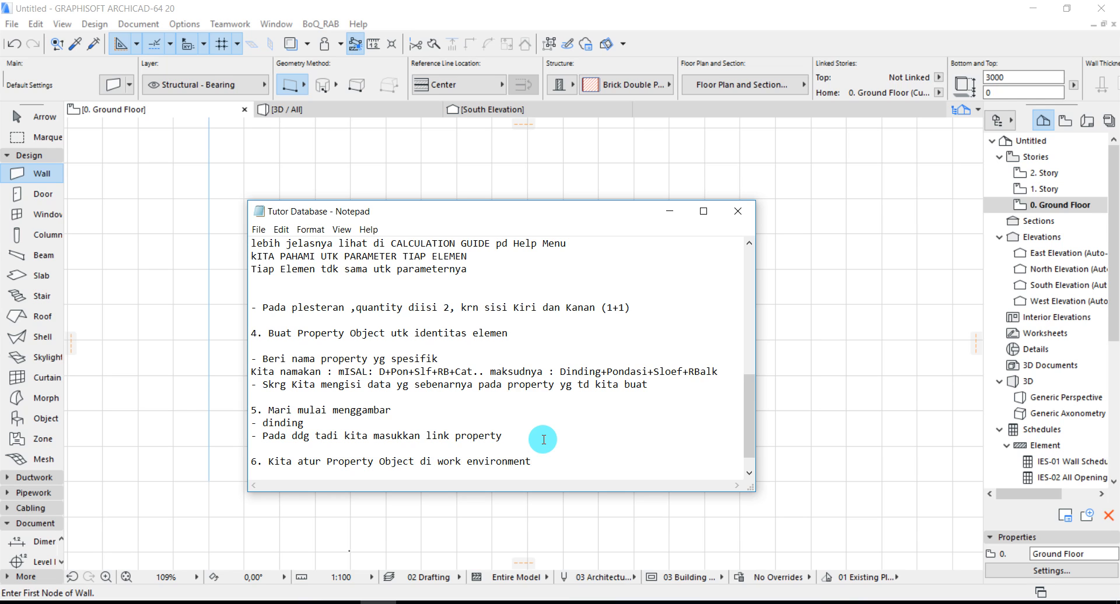
left_click(669, 211)
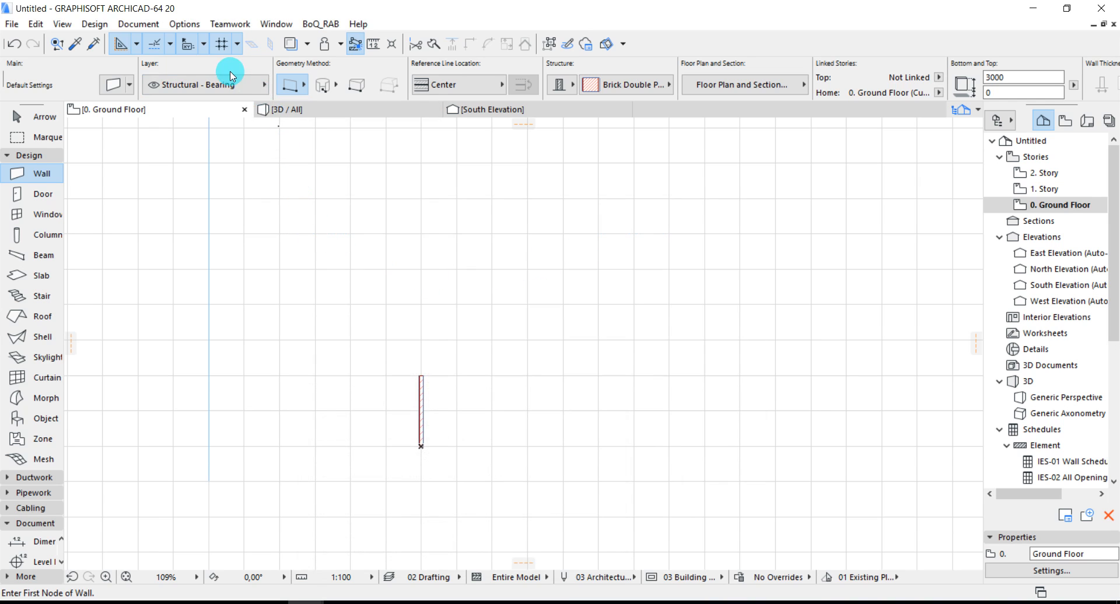
- In the Work Environment's Info Box settings, show Property Objects for the Wall tool and place it directly below Layer
left_click(185, 24)
mouse_move(195, 180)
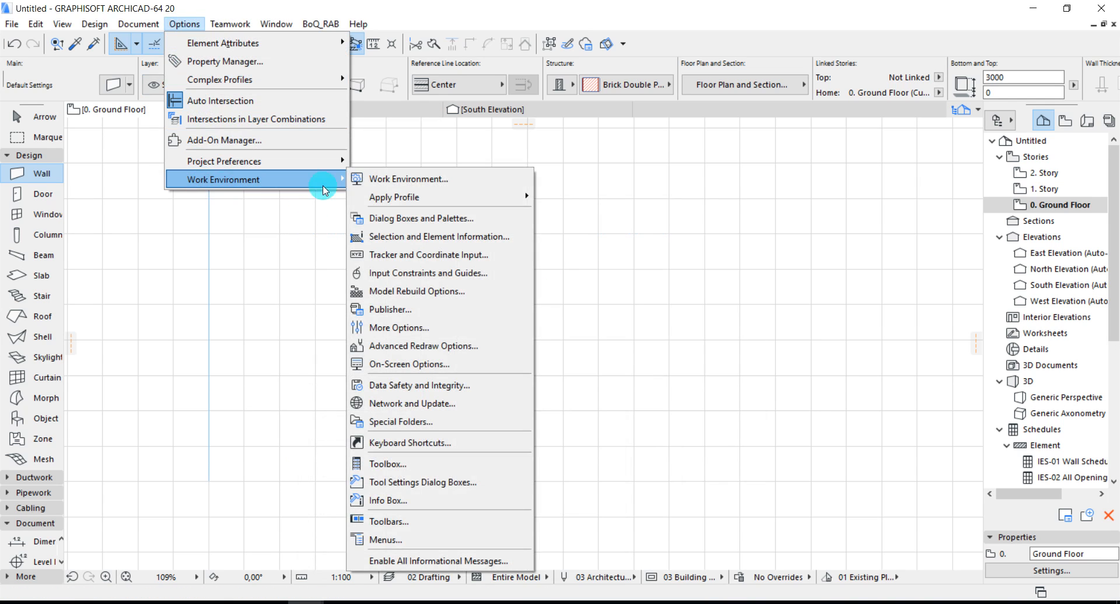
left_click(389, 501)
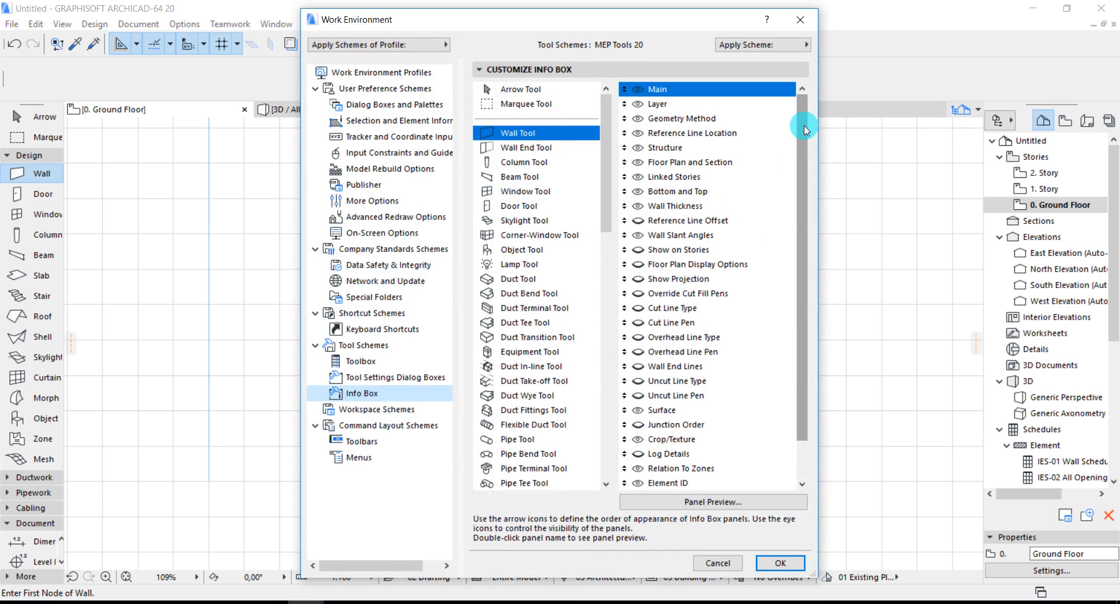
left_click_drag(804, 143, 805, 185)
left_click(638, 455)
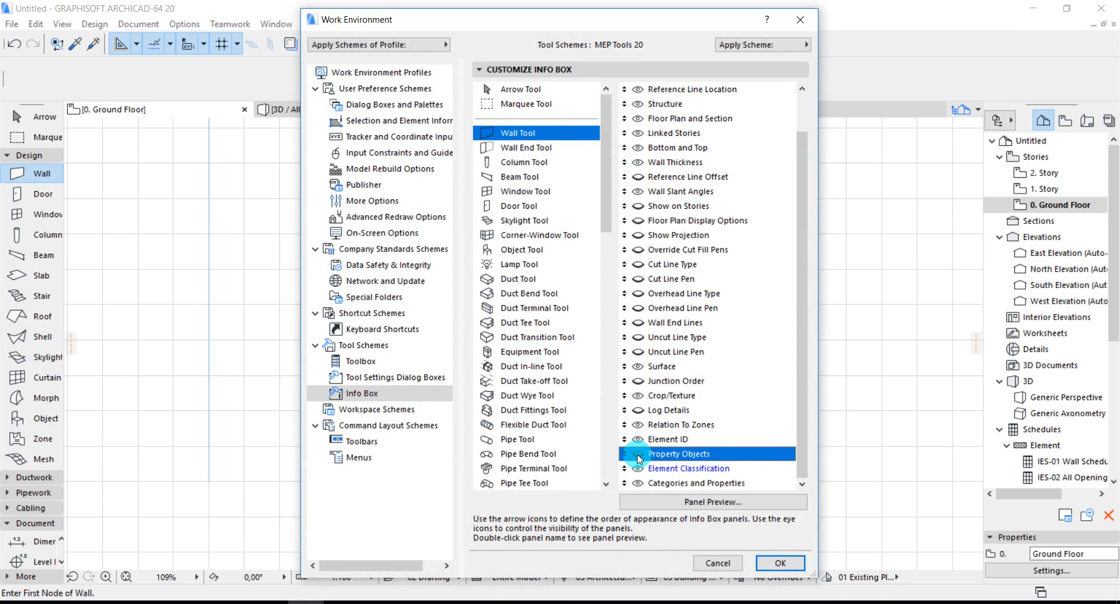
left_click_drag(625, 455, 635, 122)
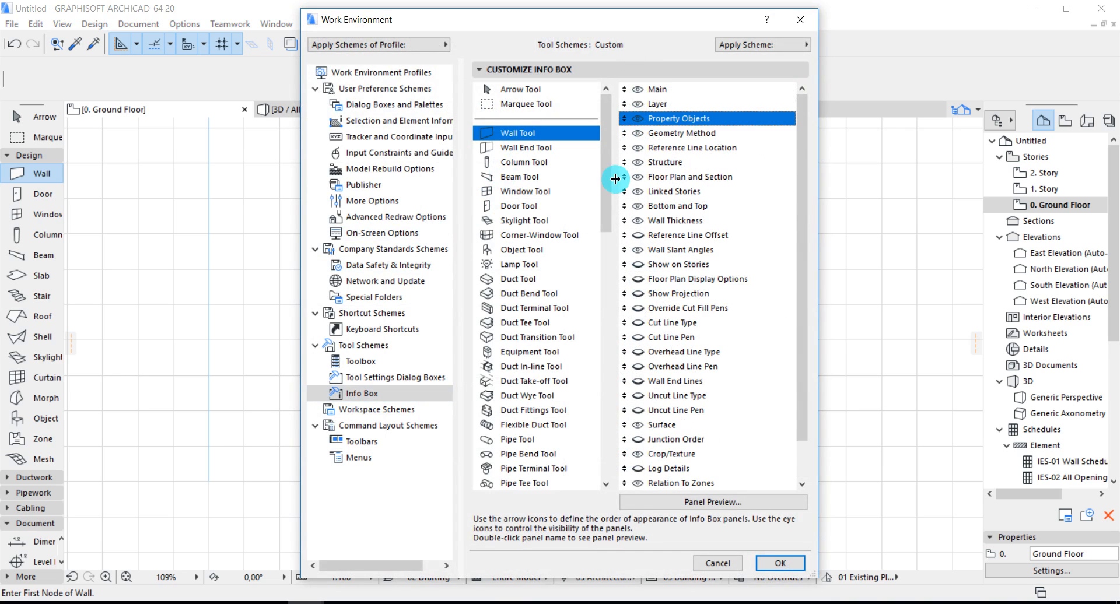
- Show the Property Objects panel in the Info Box for the Column tool
left_click(509, 166)
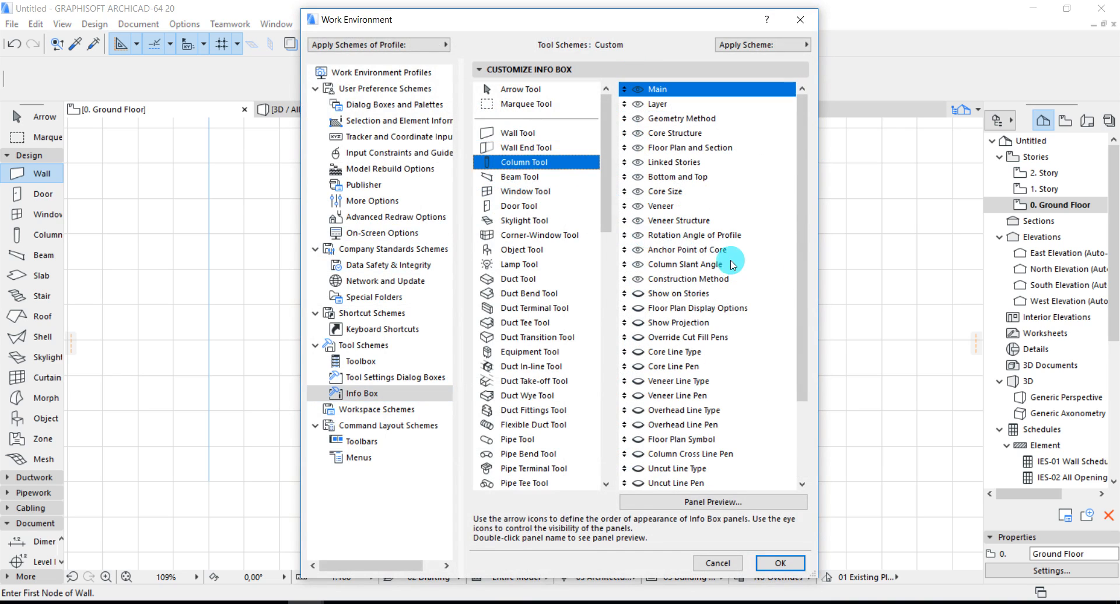
left_click_drag(808, 346, 796, 485)
left_click(639, 455)
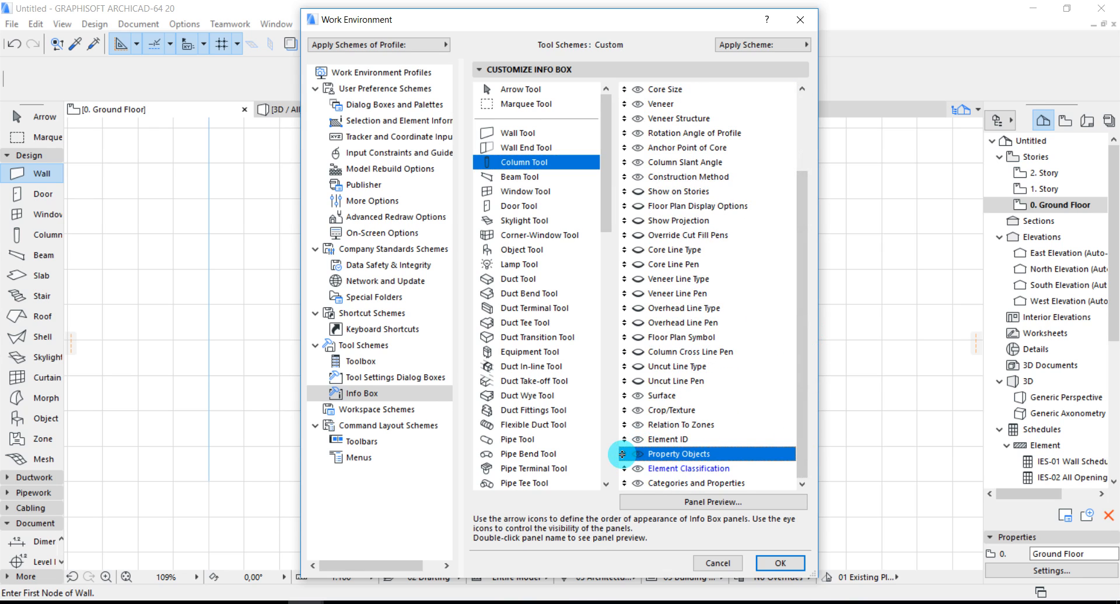
- Place Property Objects directly below Layer in the Info Box for the Column and Beam tools, making it visible for beams
left_click_drag(627, 455, 636, 119)
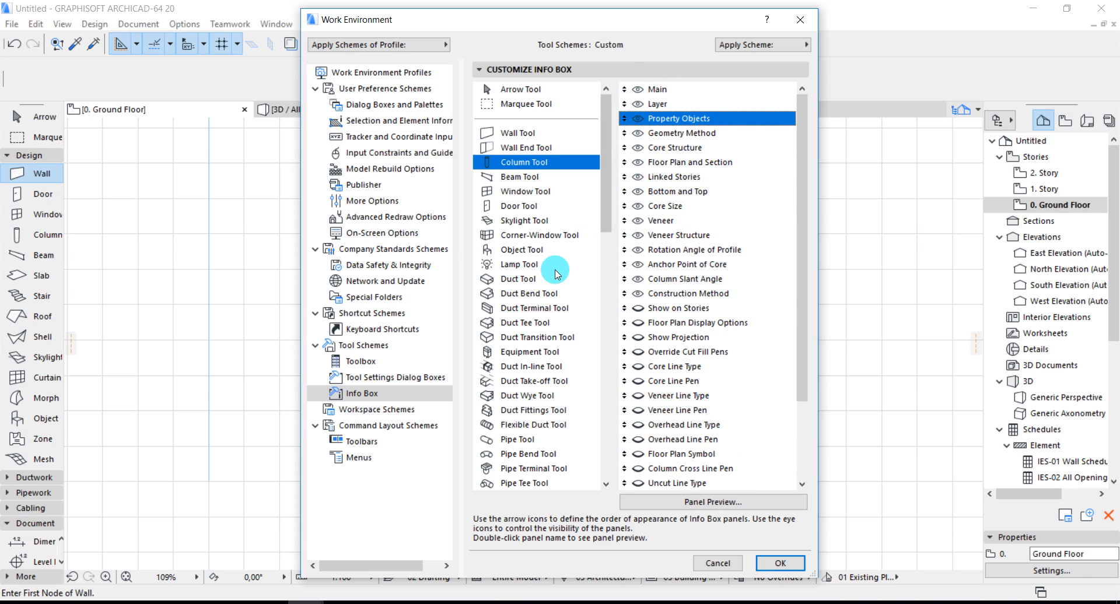
left_click(513, 177)
left_click_drag(799, 252, 783, 375)
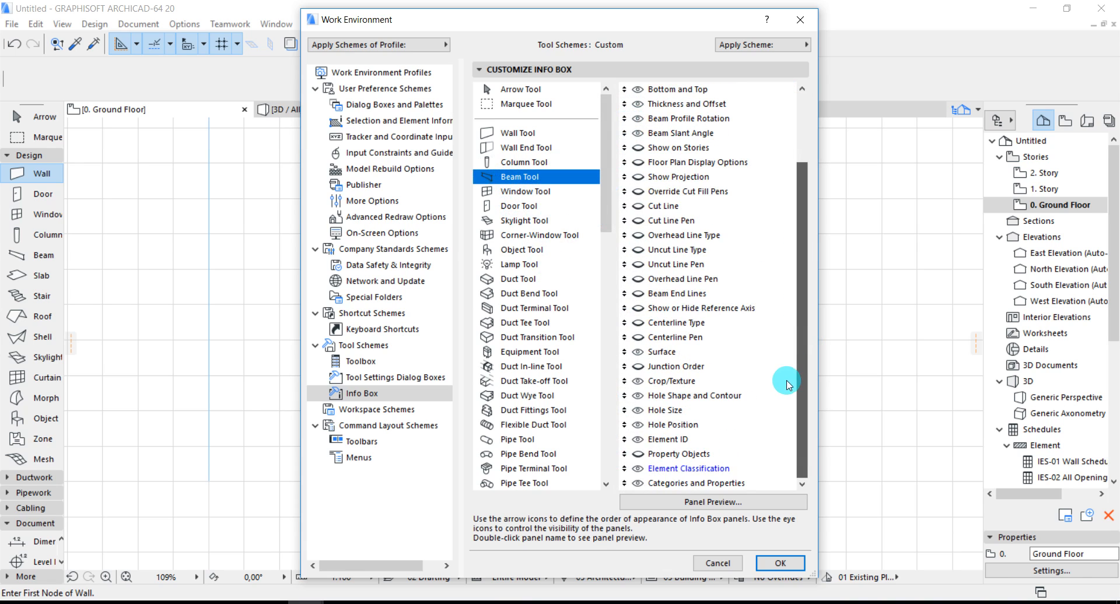
left_click(640, 458)
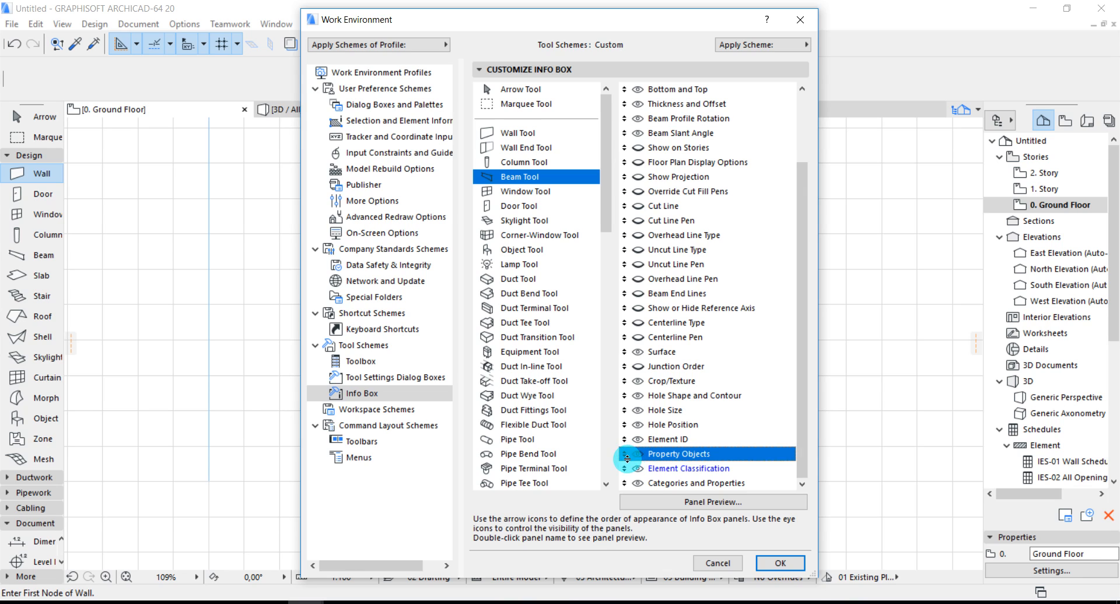
left_click_drag(624, 454, 642, 124)
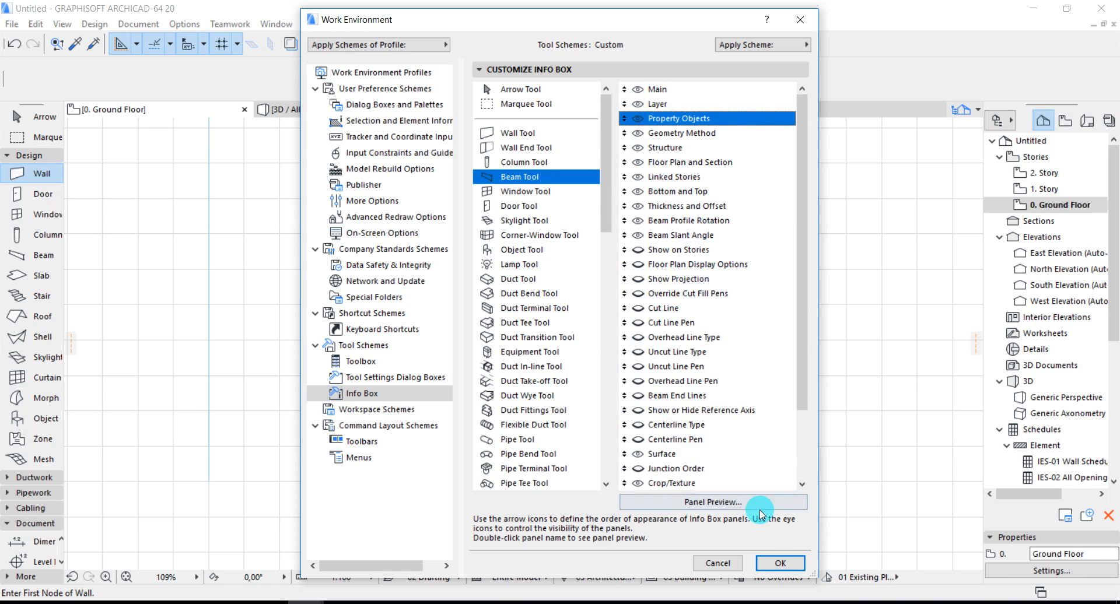
left_click(771, 560)
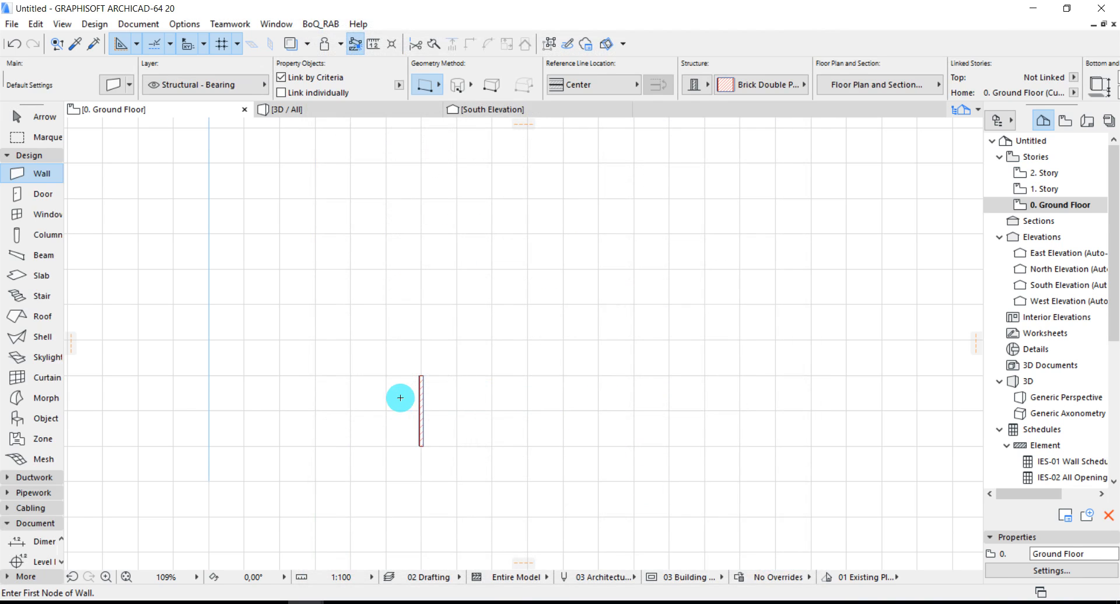
- Link the property object Ddg Bt Bata individually to the wall on the ground floor plan
scroll(398, 396, "up", 2)
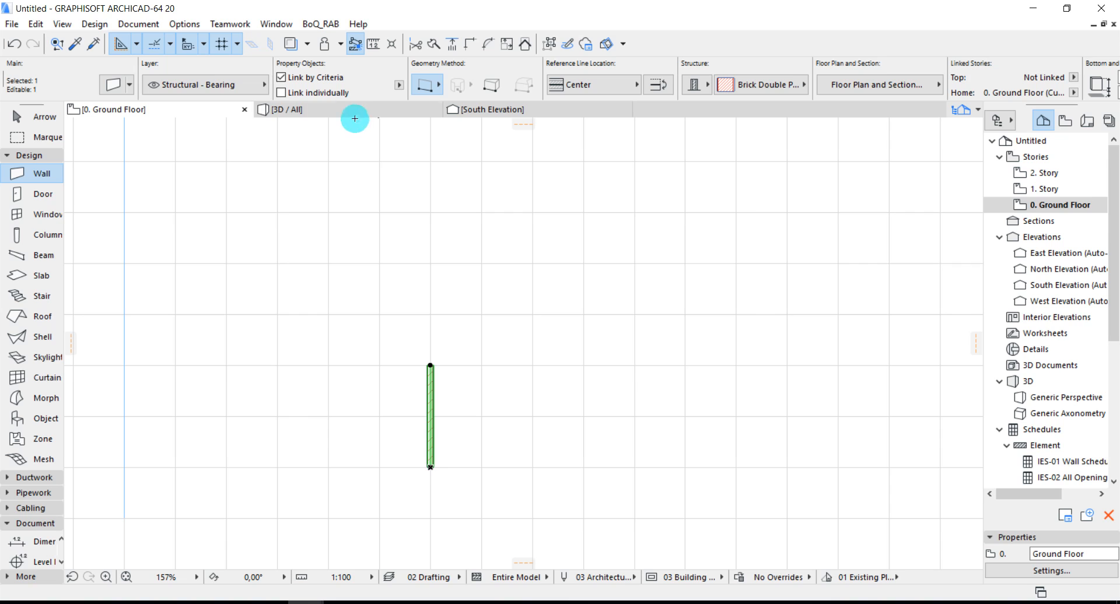
left_click(300, 91)
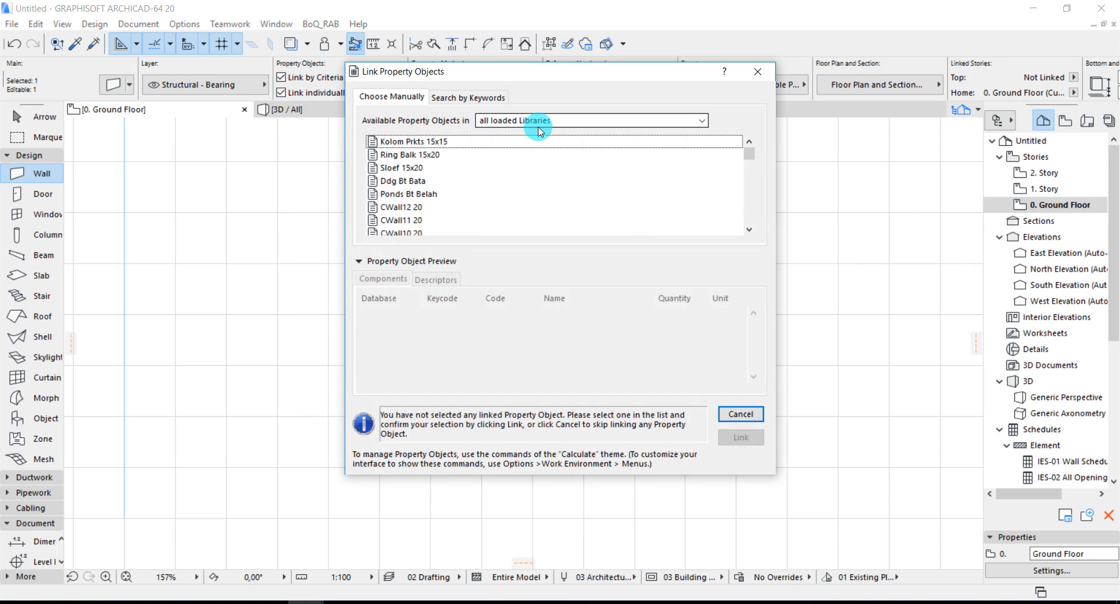
left_click(406, 183)
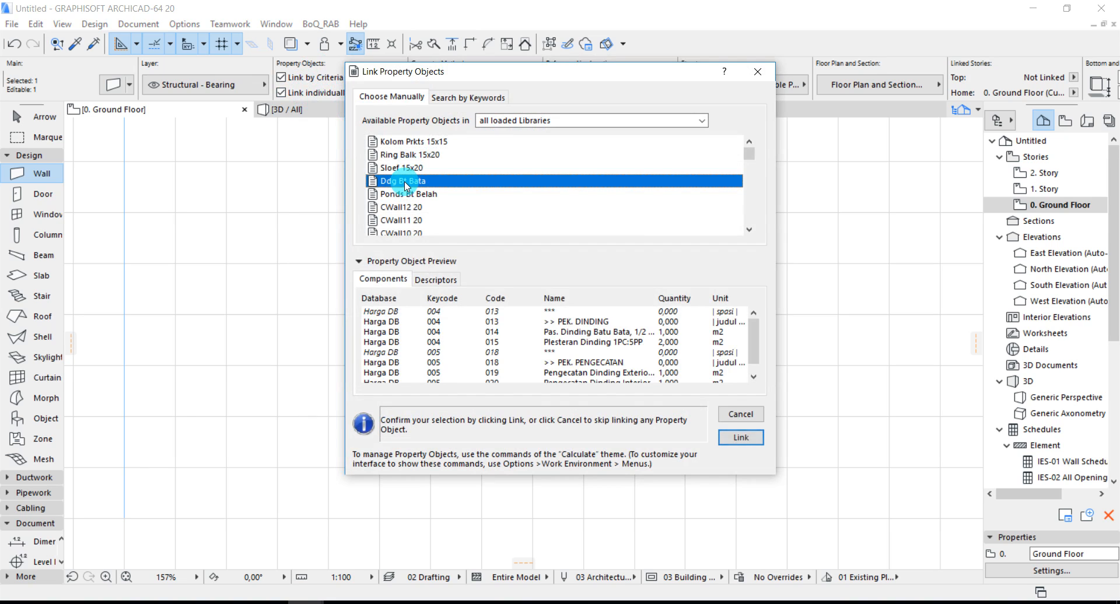
left_click(738, 438)
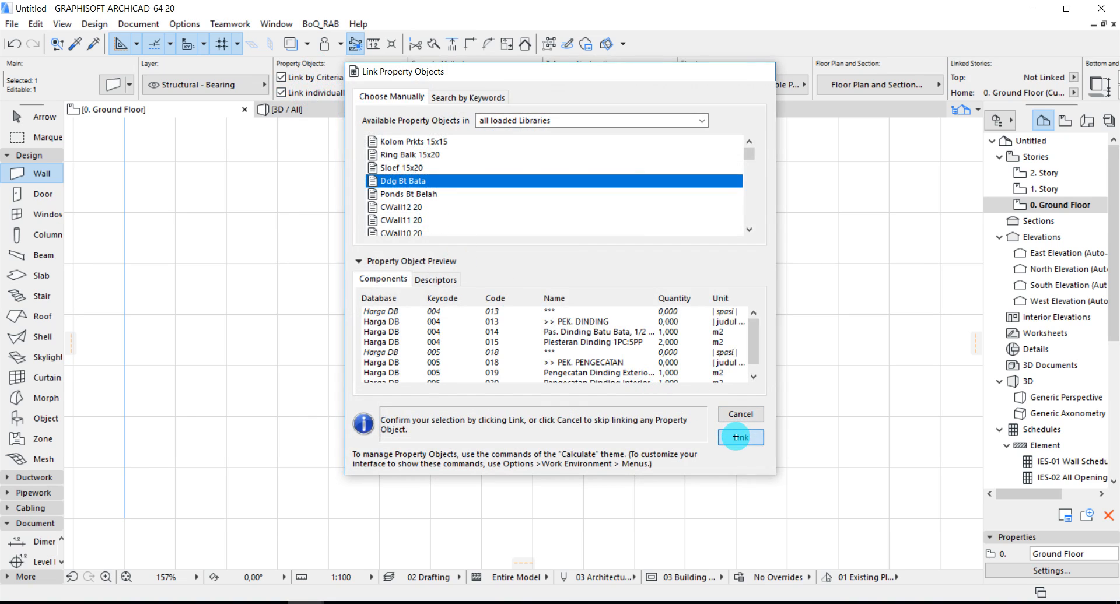
key("Escape")
scroll(444, 326, "down", 2)
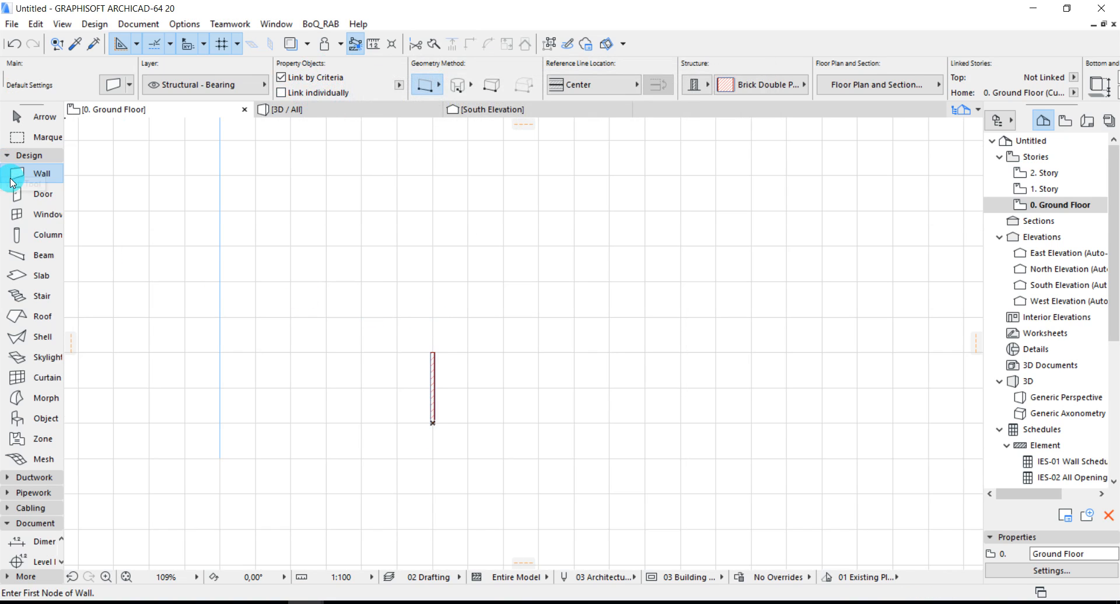
- Set the beam defaults to height 200, width 150 and an elevation of 0 to Project Zero
left_click(16, 255)
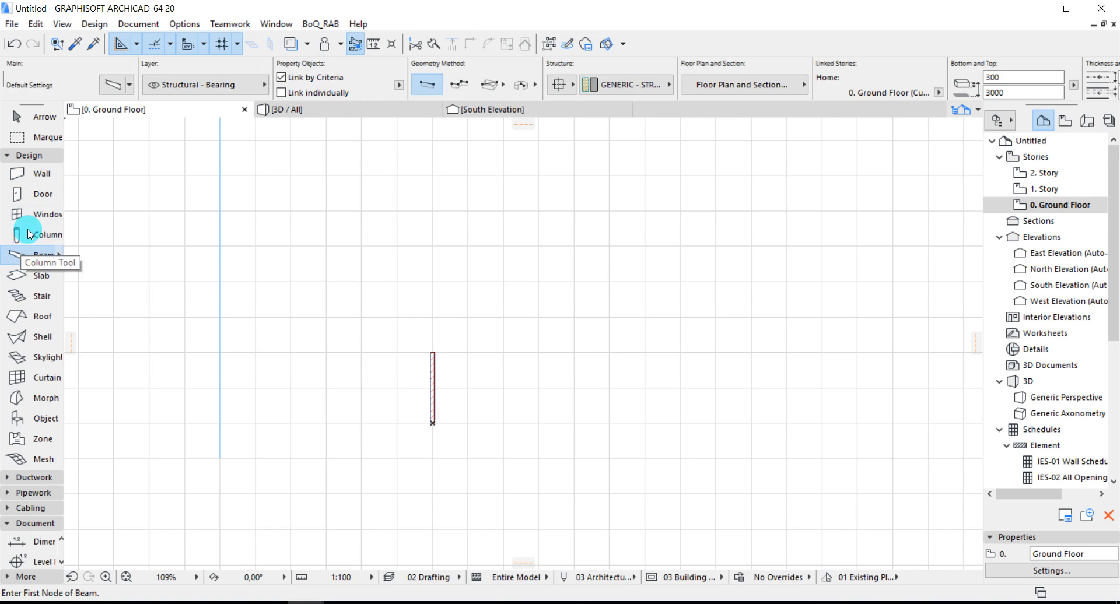
left_click(111, 86)
double_click(493, 96)
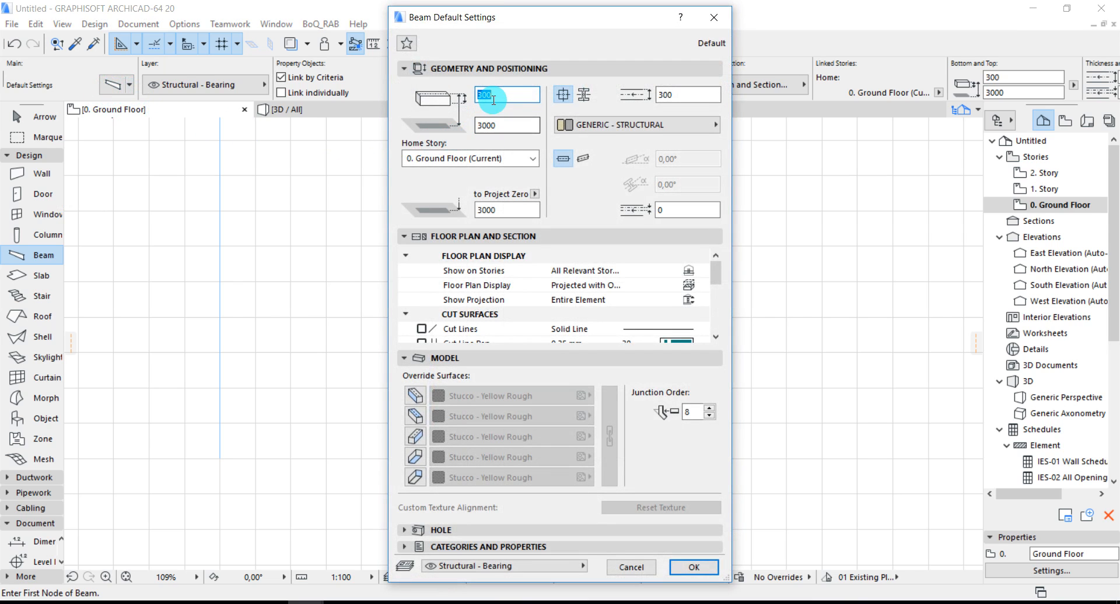
left_click_drag(485, 96, 471, 100)
type("200")
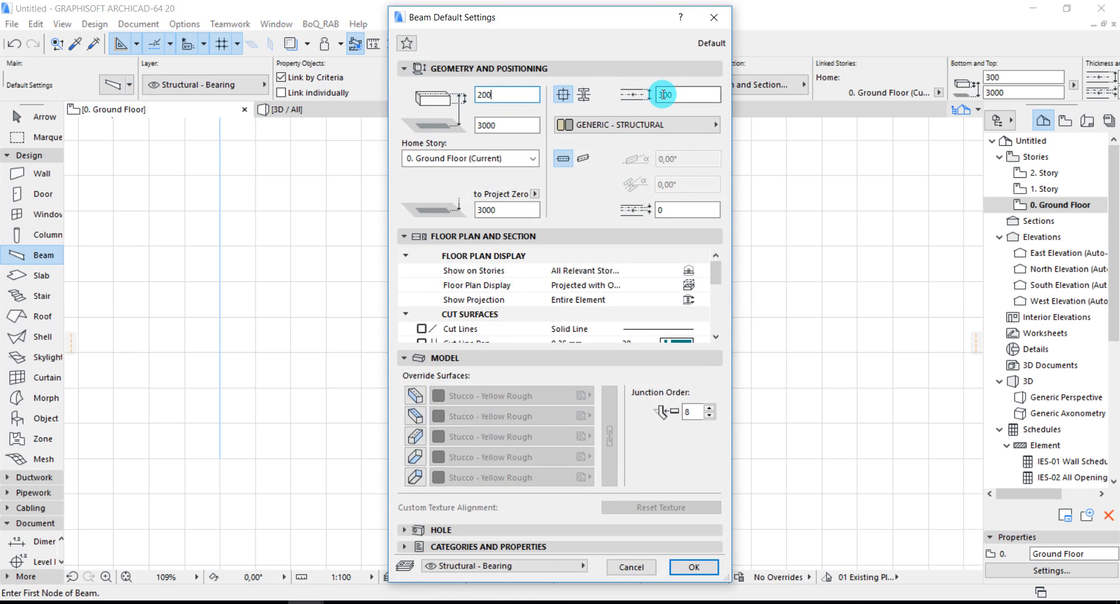
left_click_drag(671, 93, 630, 98)
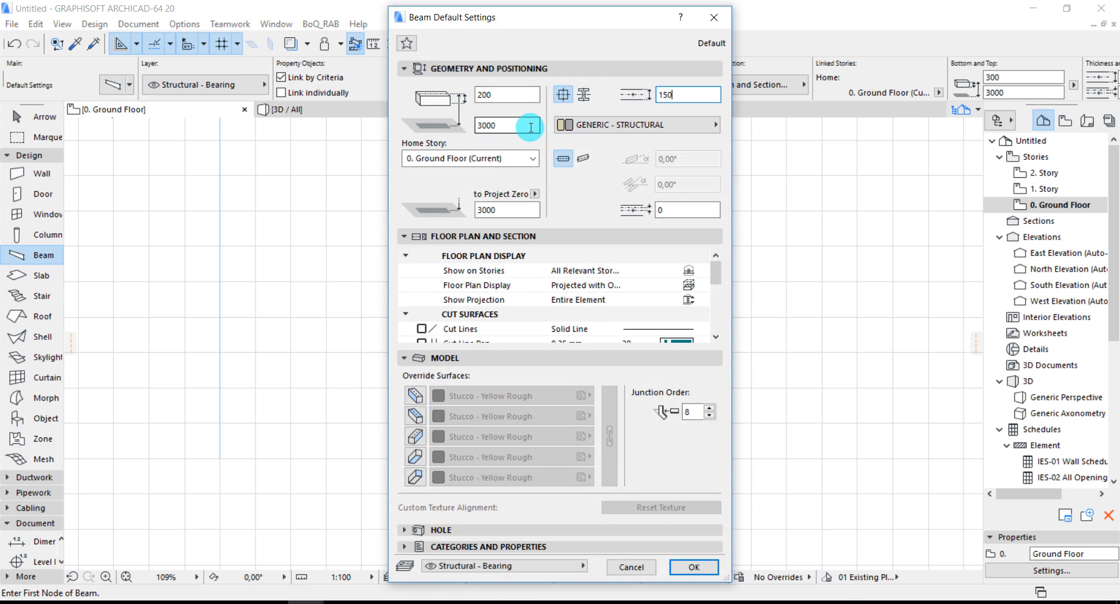
left_click_drag(487, 211, 467, 212)
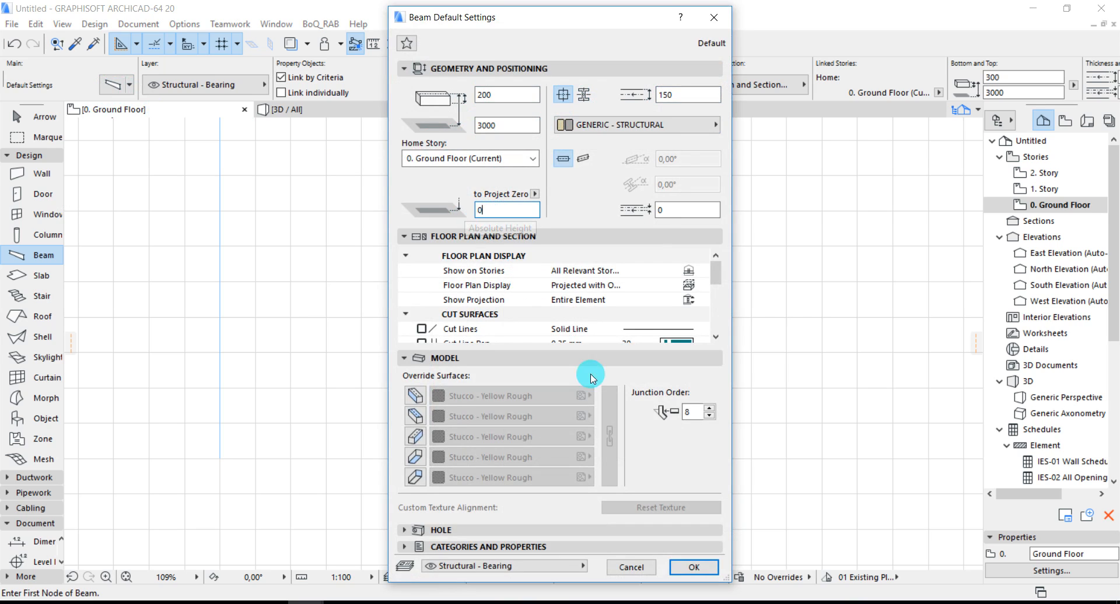
left_click(693, 567)
- Draw a beam along the full length of the wall, from its lower end to its upper end
scroll(432, 423, "up", 4)
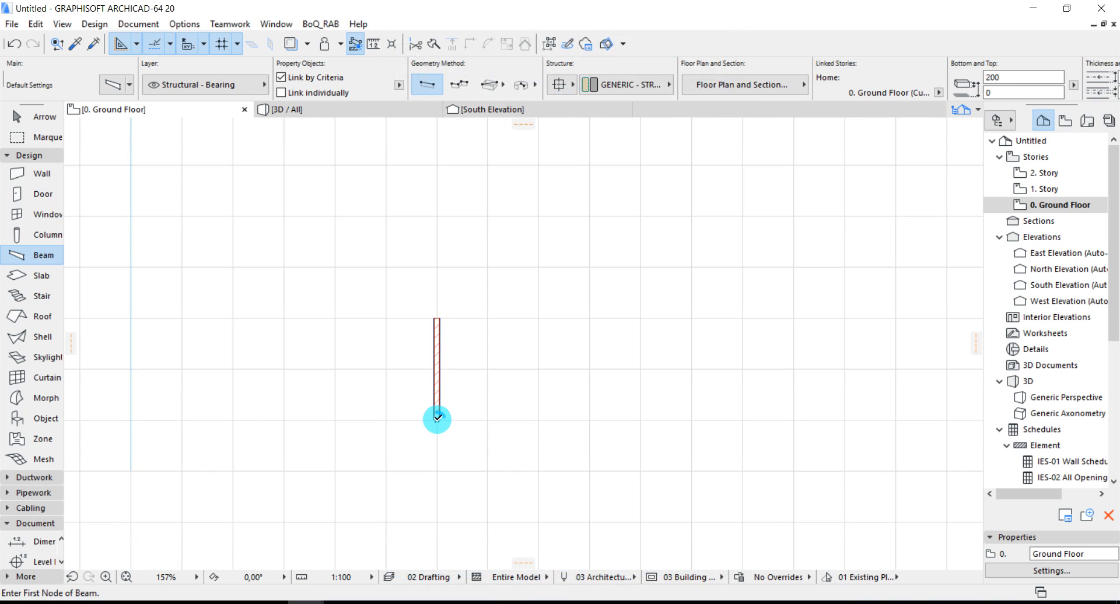
left_click(437, 418)
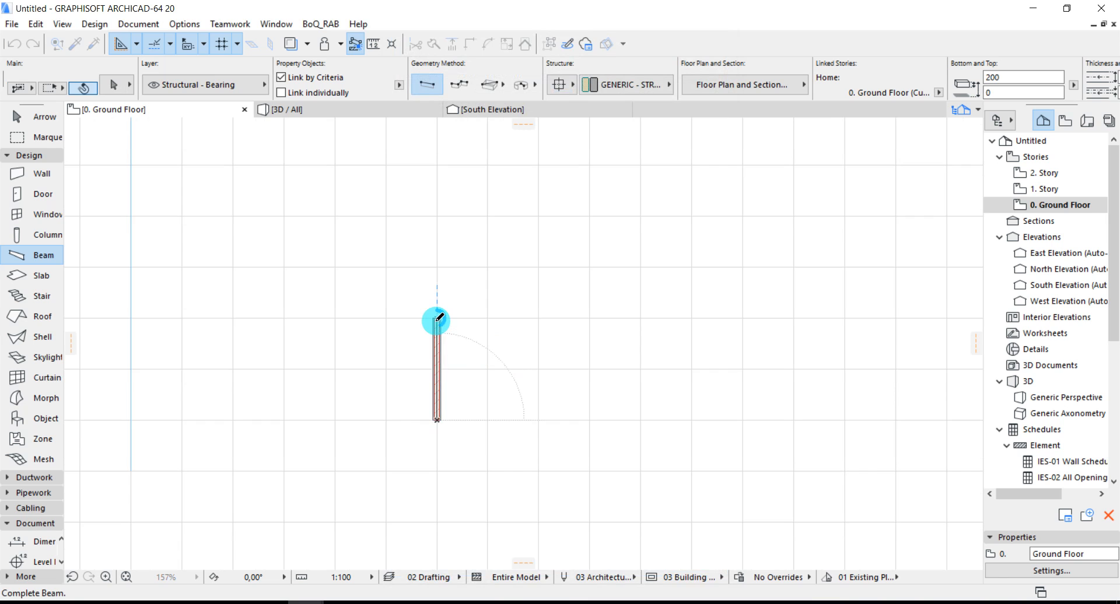
left_click(437, 319)
scroll(444, 324, "down", 10)
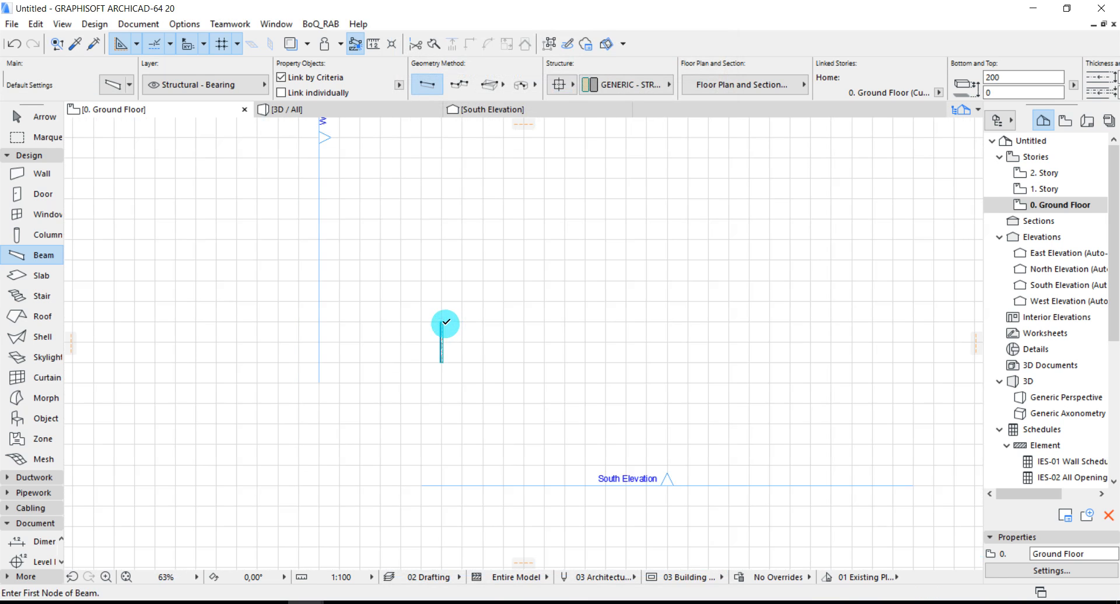
- Open the South Elevation view from its marker on the floor plan with the current settings
left_click(470, 485, "shift")
right_click(467, 448)
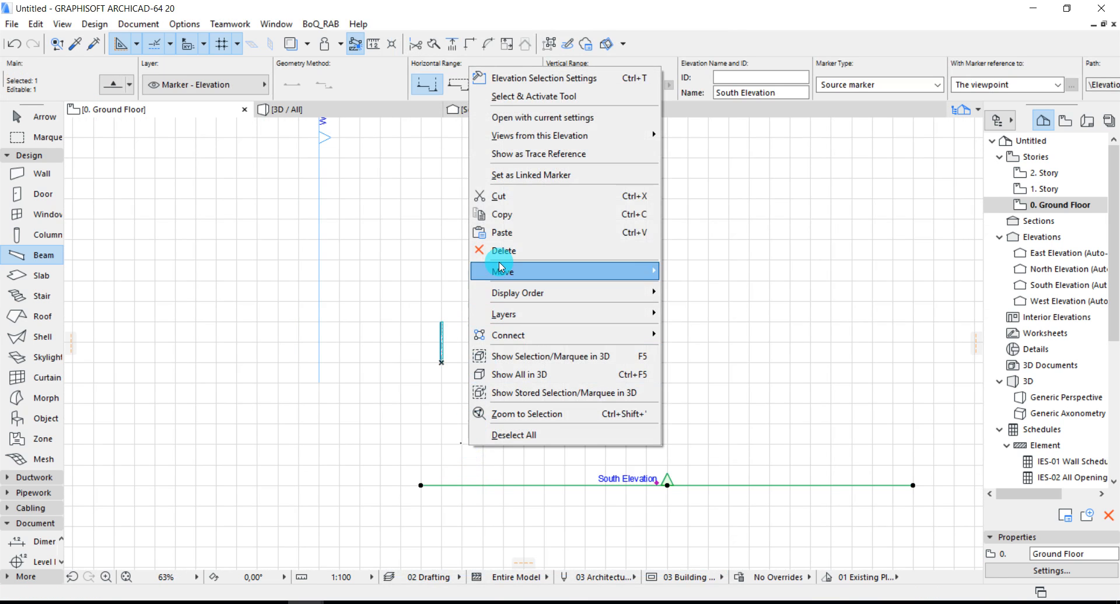
left_click(500, 118)
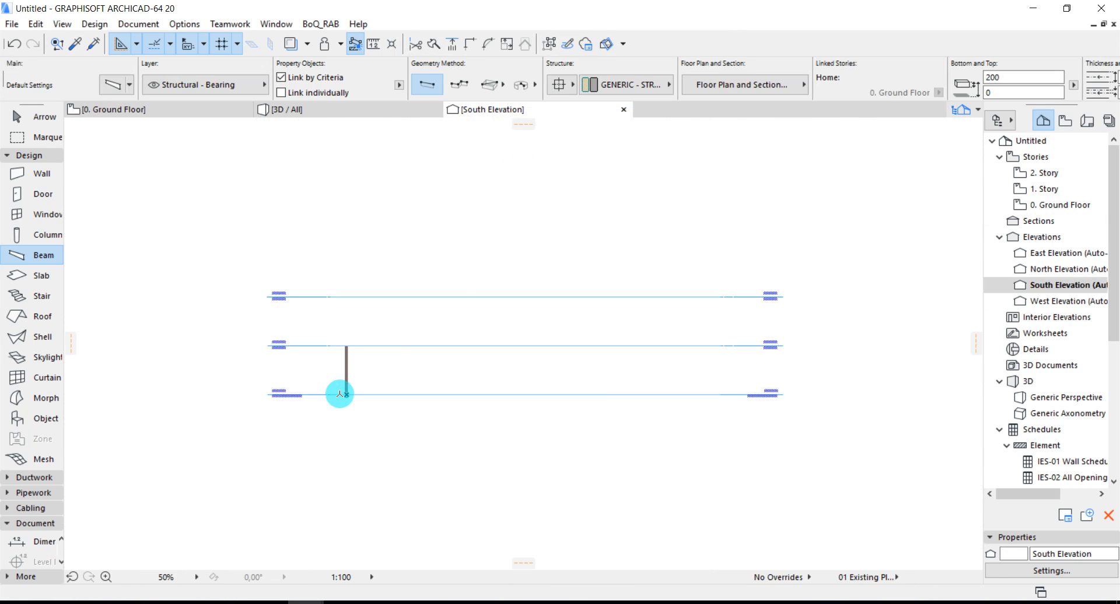
- Link the property object Sloef 15x20 individually to the beam beneath the wall
scroll(344, 397, "up", 9)
left_click(374, 385)
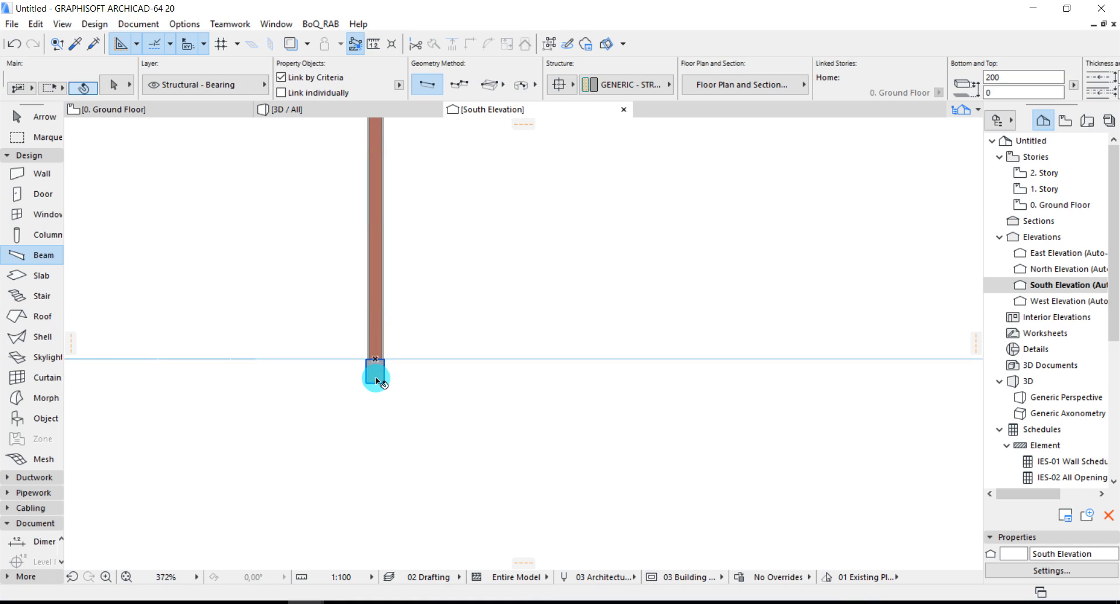
scroll(381, 430, "down", 3)
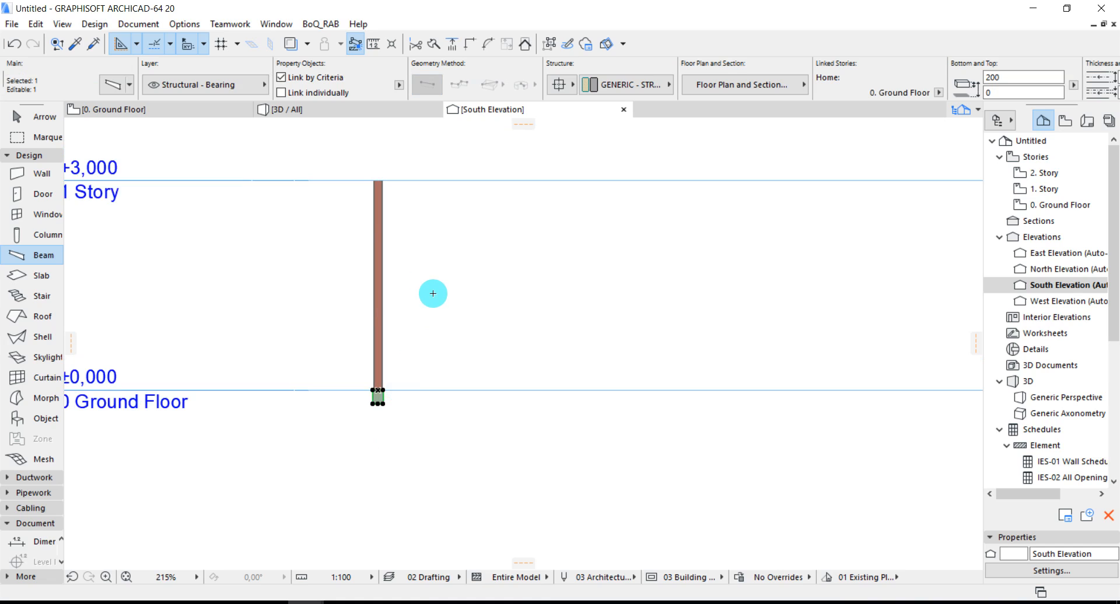
left_click(336, 94)
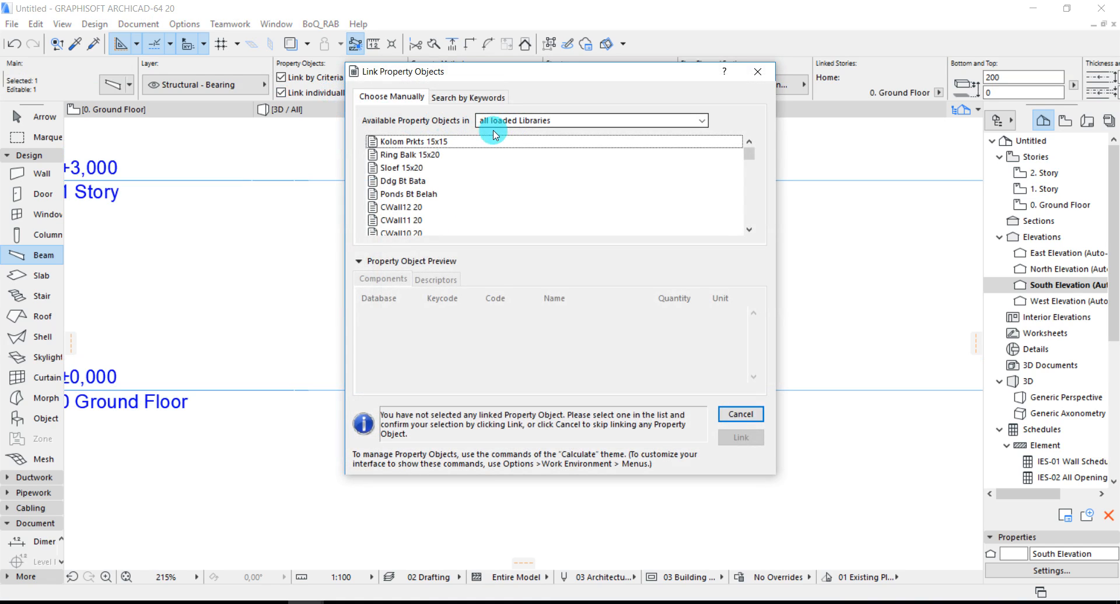
left_click(413, 168)
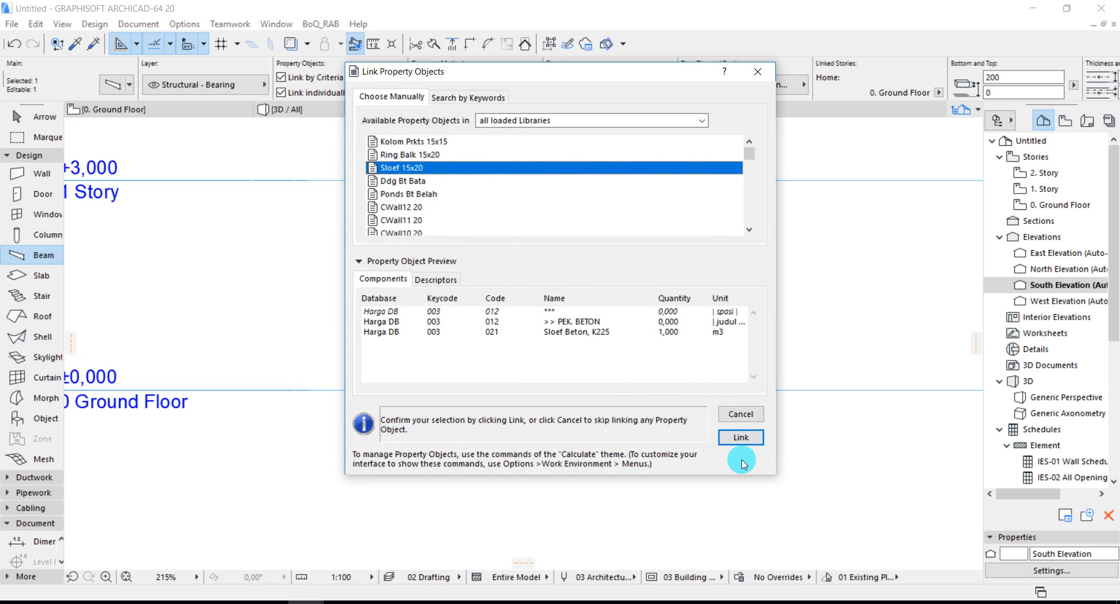
left_click(742, 438)
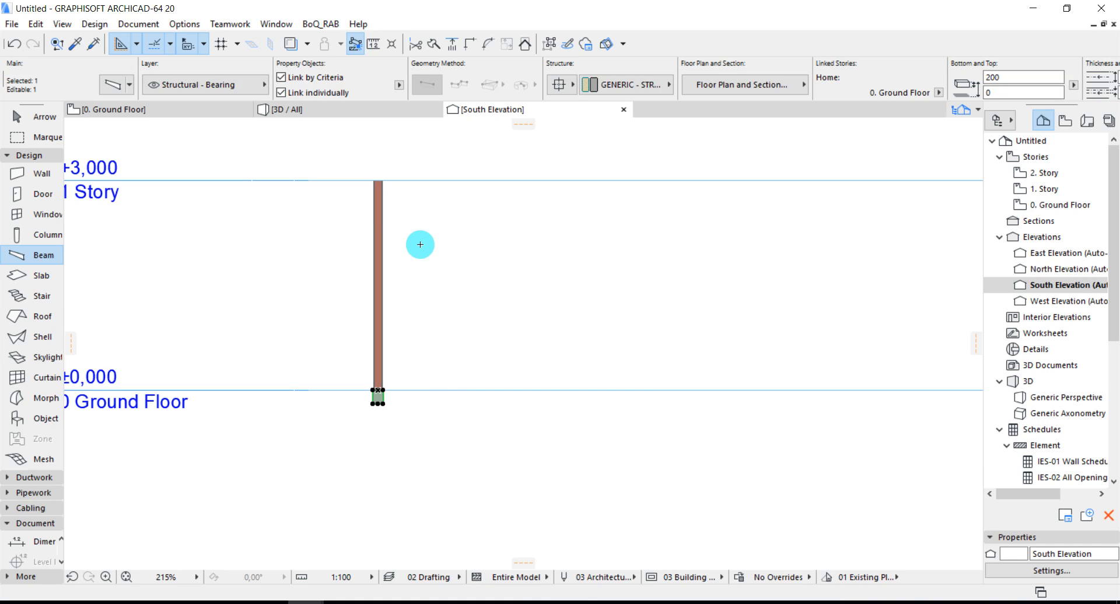
- Rename the third component of the Sloef 15x20 property object as "Sloef 15x20, Beton K225" and save the library part
left_click(323, 24)
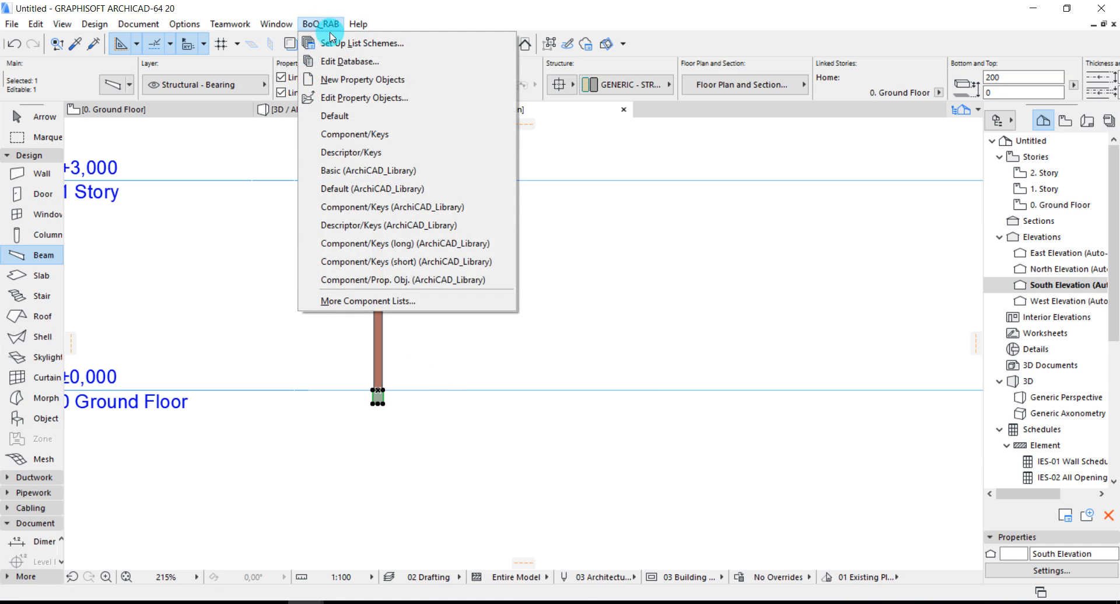
left_click(338, 98)
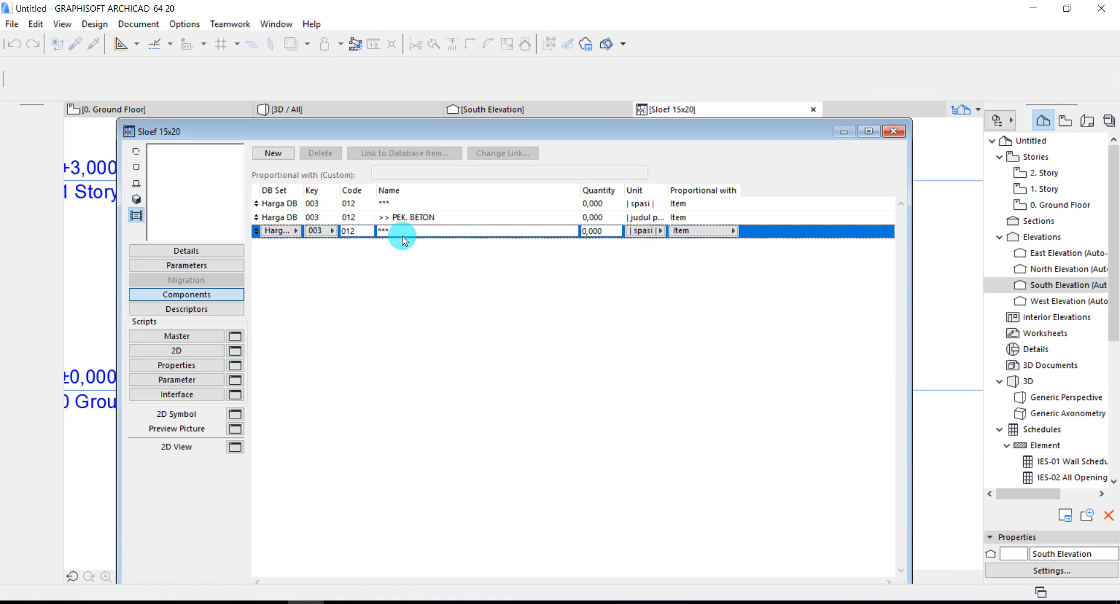
left_click(409, 232)
left_click(419, 228)
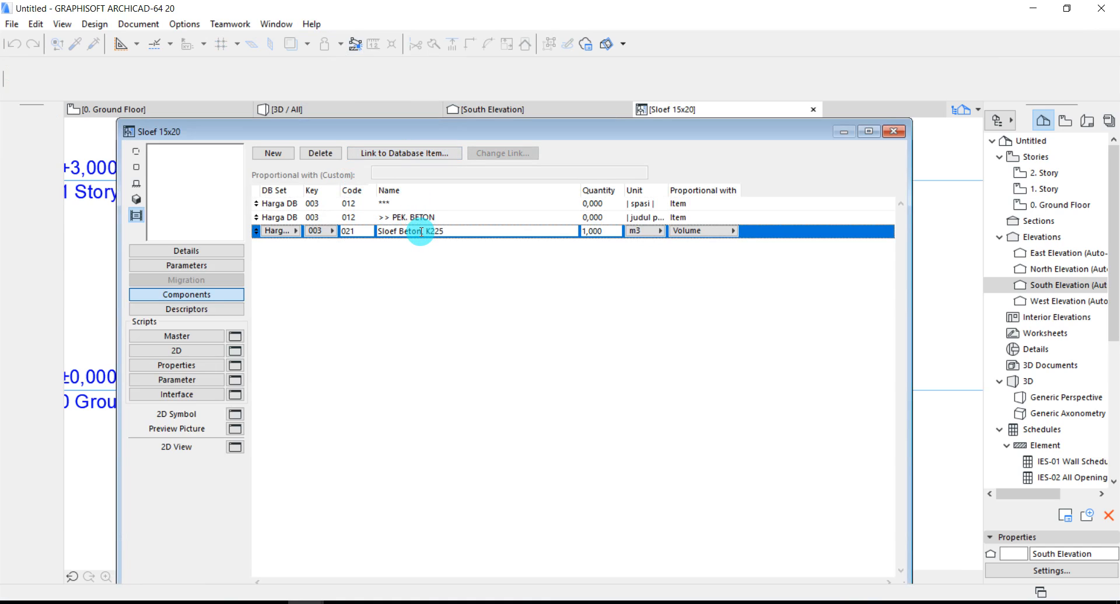
left_click(421, 231)
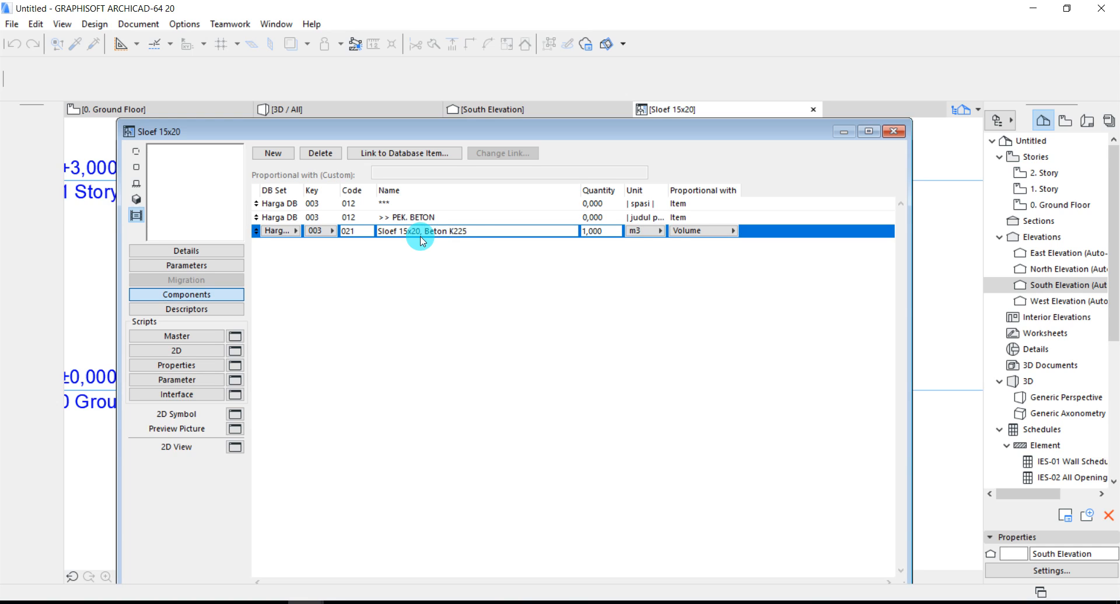
left_click(894, 131)
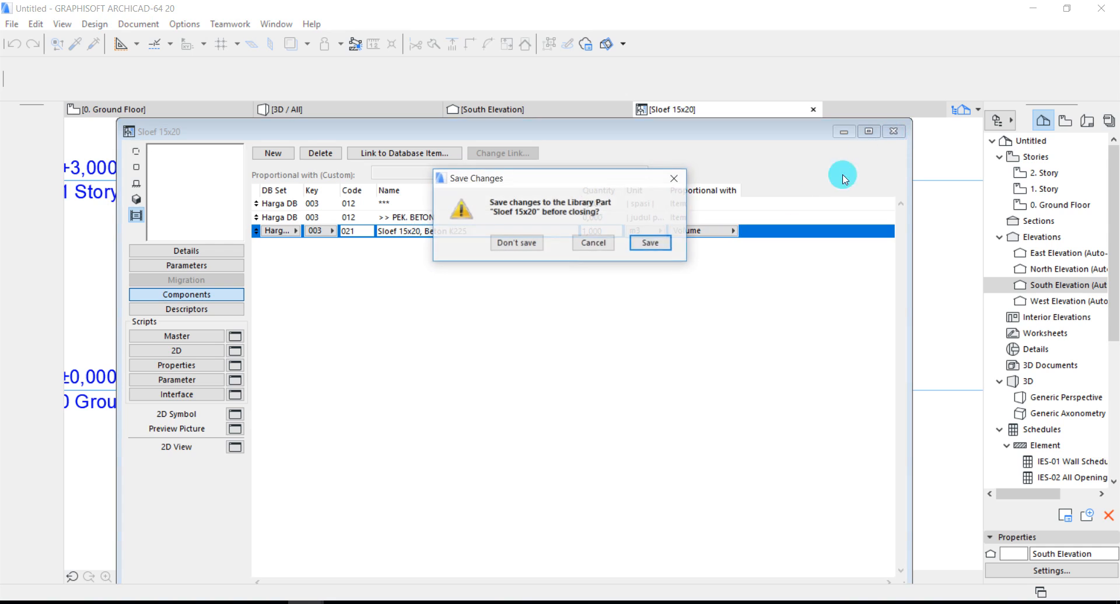
left_click(650, 243)
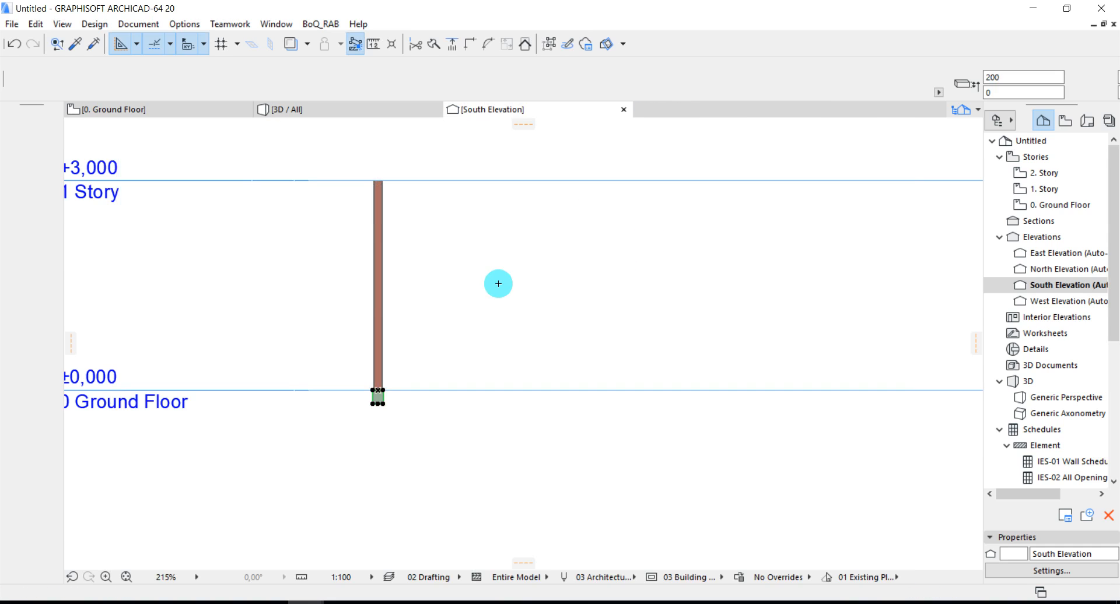
key("Escape")
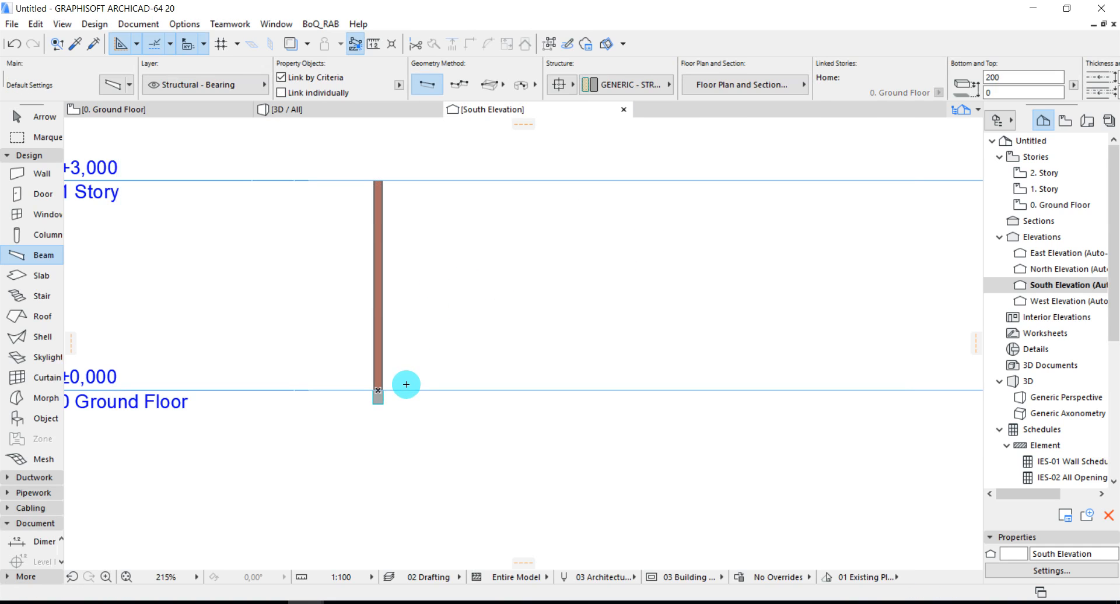
- Drag a copy of the beam beneath the wall up onto the wall's top edge
left_click(379, 399)
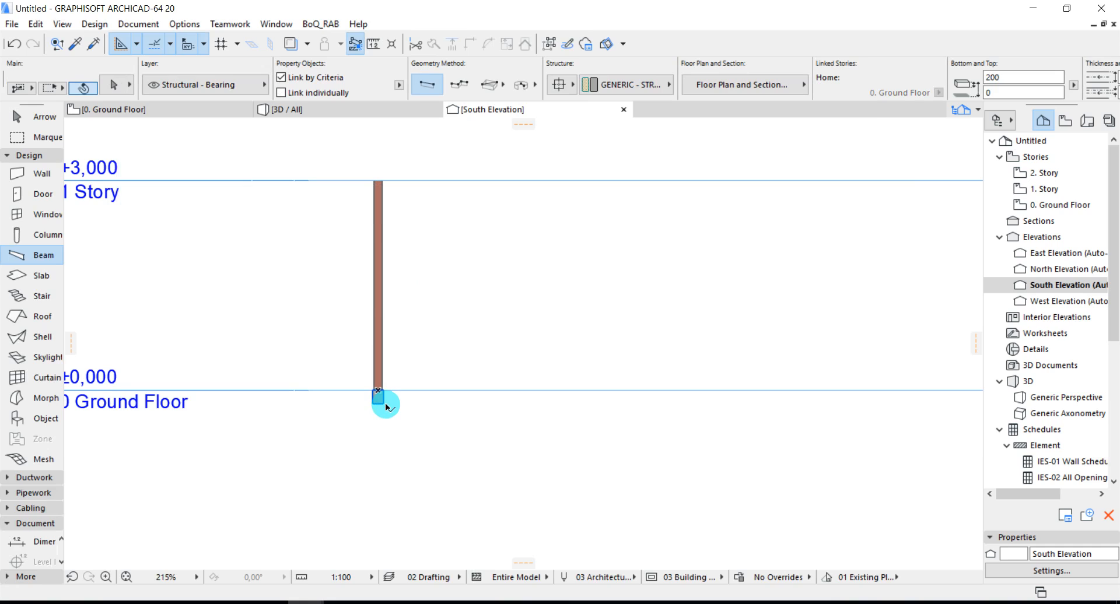
right_click(426, 321)
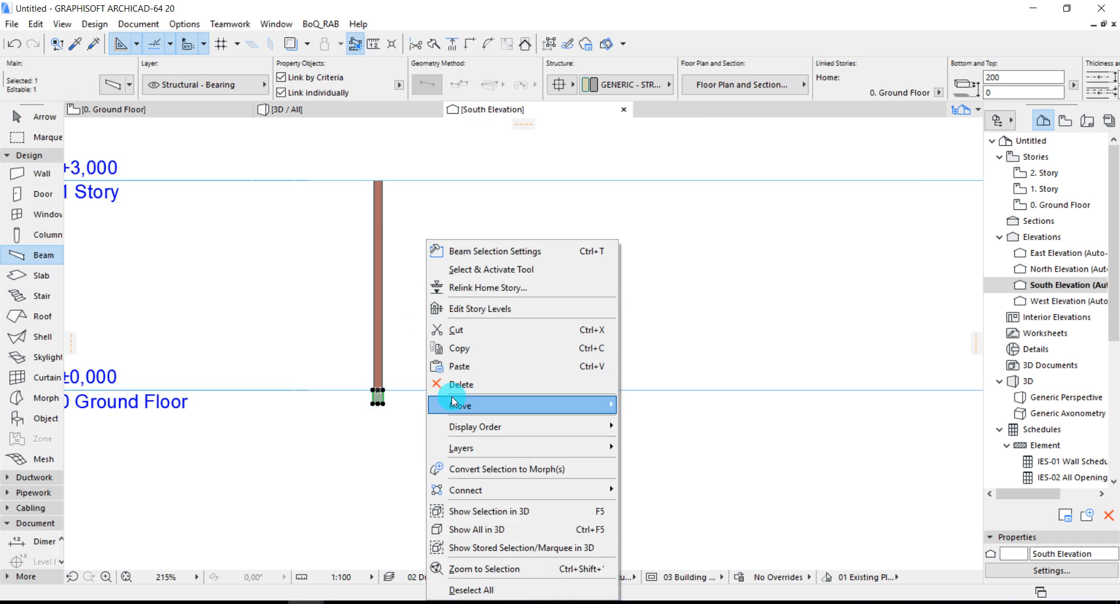
mouse_move(589, 406)
left_click(669, 462)
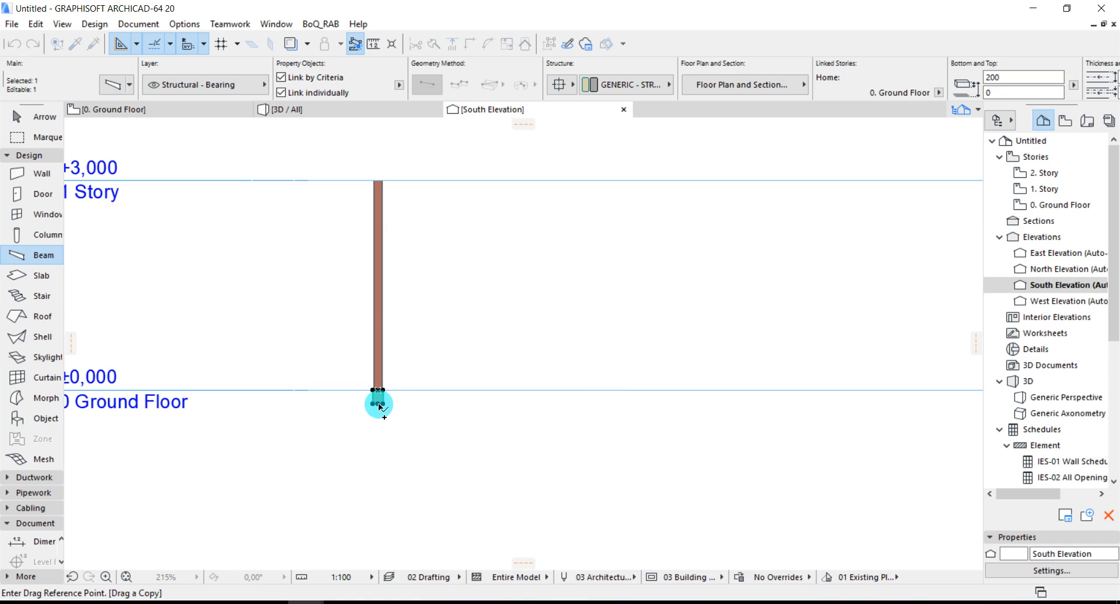
left_click(378, 404)
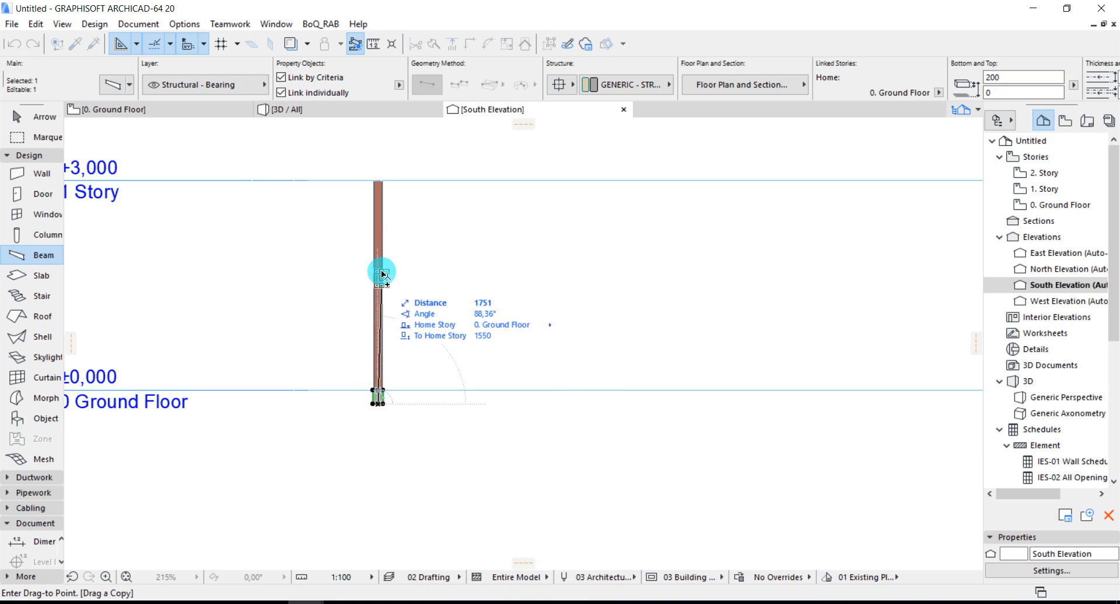
left_click(379, 185)
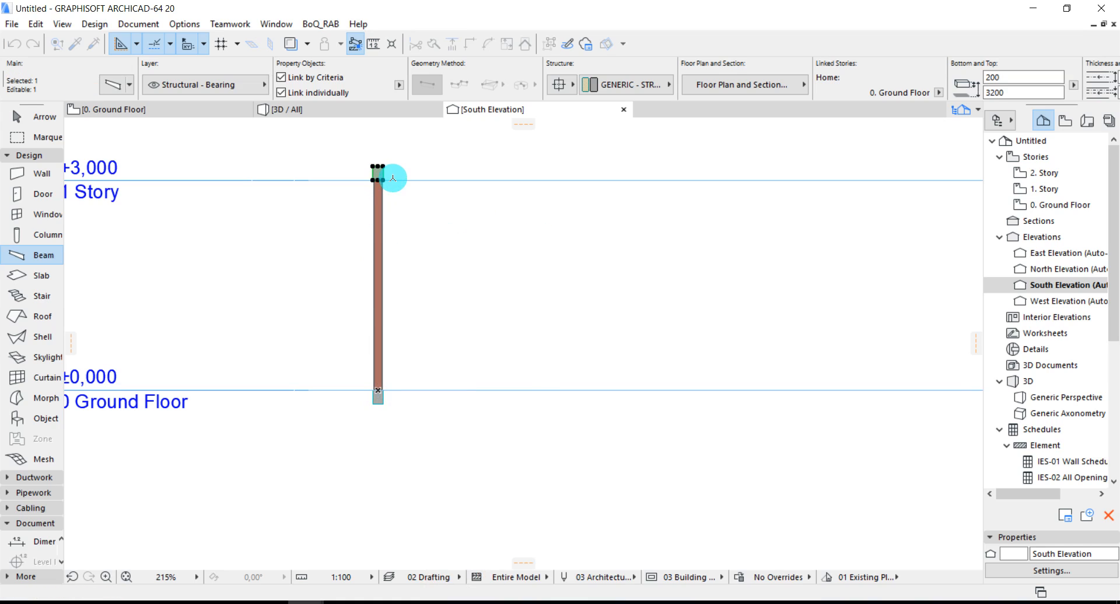
left_click(399, 86)
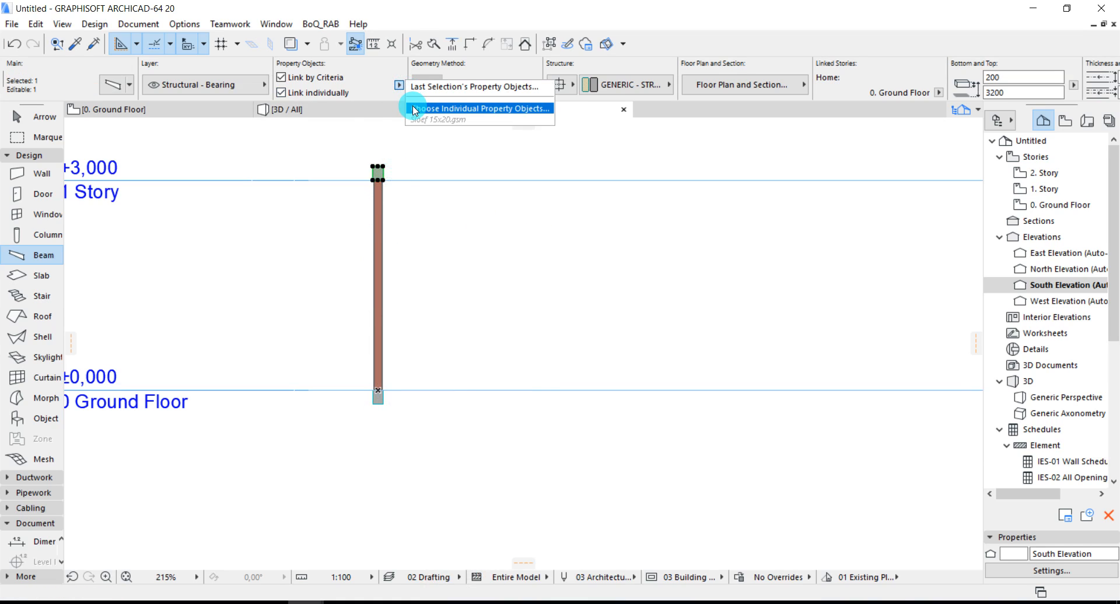
key("Escape")
key("Escape")
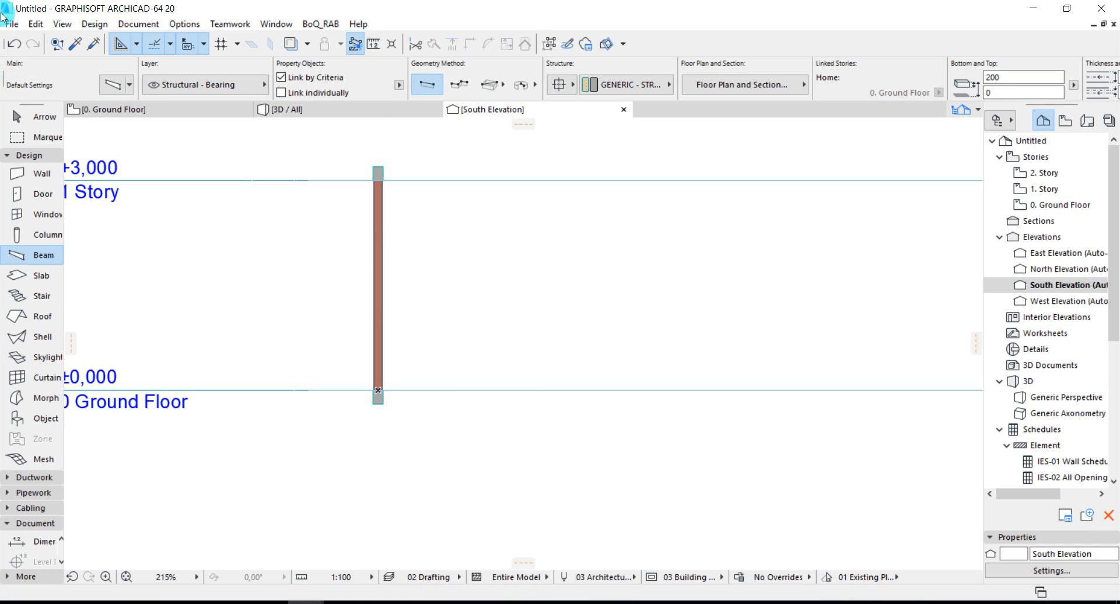
- Check the libraries loaded in the project with the Library Manager
left_click(9, 24)
mouse_move(75, 250)
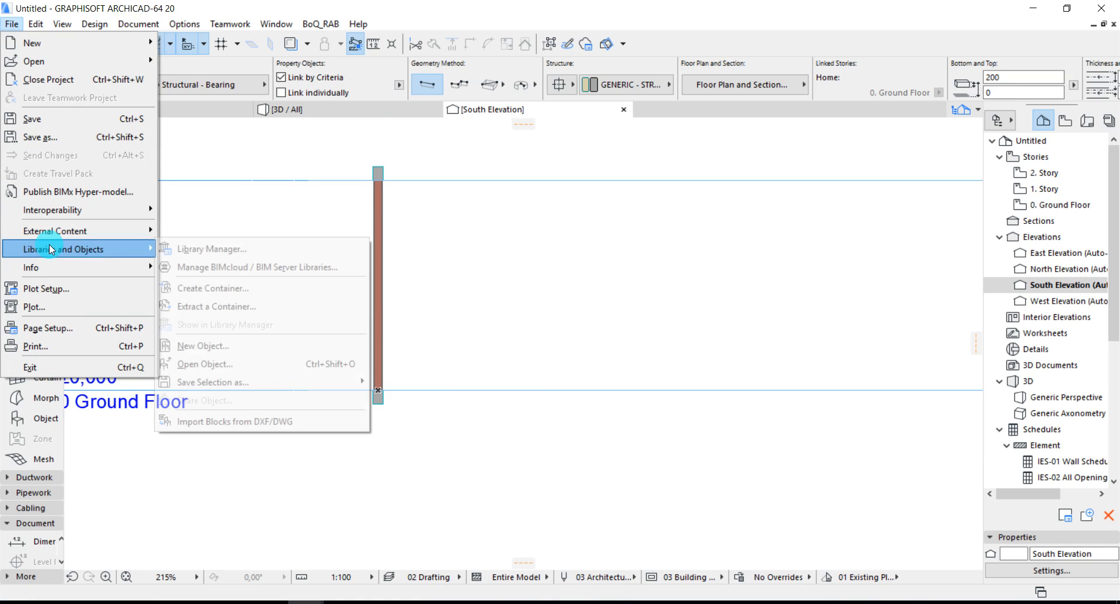
left_click(210, 255)
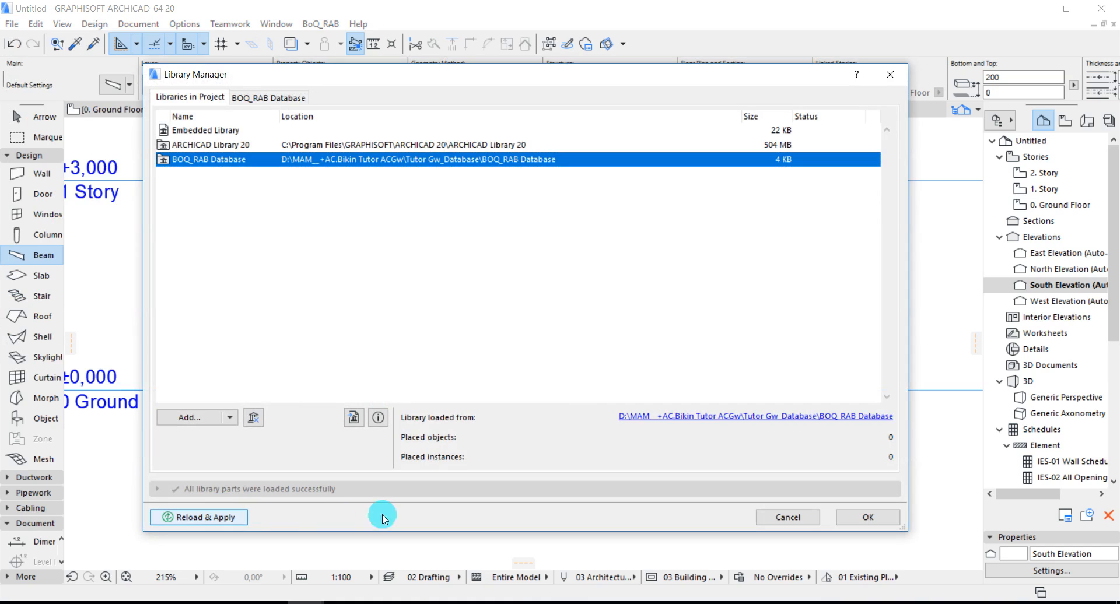
left_click(857, 517)
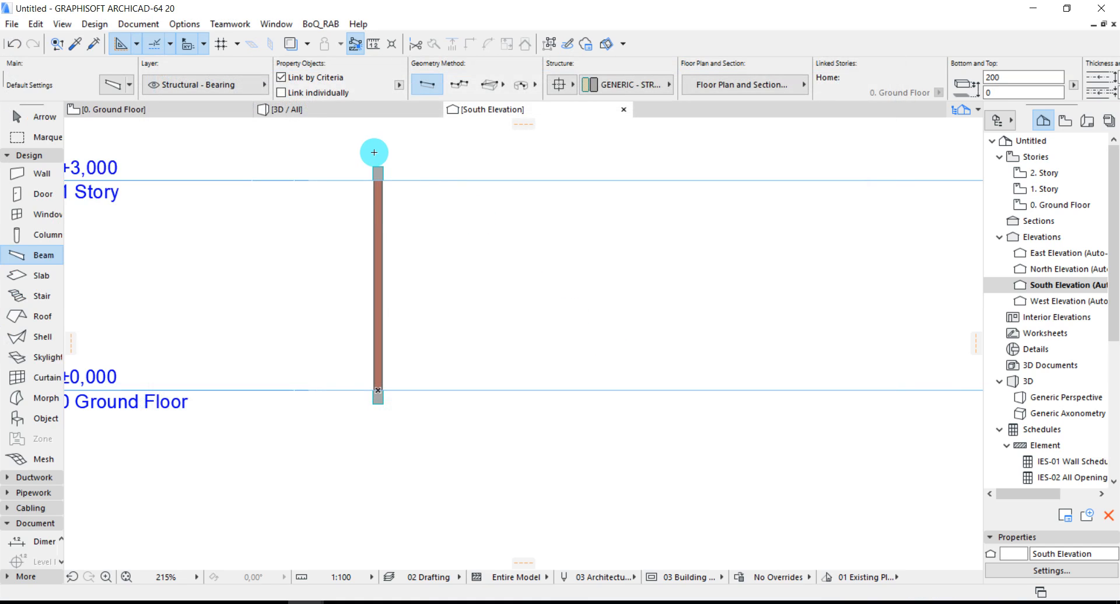
- Link the property object Ring Balk 15x20 individually to the beam on top of the wall
left_click(378, 170)
left_click(399, 85)
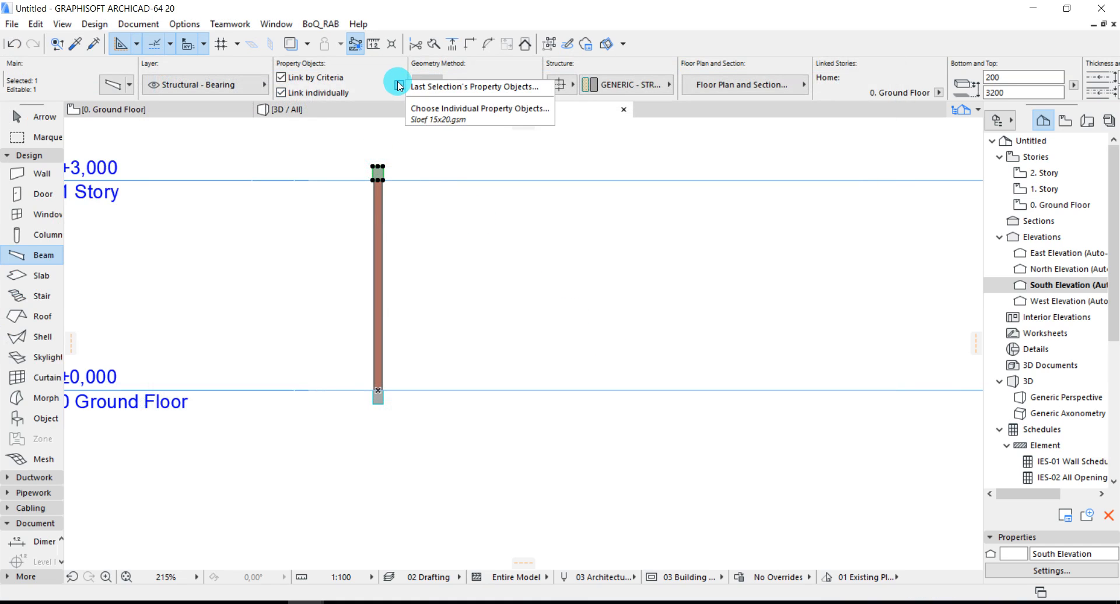
left_click(418, 109)
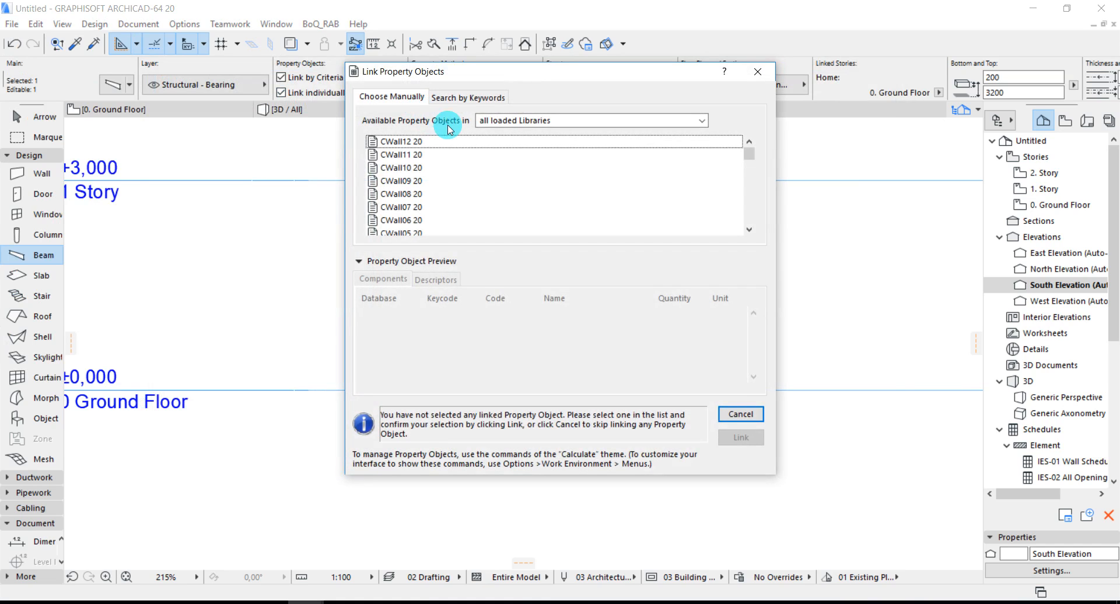
left_click(505, 125)
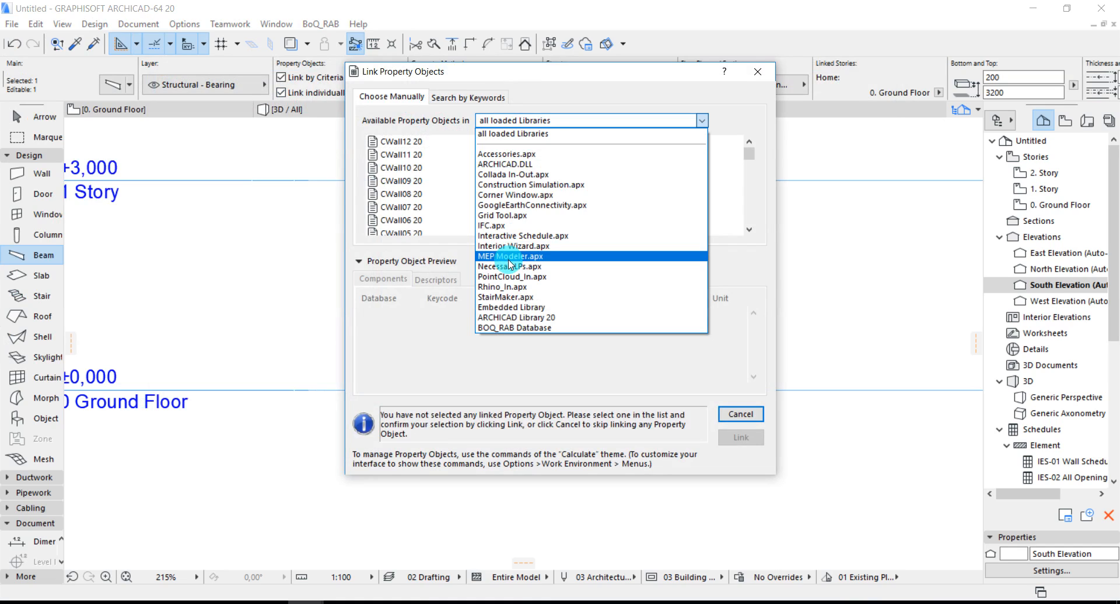
left_click(451, 121)
left_click(700, 121)
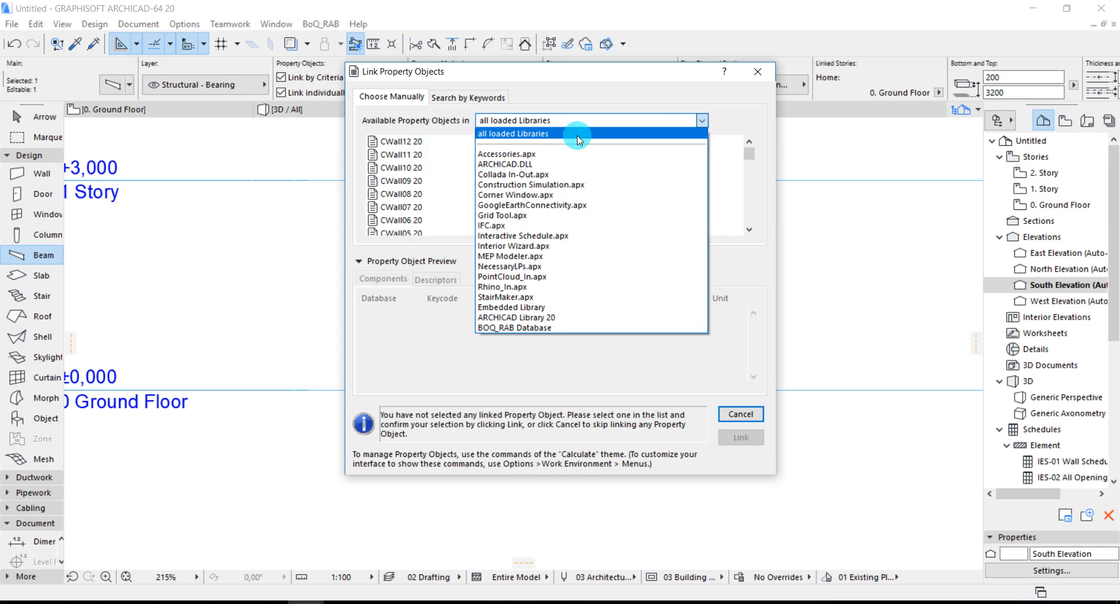
left_click(448, 136)
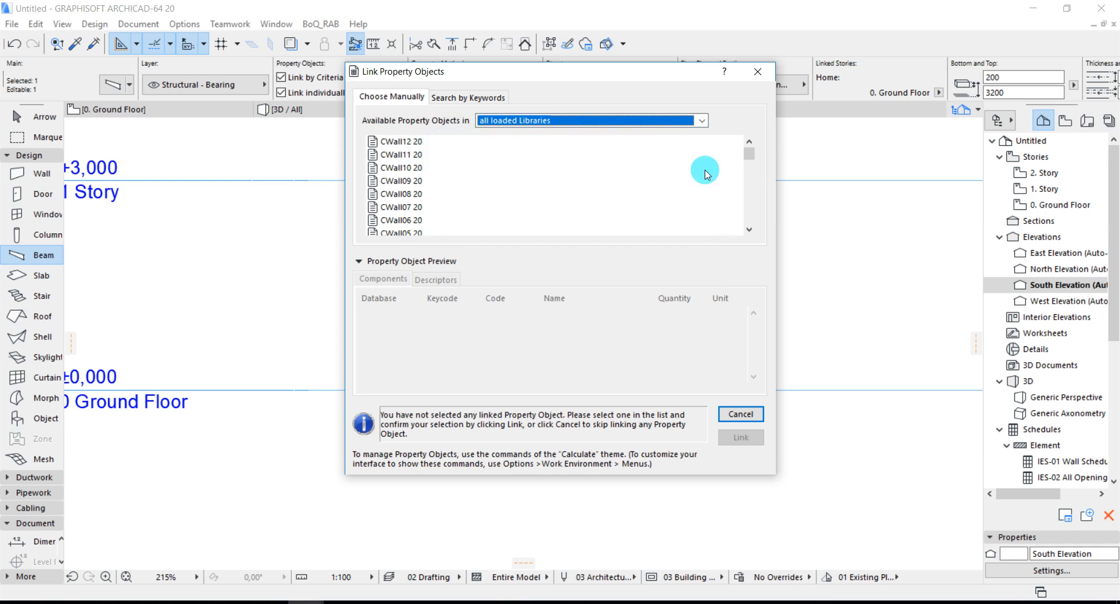
left_click_drag(748, 154, 745, 215)
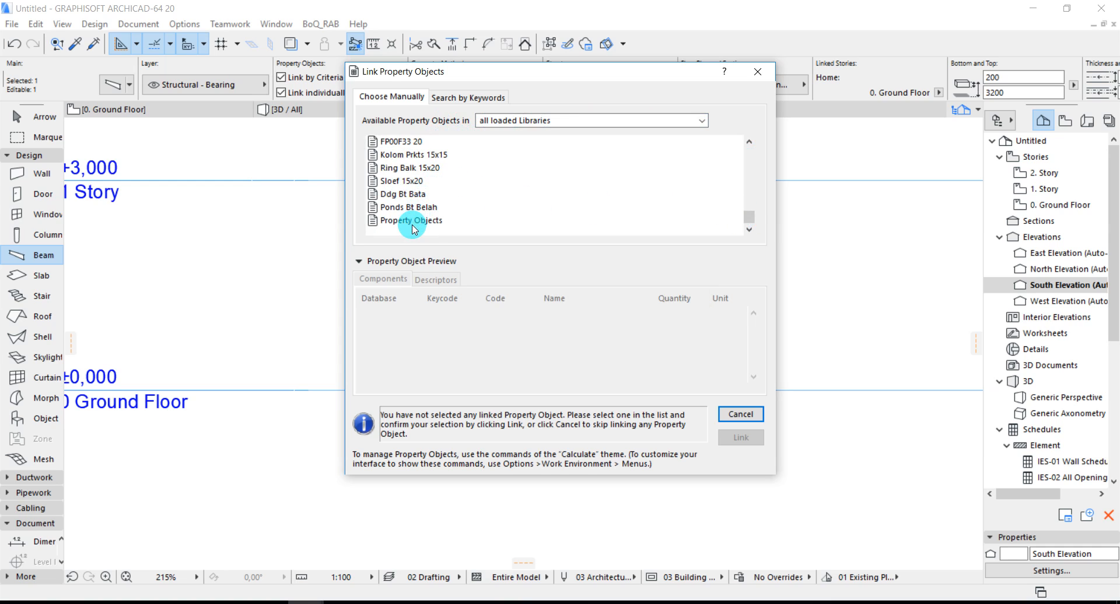
left_click(405, 169)
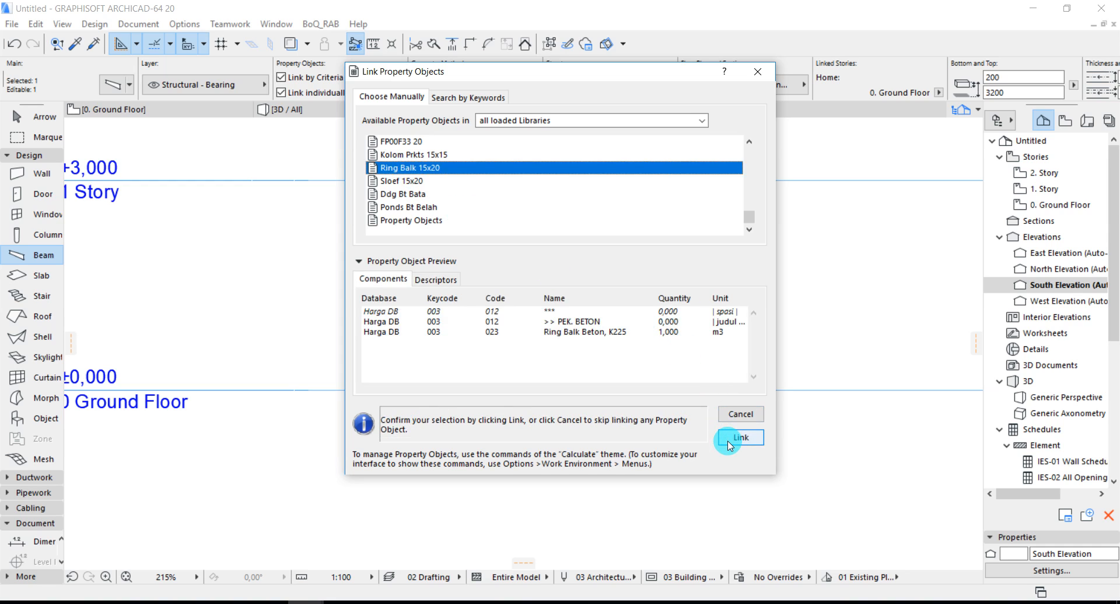
left_click(729, 439)
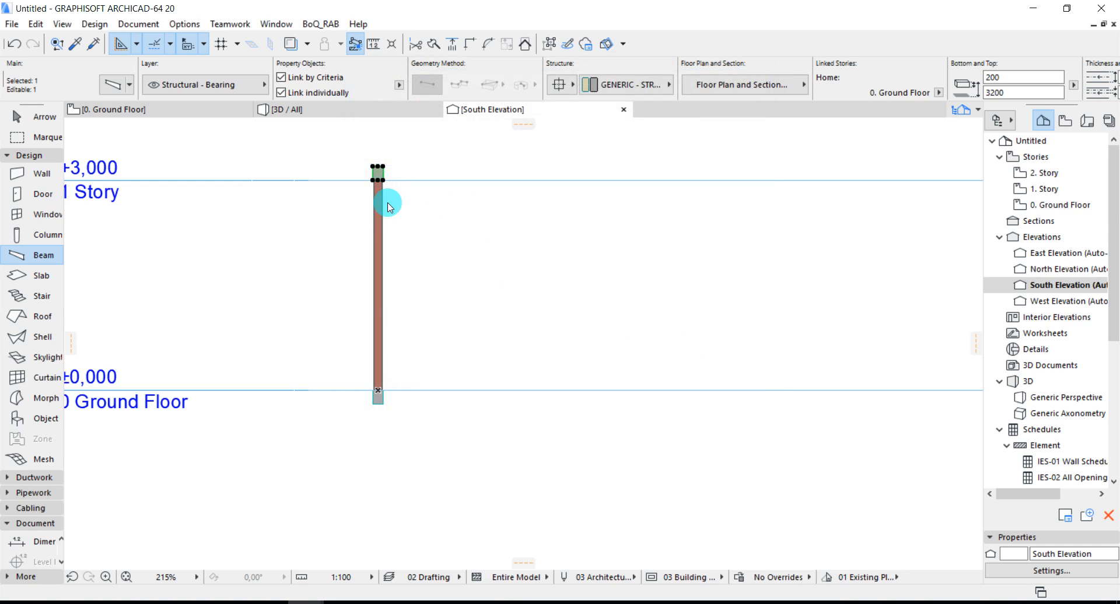
- Unlink the third component of the Ring Balk 15x20 property object from the database, rename it "Ring Balk 15x20, Beton K225" and save the library part
left_click(322, 25)
left_click(336, 98)
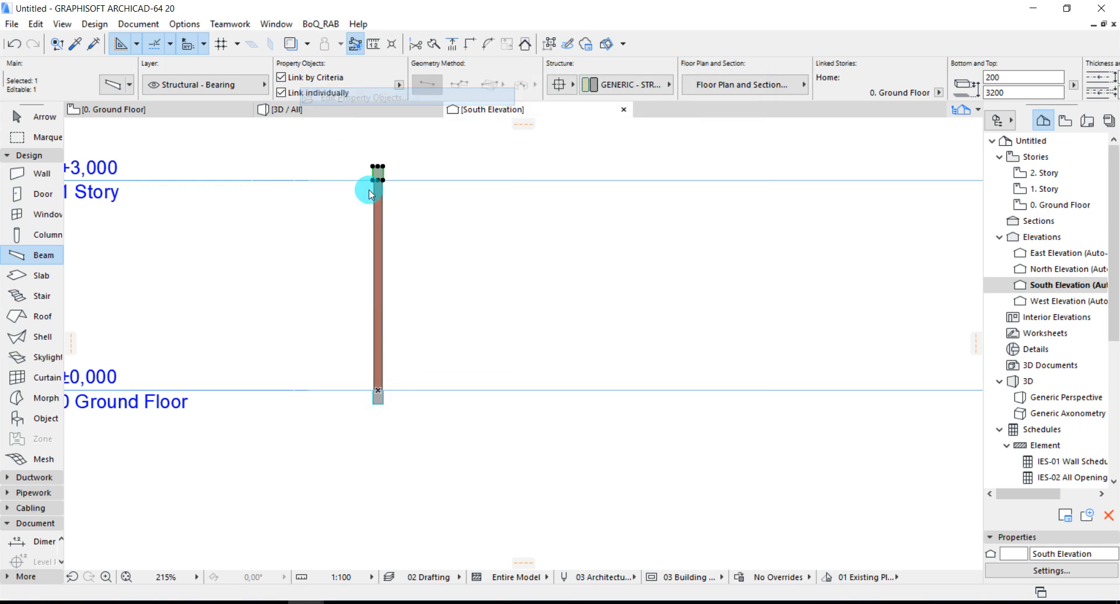
left_click(401, 233)
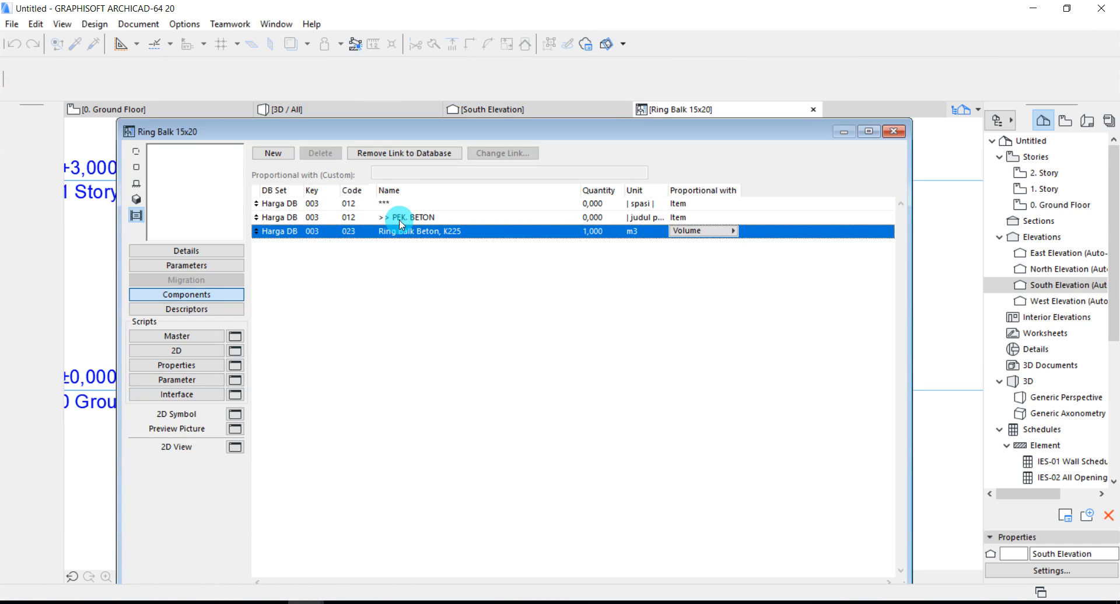
left_click(388, 153)
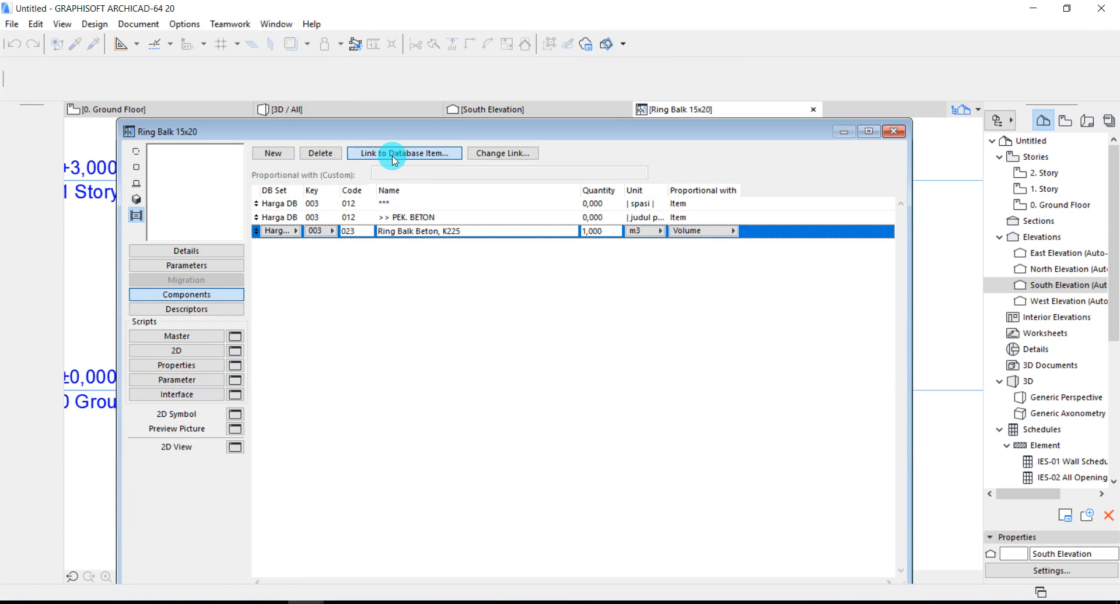
left_click(413, 232)
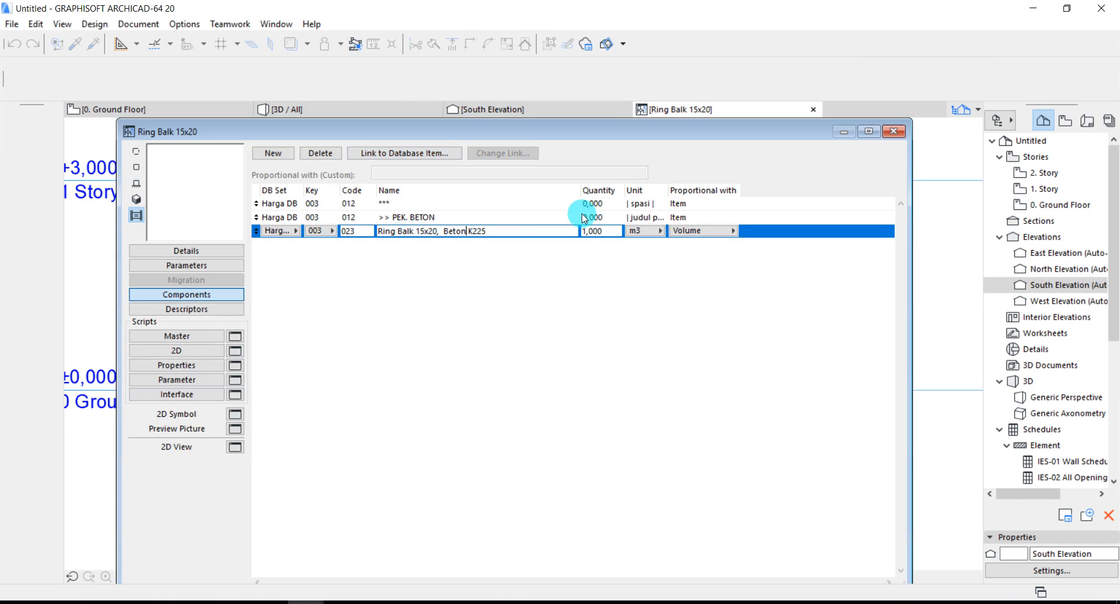
left_click(893, 131)
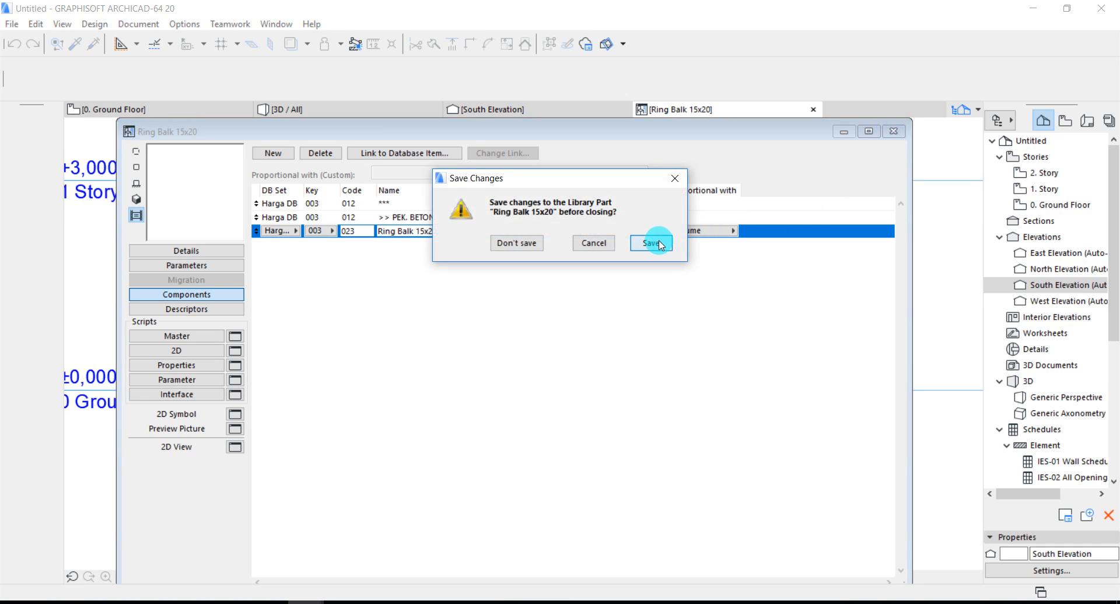
left_click(668, 240)
- Go from the South Elevation back to the Ground Floor plan
left_click(461, 226)
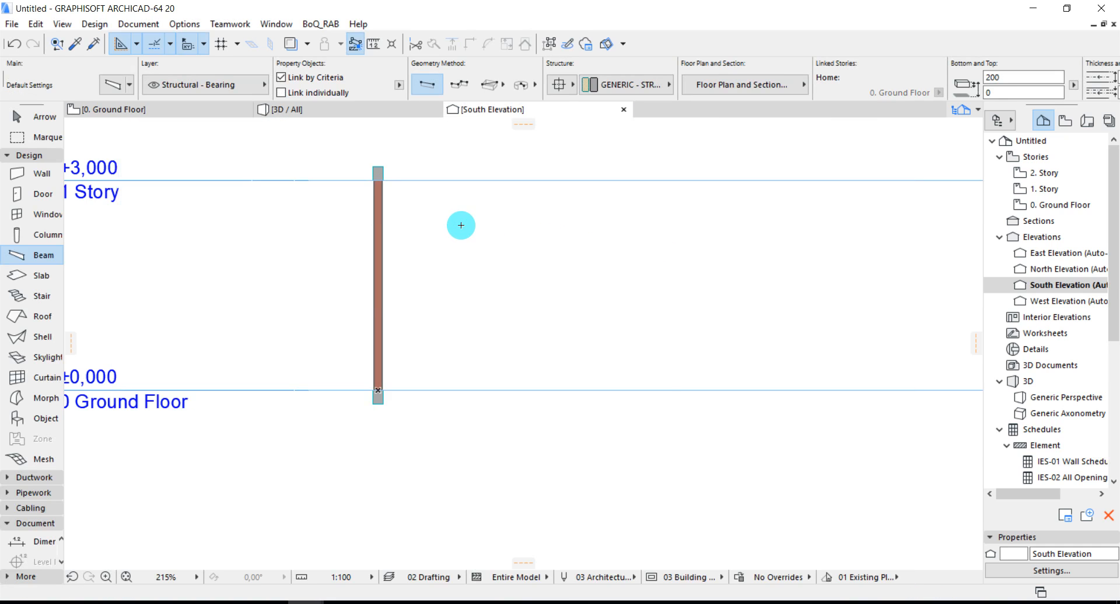
right_click(461, 225)
mouse_move(503, 500)
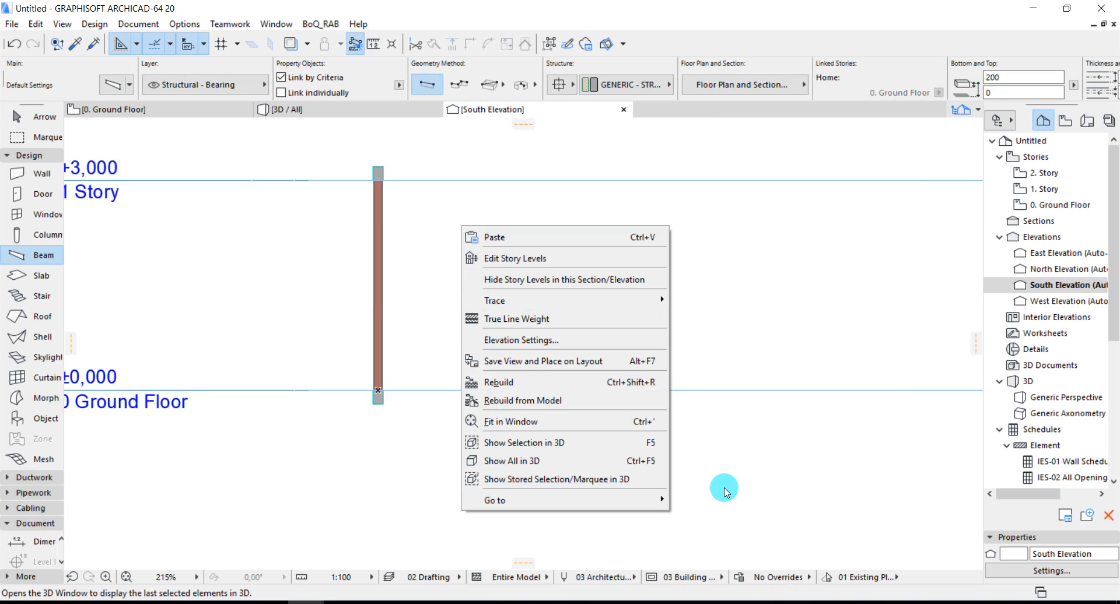
left_click(717, 501)
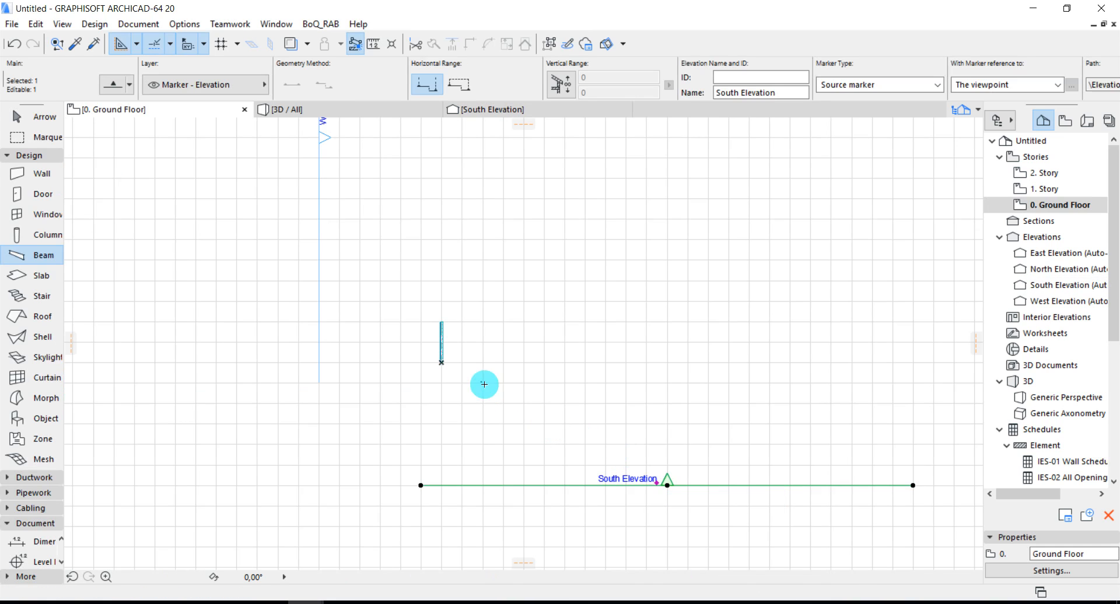
scroll(439, 360, "up", 5)
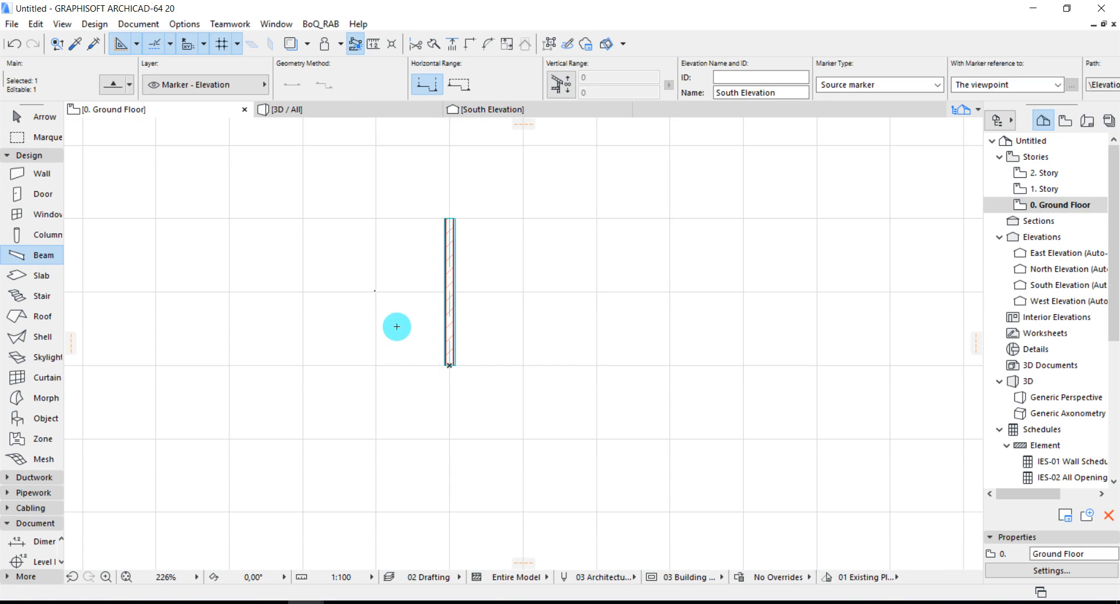
scroll(393, 323, "down", 2)
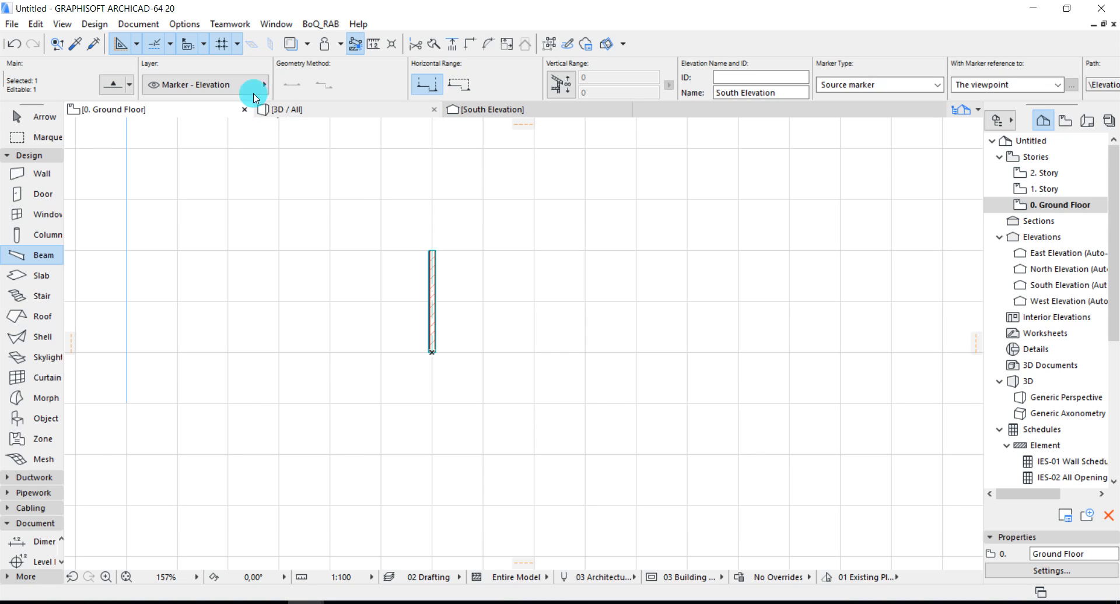
left_click(182, 24)
mouse_move(233, 42)
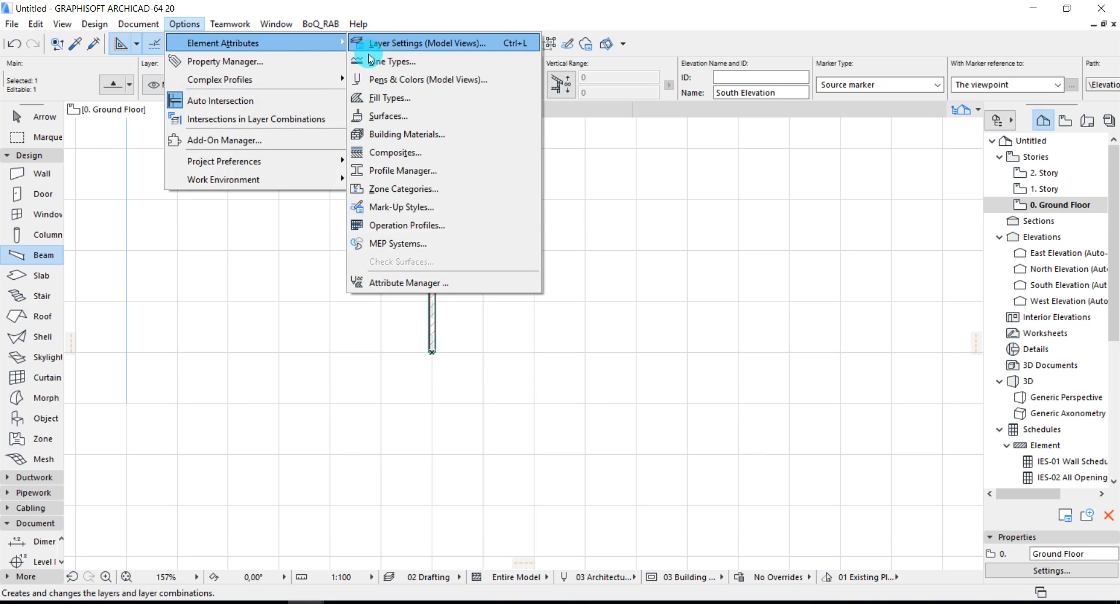
left_click(376, 98)
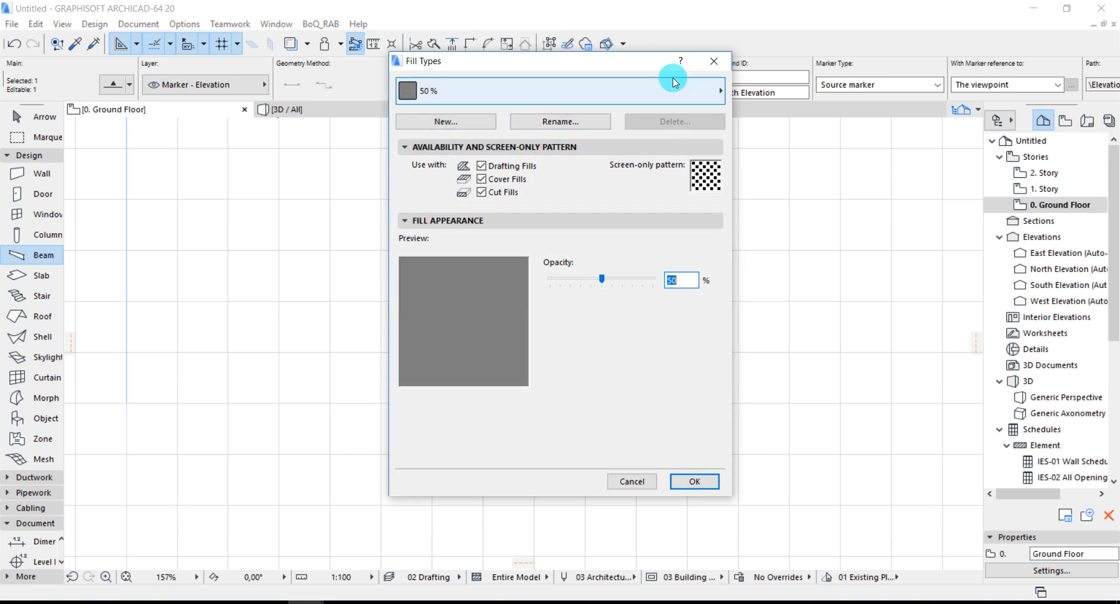
left_click(714, 61)
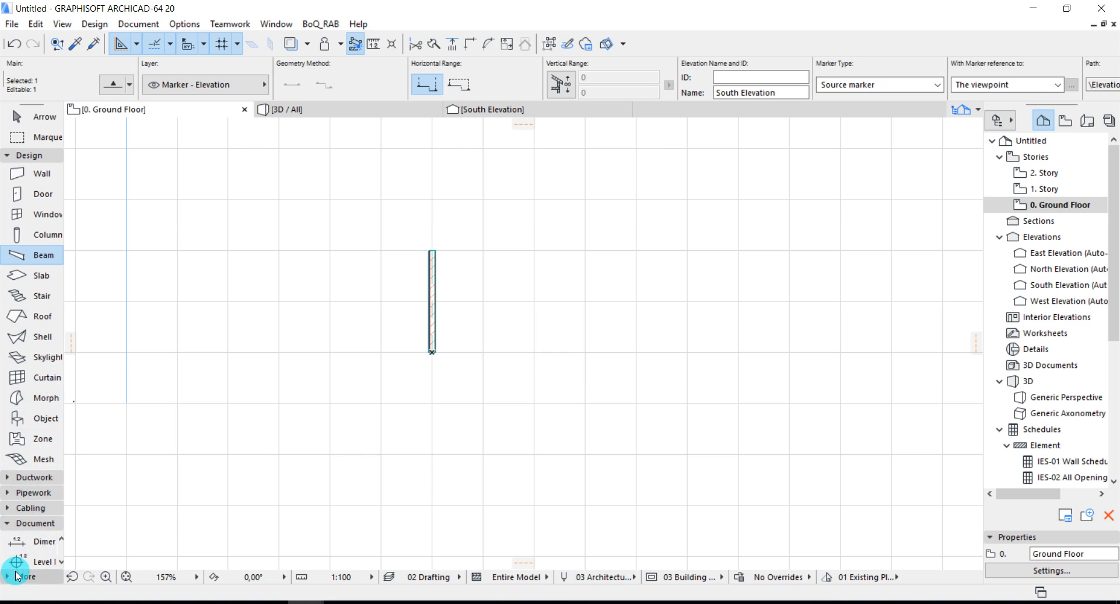
- Add a text block below the wall on the floor plan reading "kita akan membuat pondasi batu menggunakan profil" on two lines
left_click(18, 525)
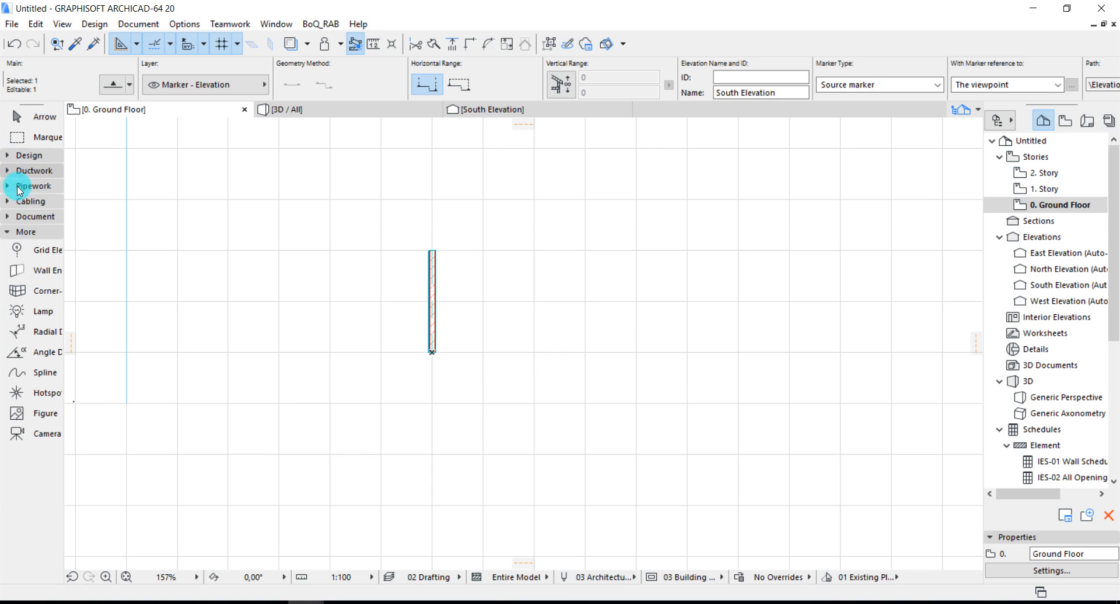
left_click(9, 236)
left_click(9, 218)
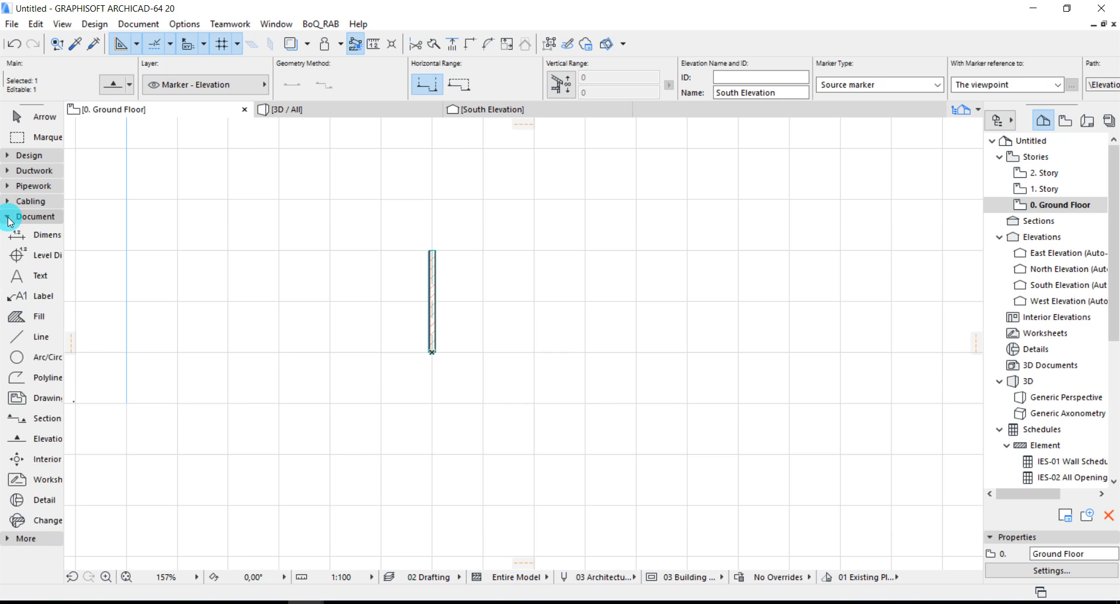
left_click(19, 275)
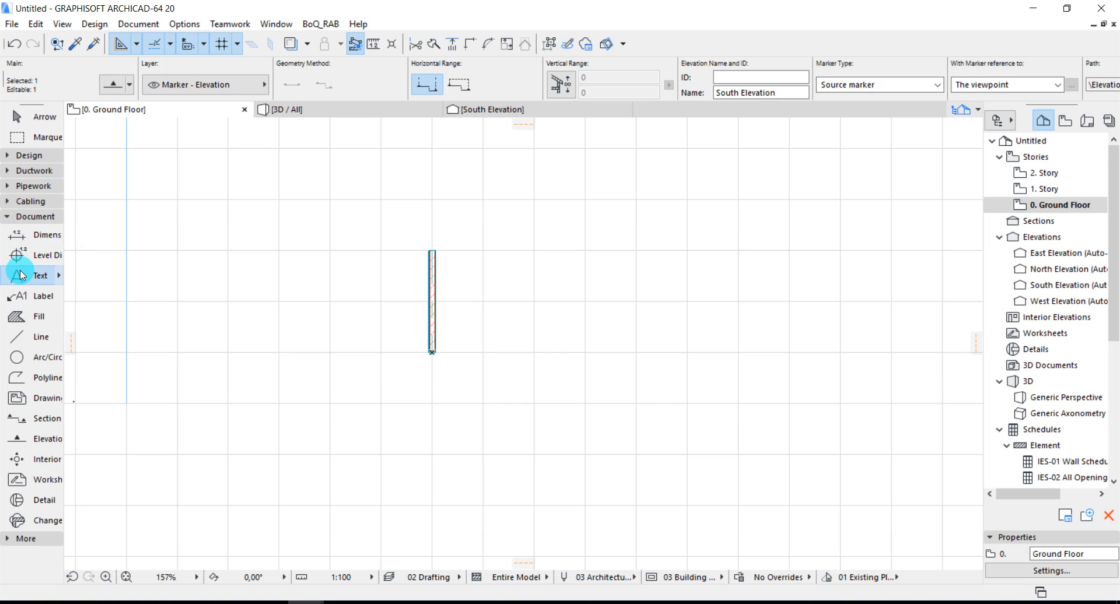
left_click(329, 403)
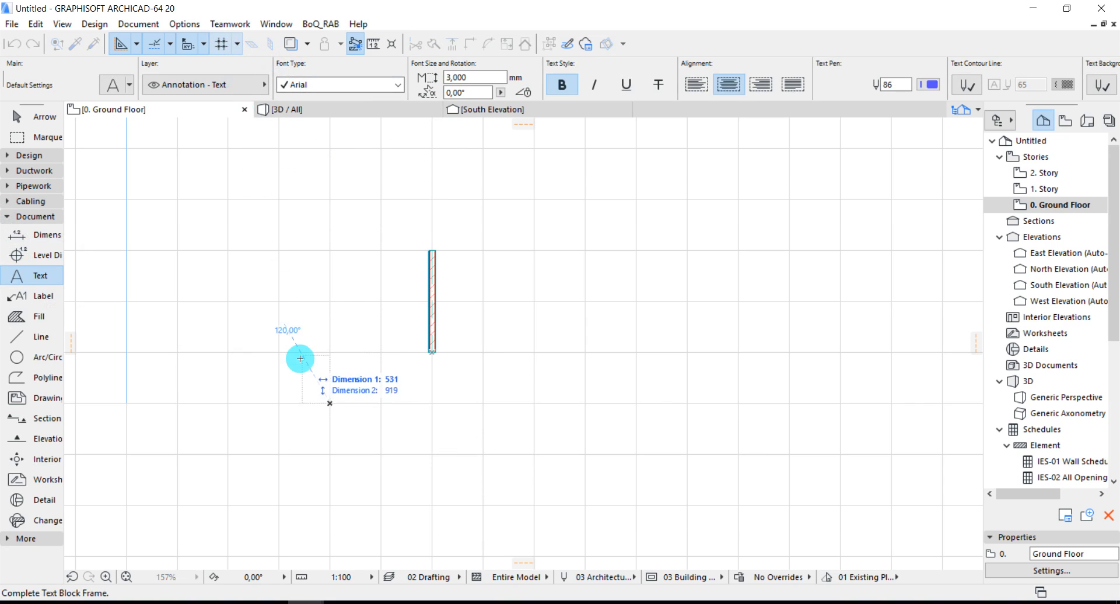
left_click(329, 401)
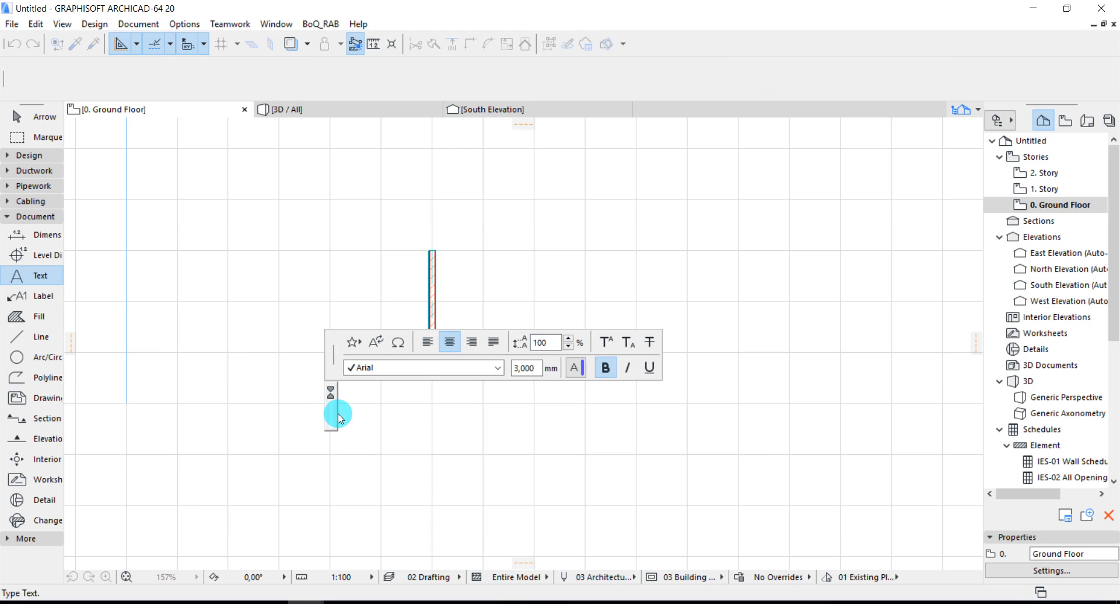
type("a")
type("kita")
type(" a")
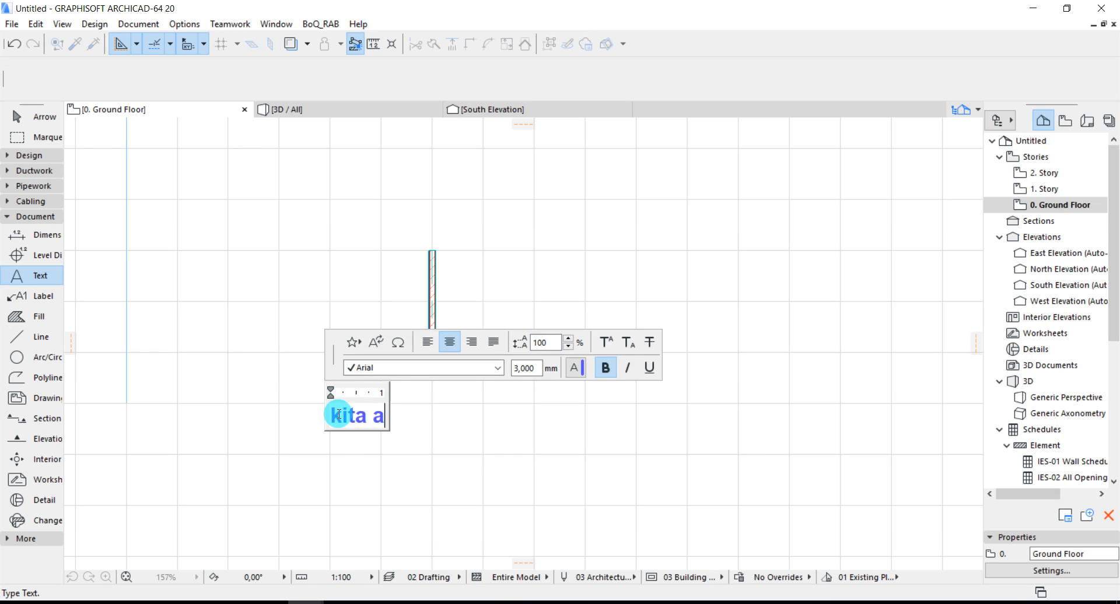
type("kan memb")
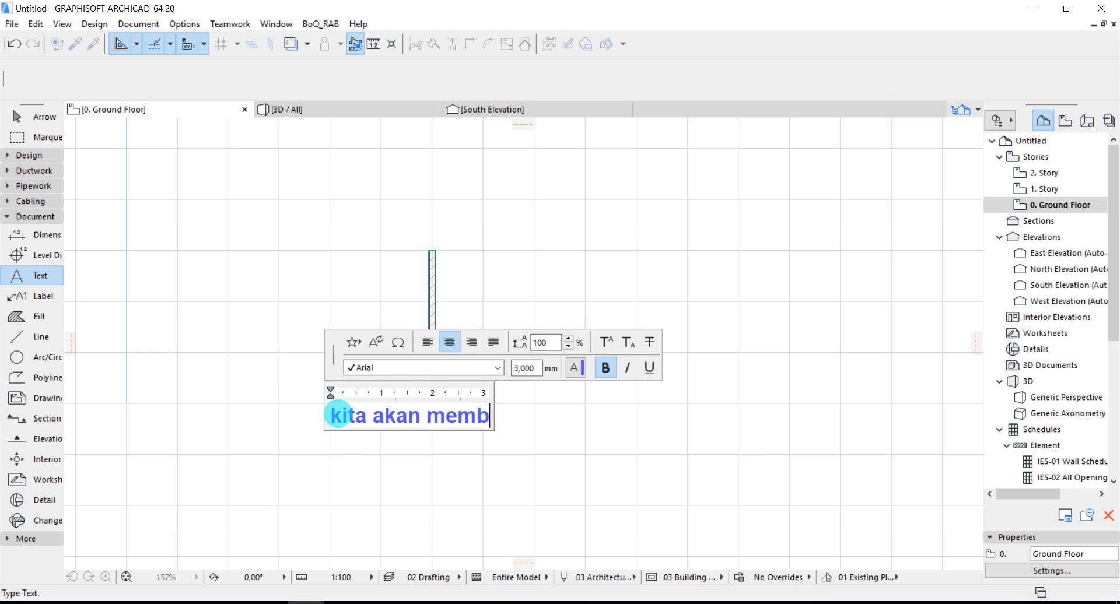
type("uat pon")
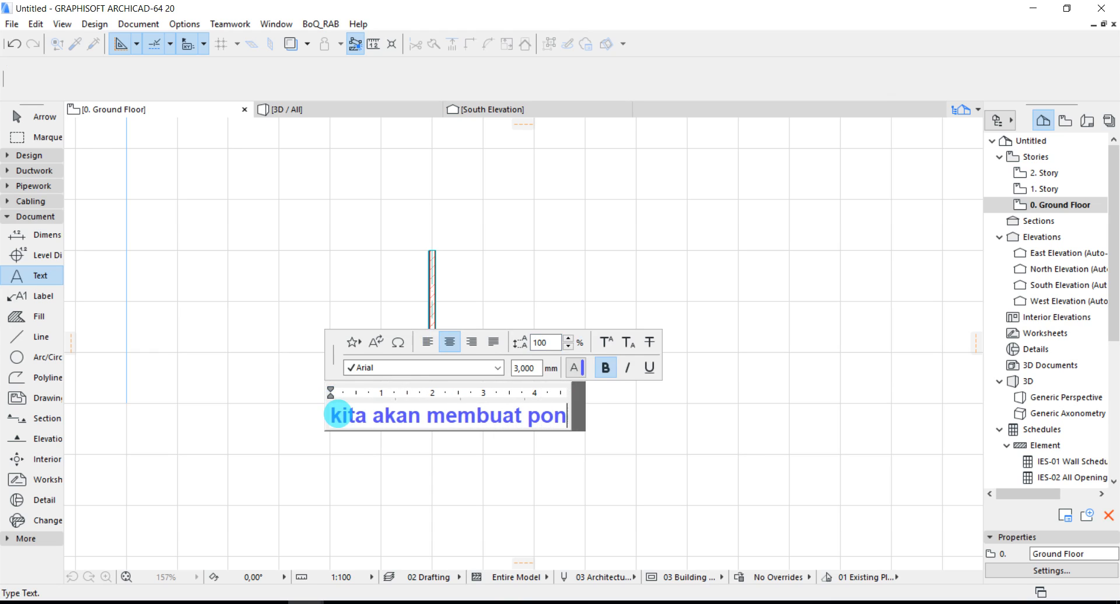
type("dasi ")
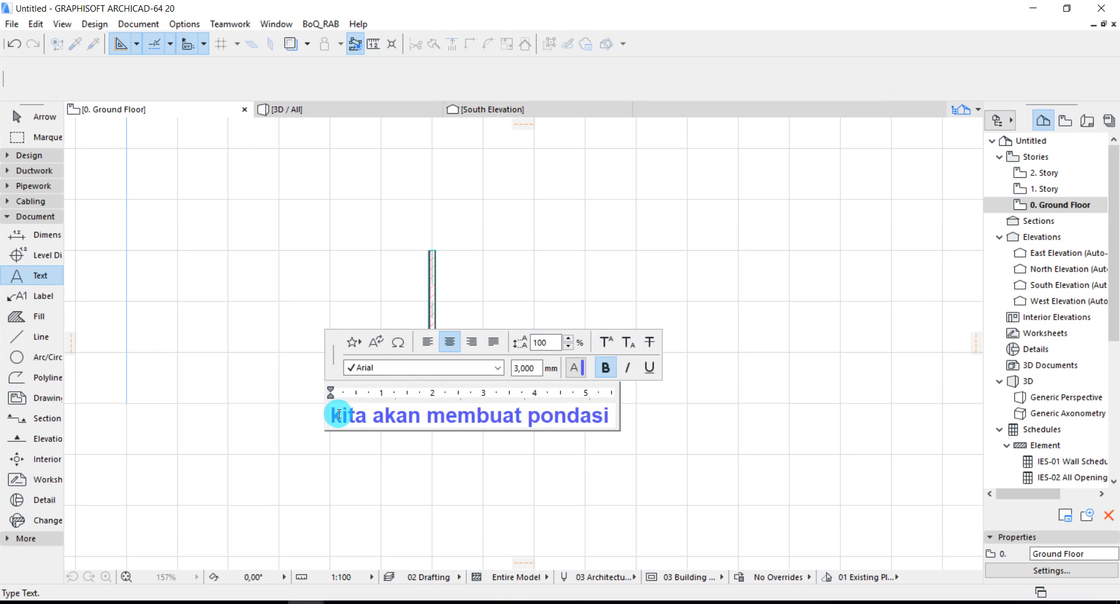
type("batu")
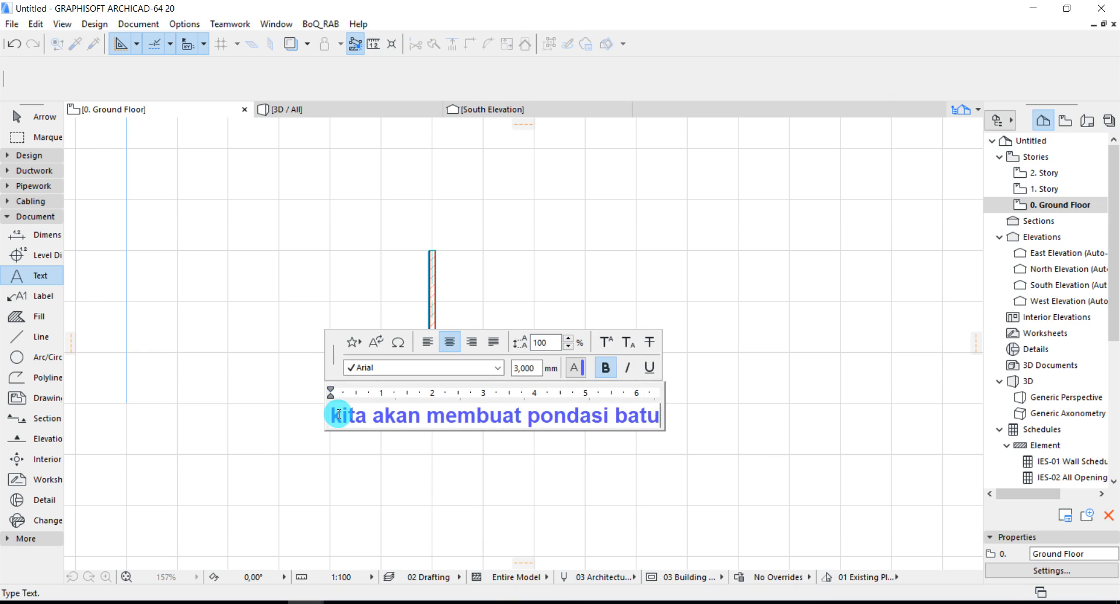
key("Return")
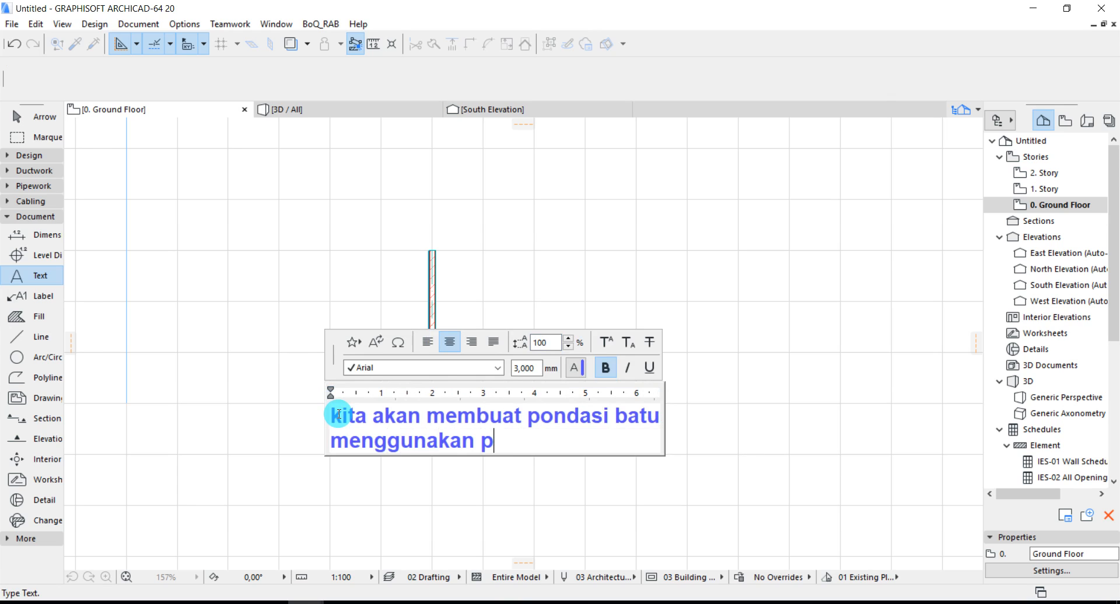
left_click(284, 421)
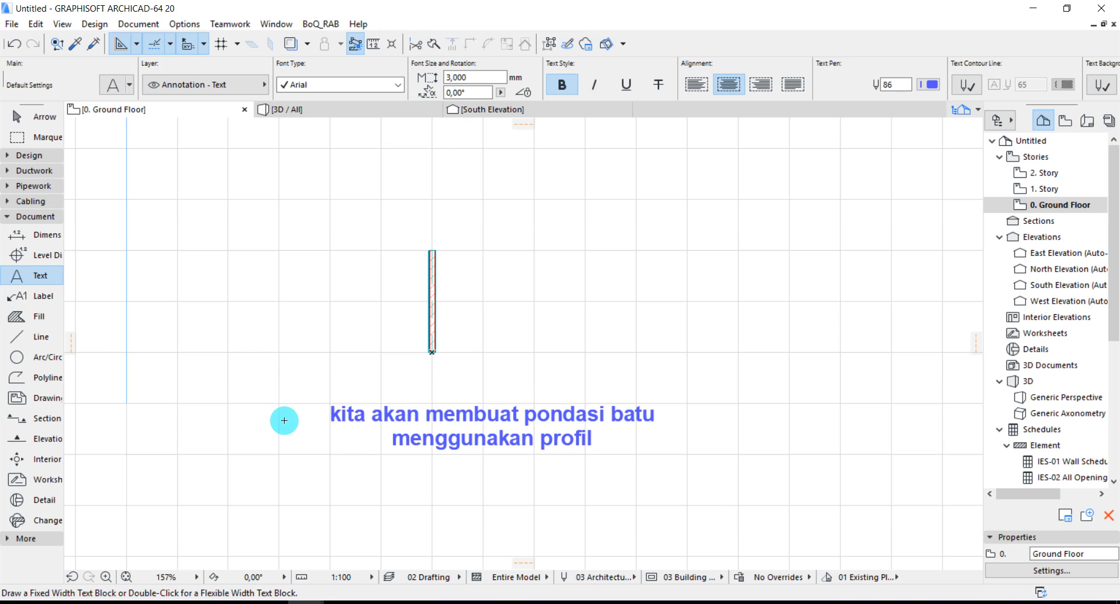
- Open the Profile Manager and start editing a new Custom profile
scroll(278, 402, "down", 3)
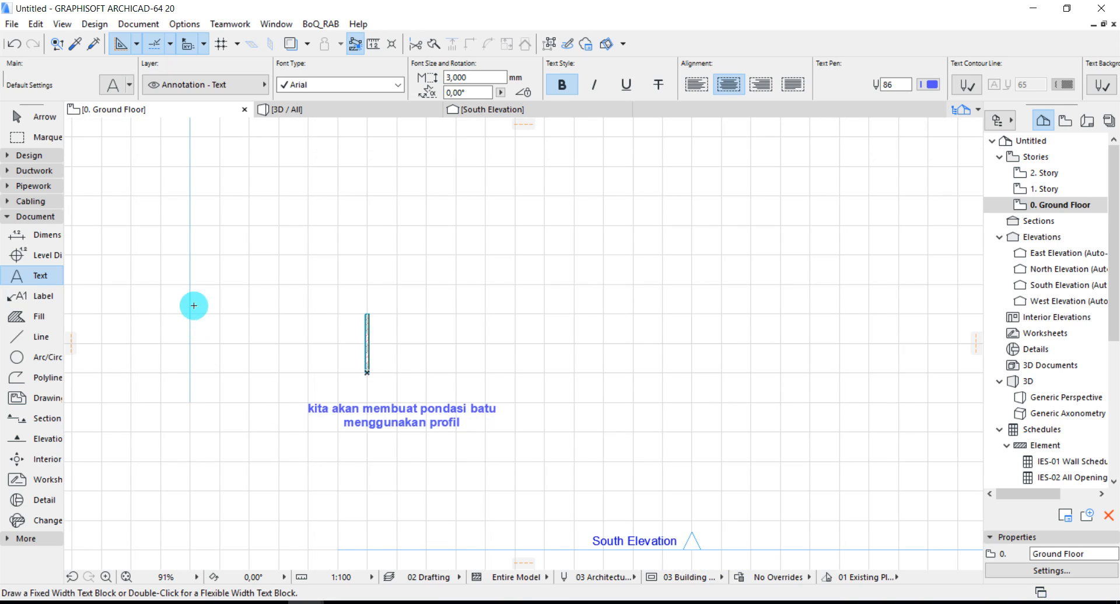
left_click(182, 24)
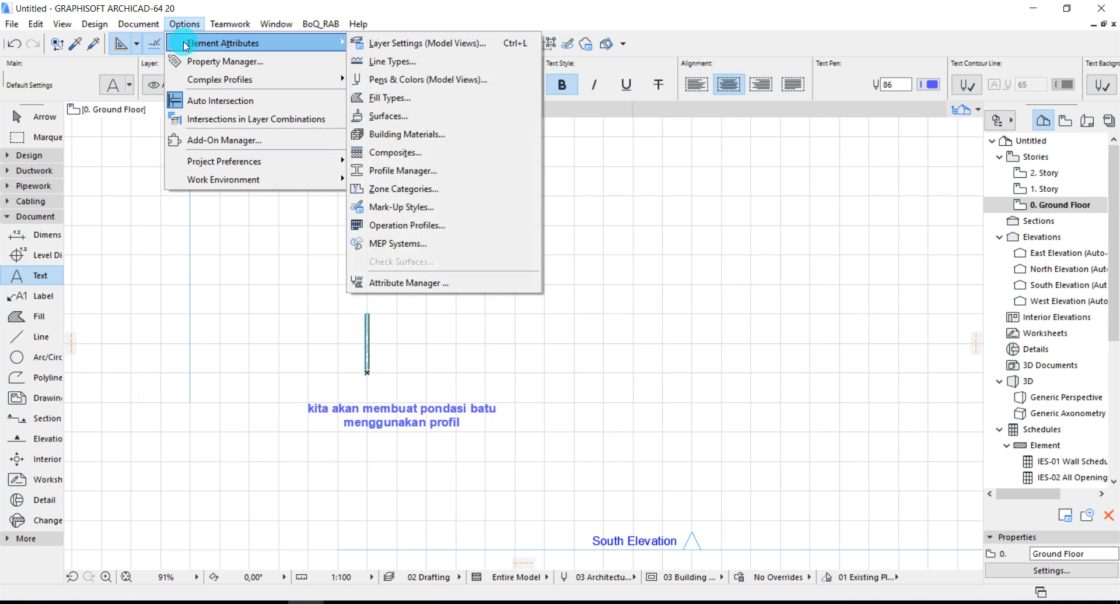
mouse_move(195, 80)
left_click(378, 87)
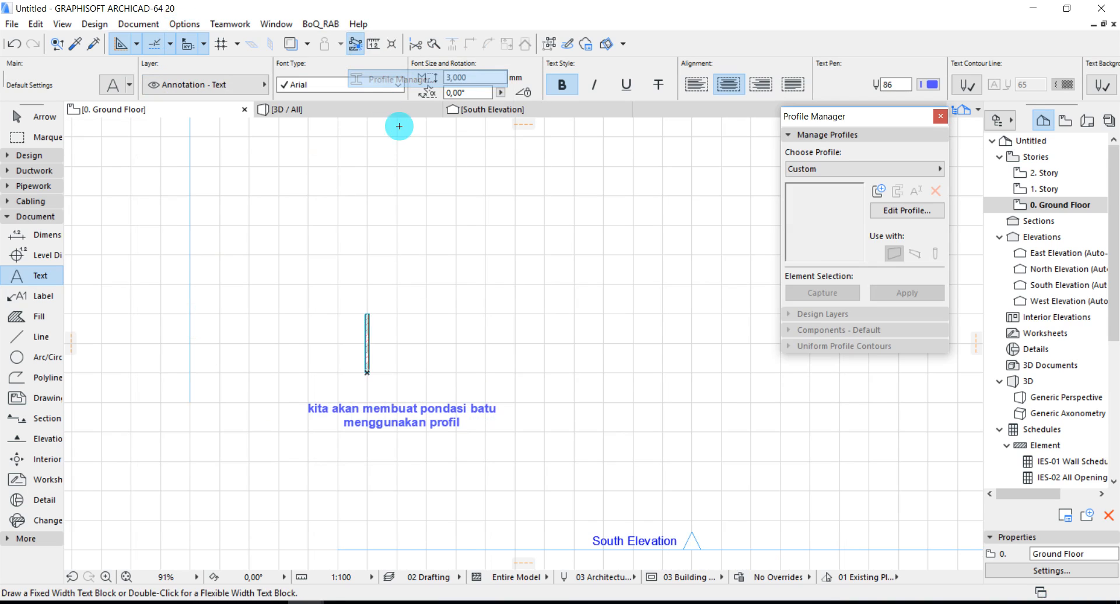
left_click(851, 169)
left_click(850, 187)
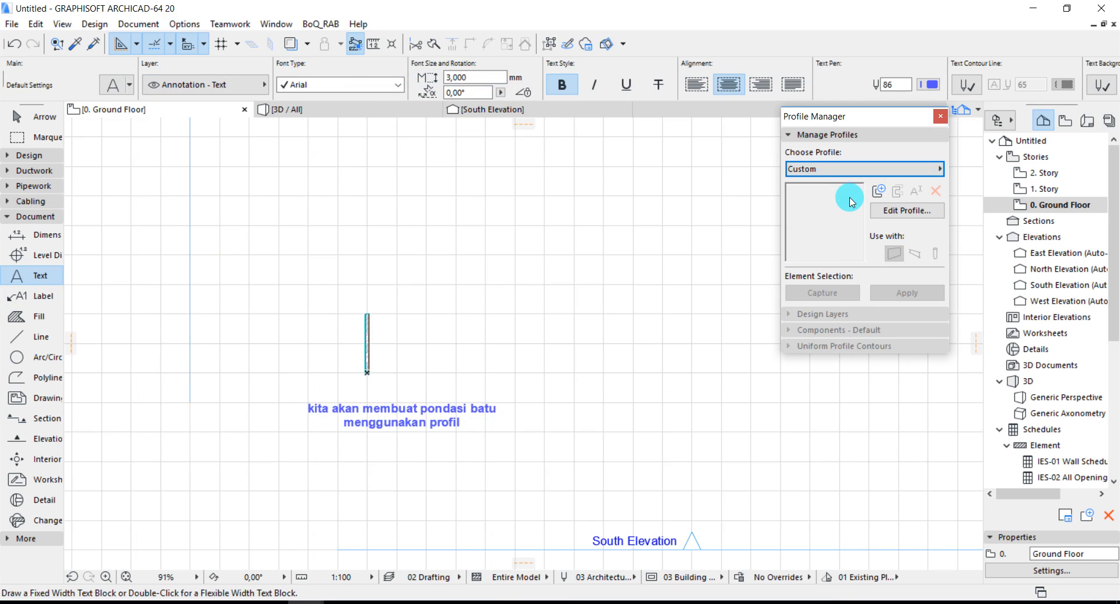
left_click(887, 212)
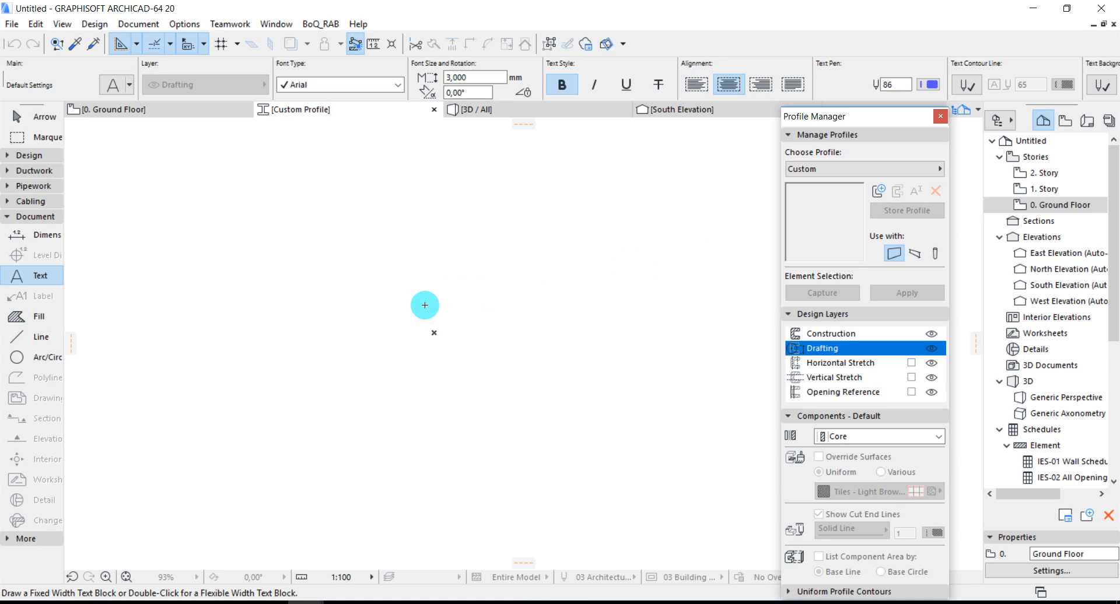
- Draw a single horizontal line 300 mm long from the profile origin on the Drafting layer
scroll(425, 305, "up", 2)
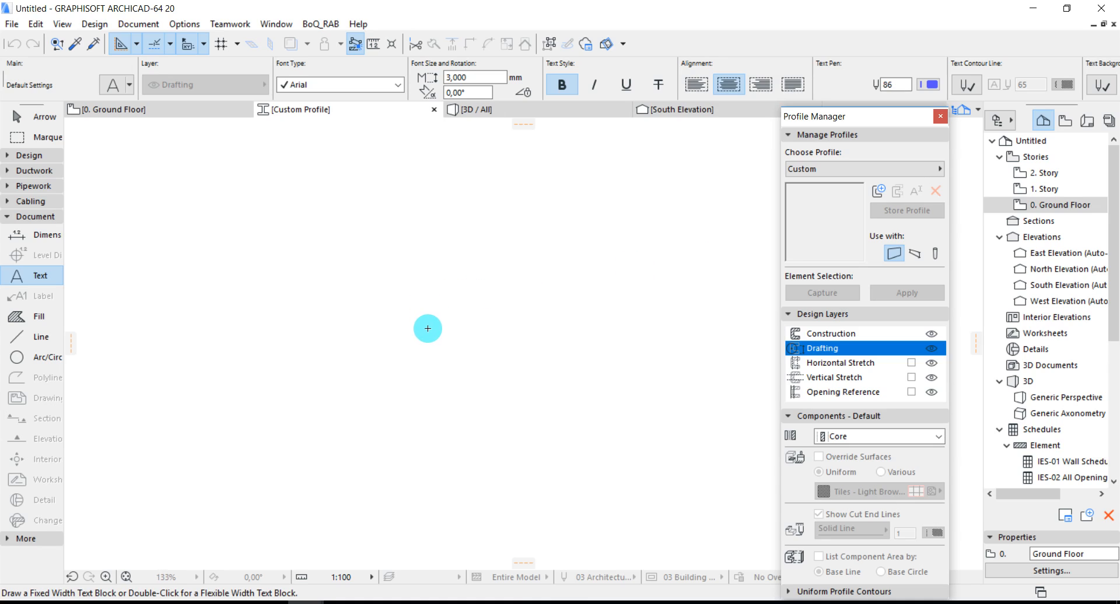
left_click(22, 338)
scroll(409, 350, "up", 1)
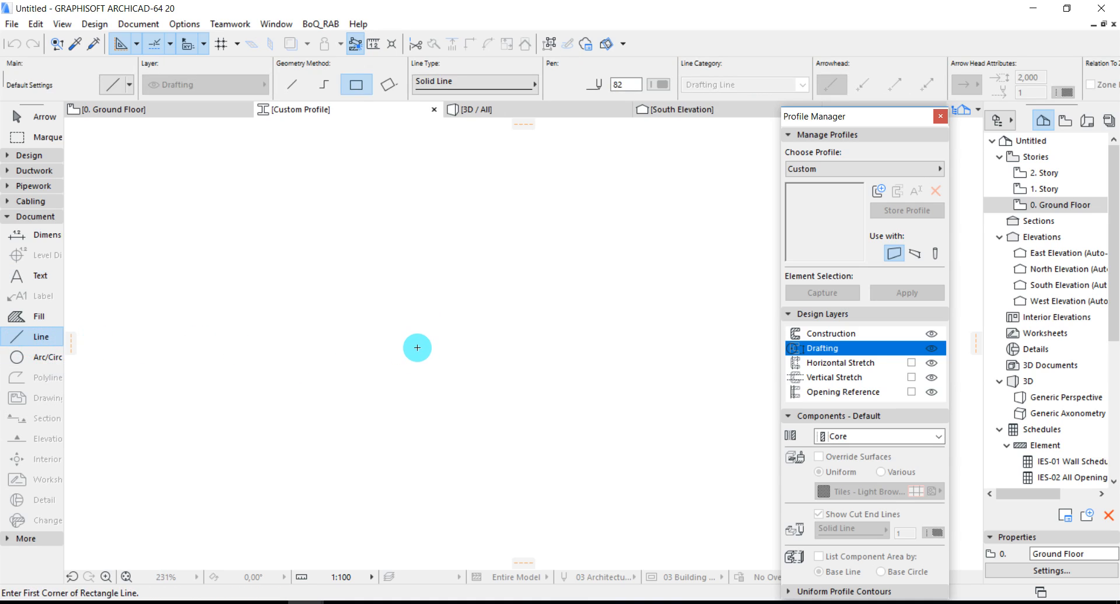
left_click(455, 341)
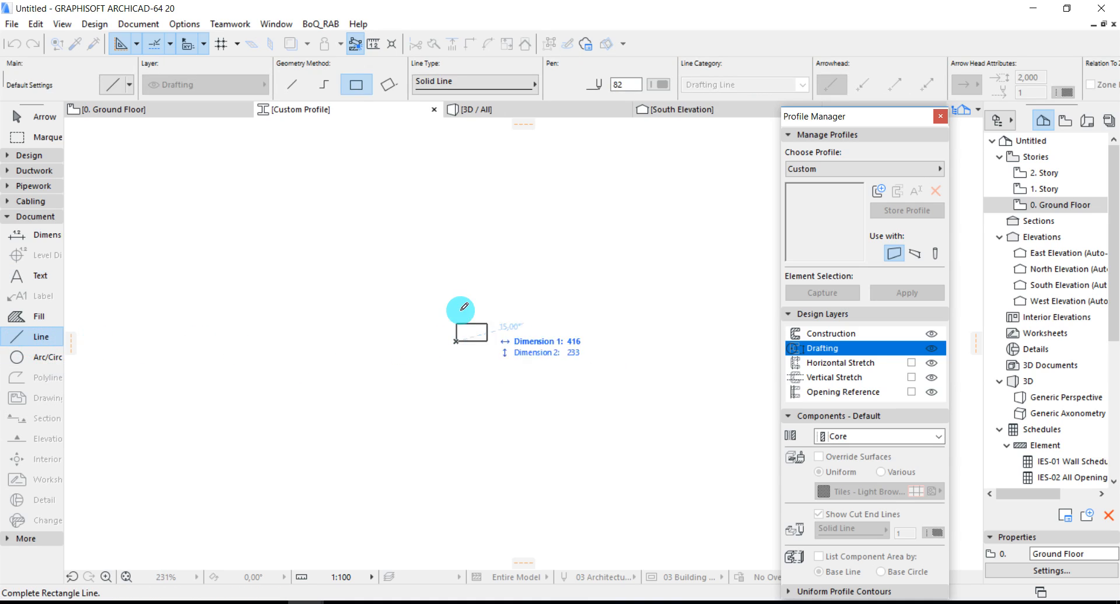
left_click(291, 85)
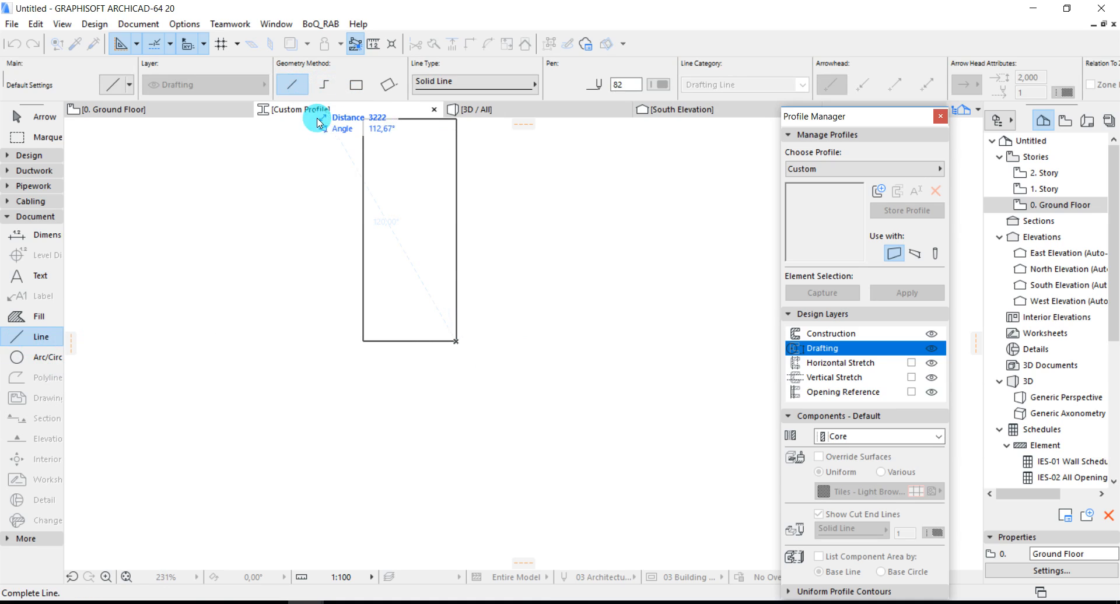
scroll(457, 344, "up", 3)
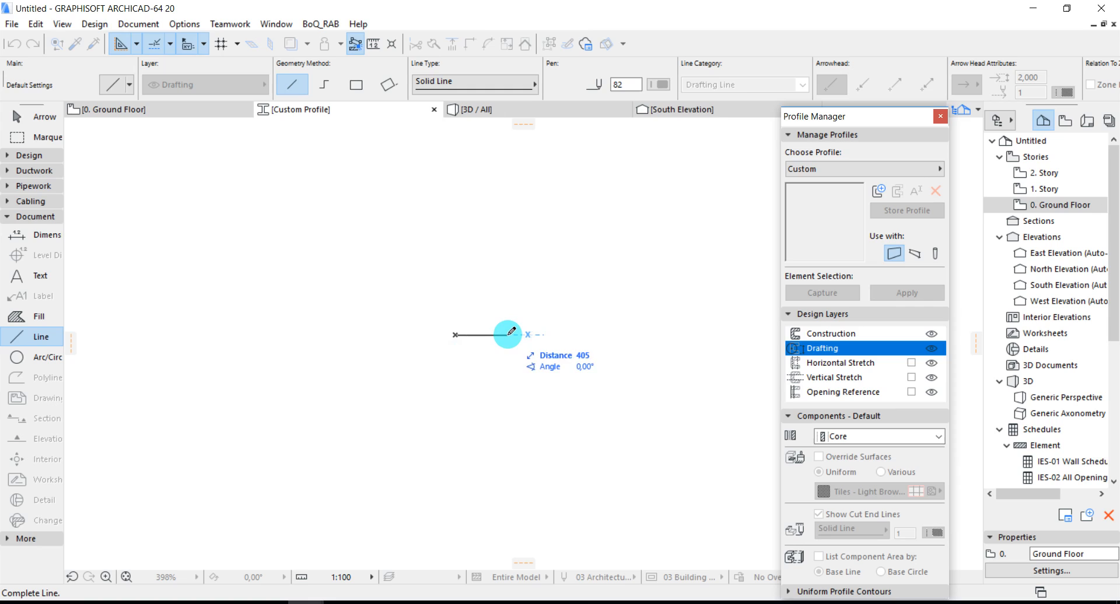
key("x")
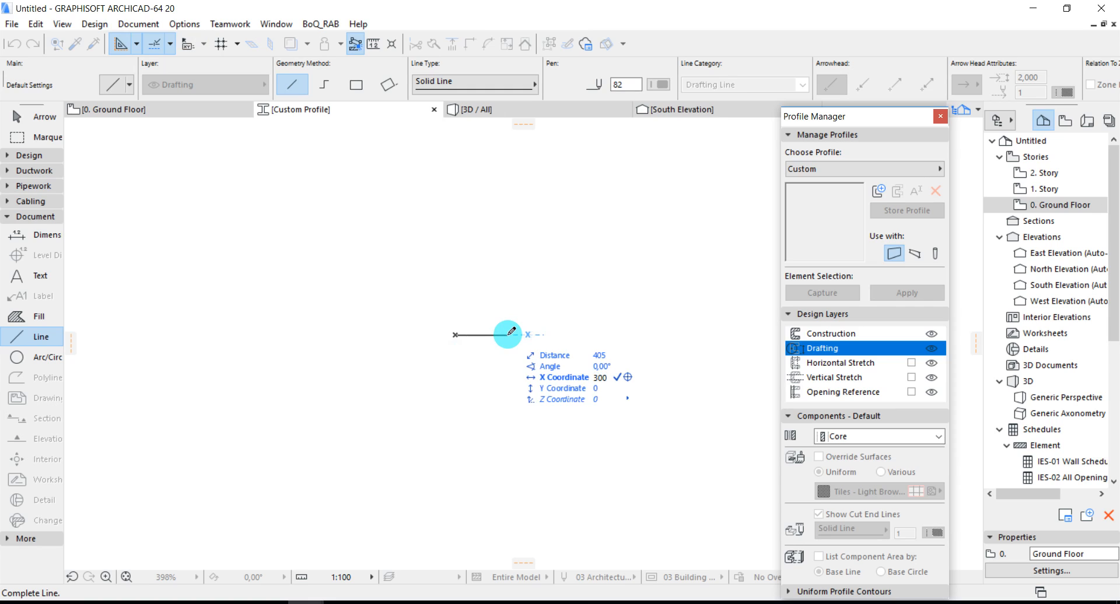
type("300")
key("Return")
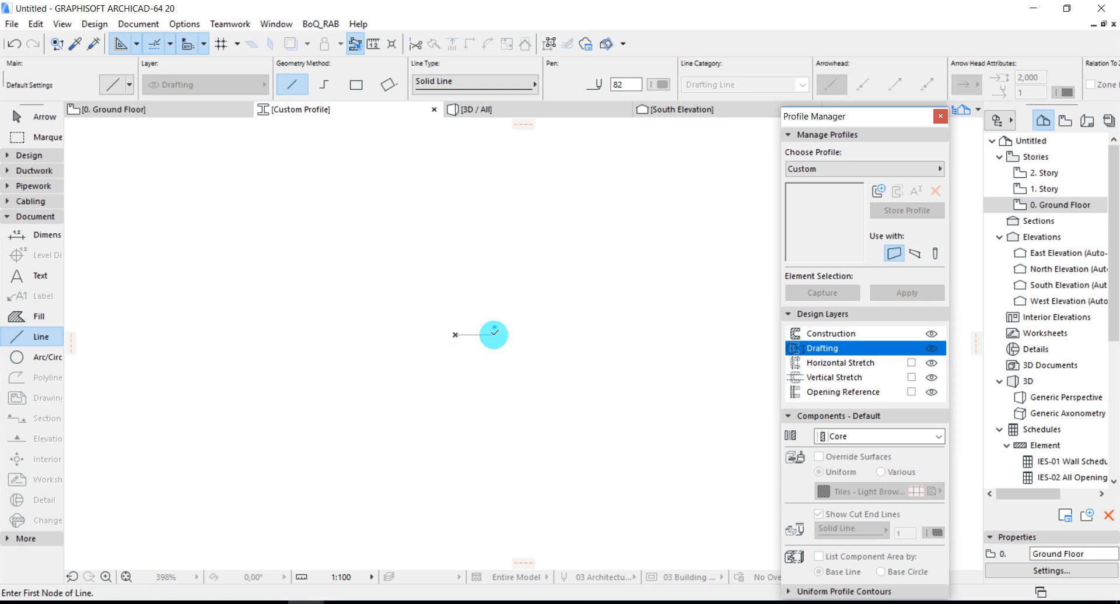
- Move the 300 mm line so that its midpoint sits on the profile origin
left_click(494, 335, "shift")
right_click(487, 278)
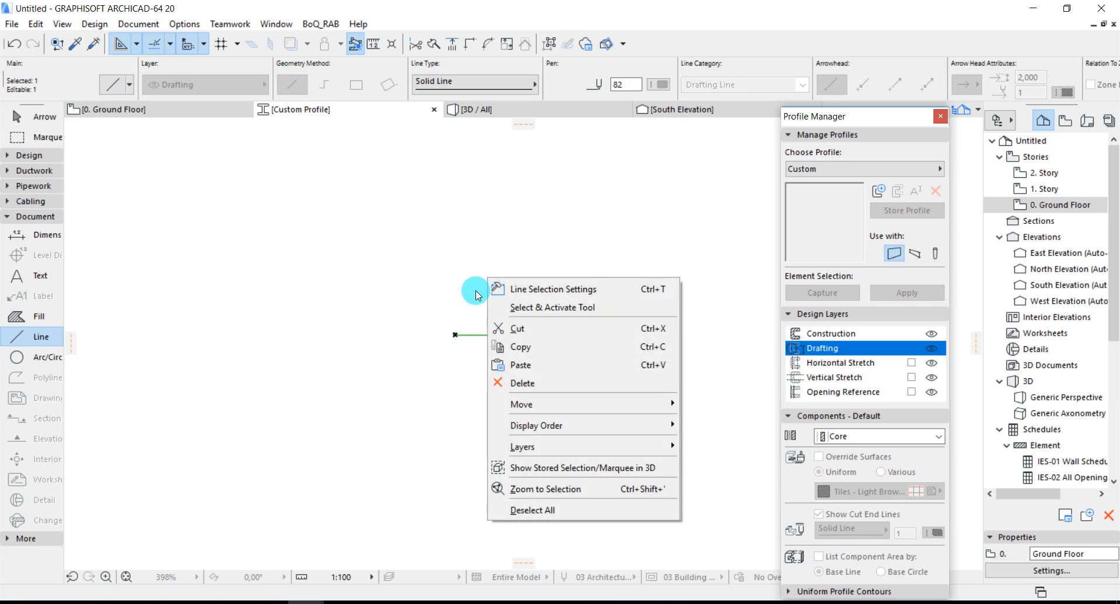
key("Escape")
key("ctrl+d")
scroll(484, 336, "up", 2)
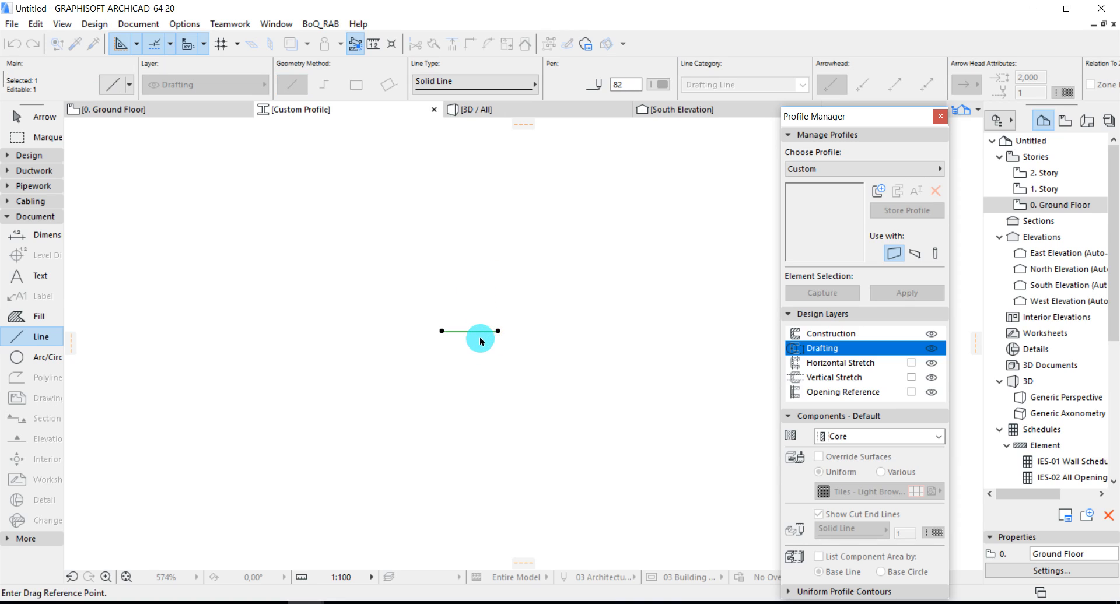
left_click(470, 331)
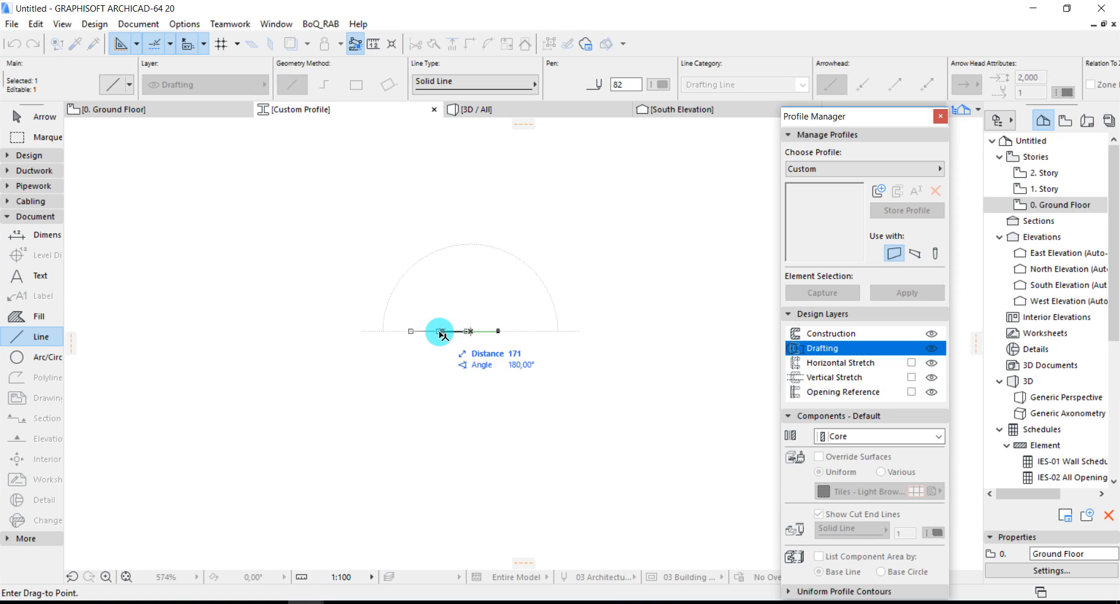
left_click(441, 331)
- Drag a copy of the 300 mm line straight down with a Y offset of -800 and deselect it
right_click(446, 280)
mouse_move(513, 408)
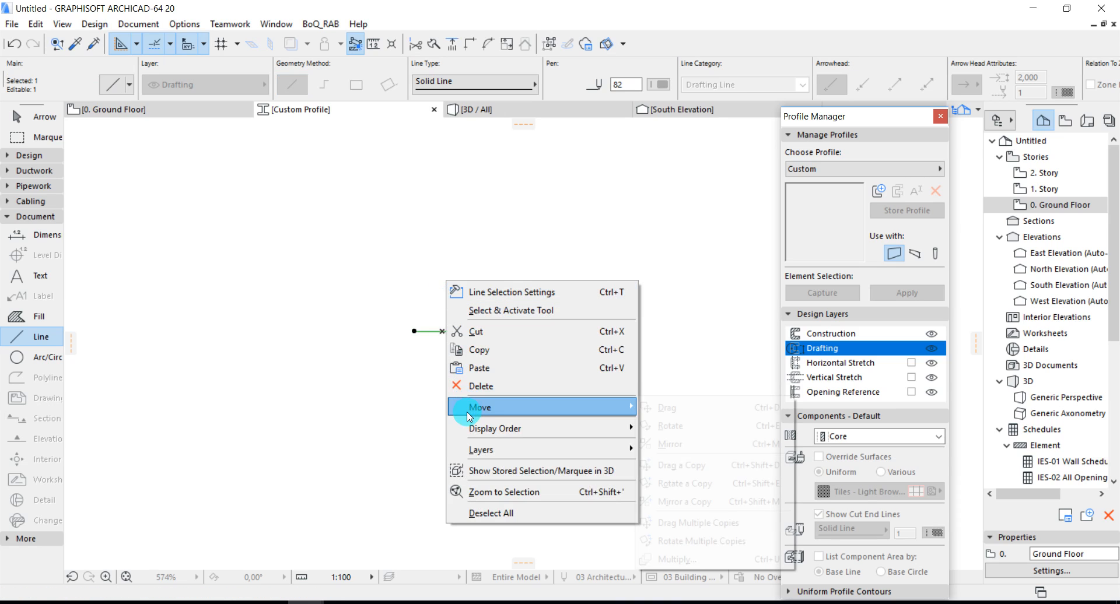
left_click(712, 467)
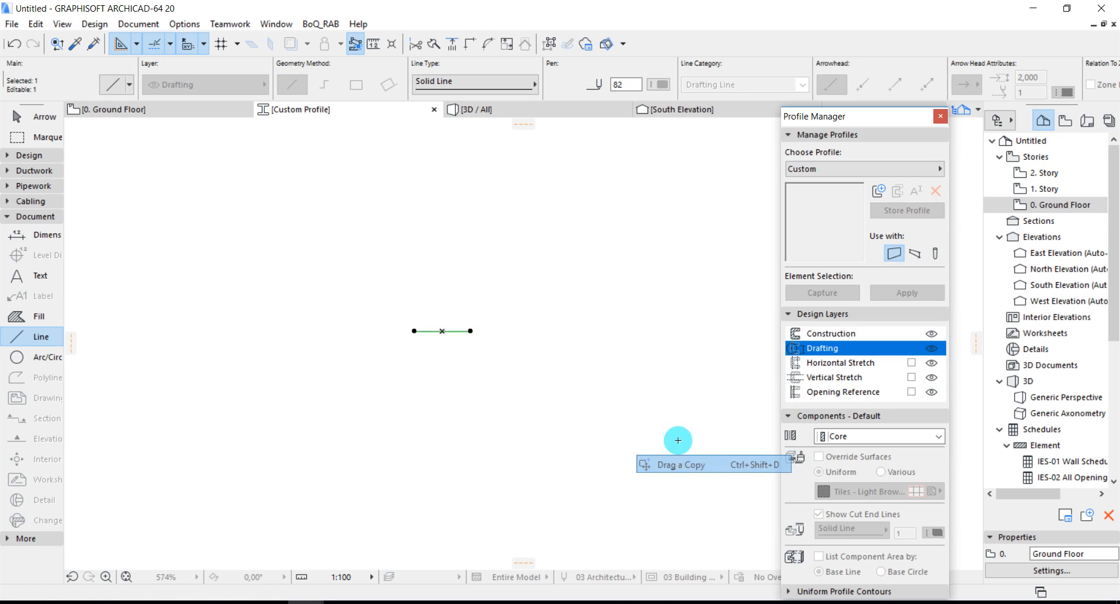
left_click(471, 331)
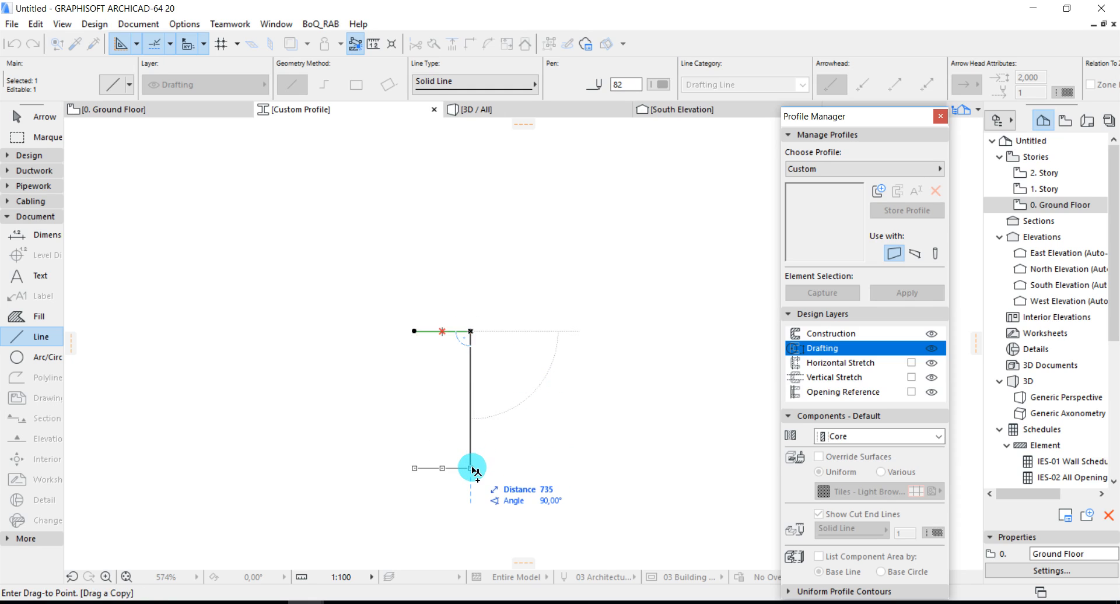
key("y")
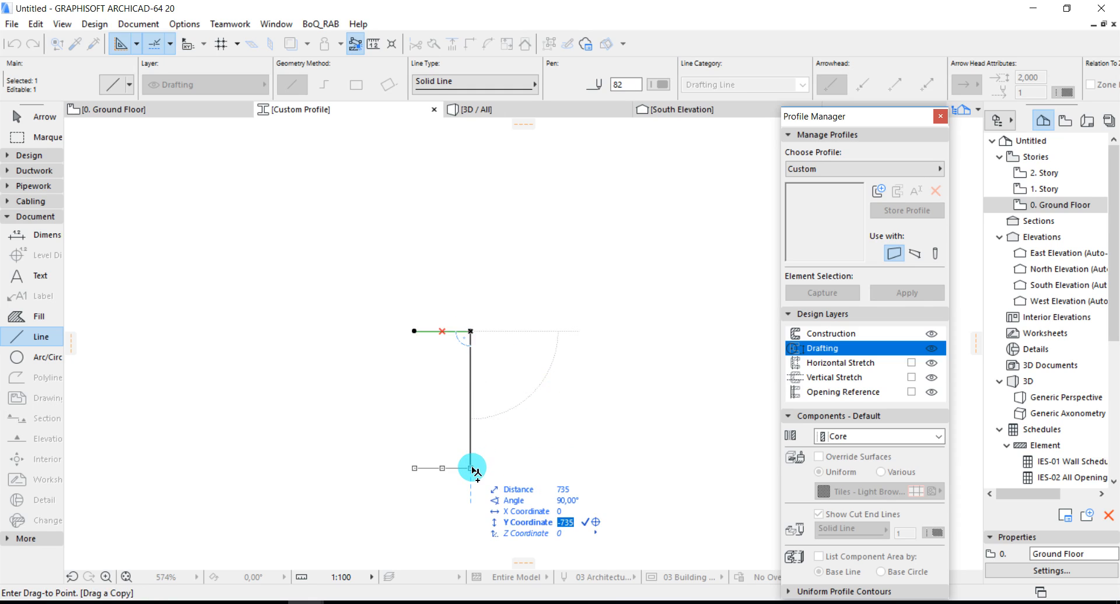
type("-800")
key("Return")
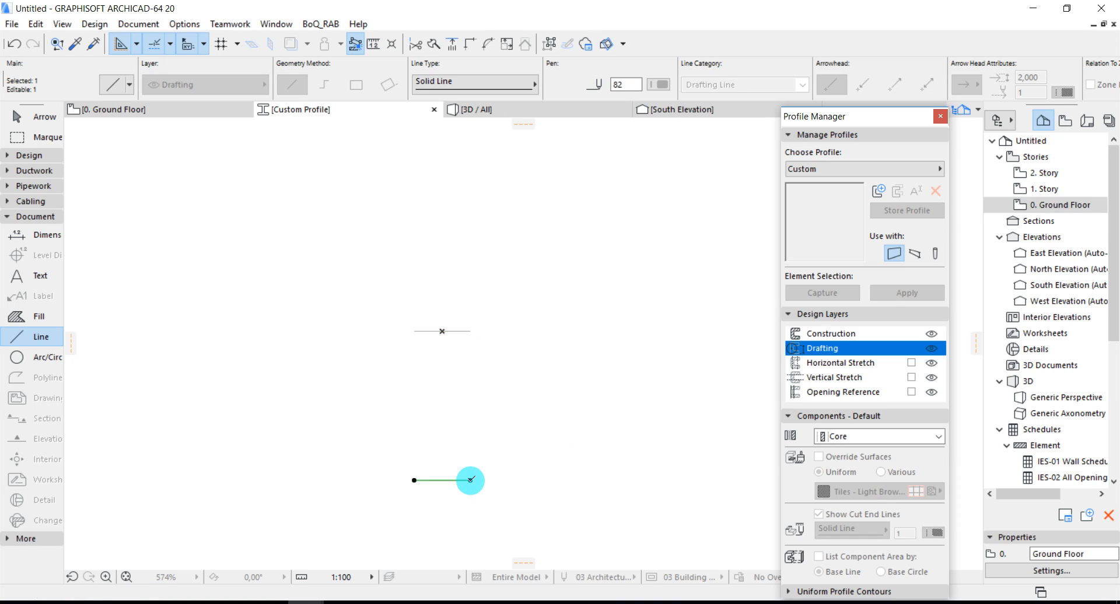
key("Escape")
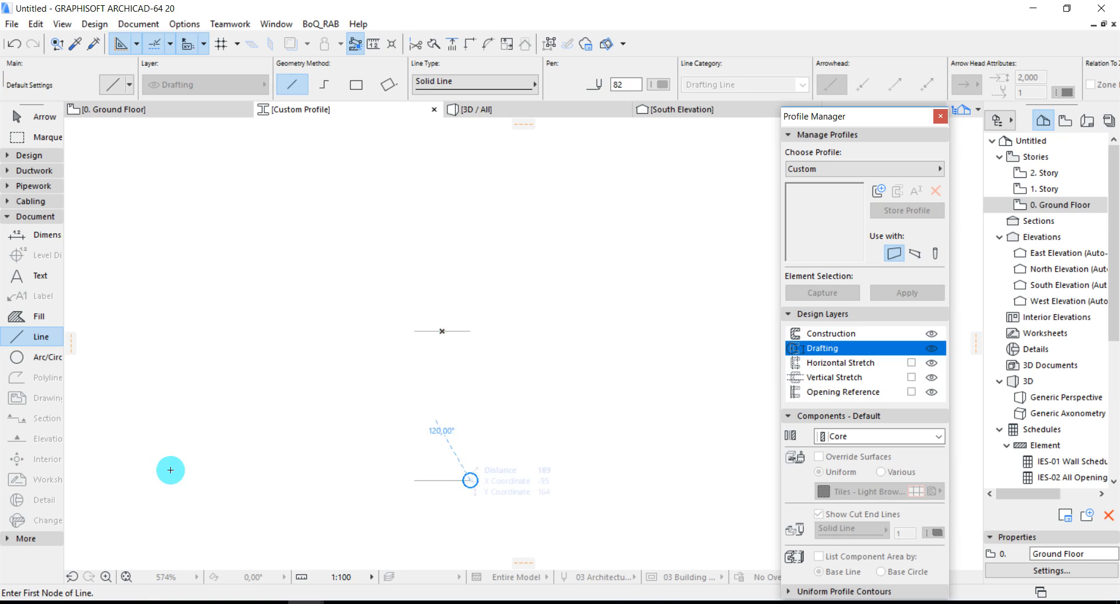
- Draw a horizontal line 800 mm long starting from the left end of the lower 300 mm line
left_click(10, 343)
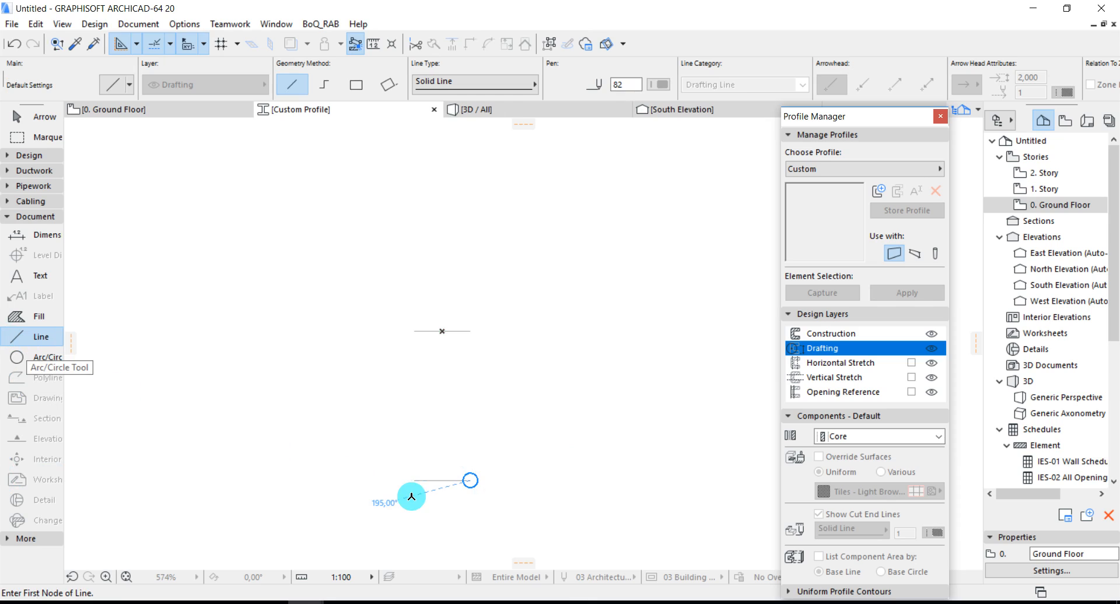
left_click(414, 481)
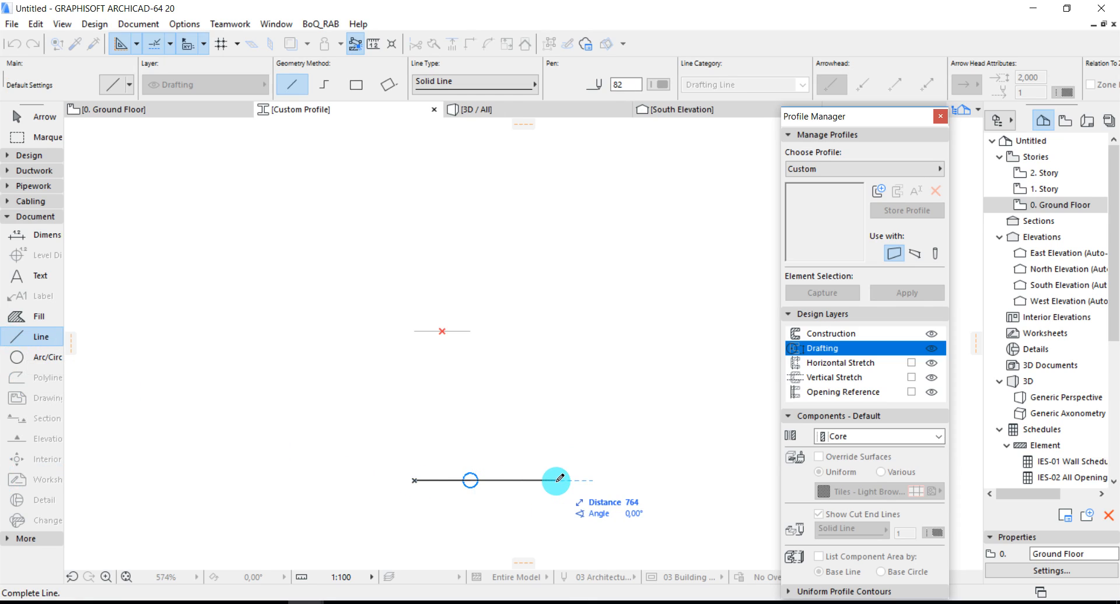
key("x")
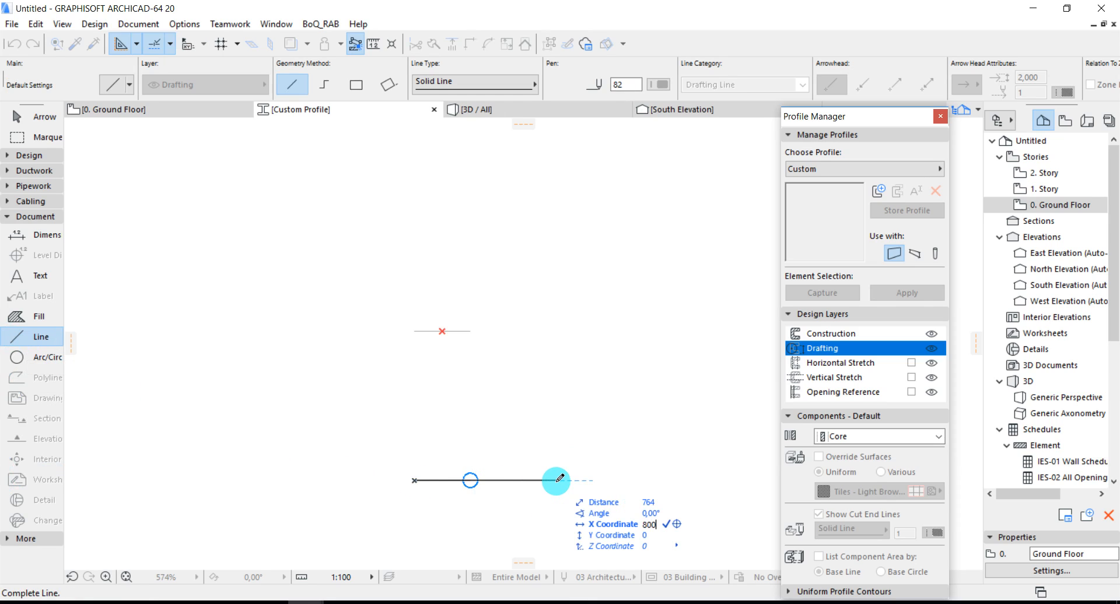
type("800")
key("Return")
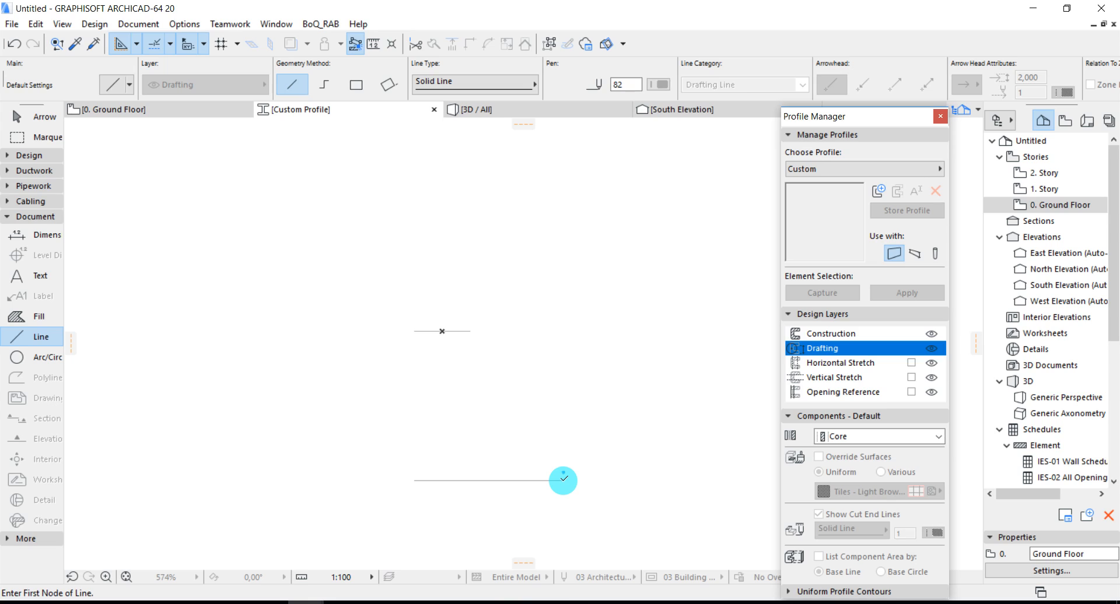
- Move the 800 mm line horizontally so that its midpoint lies directly below the profile origin
left_click(563, 480, "shift")
key("ctrl+d")
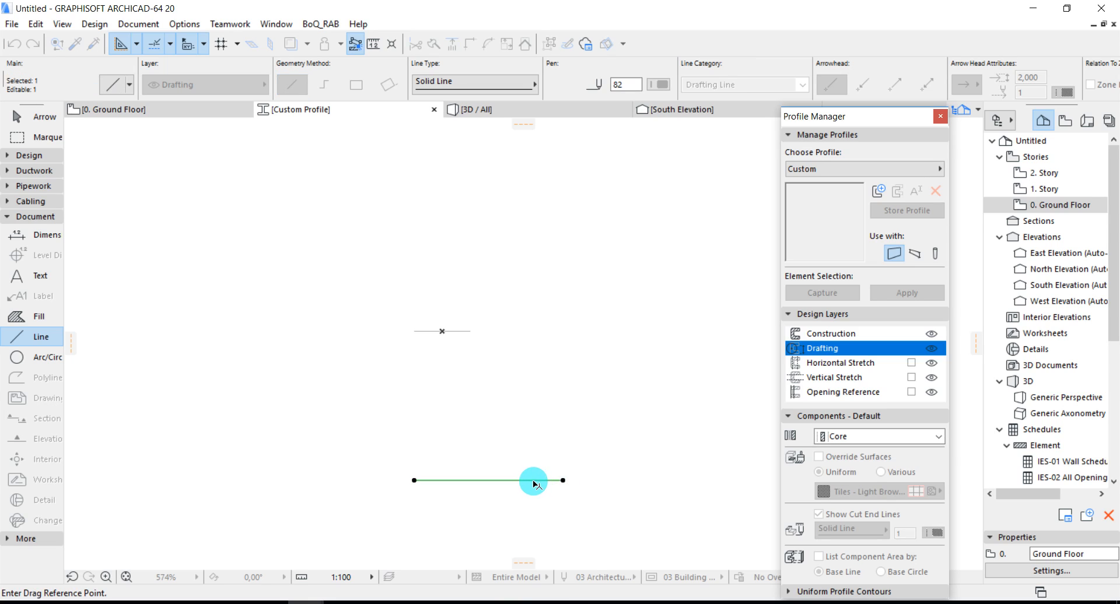
left_click(489, 482)
left_click(440, 357)
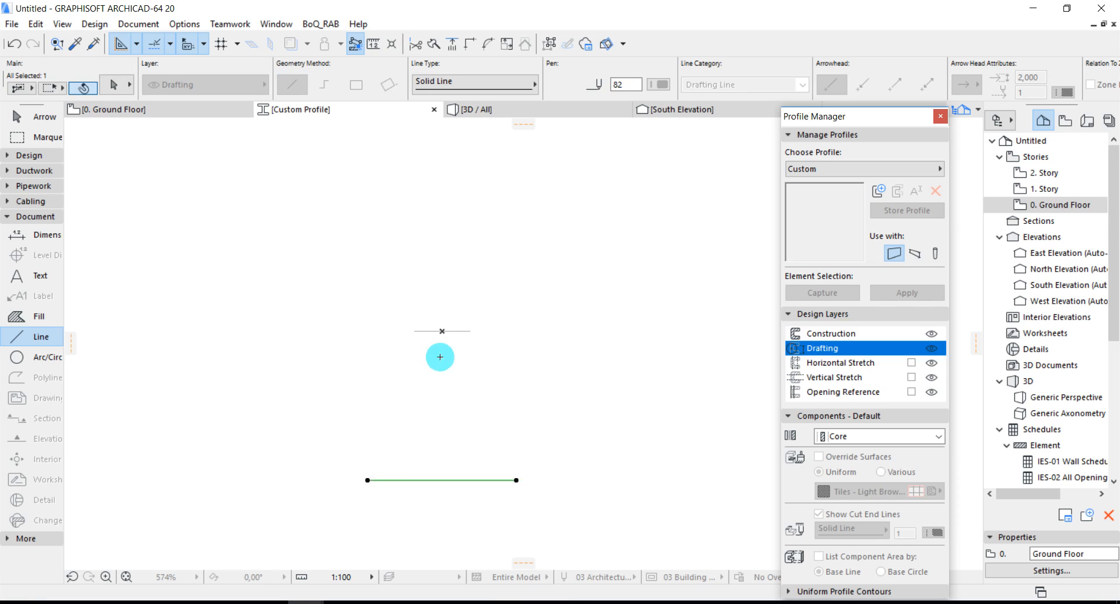
- Draw a trapezoidal polygon fill in ST-04 Concrete - Structural through the endpoints of the upper 300 mm line and the lower 800 mm line
left_click(14, 316)
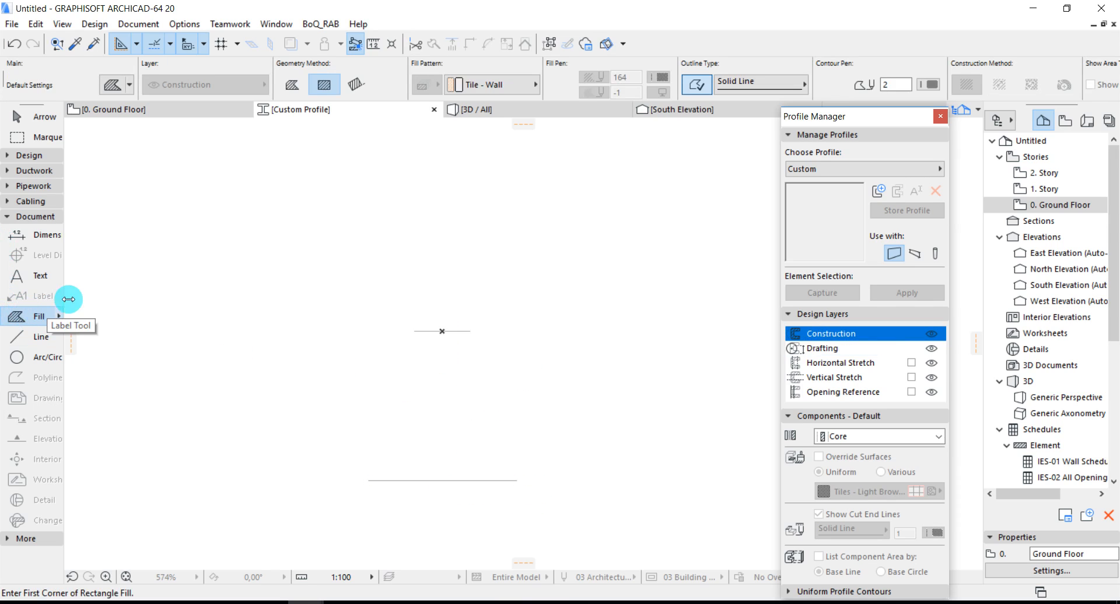
left_click(474, 93)
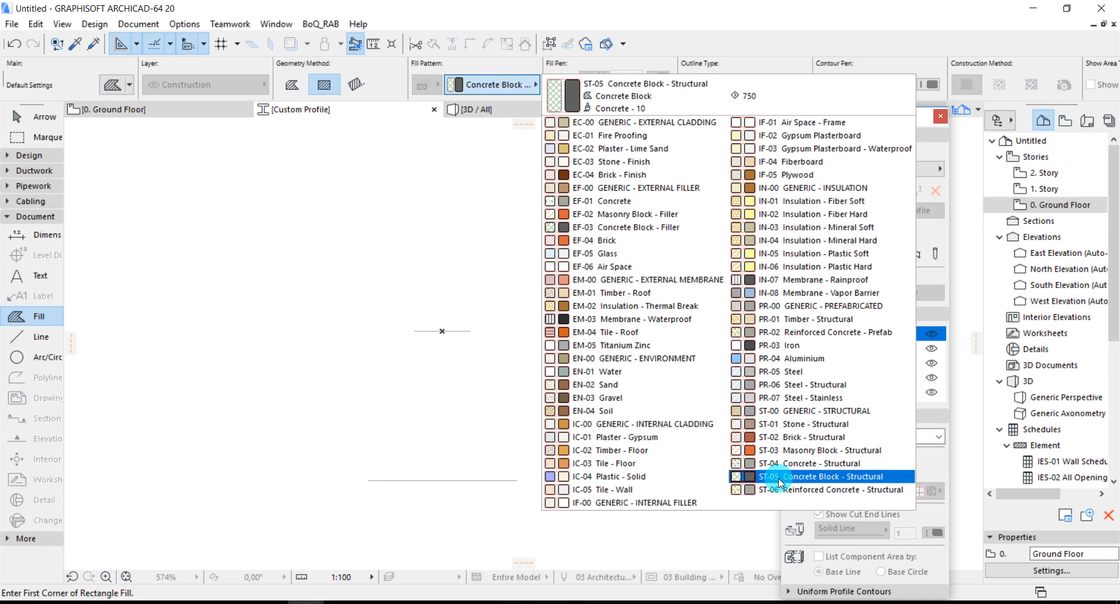
left_click(780, 464)
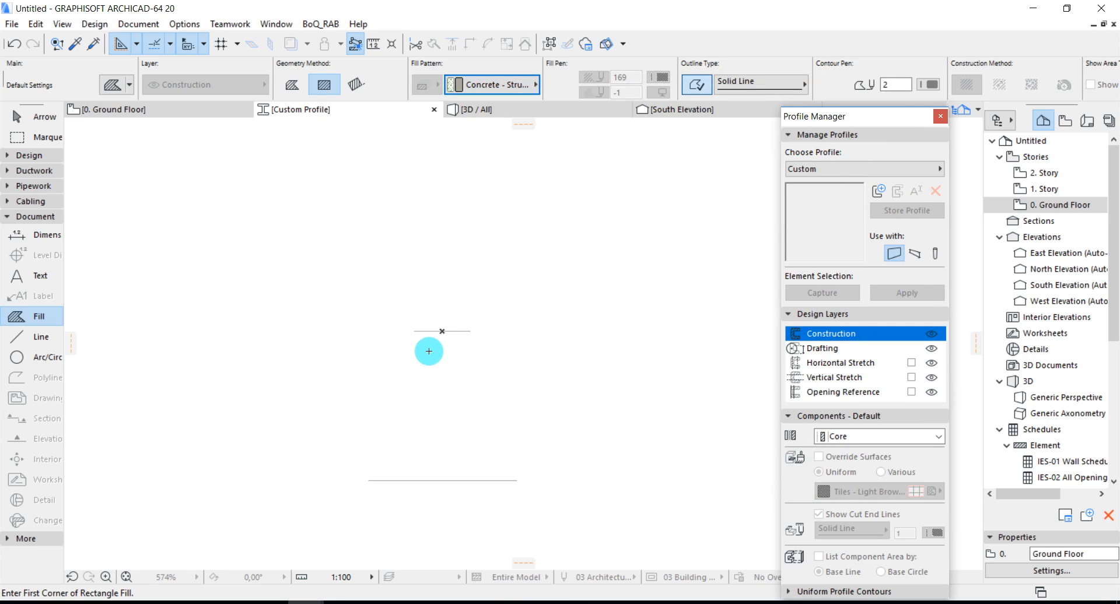
left_click(470, 331)
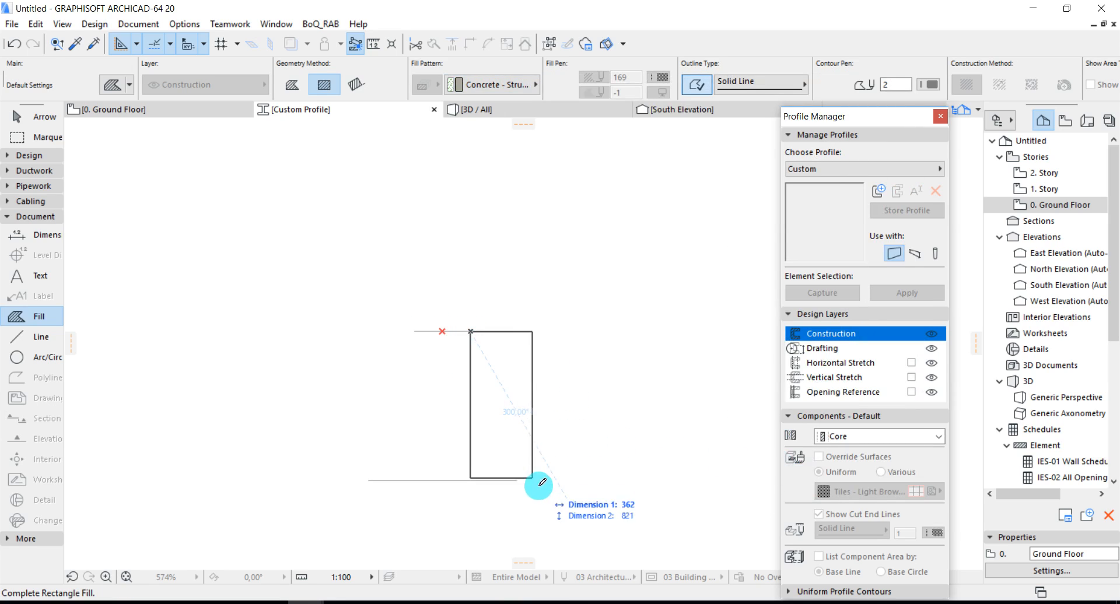
left_click(291, 85)
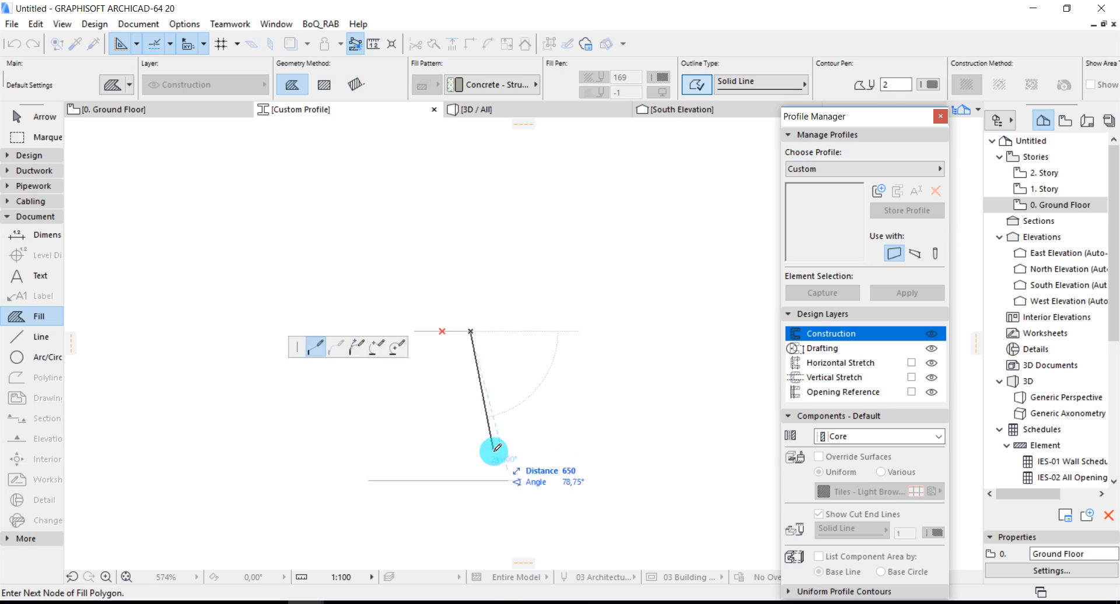
left_click(516, 479)
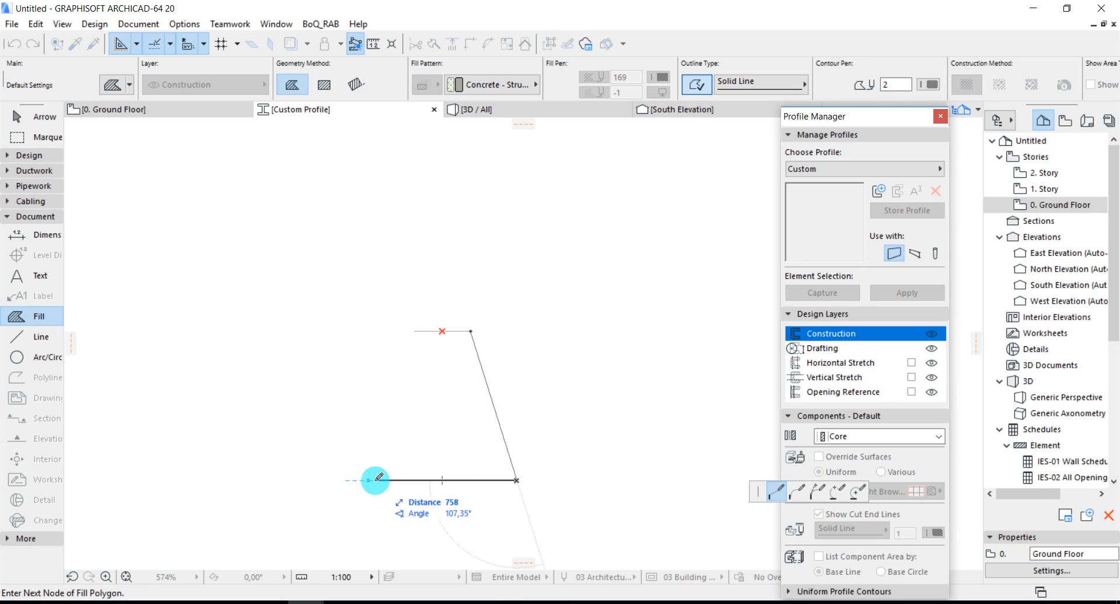
left_click(371, 480)
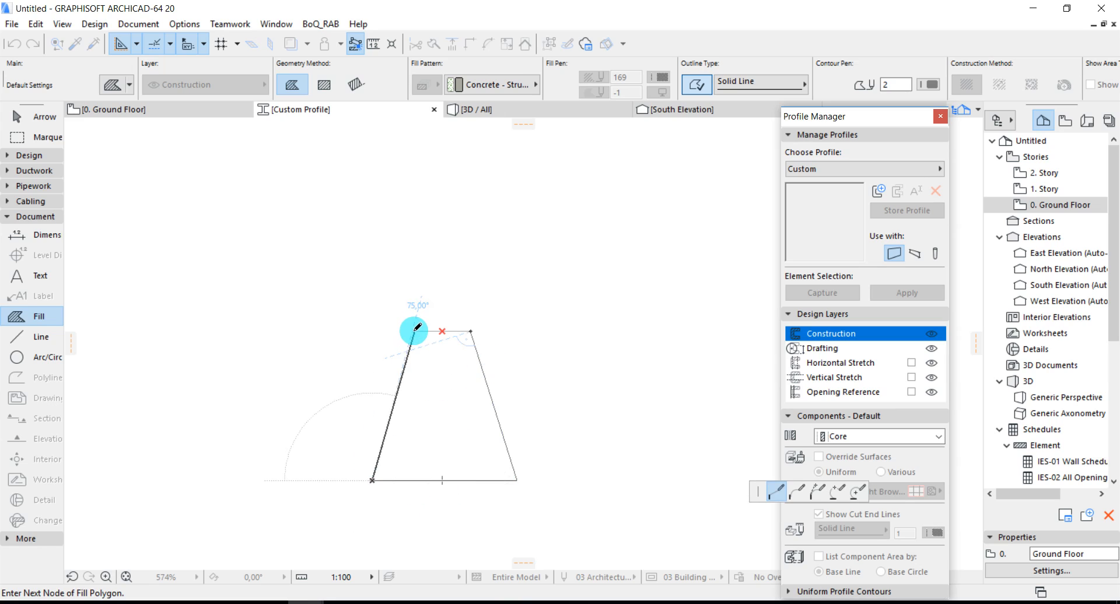
left_click(414, 331)
left_click(470, 330)
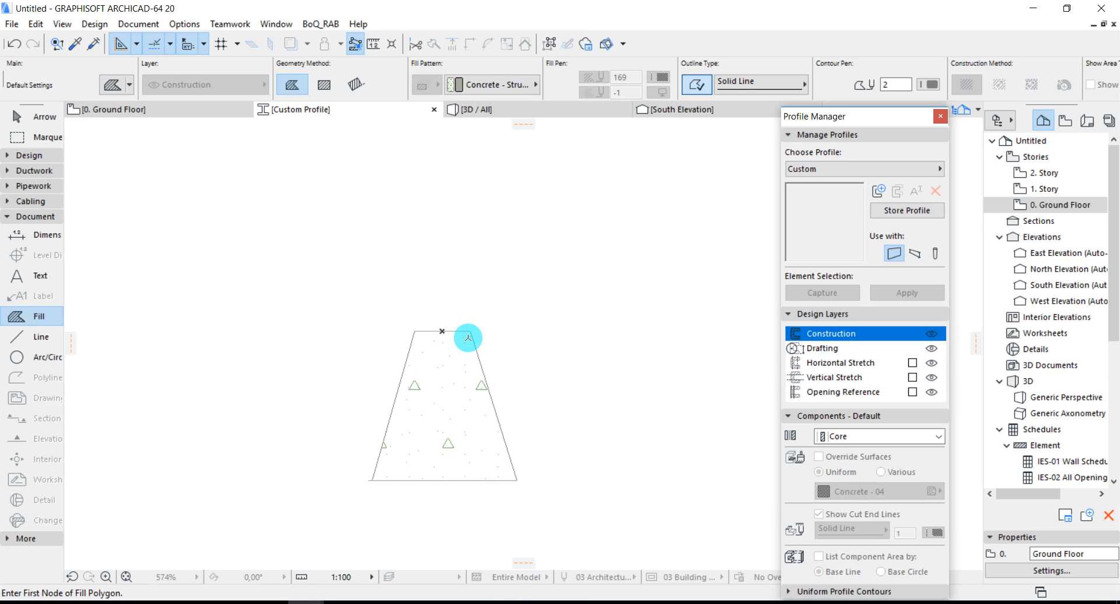
- Store the trapezoidal profile under the name P 30-80/80 and close the Profile Manager
left_click(457, 382, "shift")
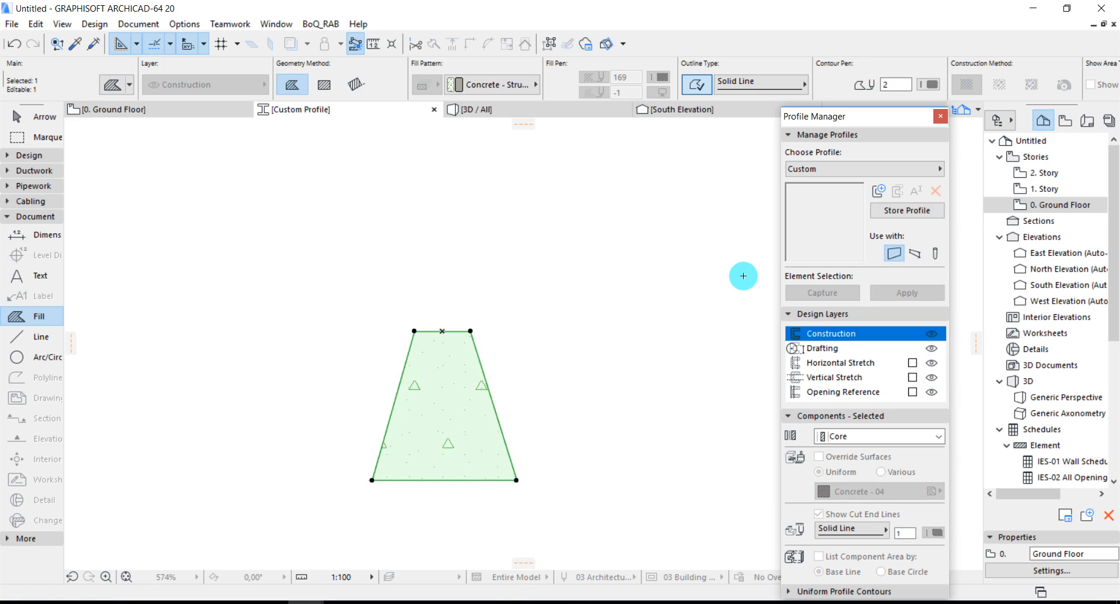
left_click(896, 213)
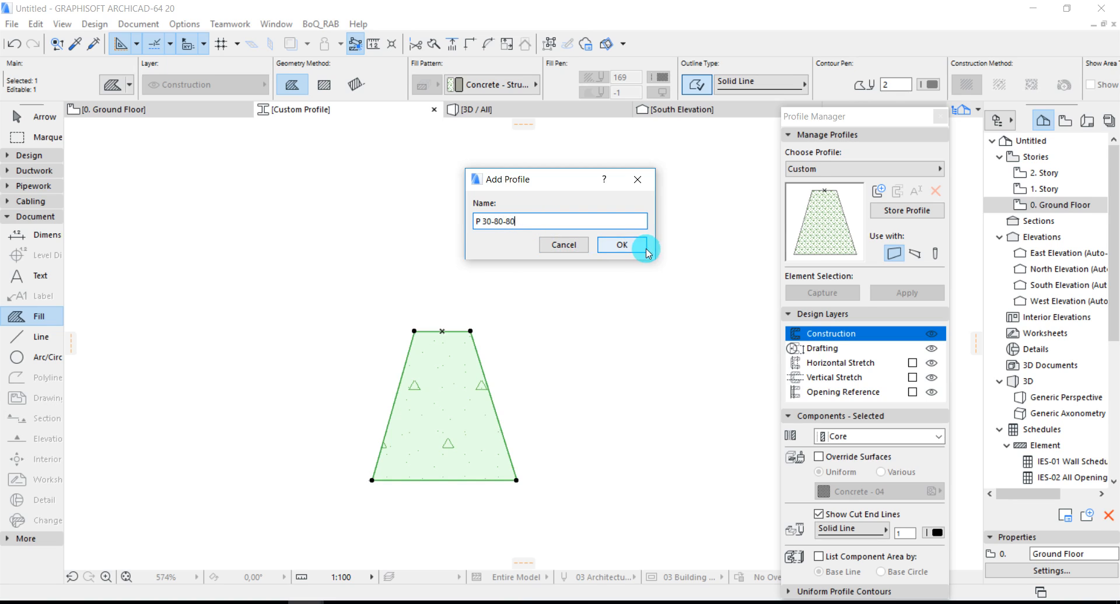
left_click(506, 221)
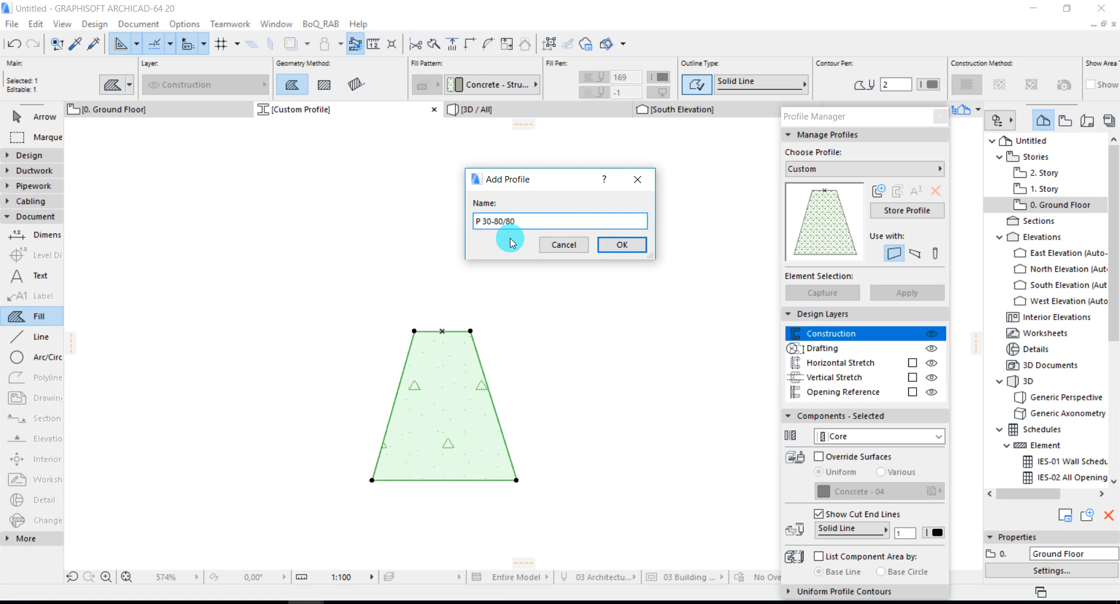
left_click(637, 246)
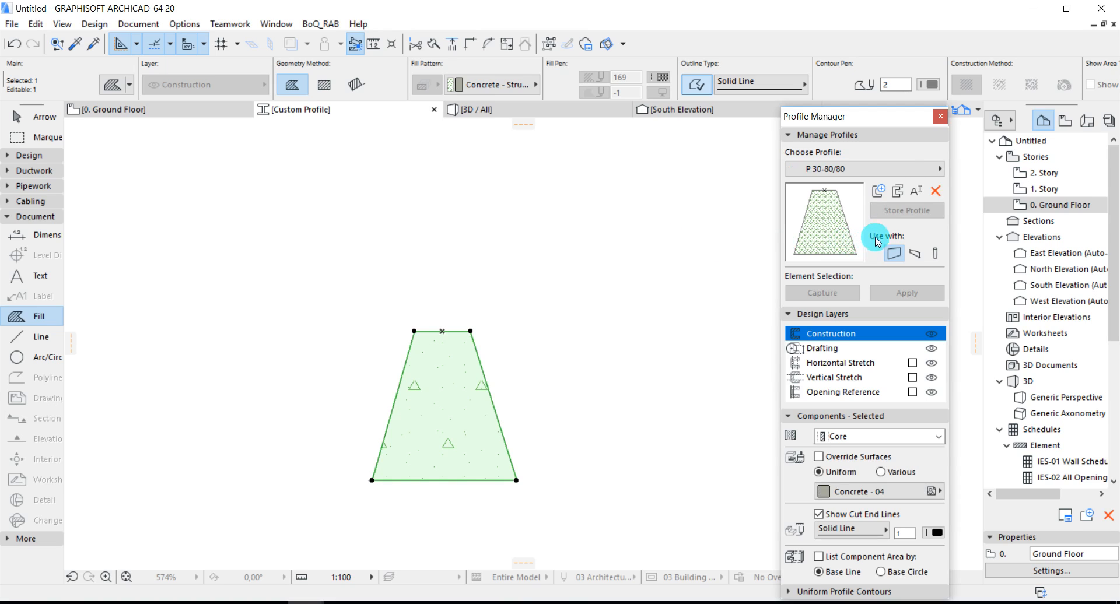
key("Escape")
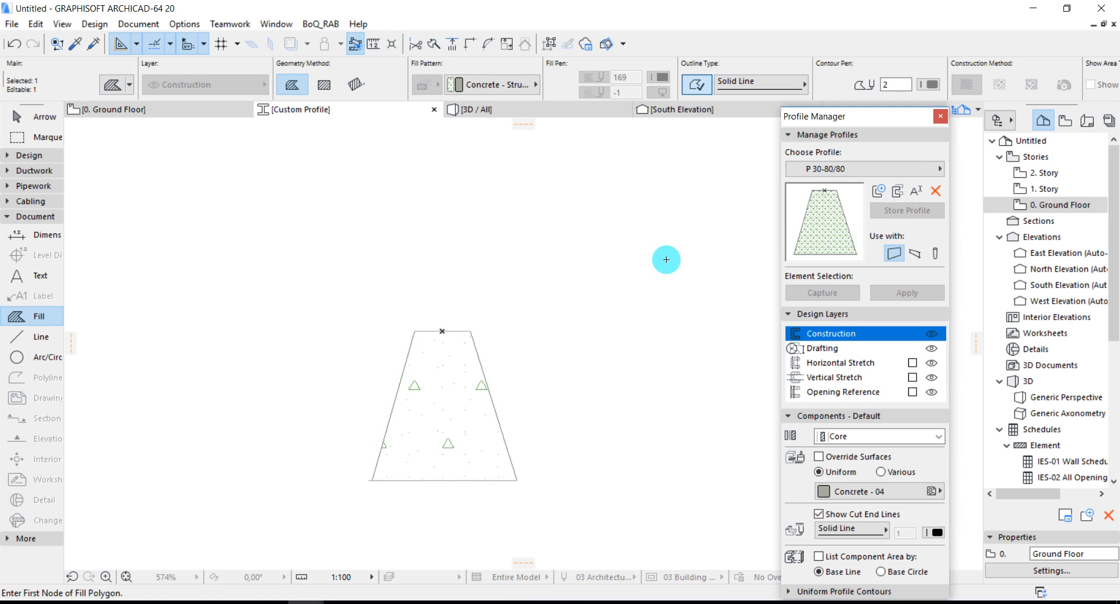
left_click(937, 119)
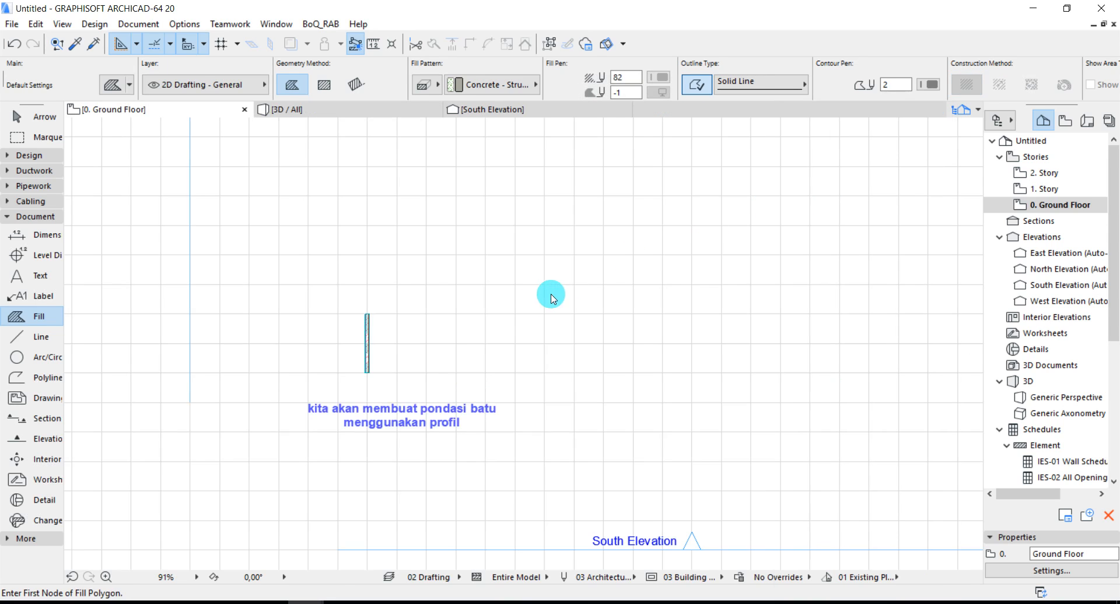
- Delete the text note below the wall on the ground floor plan
left_click(361, 415)
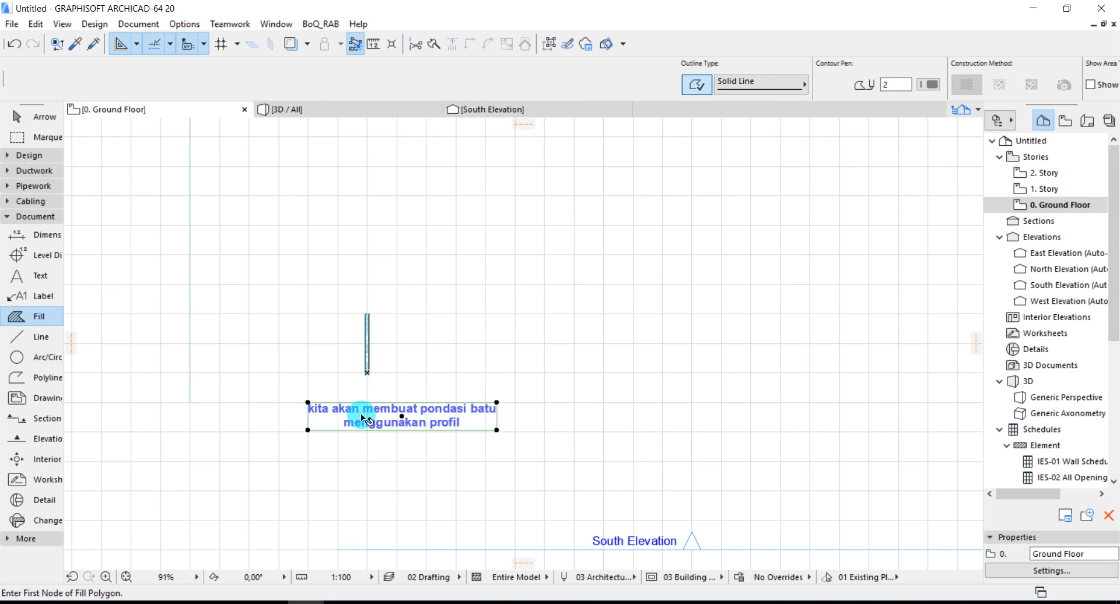
right_click(461, 349)
left_click(497, 155)
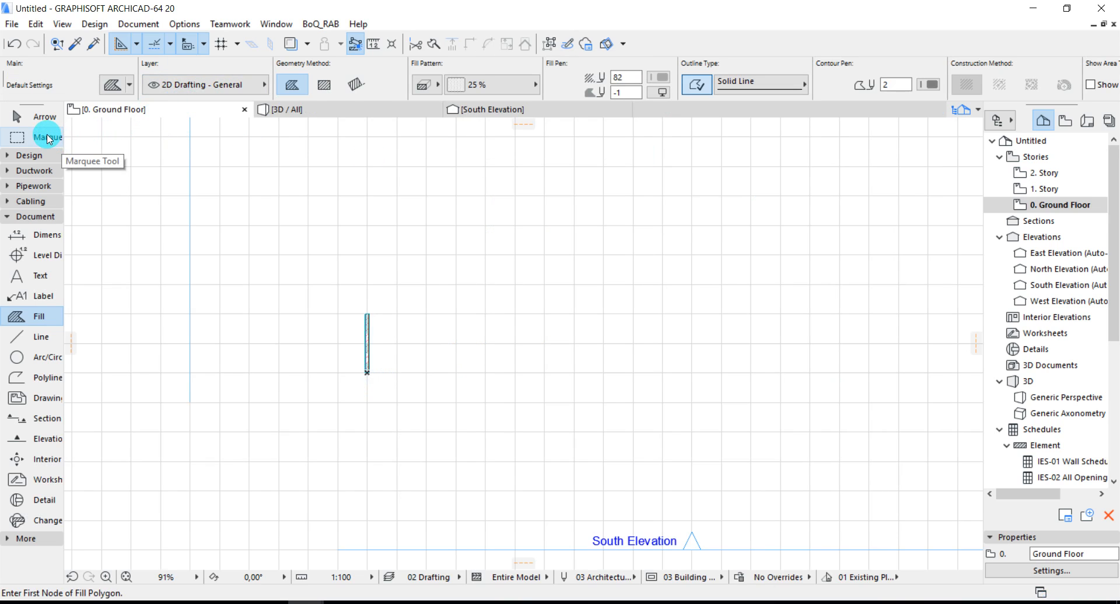
- Place a wall with the complex profile P 30-80/80 along the existing wall's centre line, from its lower end to its upper end
left_click(8, 156)
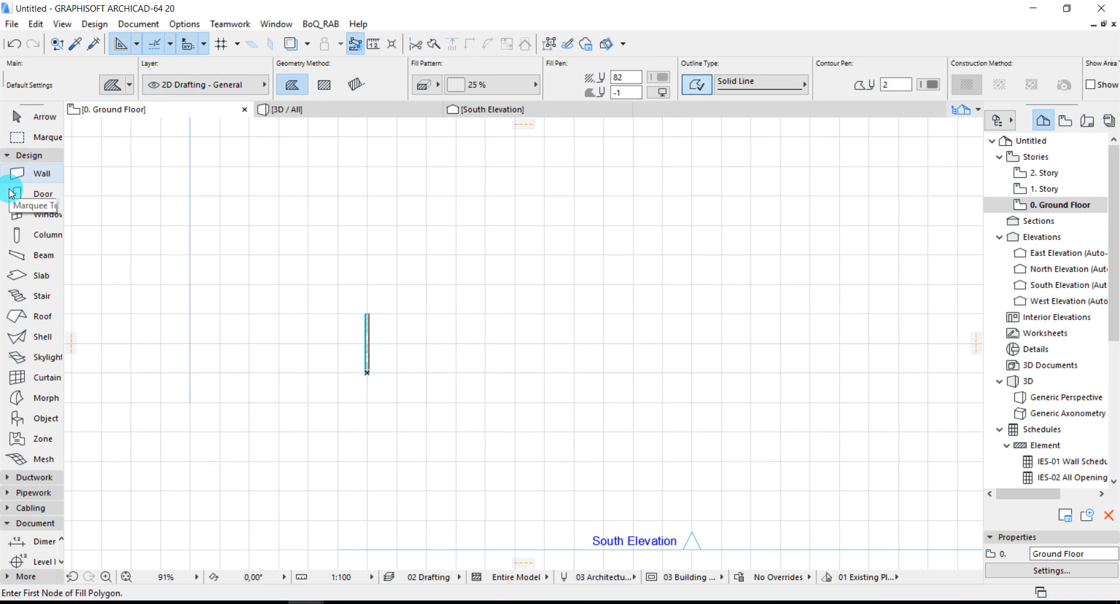
left_click(24, 173)
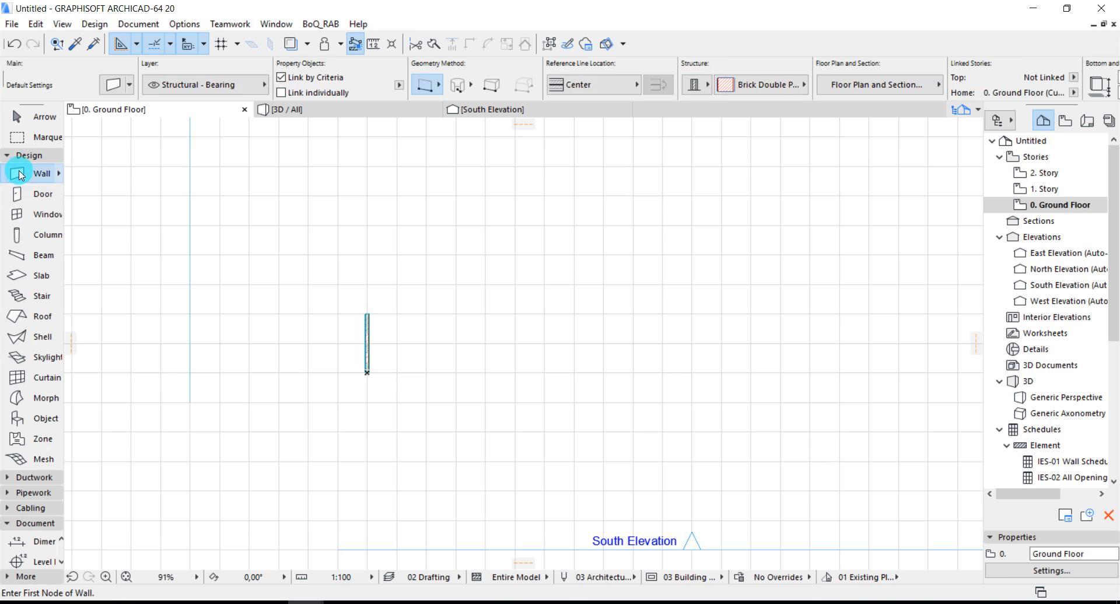
left_click(694, 84)
left_click(754, 84)
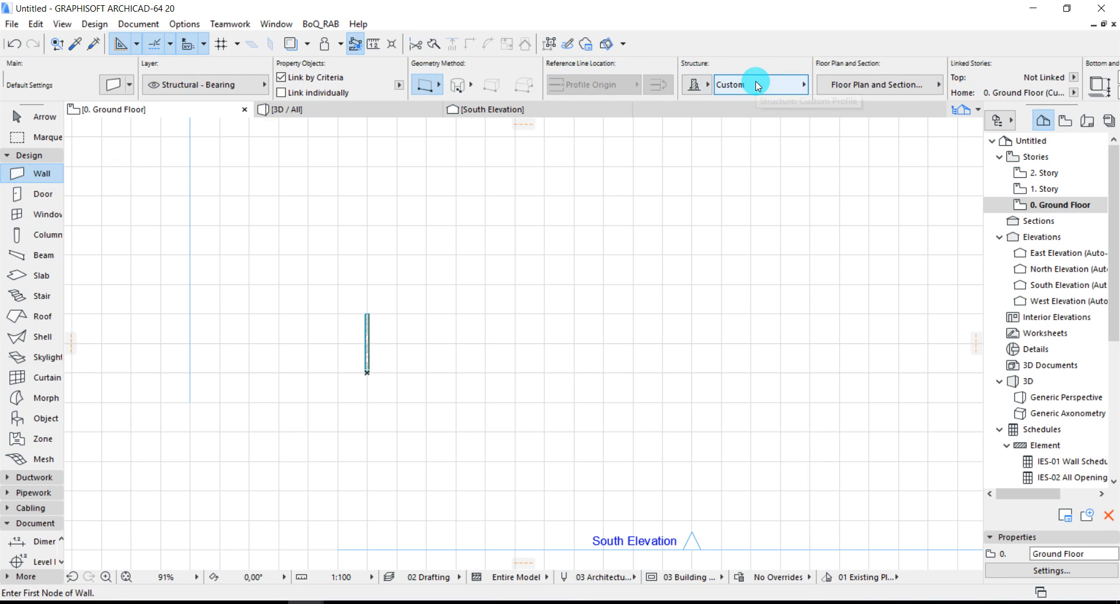
left_click(758, 85)
left_click(850, 223)
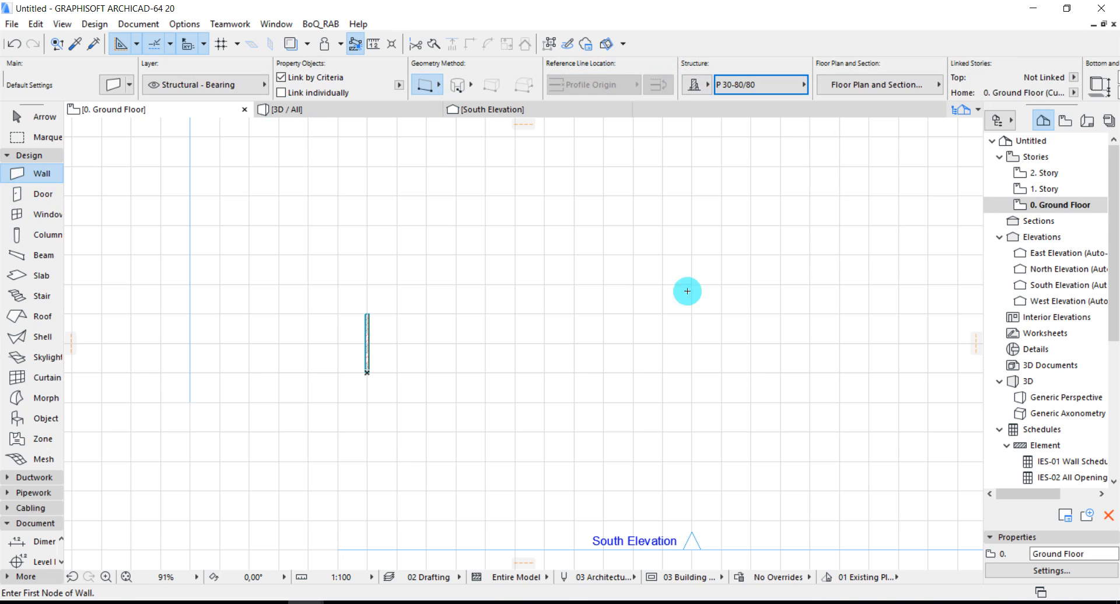
scroll(363, 400, "up", 5)
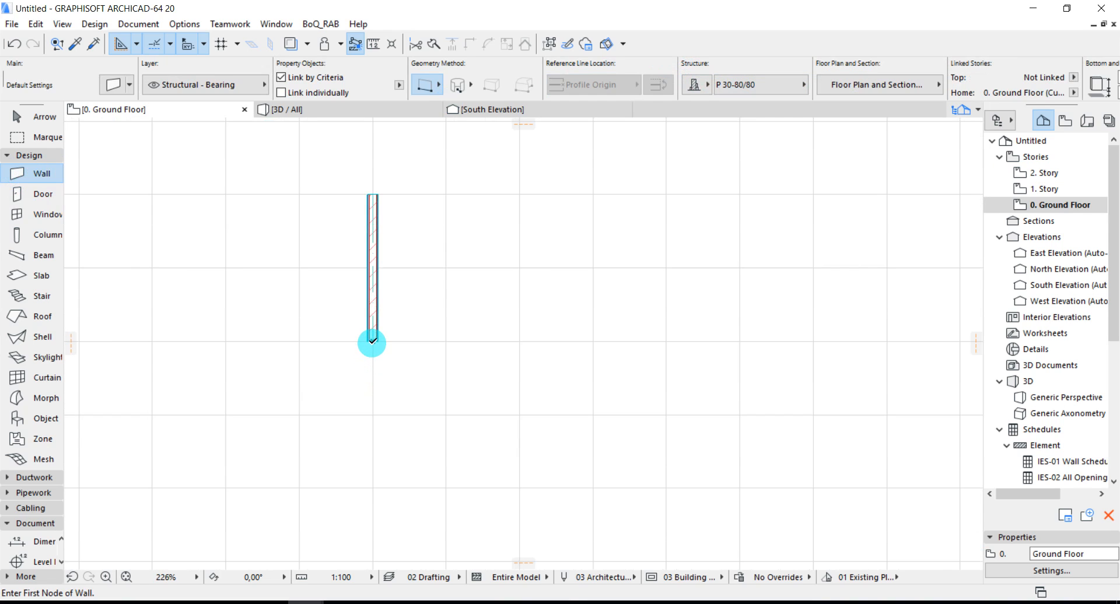
left_click(372, 341)
left_click(373, 195)
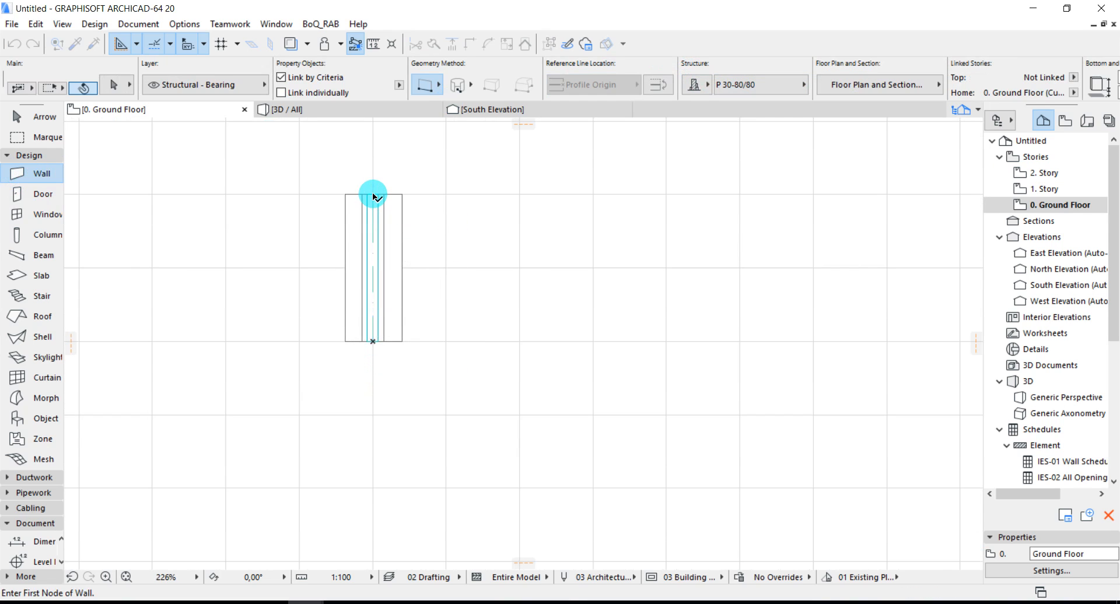
- In the South Elevation, move the foundation straight down so that its top meets the underside of the beam below the brick wall
right_click(493, 213)
mouse_move(499, 466)
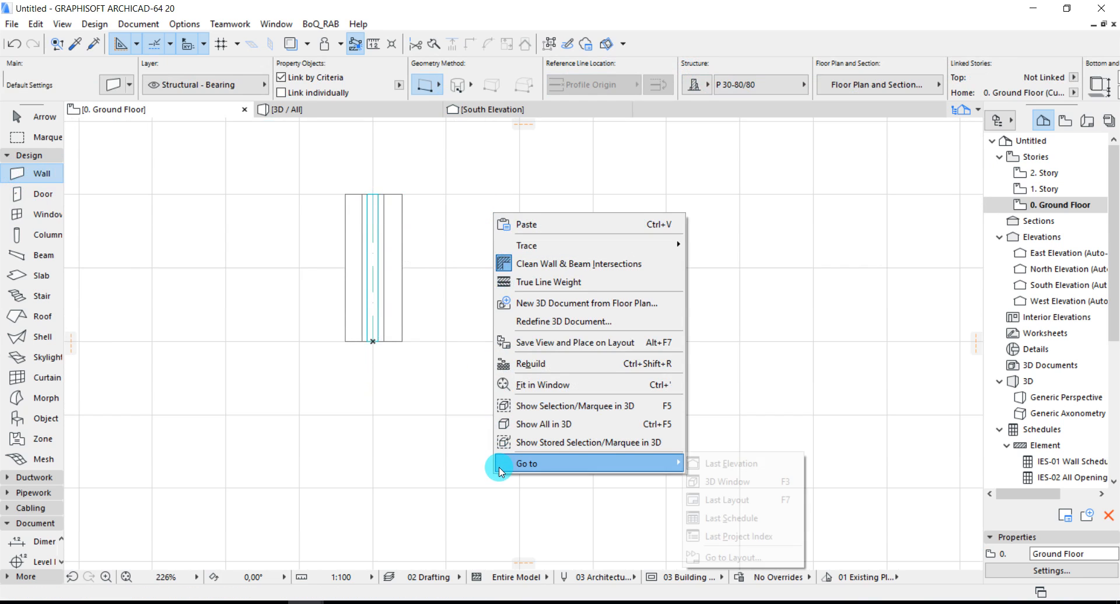
left_click(710, 464)
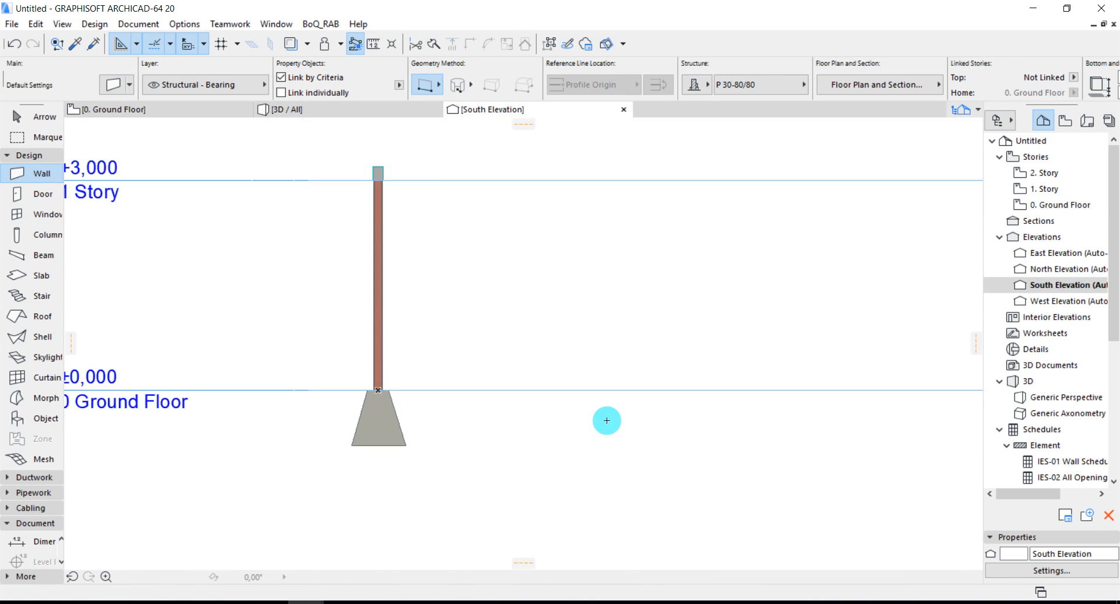
left_click(382, 419)
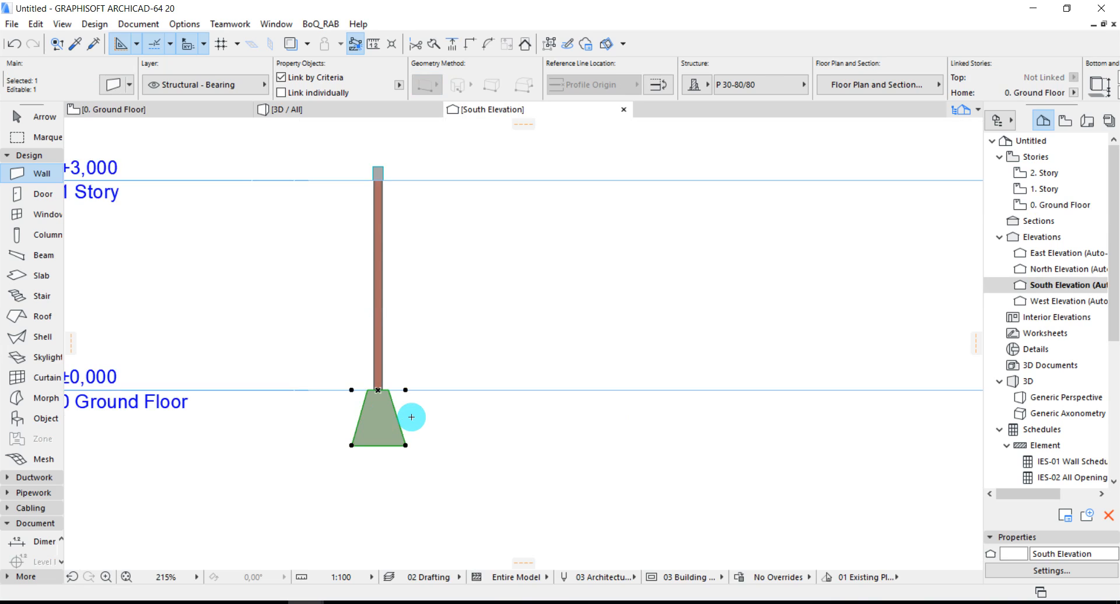
key("ctrl+d")
scroll(387, 409, "up", 3)
left_click(420, 377)
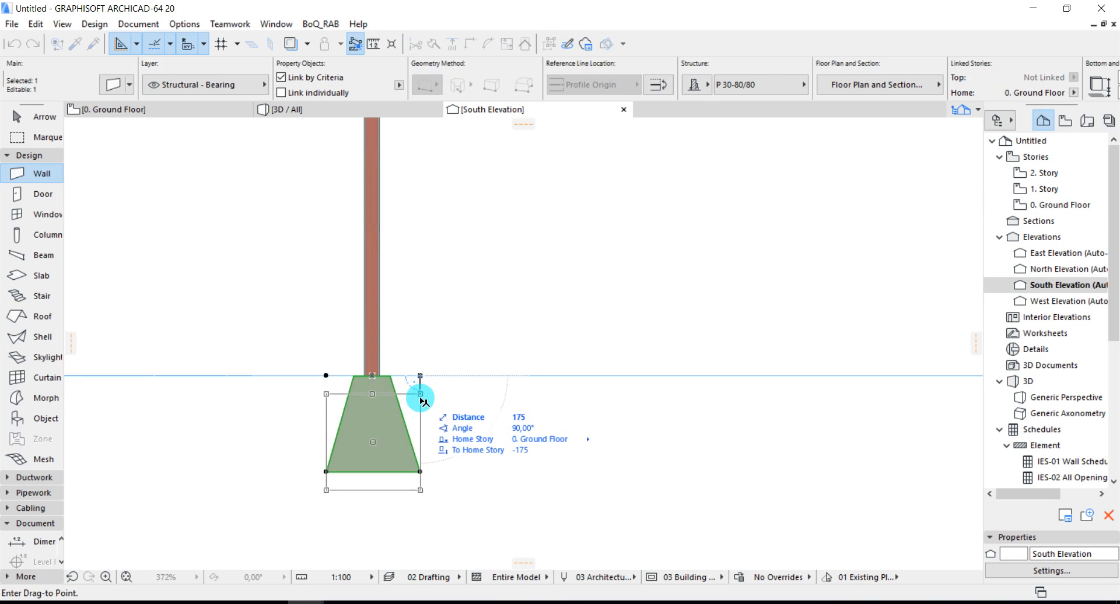
left_click(388, 390)
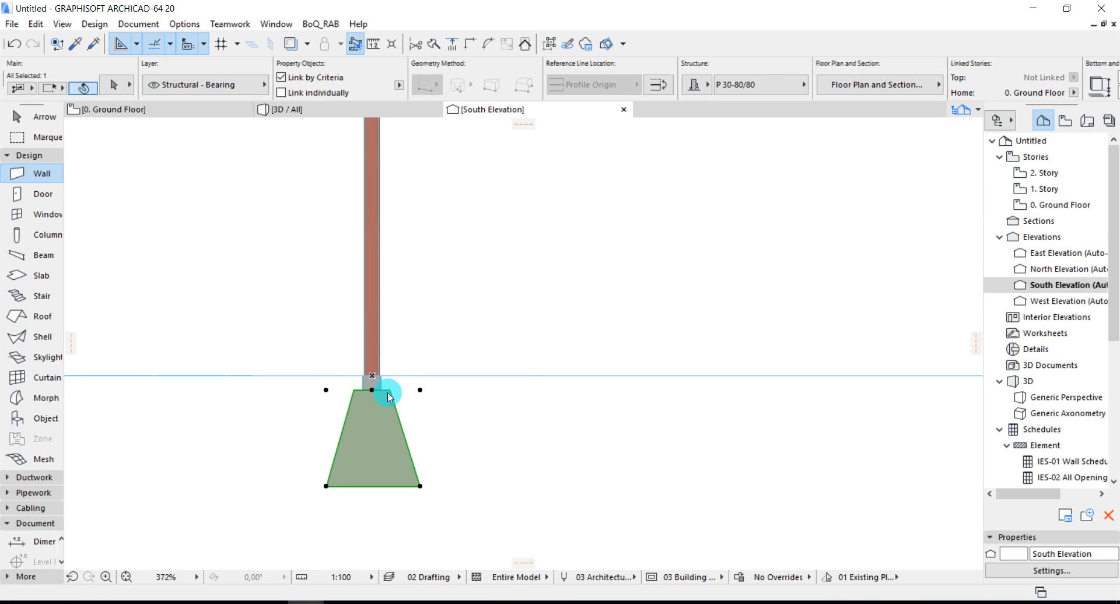
- Adjust the foundation's height in the South Elevation so the midpoint of its top edge snaps onto the grey beam's lower edge
scroll(388, 395, "up", 3)
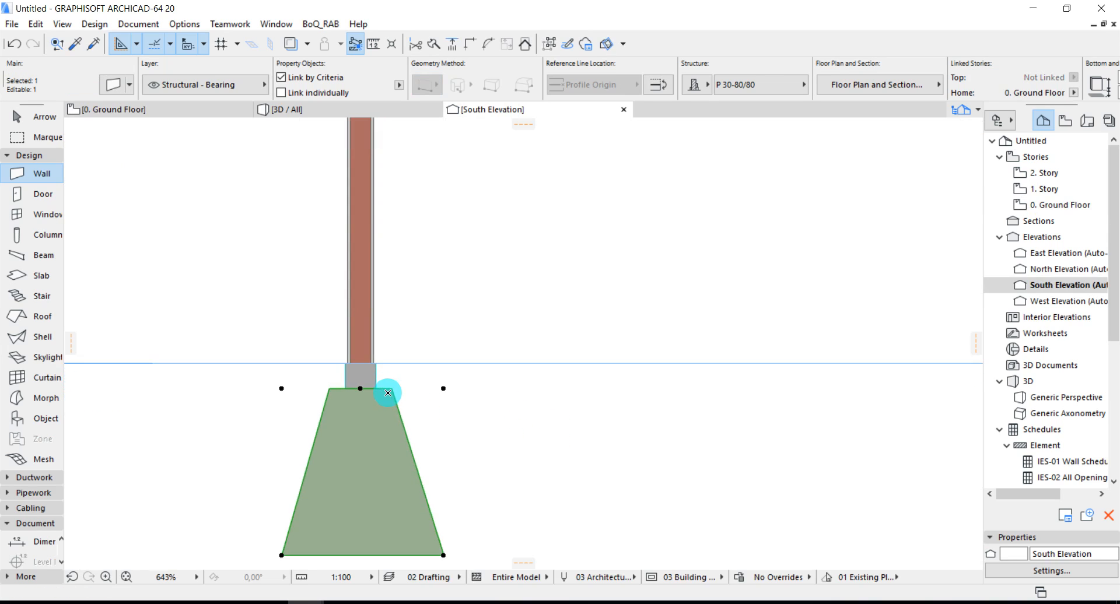
left_click(443, 389)
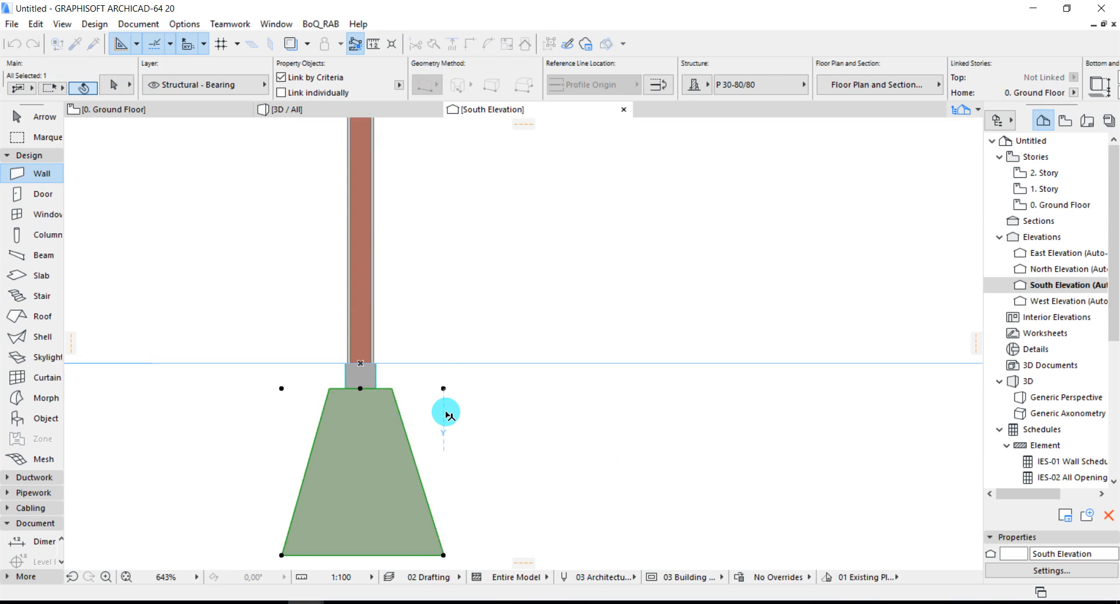
left_click(445, 416)
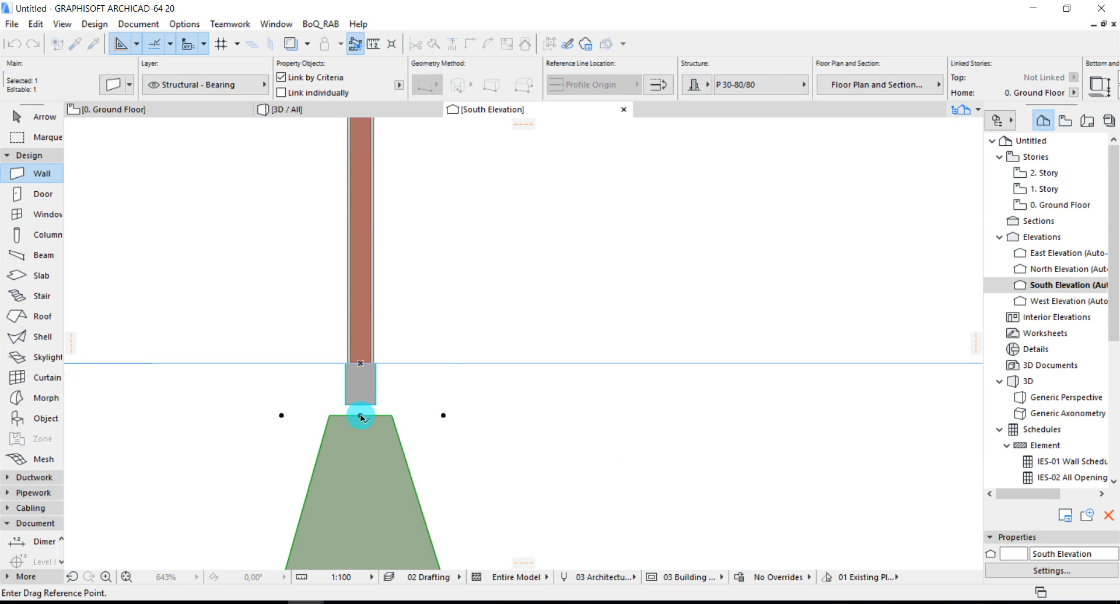
left_click(361, 417)
left_click(362, 405)
key("Escape")
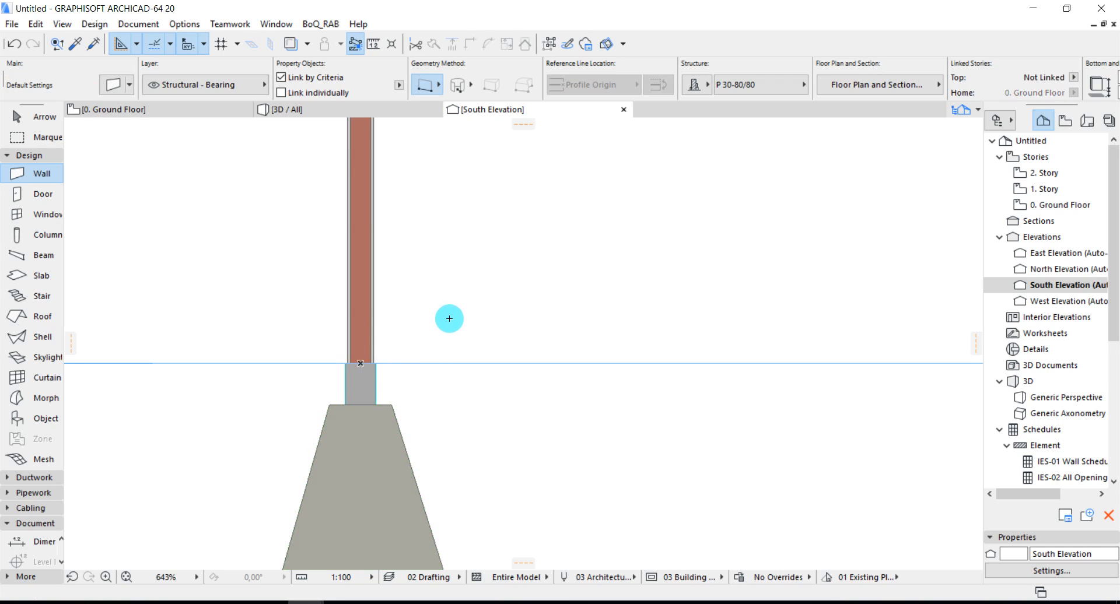
scroll(450, 319, "down", 4)
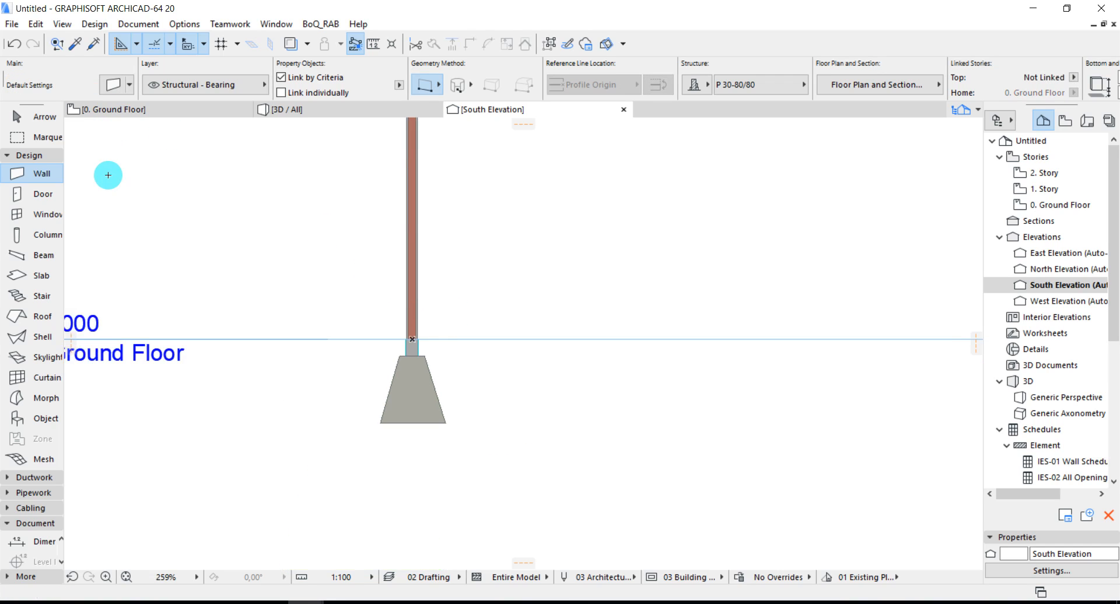
- On the ground floor plan, individually link the property object Ponds Bt Belah to the foundation wall
right_click(146, 204)
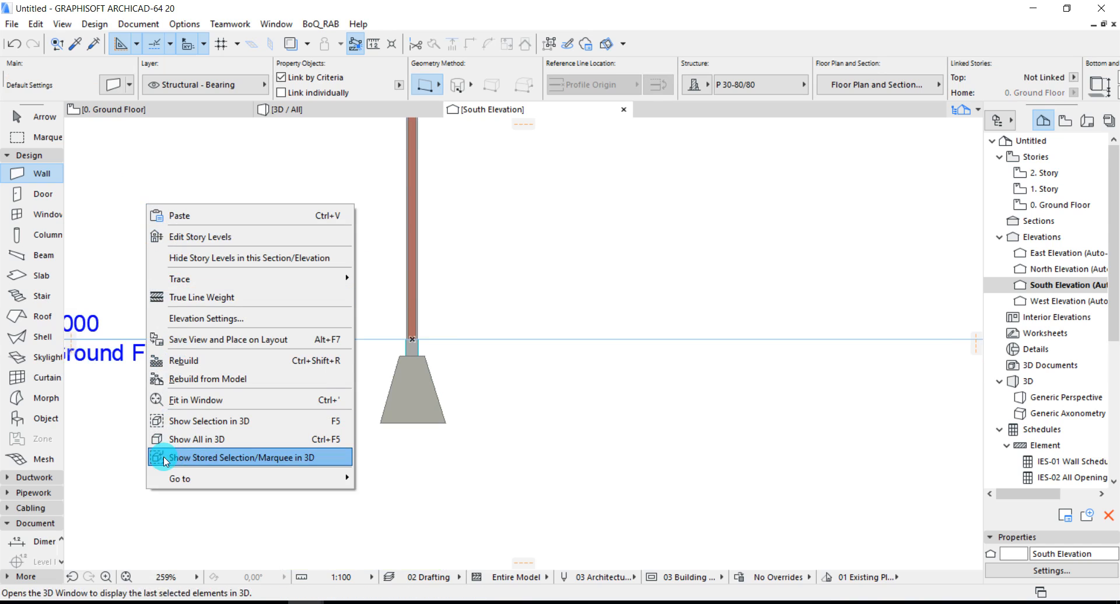
mouse_move(157, 479)
left_click(397, 478)
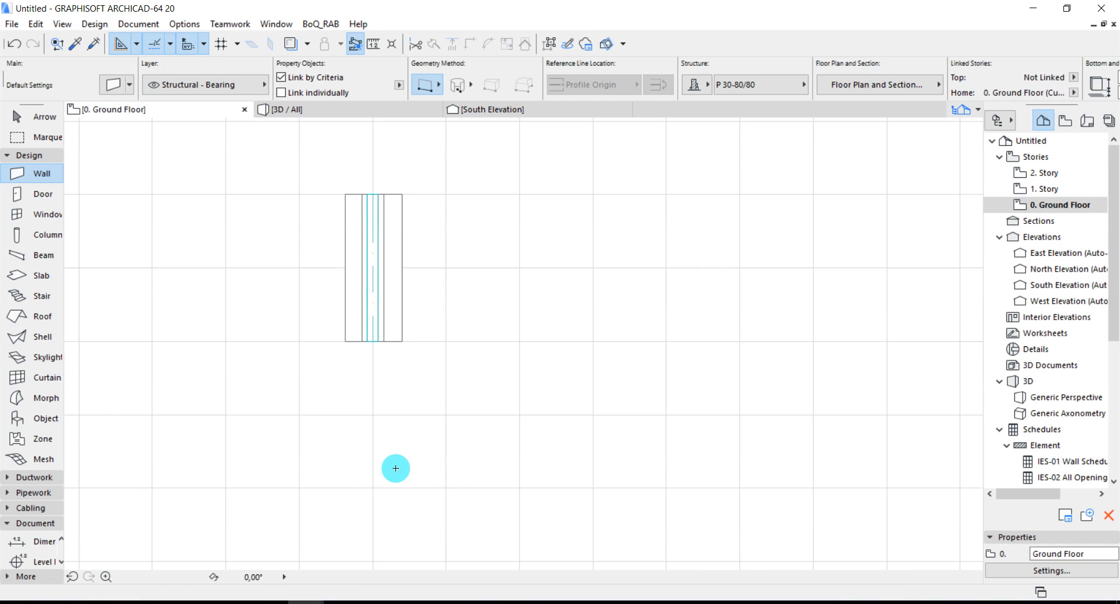
left_click(393, 258, "shift")
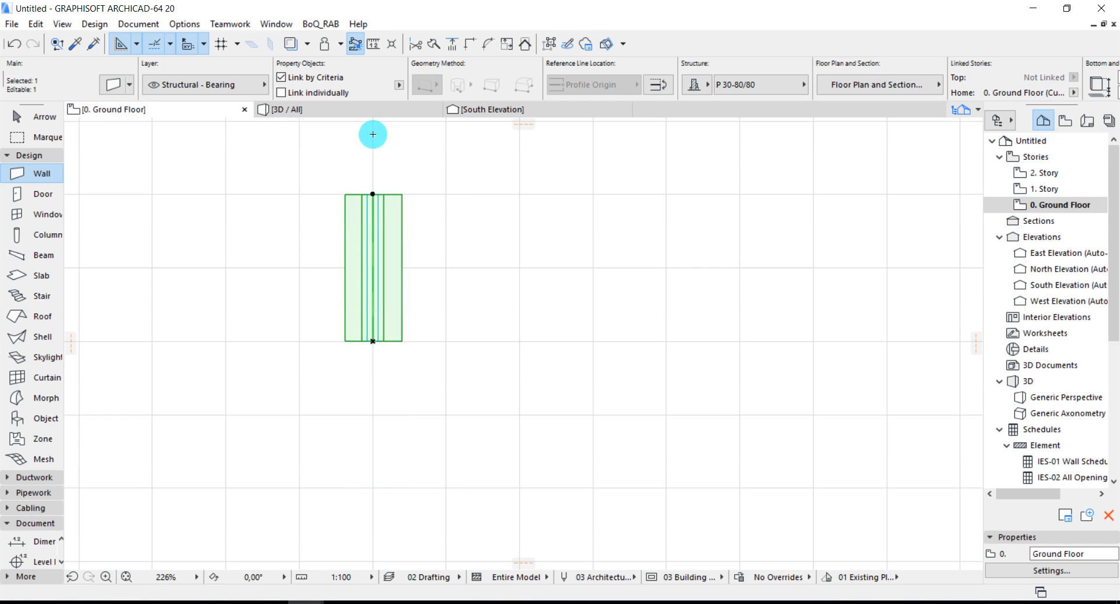
left_click(331, 96)
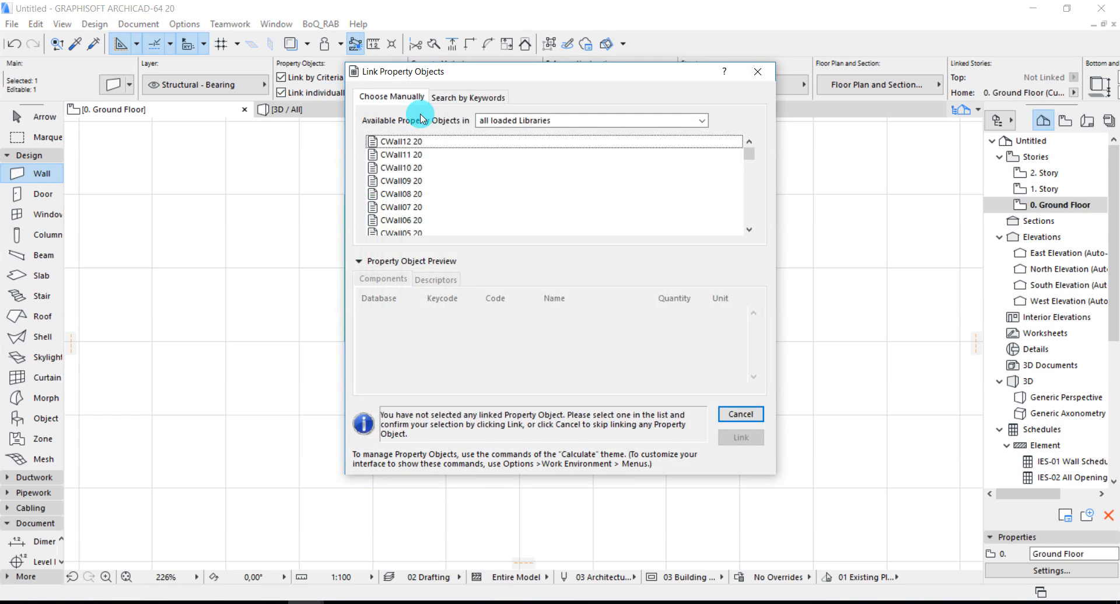
left_click(555, 120)
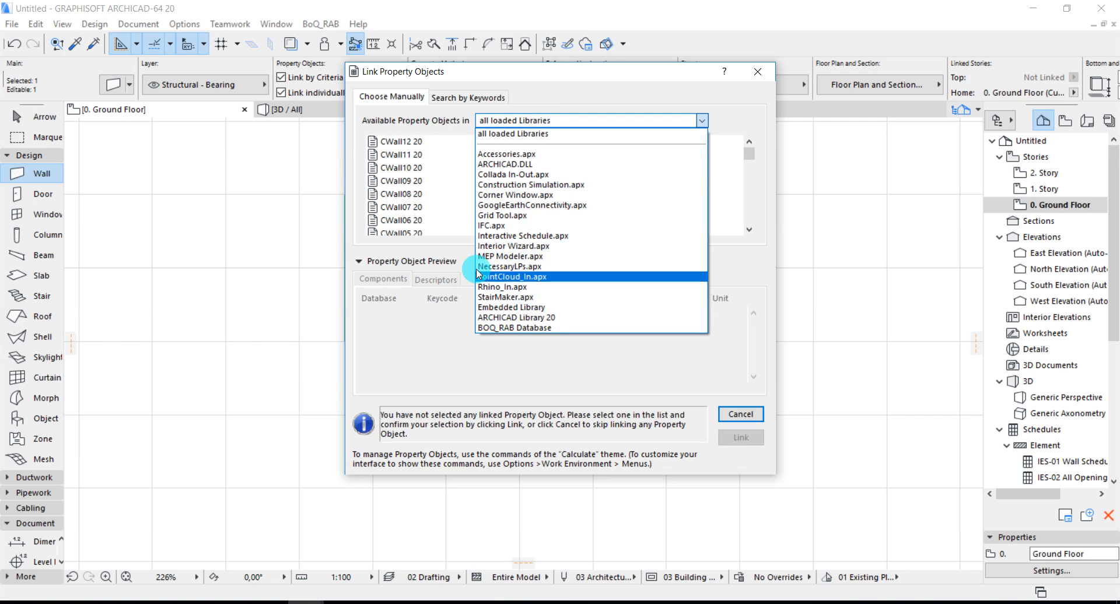
left_click(430, 165)
left_click(750, 154)
left_click_drag(750, 154, 751, 236)
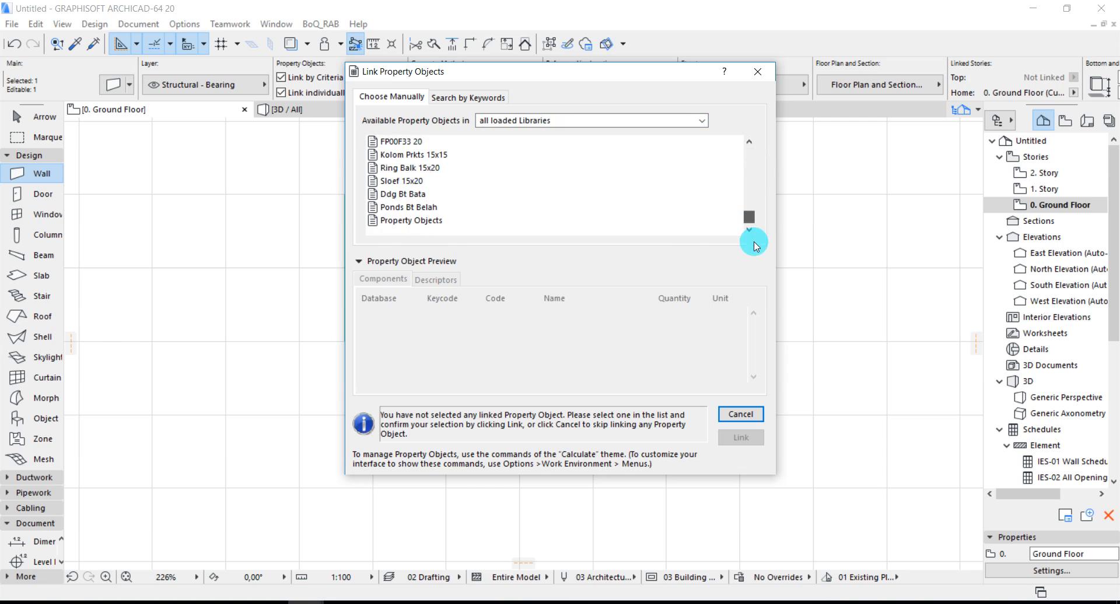
left_click(409, 207)
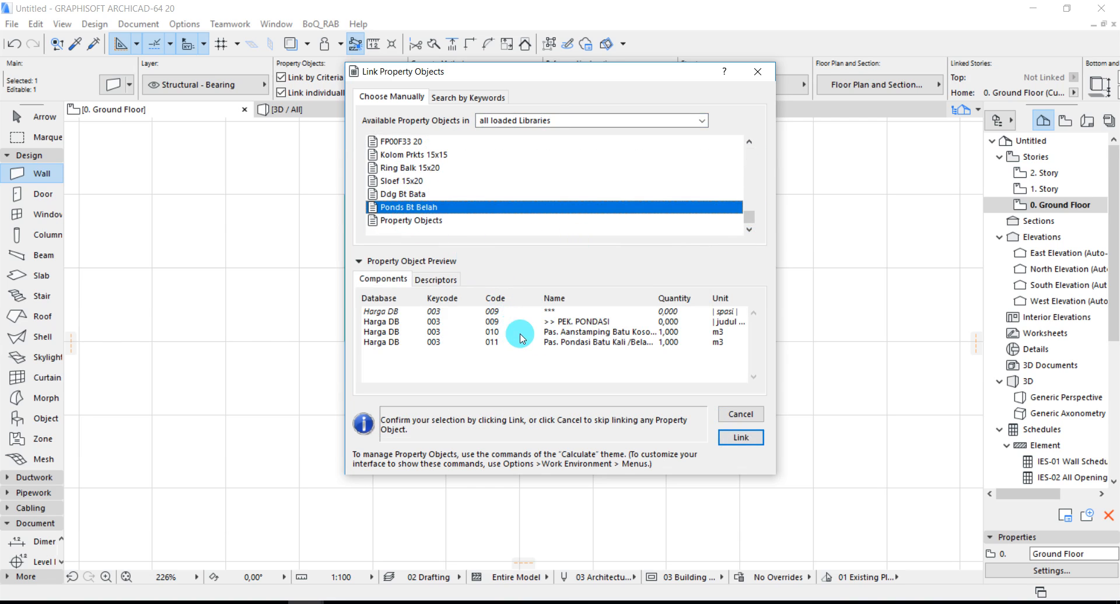
left_click(741, 439)
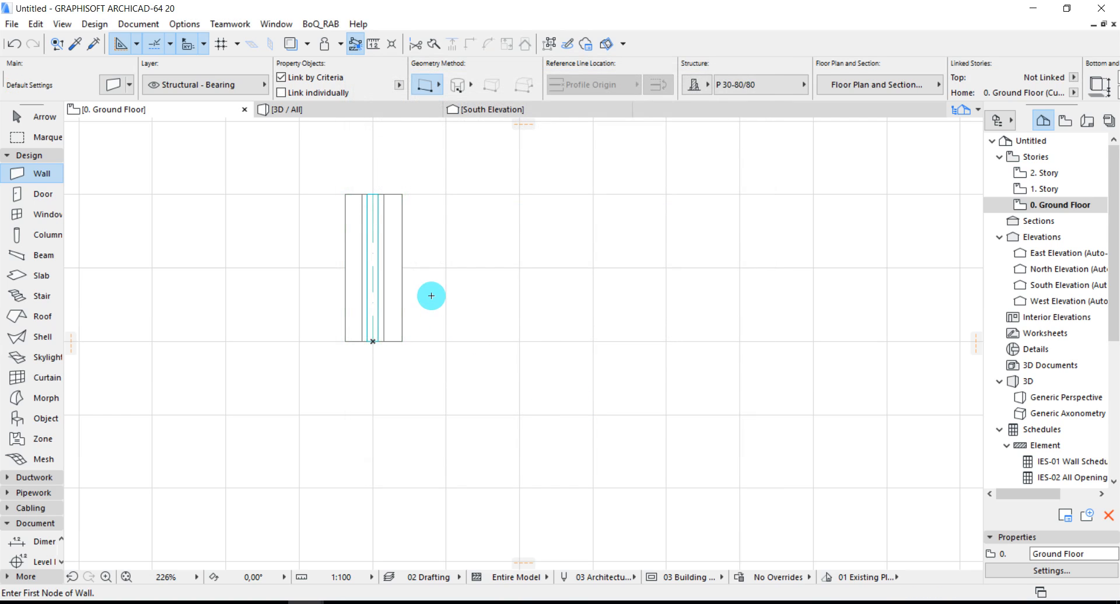
- Open the property object Ponds Bt Belah for editing and make its Pas. Aanstamping Batu Kosong component proportional with Length
left_click(393, 249)
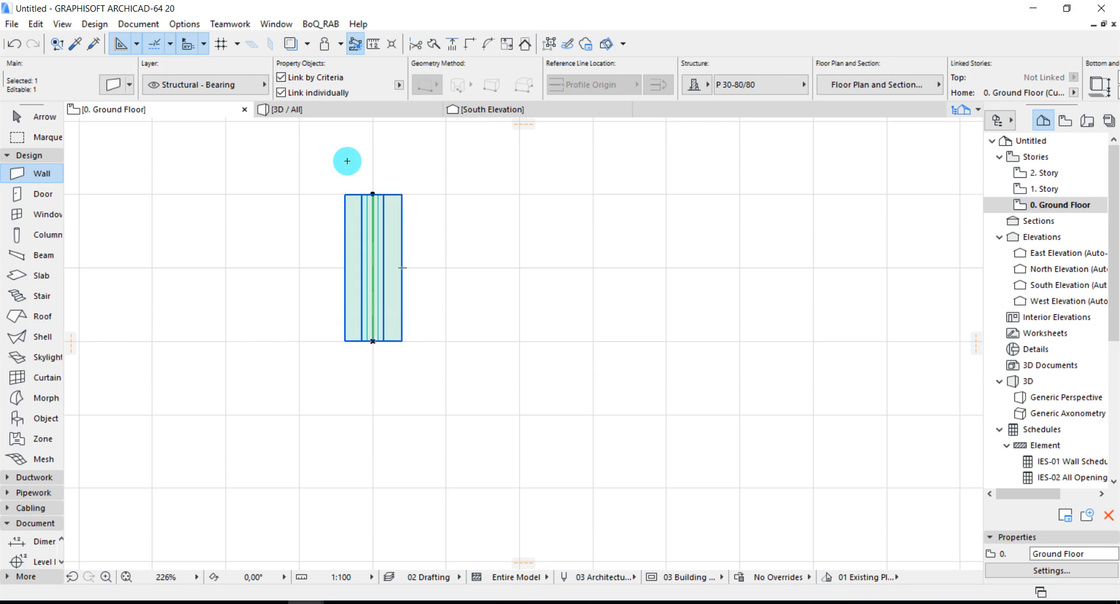
left_click(322, 24)
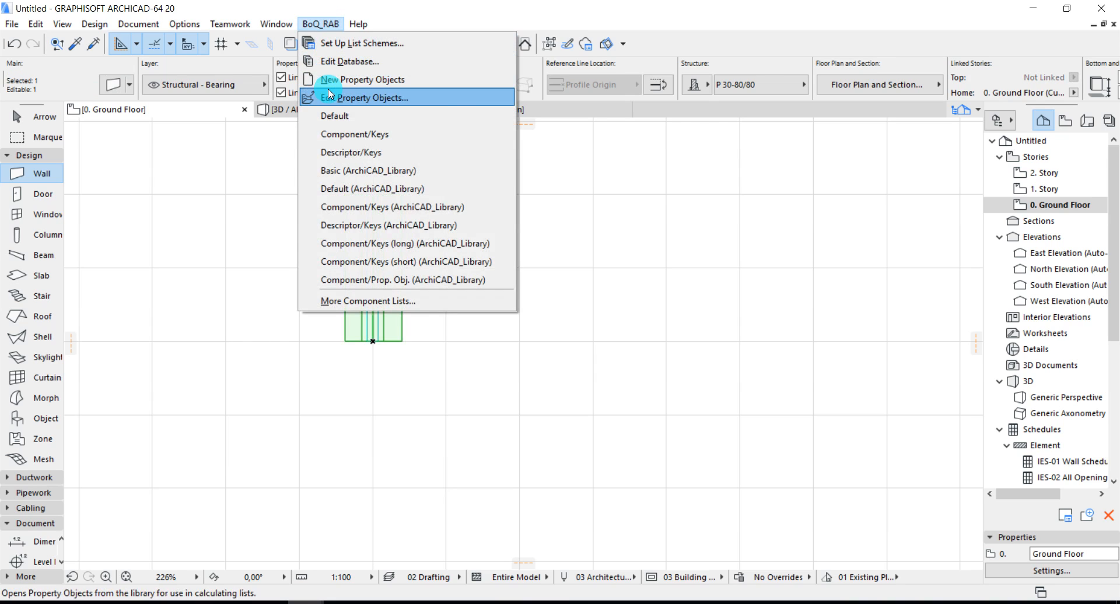
left_click(329, 98)
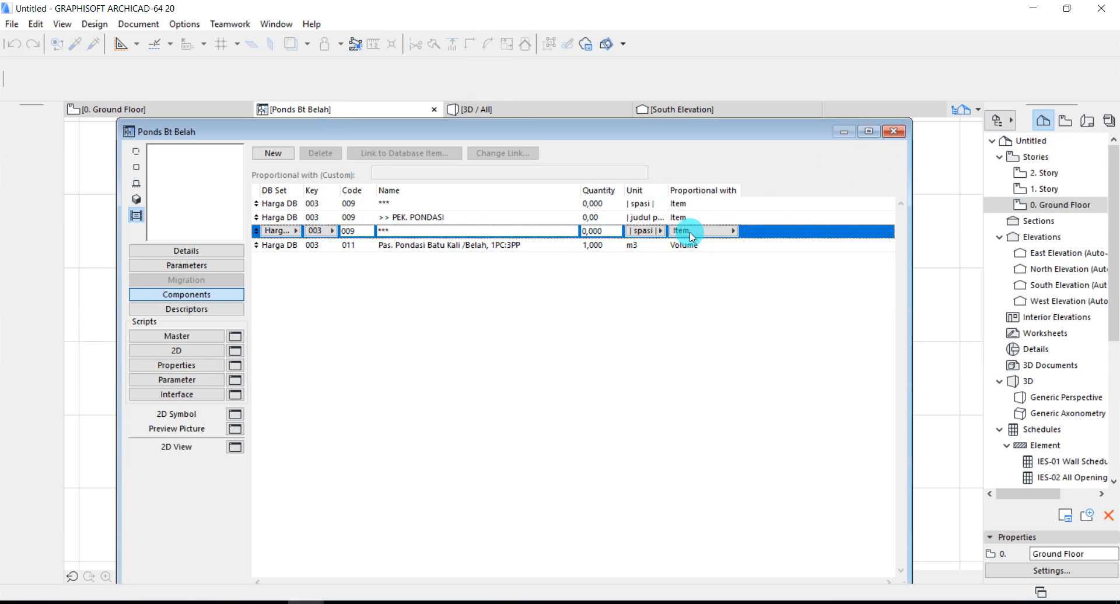
left_click(697, 231)
left_click(700, 231)
left_click(762, 244)
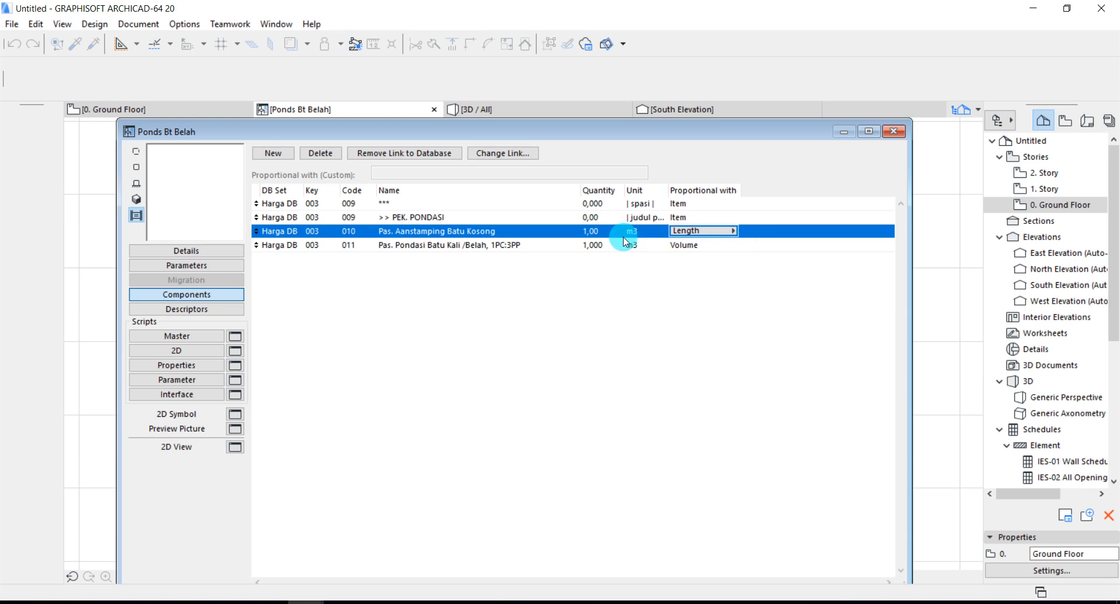
- Remove the database link of the Pas. Aanstamping Batu Kosong component and set its quantity to 0,100
left_click(404, 153)
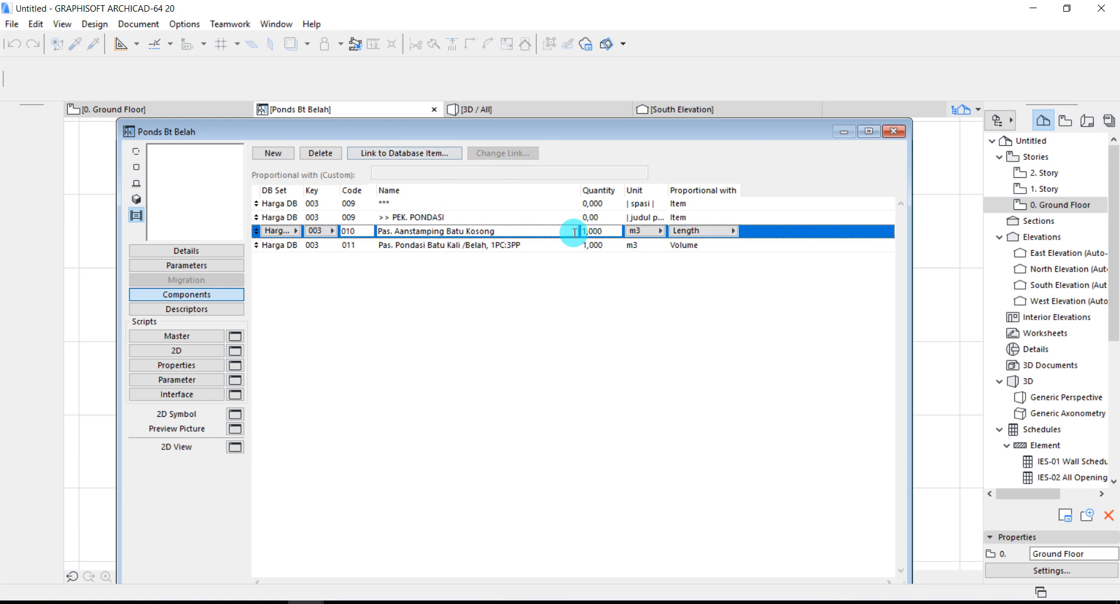
left_click(582, 229)
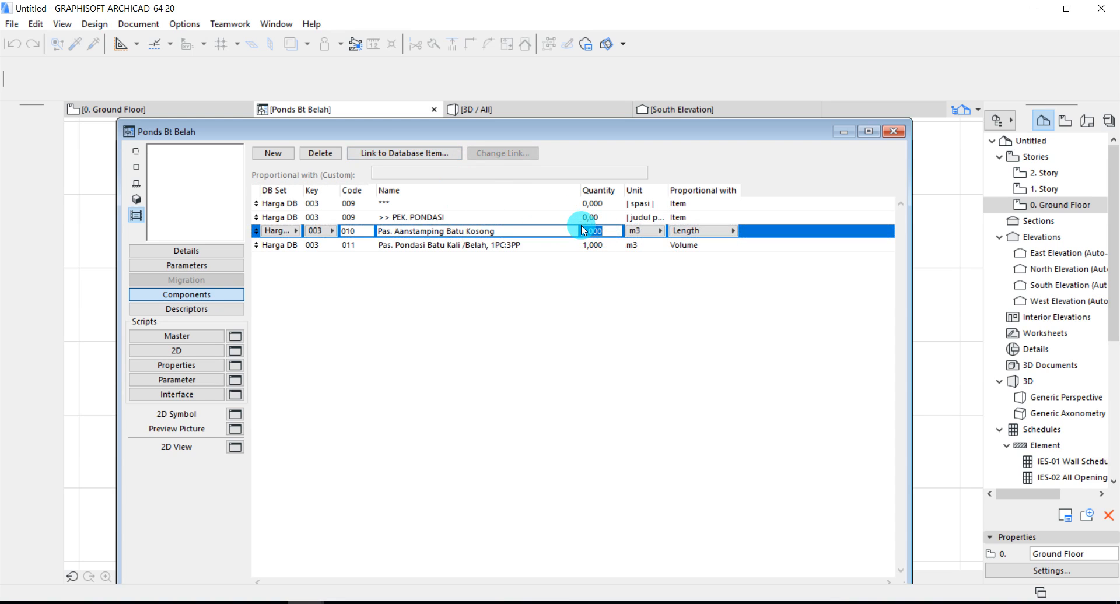
type("0,100")
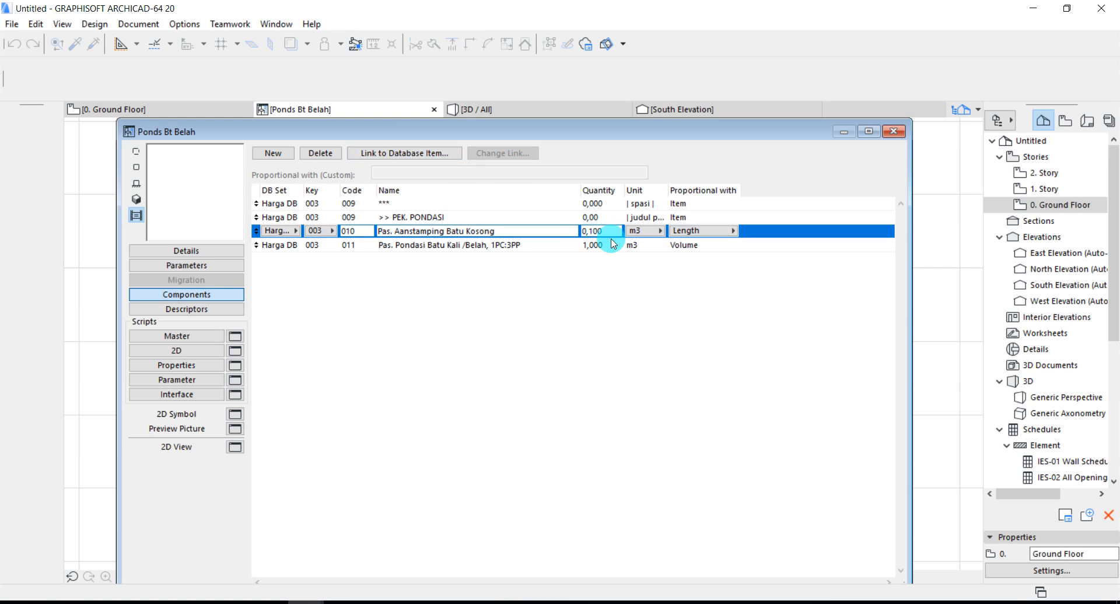
- In the Tutor Database Notepad file, add "7. Pada Pas. AAnstamping kita isi volume penampang tinngi batu kosong 0,15, Lebar 1 m" below item 6
mouse_move(383, 600)
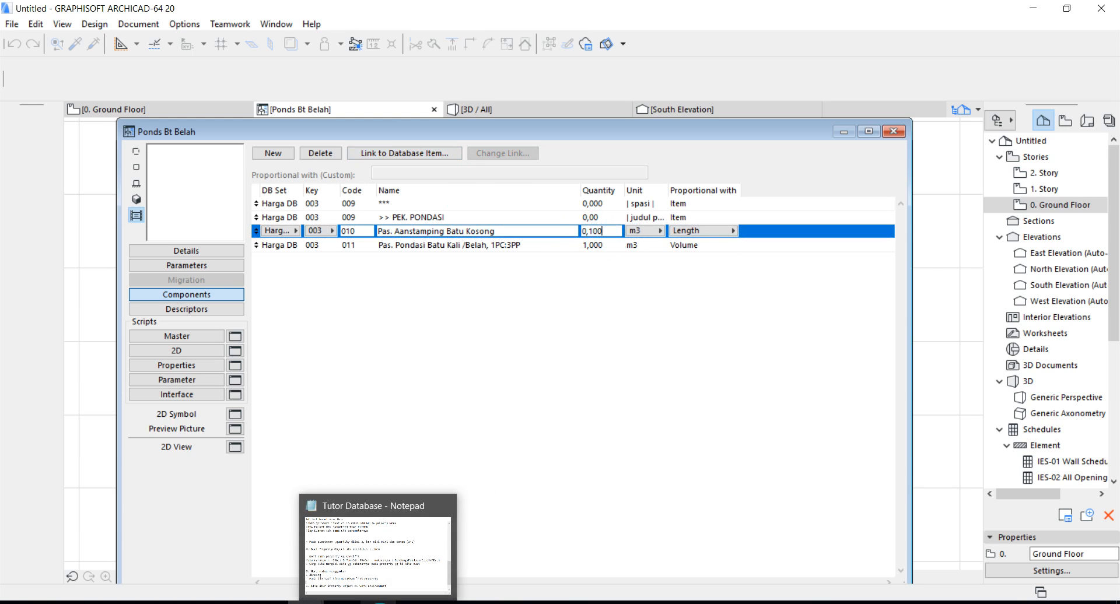
left_click(368, 565)
left_click(556, 461)
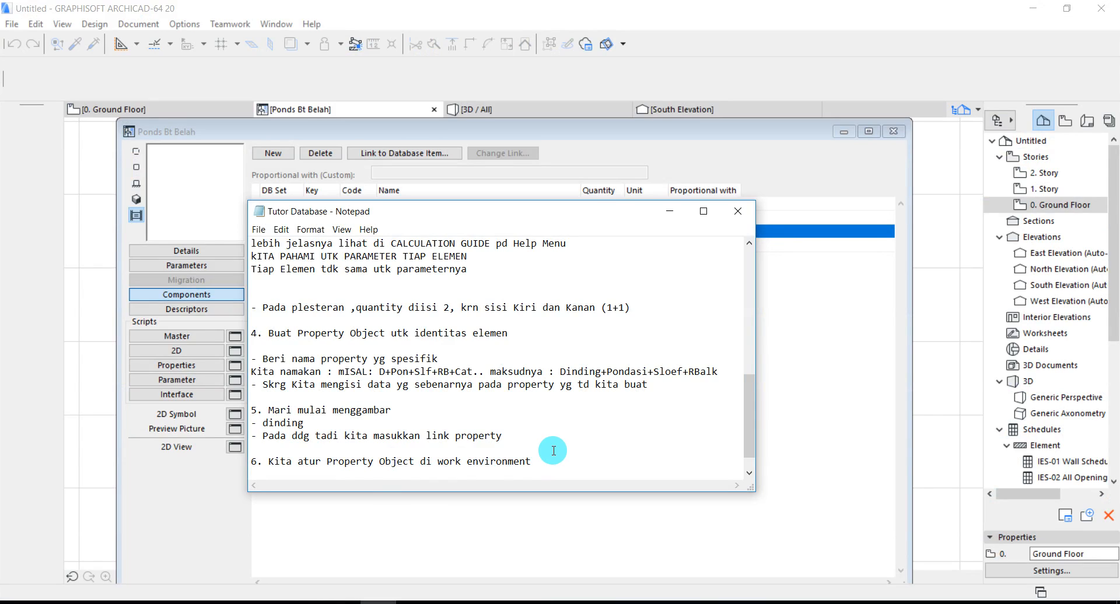
key("Return")
key("Return")
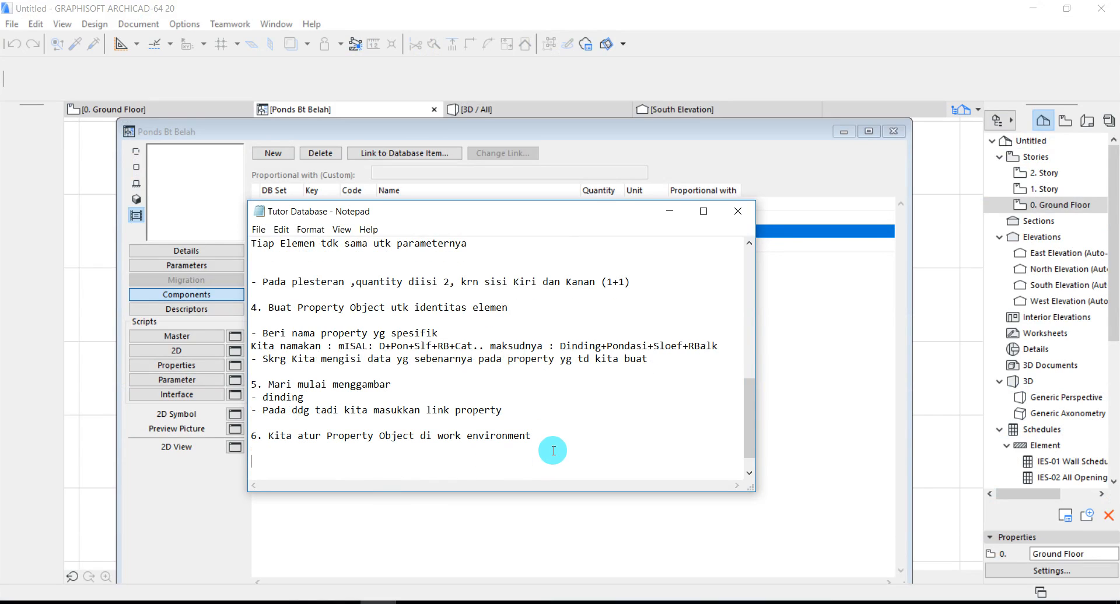
type("7. Pada Pas. AAnstamping")
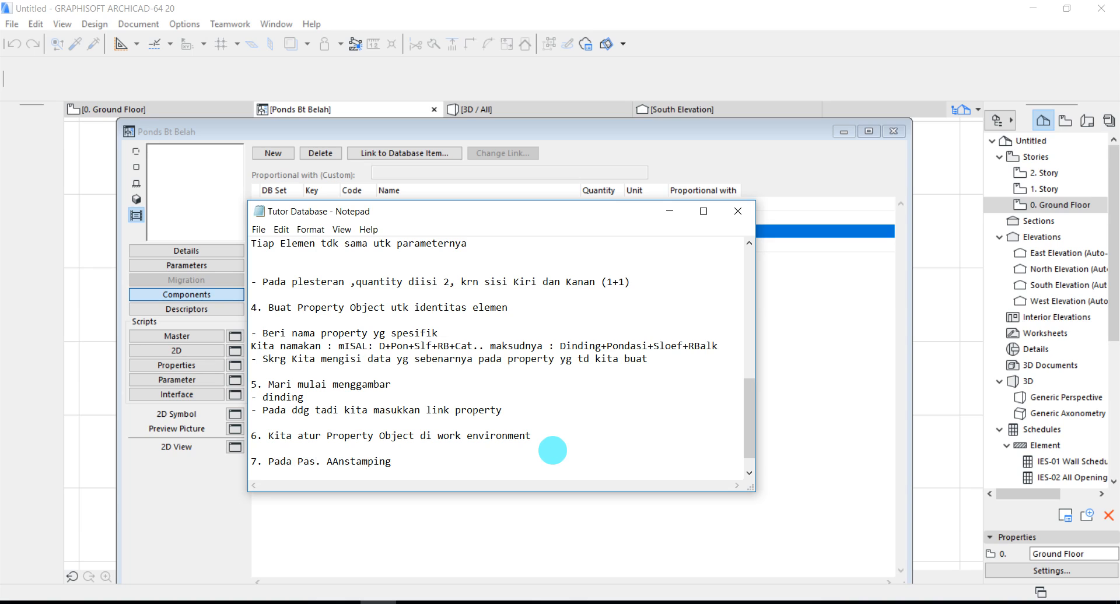
type(" kita isi volume penampa")
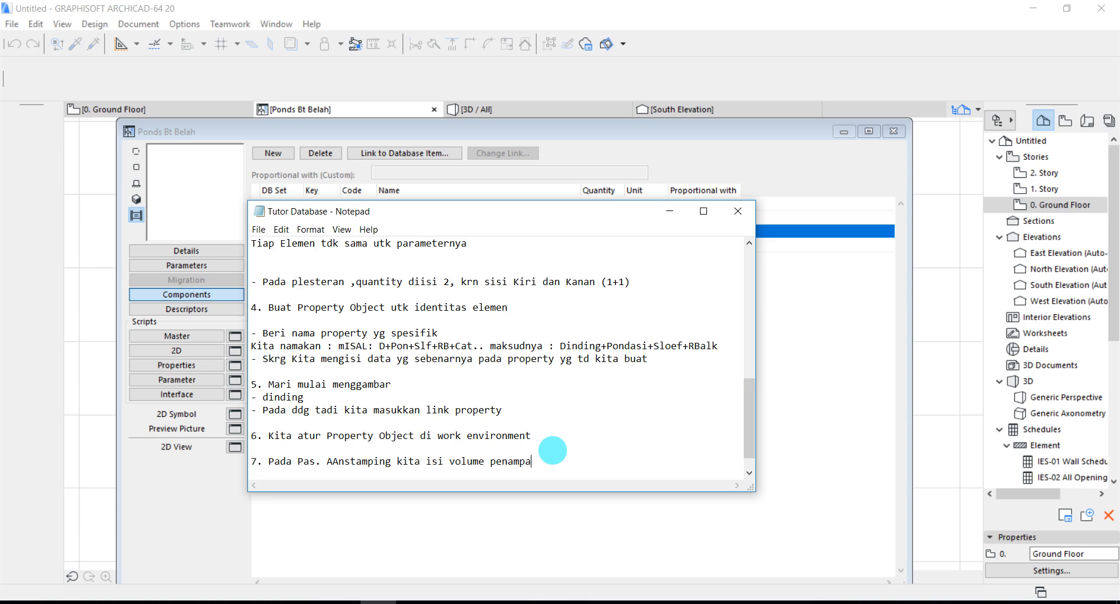
type("ng tinngi batu kosong 0,15, Lebar")
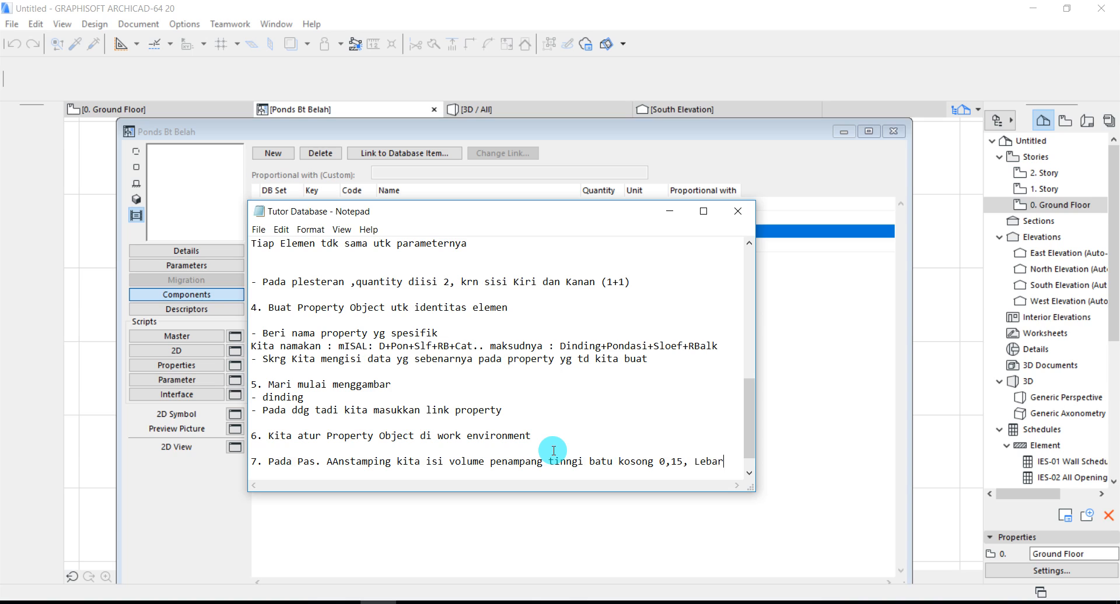
type(" 1 m")
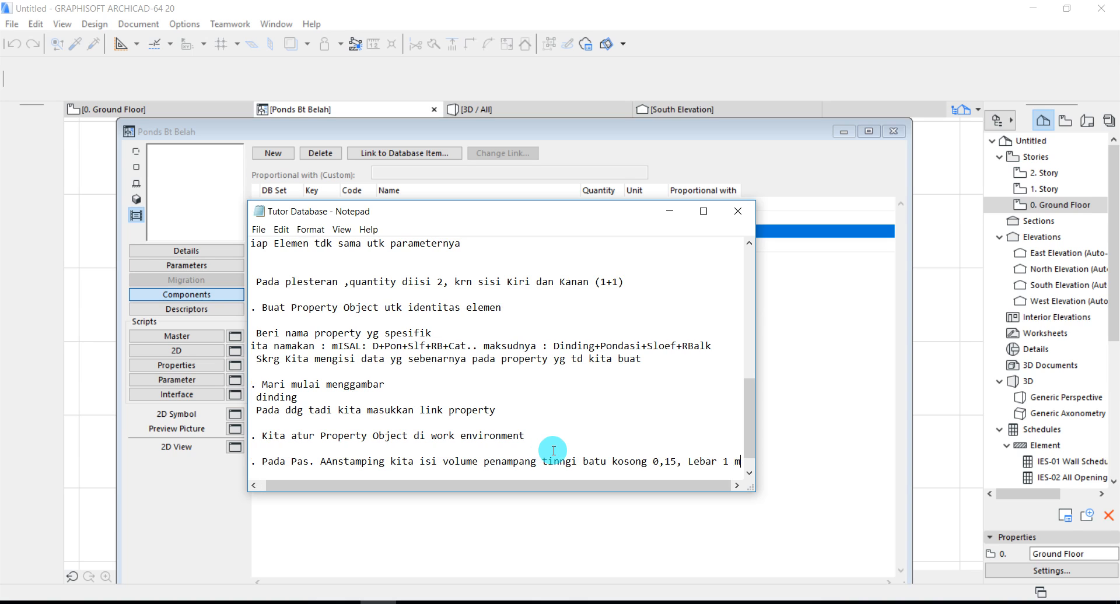
- Continue item 7 on a new line with "Panjang dianggap 1 m , volume : 0,15"
key("Return")
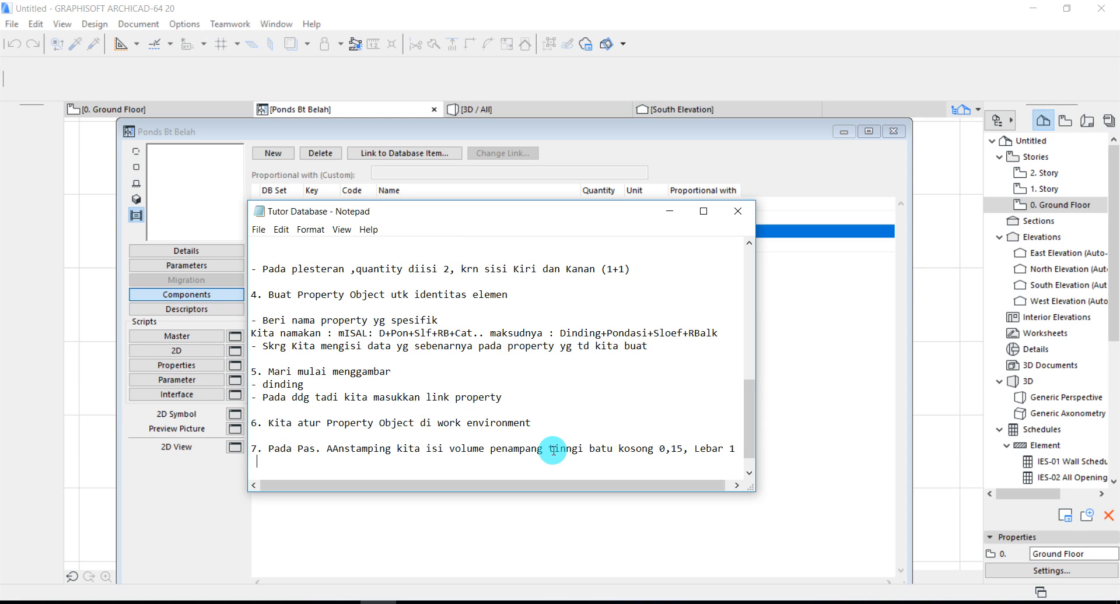
type("b")
key("BackSpace")
type("Vol")
key("BackSpace")
key("BackSpace")
key("BackSpace")
type("Panjang dianggap")
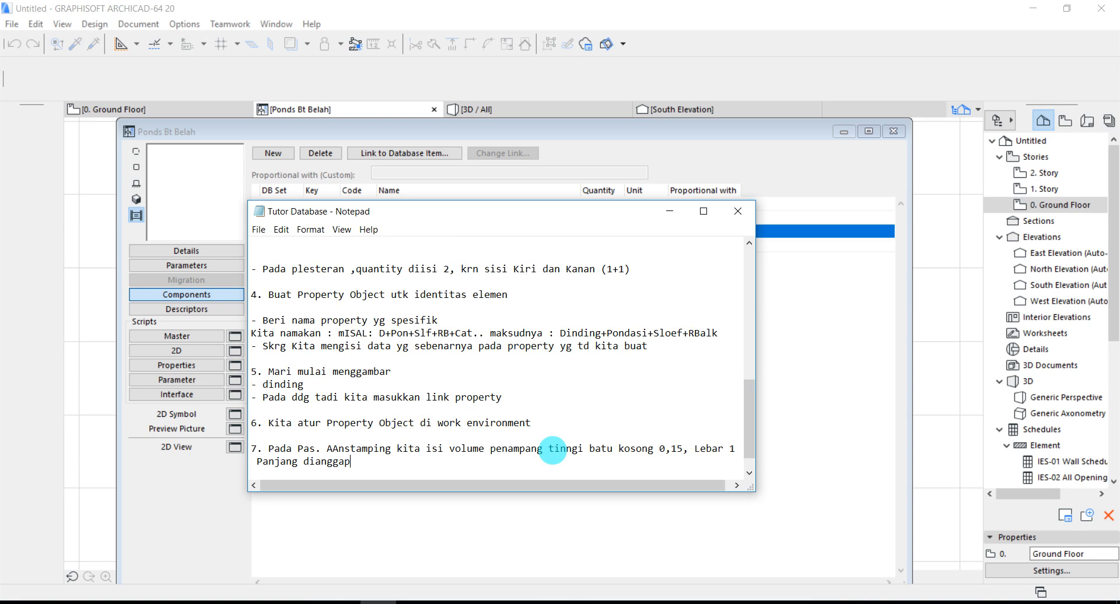
type(" 1 m , volume : 0,15")
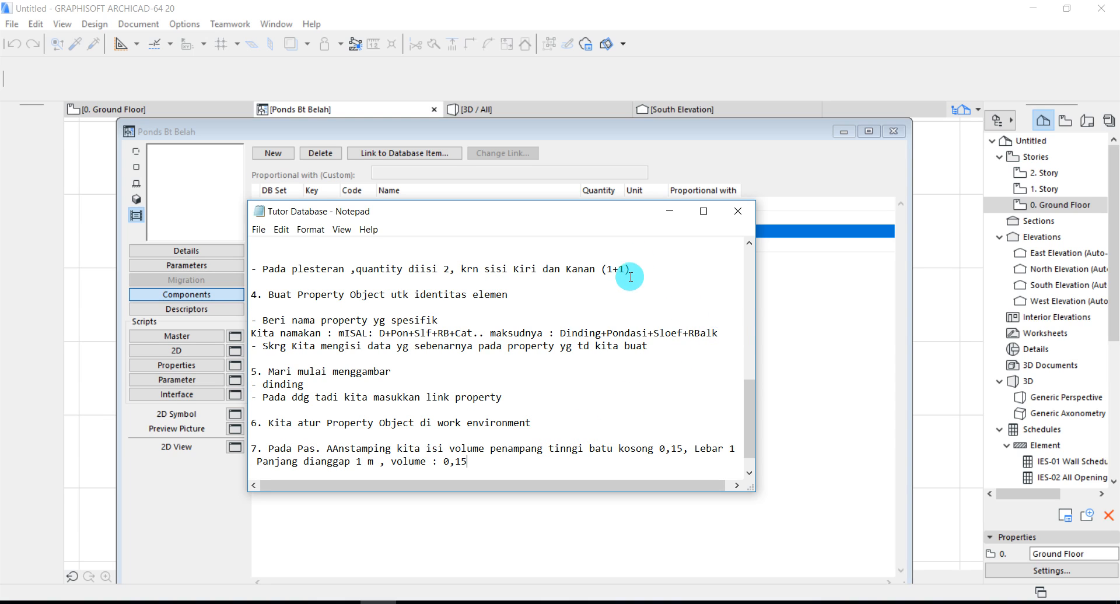
- Back in ARCHICAD, set the quantity of the Pas. Aanstamping Batu Kosong component to 0,150
left_click(669, 223)
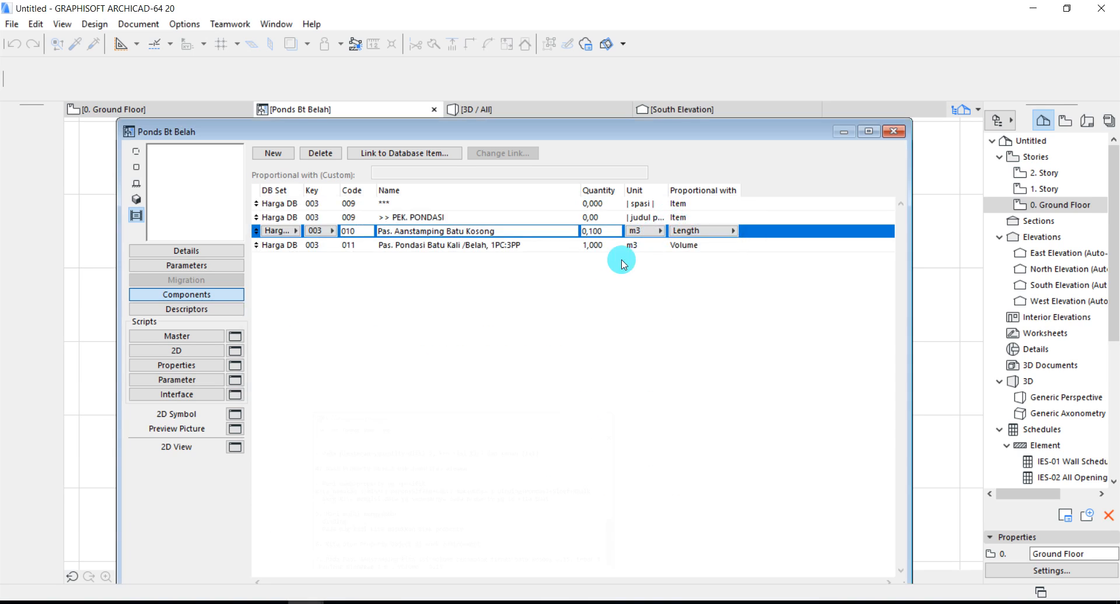
left_click(524, 245)
left_click(580, 231)
left_click_drag(592, 231, 605, 231)
type("50")
- In the Tutor Database Notepad file, continue item 7 with "Satuannya length.. artinya tiap 1m panjang pondasi akan dihitung sama Archicad 0,15 m3"
left_click(373, 600)
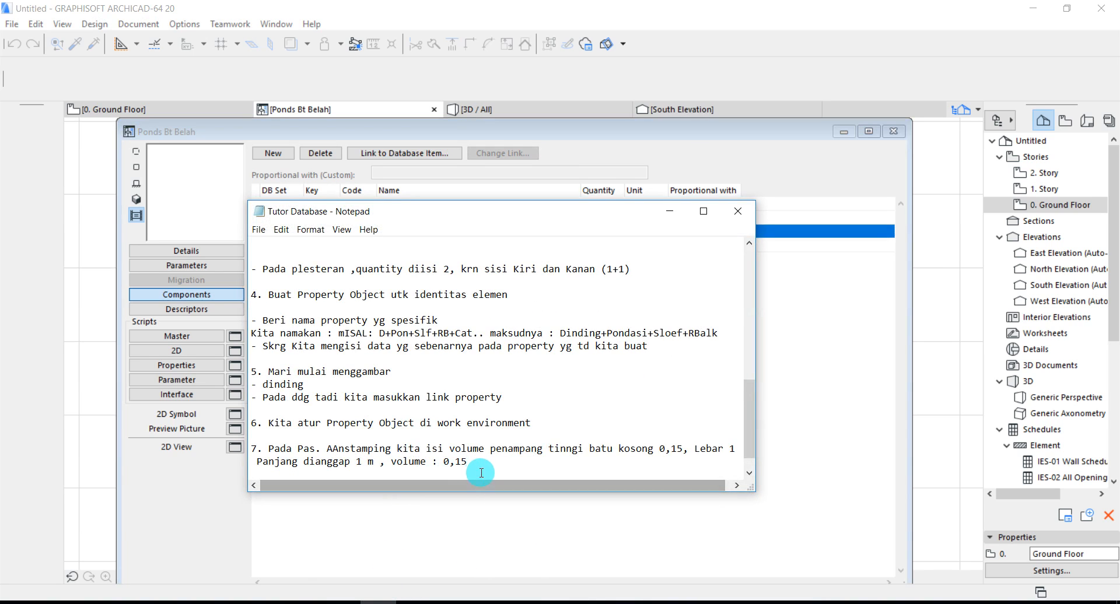
key("Return")
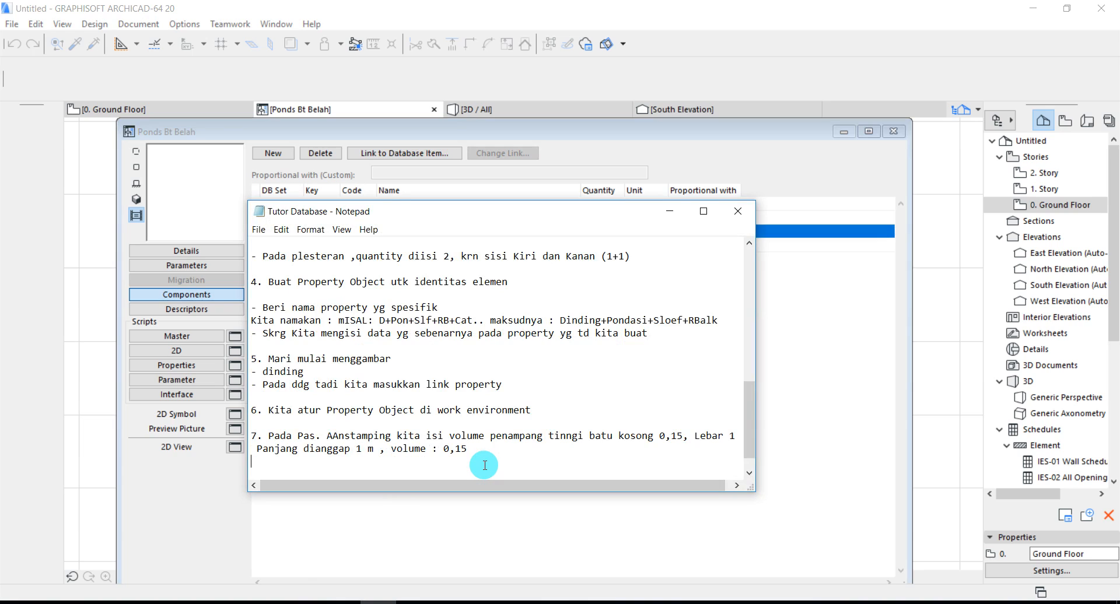
type("Satuannya length.. art")
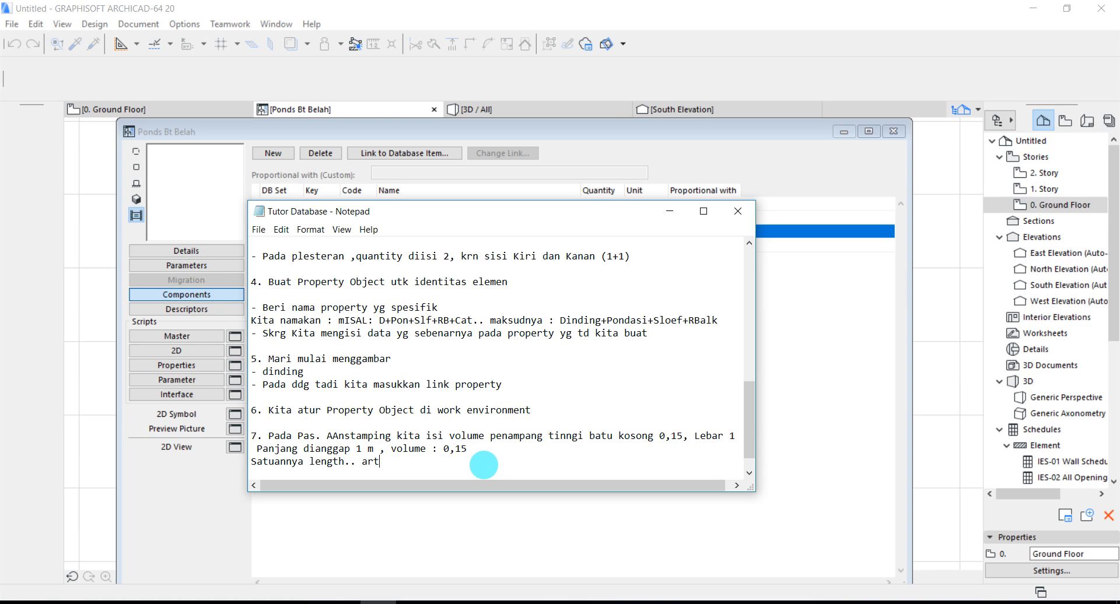
type("inya tiap 1m panjang")
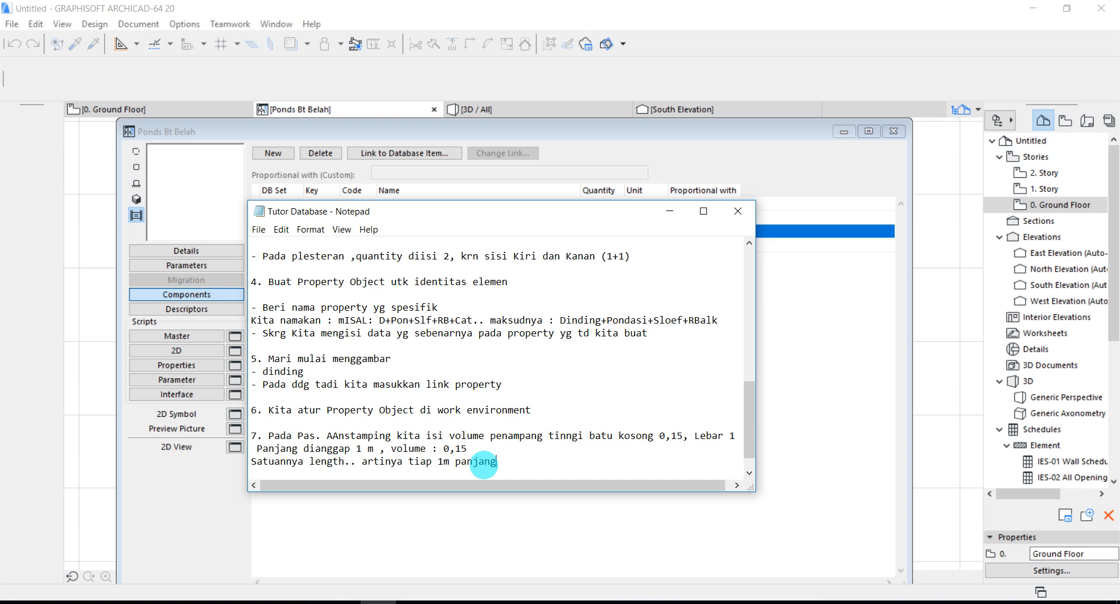
type(" pondas")
type("i")
type(" akan")
type(" diinpu")
type("t")
key("BackSpace")
key("BackSpace")
key("BackSpace")
key("BackSpace")
key("BackSpace")
key("BackSpace")
key("BackSpace")
type("dihitung")
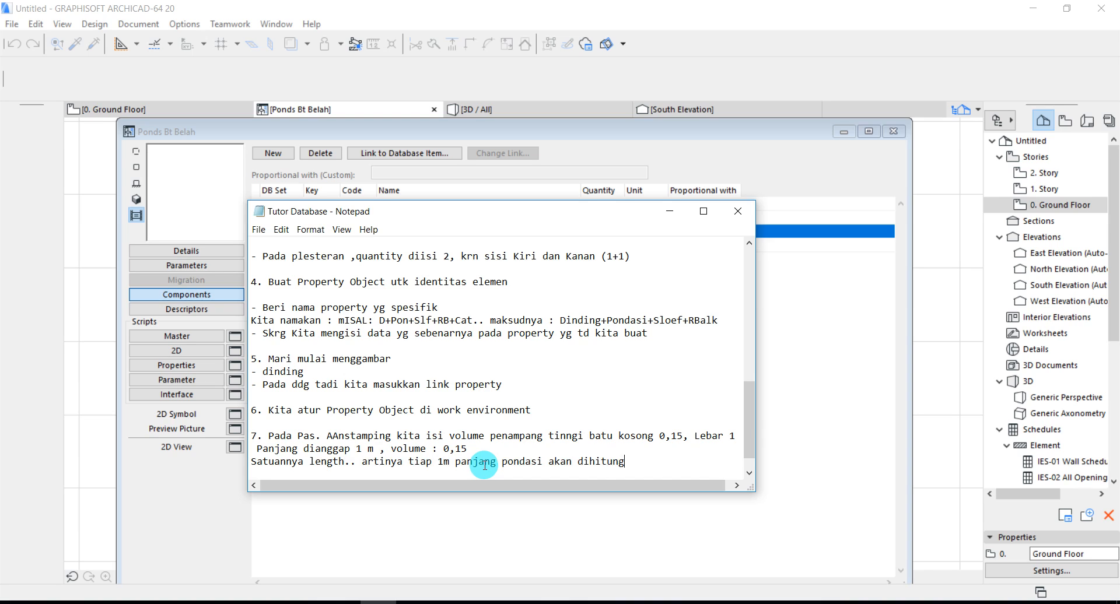
type(" sama Archicad 0,15 m")
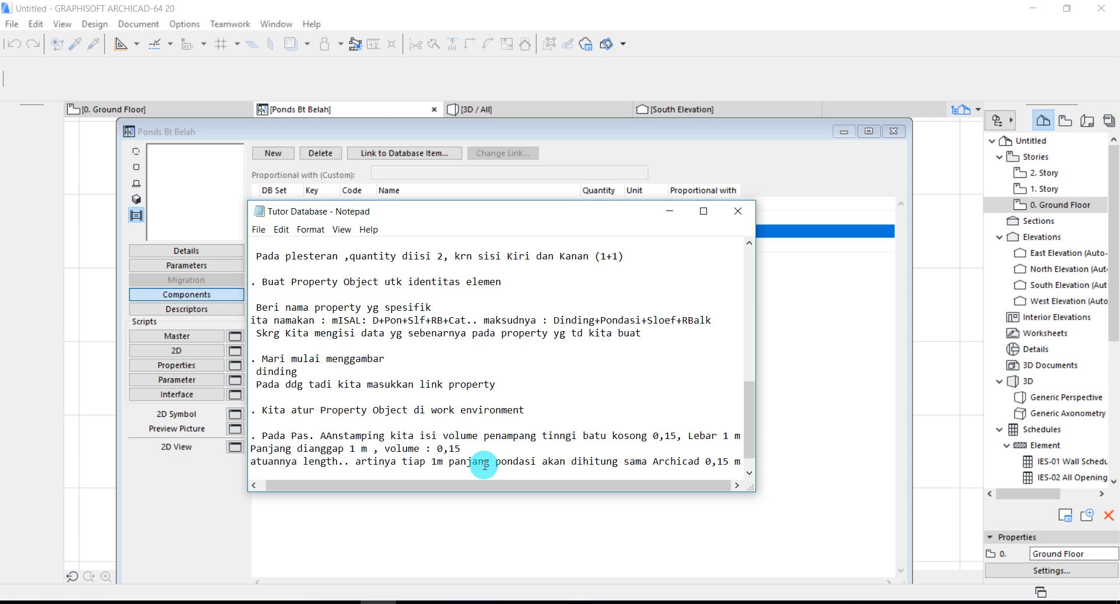
type("3")
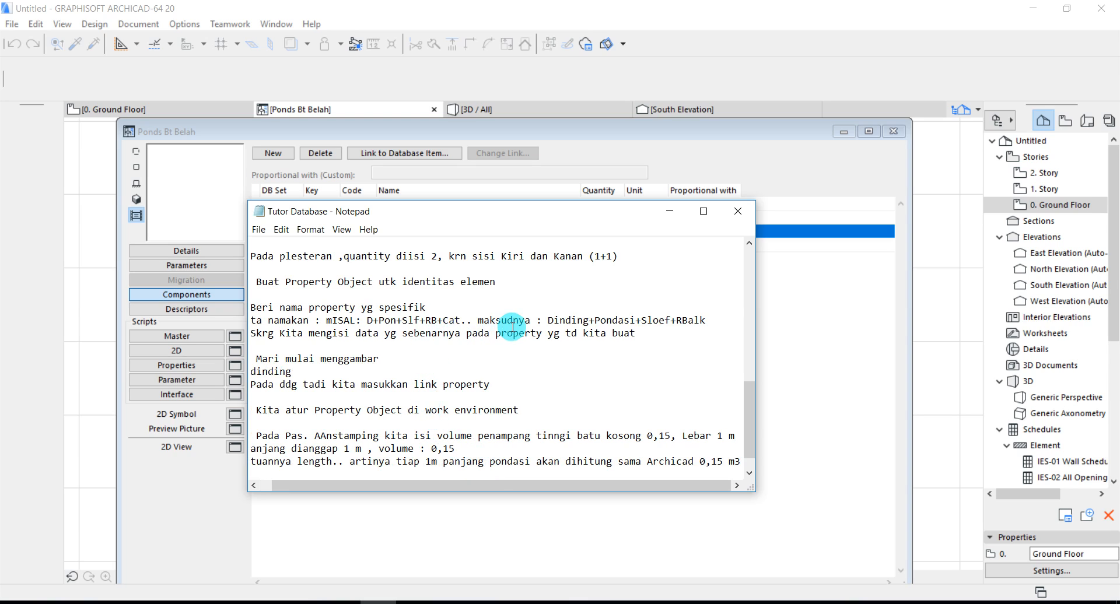
- Return to ARCHICAD, then save and close the Ponds Bt Belah property object
left_click(672, 213)
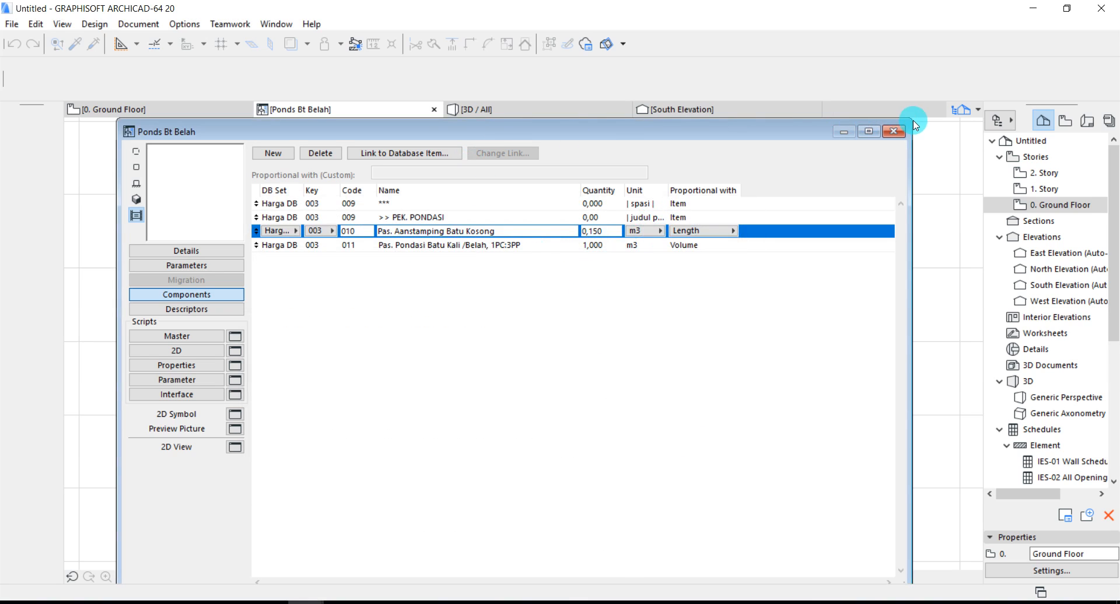
left_click(901, 135)
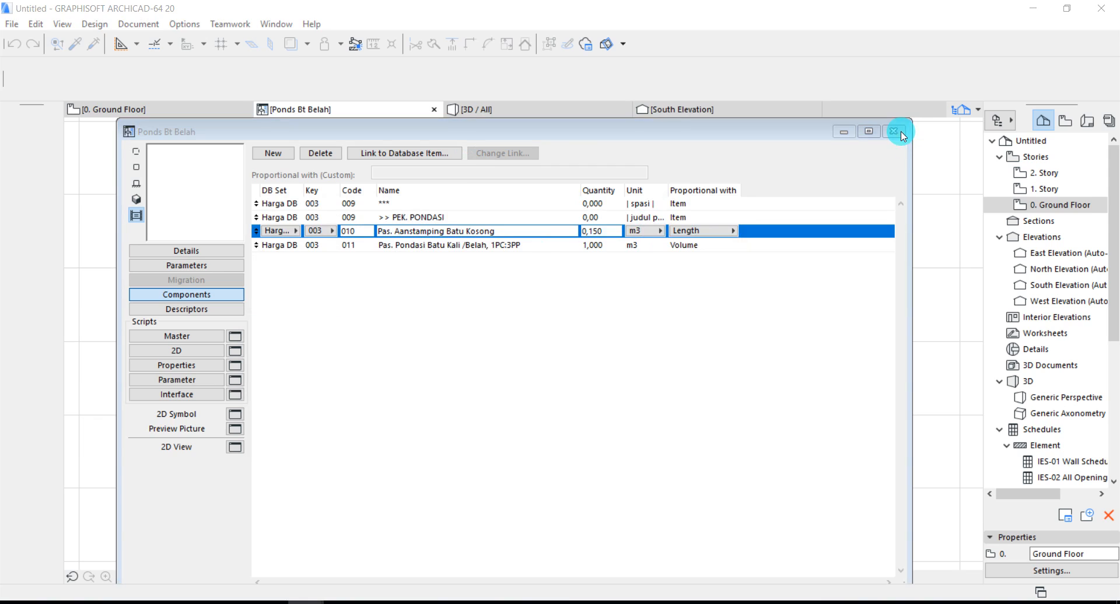
left_click(664, 244)
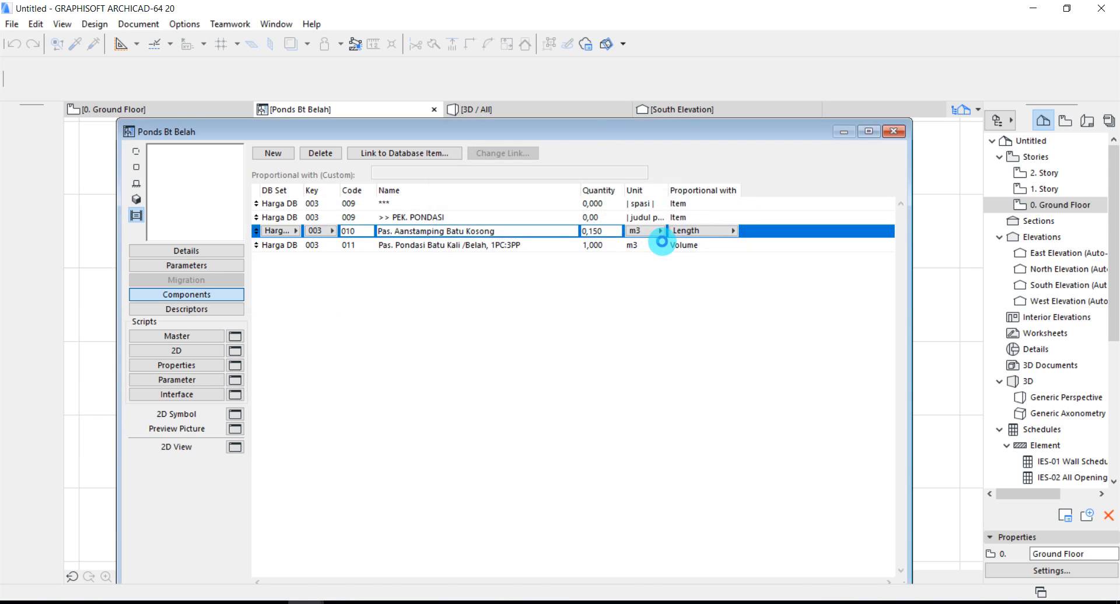
- Show the whole model in 3D, fitted to the view, and examine the wall, beams and foundation from the opposite side
scroll(469, 262, "down", 4)
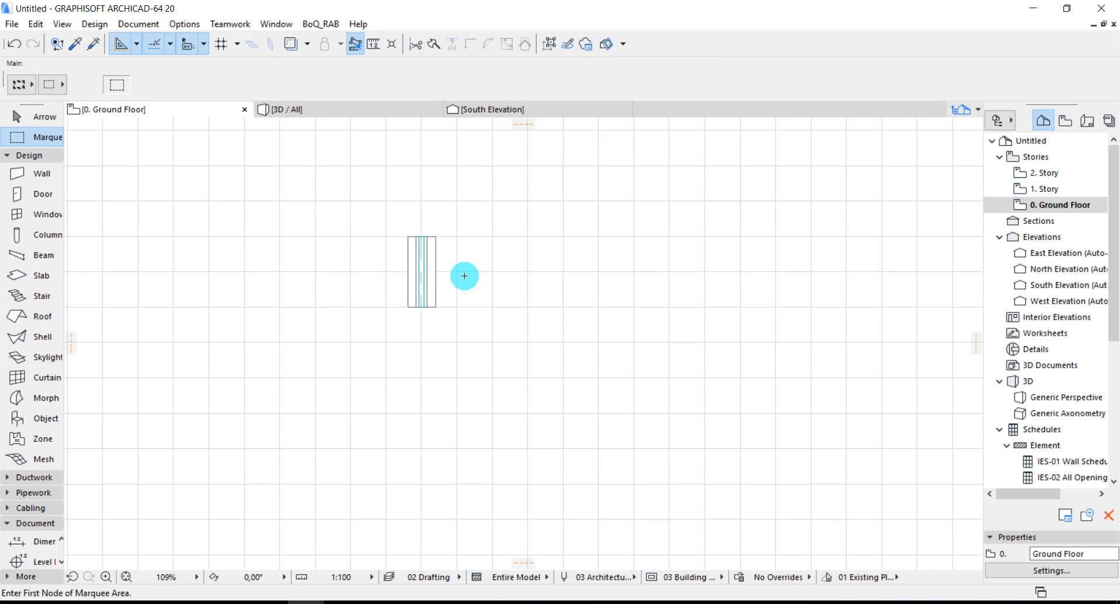
right_click(367, 257)
left_click(392, 468)
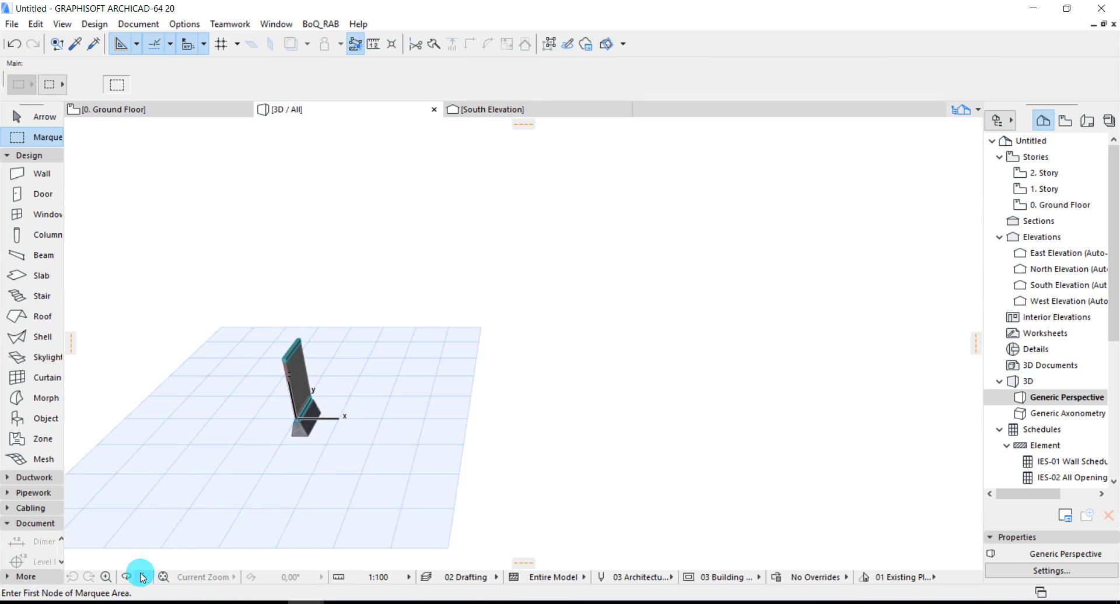
left_click(163, 577)
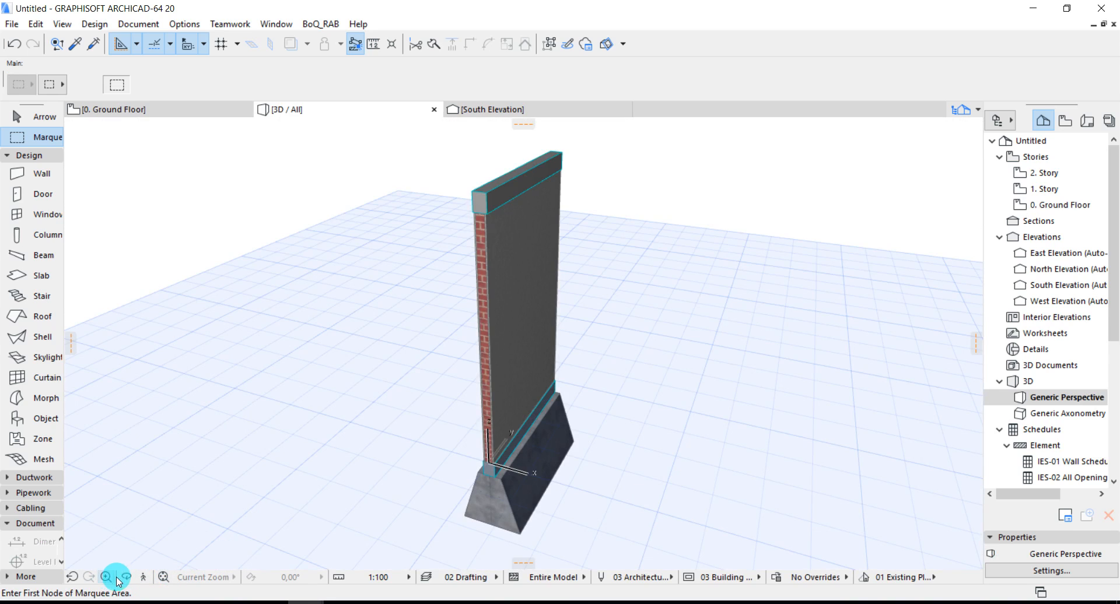
left_click(126, 577)
left_click_drag(481, 381, 715, 325)
left_click_drag(559, 380, 558, 358)
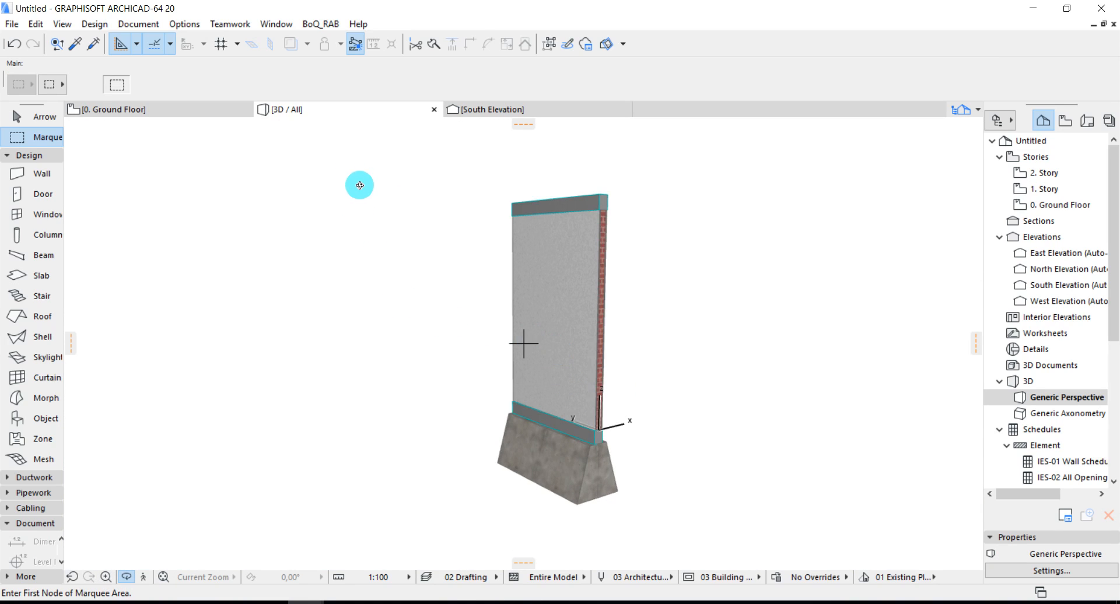
- In the Tutor Database Notepad file, add "8. Sekarang kta generate BQ nya" below item 7 and return to ARCHICAD
left_click(360, 601)
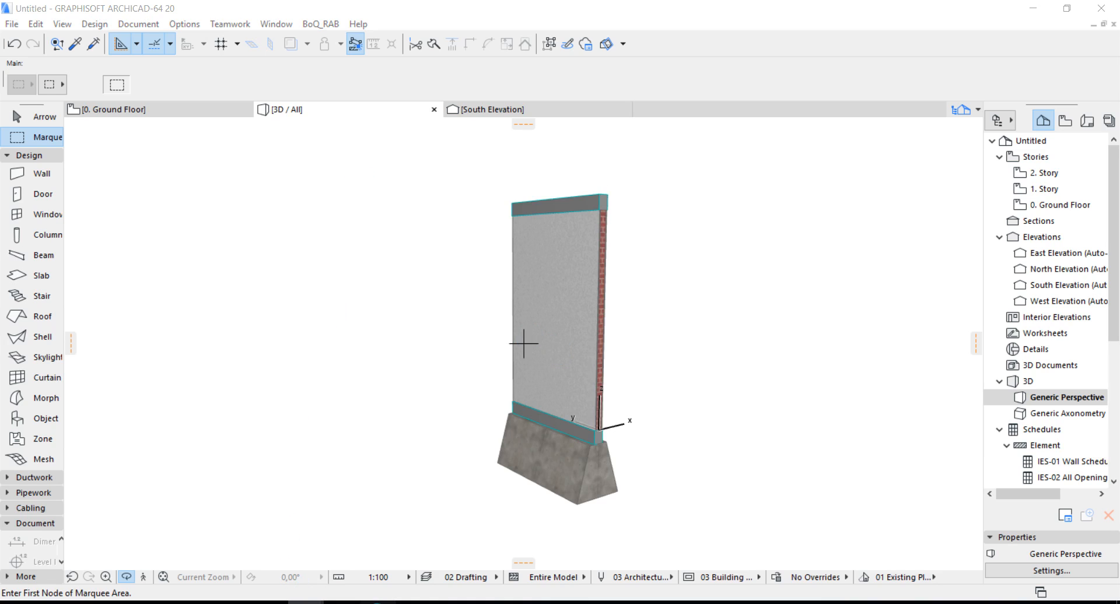
scroll(496, 449, "down", 1)
left_click(497, 450)
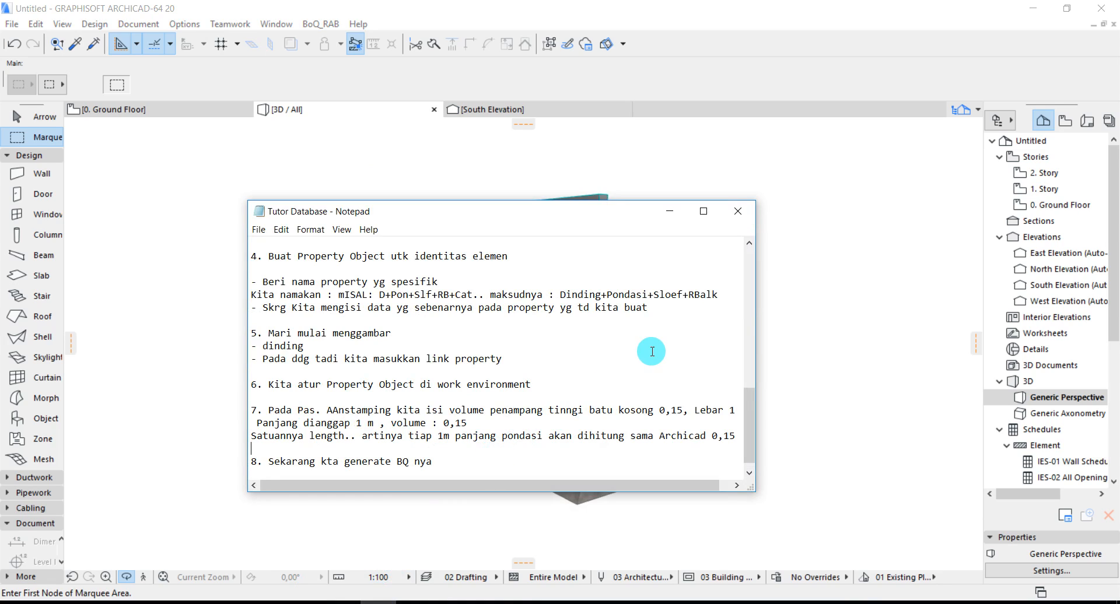
left_click(669, 211)
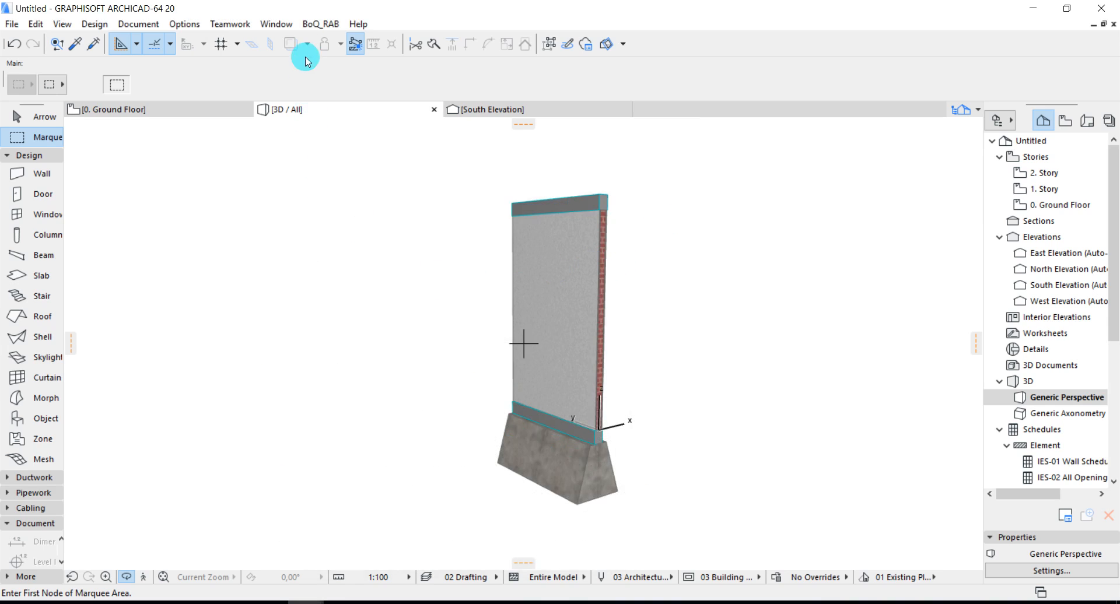
- Generate the Basic (Harga DB) component list, examine its work items and close the list
left_click(305, 24)
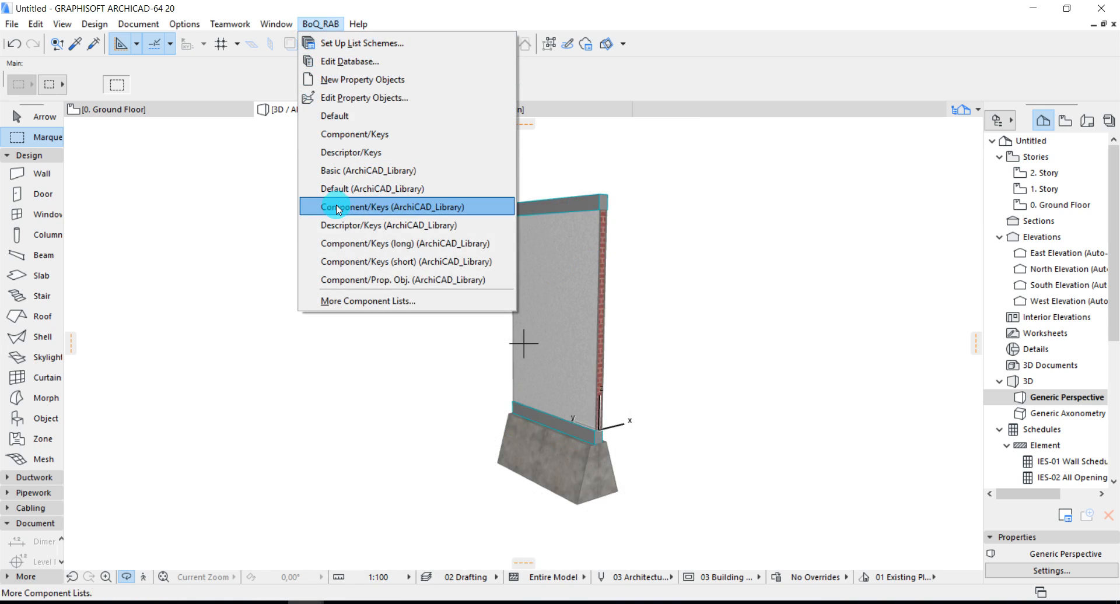
left_click(349, 300)
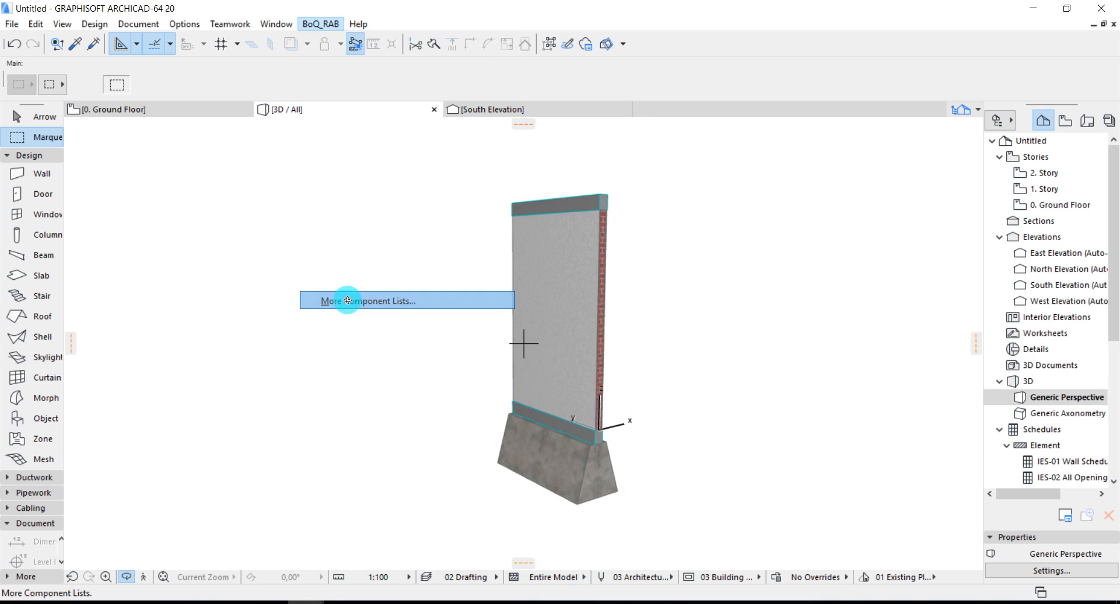
left_click(503, 277)
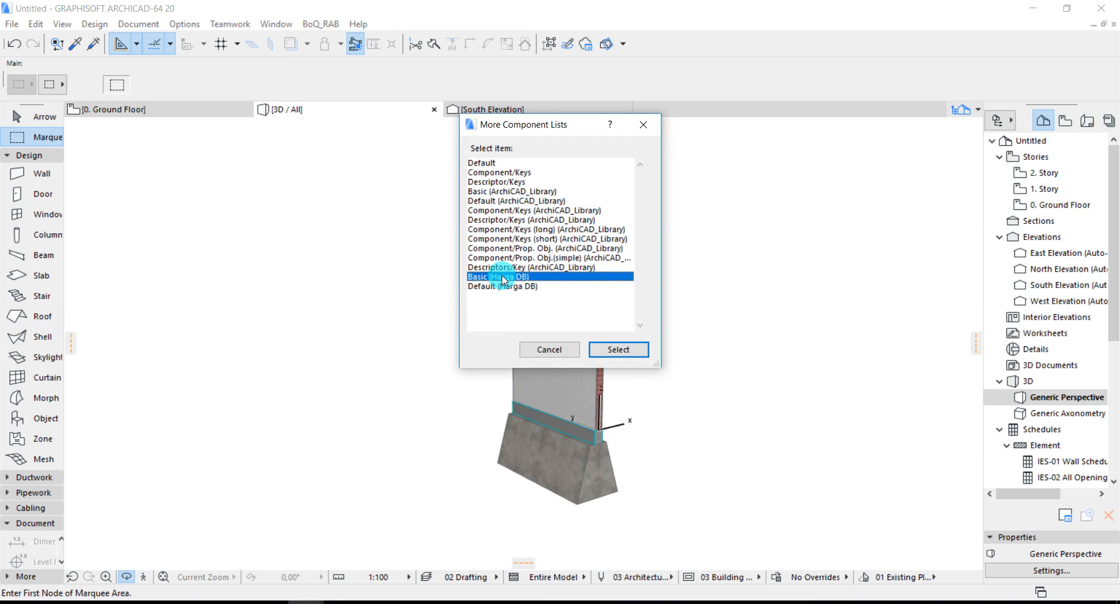
left_click(615, 349)
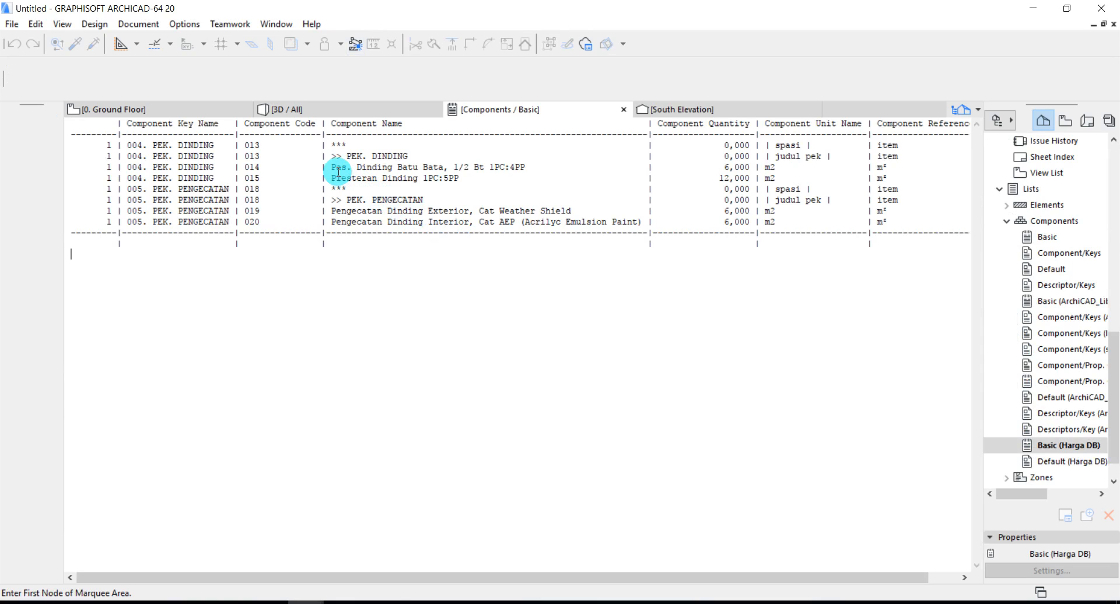
left_click_drag(337, 167, 431, 201)
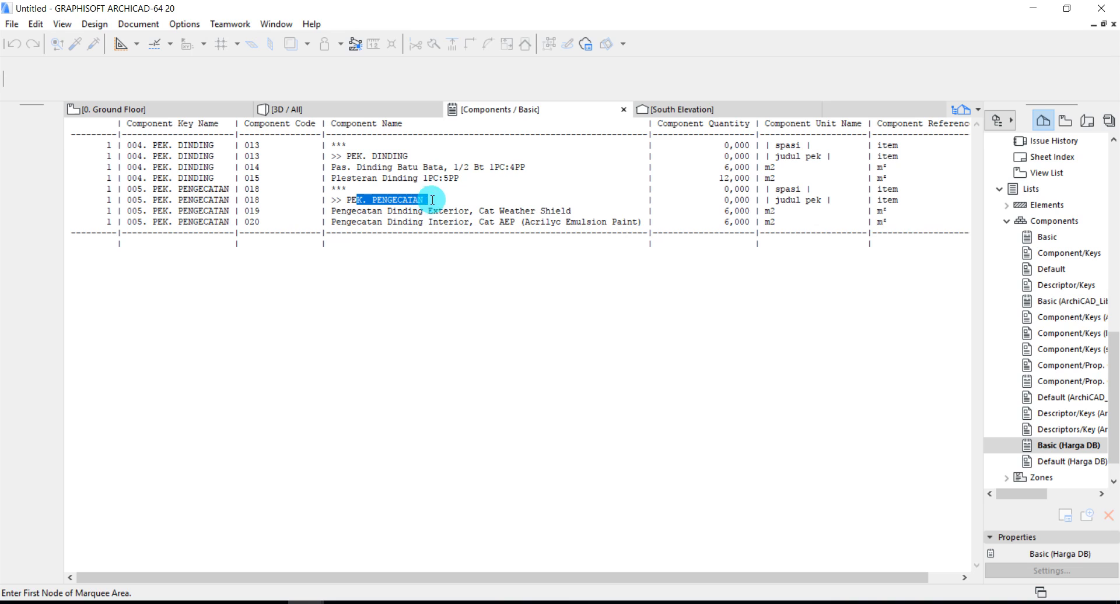
left_click(1112, 24)
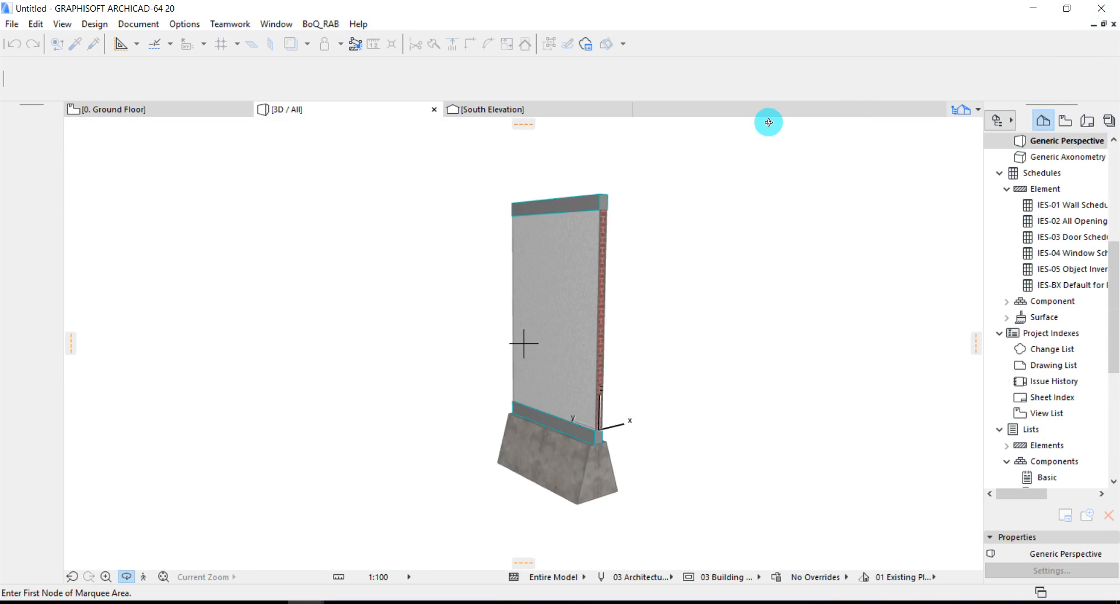
- Reload the project libraries, including BOQ_RAB Database, in the Library Manager and accept
left_click(12, 24)
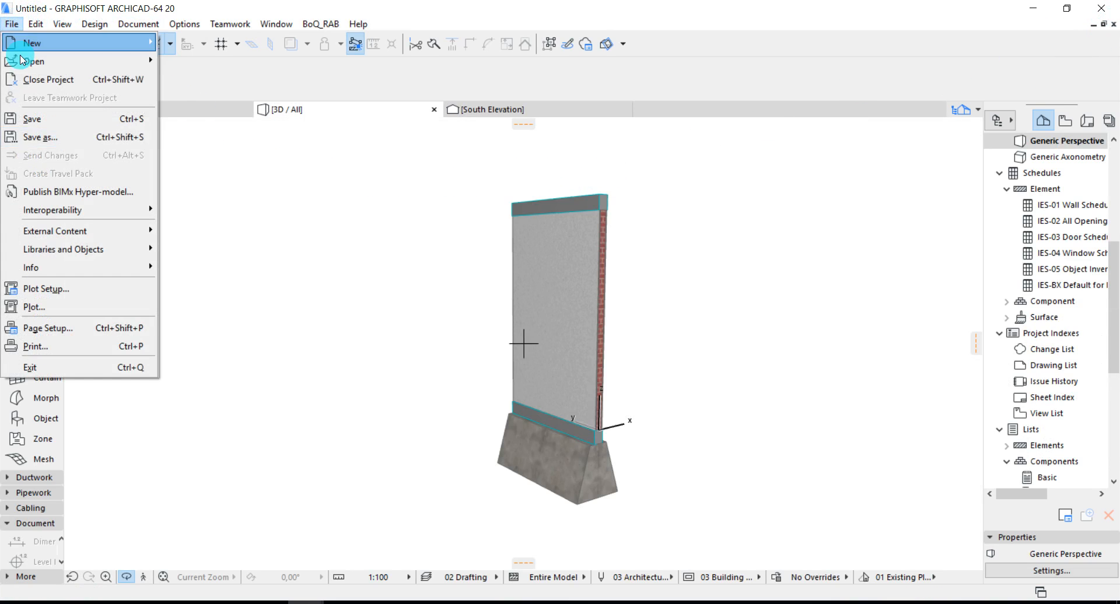
mouse_move(35, 249)
left_click(183, 251)
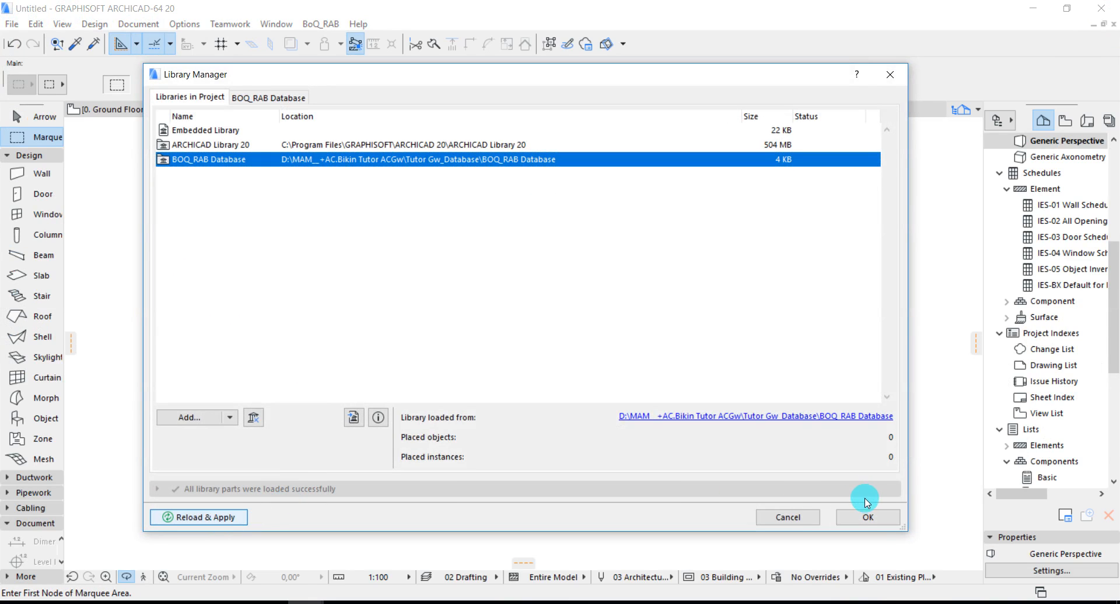
left_click(862, 519)
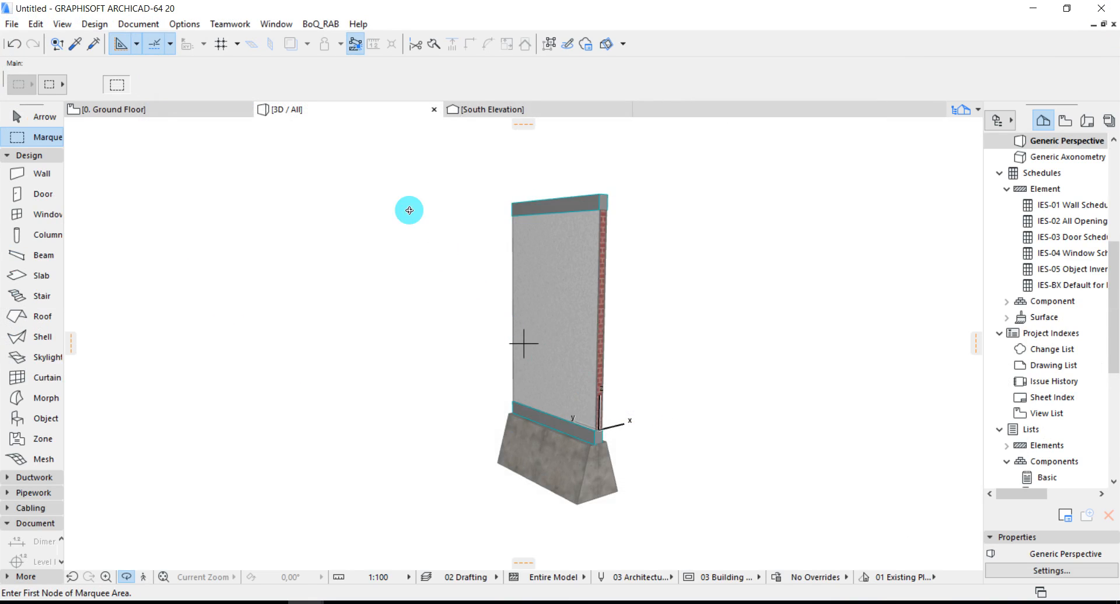
- Generate the Basic (Harga DB) component list again and examine its foundation, concrete, wall and painting headings
left_click(323, 25)
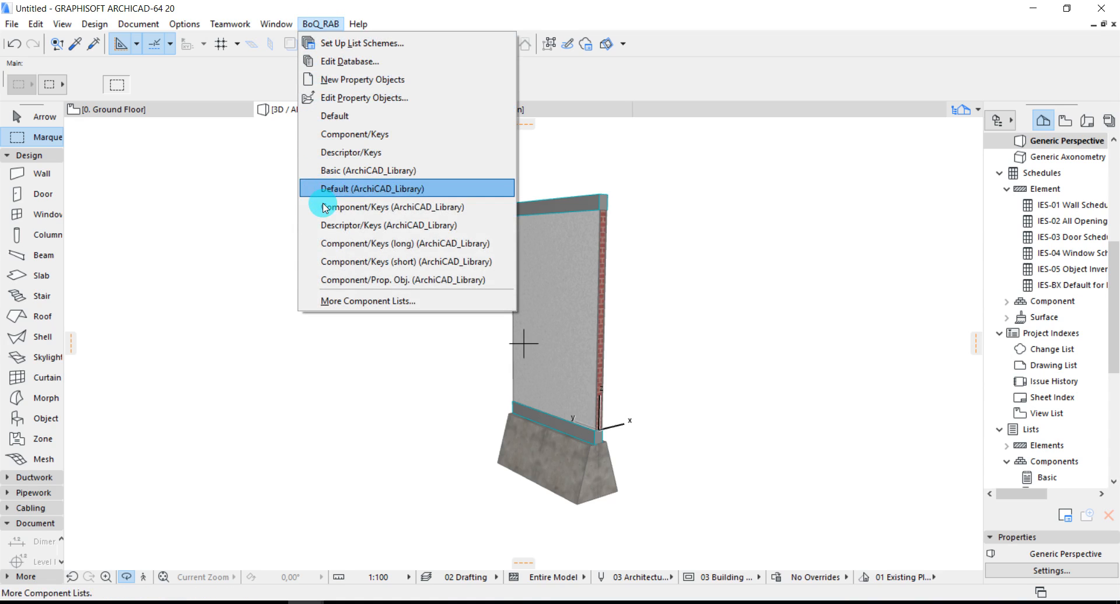
left_click(337, 304)
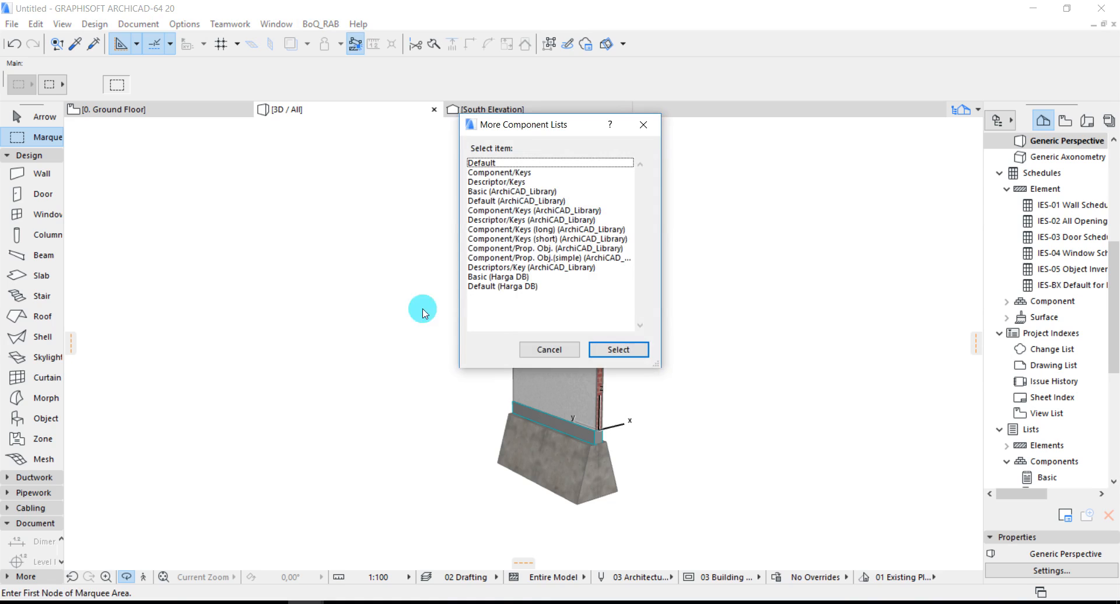
double_click(523, 278)
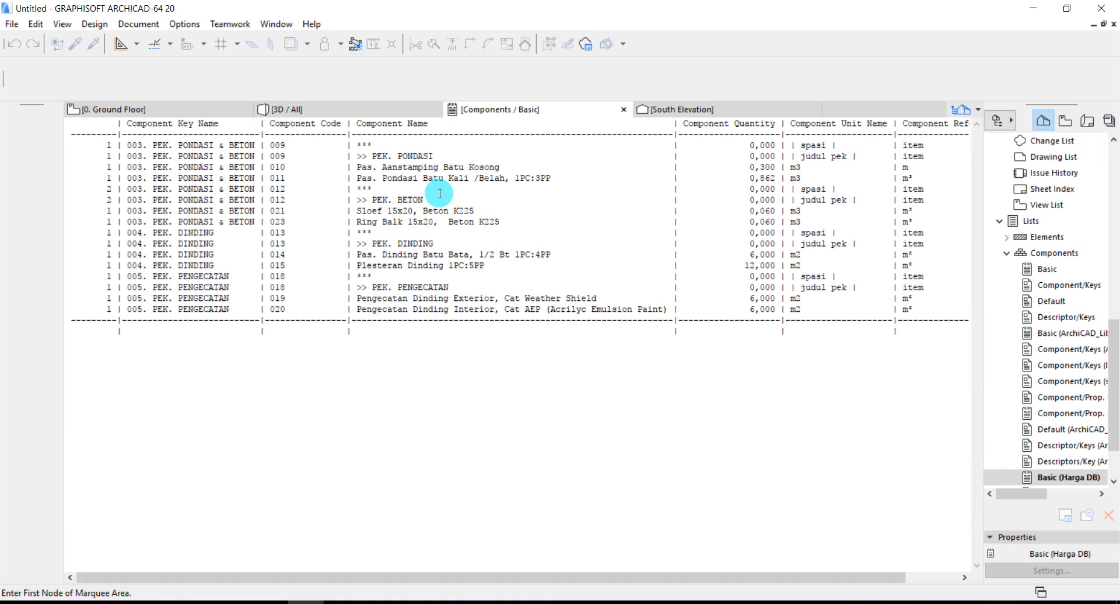
left_click_drag(367, 156, 440, 157)
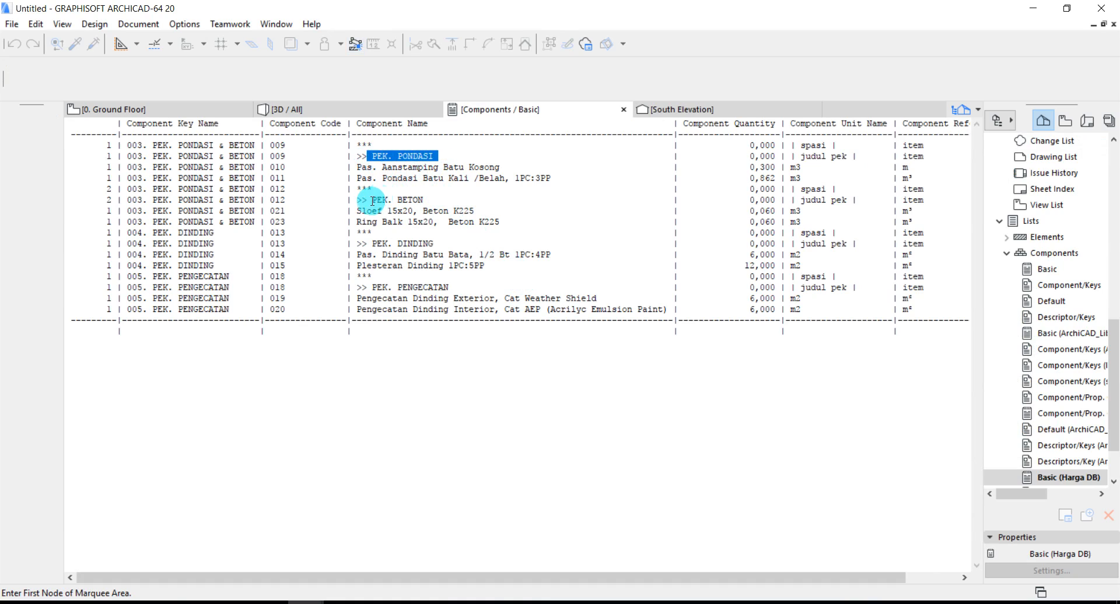
left_click_drag(371, 200, 428, 200)
left_click_drag(371, 244, 435, 244)
left_click_drag(368, 288, 495, 291)
left_click(496, 287)
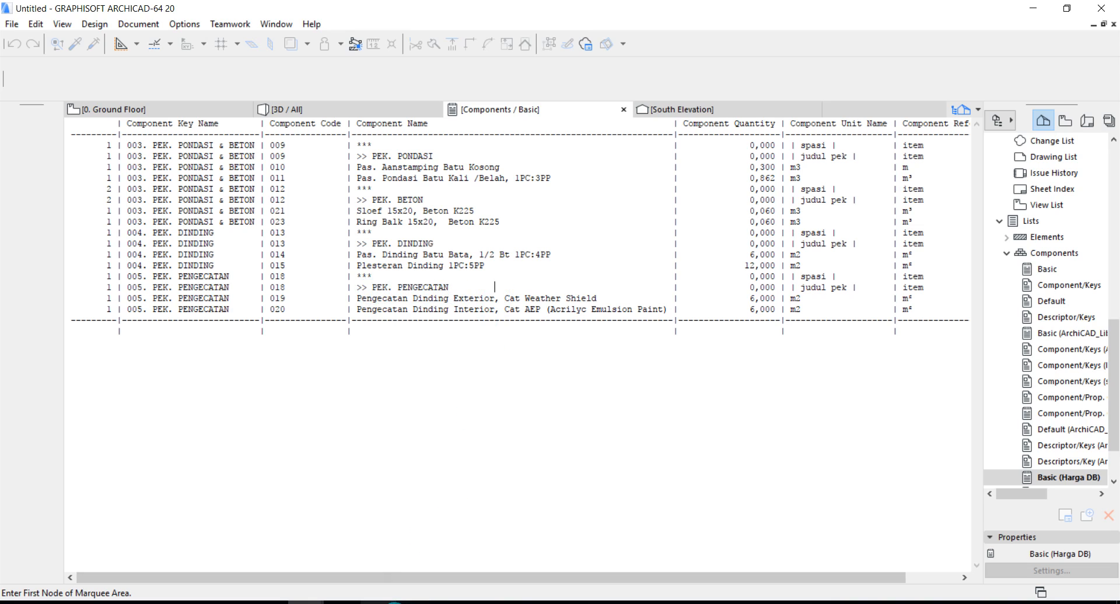
- In the Tutor Database Notepad file, add "9. Save as sebagai HTML" below item 8
mouse_move(342, 602)
left_click(373, 557)
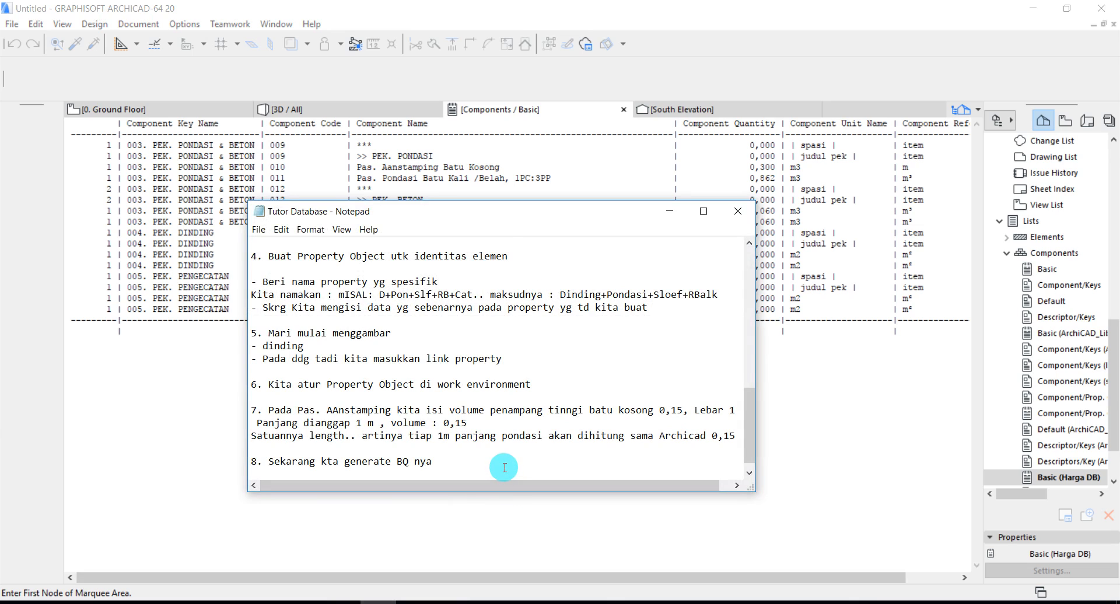
key("Return")
key("Return")
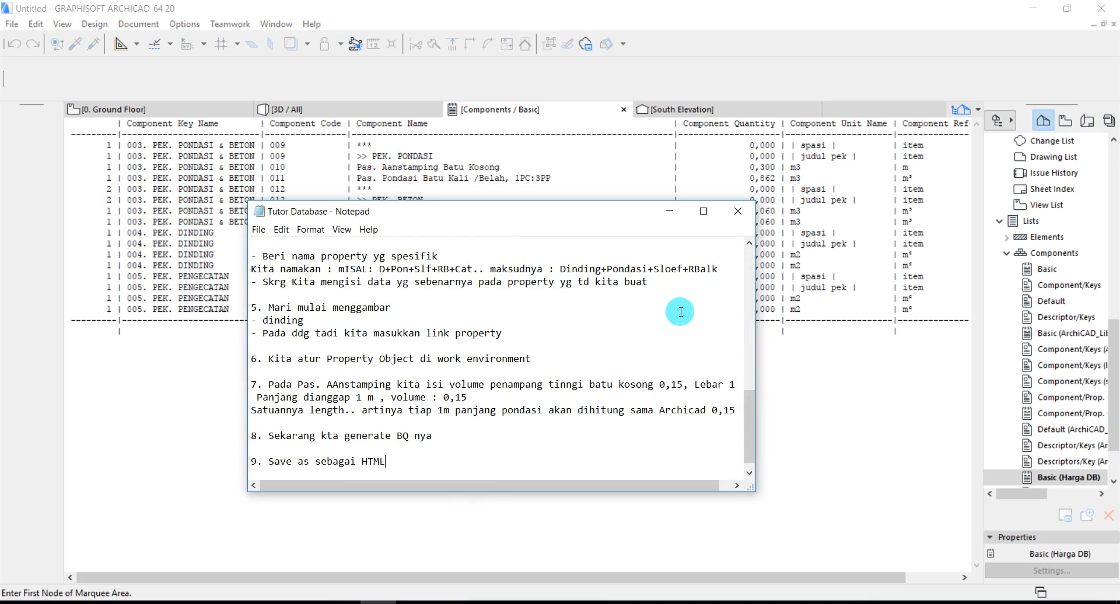
- Save the component list as an HTML file named "BQ test" in the Tutor Gw_Database folder, with used columns only
left_click(830, 341)
left_click(11, 24)
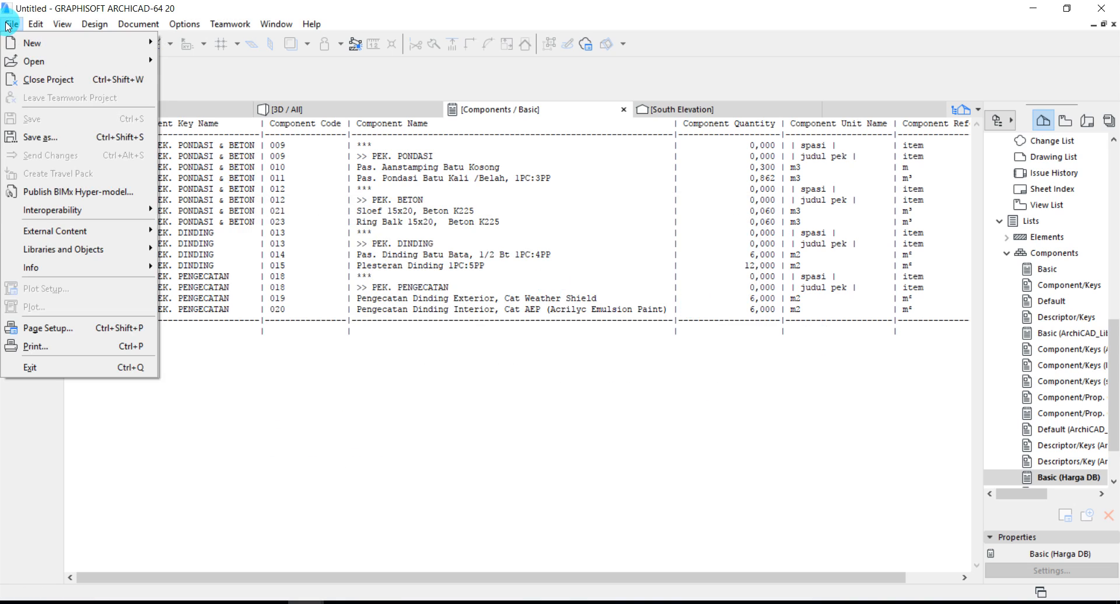
left_click(40, 137)
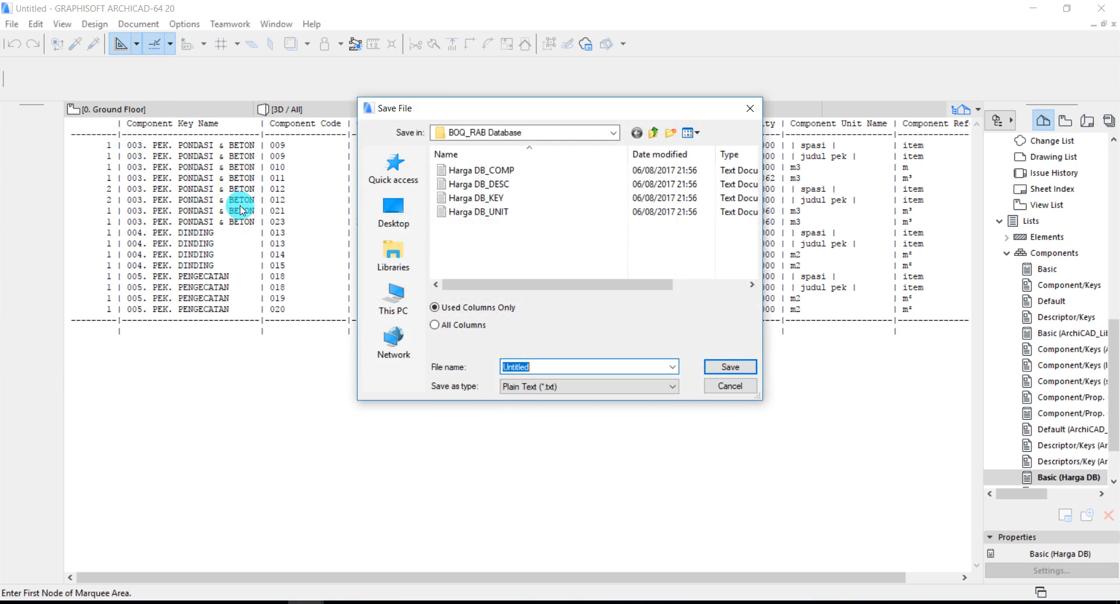
left_click(518, 386)
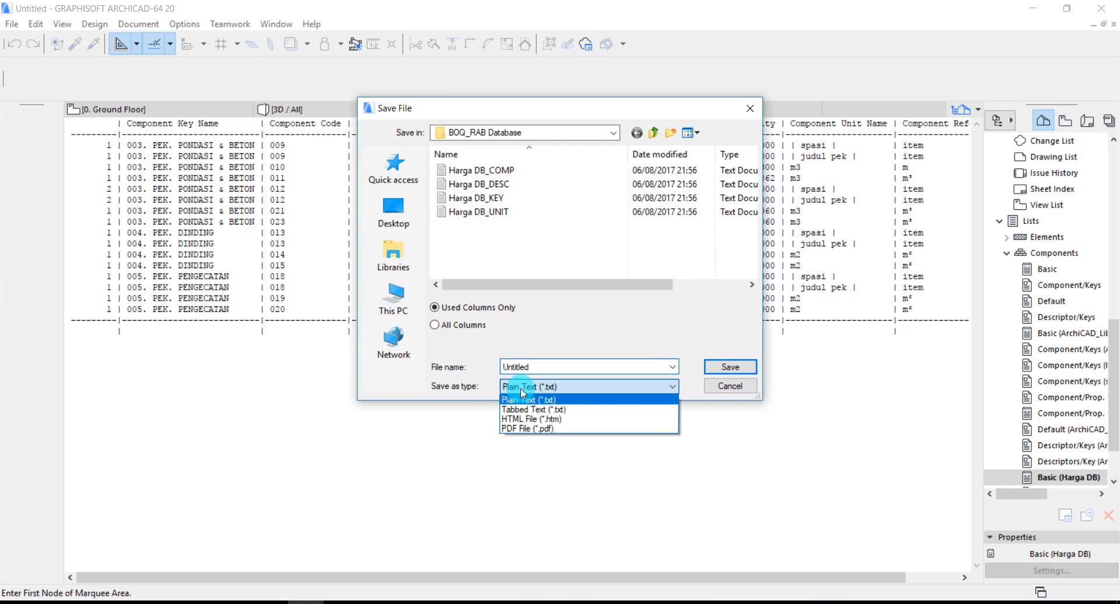
left_click(518, 420)
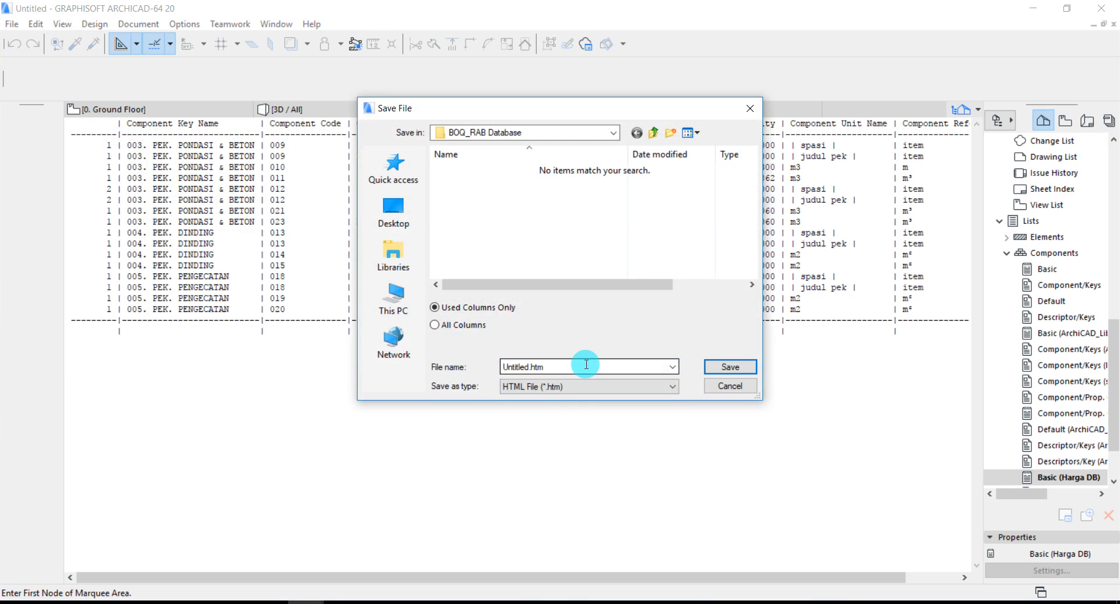
left_click(653, 134)
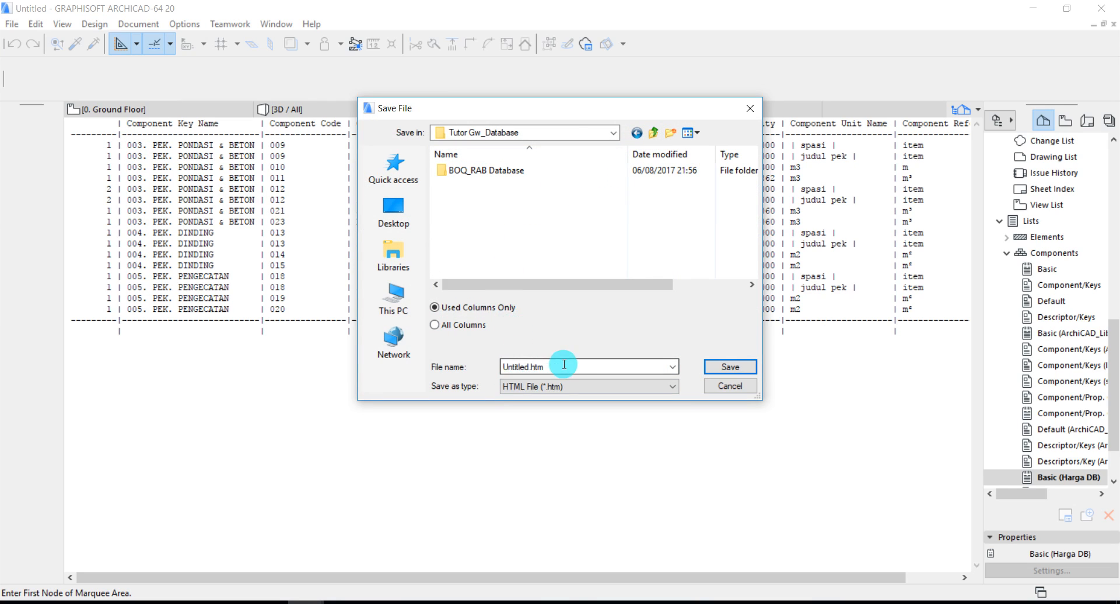
left_click_drag(562, 366, 473, 371)
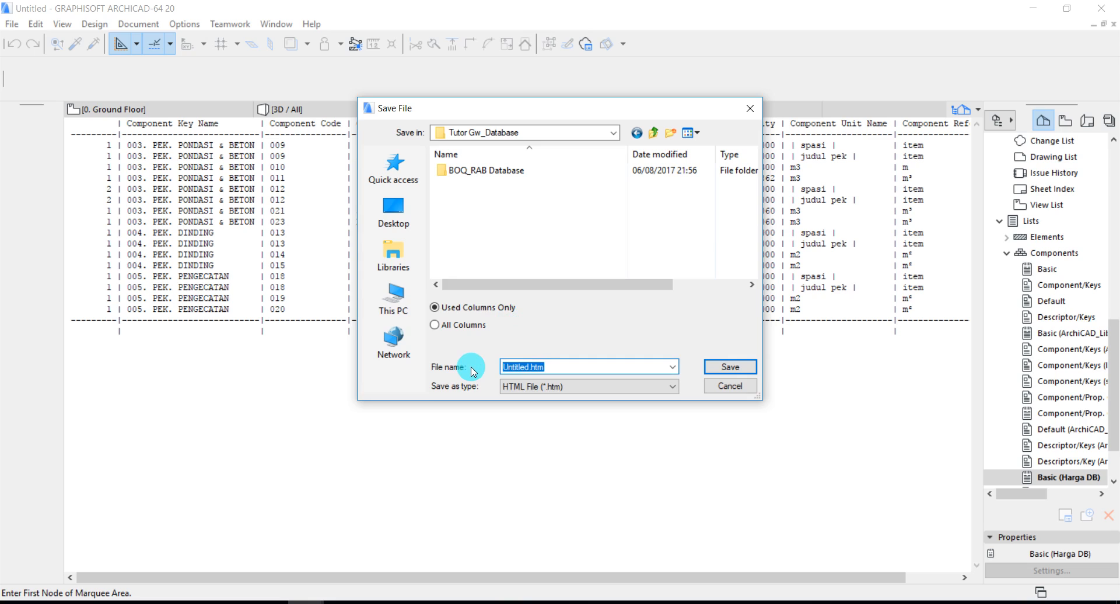
type("BQ test")
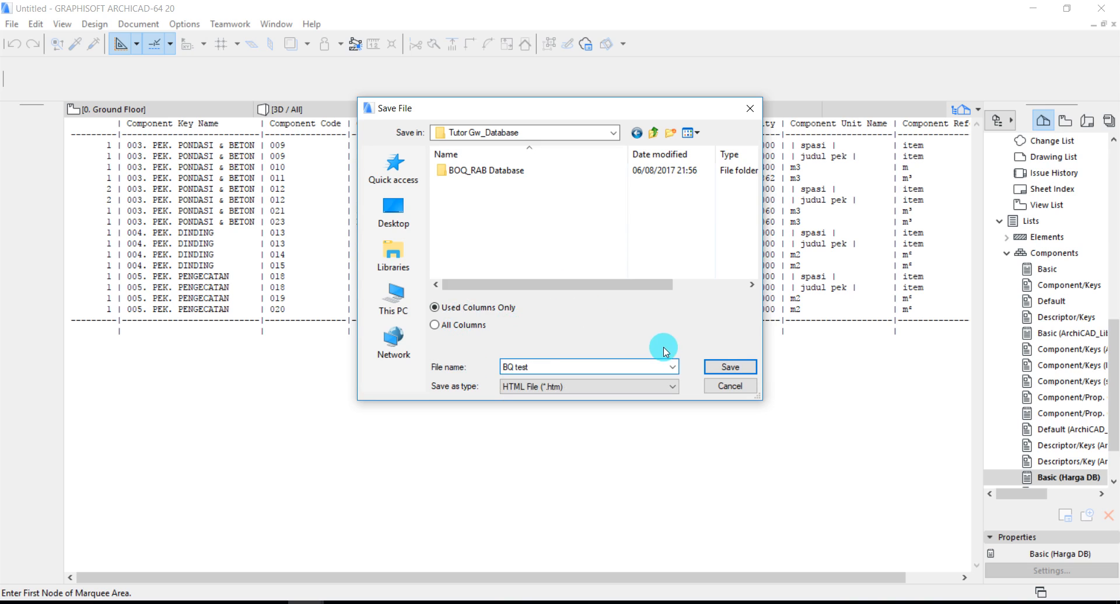
left_click(742, 371)
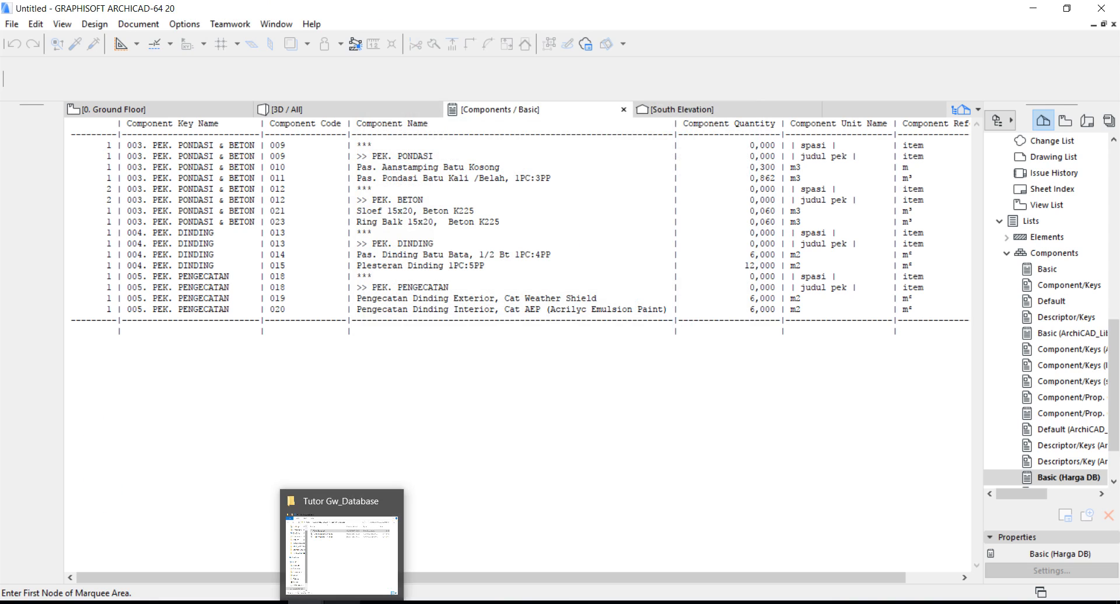
- Switch to File Explorer and locate the saved BQ test file in the Tutor Gw_Database folder
left_click(348, 547)
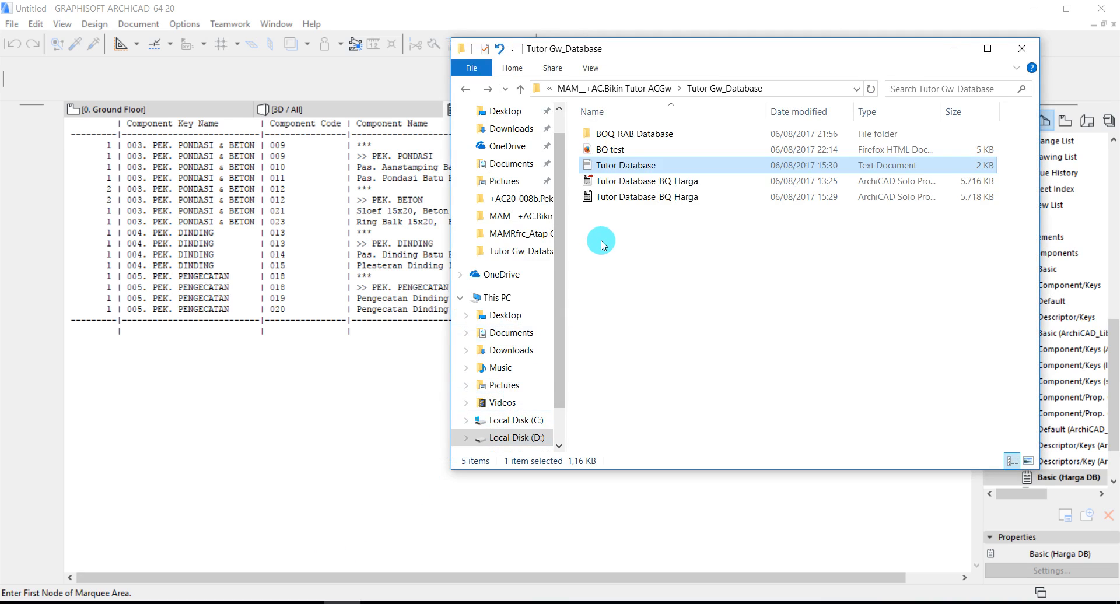
left_click(599, 244)
left_click(606, 149)
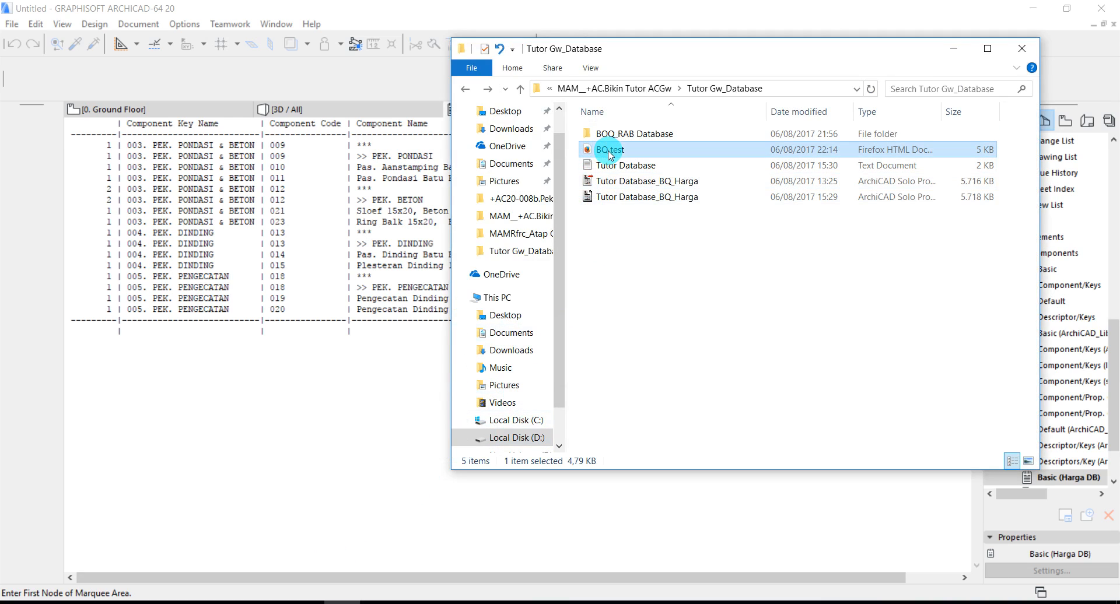
- In the Tutor Database Notepad file, add "10. Kita buka file tadi" and "-Terus Copy paste ke Excel" below item 9, then minimize Notepad
left_click(377, 602)
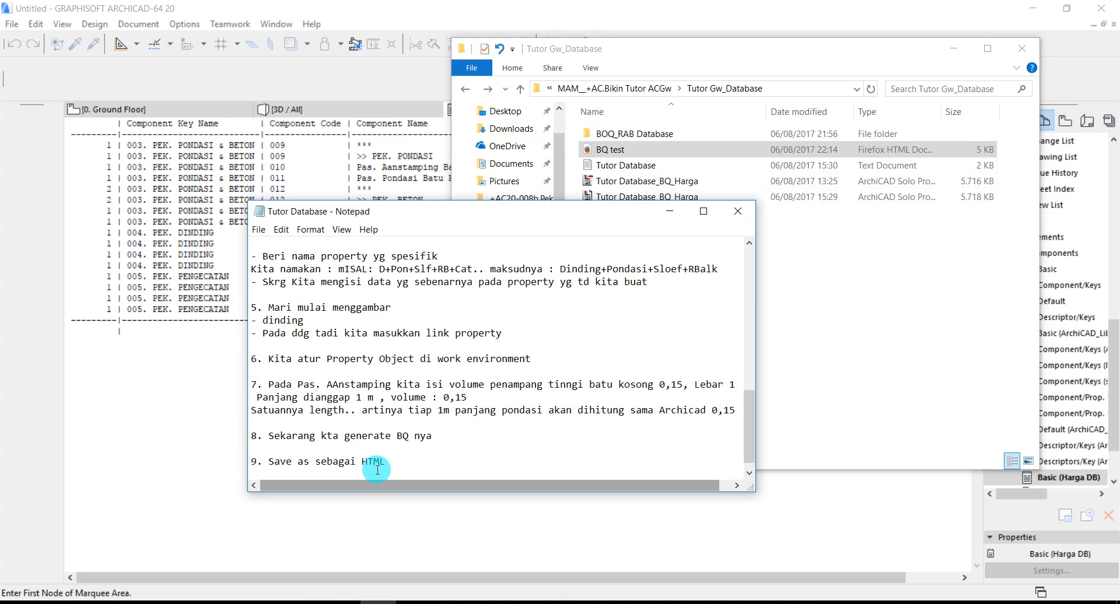
key("Return")
key("Return")
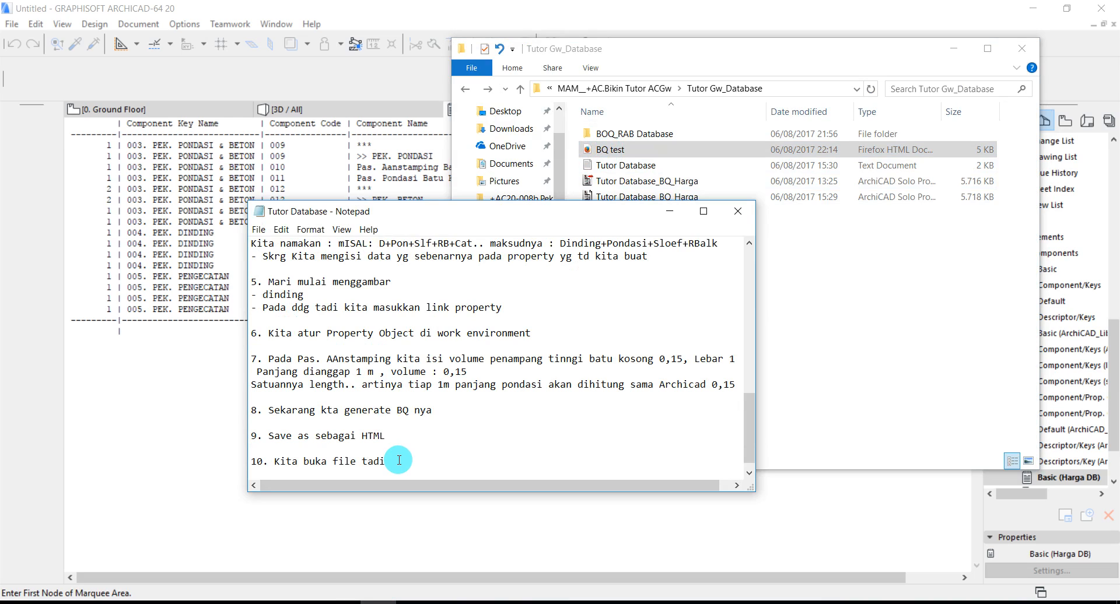
key("Return")
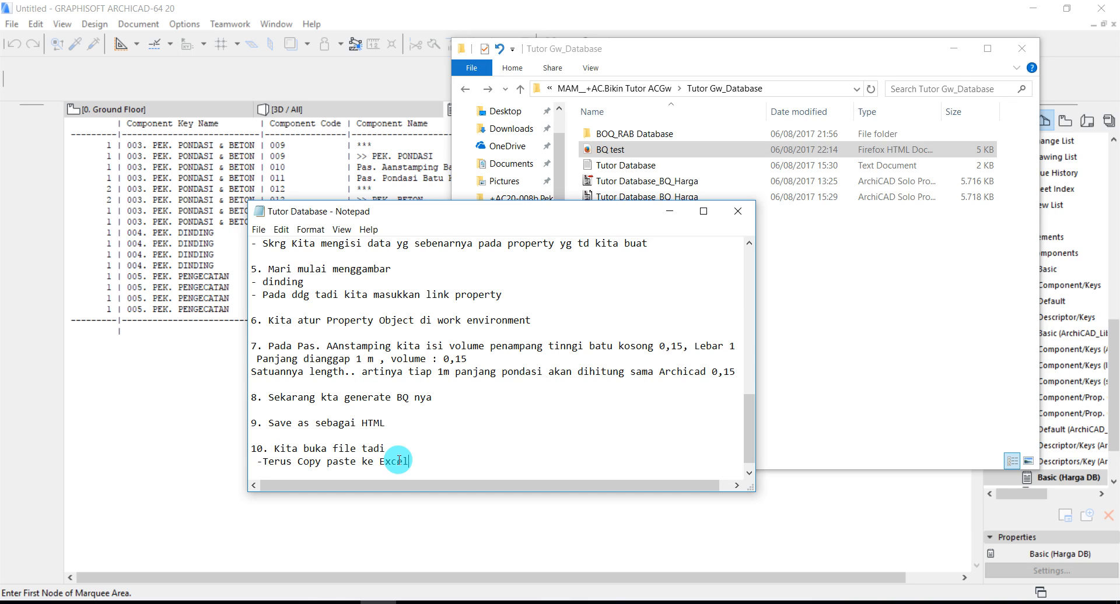
left_click(426, 448)
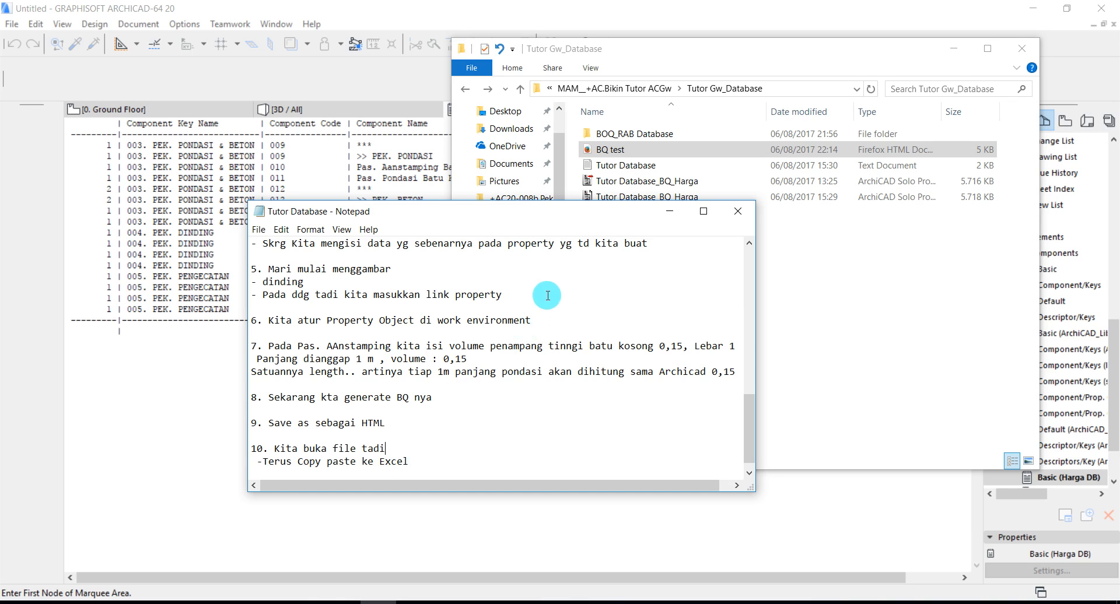
left_click(676, 214)
- Open the BQ test file from File Explorer in the browser and create a blank workbook in Excel
double_click(601, 150)
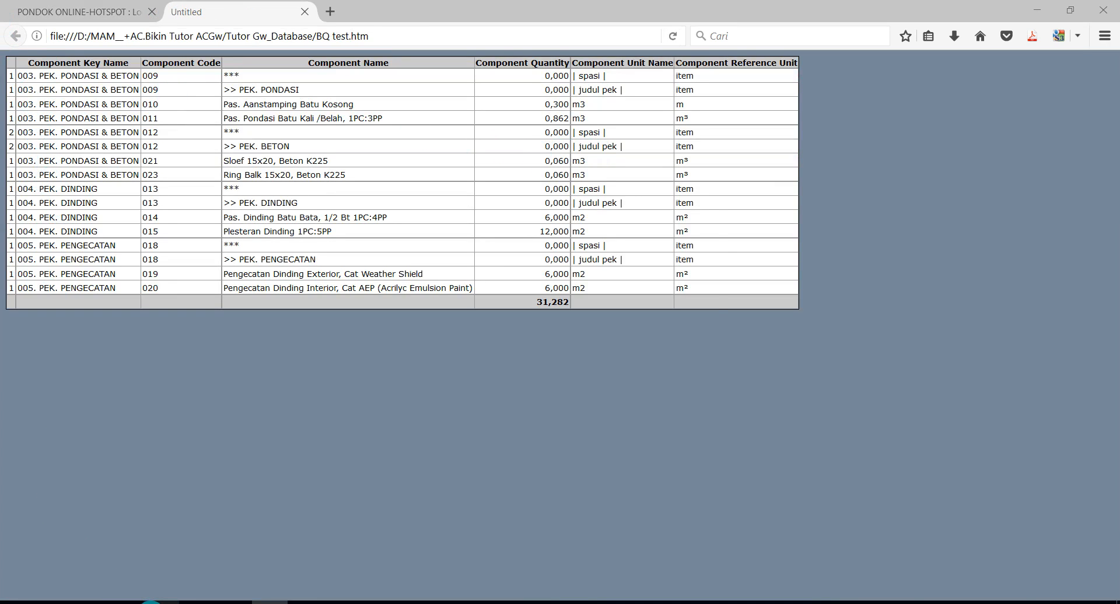
left_click(150, 603)
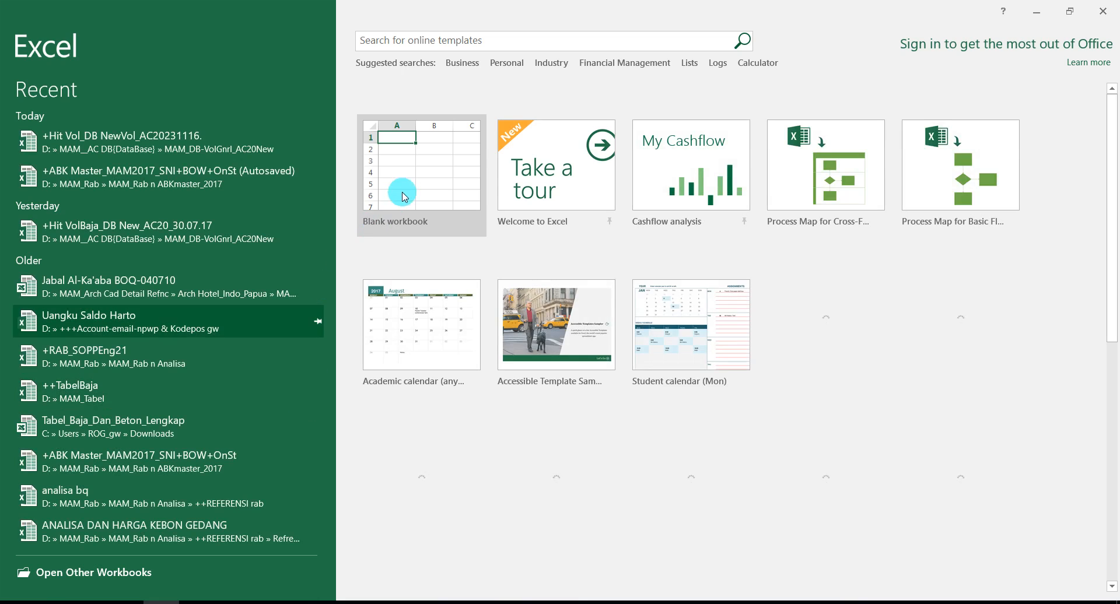
left_click(405, 197)
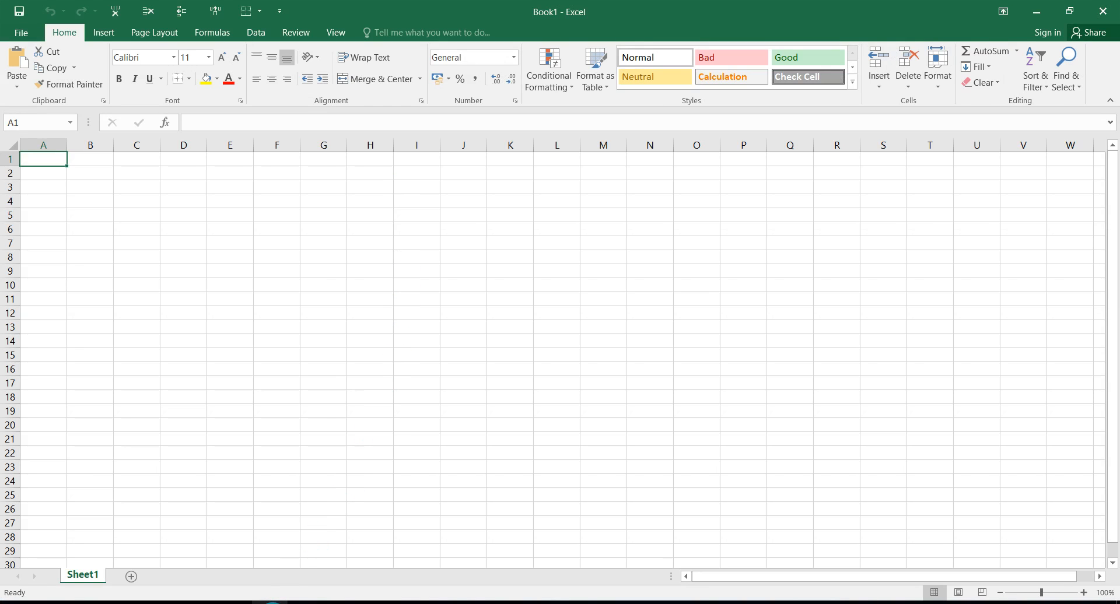
- Copy the entire BQ test table from the browser and paste it into Sheet1 of the blank Excel workbook
left_click(250, 493)
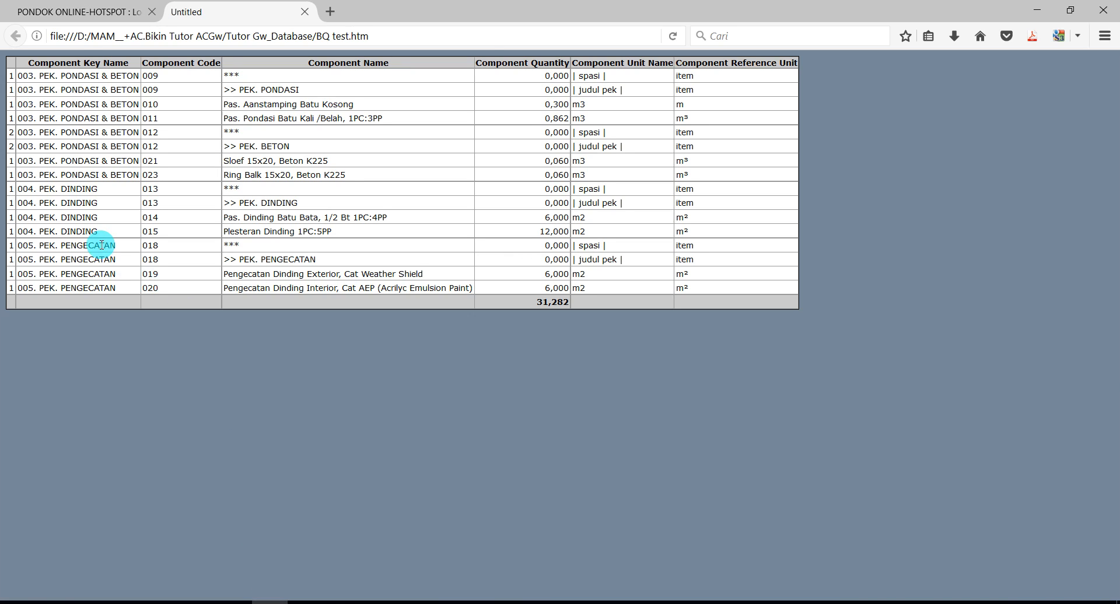
key("ctrl+a")
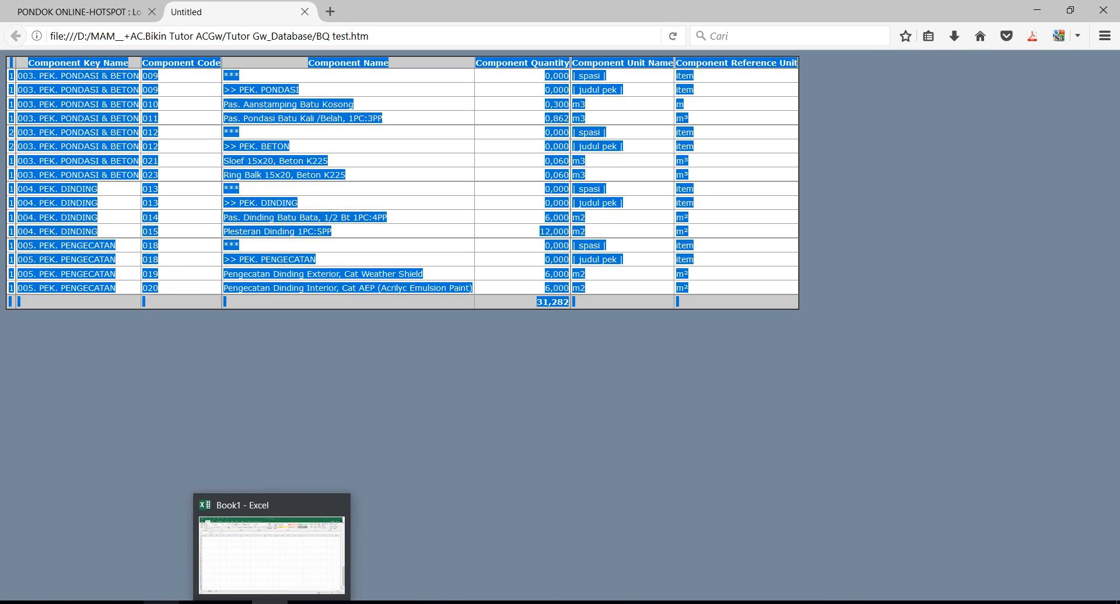
left_click(161, 601)
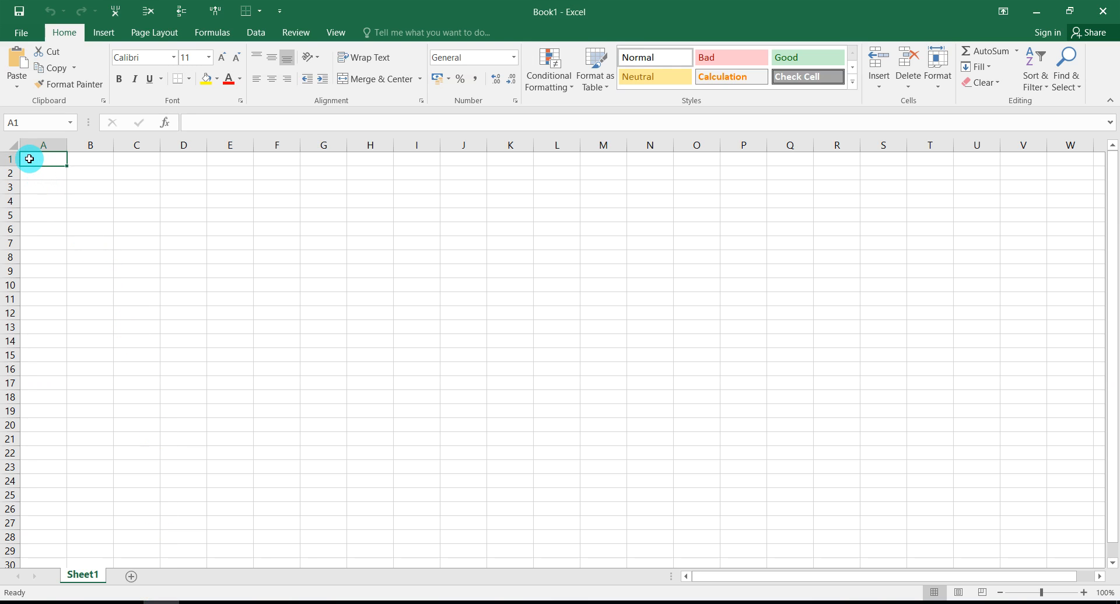
left_click(11, 145)
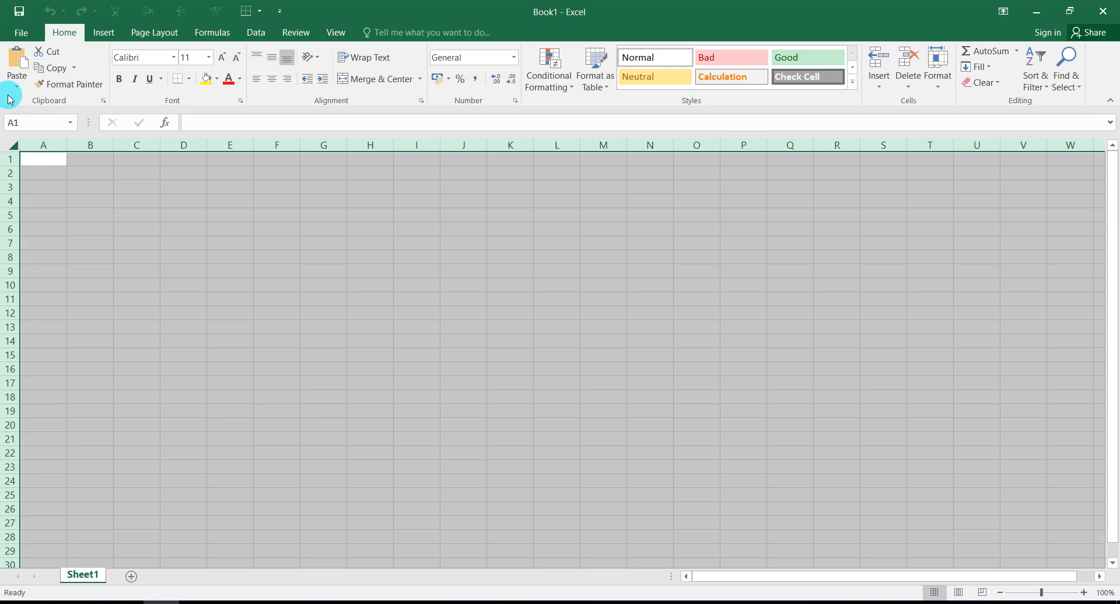
left_click(12, 64)
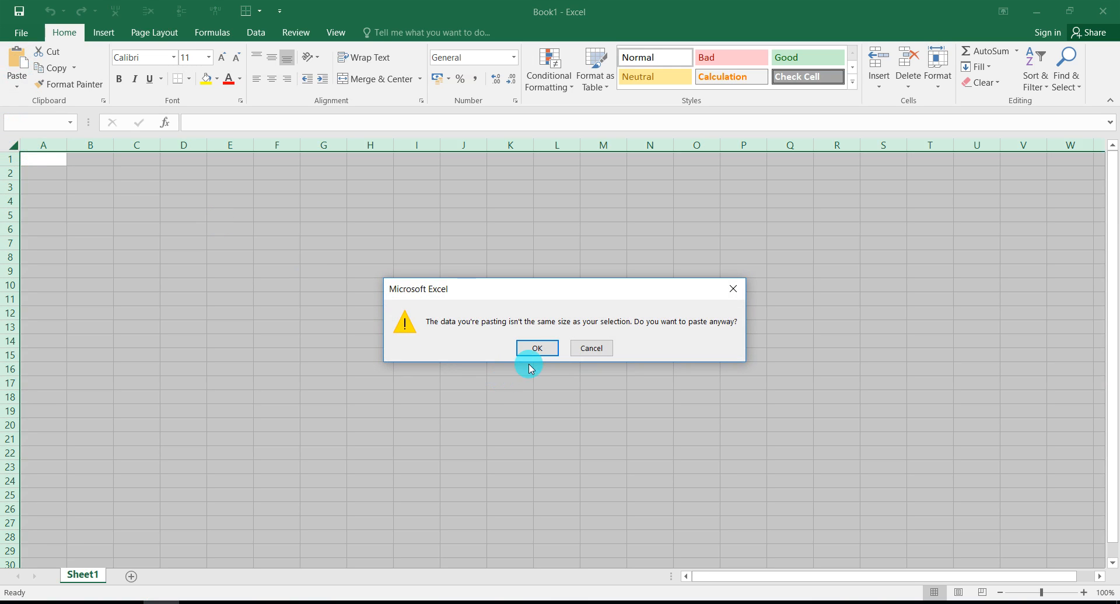
left_click(535, 350)
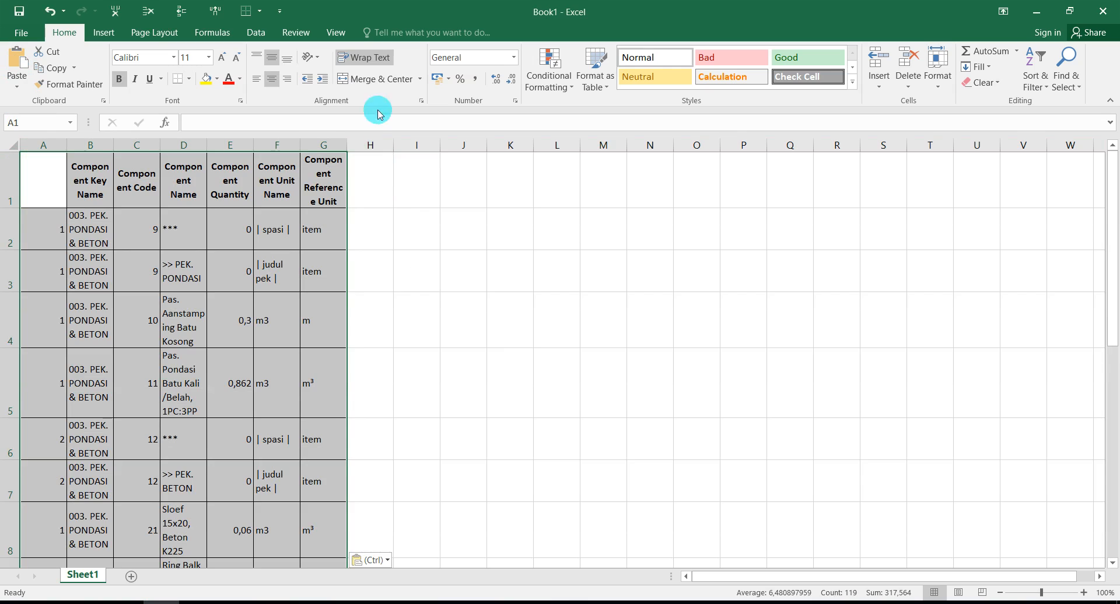
- Turn off text wrapping for the pasted table and autofit its column widths
left_click(371, 64)
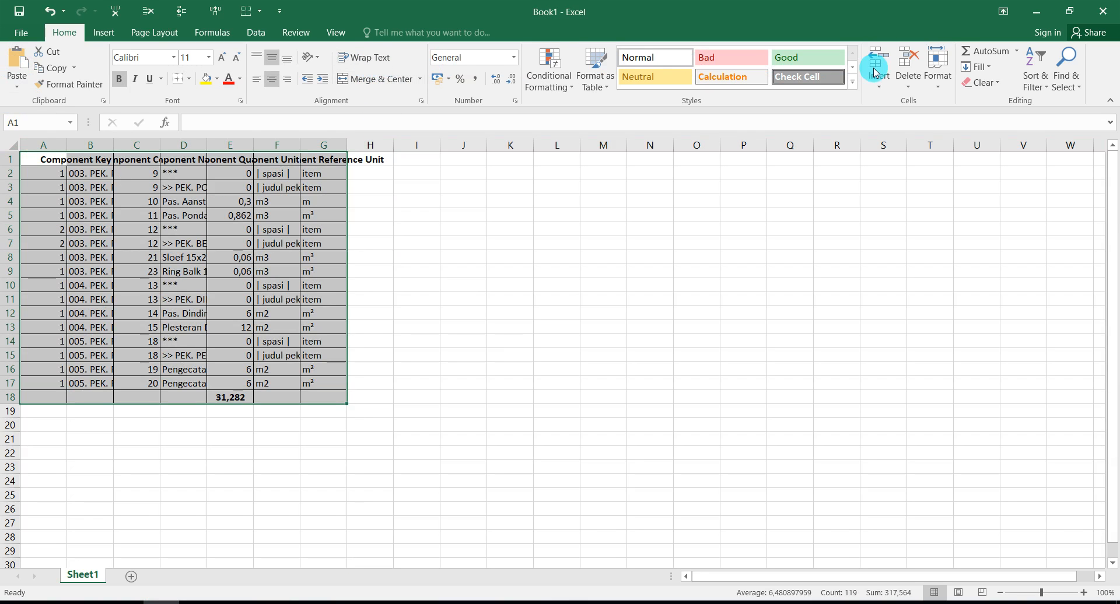
left_click(935, 82)
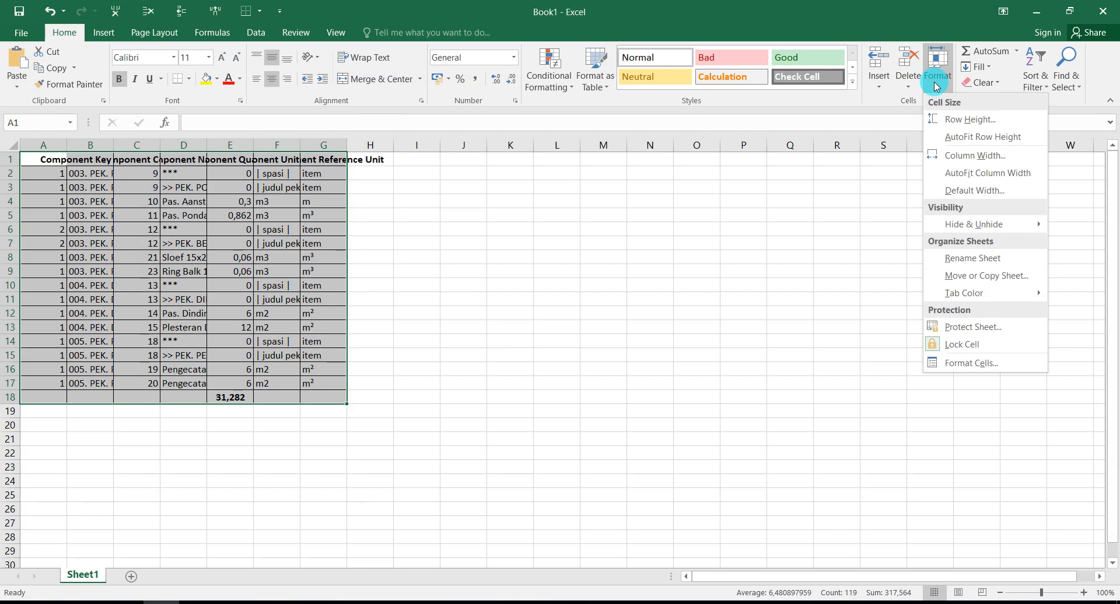
left_click(953, 173)
left_click(883, 216)
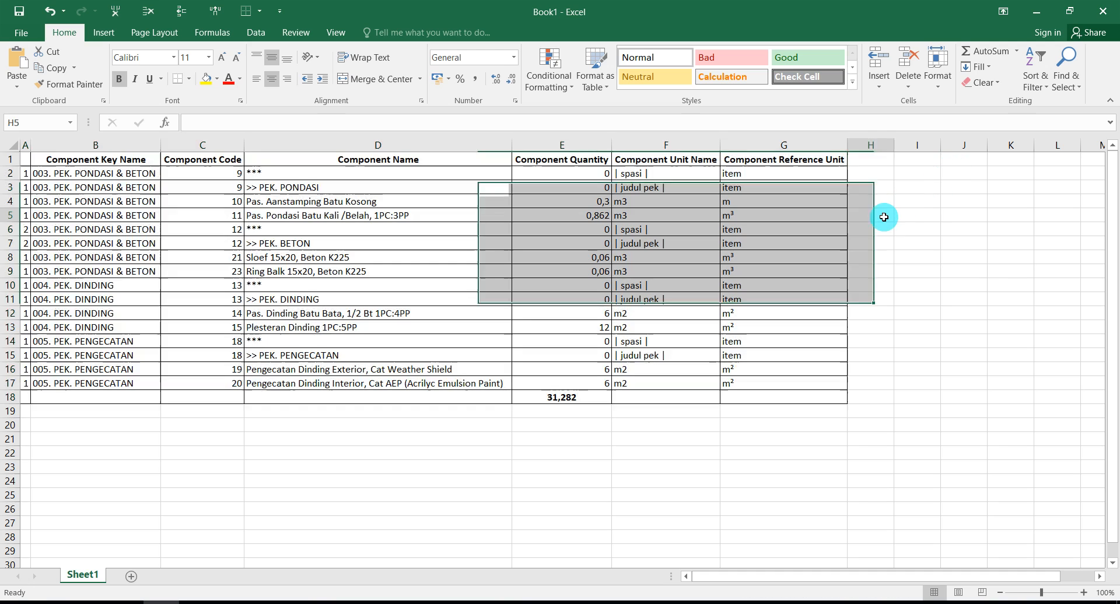
left_click(580, 258)
left_click(639, 175)
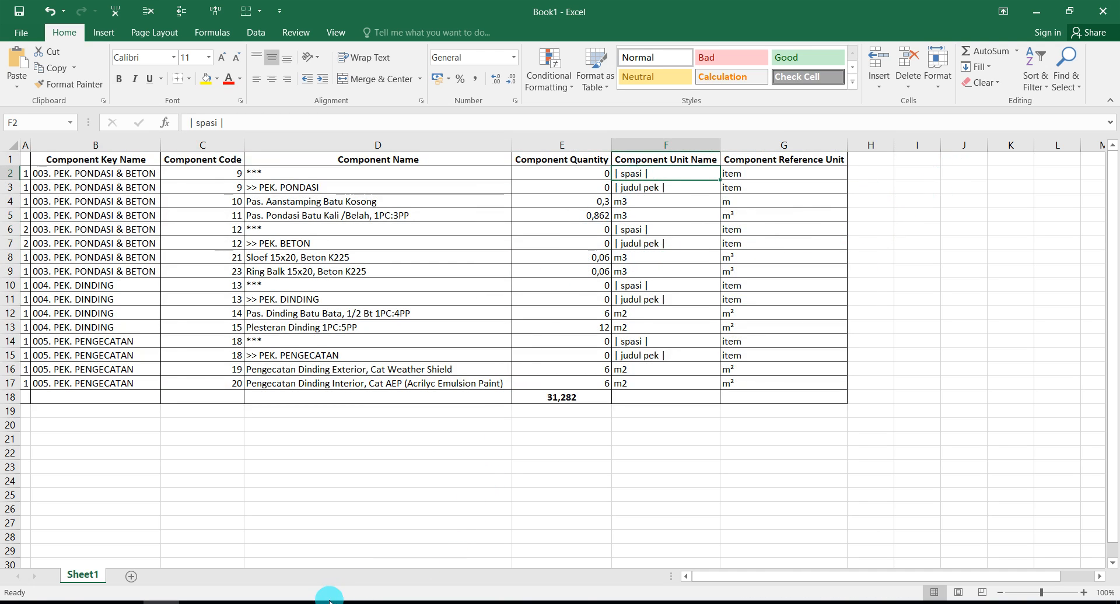
- In the Tutor Database Notepad file, add "_ Kemudian Edit dan Masukkan Harga Rab SNI ,dsb yg kita mau" under item 10 and minimize Notepad
left_click(378, 602)
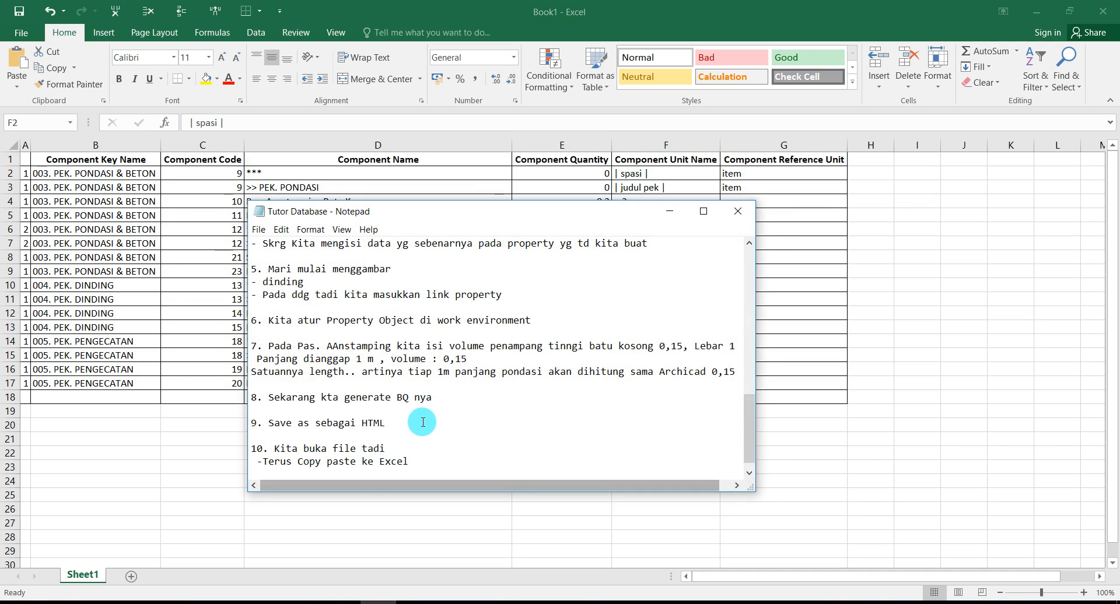
key("Return")
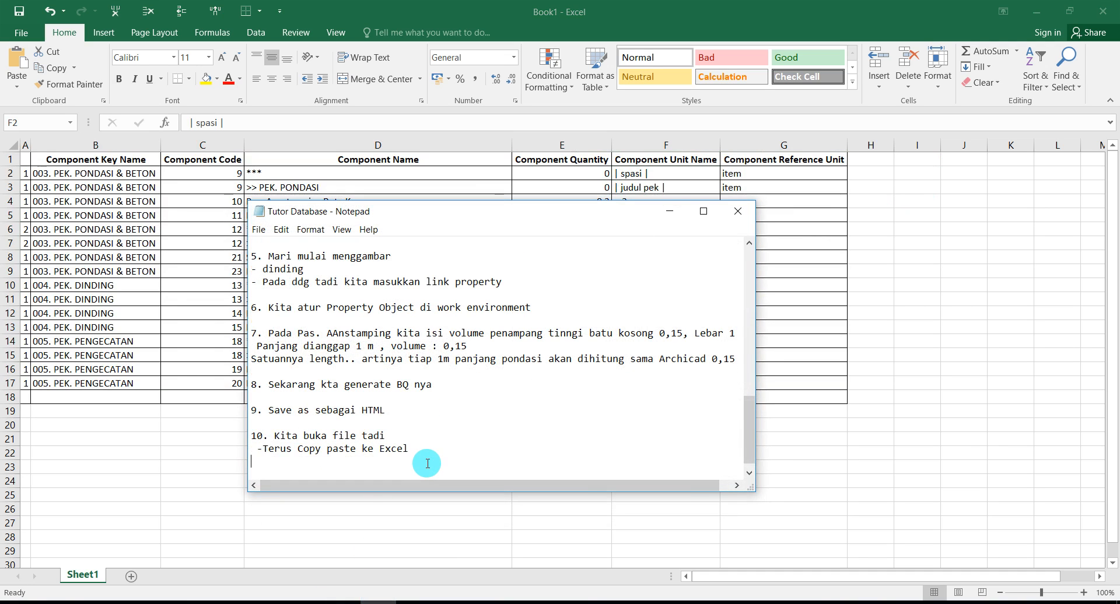
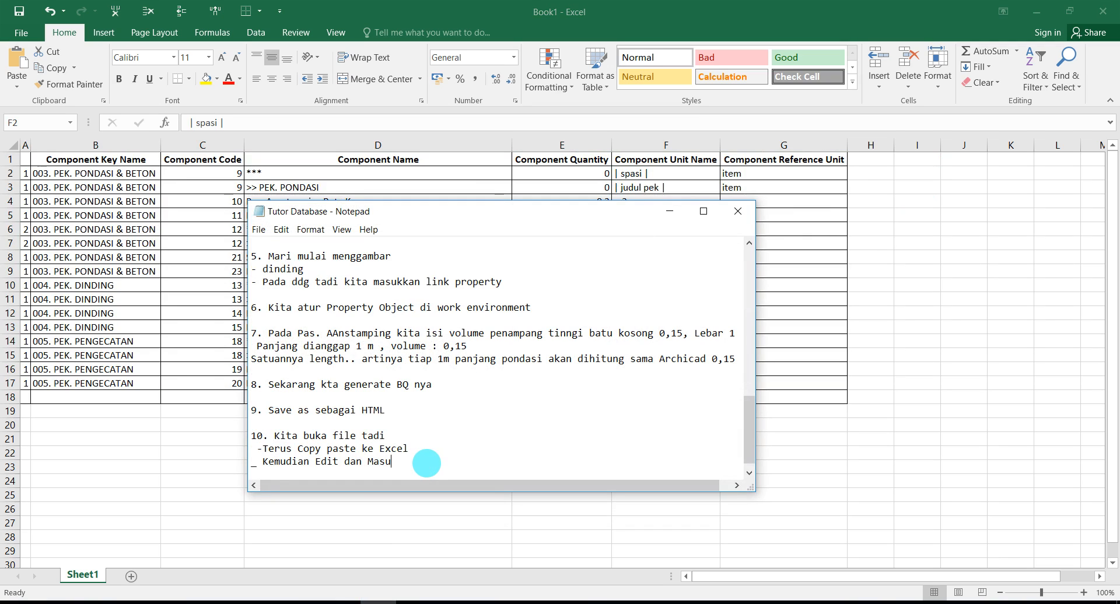
type("kkan Harga Rab SNI ,")
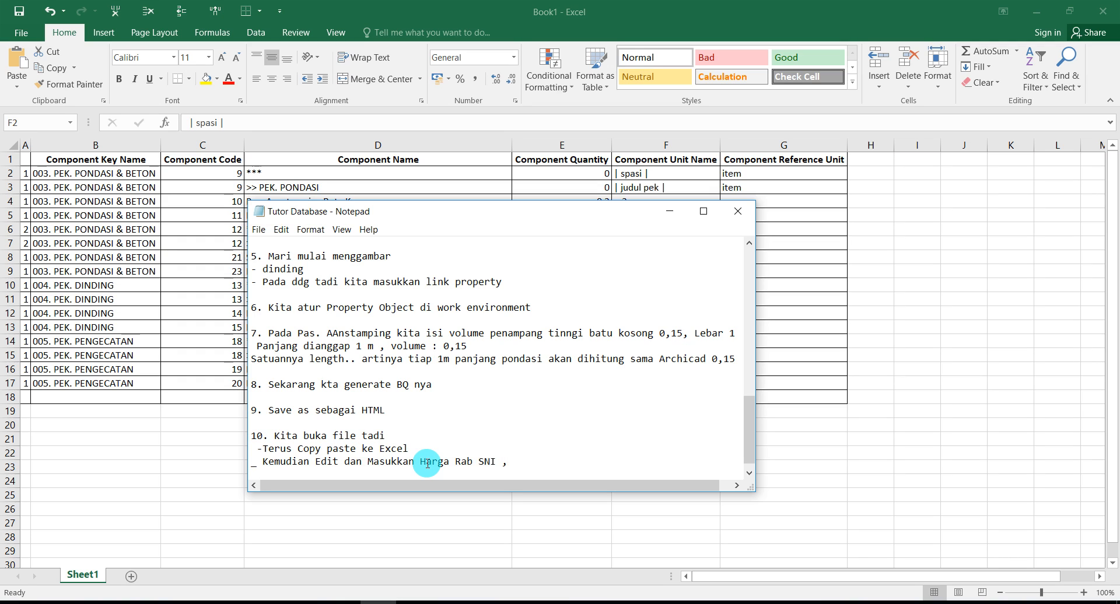
type("dsb yg kita mau")
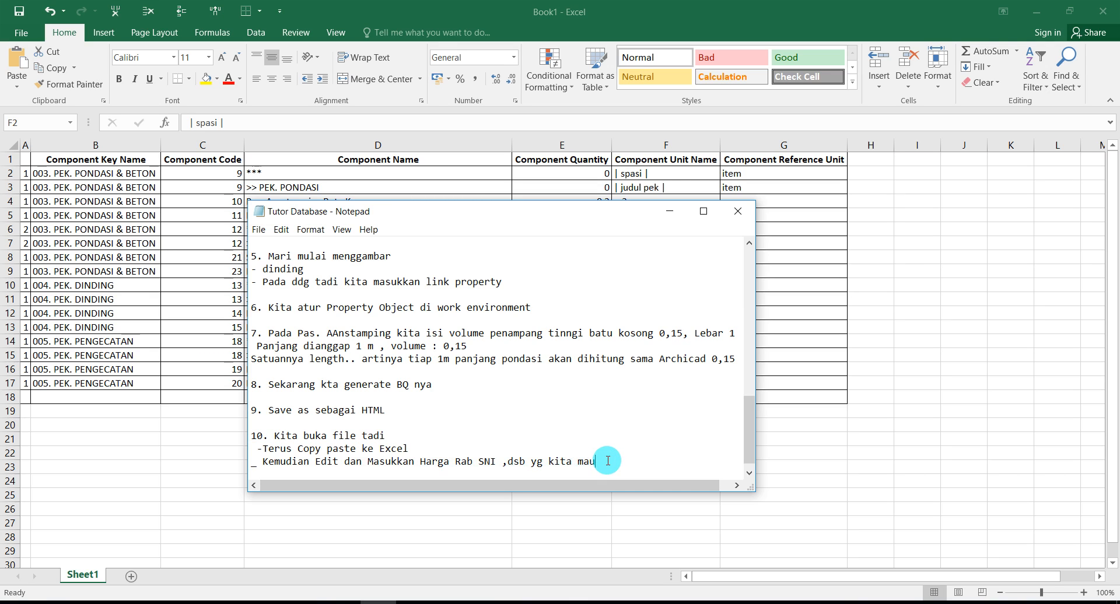
left_click(670, 212)
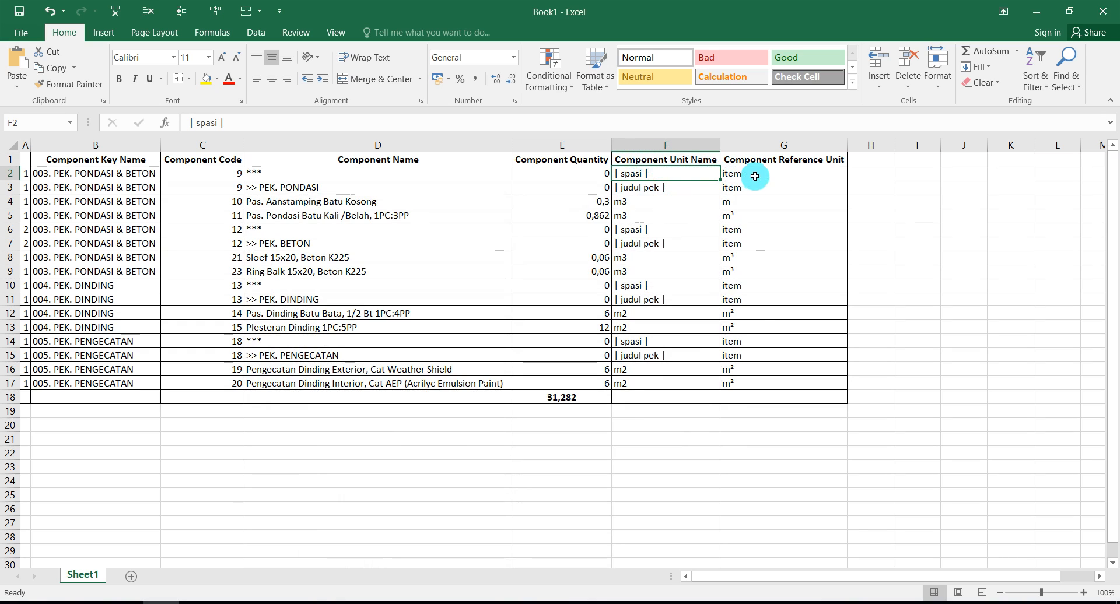
- Insert an empty column before the Component Reference Unit column in the Excel sheet
left_click(754, 156)
left_click(752, 143)
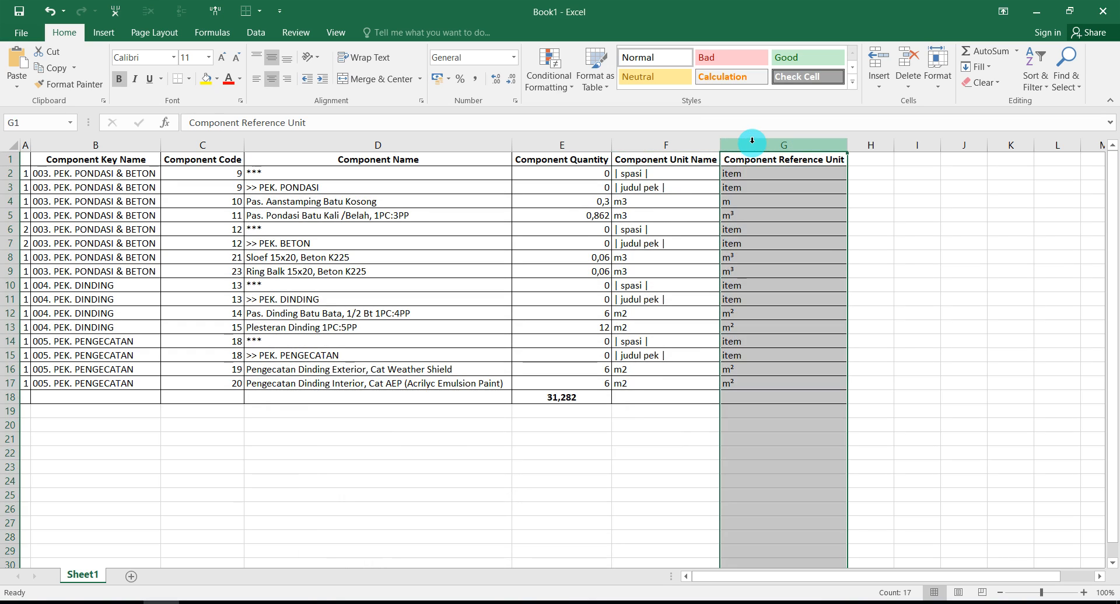
left_click(212, 17)
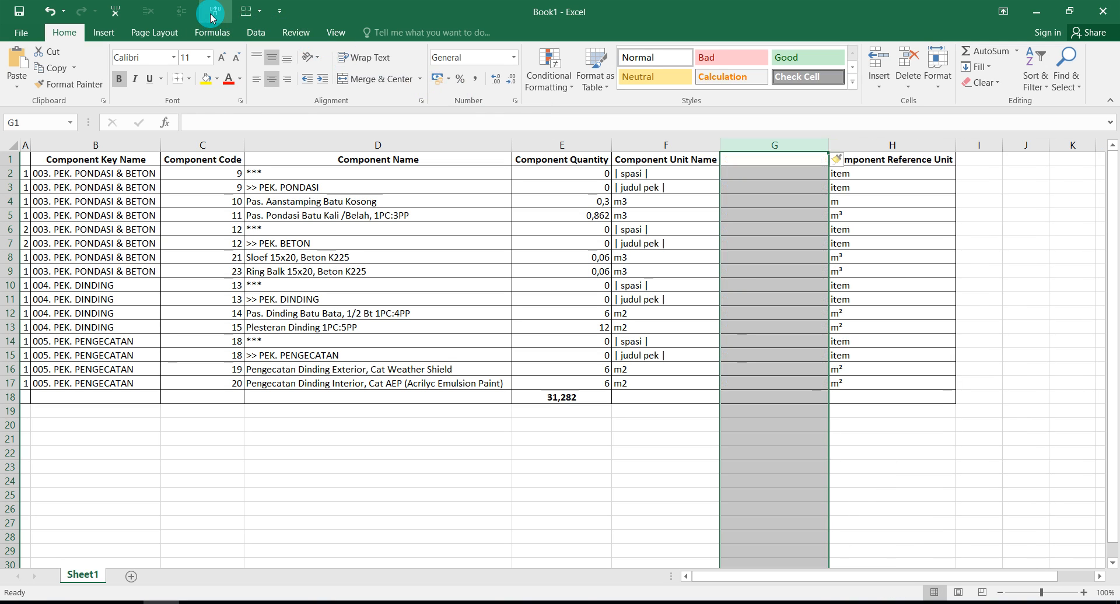
- Insert a second empty column before the Component Reference Unit column
left_click(211, 18)
left_click(341, 217)
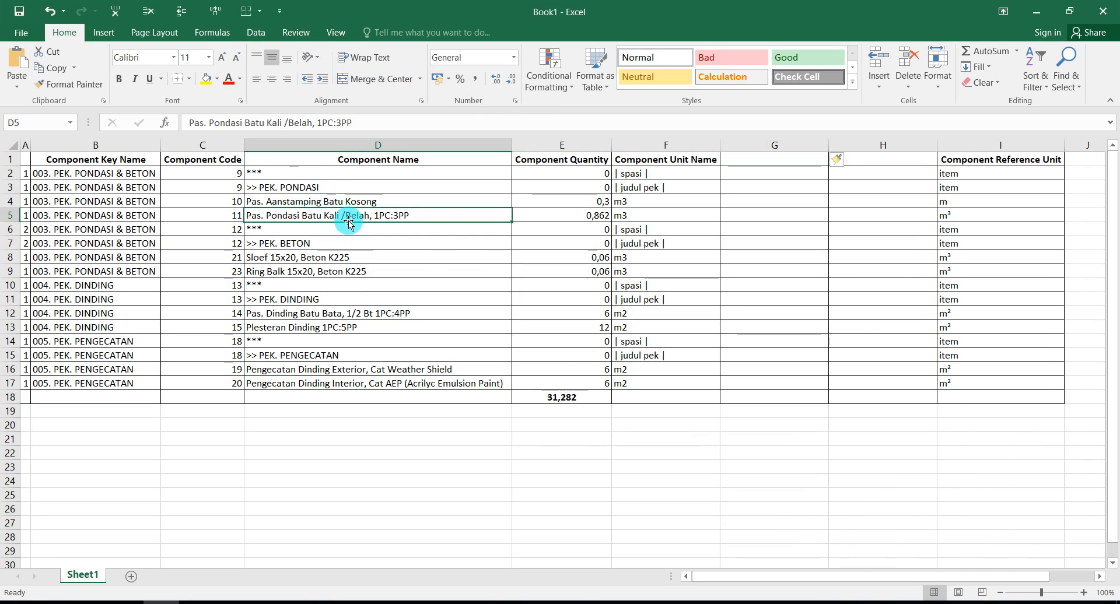
- Clear the name, quantity and unit of spacer row 2, and the quantity and unit of the ">> PEK. PONDASI" title row
left_click(363, 173)
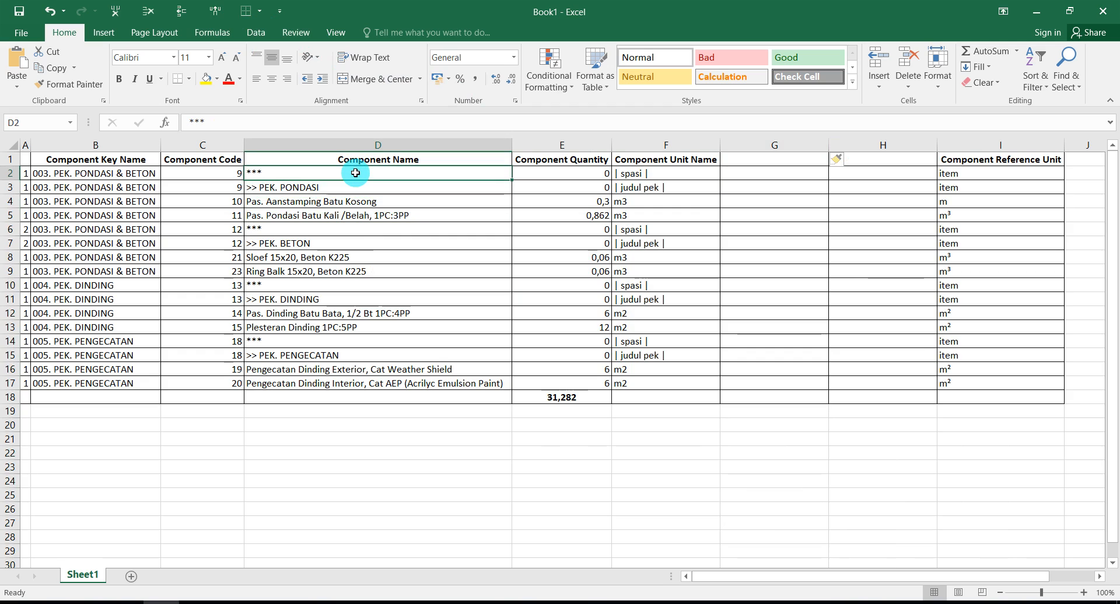
left_click_drag(363, 173, 616, 175)
key("Delete")
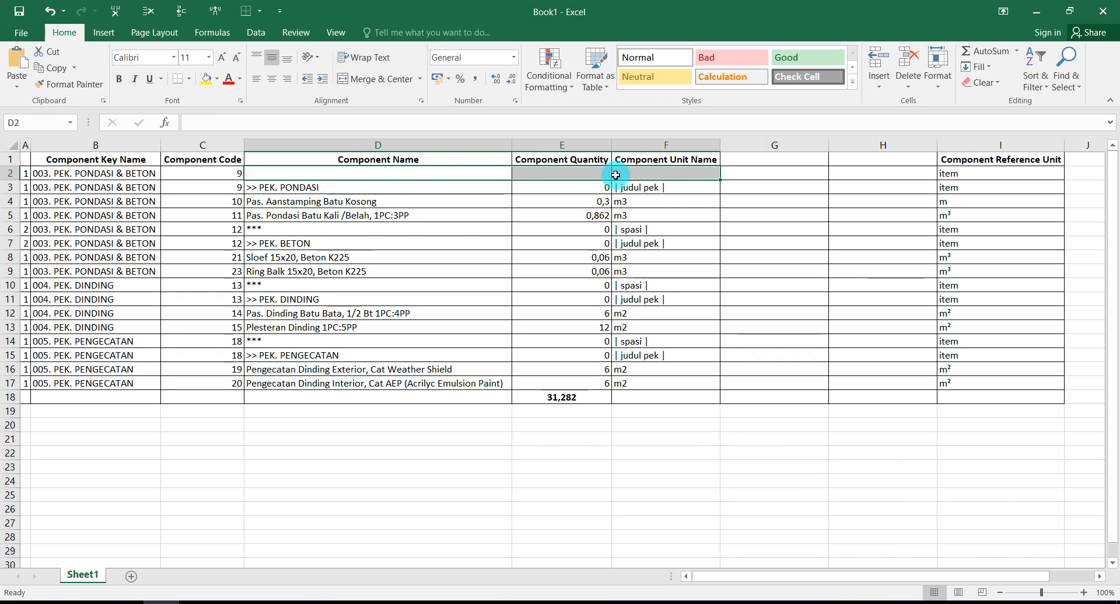
left_click(586, 191)
left_click_drag(587, 192, 670, 195)
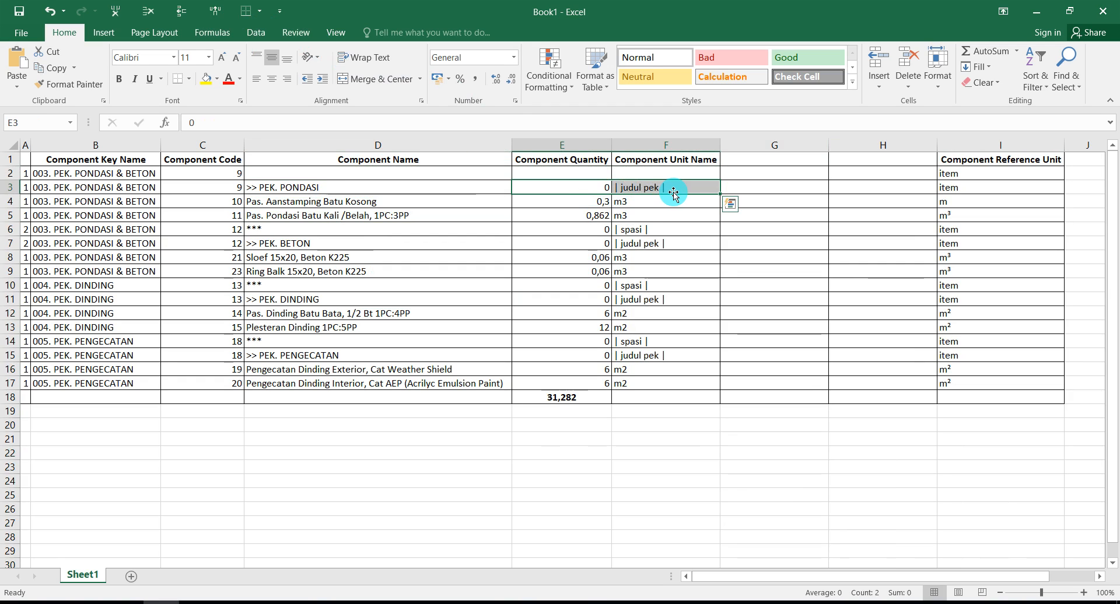
key("Delete")
- Clear the name, quantity and unit of the spacer row above ">> PEK. BETON", and that title row's quantity and unit
left_click(578, 232)
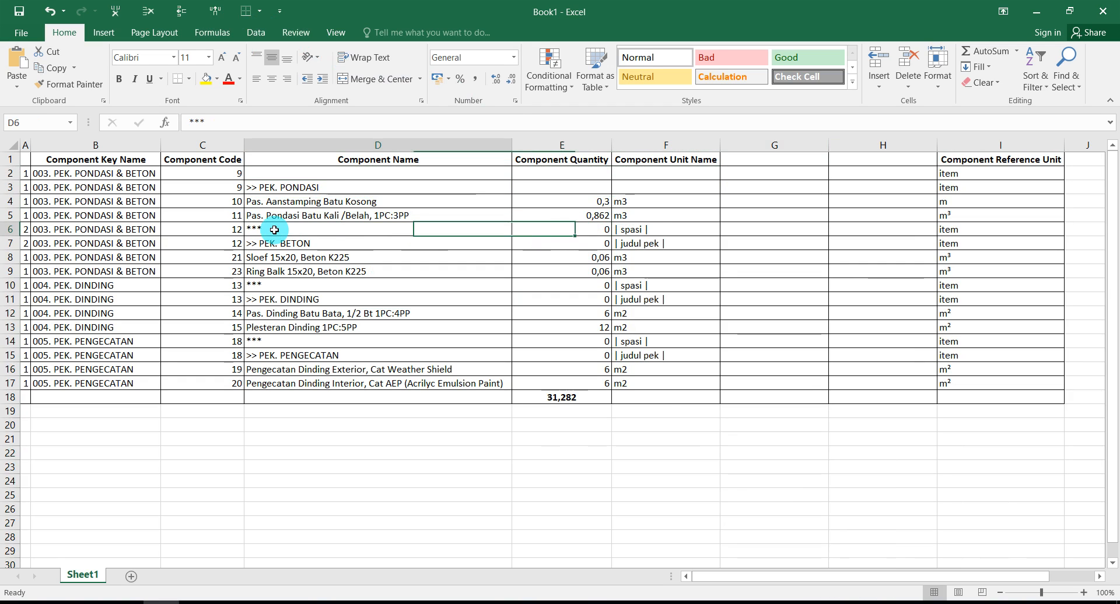
left_click_drag(420, 230, 676, 243)
key("Delete")
left_click(597, 247)
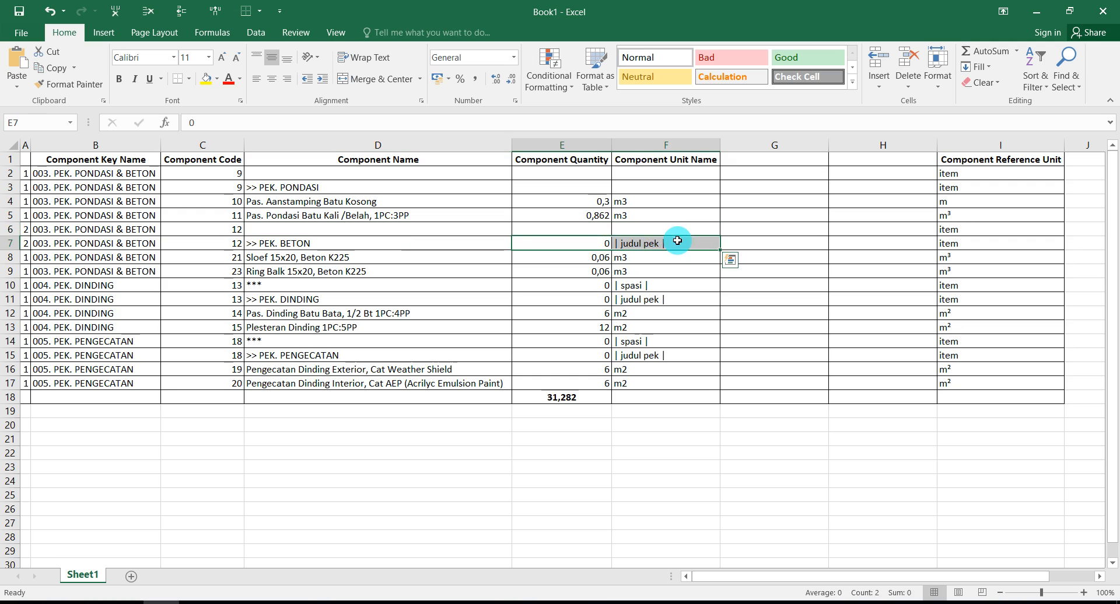
key("Delete")
- Clear the name, quantity and unit of the spacer row above ">> PEK. DINDING", and that title row's quantity and unit
left_click(336, 284)
left_click_drag(337, 284, 645, 300)
key("Delete")
left_click(597, 304)
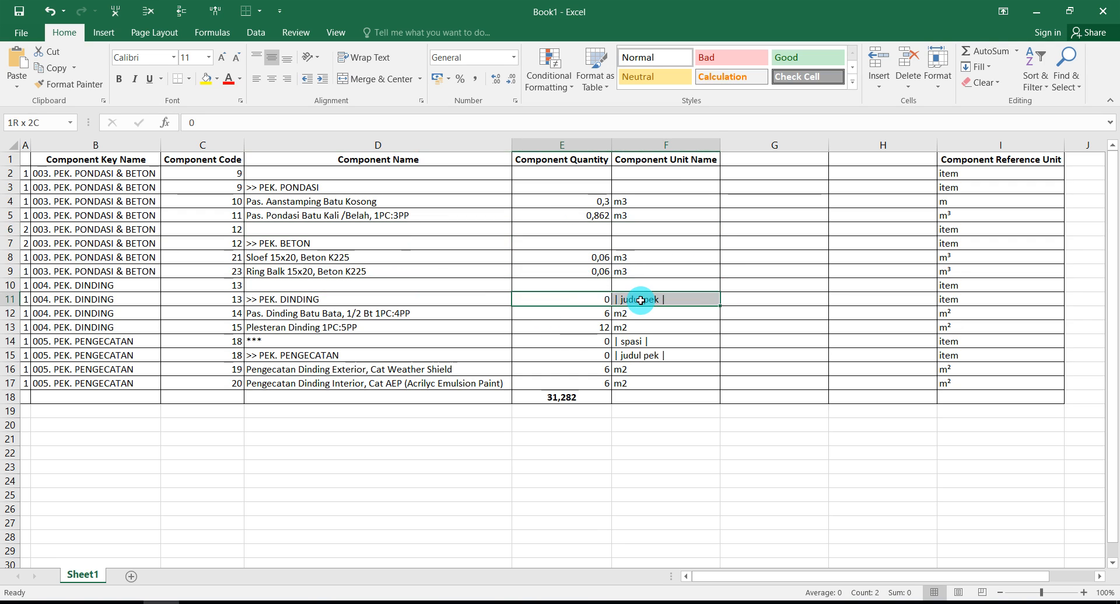
key("Delete")
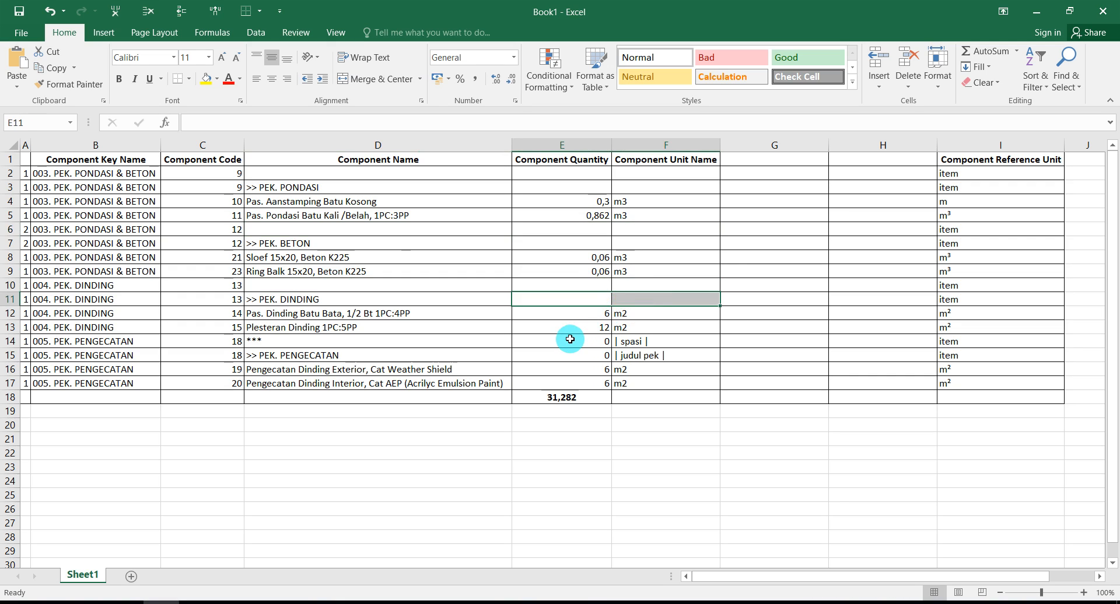
- Clear the name, quantity and unit of the spacer row above ">> PEK. PENGECATAN", and that title row's quantity and unit
left_click_drag(311, 341, 656, 357)
key("Delete")
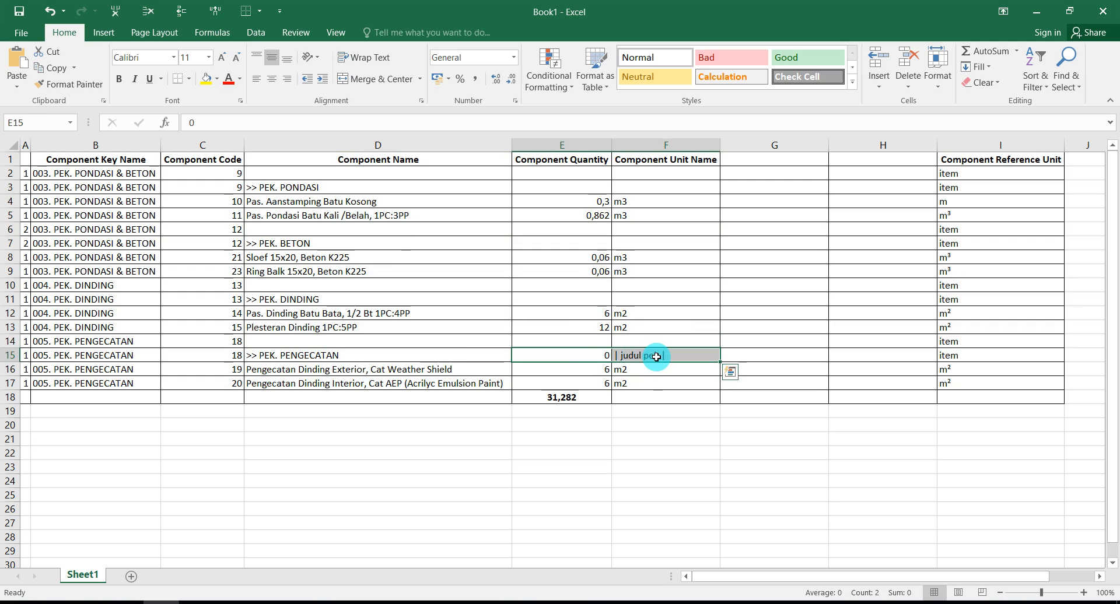
key("Delete")
- Center the contents of the Component Unit Name column horizontally
left_click(642, 257)
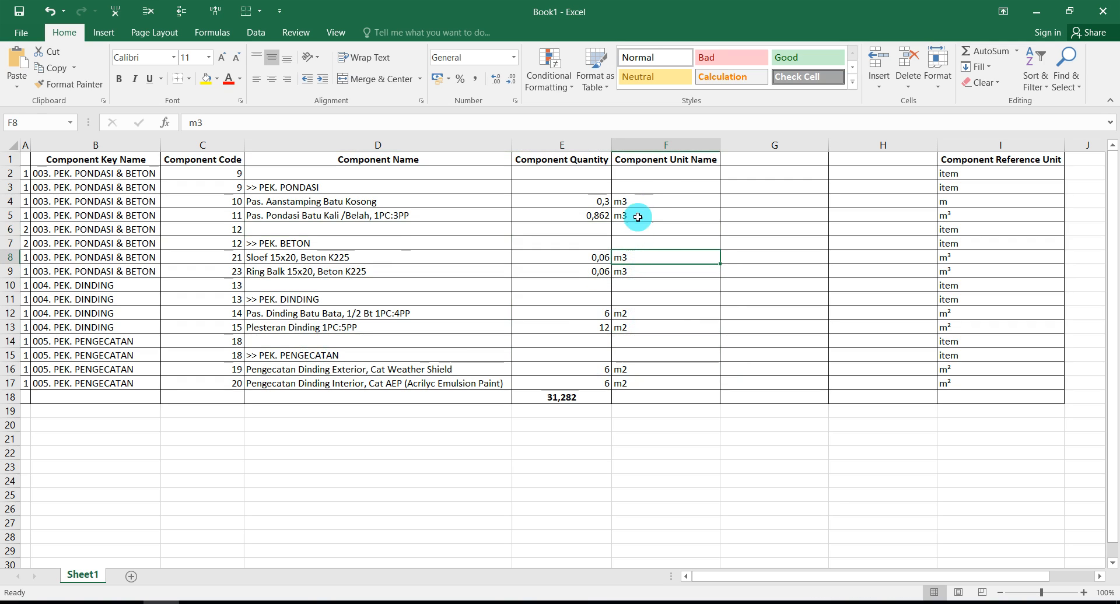
left_click(645, 172)
left_click(645, 147)
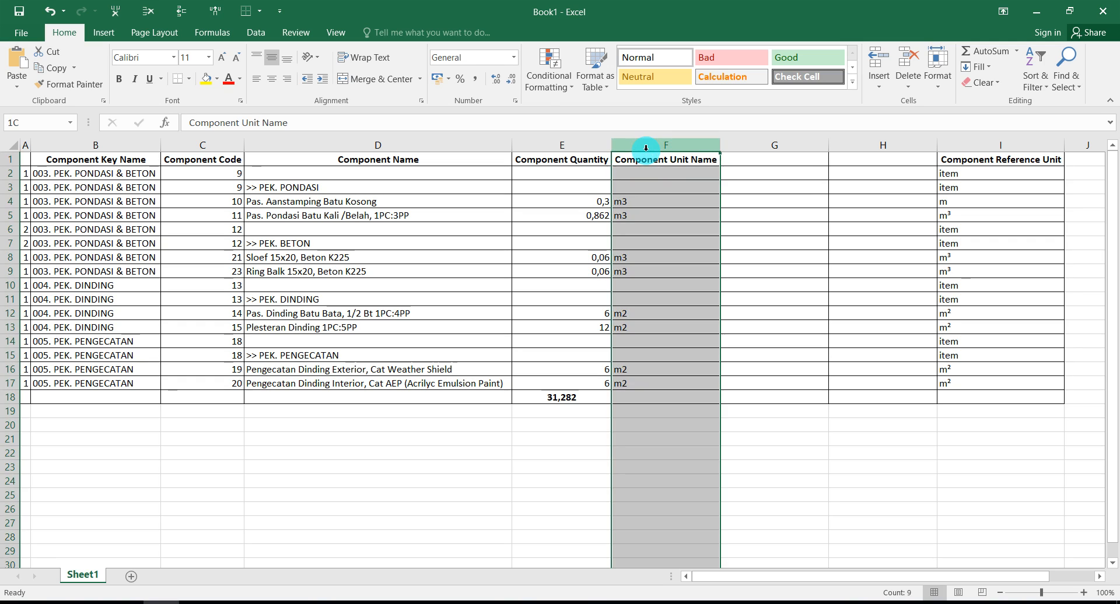
left_click(272, 81)
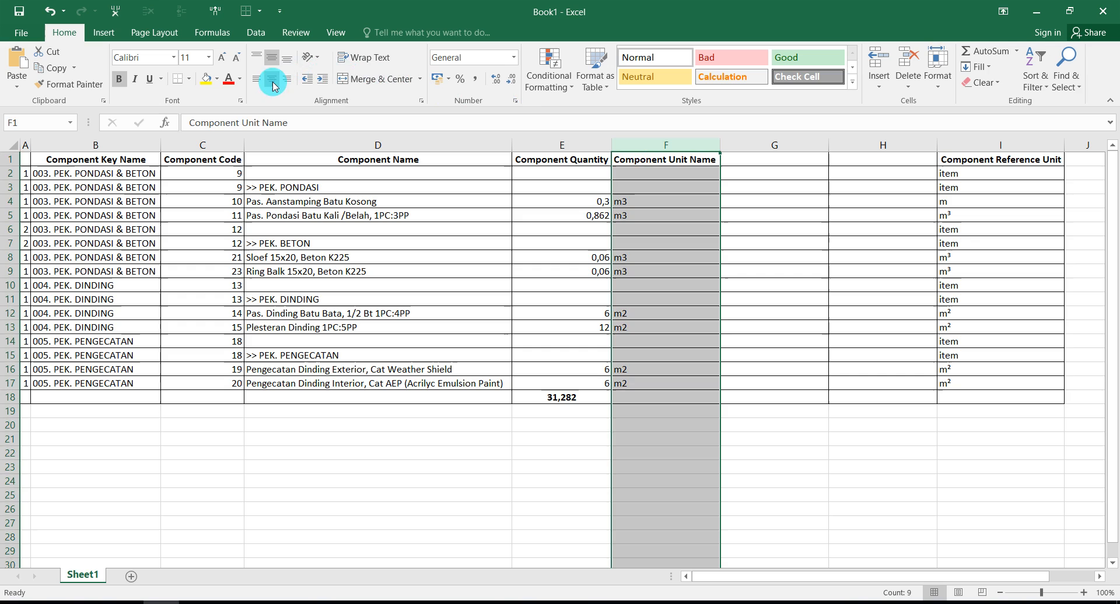
left_click(272, 79)
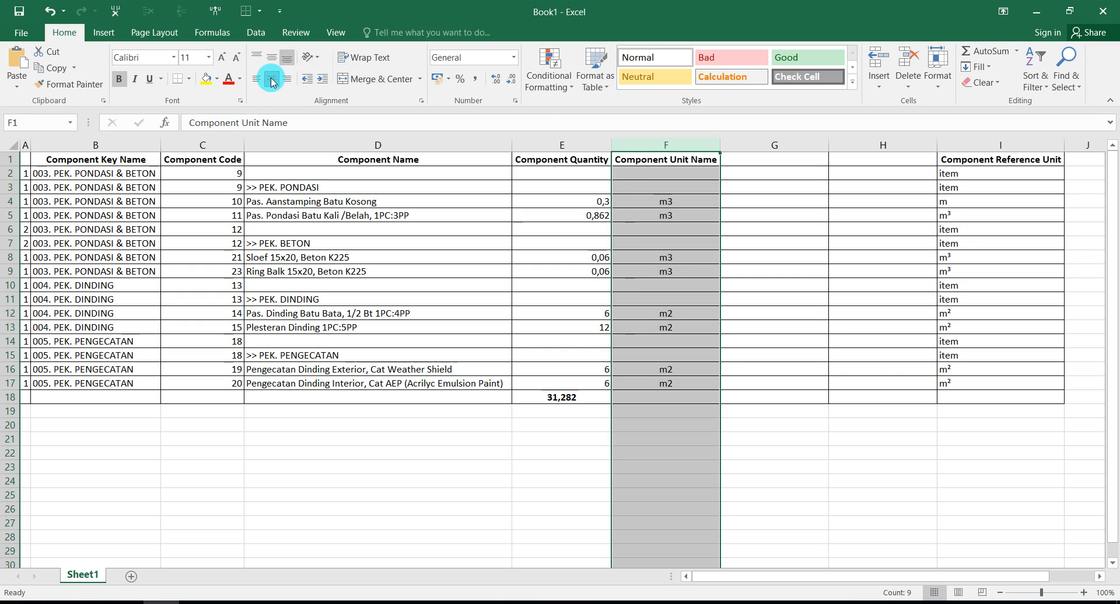
- Narrow the Component Unit Name column and insert an empty row above the table's header row
left_click(652, 208)
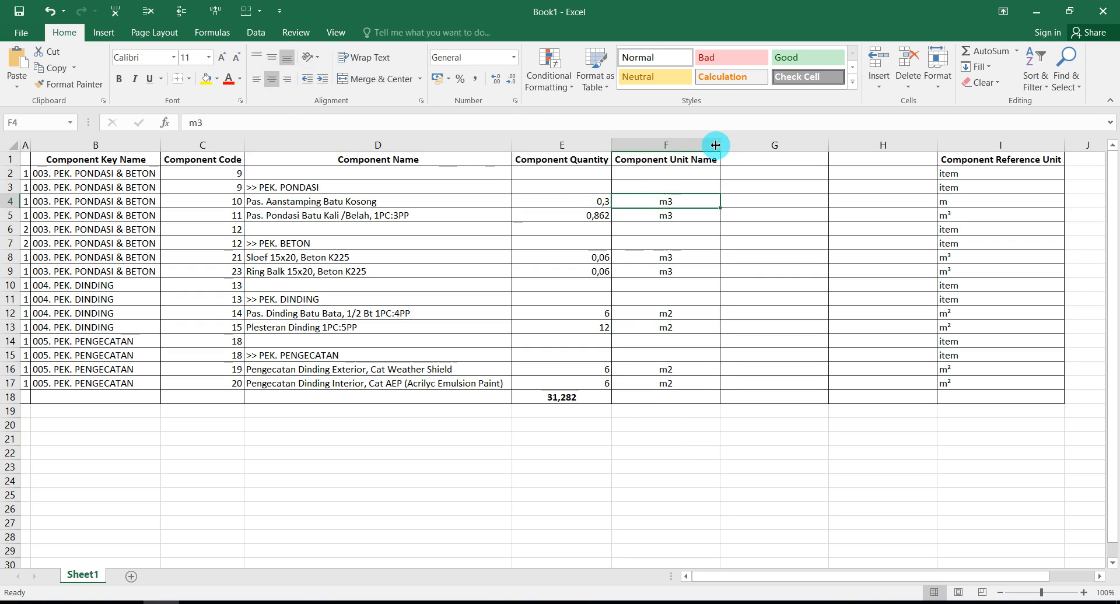
left_click_drag(720, 144, 687, 144)
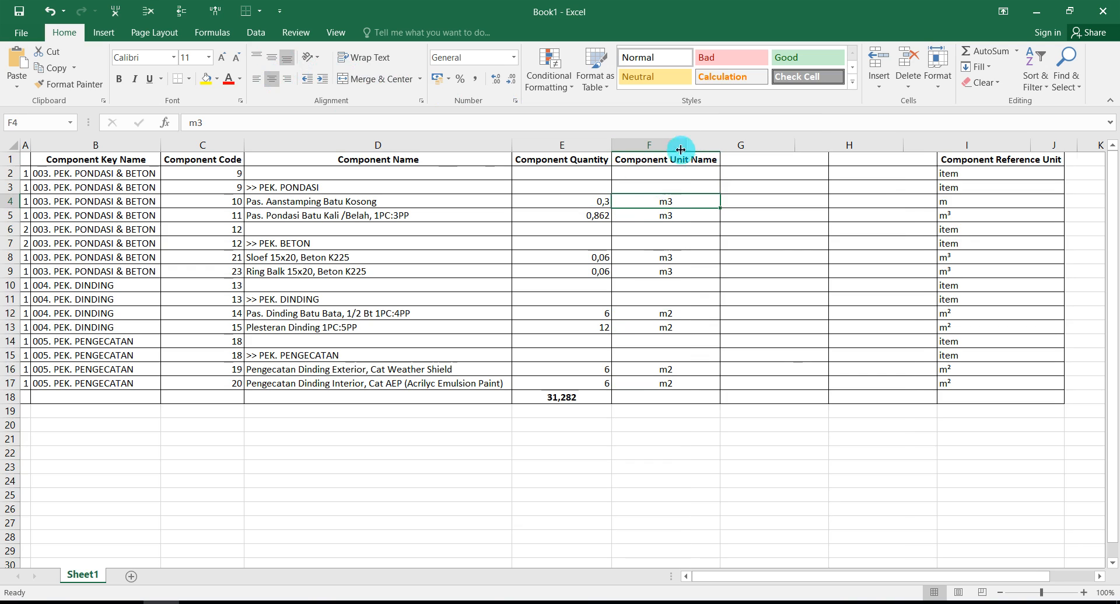
left_click(489, 159)
left_click(182, 10)
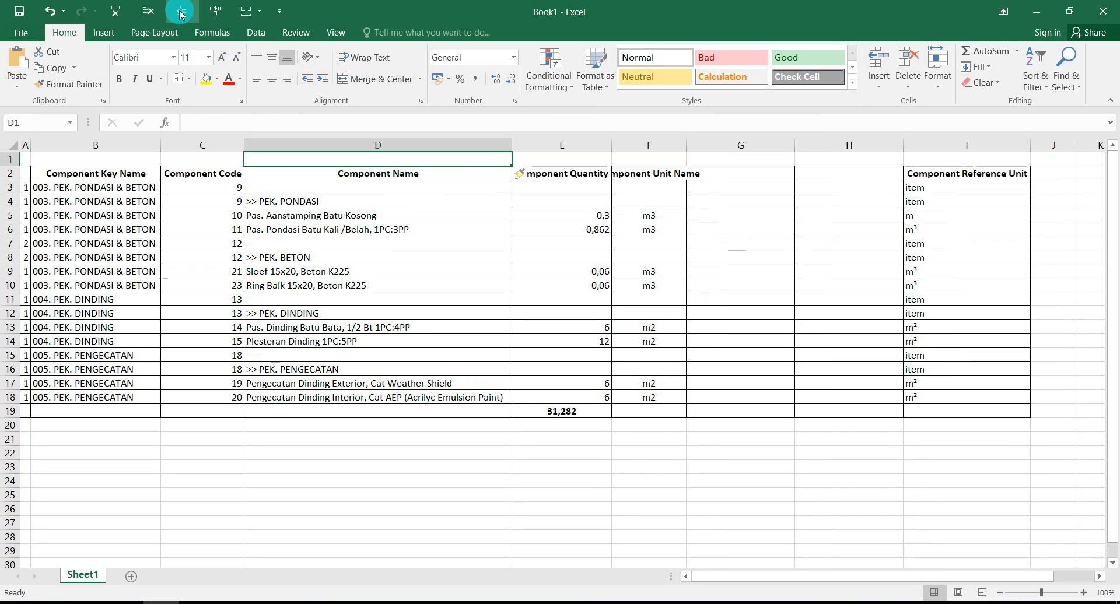
- Wrap the text of the Component Unit Name header in cell F2
left_click(697, 242)
left_click(661, 172)
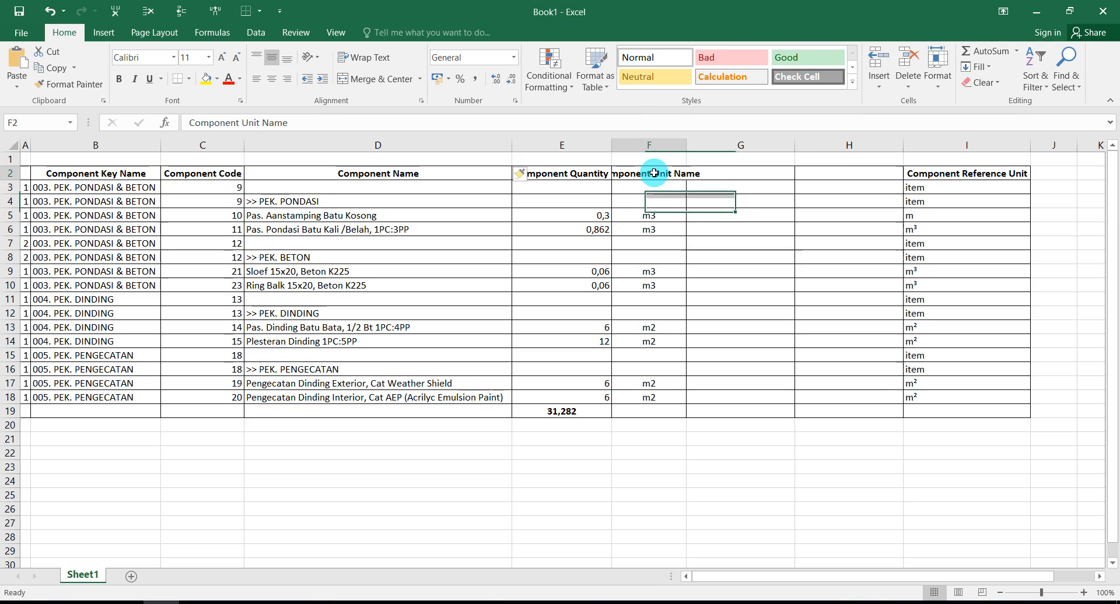
left_click(364, 57)
left_click(500, 271)
- Format the Component Quantity cells E3:E18 as Accounting with 3 decimal places and no currency symbol
left_click(565, 270)
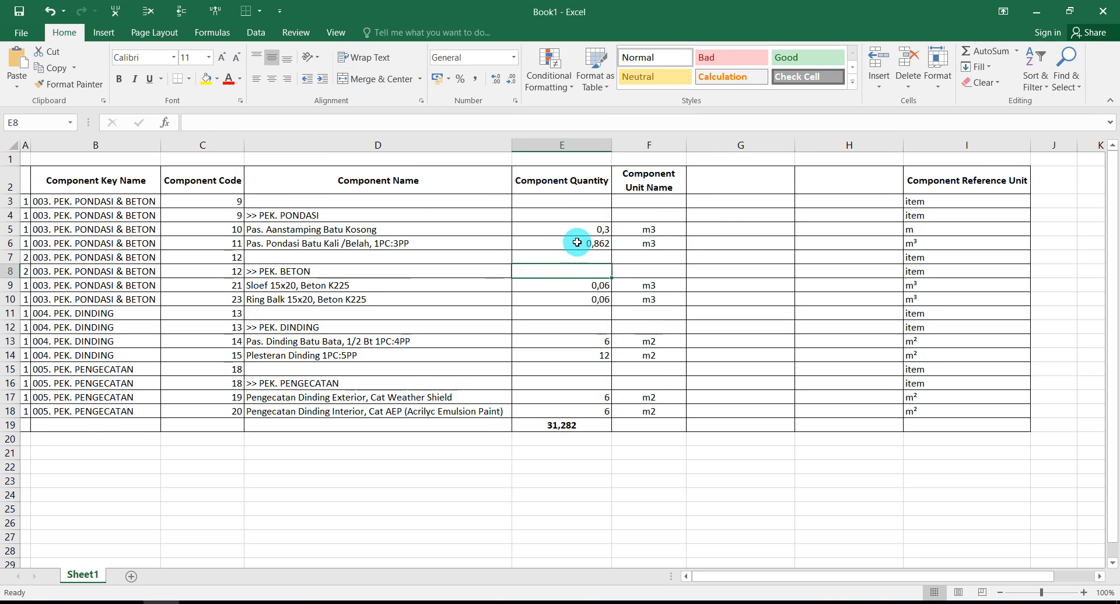
left_click_drag(572, 202, 571, 407)
right_click(572, 408)
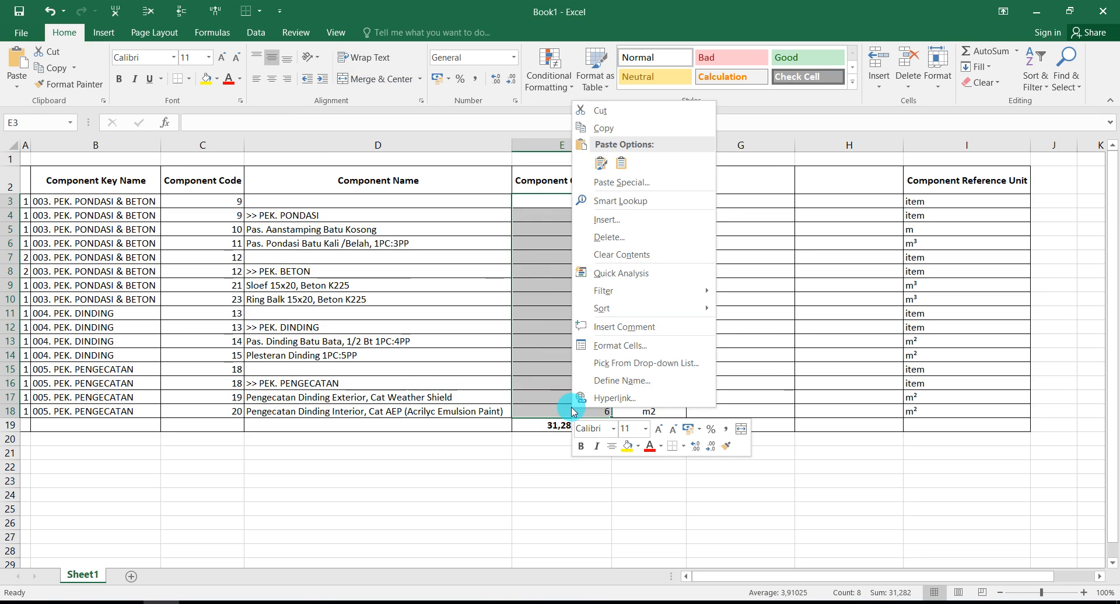
left_click(606, 348)
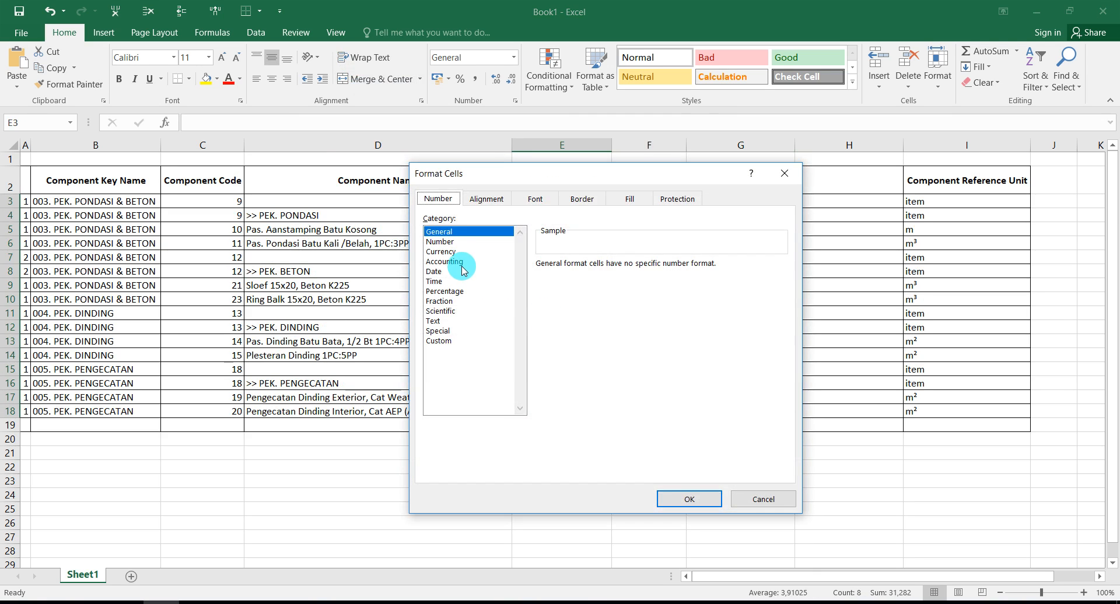
left_click(461, 261)
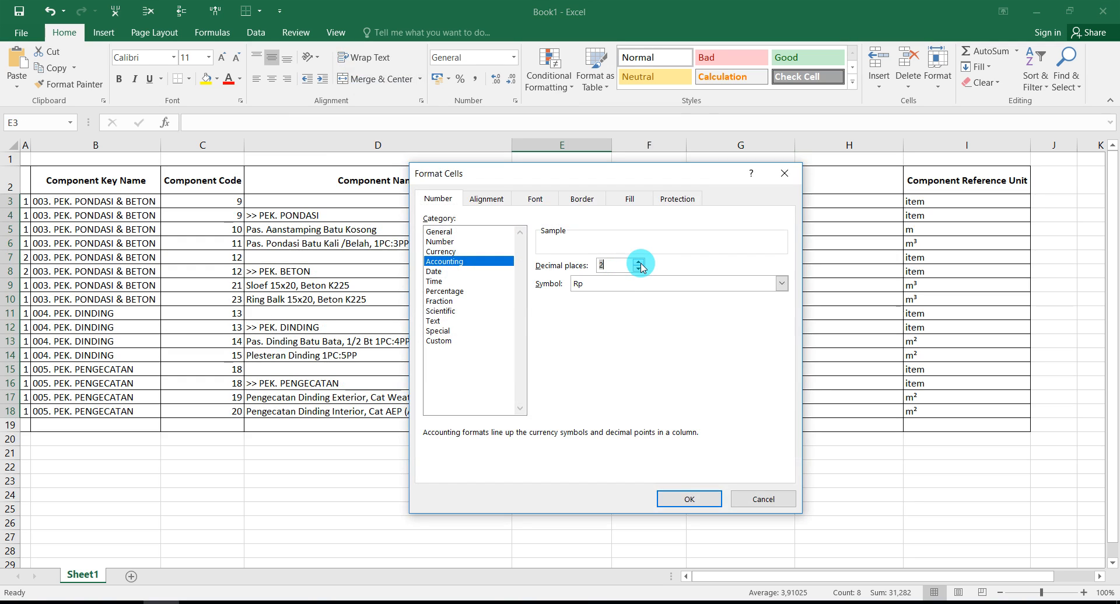
left_click(657, 283)
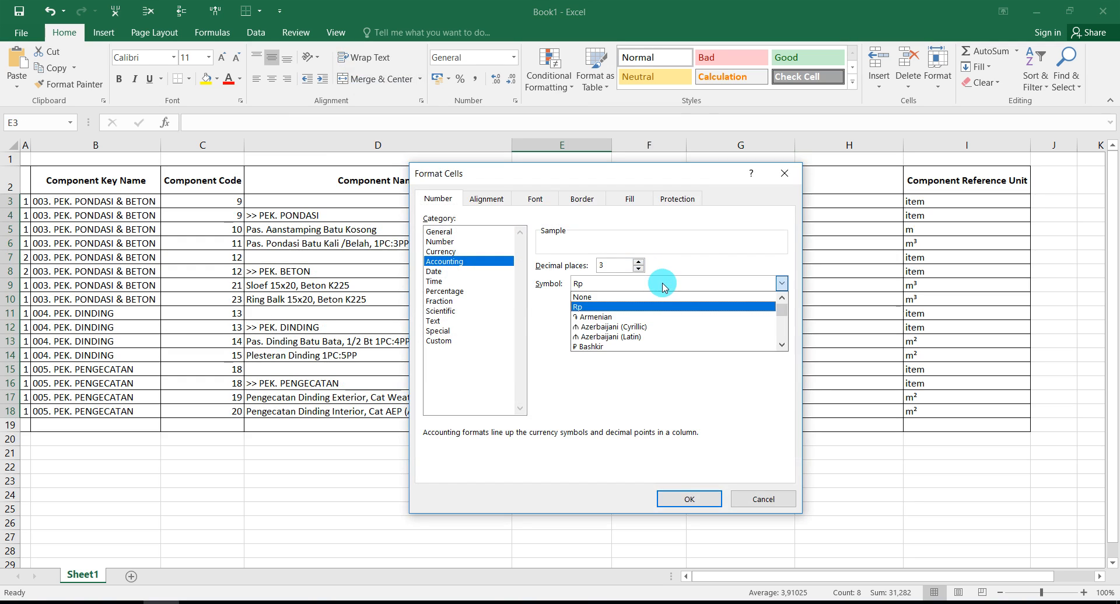
left_click(622, 302)
left_click(689, 498)
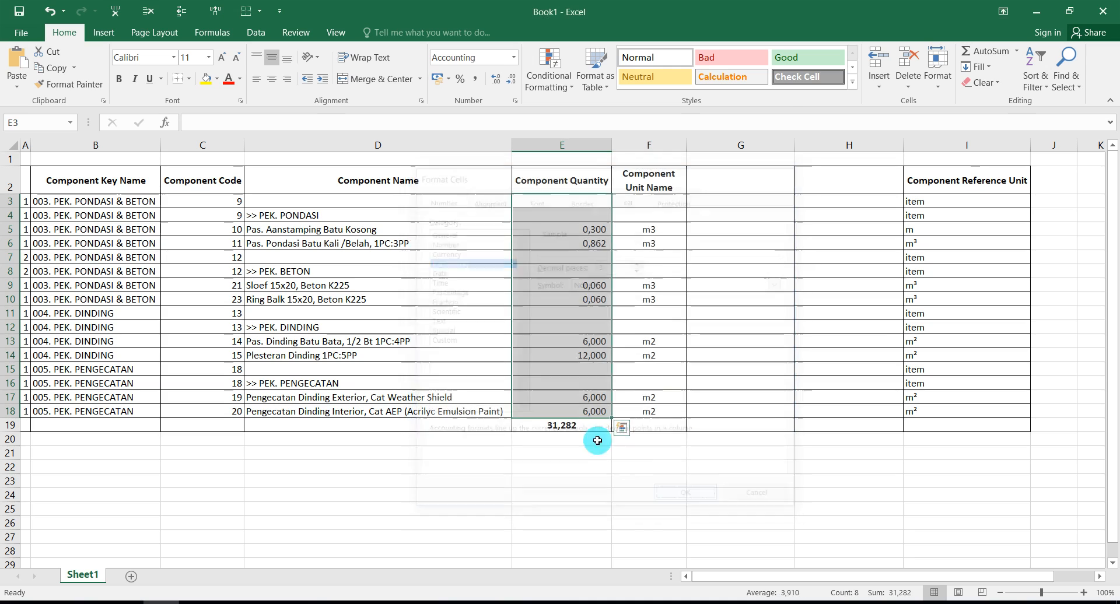
- Clear the quantity total in cell E19
left_click(543, 426)
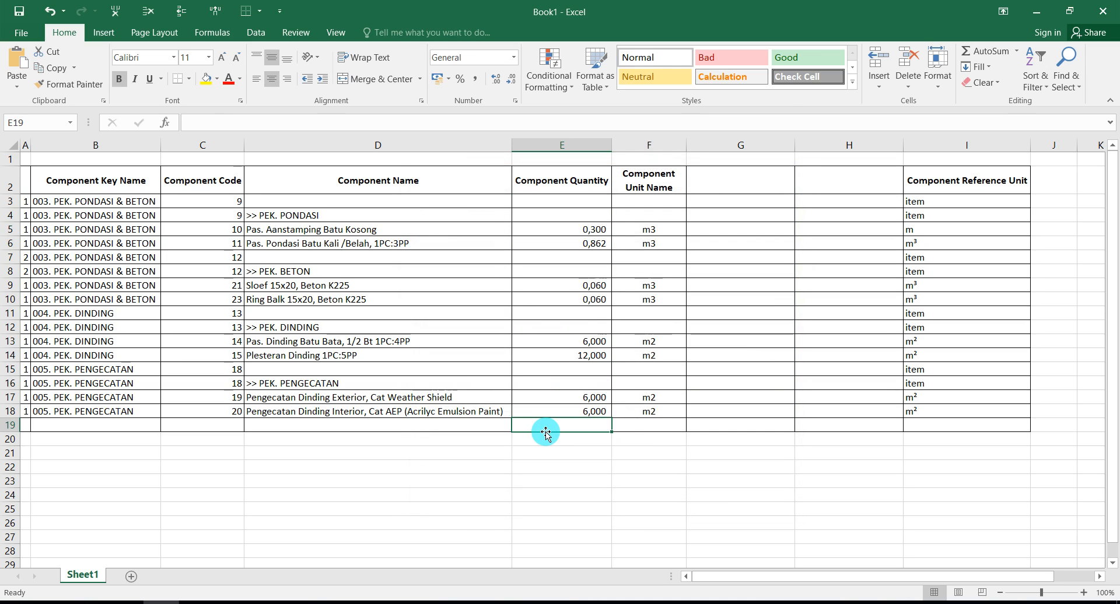
left_click(625, 449)
- Enter the headers "Harga Satuan" in G2 and "Jml Harga" in H2 for the two empty columns
left_click(709, 185)
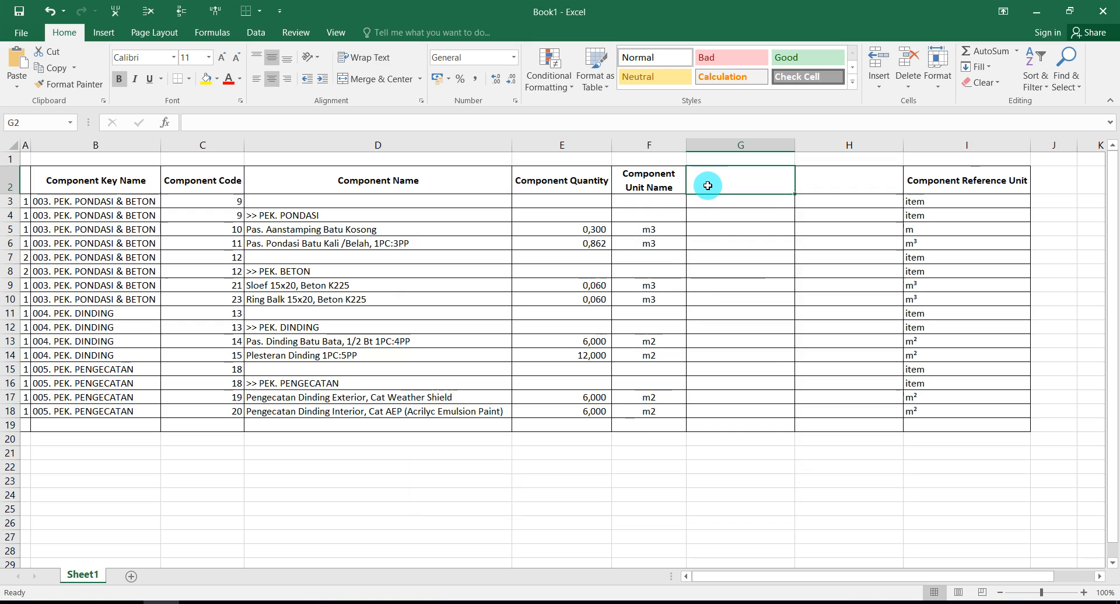
type("Harga Satuan")
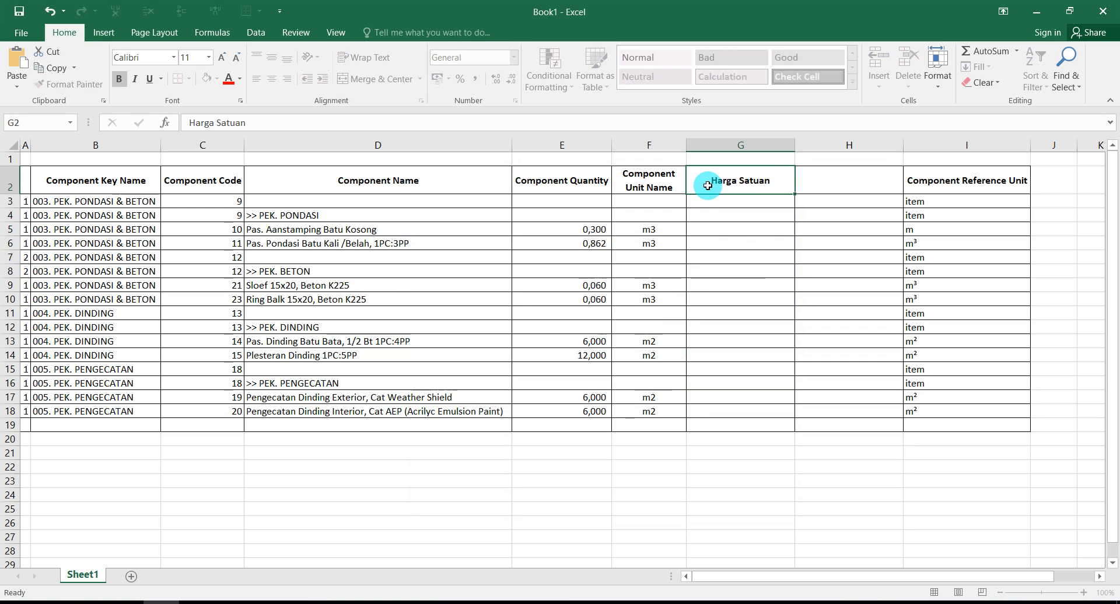
key("Tab")
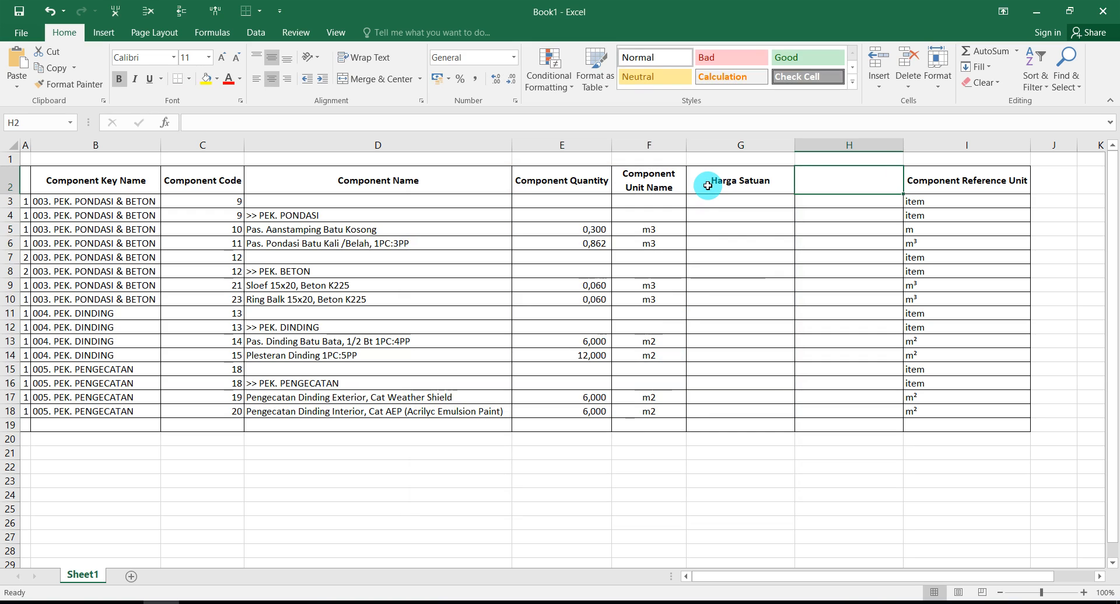
type("Jml")
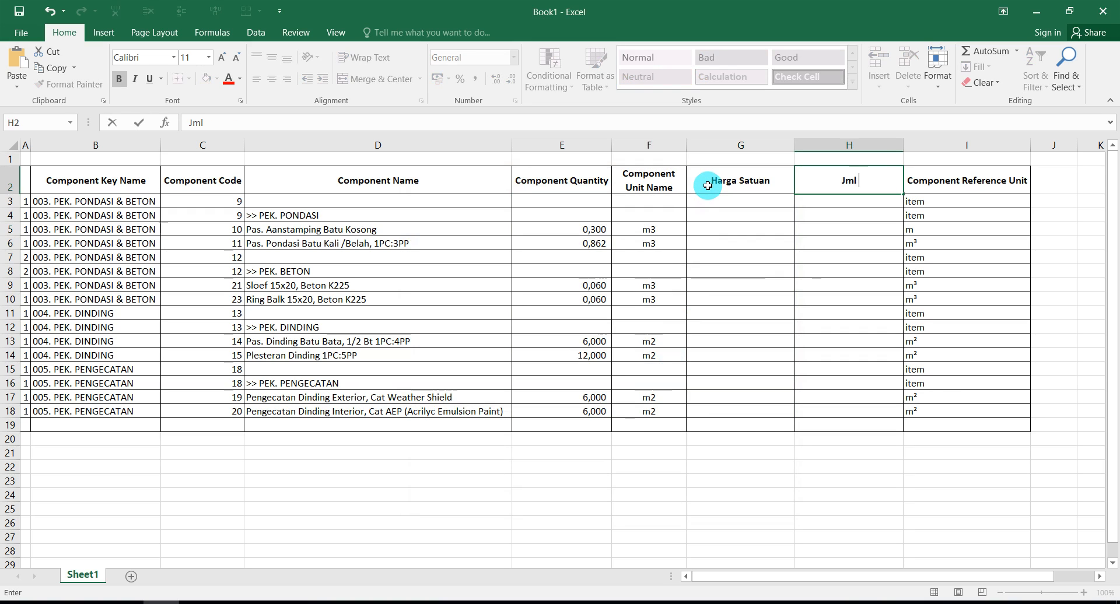
type(" Harga")
- Enter 750000 as the Harga Satuan for Pas. Aanstamping Batu Kosong in G5
left_click(712, 245)
left_click(713, 227)
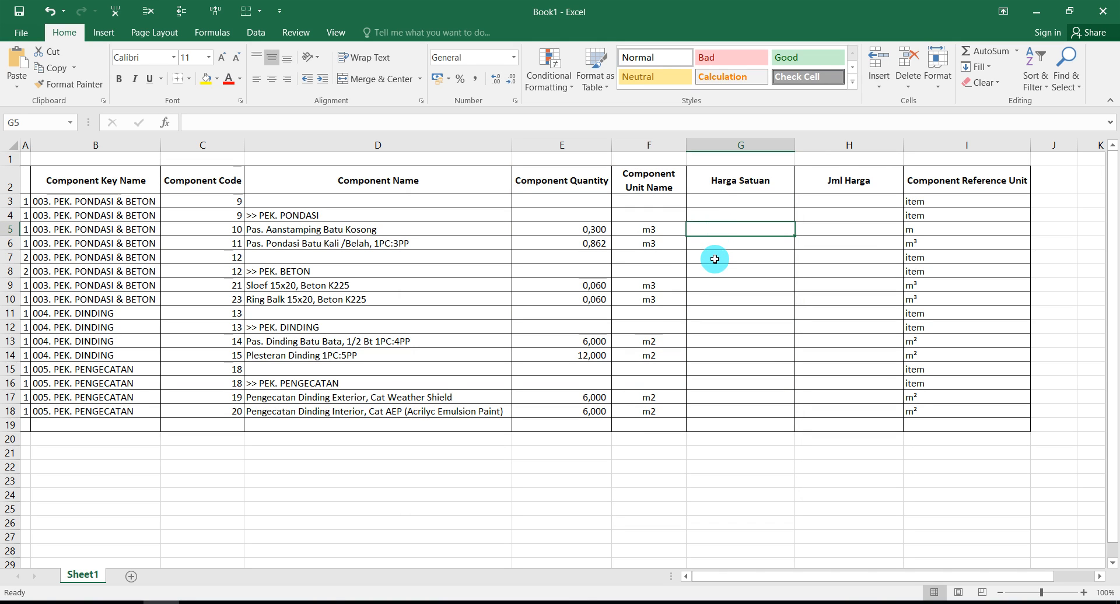
type("750000")
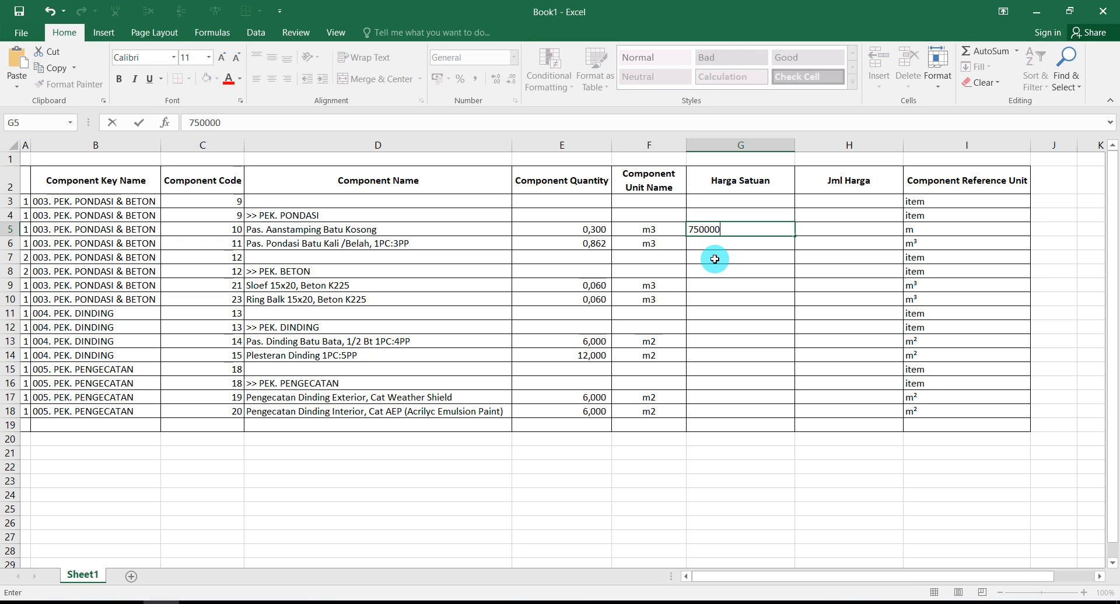
key("Return")
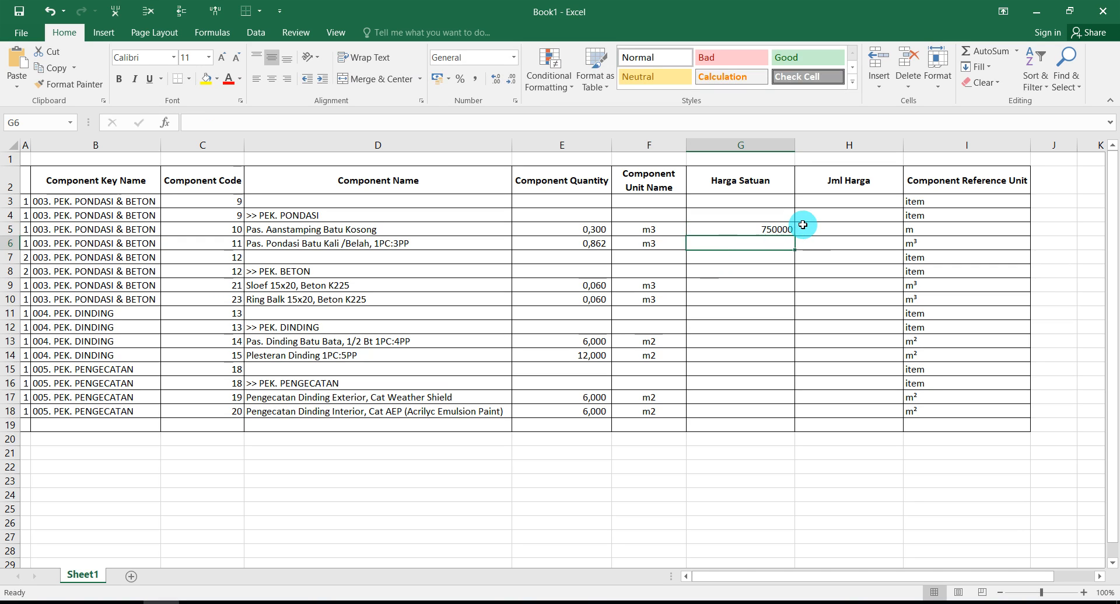
- Format the Harga Satuan and Jml Harga cells G3:H19 as Accounting with 2 decimal places and the Rp symbol
left_click(782, 229)
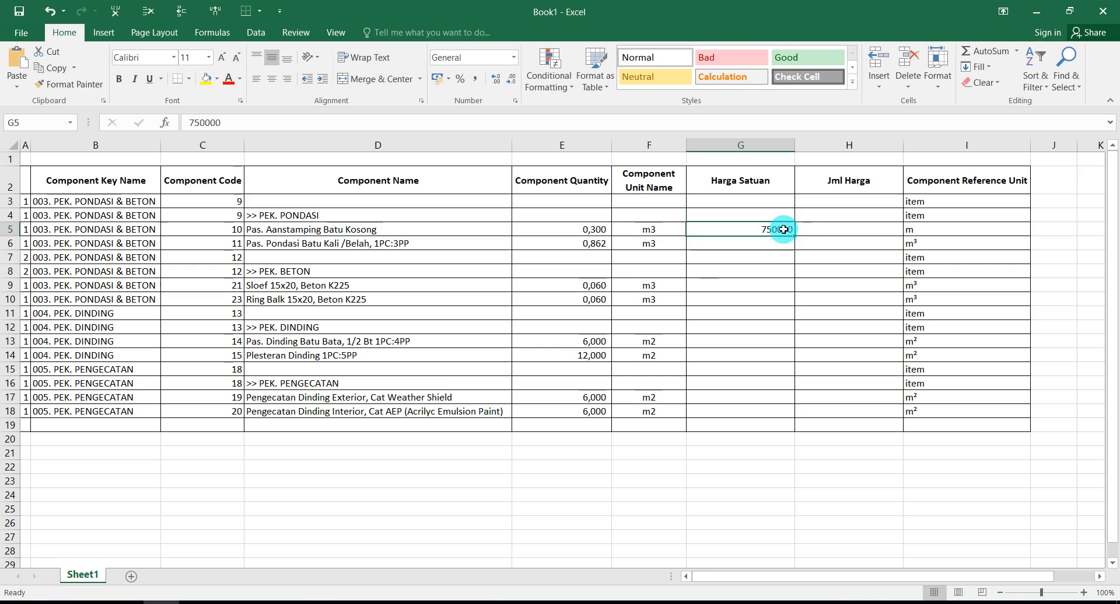
left_click_drag(755, 200, 850, 424)
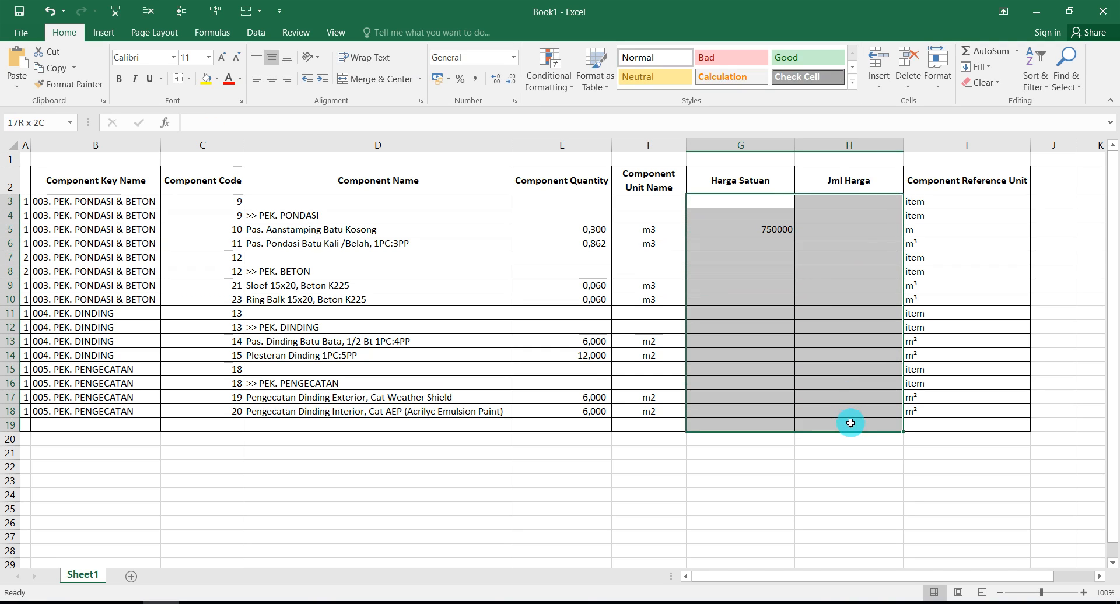
left_click(941, 91)
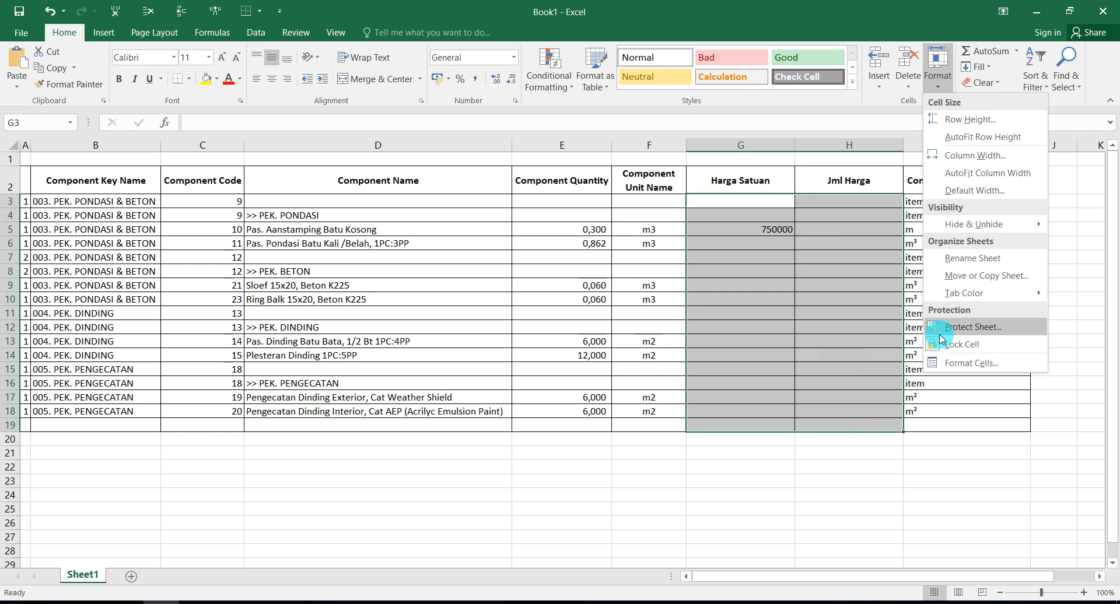
left_click(941, 360)
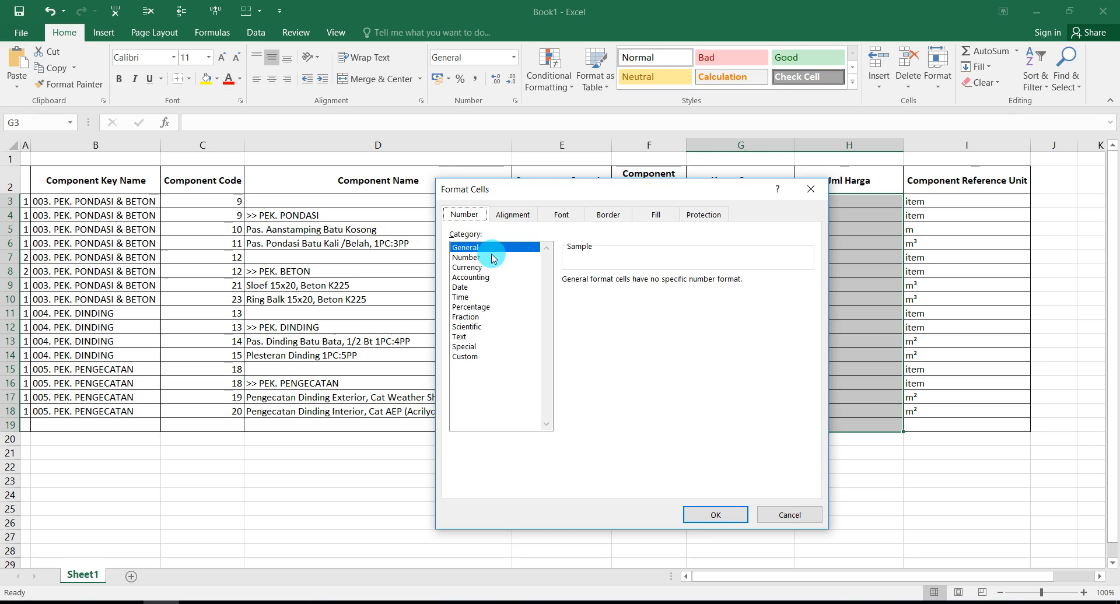
left_click(475, 279)
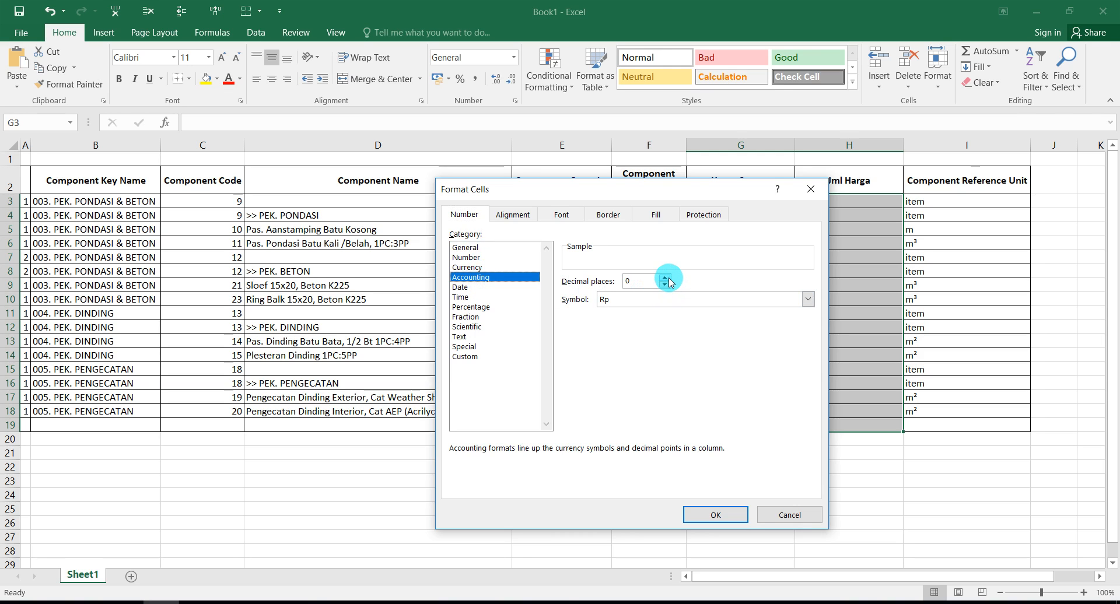
left_click(716, 515)
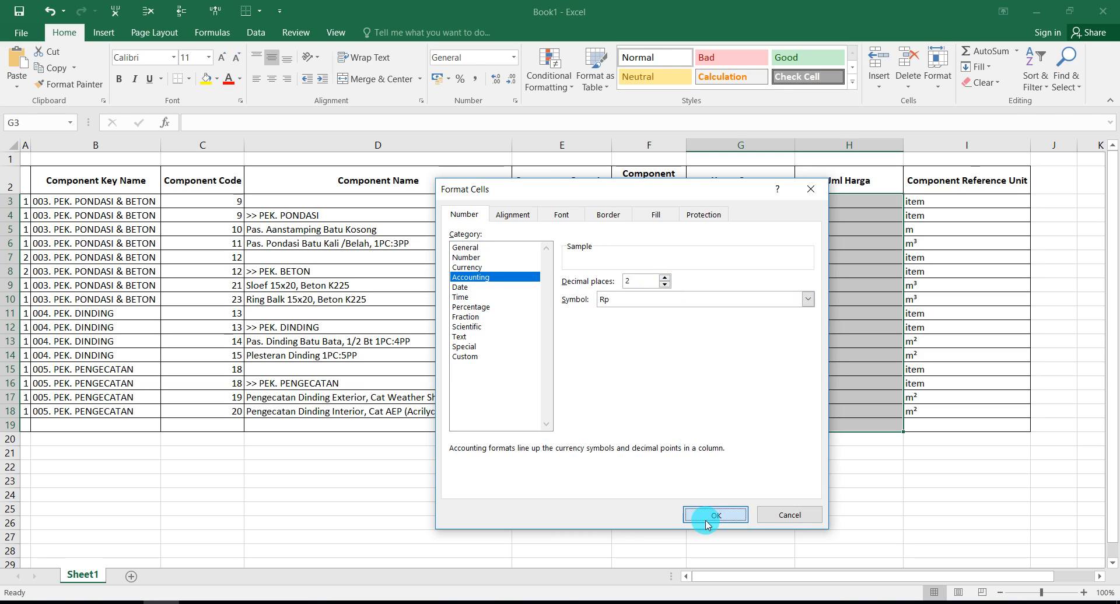
left_click(793, 272)
- Calculate the Jml Harga for Pas. Aanstamping Batu Kosong in H5 by multiplying quantity E5 by unit price G5
left_click(830, 234)
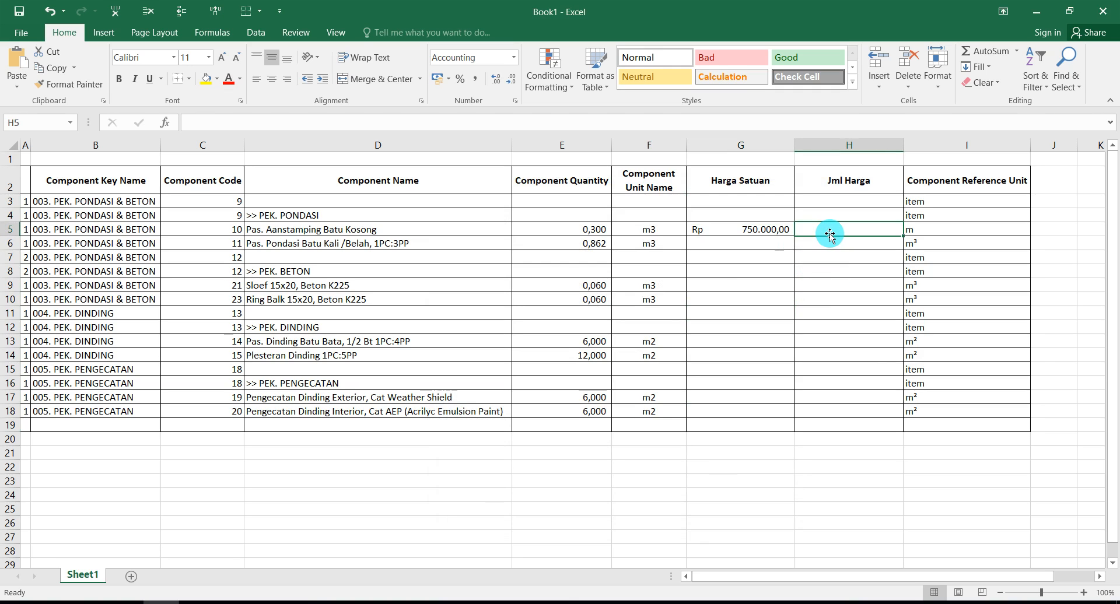
type("=")
left_click(594, 229)
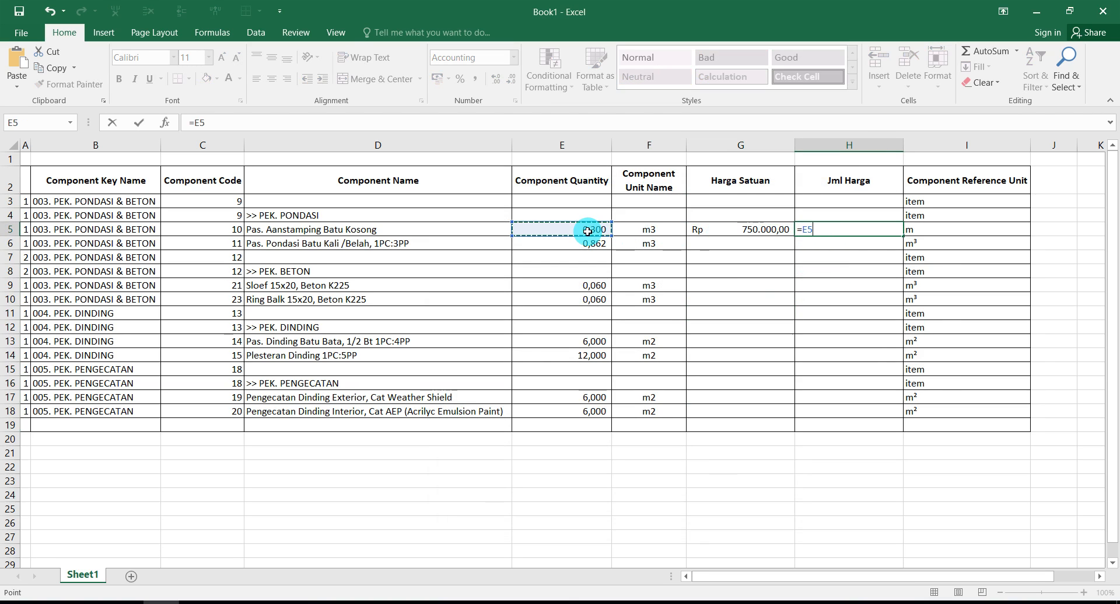
type("*")
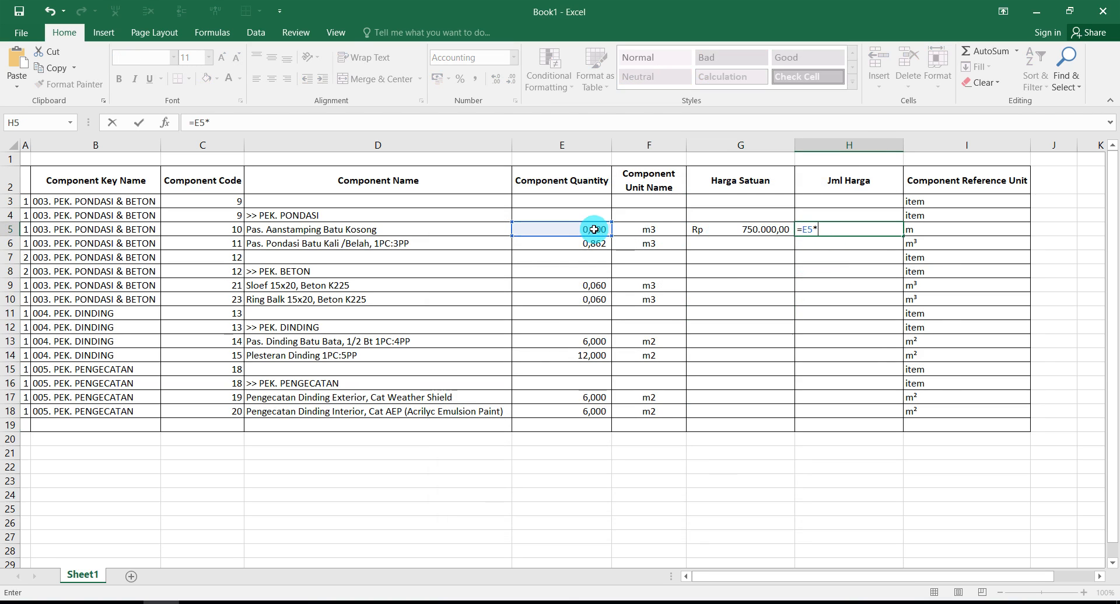
left_click(762, 229)
key("Return")
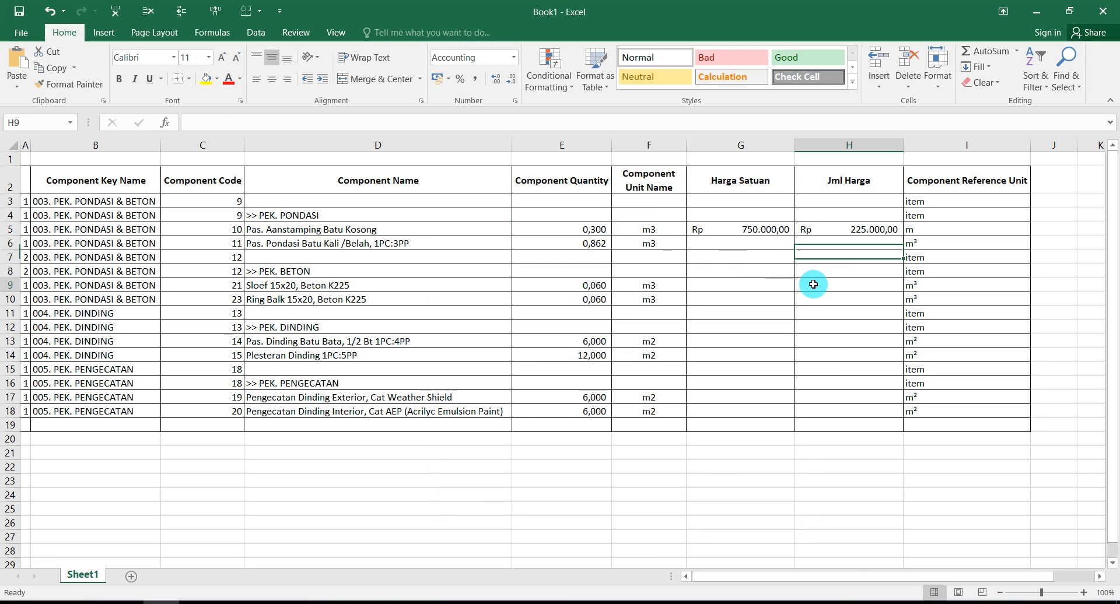
left_click(812, 285)
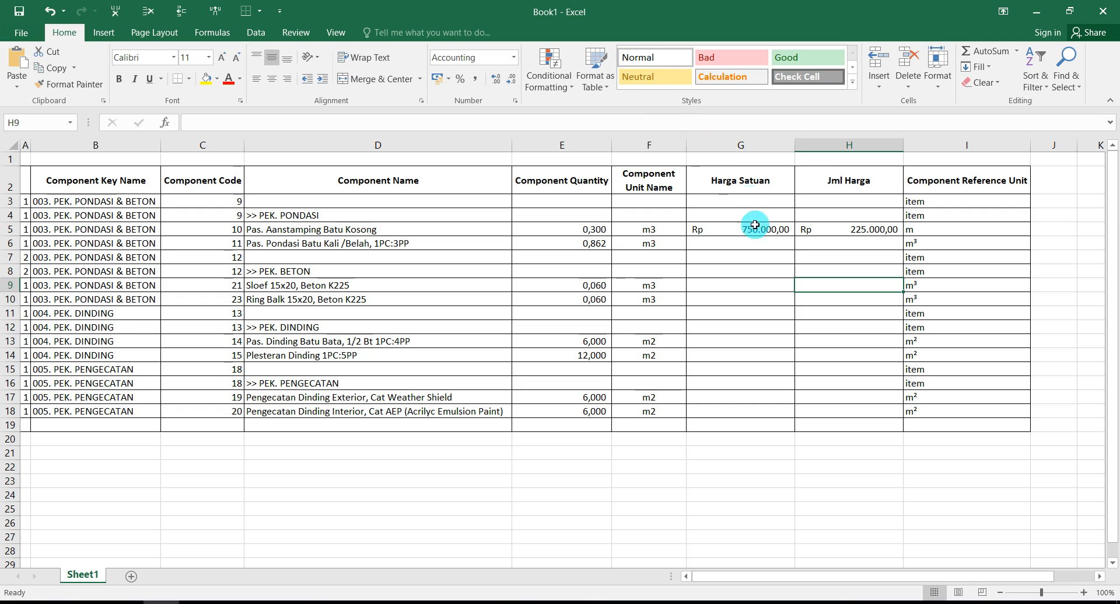
left_click(756, 271)
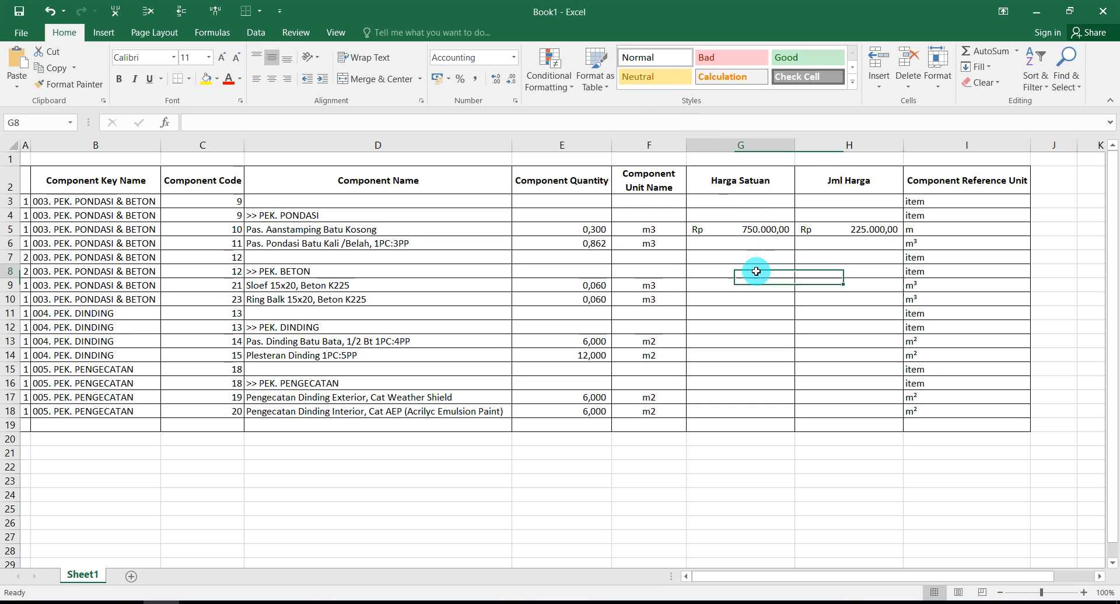
- Copy the unit price and total formula from G5:H5 to the Pas. Pondasi Batu Kali row, starting at G6
left_click(753, 227)
left_click_drag(754, 228, 852, 229)
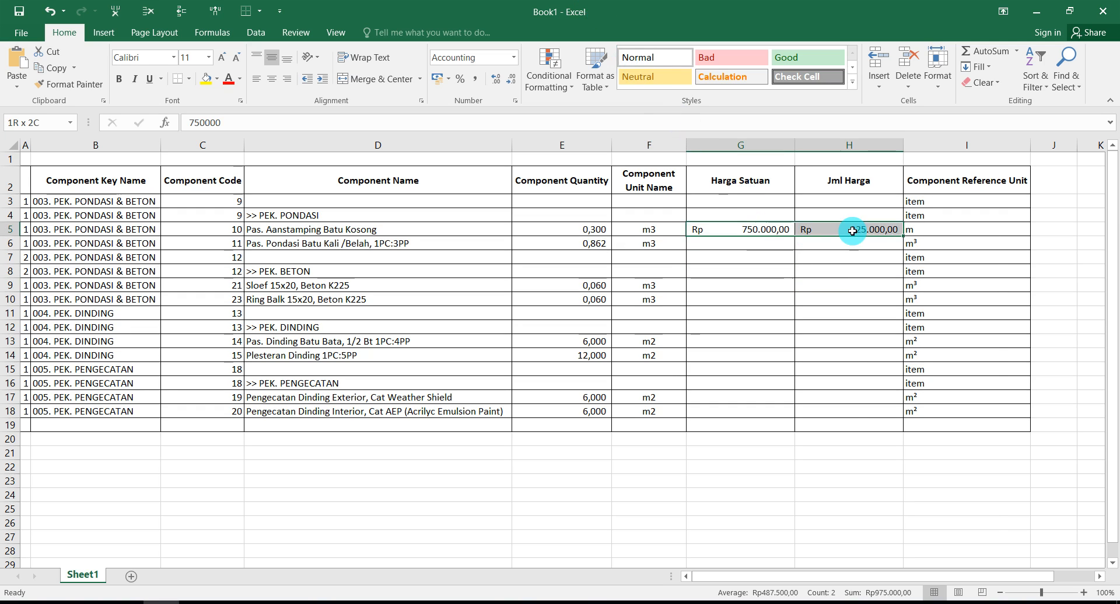
right_click(853, 229)
left_click(884, 258)
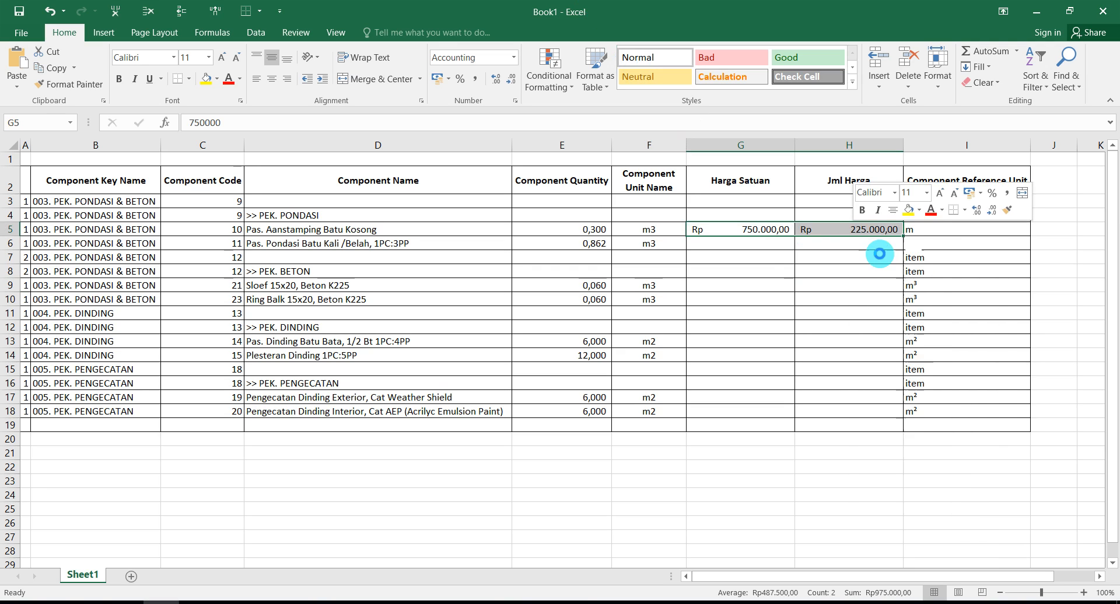
left_click(731, 243)
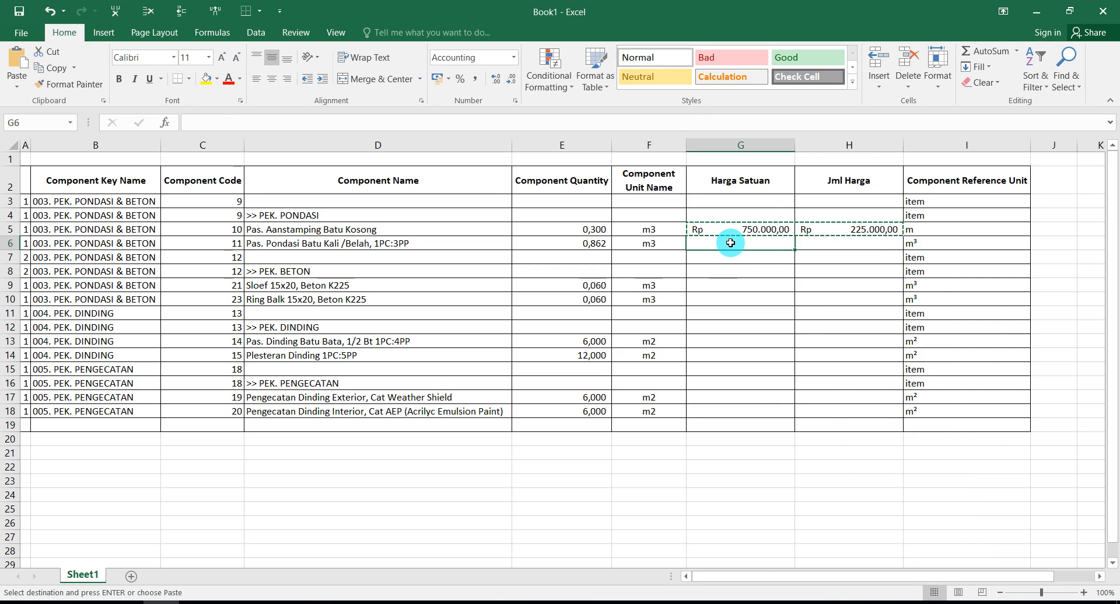
type("Rp 750.000,00\tRp 646.500,00")
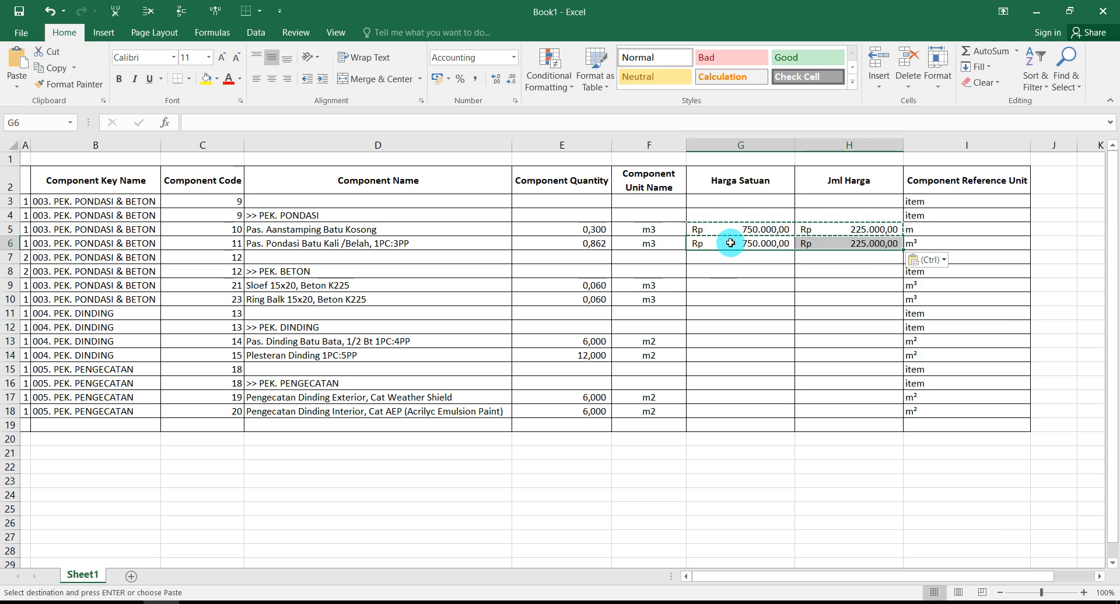
- Paste the copied unit price and total formula into columns G and H of rows 9, 10, 13, 14, 17 and 18
left_click(721, 285)
key("ctrl+v")
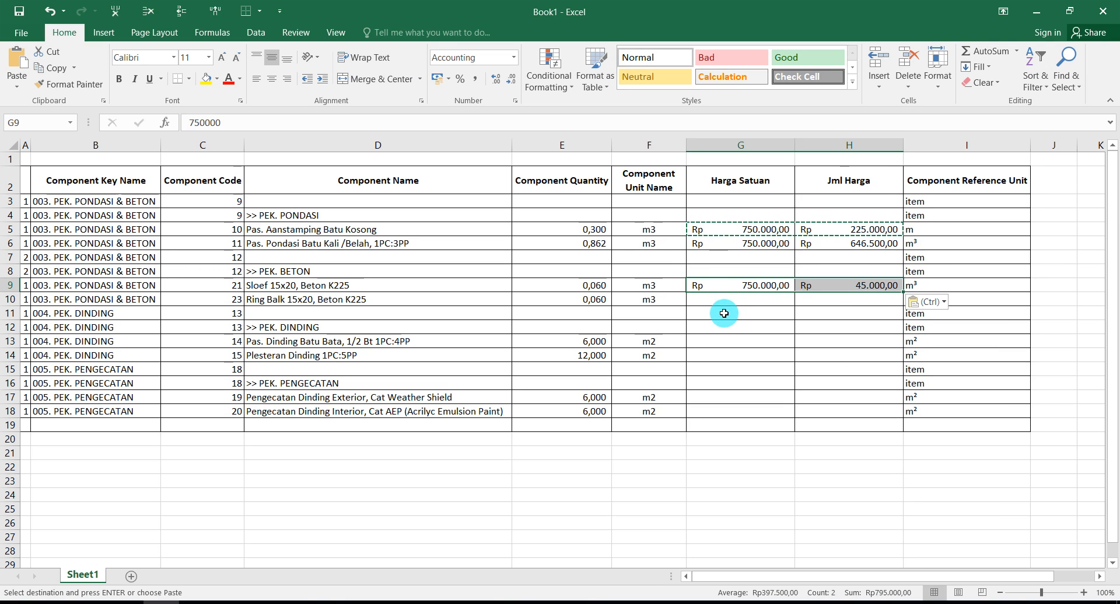
left_click(722, 300)
key("ctrl+v")
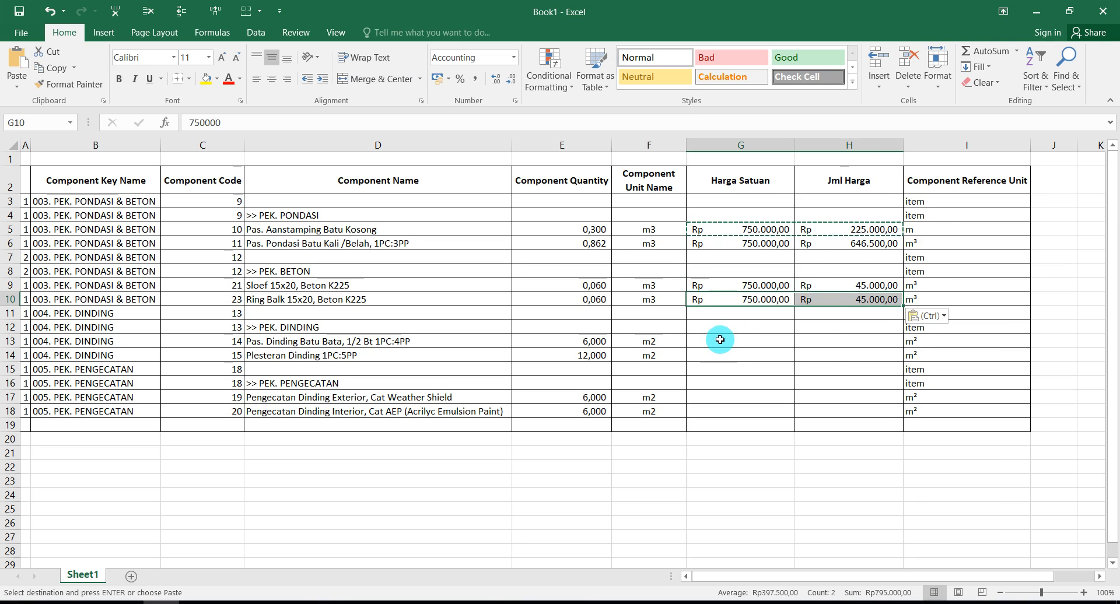
left_click_drag(723, 341, 723, 353)
key("ctrl+v")
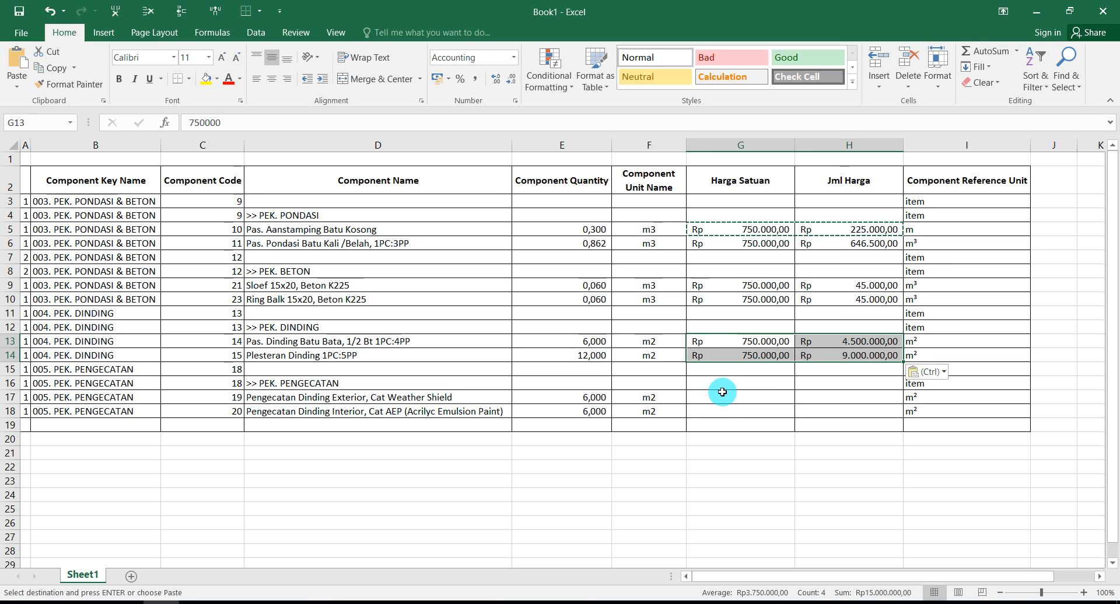
left_click_drag(722, 396, 723, 412)
key("ctrl+v")
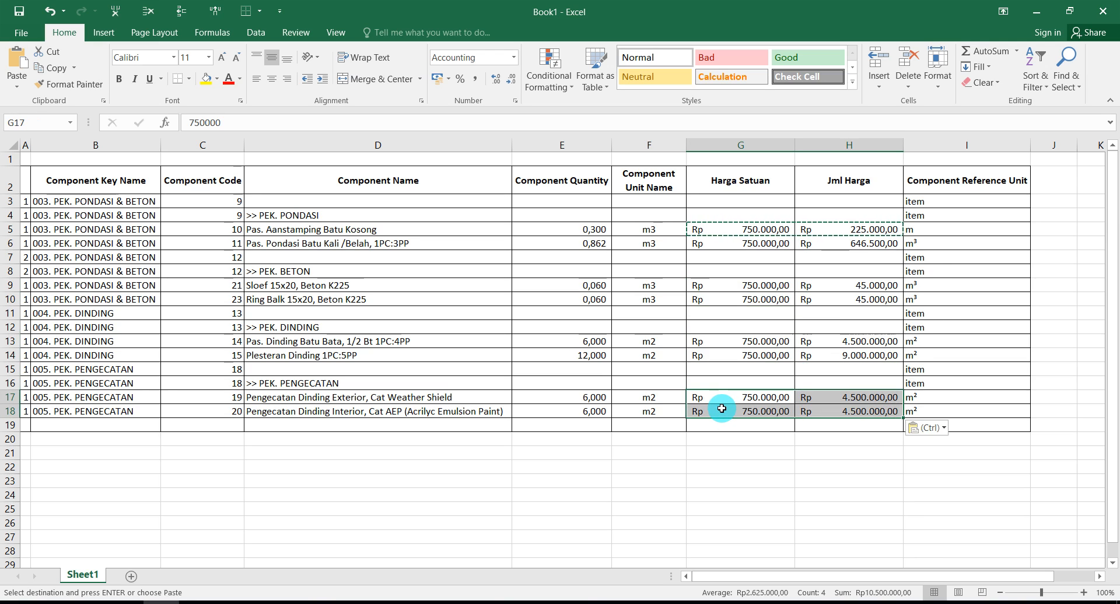
- Enter the label "Jumlah Total" in G20, make G20:H20 bold and right-align the label
left_click(734, 443)
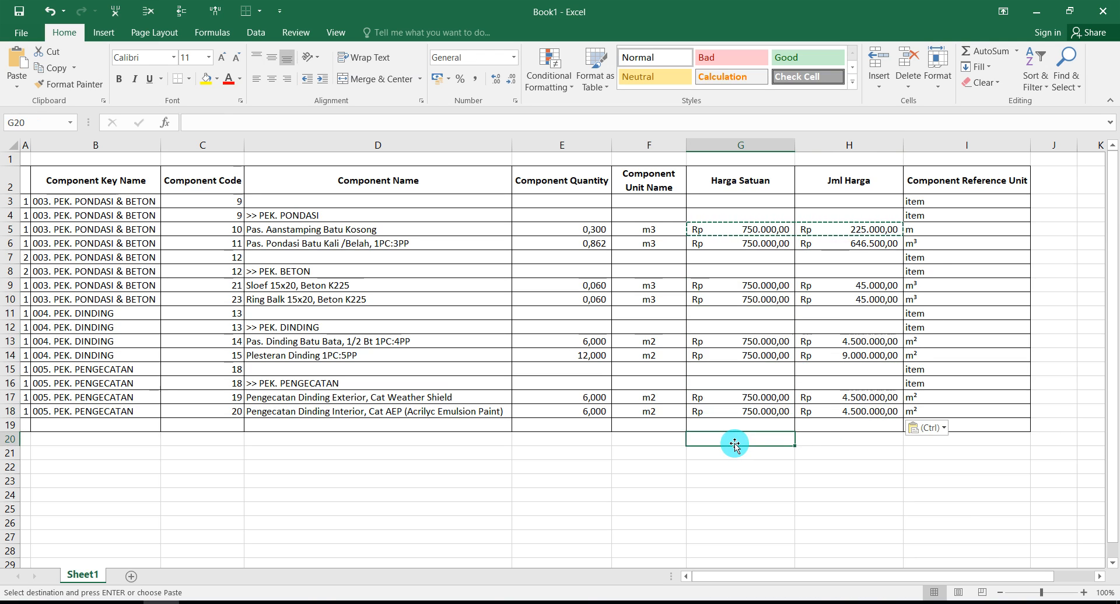
type("Jumlah T")
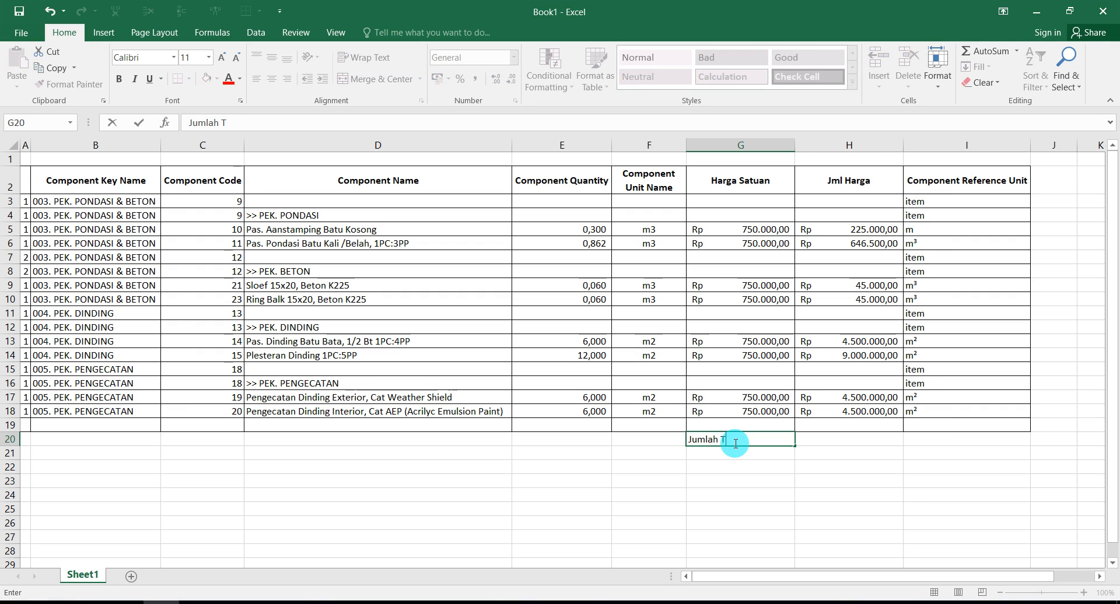
type("Otal")
left_click(735, 448)
left_click_drag(733, 438, 830, 438)
left_click(119, 79)
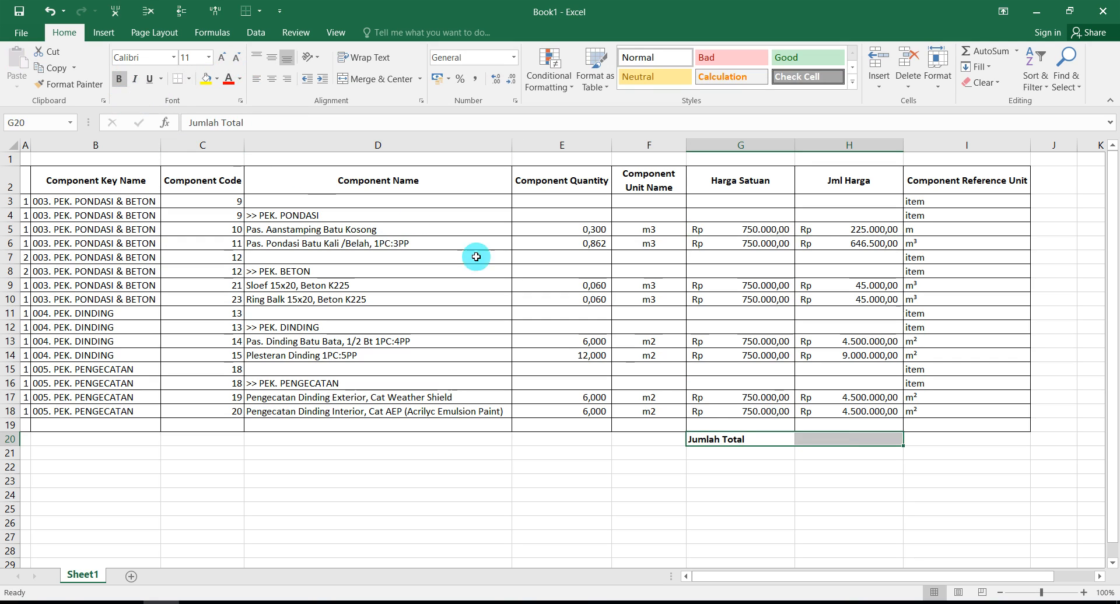
left_click(713, 440)
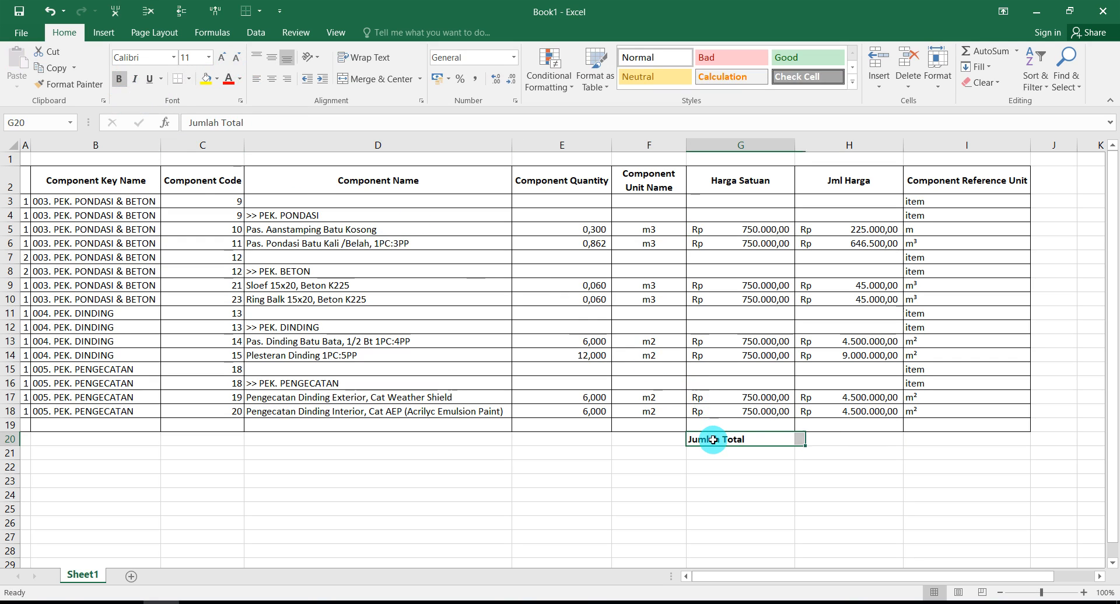
left_click(289, 84)
- Sum the Jml Harga values H3:H19 in cell H20
left_click(817, 439)
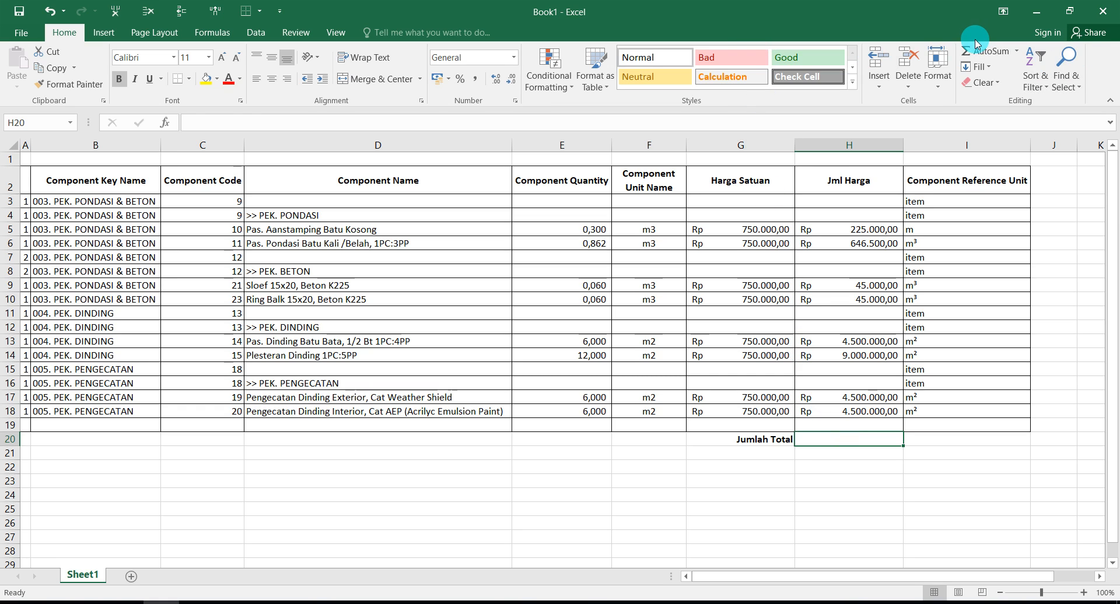
left_click(986, 51)
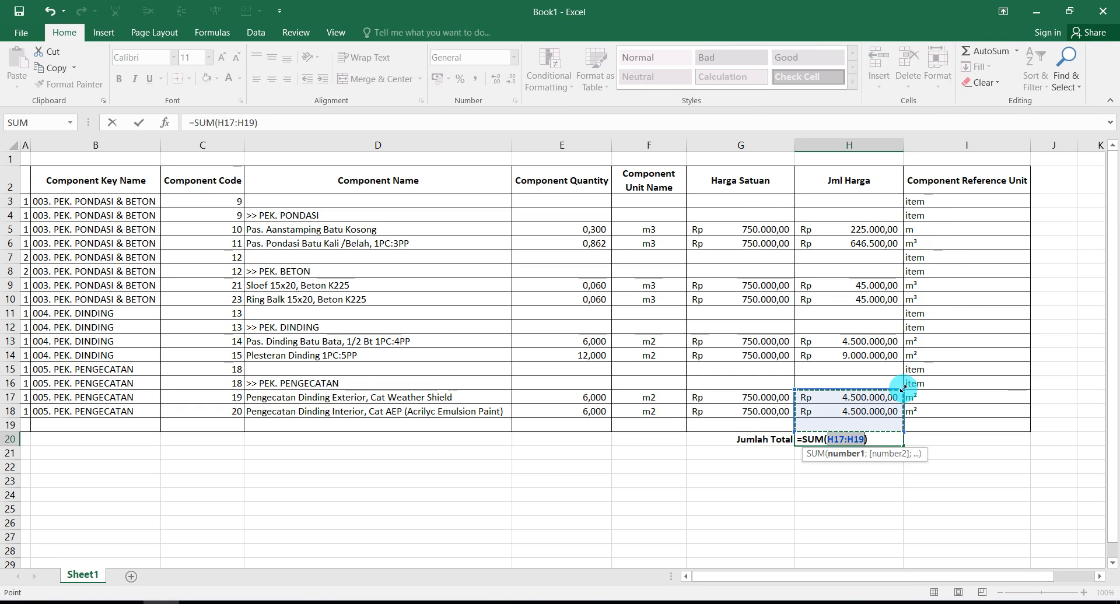
left_click_drag(902, 391, 897, 196)
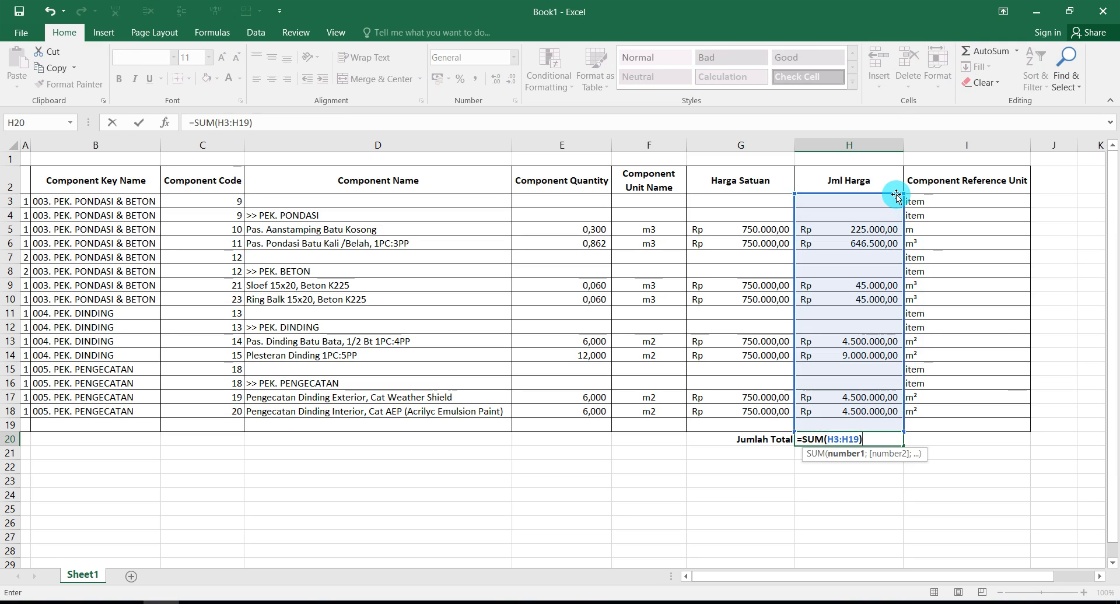
key("Return")
left_click(830, 476)
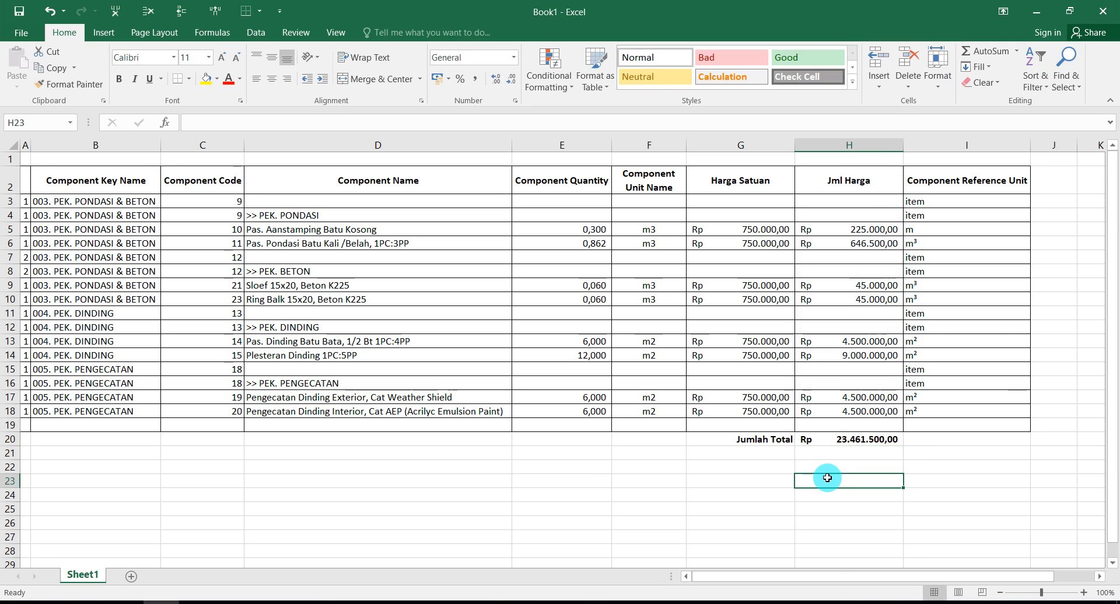
left_click(540, 541)
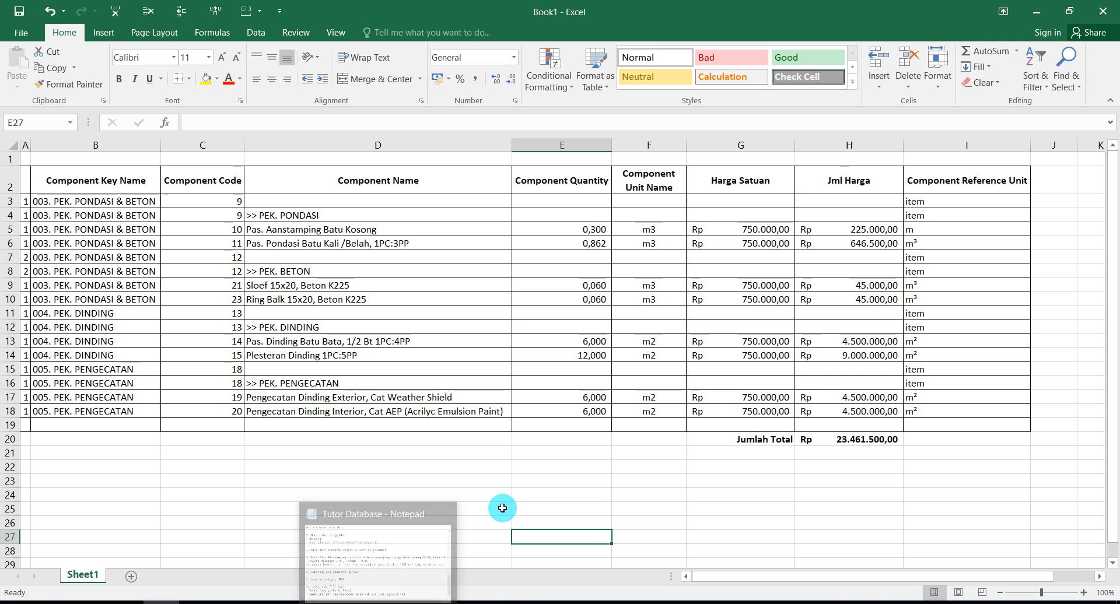
- Switch to the Tutor Database notes in Notepad and add the closing line "OK Sobat... Begitulah cara mengerjakan proyek dgn Data base" after a blank line
left_click(377, 603)
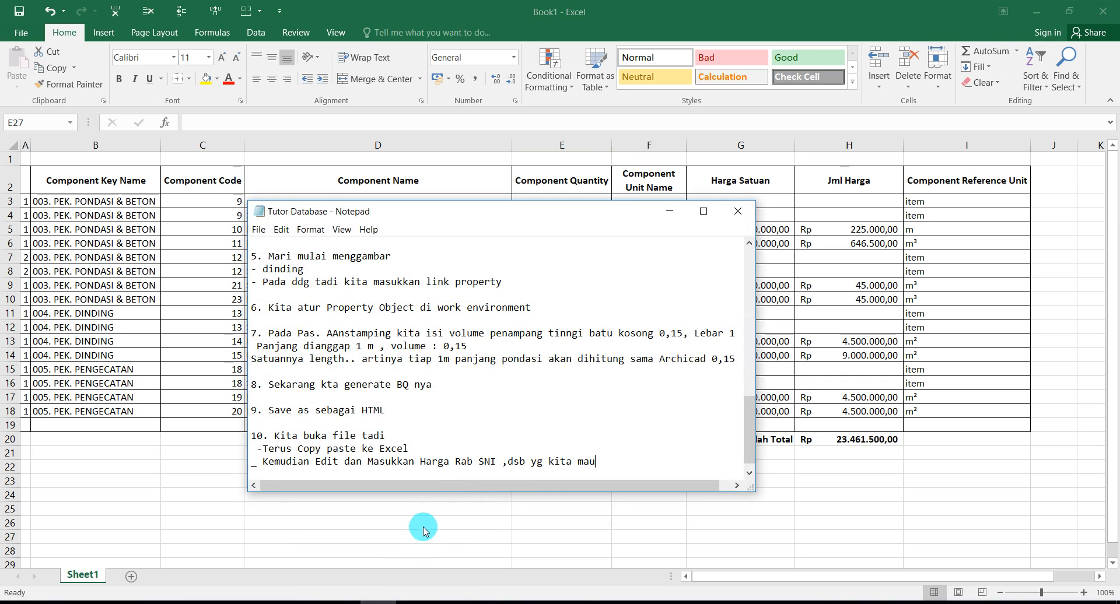
left_click(643, 460)
key("Return")
key("Return")
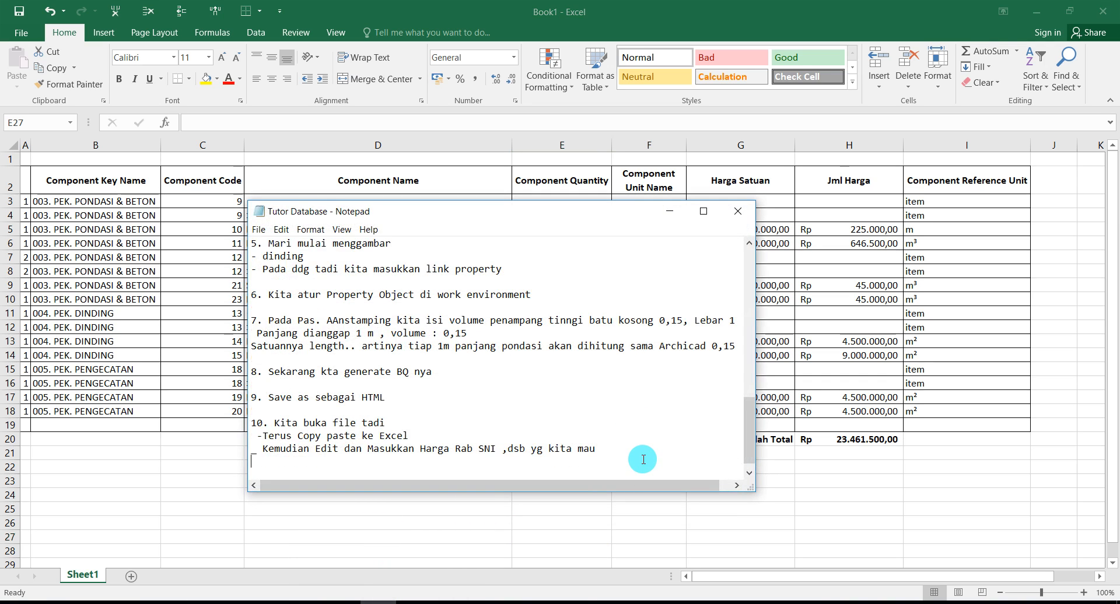
type("0K Sobat")
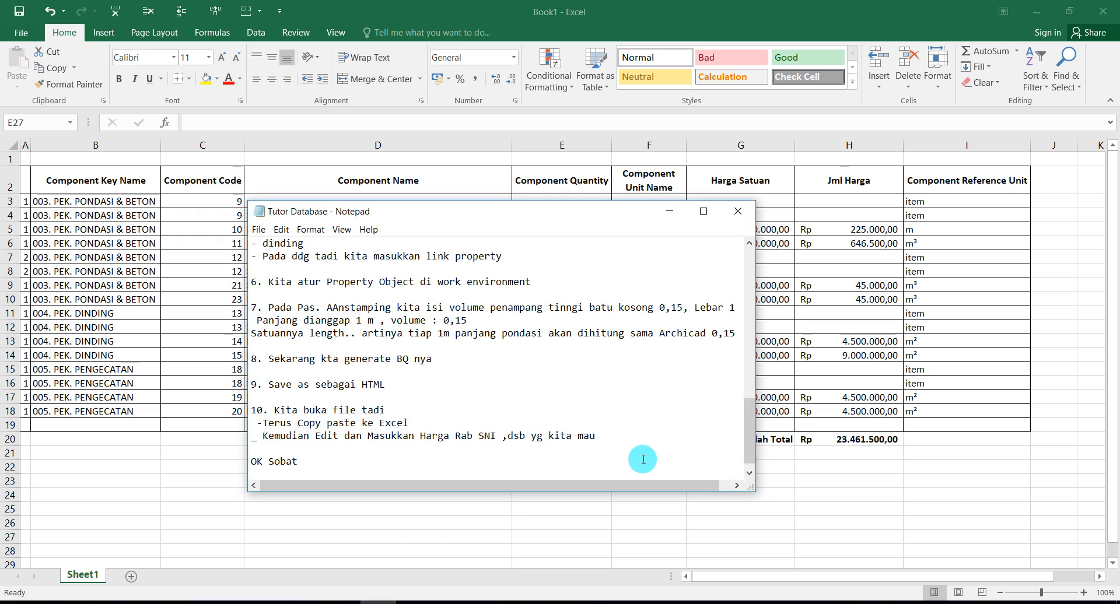
type("... Begitulah cara mengerj")
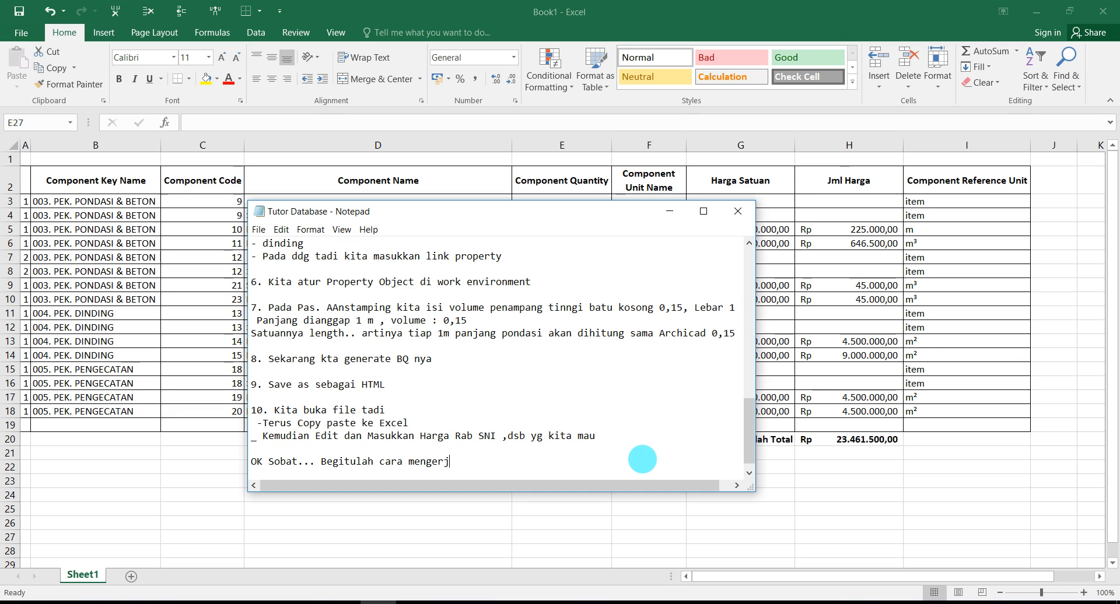
type("akan proyek dgn Data base")
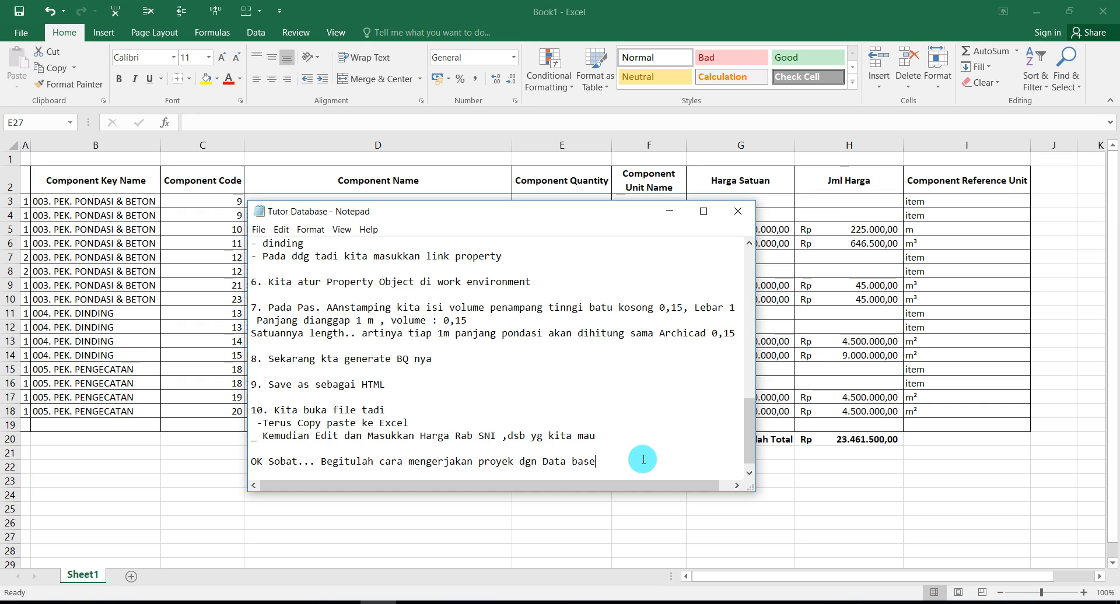
key("Return")
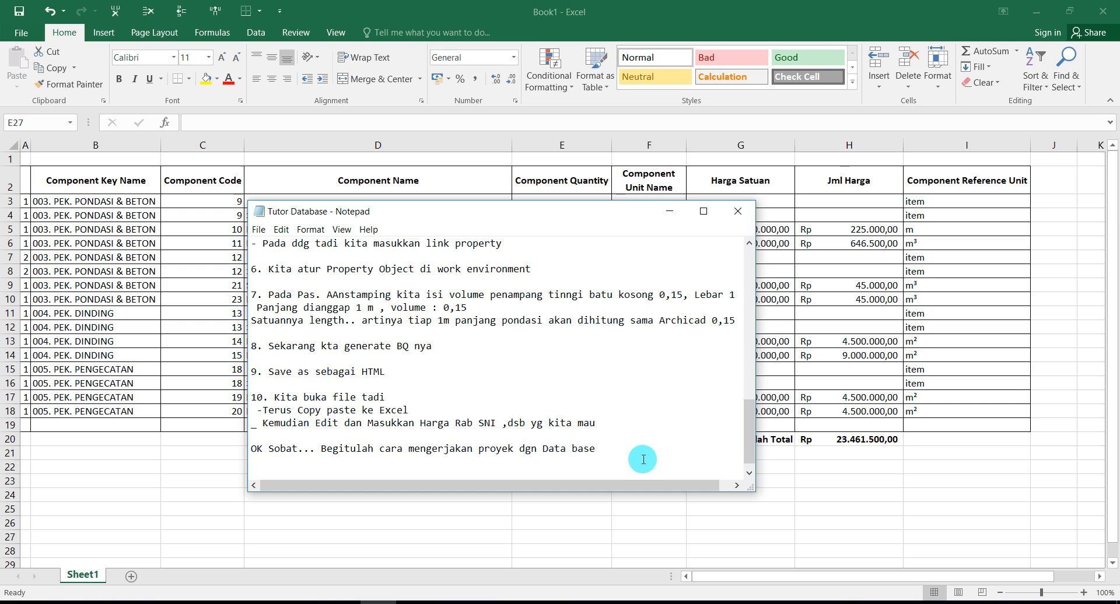
- Add the line "Nilai2 pada property tsb bisa diganti rupiah" below the closing sentence of the notes
type("Nilai2 tsb bisa digant")
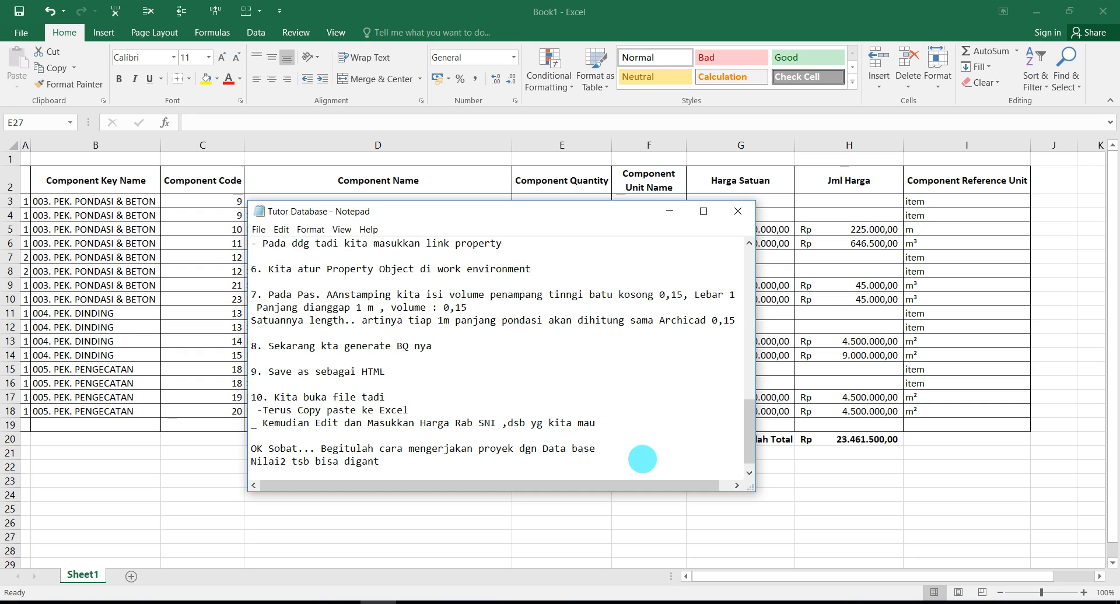
type("i rupiah")
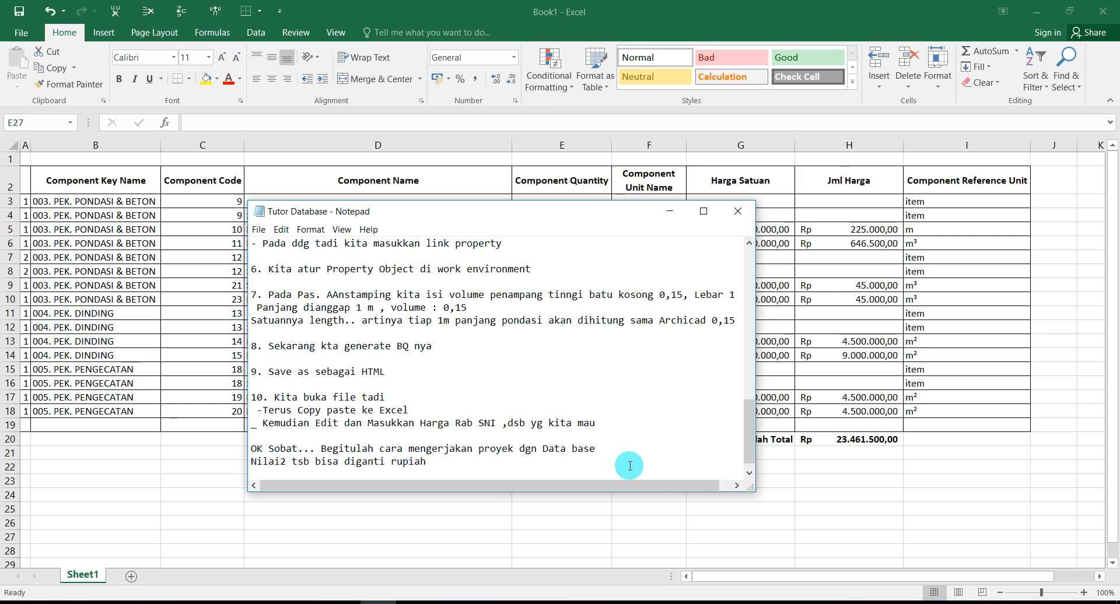
left_click(290, 465)
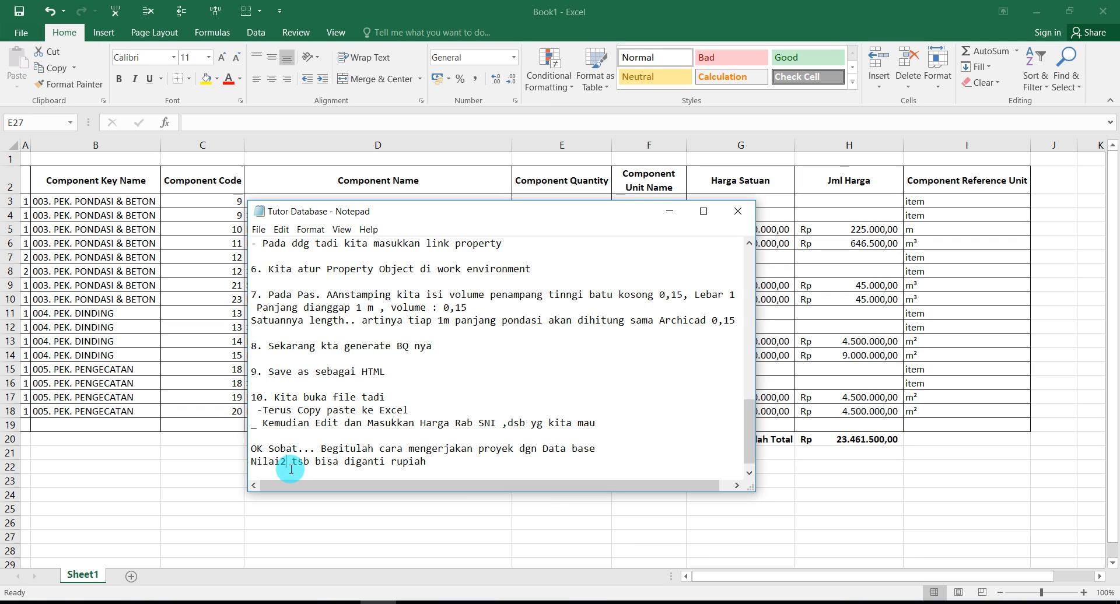
type("pada ")
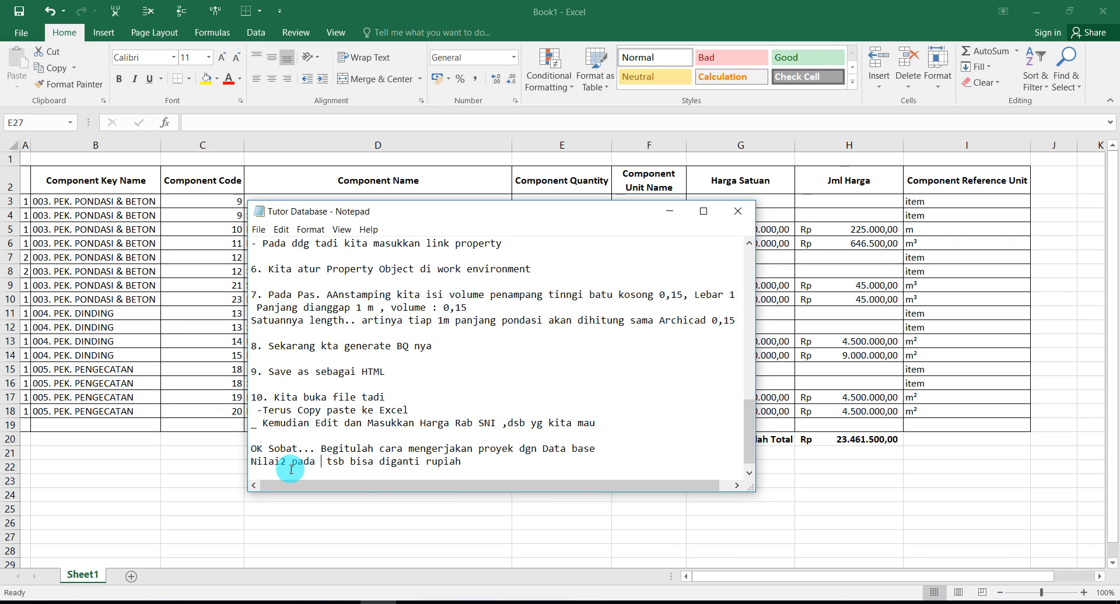
type("pro")
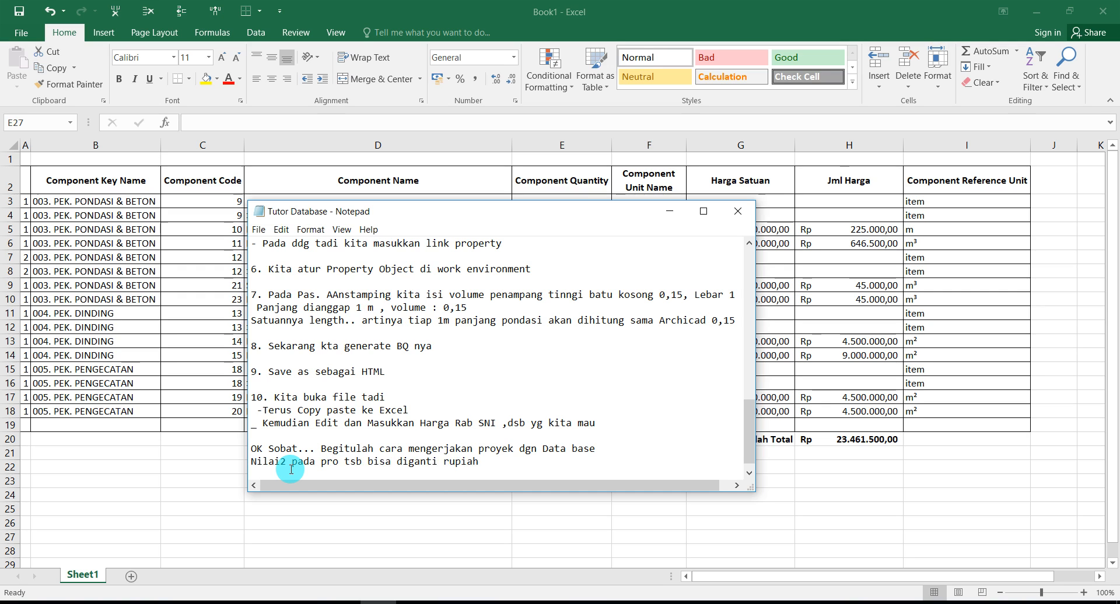
type("perty")
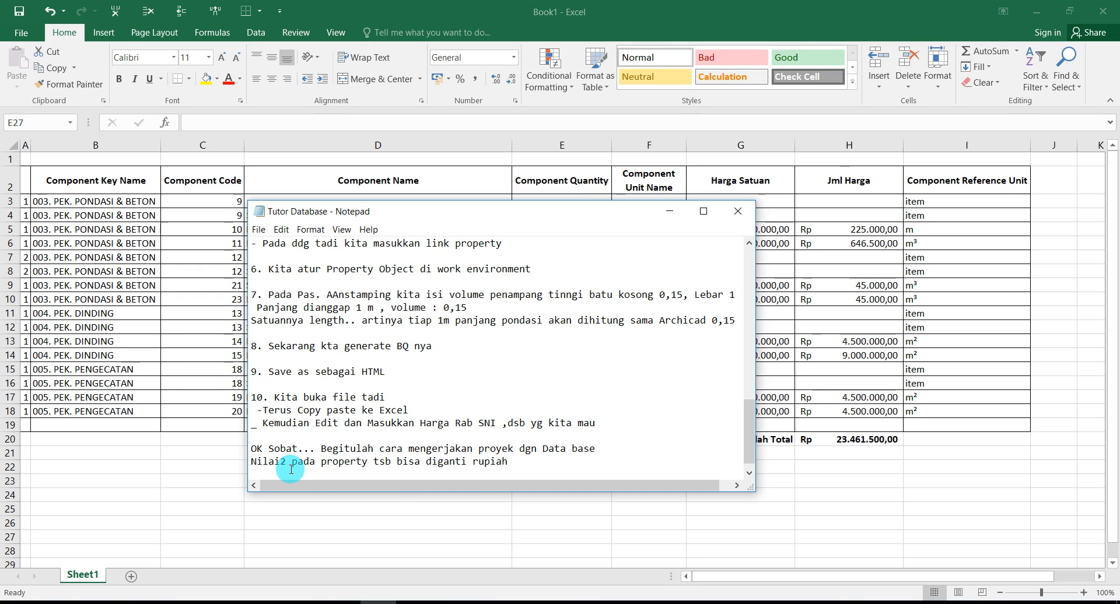
- Extend the rupiah line with ", tapi biasanya kita malas mengupdate ke dlm", continue with "data base" on a new line, and widen the Notepad window
left_click(509, 466)
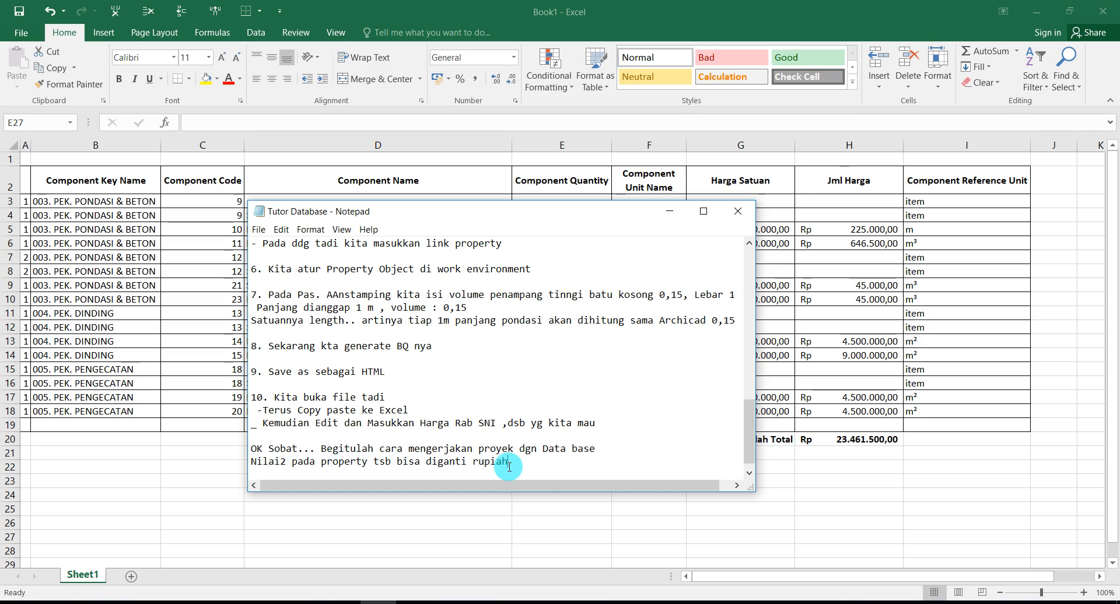
type(", ")
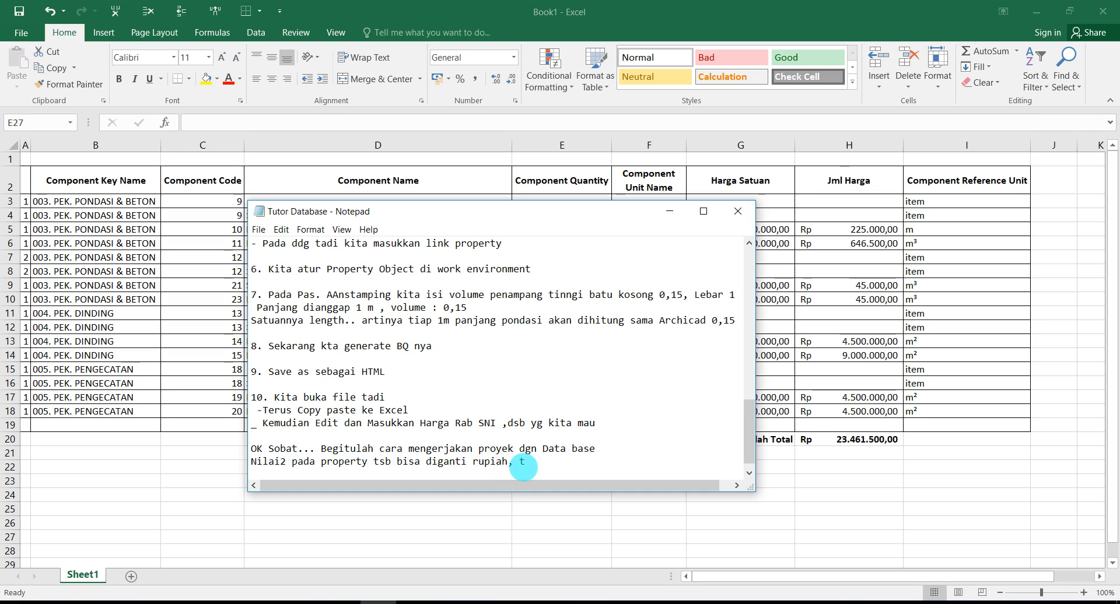
type("tapi biasanya kita malas")
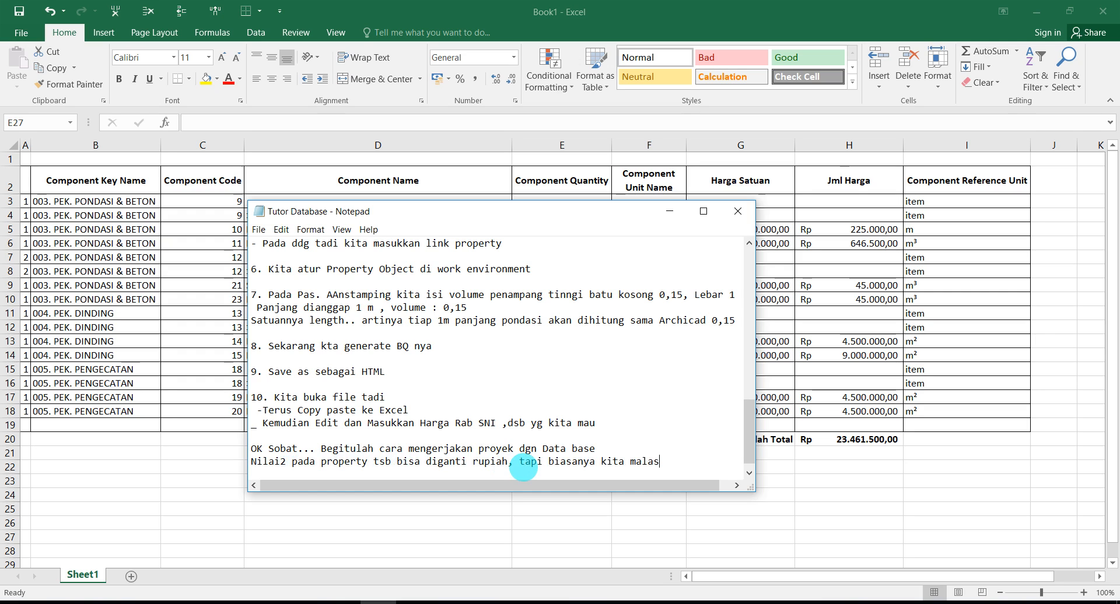
type(" mengu")
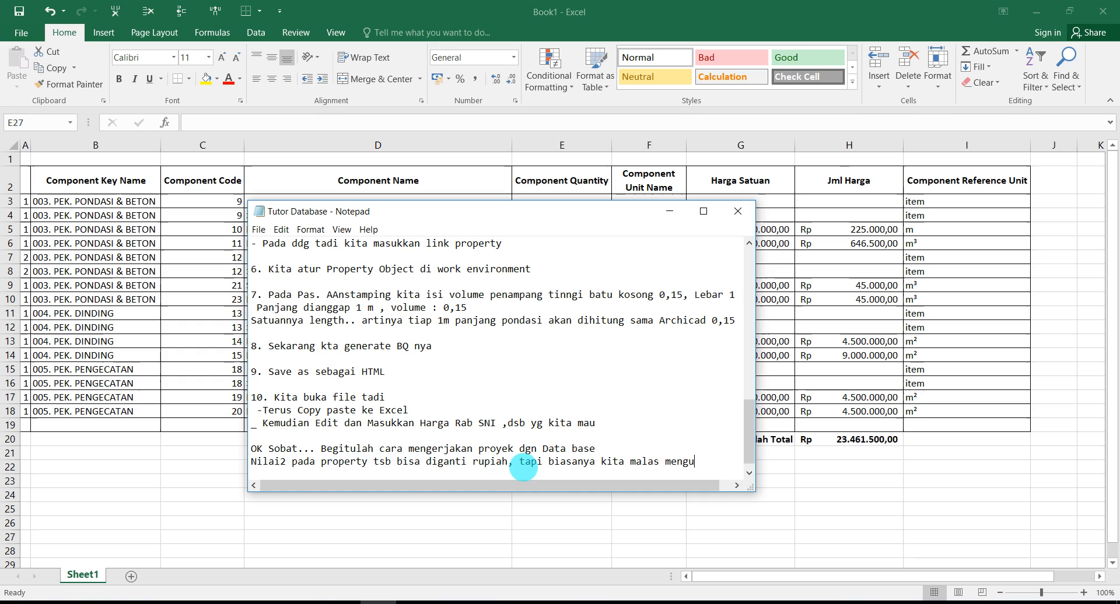
type("pdate")
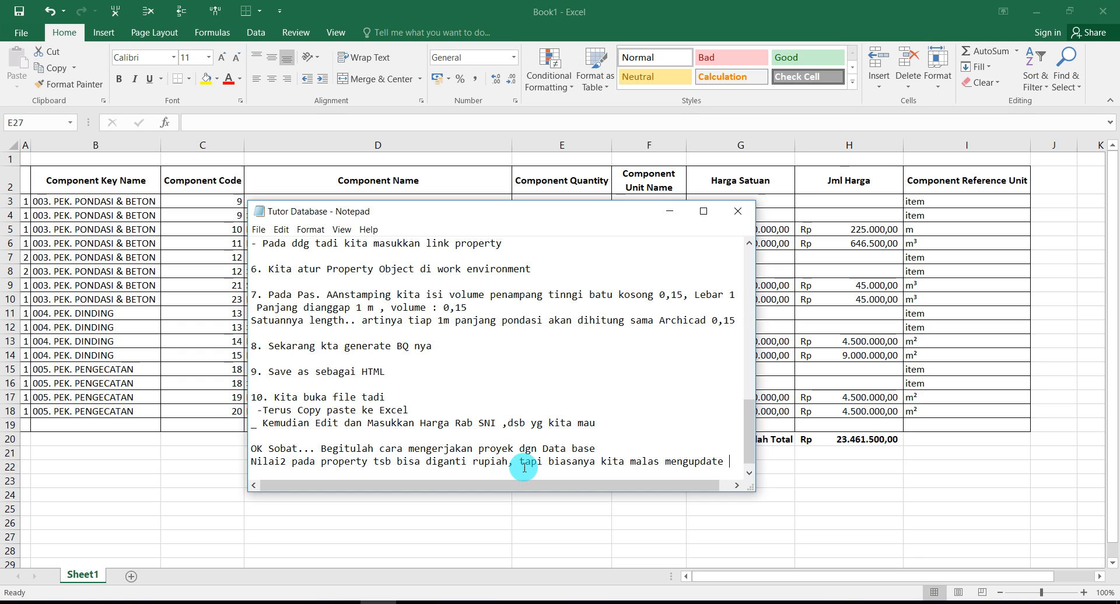
type(" ke dlm")
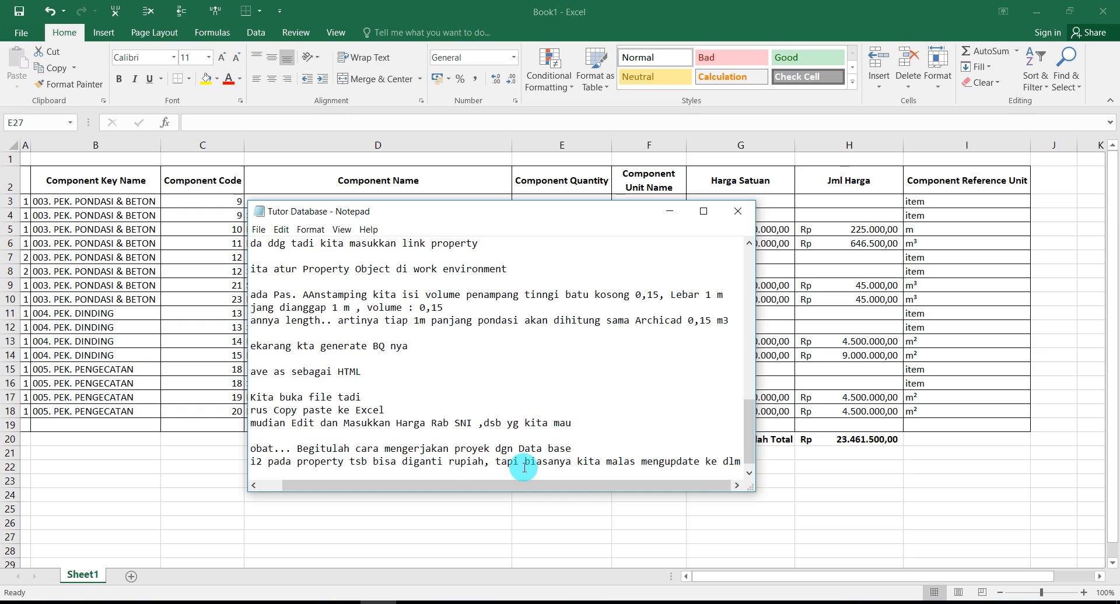
key("Return")
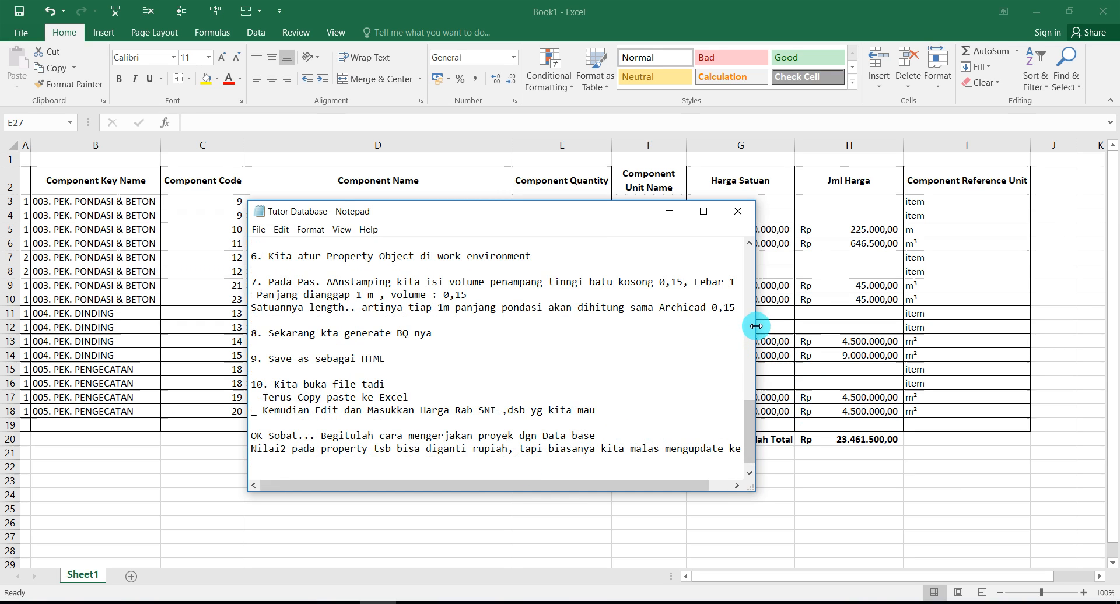
left_click_drag(755, 325, 837, 321)
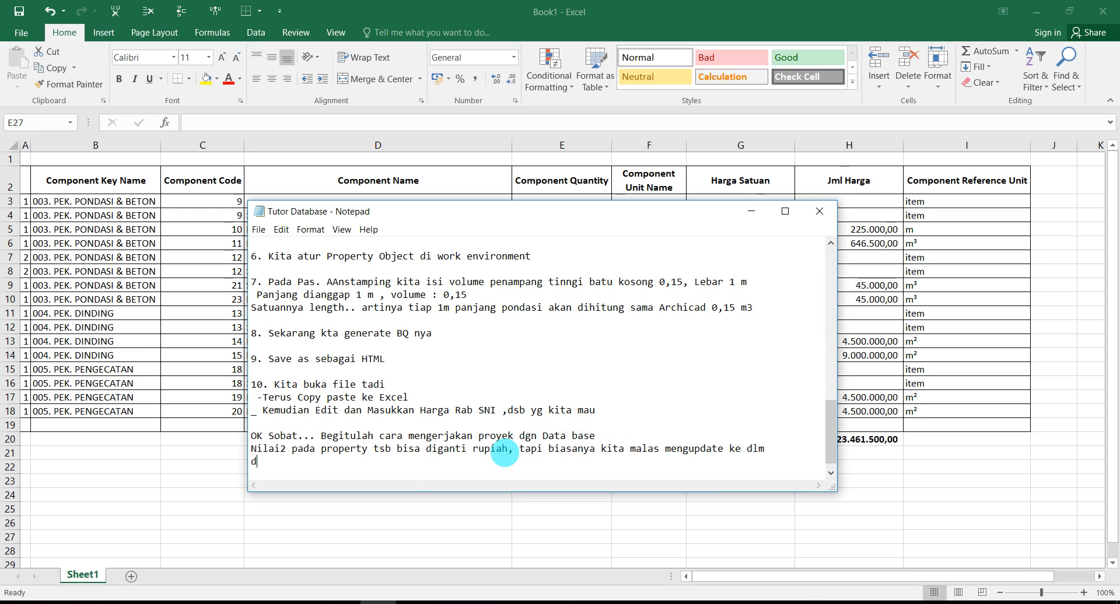
type("ata base")
scroll(505, 453, "down", 2)
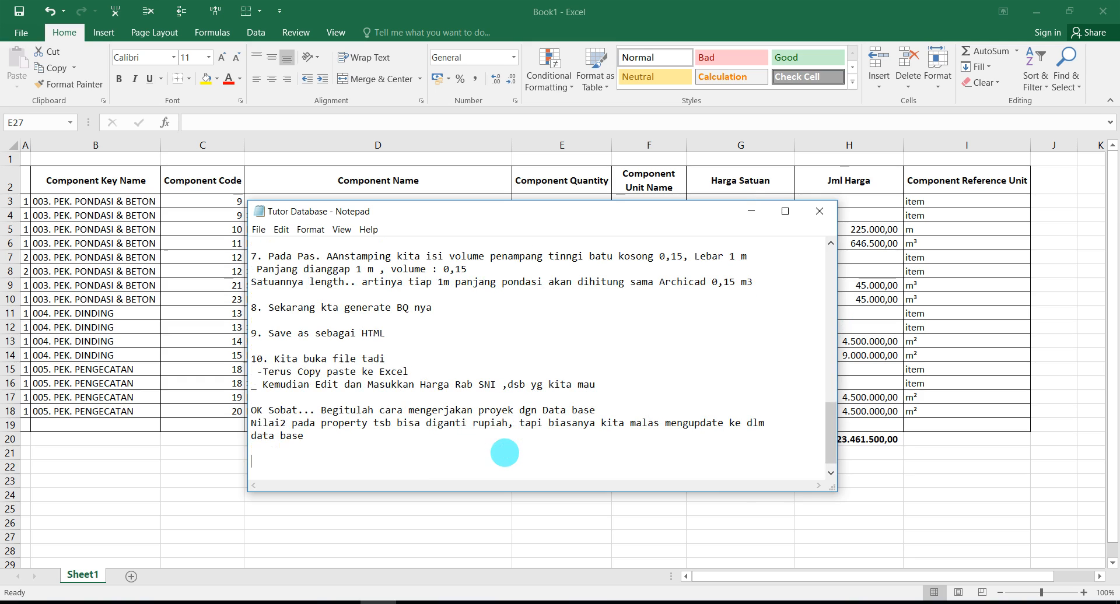
- Write the sentence "Saya lbh suka BQ saja.. da kemudian masukkan harga di excel" as a separate paragraph
type("Saya lbh suk")
key("BackSpace")
key("BackSpace")
type("a BQ saja")
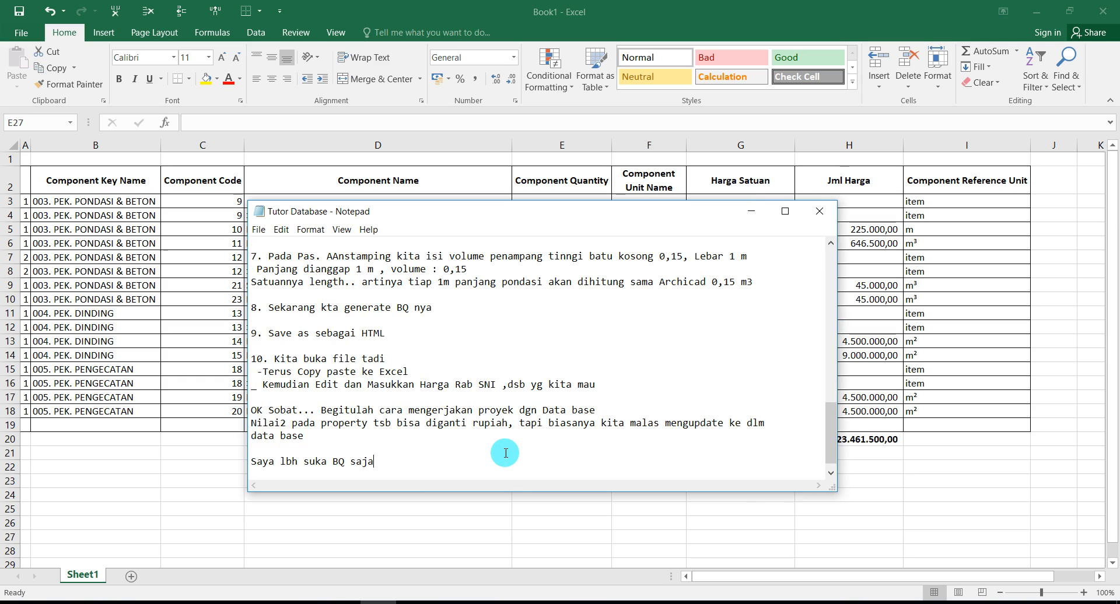
type(".. da kemudian m")
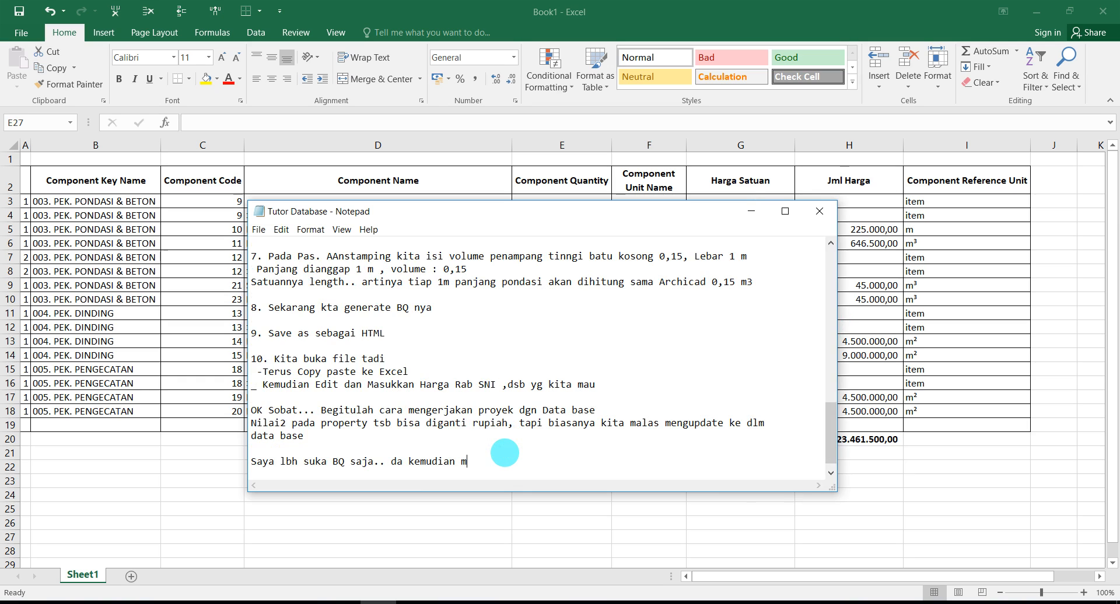
type("asukkan harga di")
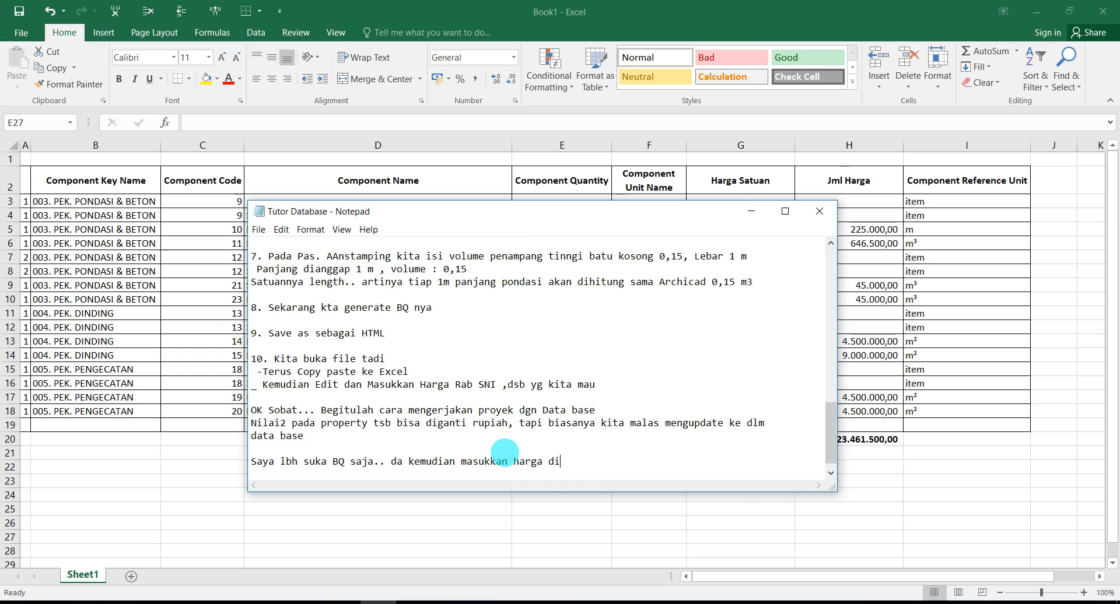
type(" excel")
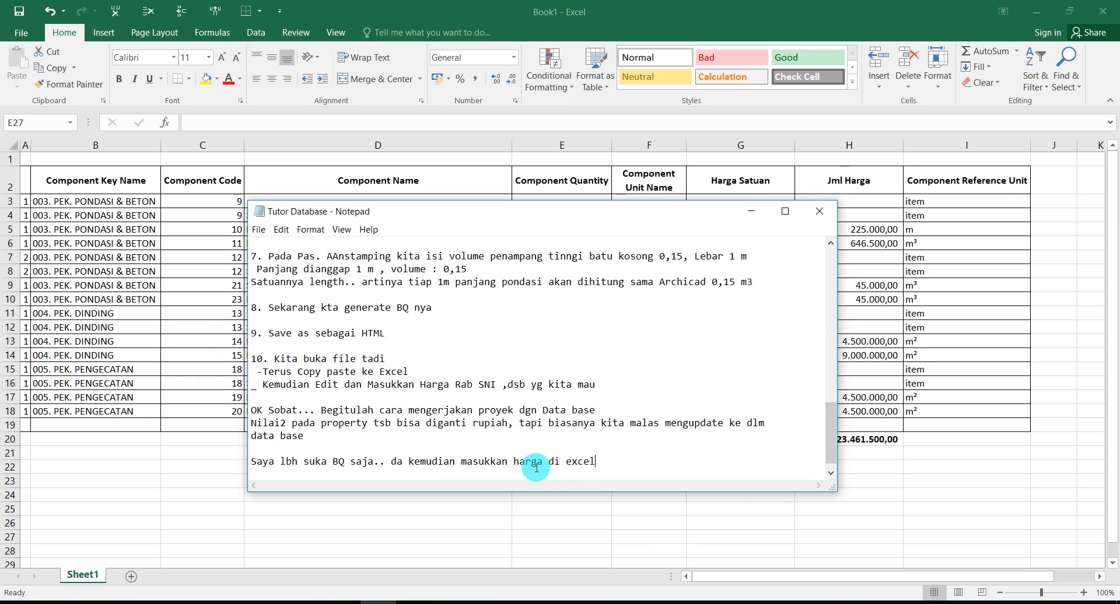
- After a blank line, add the three sign-off lines "Sekian dan Terimakasih telah menyaksikan", "Semoga bermanfaat." and "Salam sukses selalu"
key("Return")
key("Return")
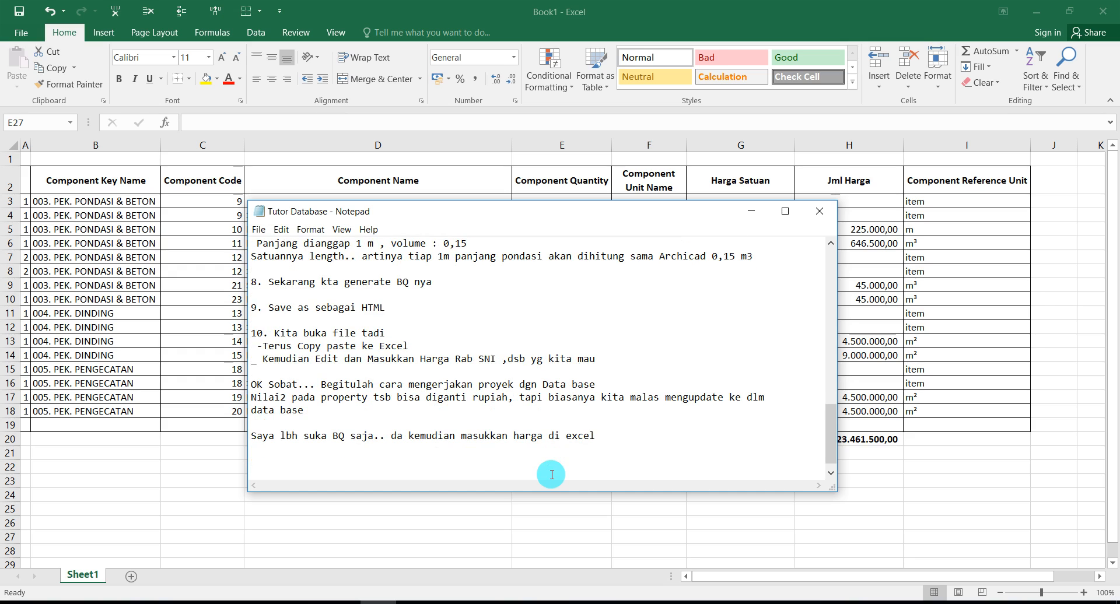
type("Sekian dan Terimakasih telah ")
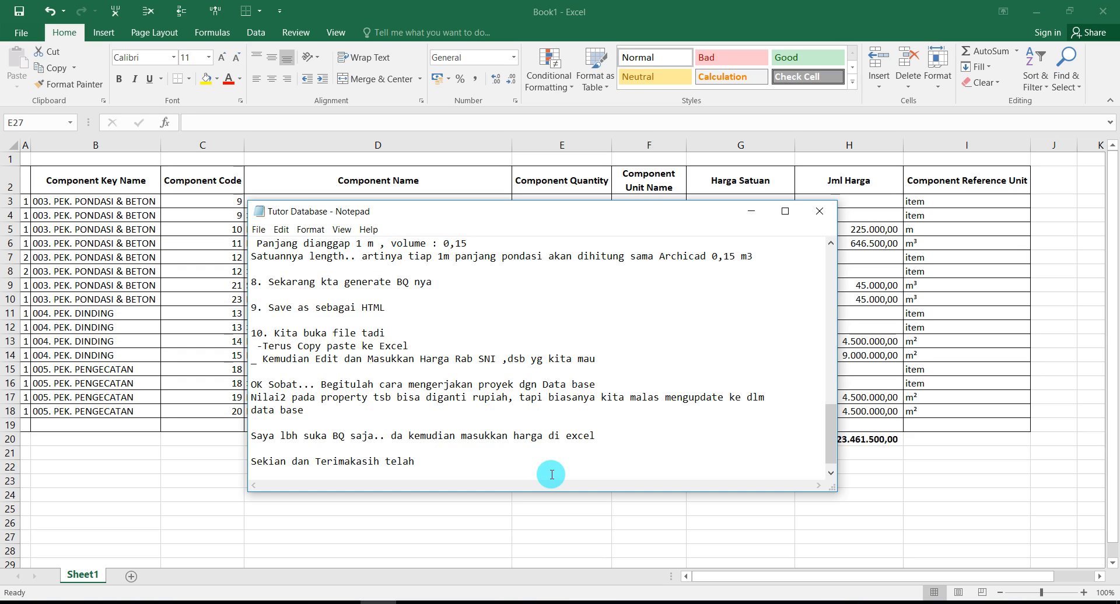
type("menyaksikan")
key("Return")
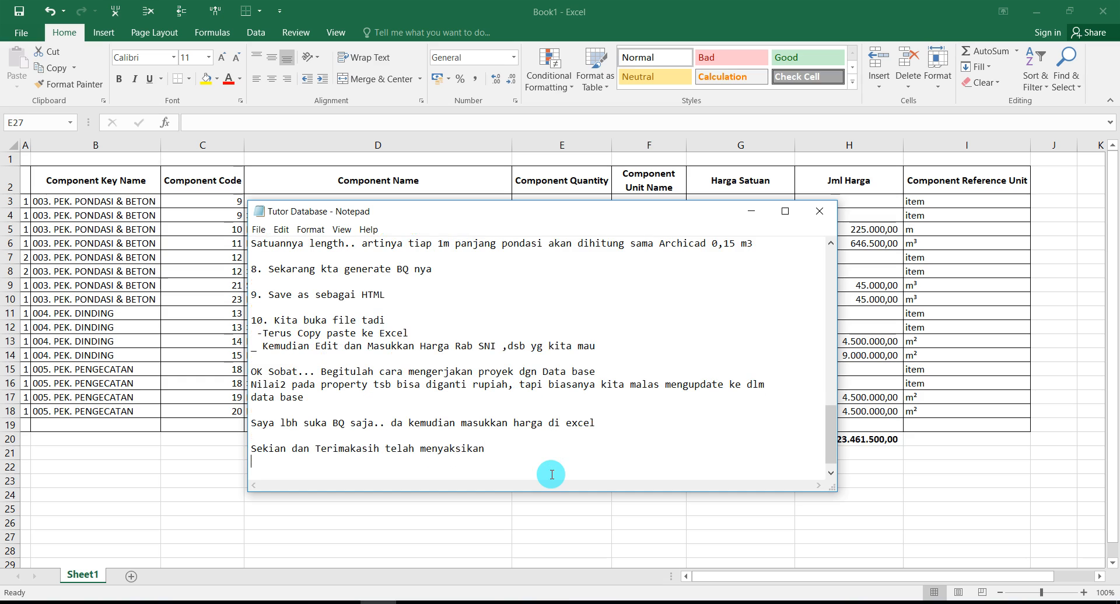
type("Semoga bermanfaat.")
key("Return")
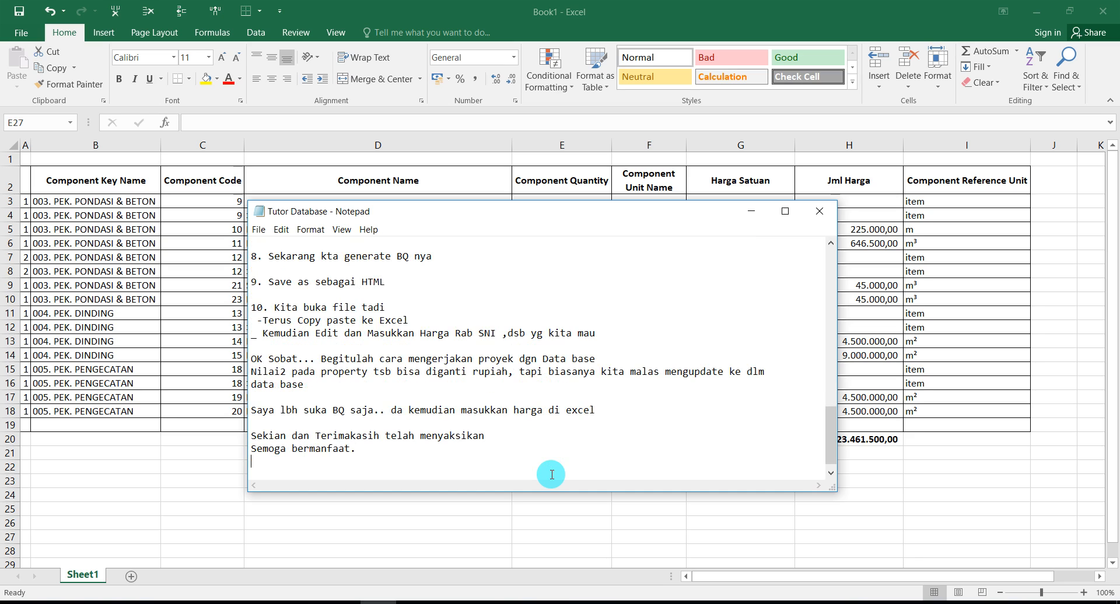
type("Salam sukses selalu")
key("Return")
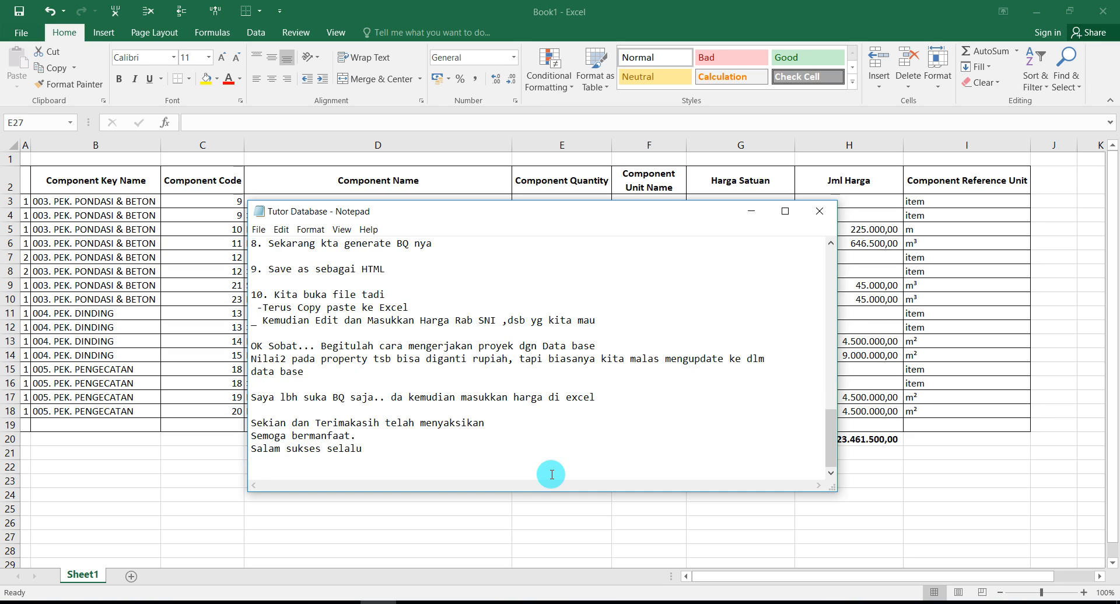